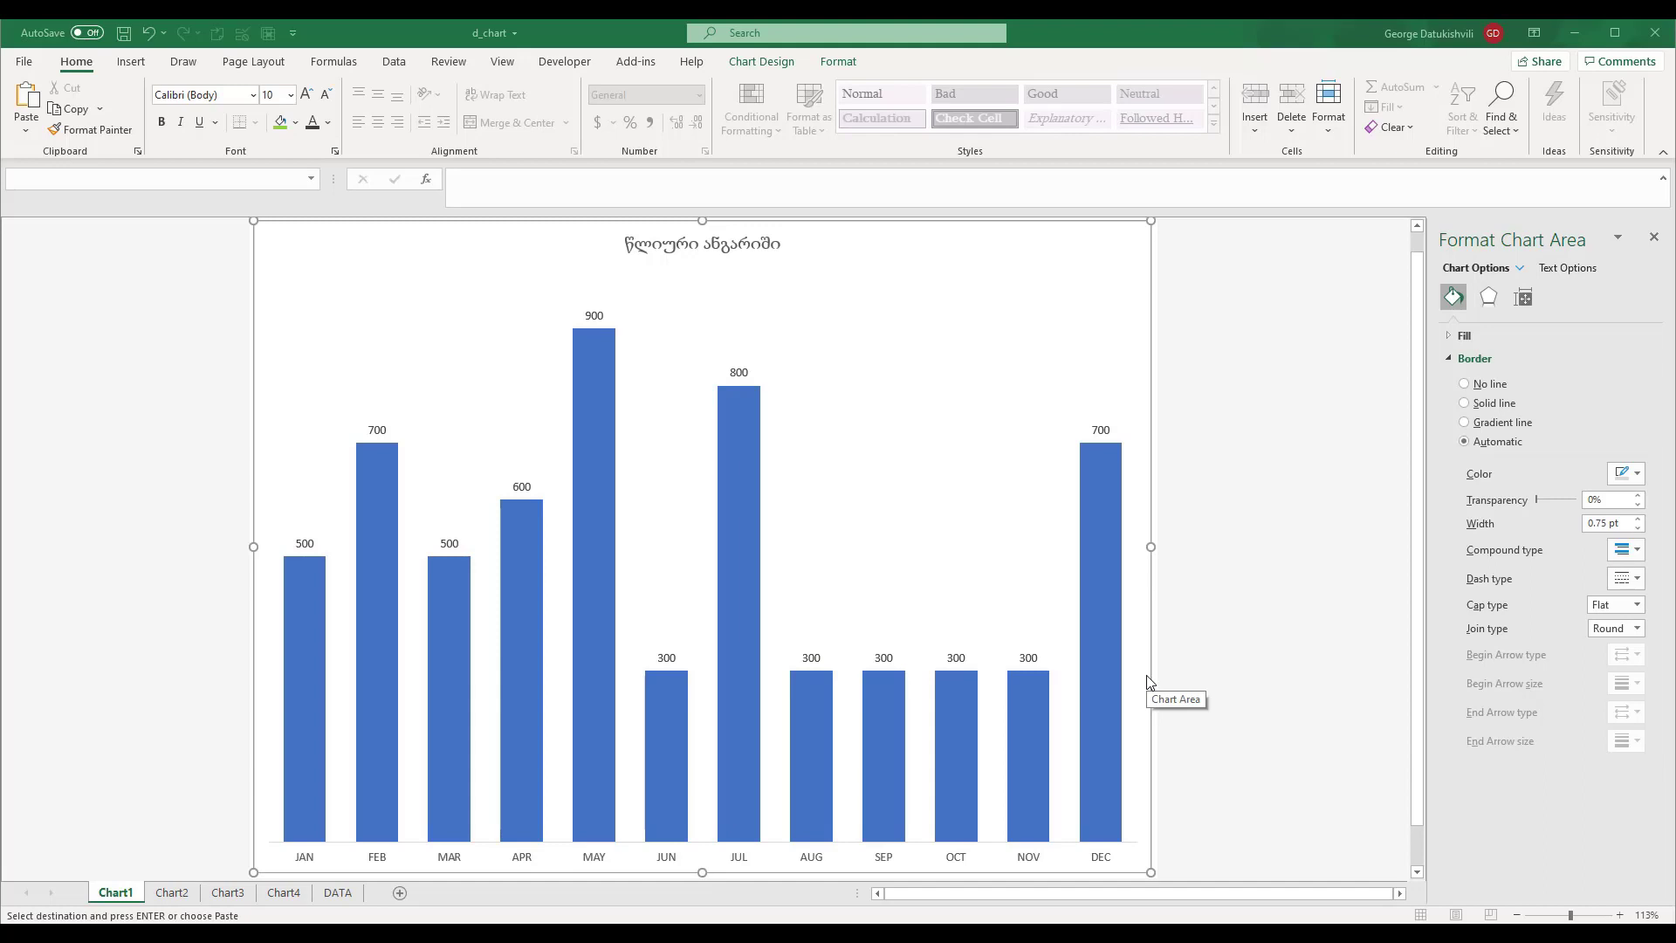
# - Compare the example column charts on the Chart1, Chart2, Chart3 and Chart4 sheets
pyautogui.click(179, 894)
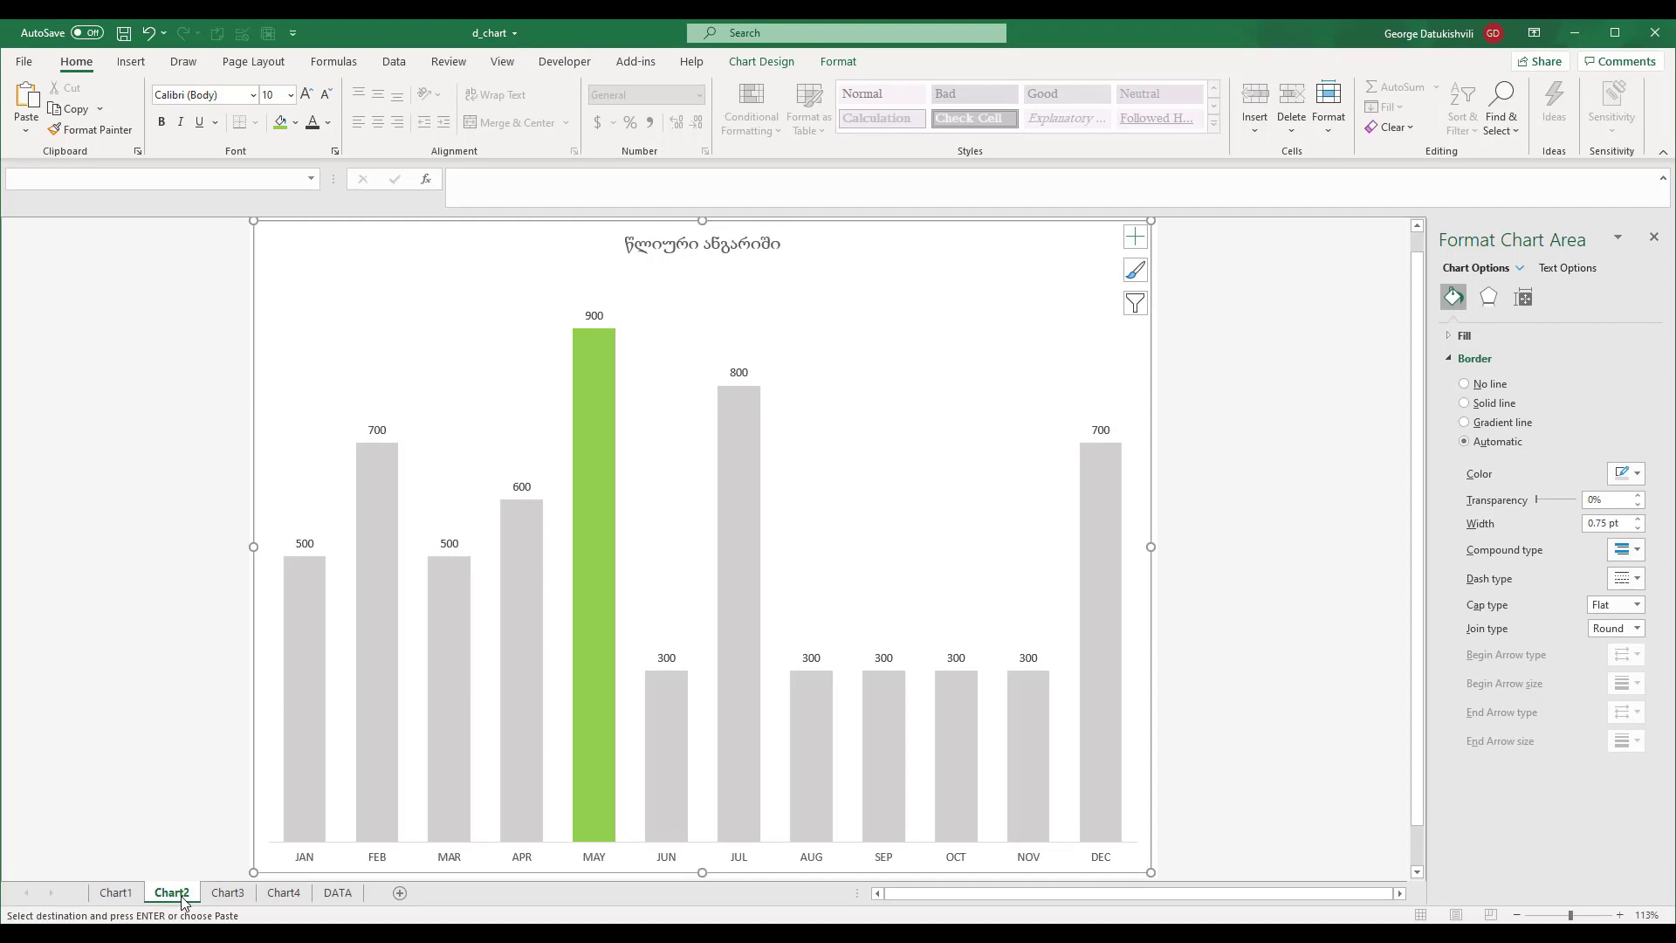
pyautogui.click(118, 894)
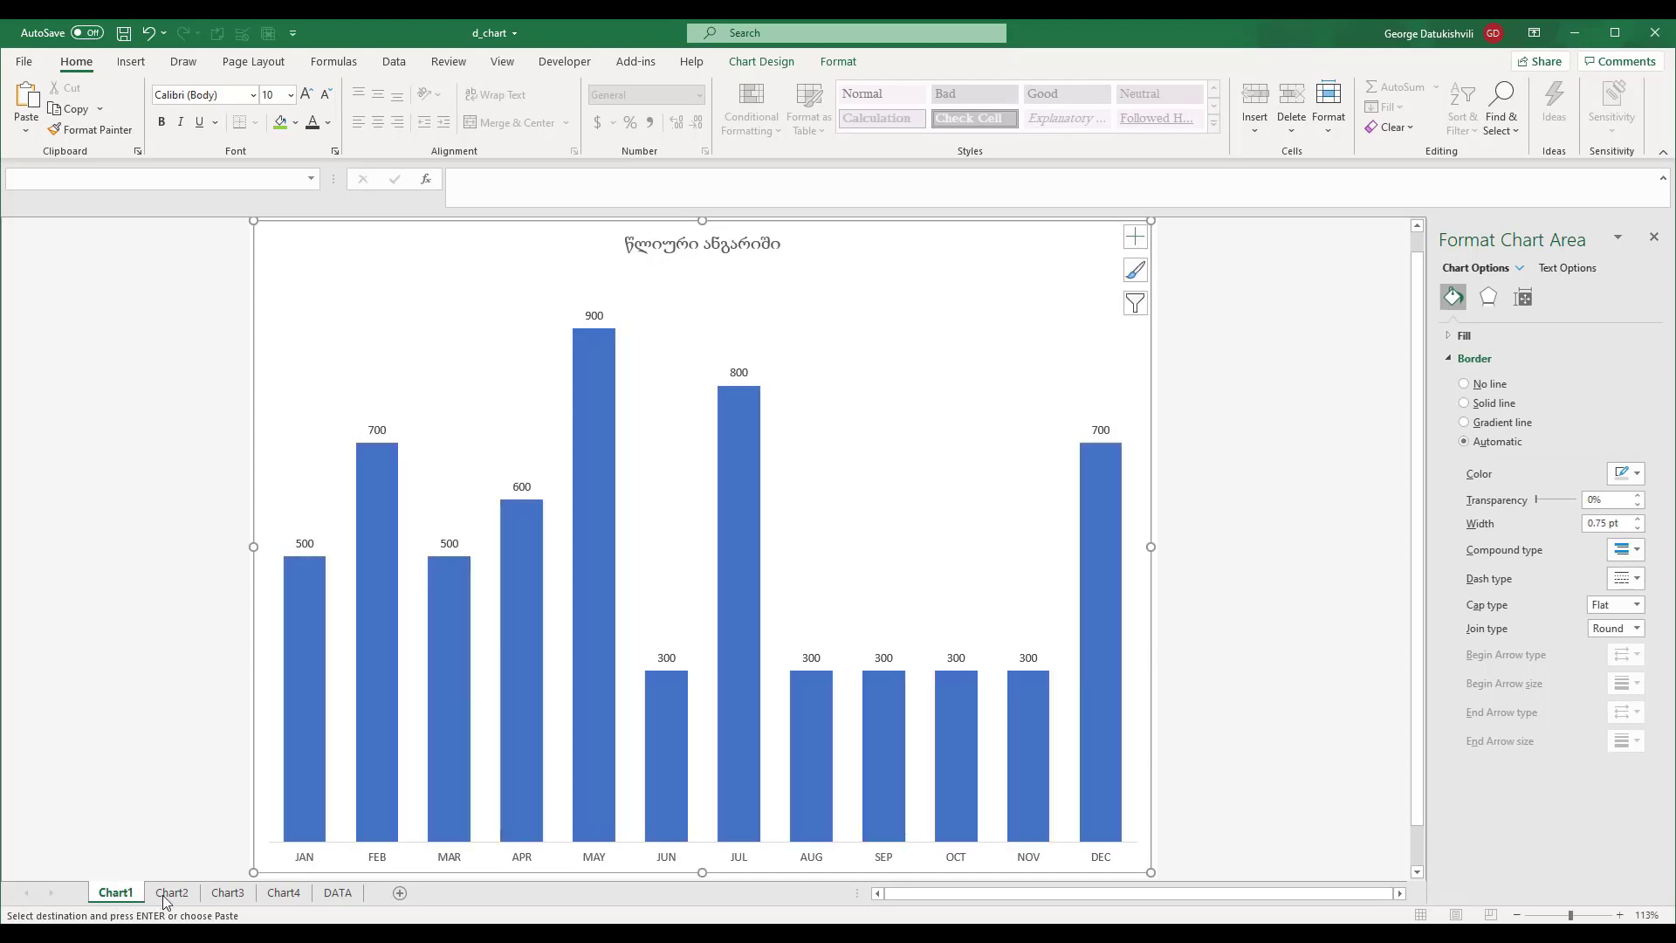
pyautogui.click(178, 894)
pyautogui.click(228, 895)
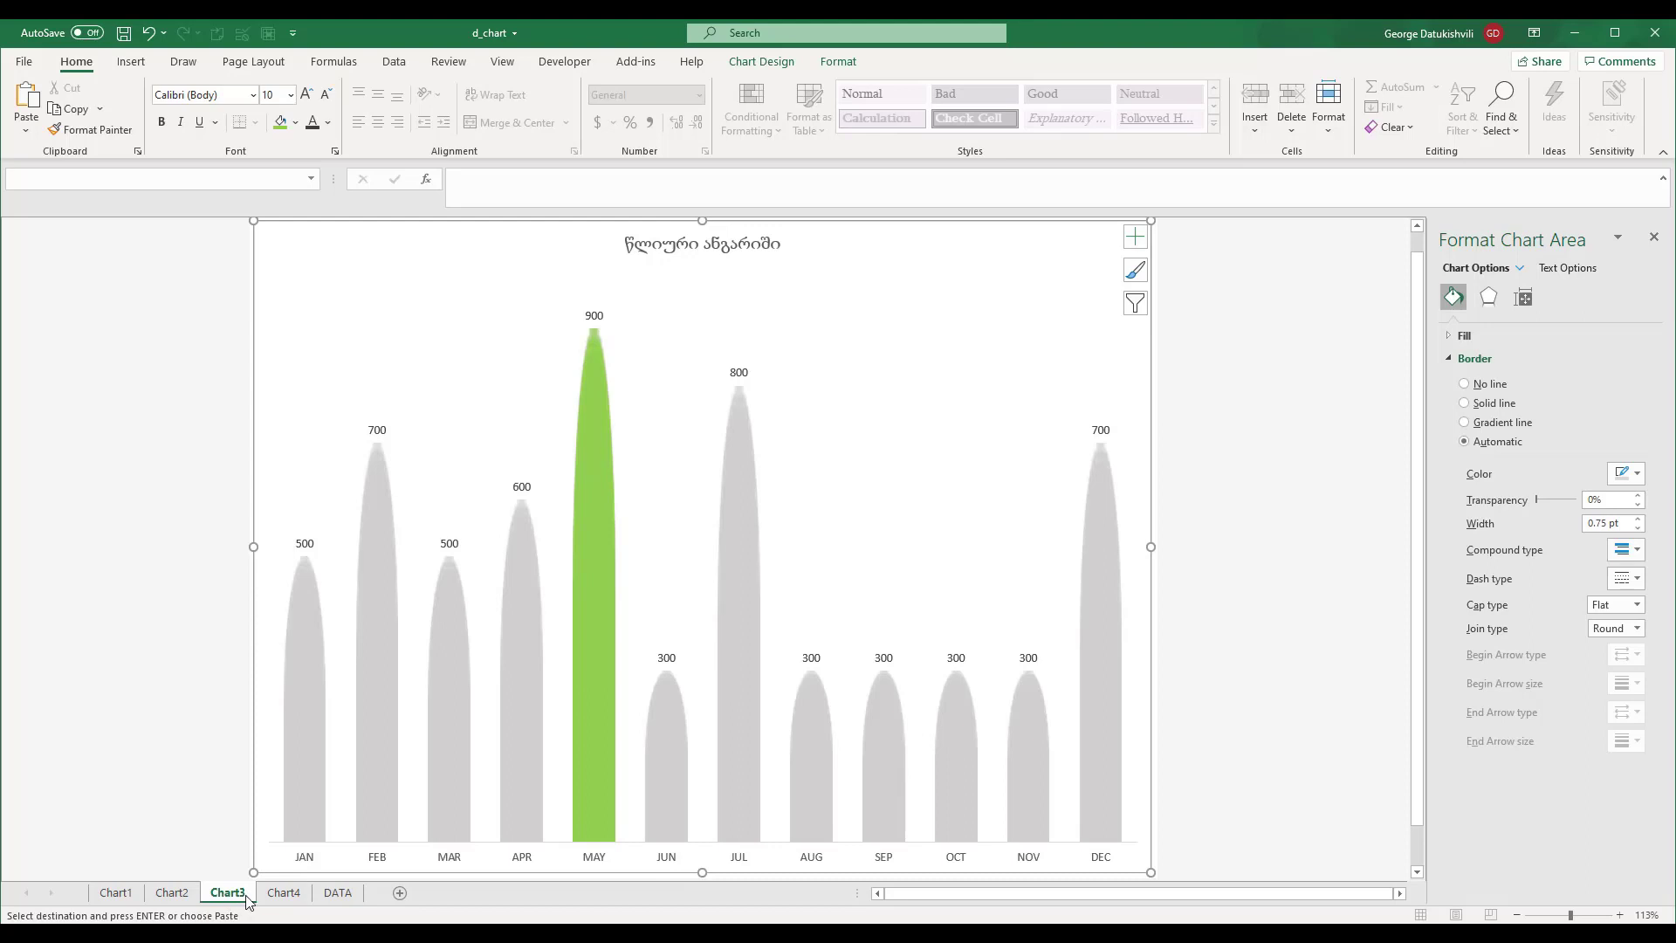
pyautogui.click(273, 896)
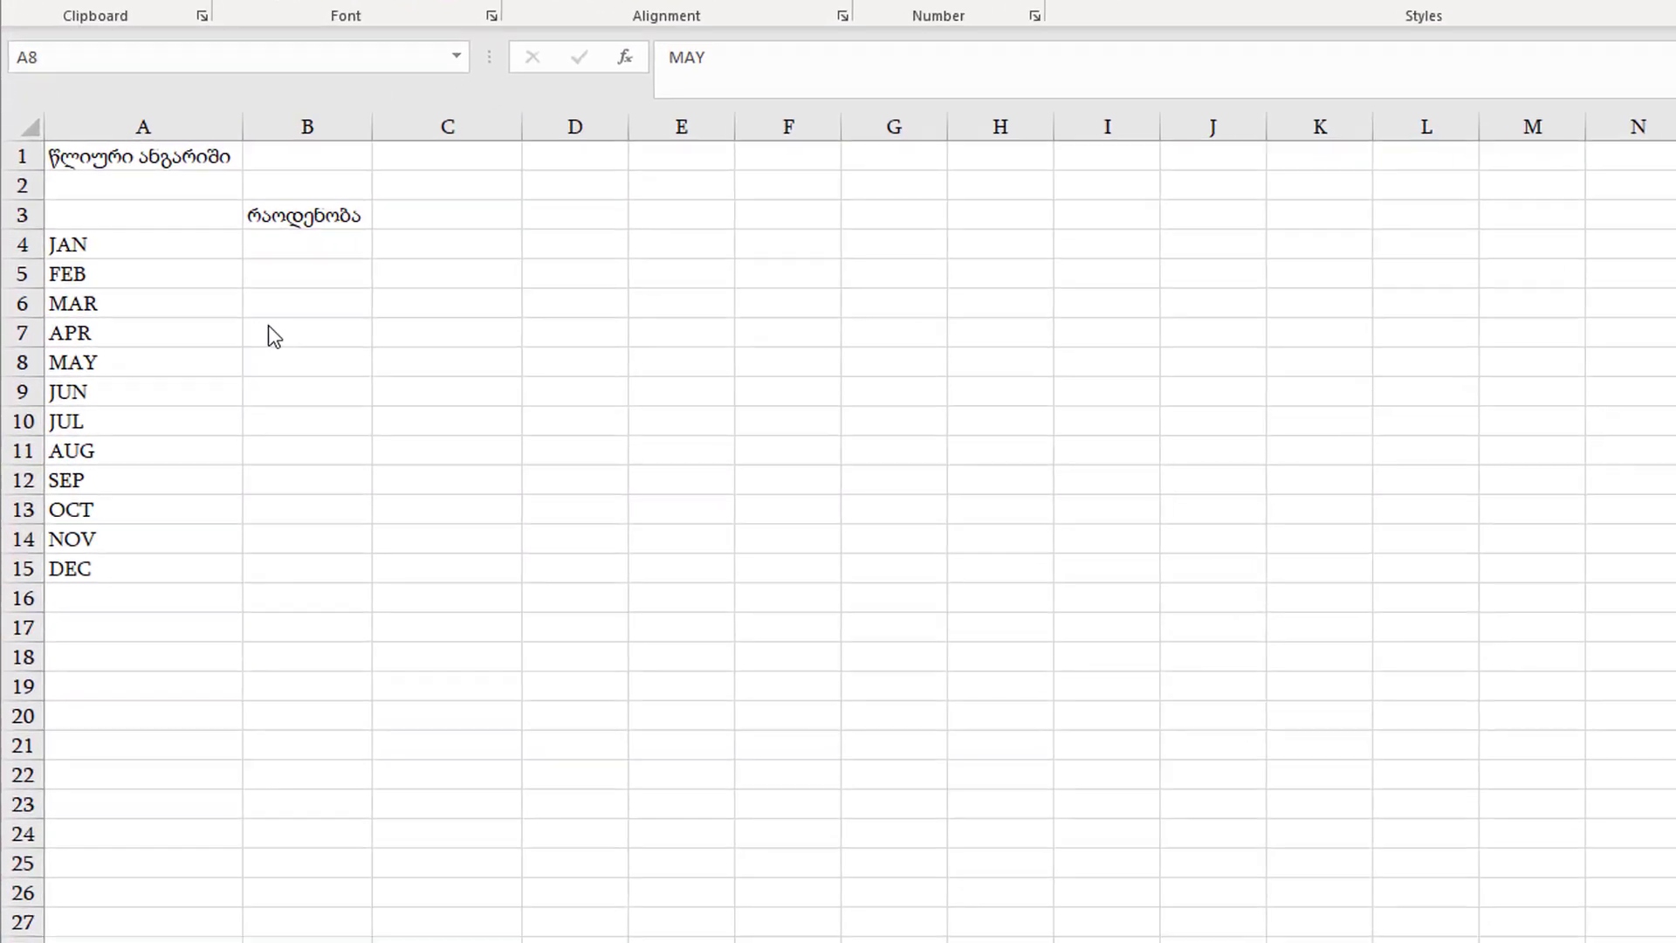
# - Clear the month names in A4:A15, enter JAN in A4 and autofill the month series down to A15
pyautogui.moveTo(132, 268); pyautogui.dragTo(225, 591)
pyautogui.press('Delete')
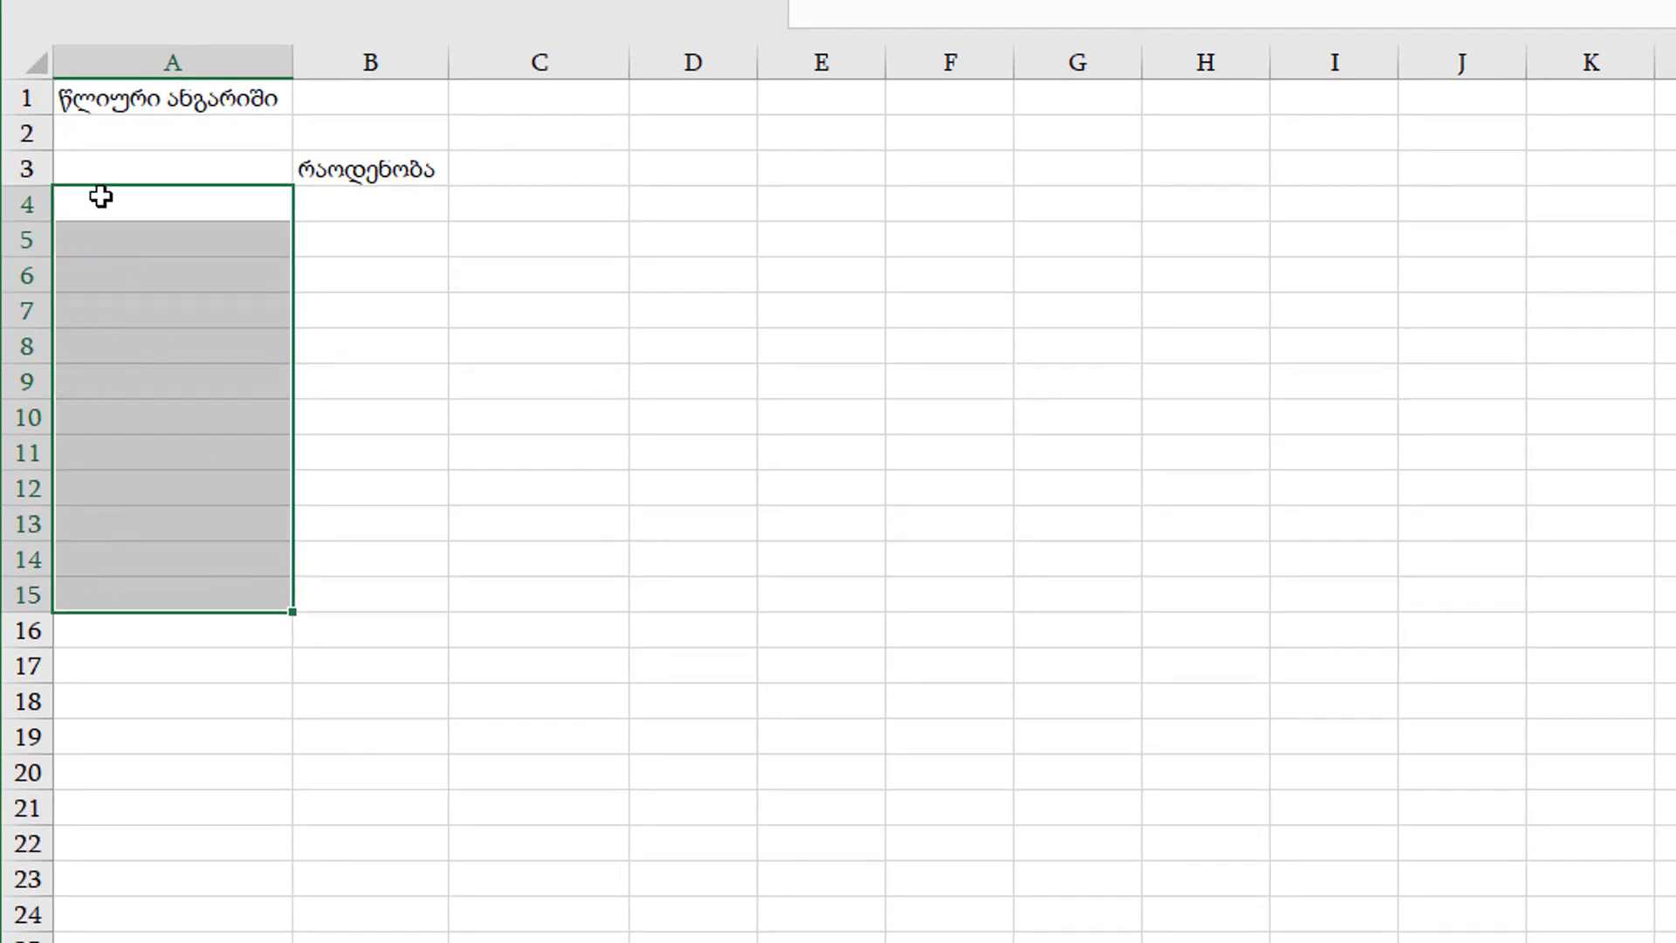
pyautogui.click(97, 206)
pyautogui.write('JAN')
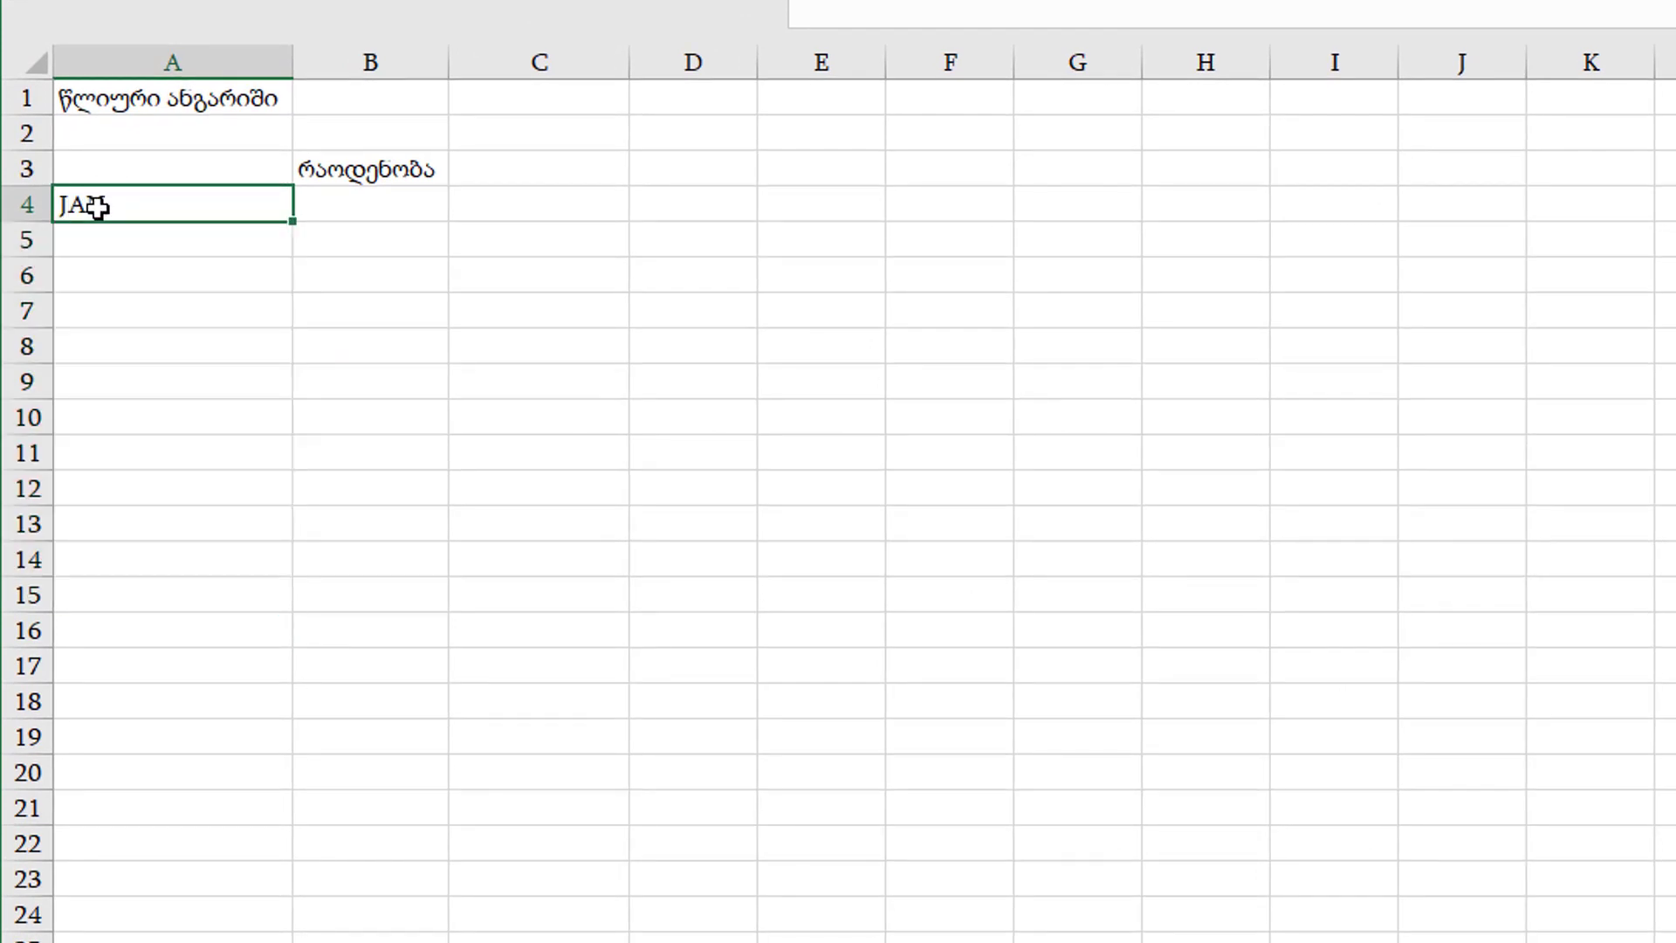
pyautogui.press('Return')
pyautogui.click(180, 218)
pyautogui.moveTo(292, 222); pyautogui.dragTo(276, 628)
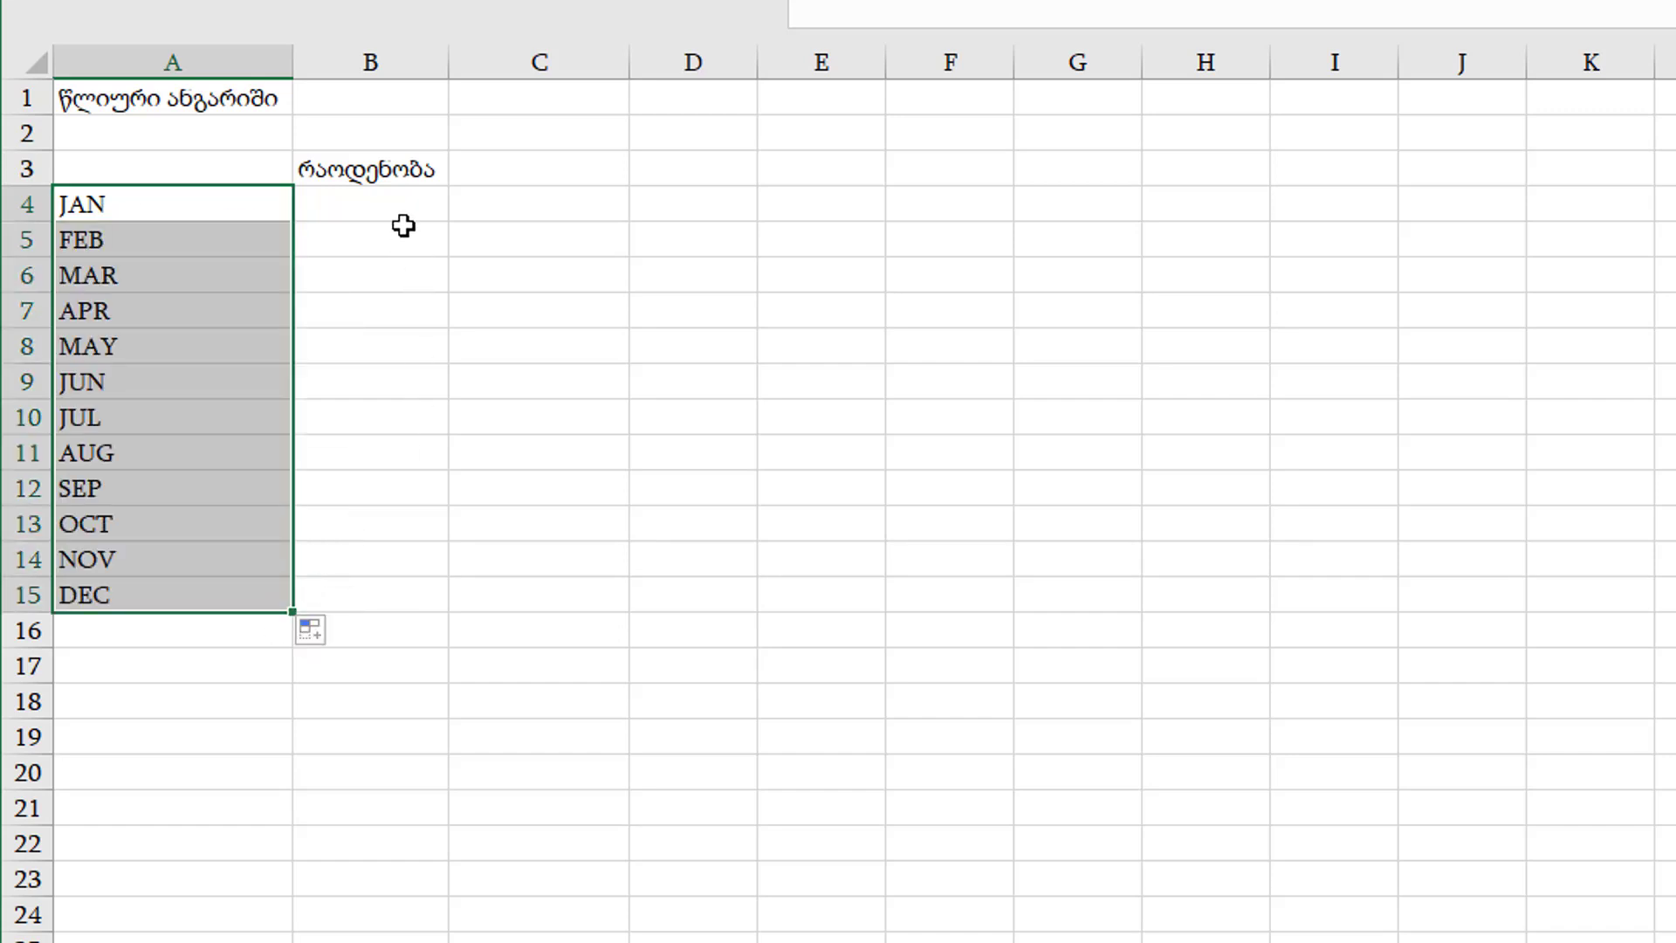
# - Enter the formula =ROUND(RANDBETWEEN(200,900),-2) in cell B4
pyautogui.click(395, 198)
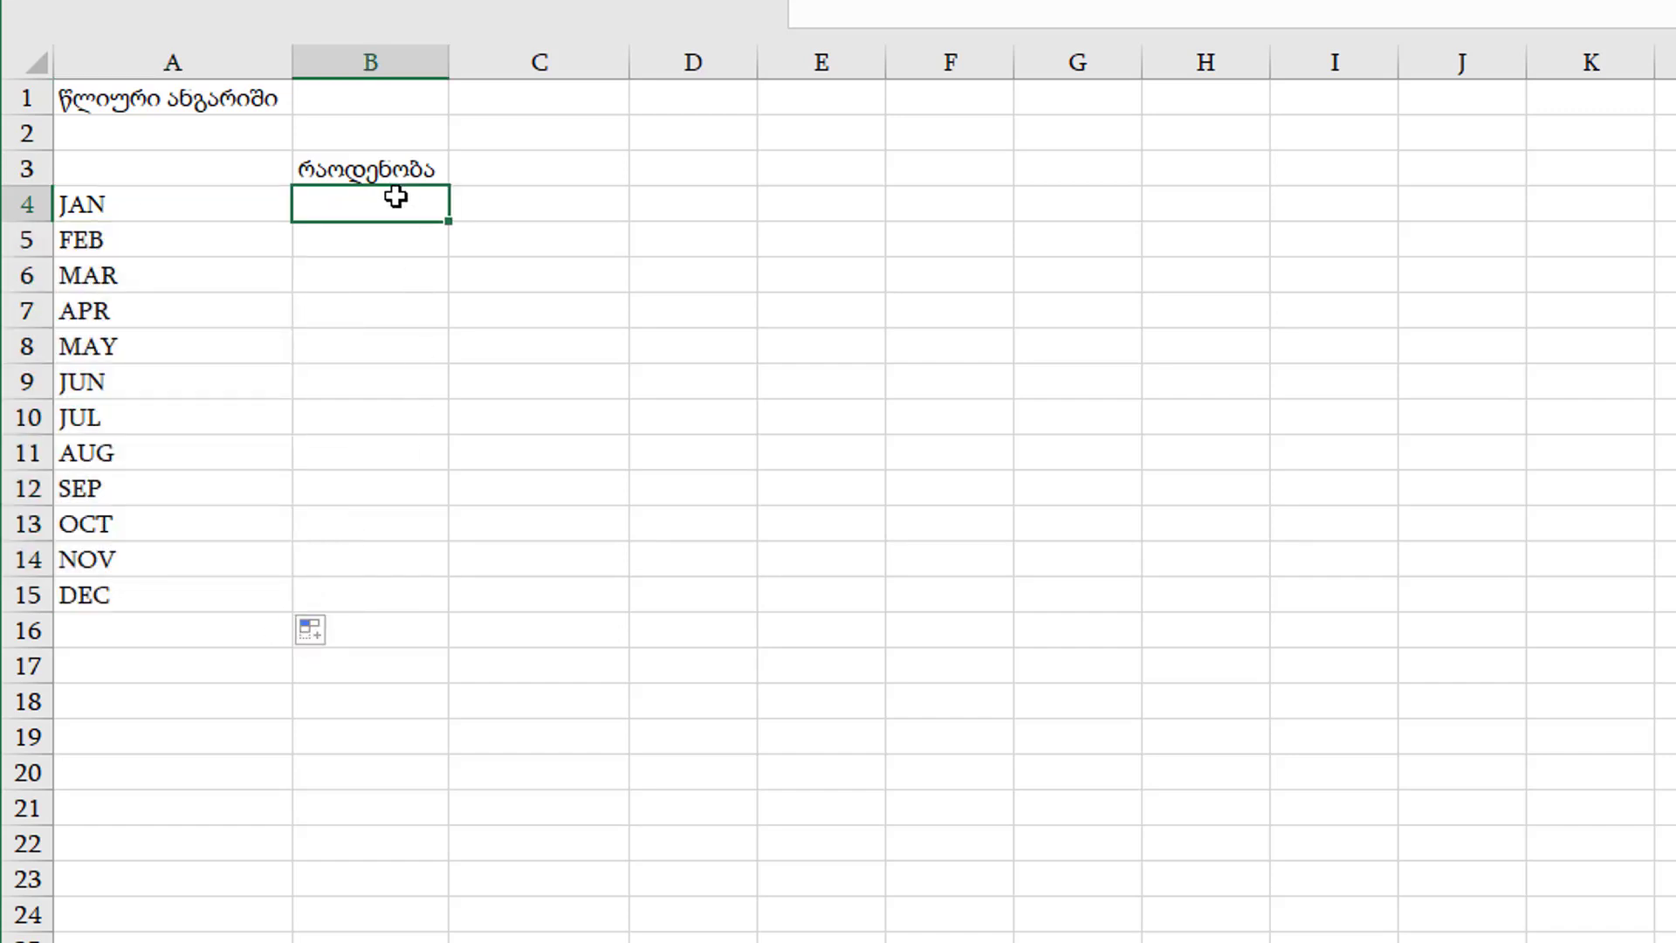
pyautogui.write('=ROU')
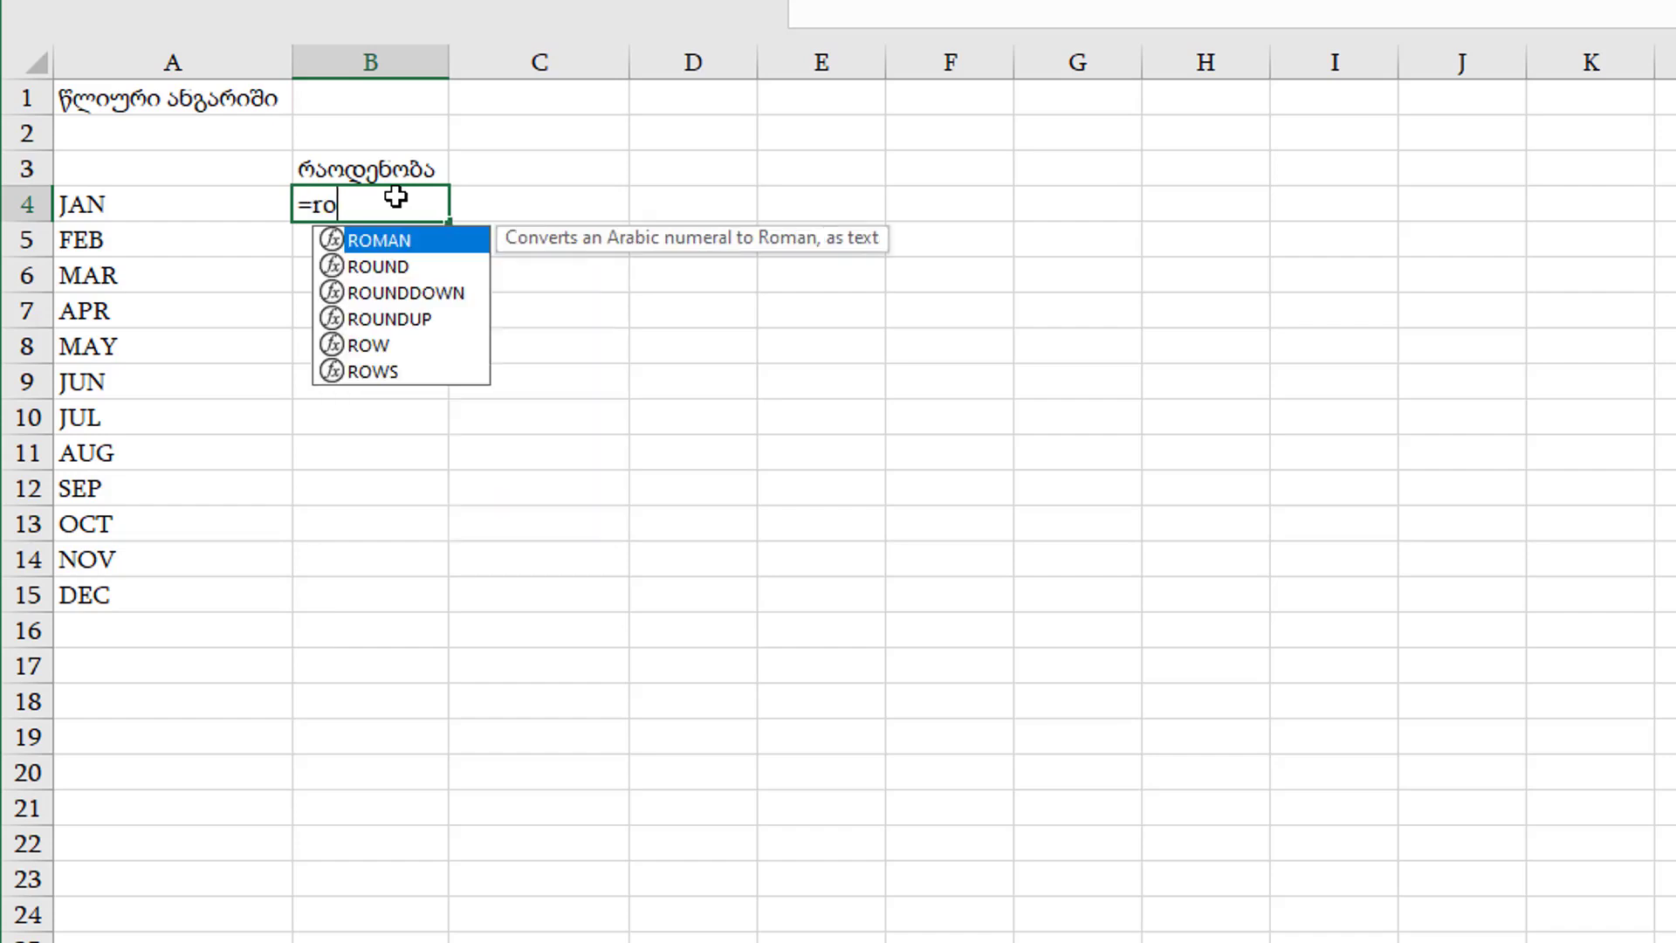
pyautogui.press('Tab')
pyautogui.write('rand')
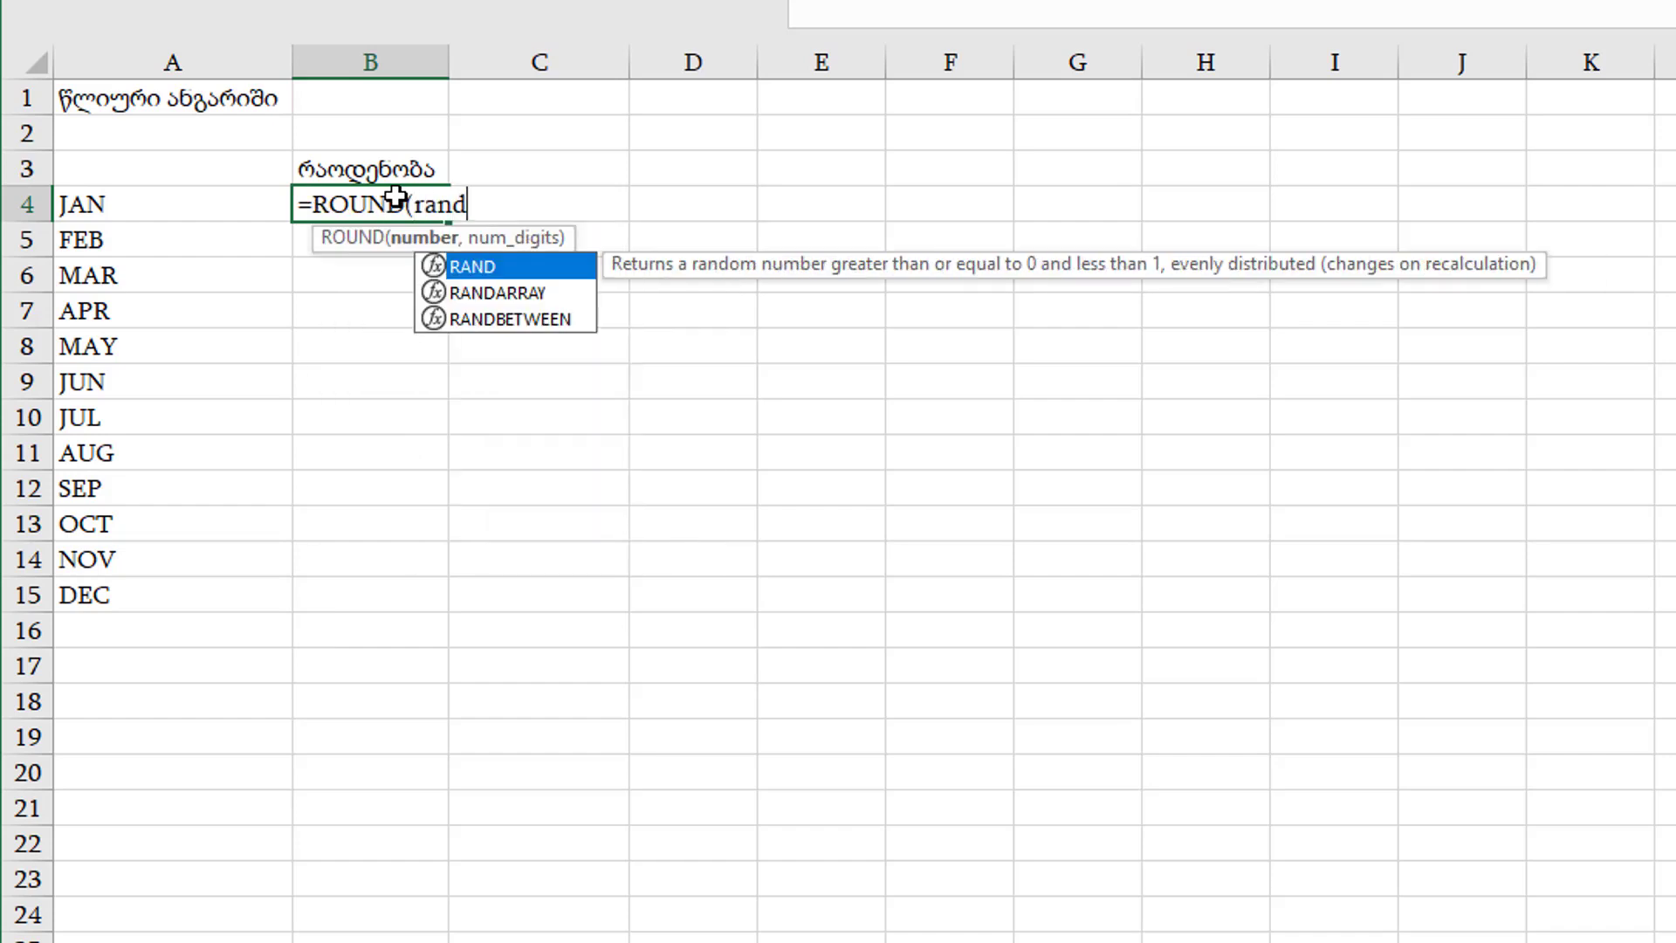
pyautogui.press('Down')
pyautogui.press('Down')
pyautogui.press('Tab')
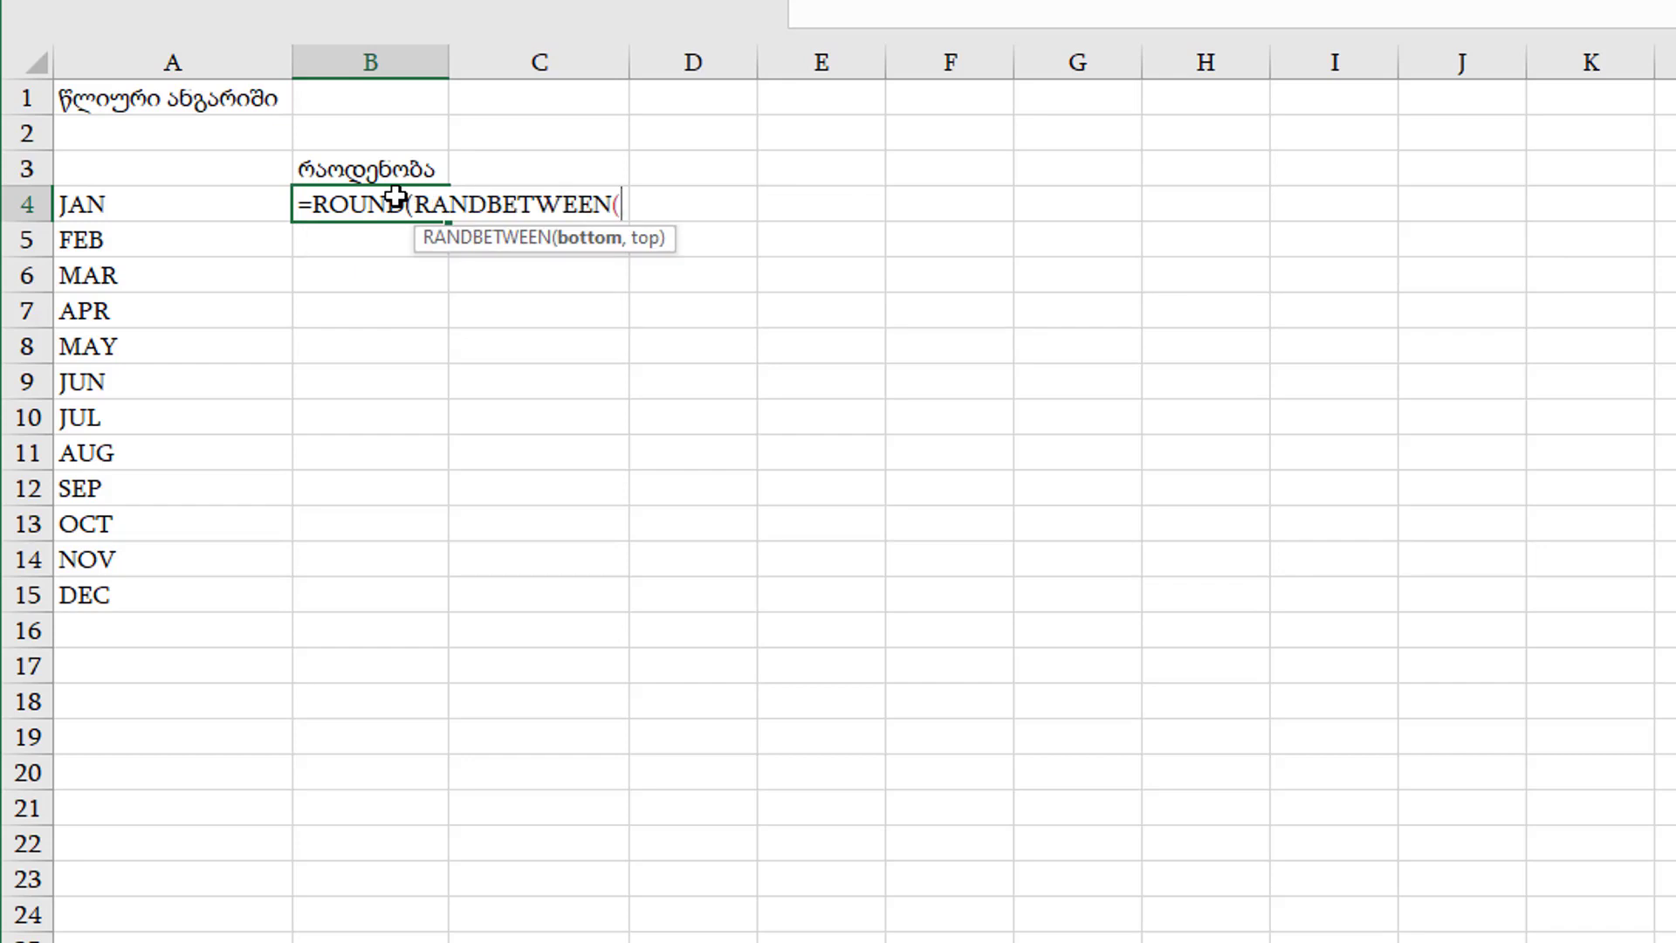
pyautogui.write('200,900')
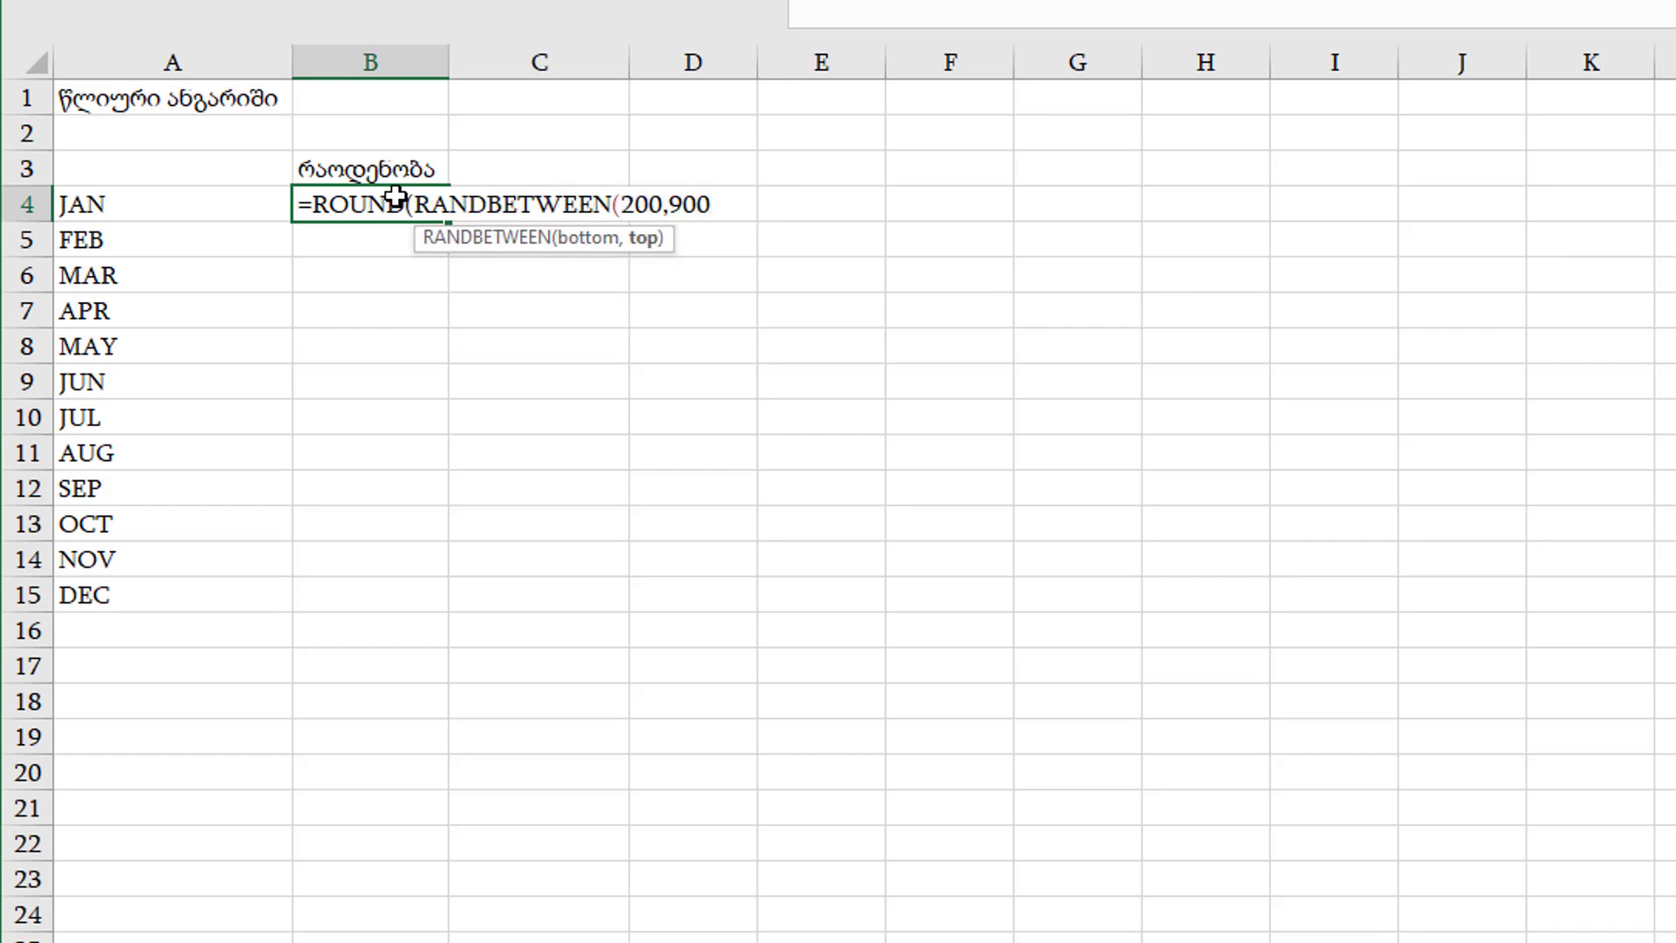
pyautogui.write('),-2')
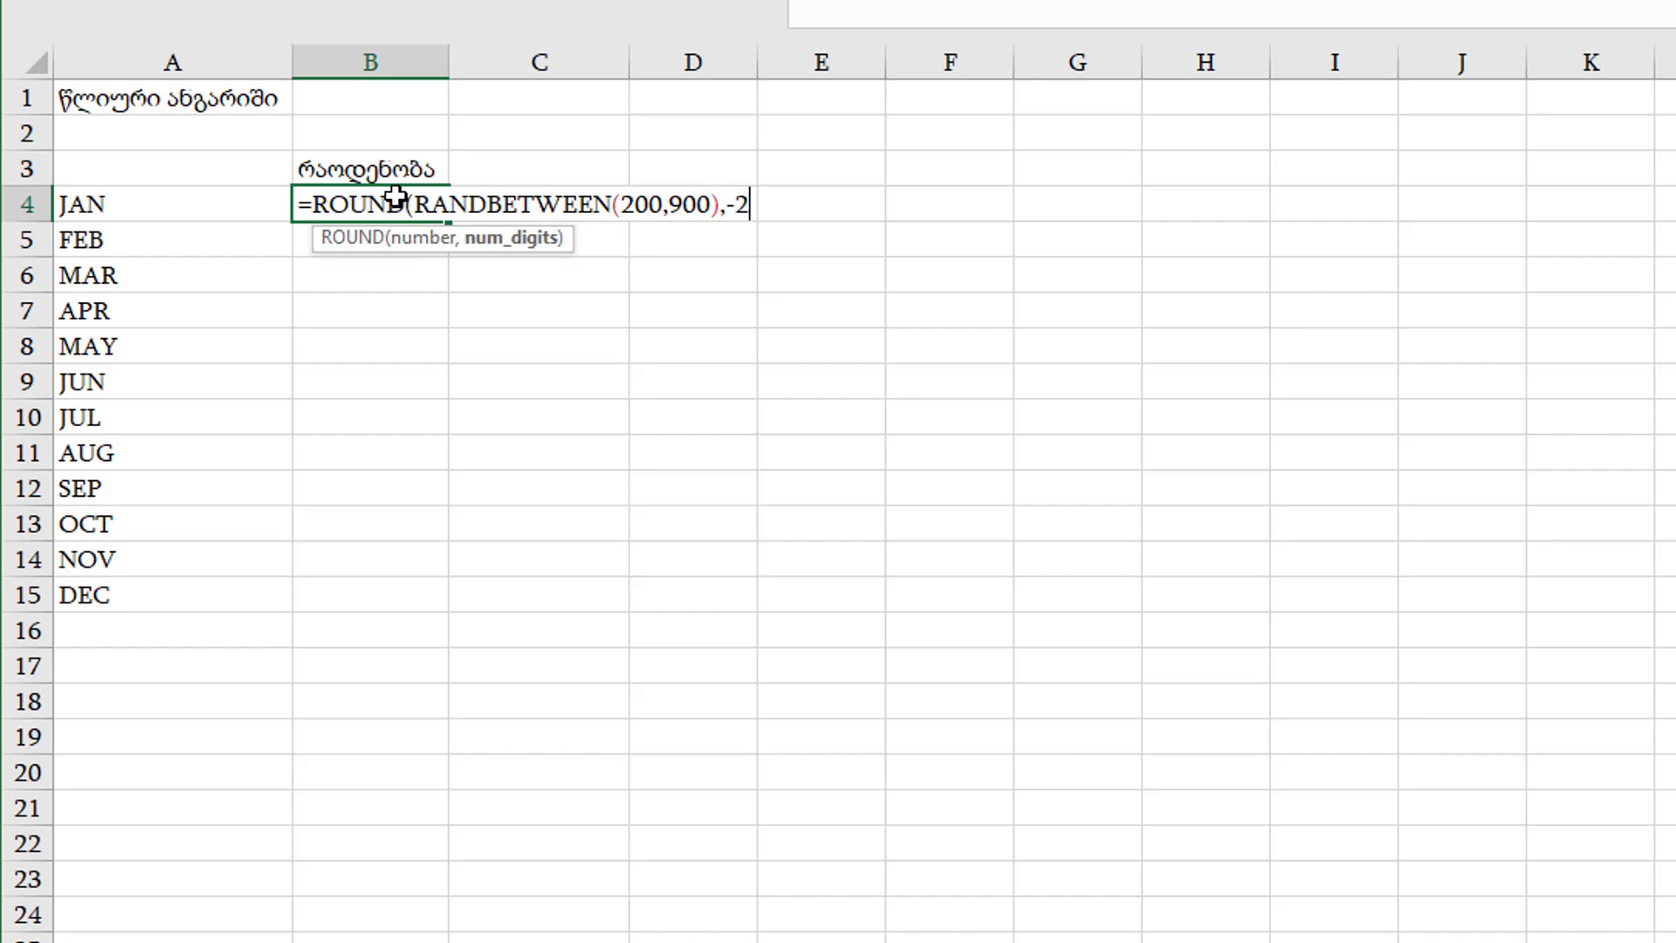
pyautogui.press('Return')
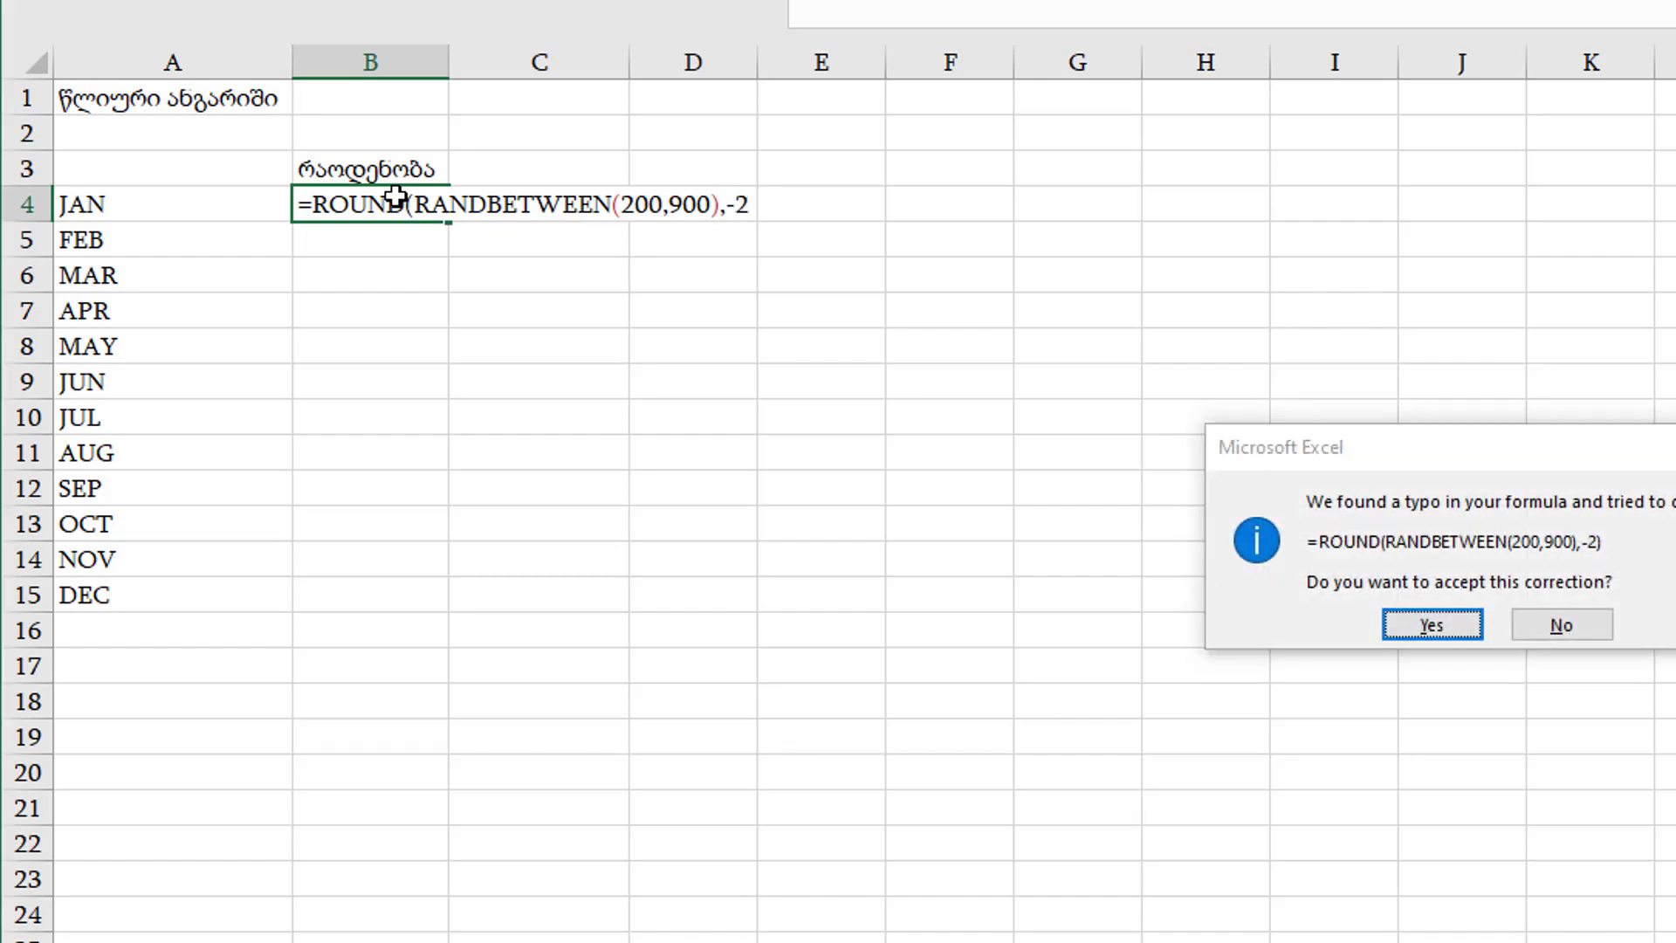
pyautogui.press('Return')
# - Fill the B4 random-number formula down through B15 for all the months
pyautogui.click(393, 208)
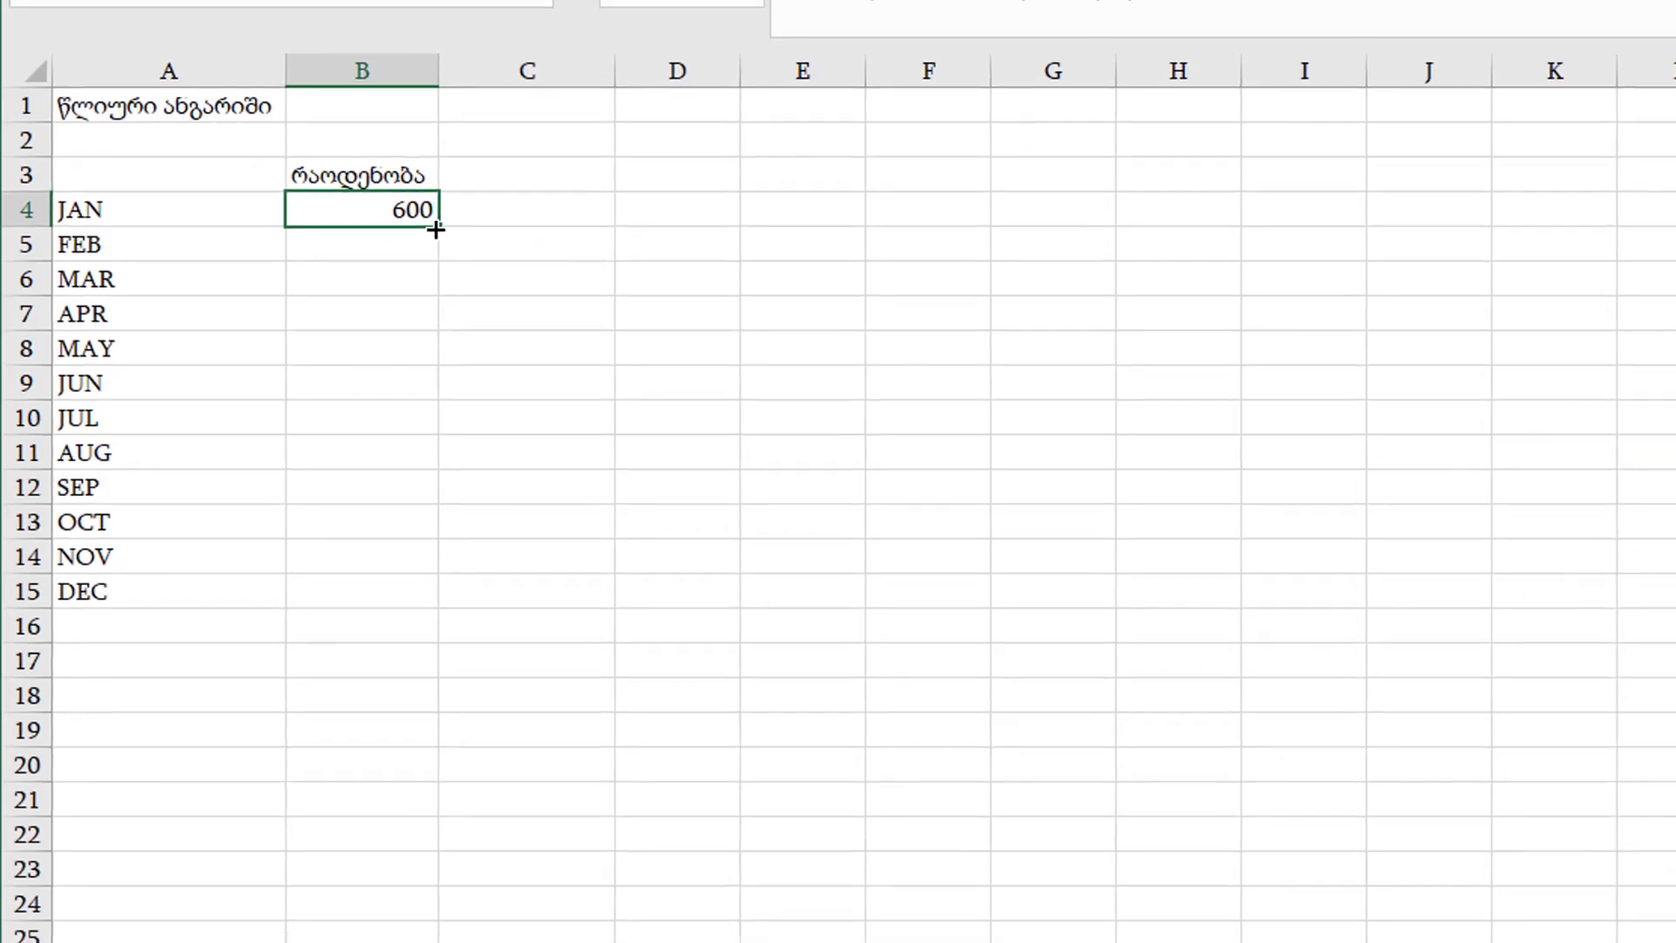
pyautogui.doubleClick(435, 228)
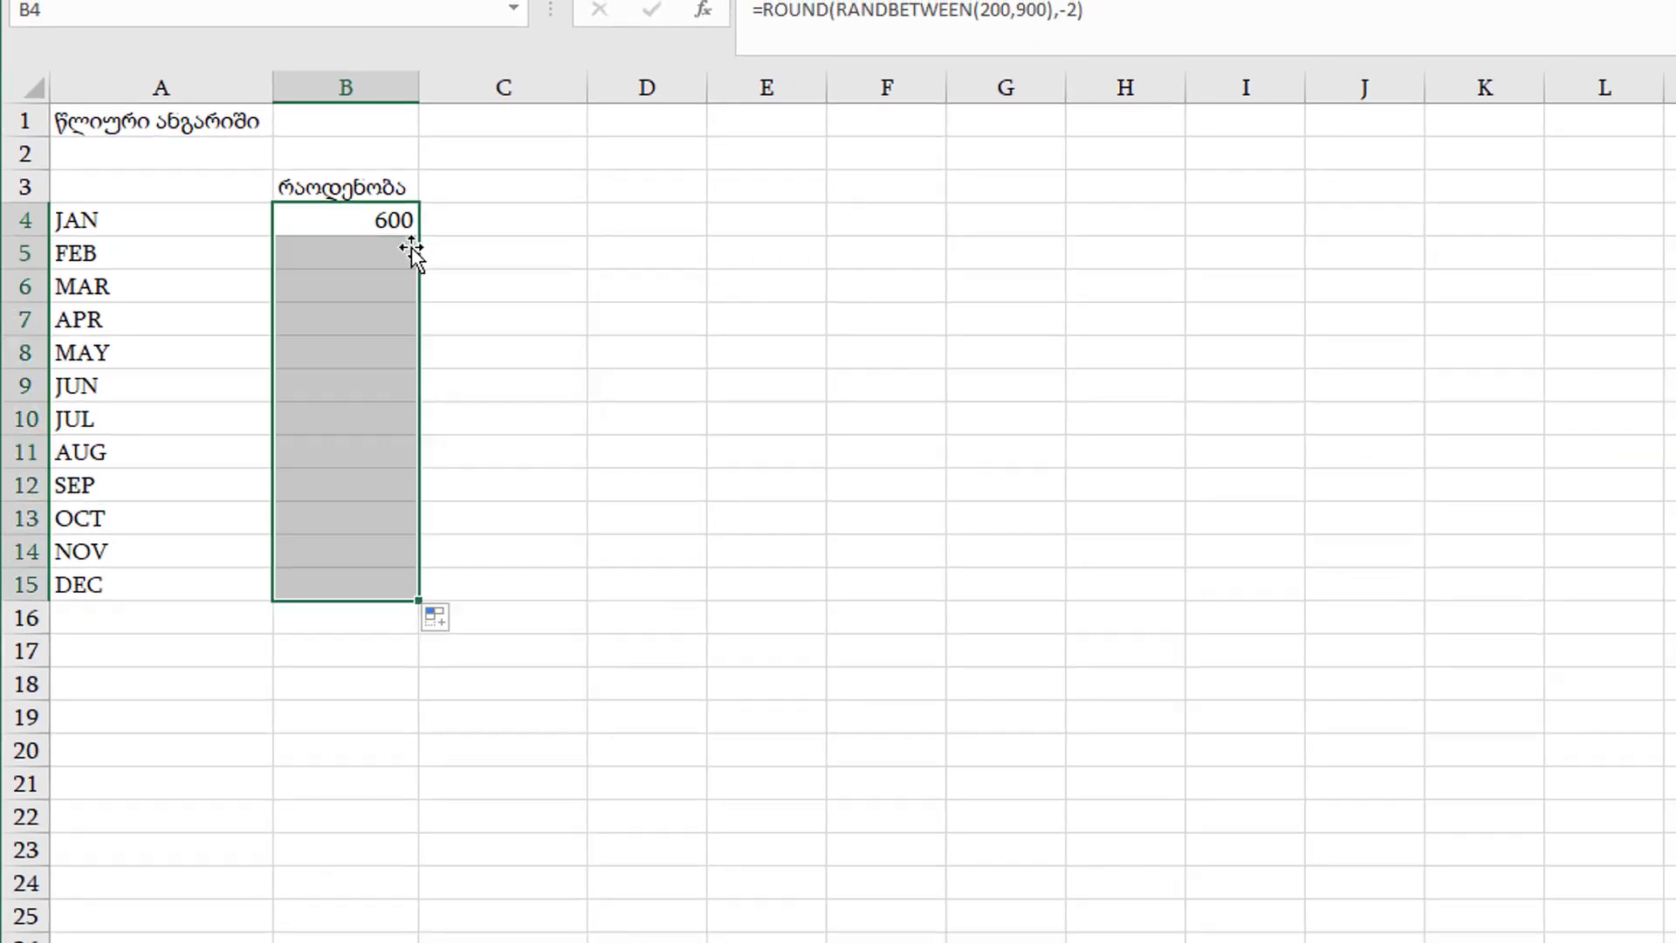
pyautogui.click(201, 349)
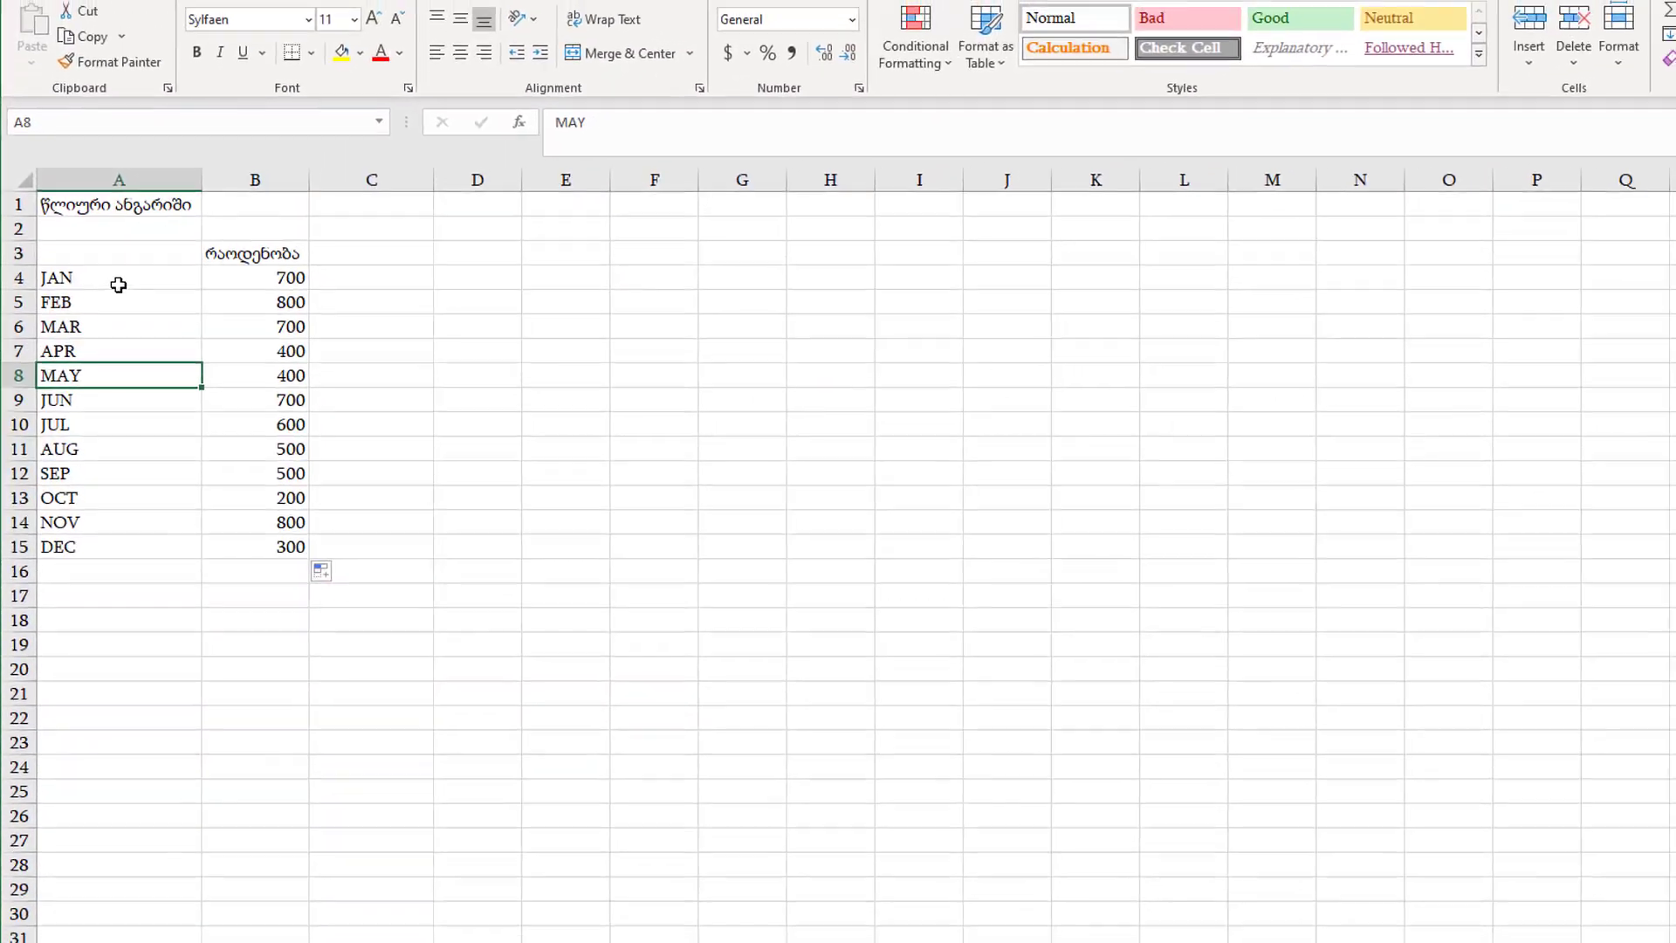
# - Insert a 2-D clustered column chart from the month data in A4:B15
pyautogui.moveTo(119, 285); pyautogui.dragTo(255, 547)
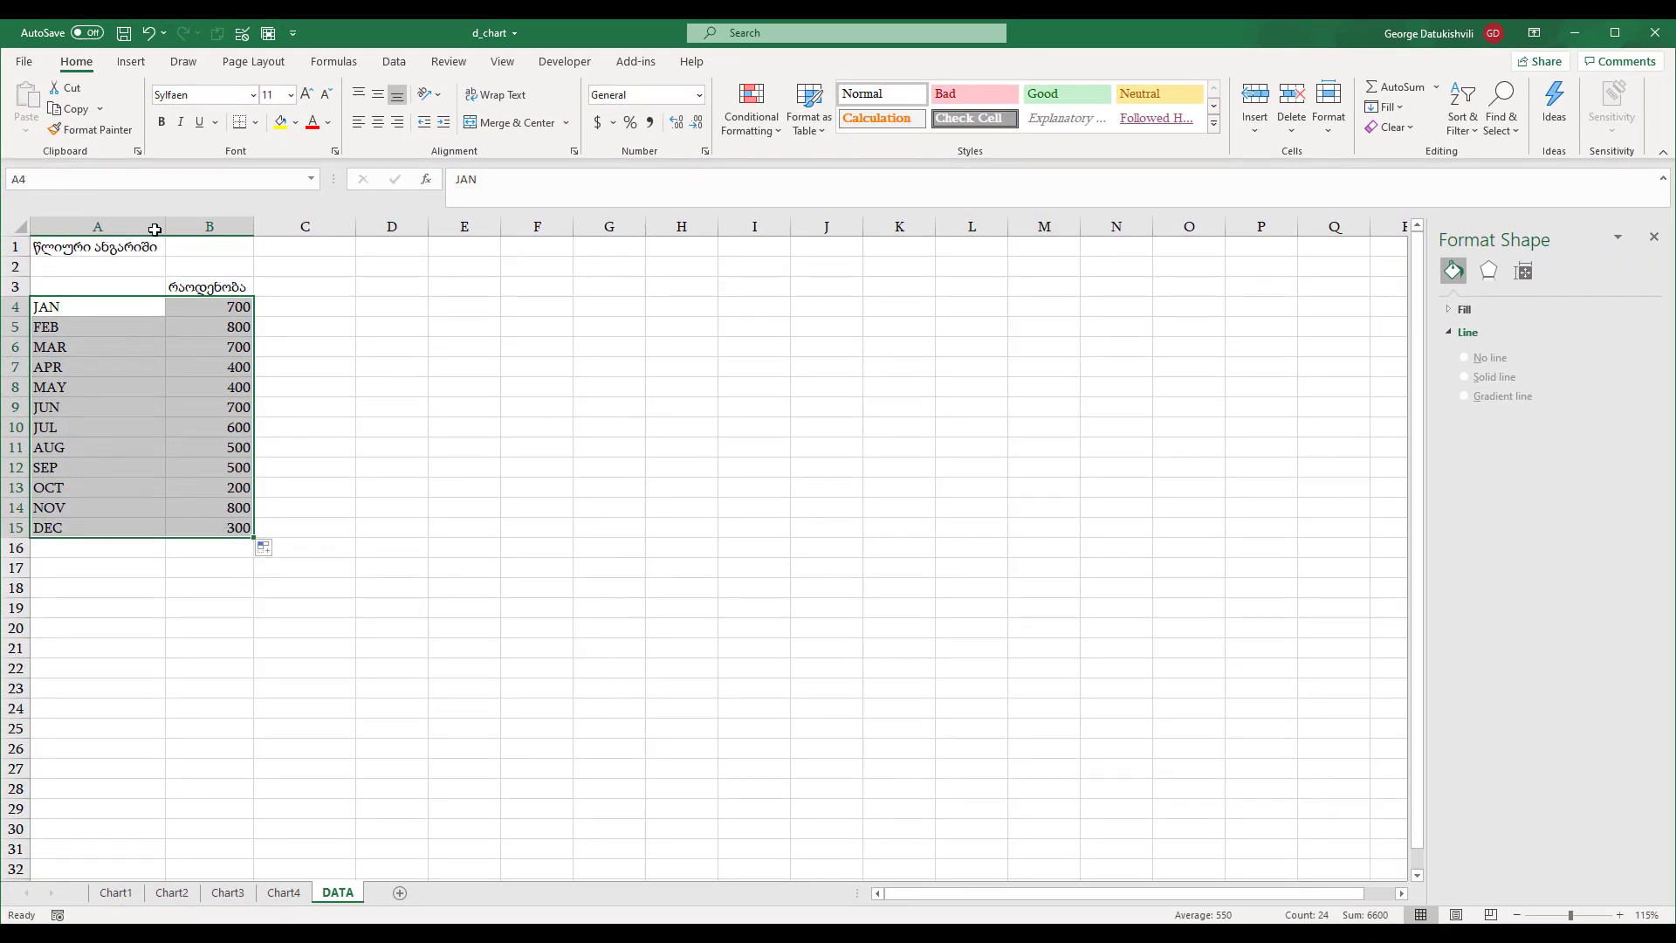
pyautogui.click(131, 61)
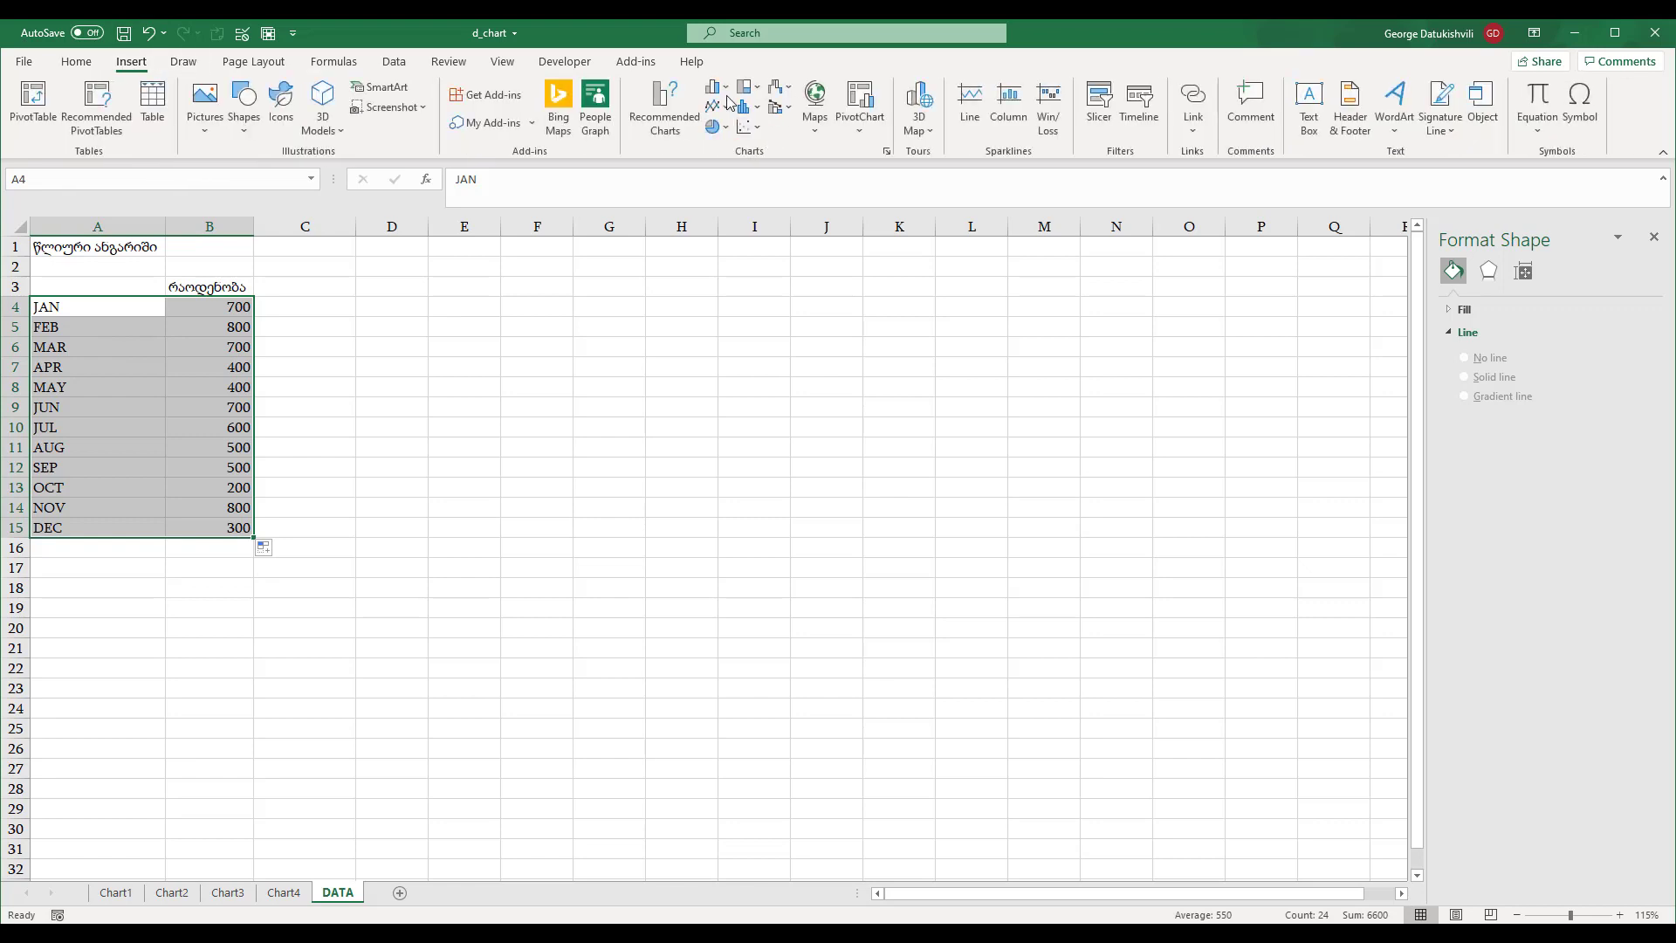
pyautogui.click(717, 87)
pyautogui.click(736, 150)
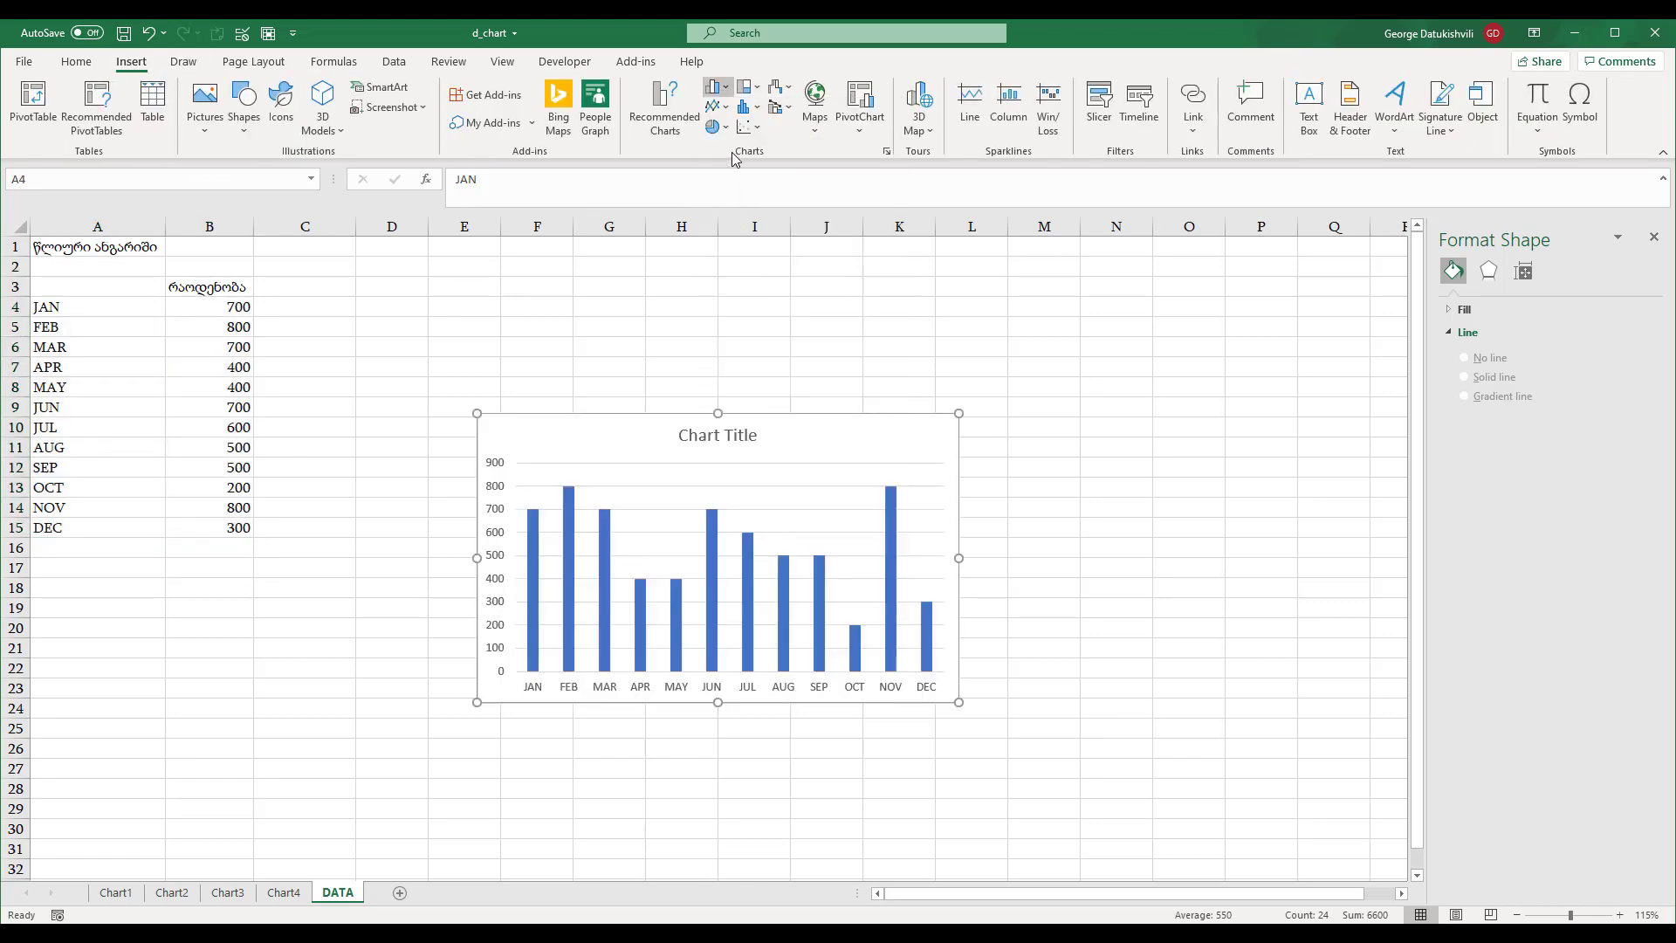
# - Link the chart title to cell A1 with the formula =DATA!$A$1
pyautogui.click(720, 437)
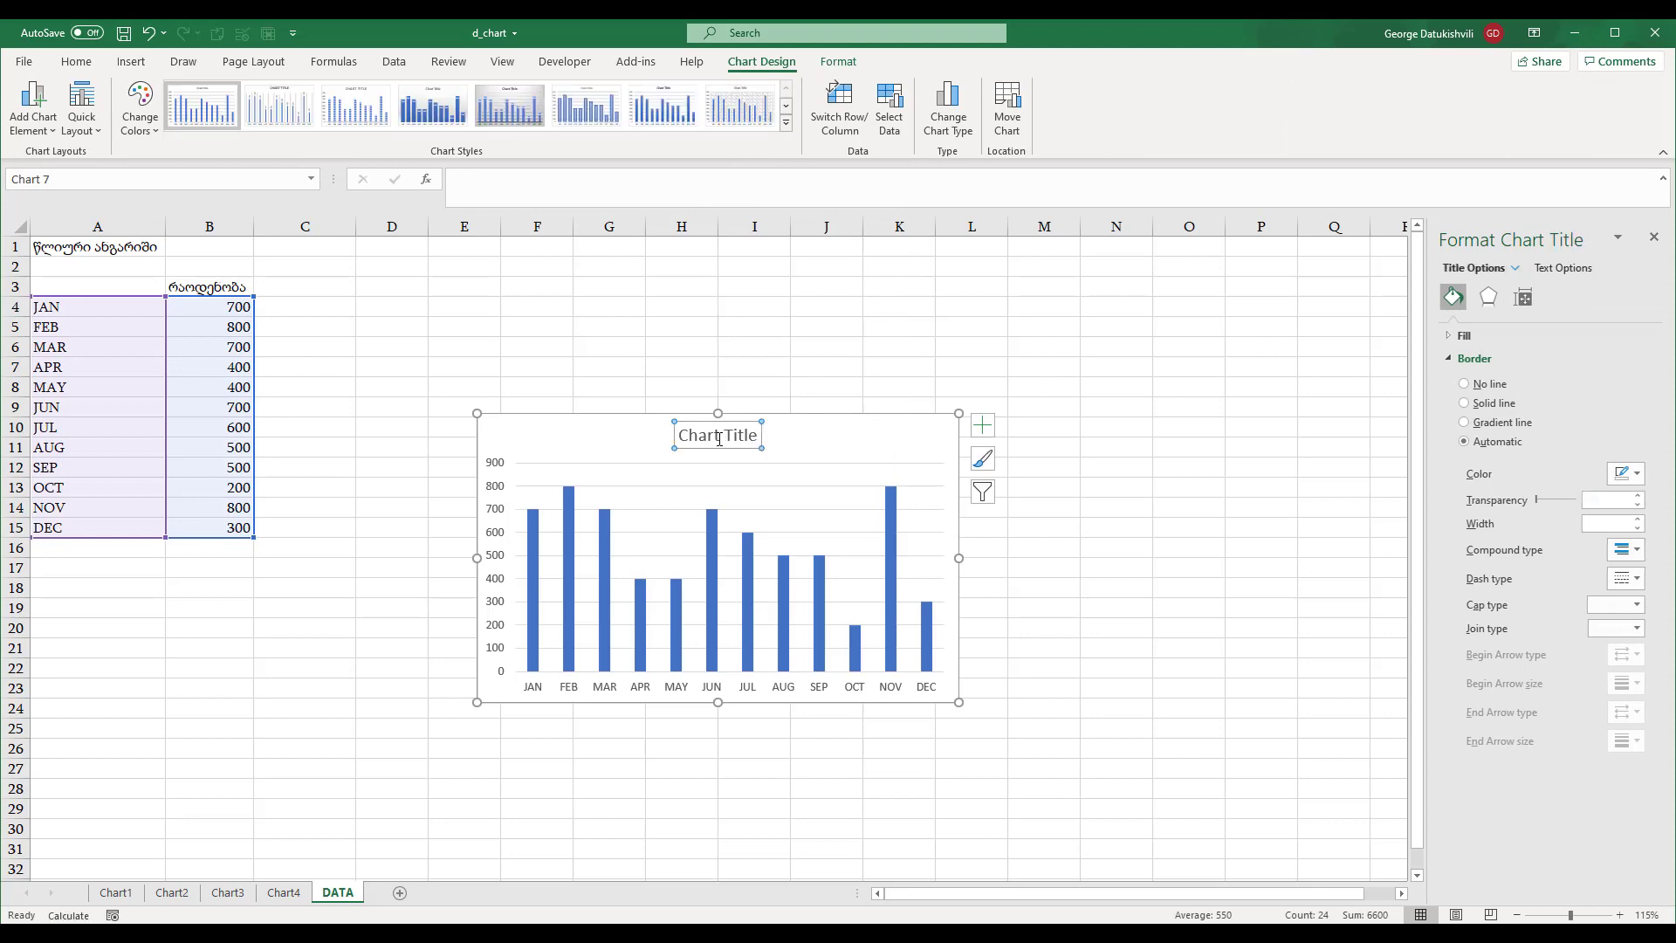
pyautogui.click(490, 179)
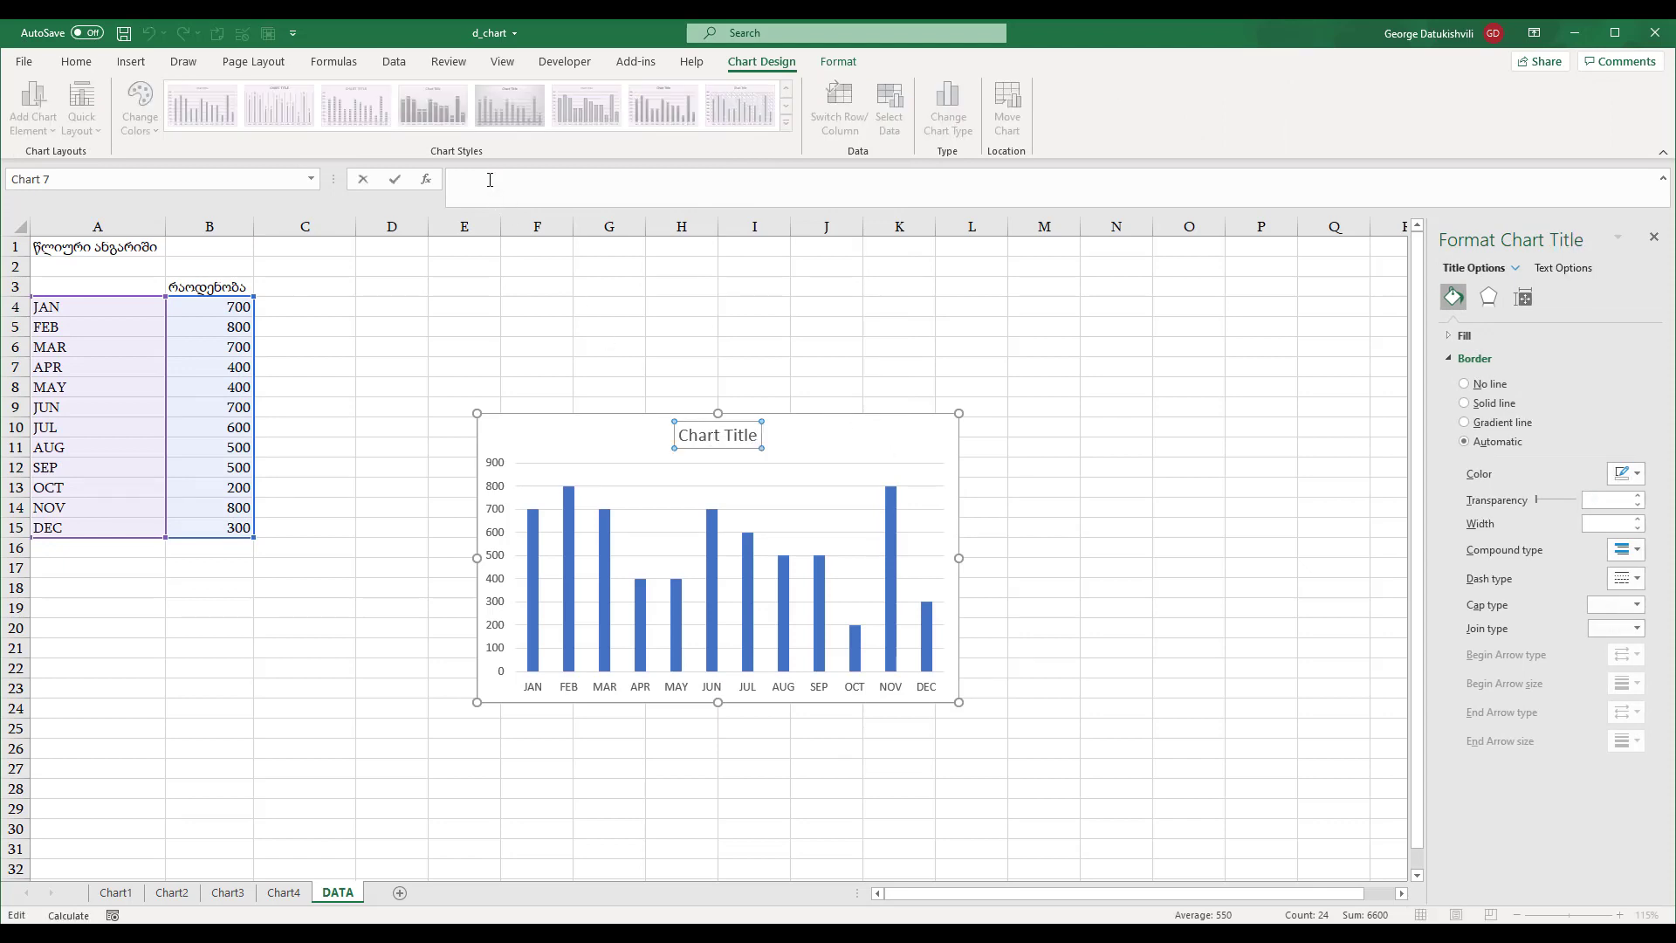
pyautogui.write('=')
pyautogui.click(97, 247)
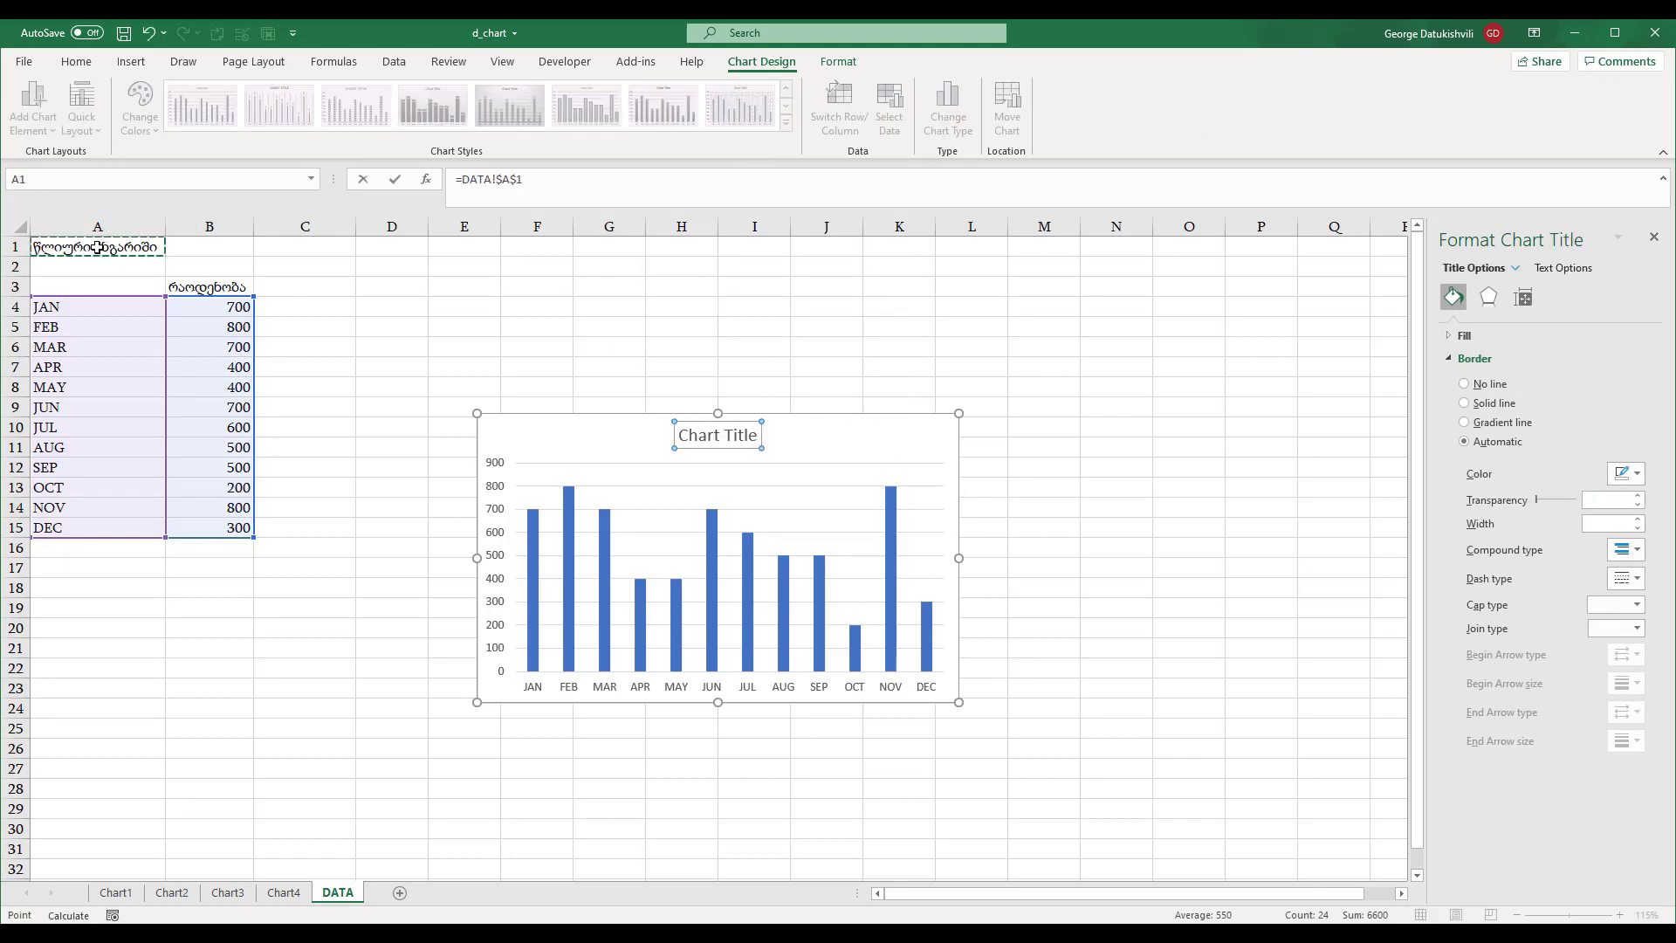
pyautogui.press('Return')
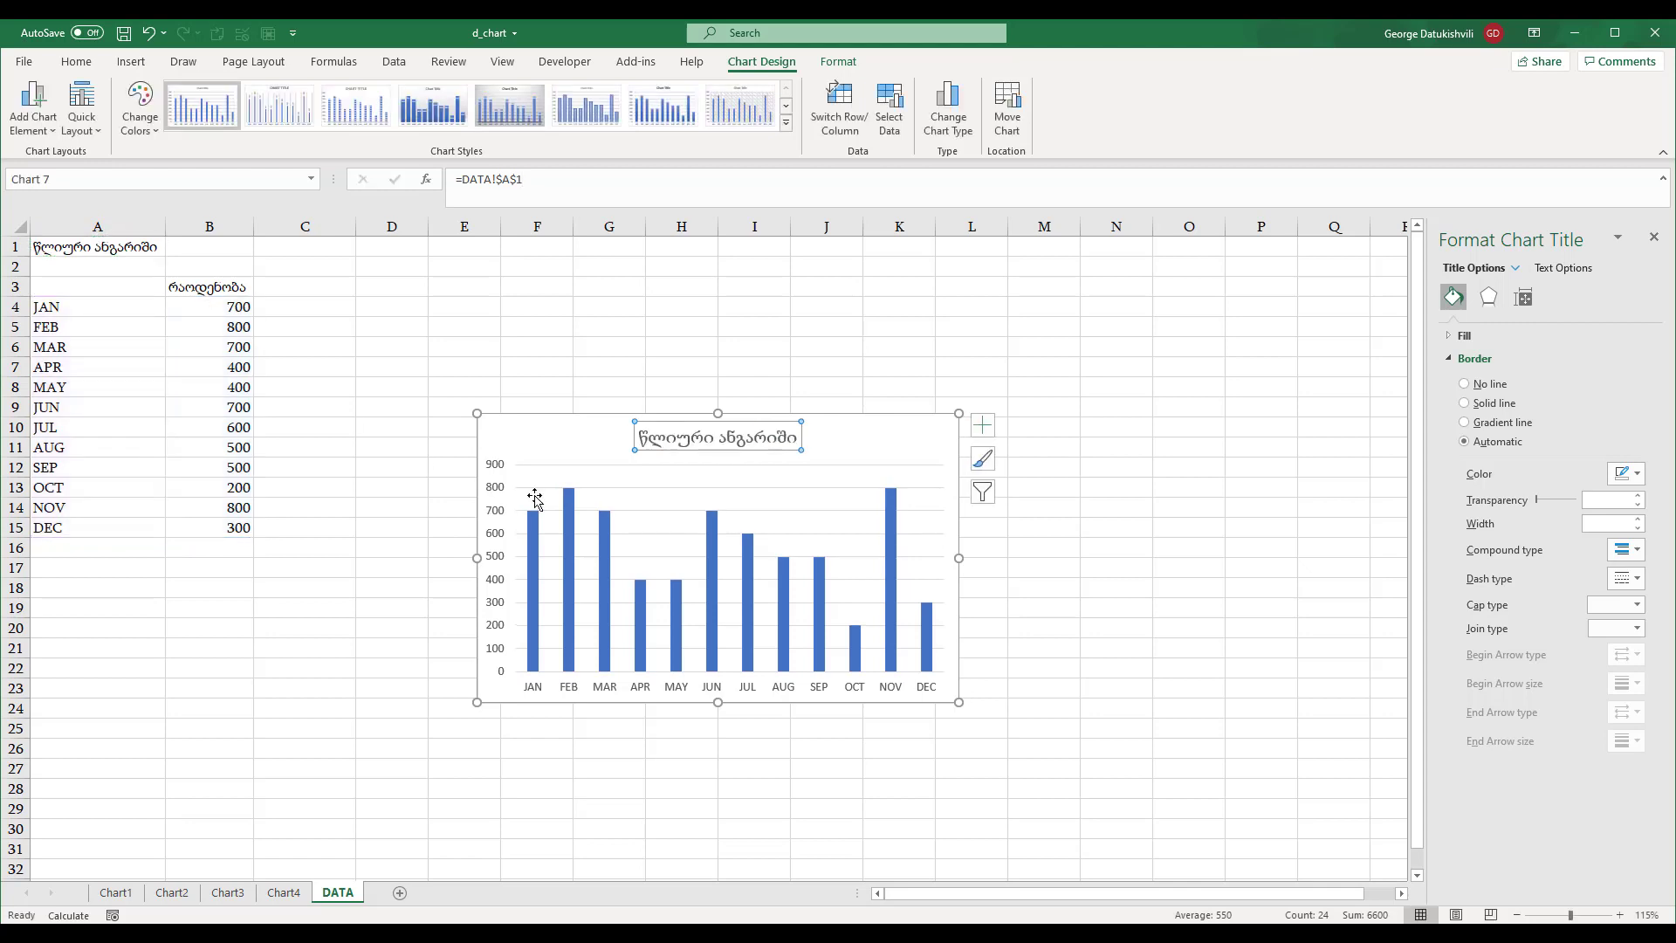
# - Move the chart up beside the data table and delete its major gridlines and vertical axis
pyautogui.moveTo(827, 436); pyautogui.dragTo(711, 280)
pyautogui.click(653, 331)
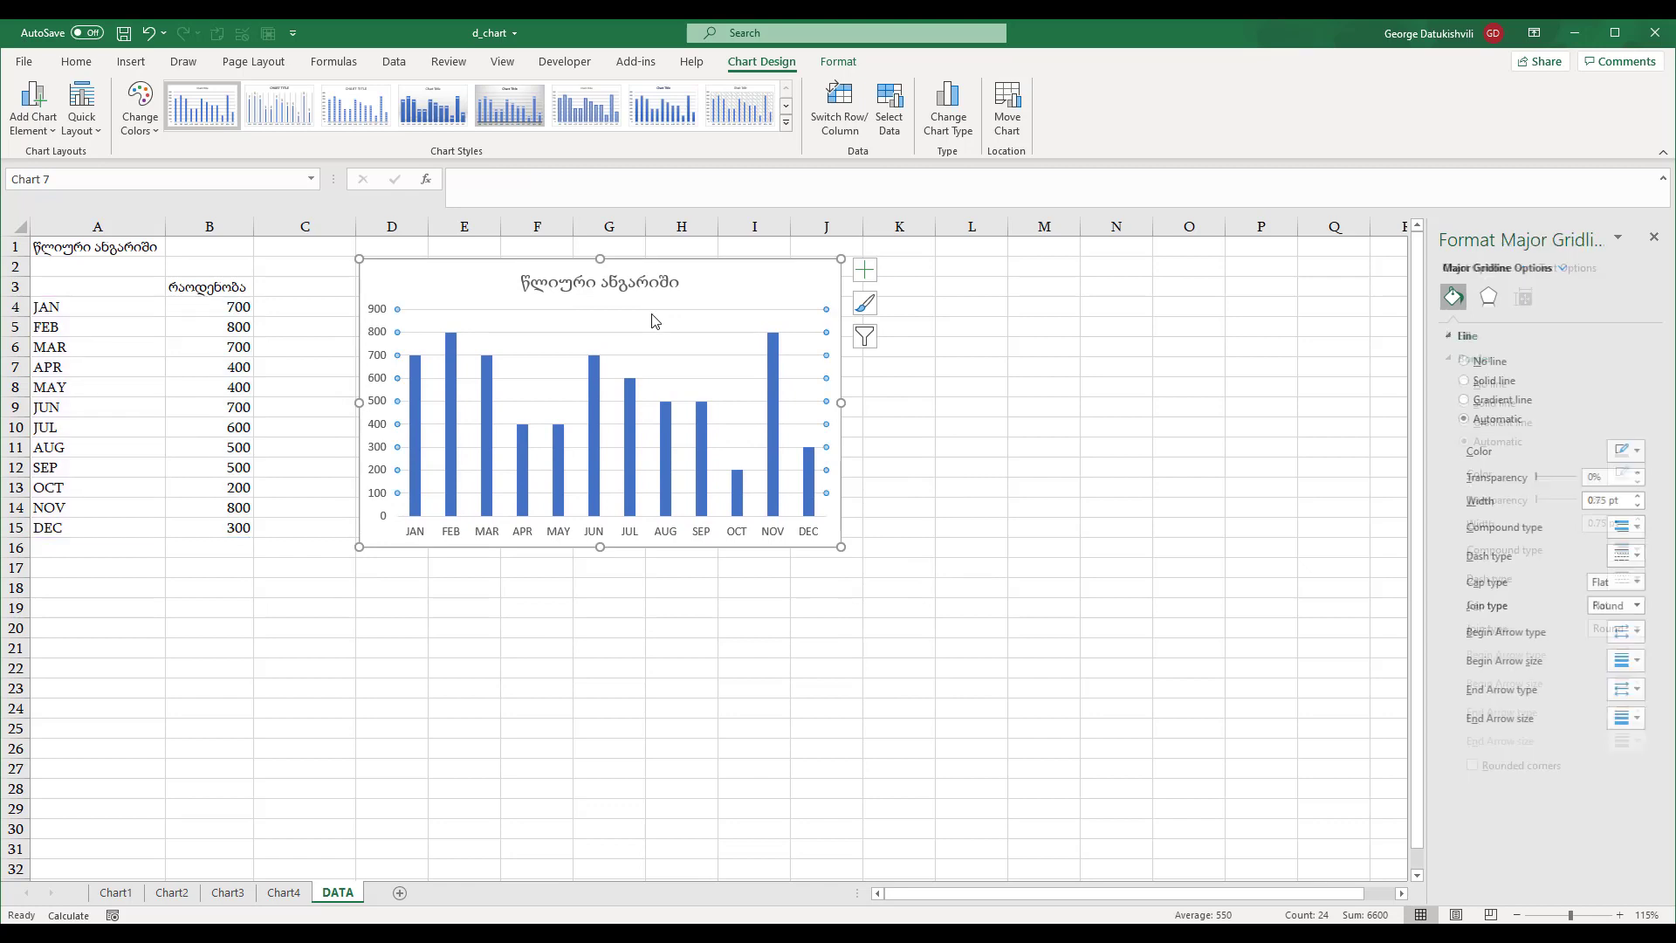
pyautogui.click(385, 325)
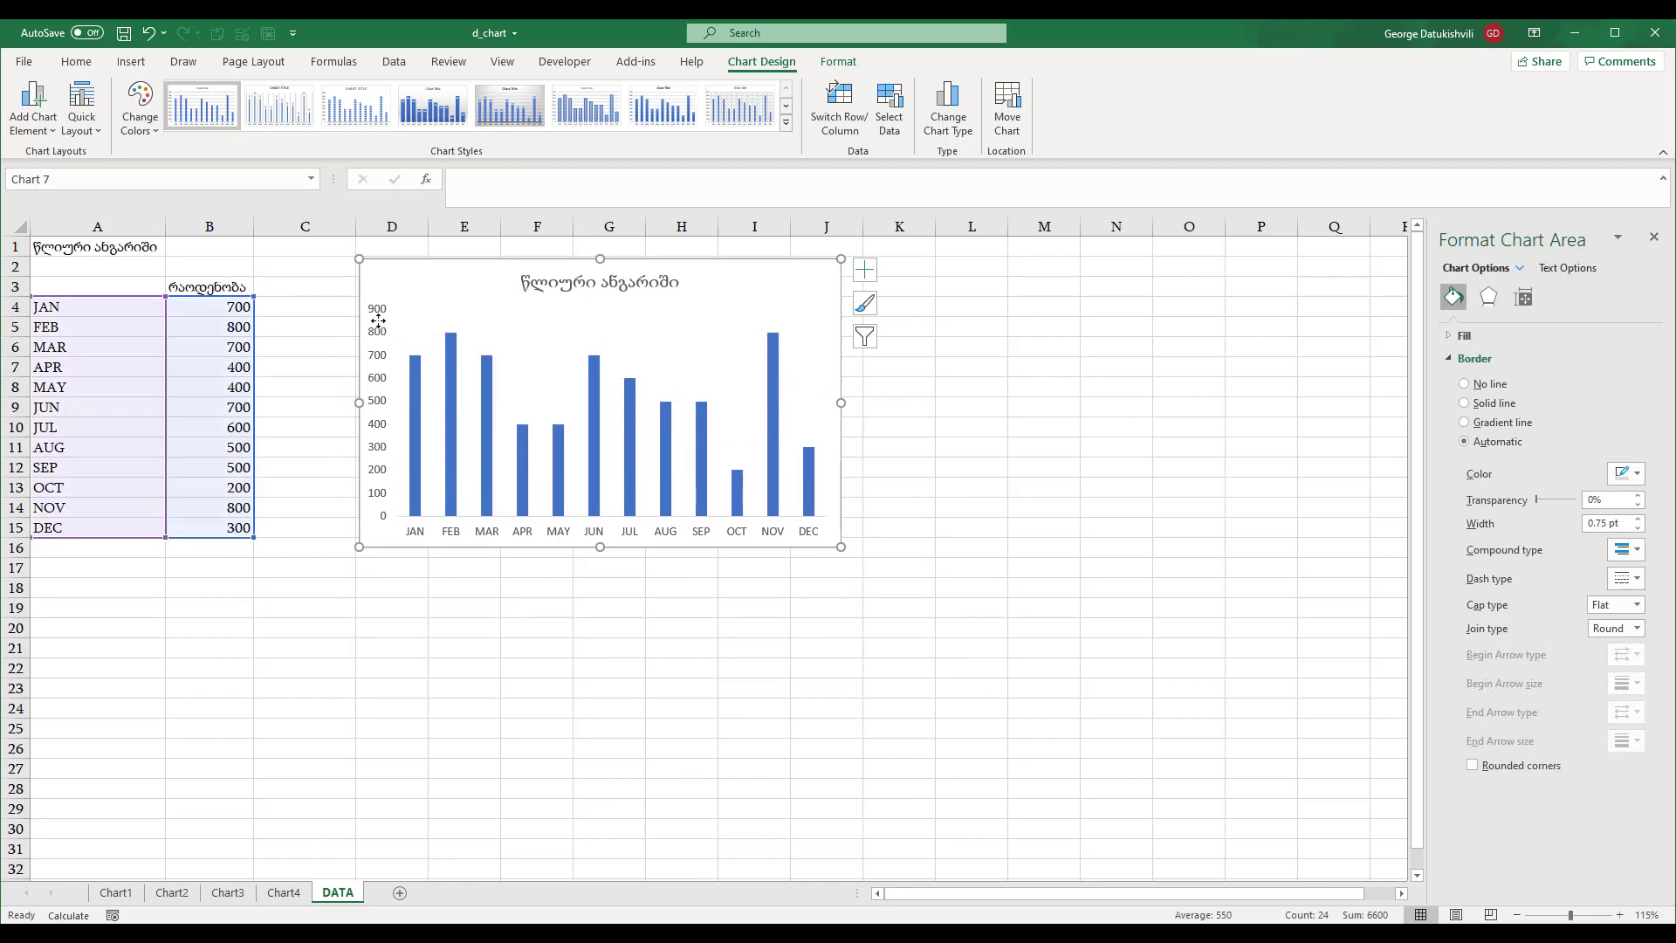
pyautogui.click(380, 336)
pyautogui.press('Delete')
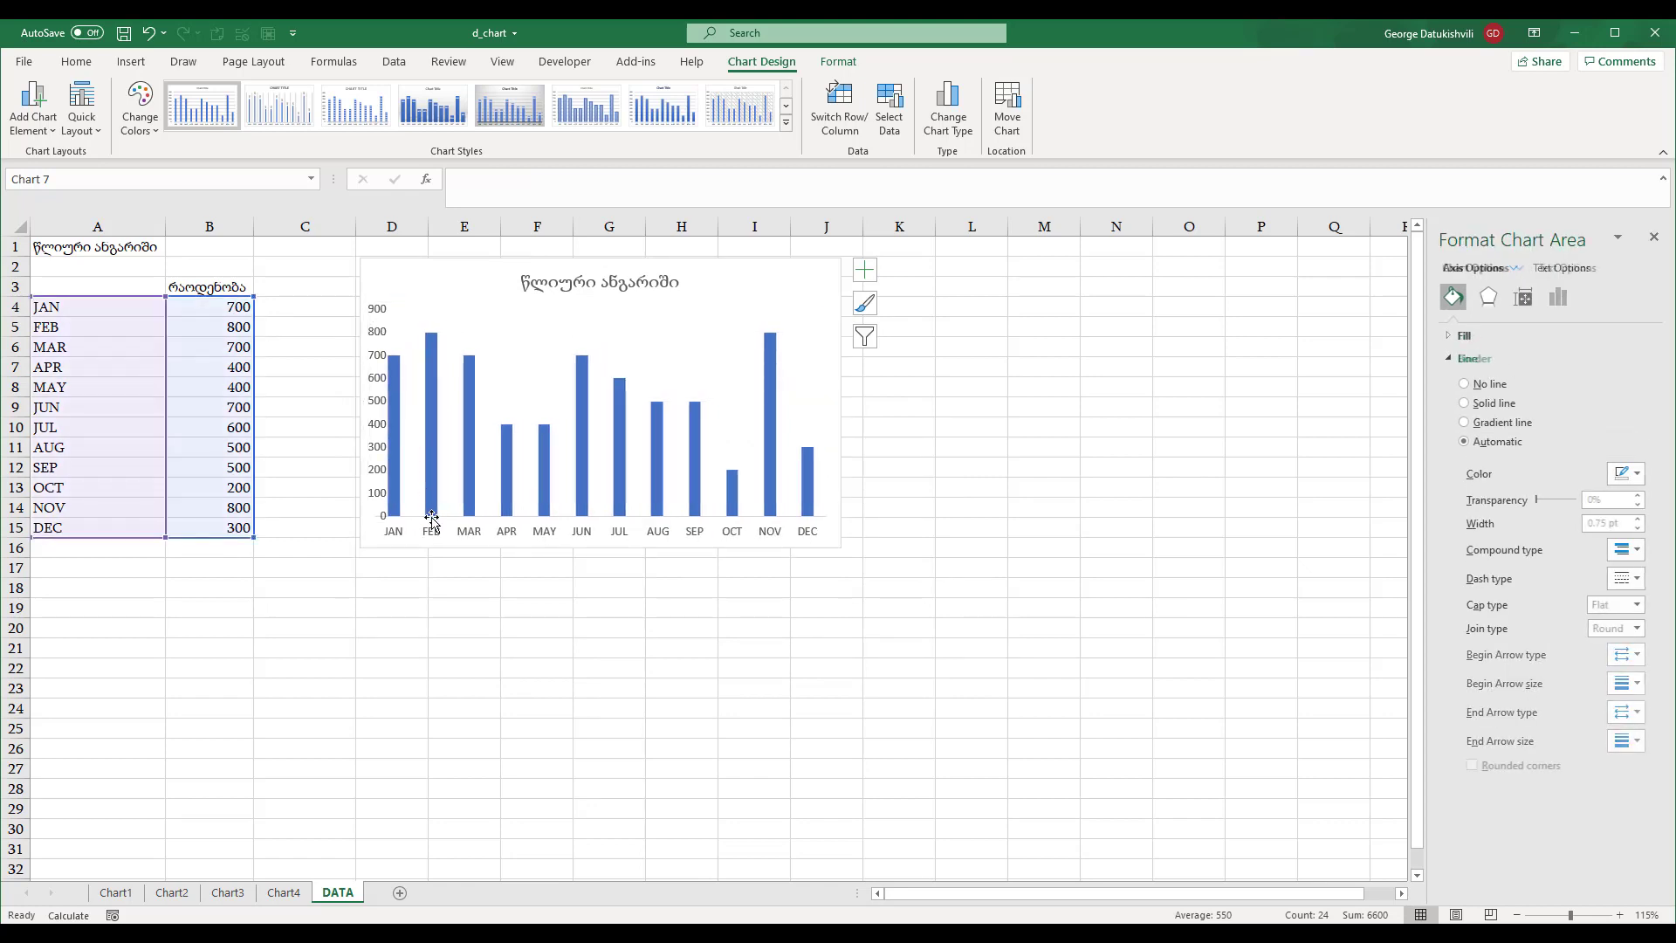
# - Format the column series with a gap width of 70% and a series overlap of 0%
pyautogui.click(392, 472)
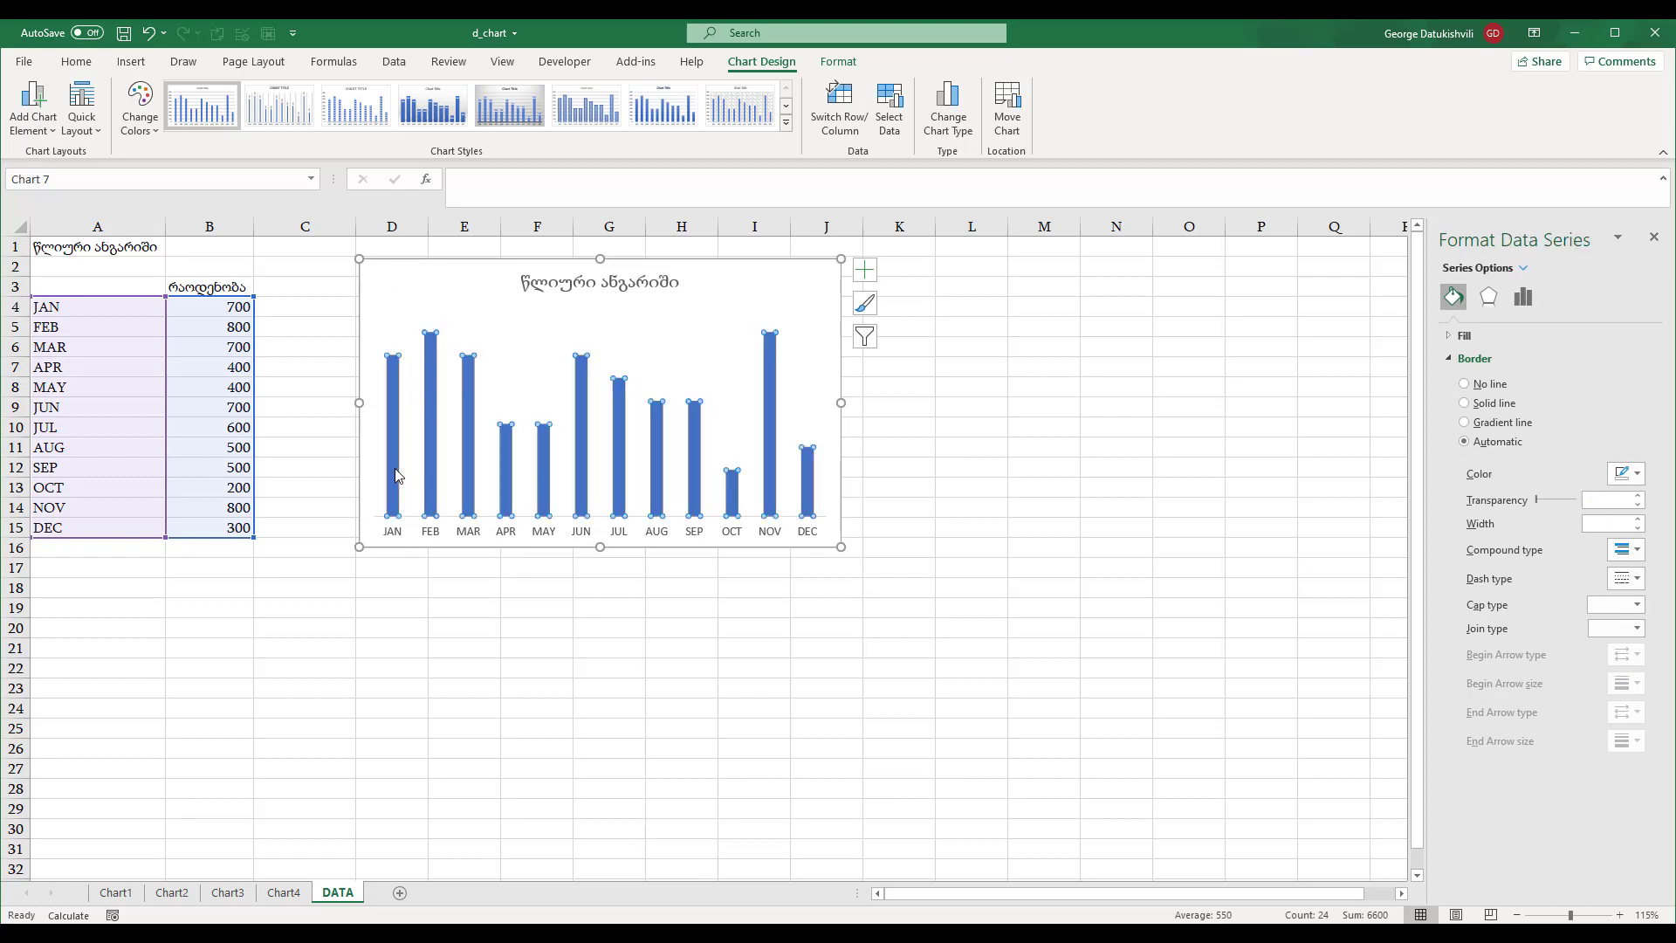
pyautogui.rightClick(395, 469)
pyautogui.click(476, 657)
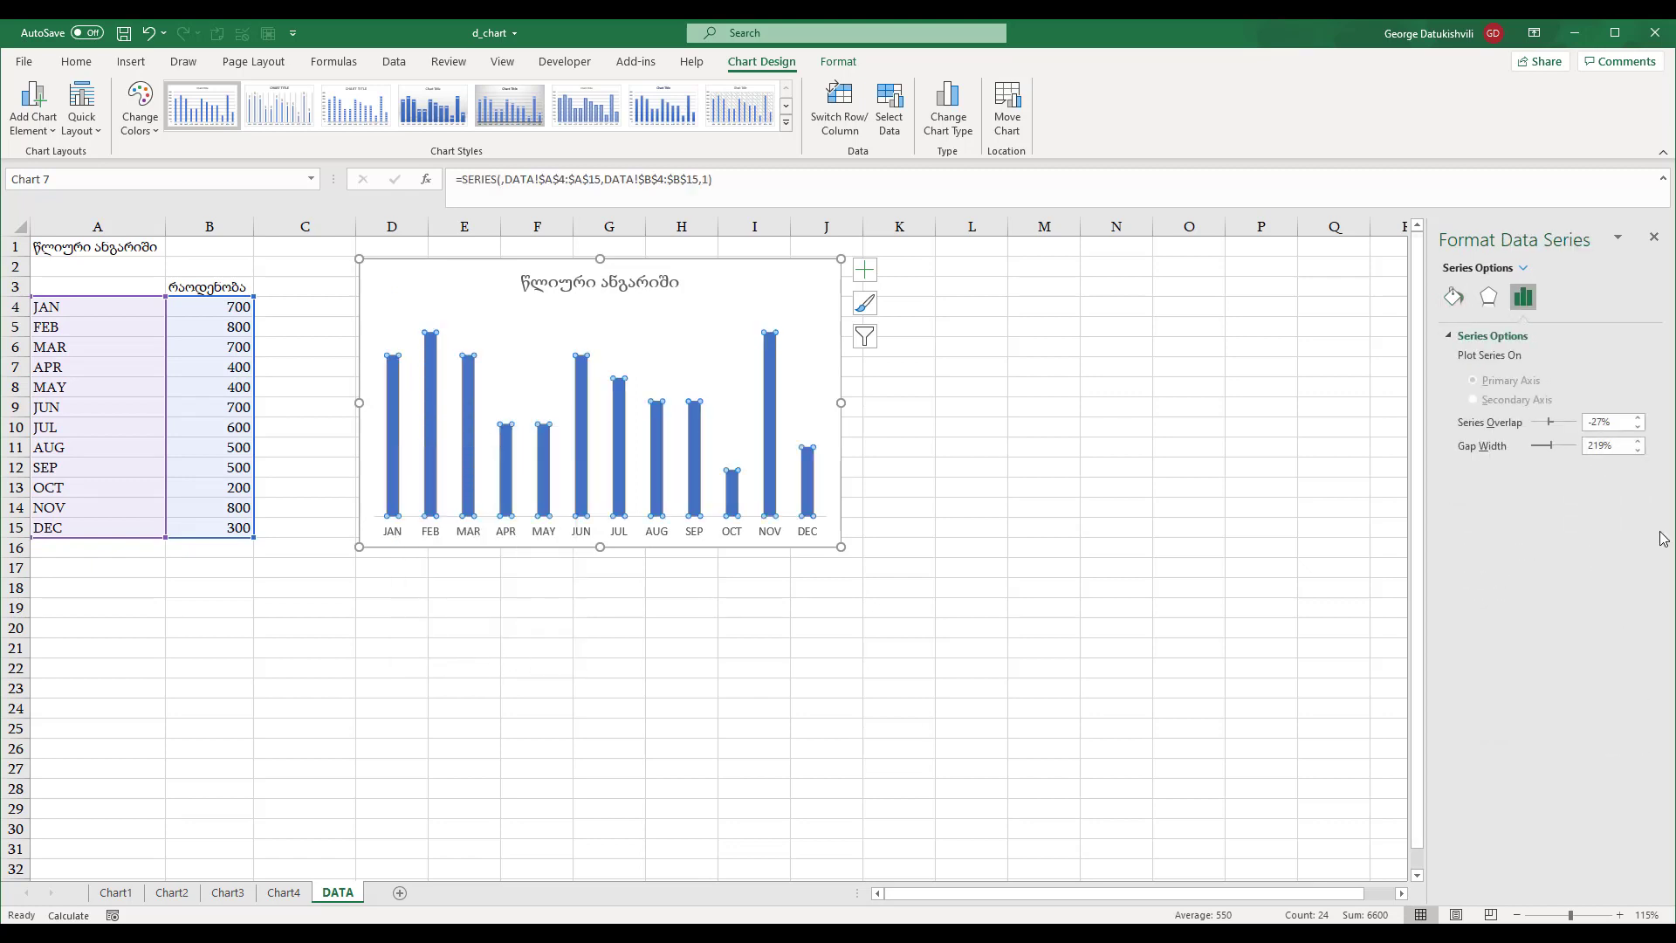
pyautogui.click(1619, 445)
pyautogui.write('70')
pyautogui.press('Return')
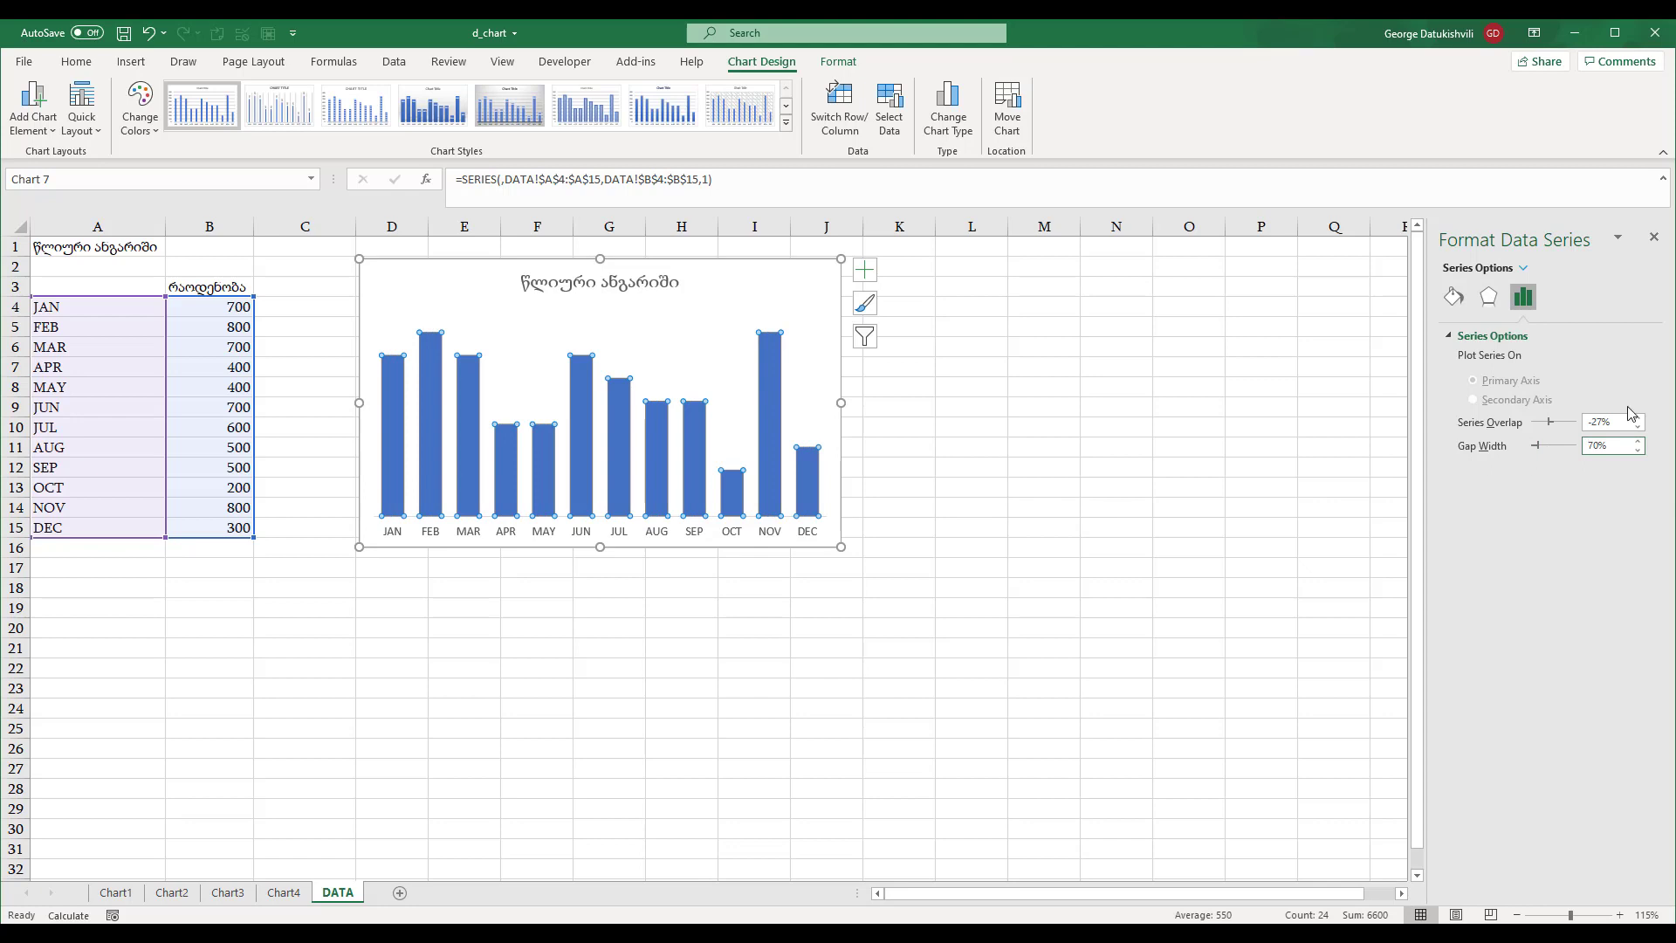
pyautogui.click(1522, 418)
pyautogui.write('0%')
# - Move the chart farther from the data table and enter the header მაქსიმუმი in cell C3
pyautogui.moveTo(411, 268); pyautogui.dragTo(606, 288)
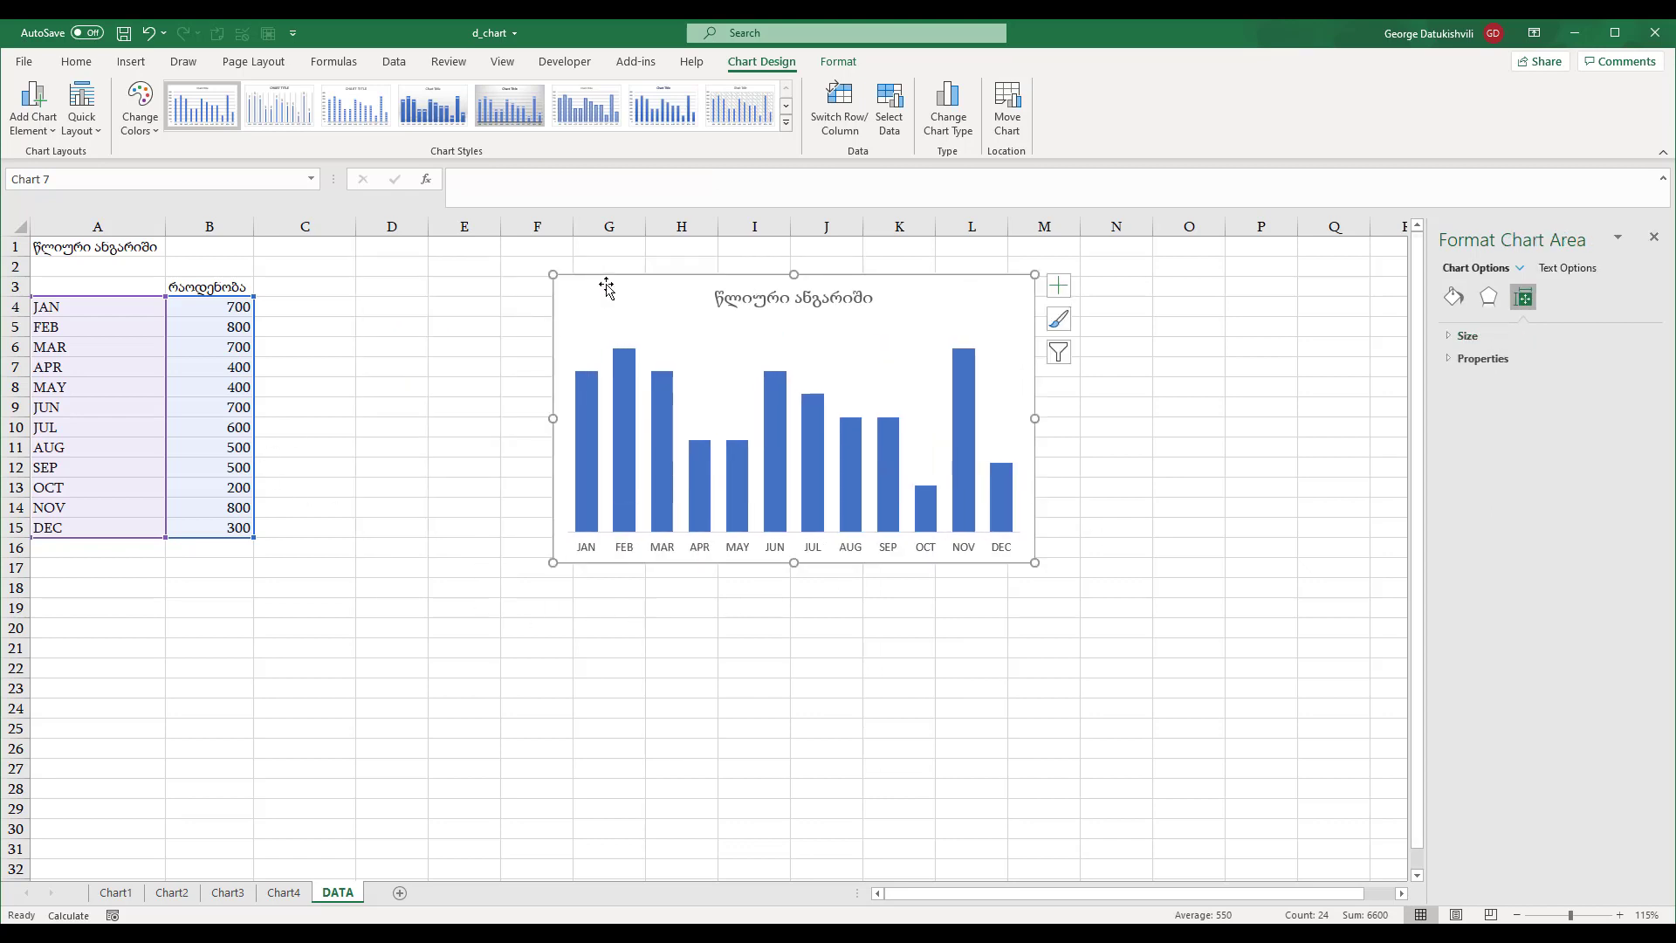
pyautogui.click(288, 288)
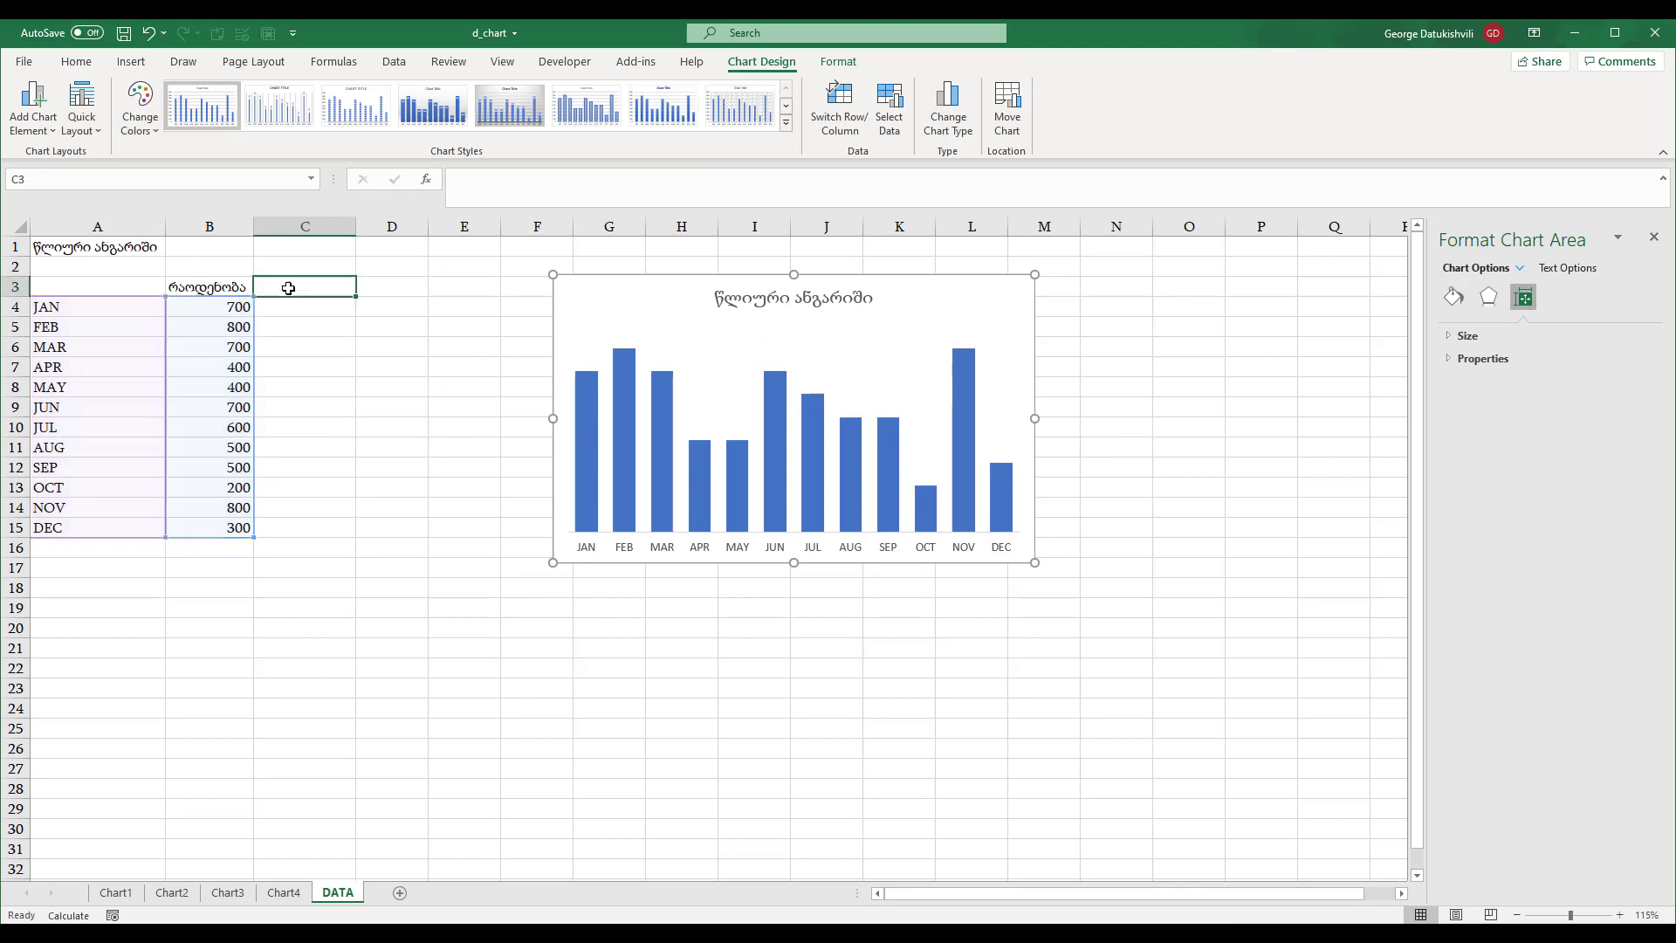
pyautogui.write('ma')
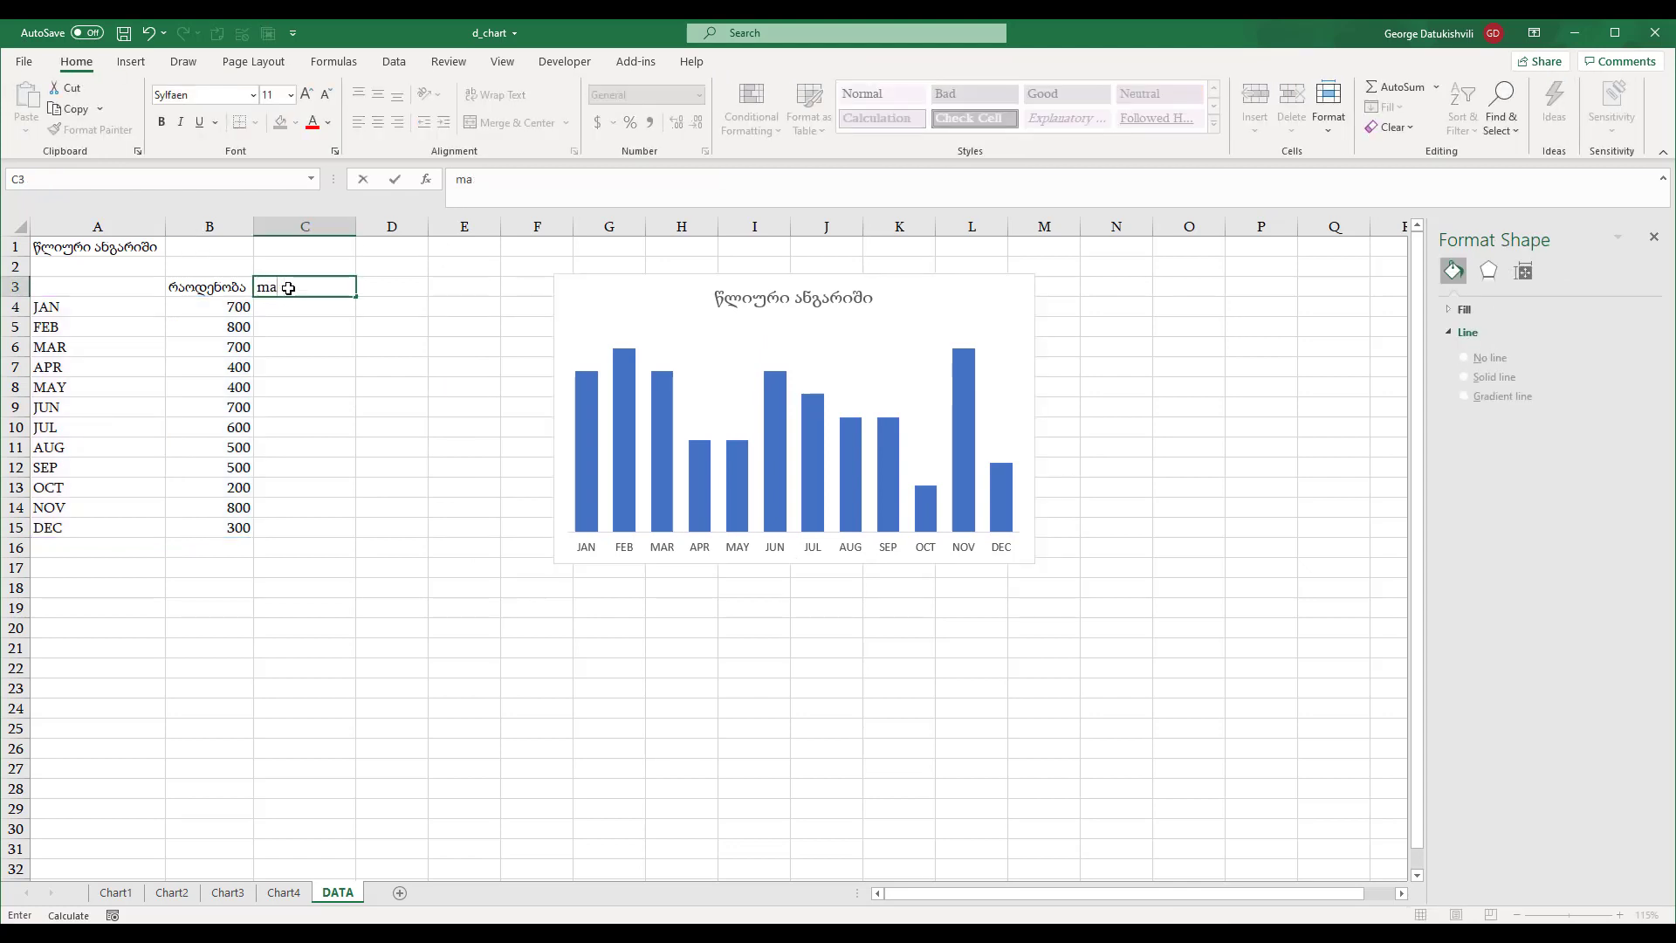
pyautogui.press('BackSpace')
pyautogui.press('BackSpace')
pyautogui.write('მაქსიმუმი')
pyautogui.press('Return')
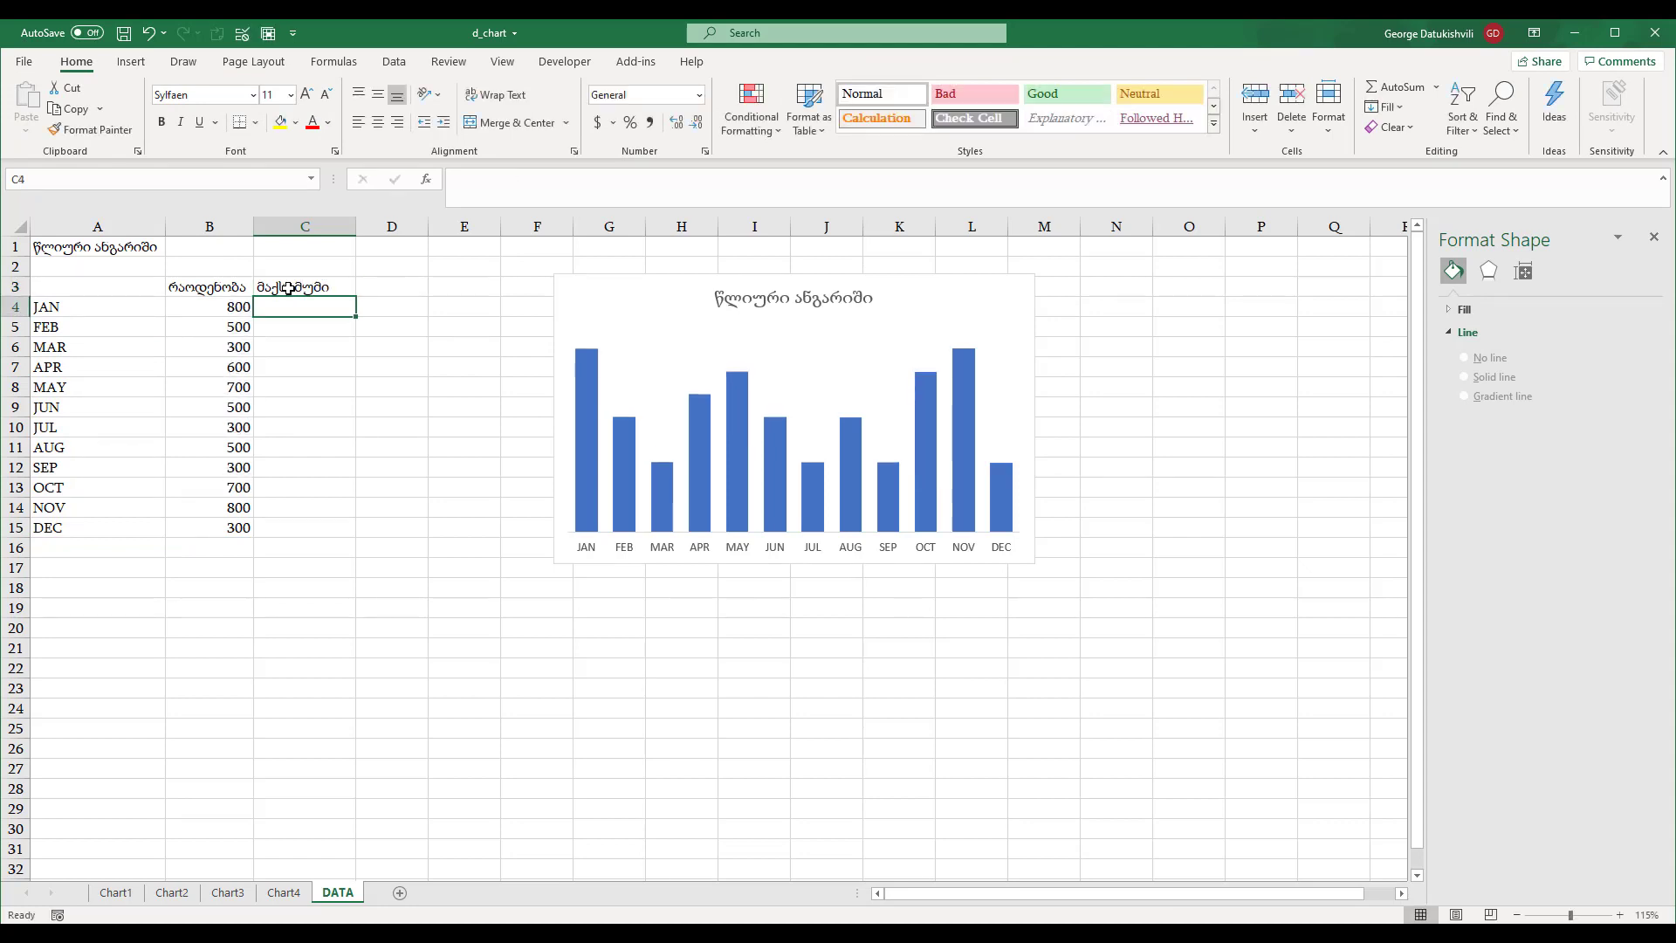
# - Enter =IF(B4=MAX($B$4:$B$15),B4,0) in cell C4 and fill the formula down through C15
pyautogui.write('=')
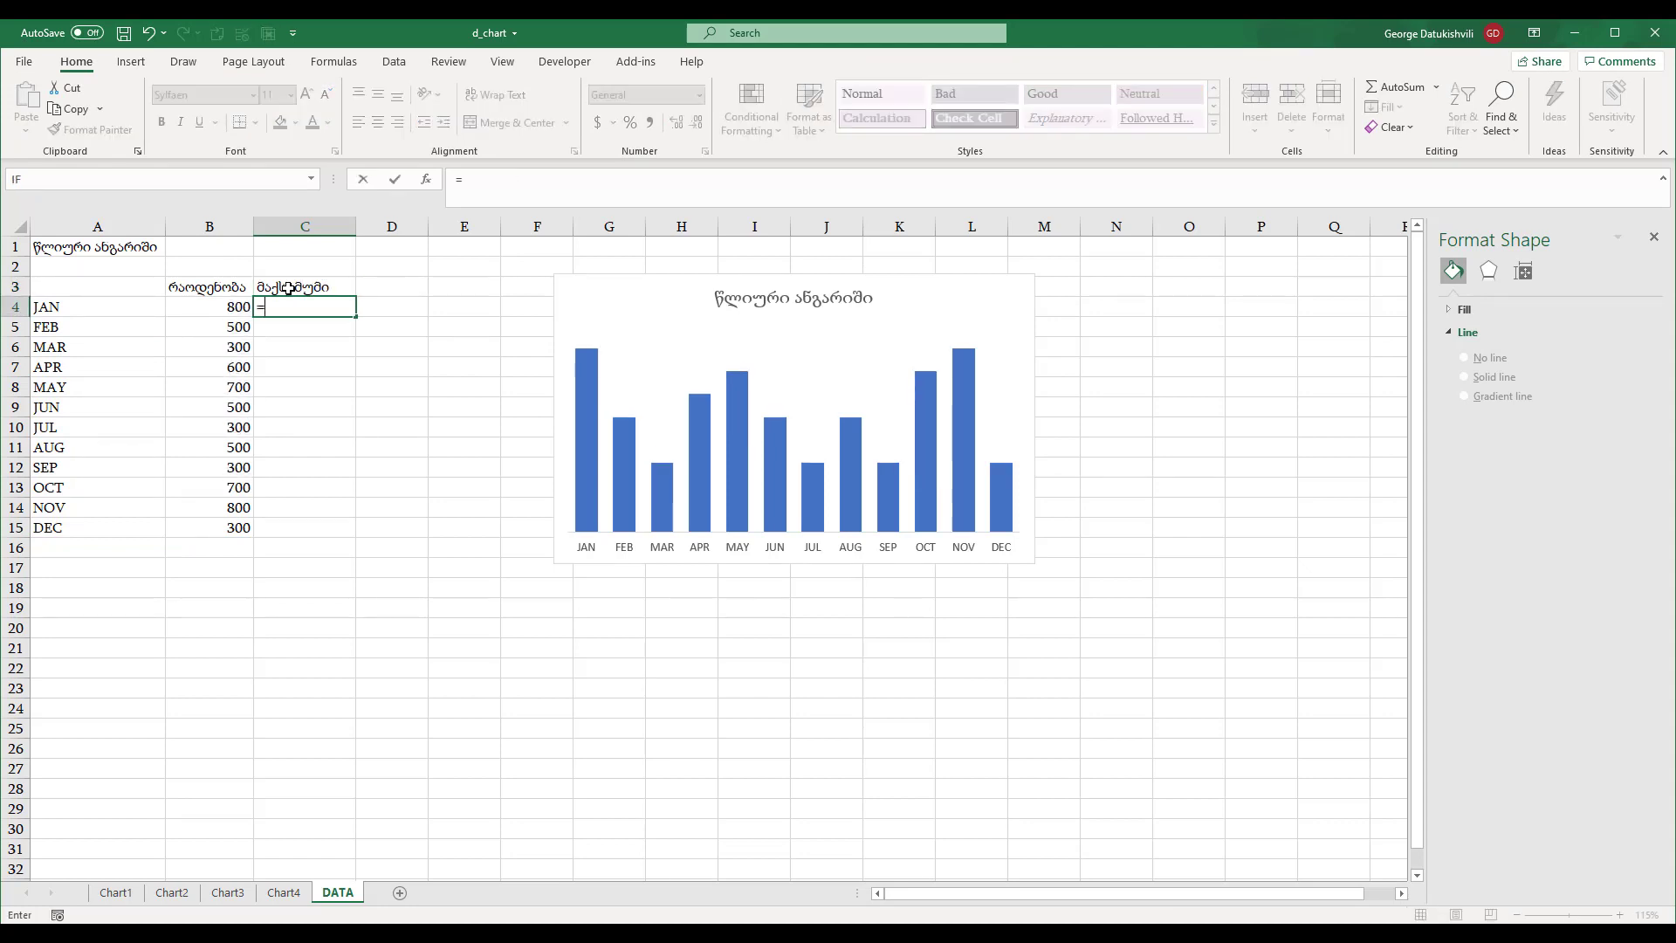
pyautogui.write('IF(')
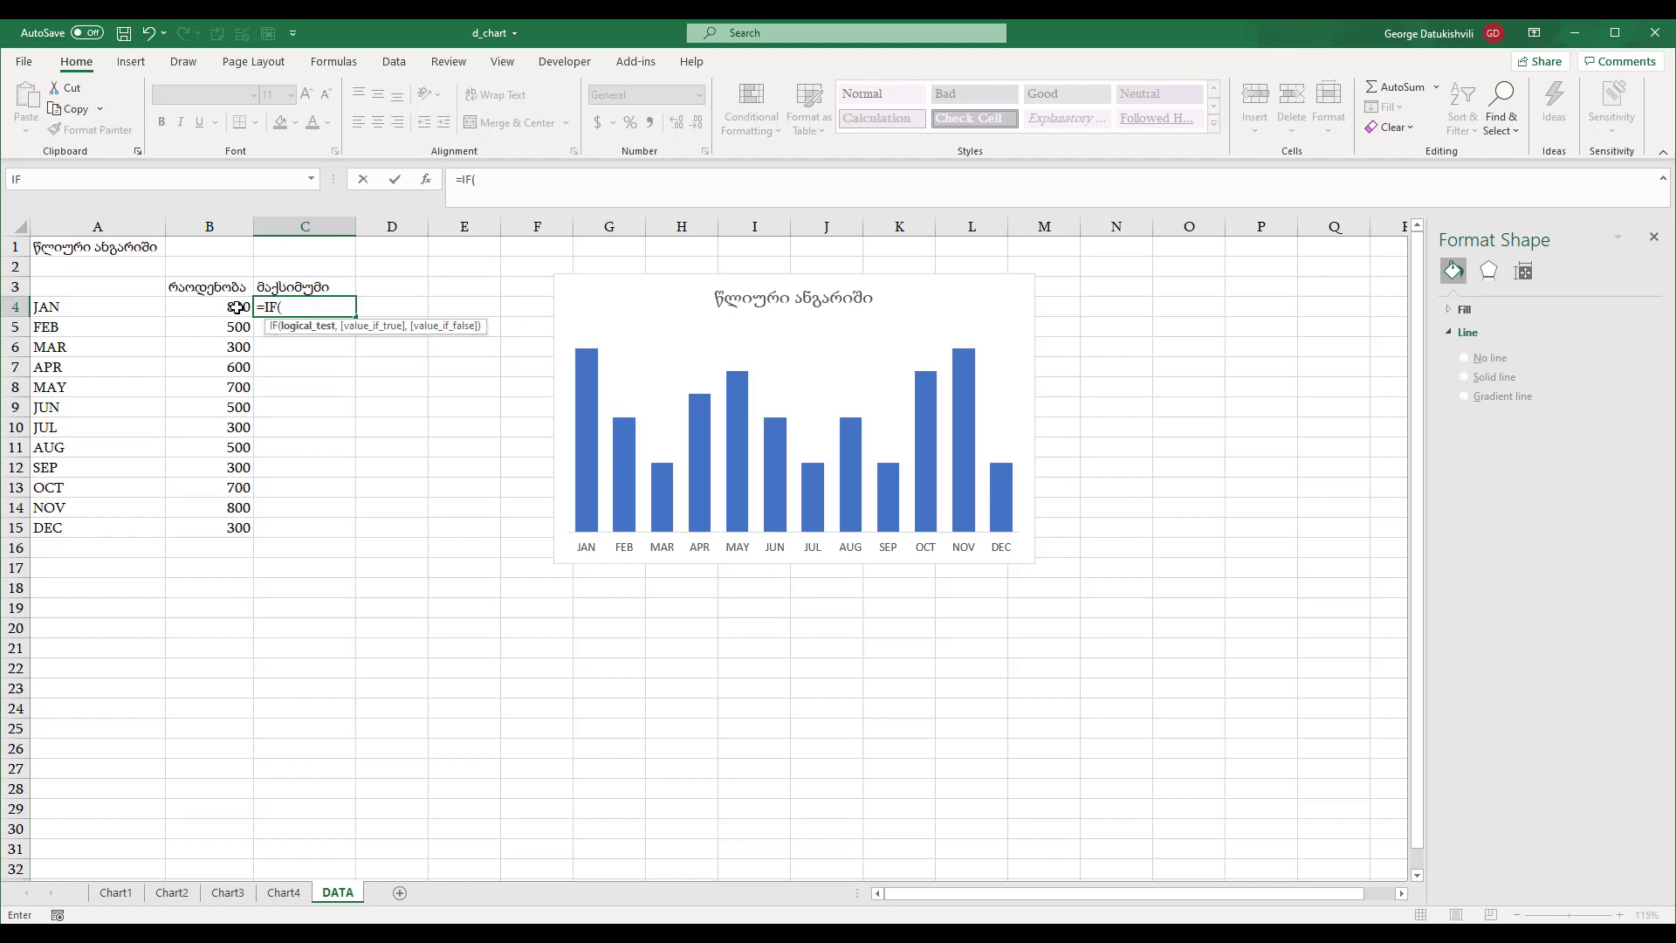
pyautogui.click(236, 307)
pyautogui.write('=max')
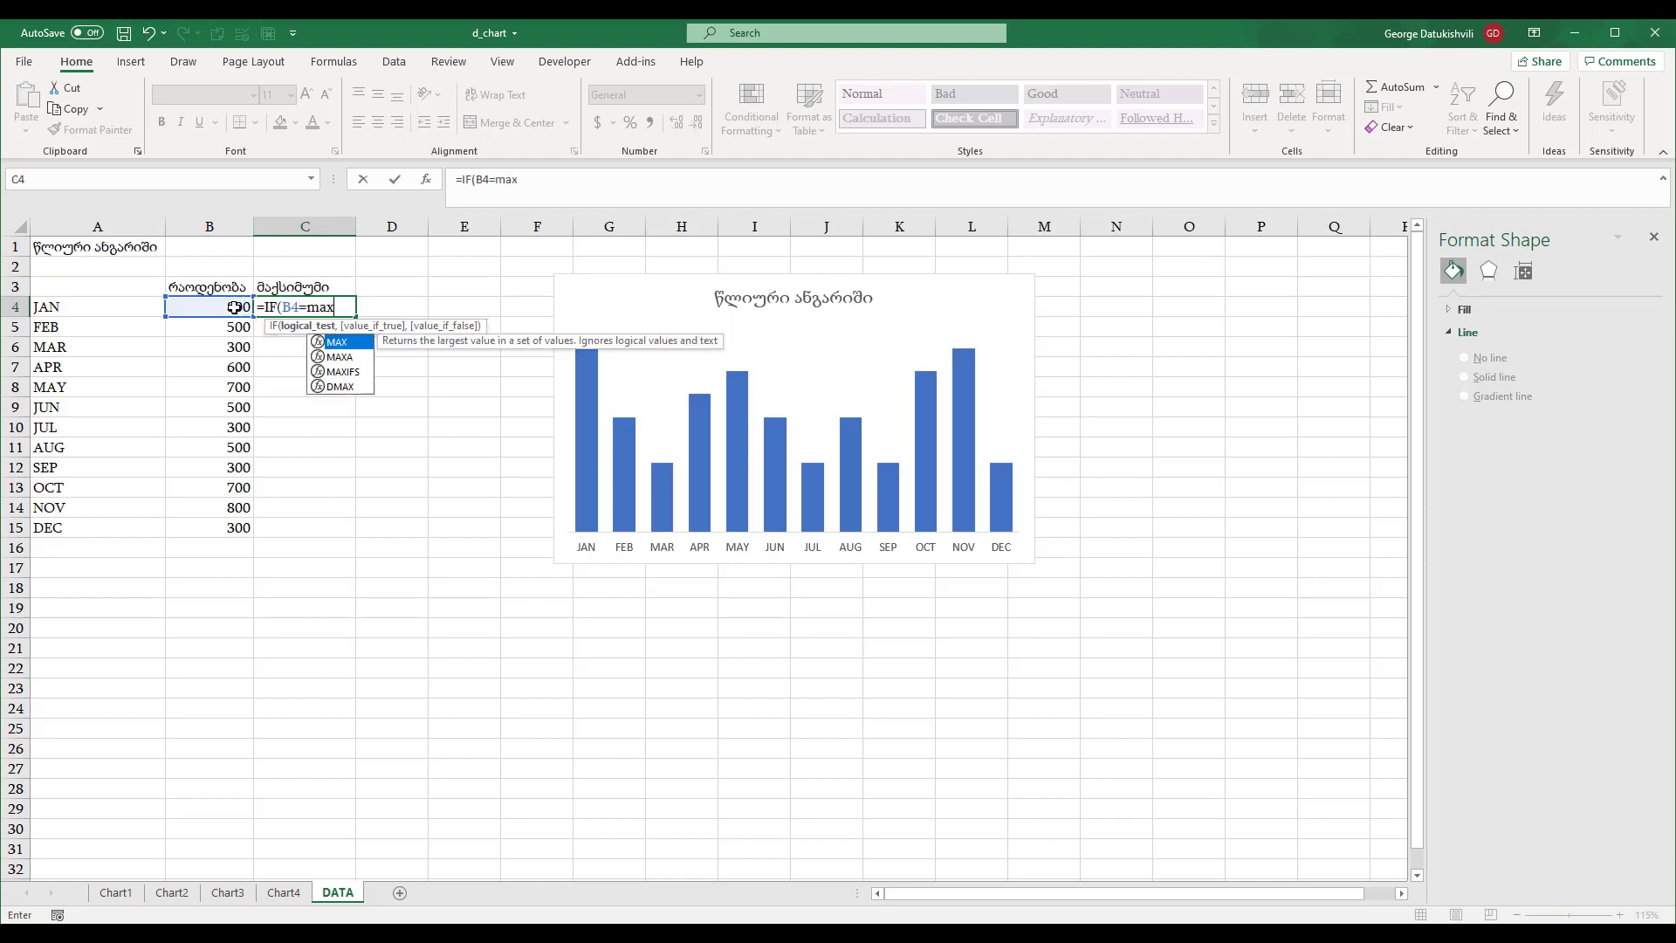
pyautogui.write('(')
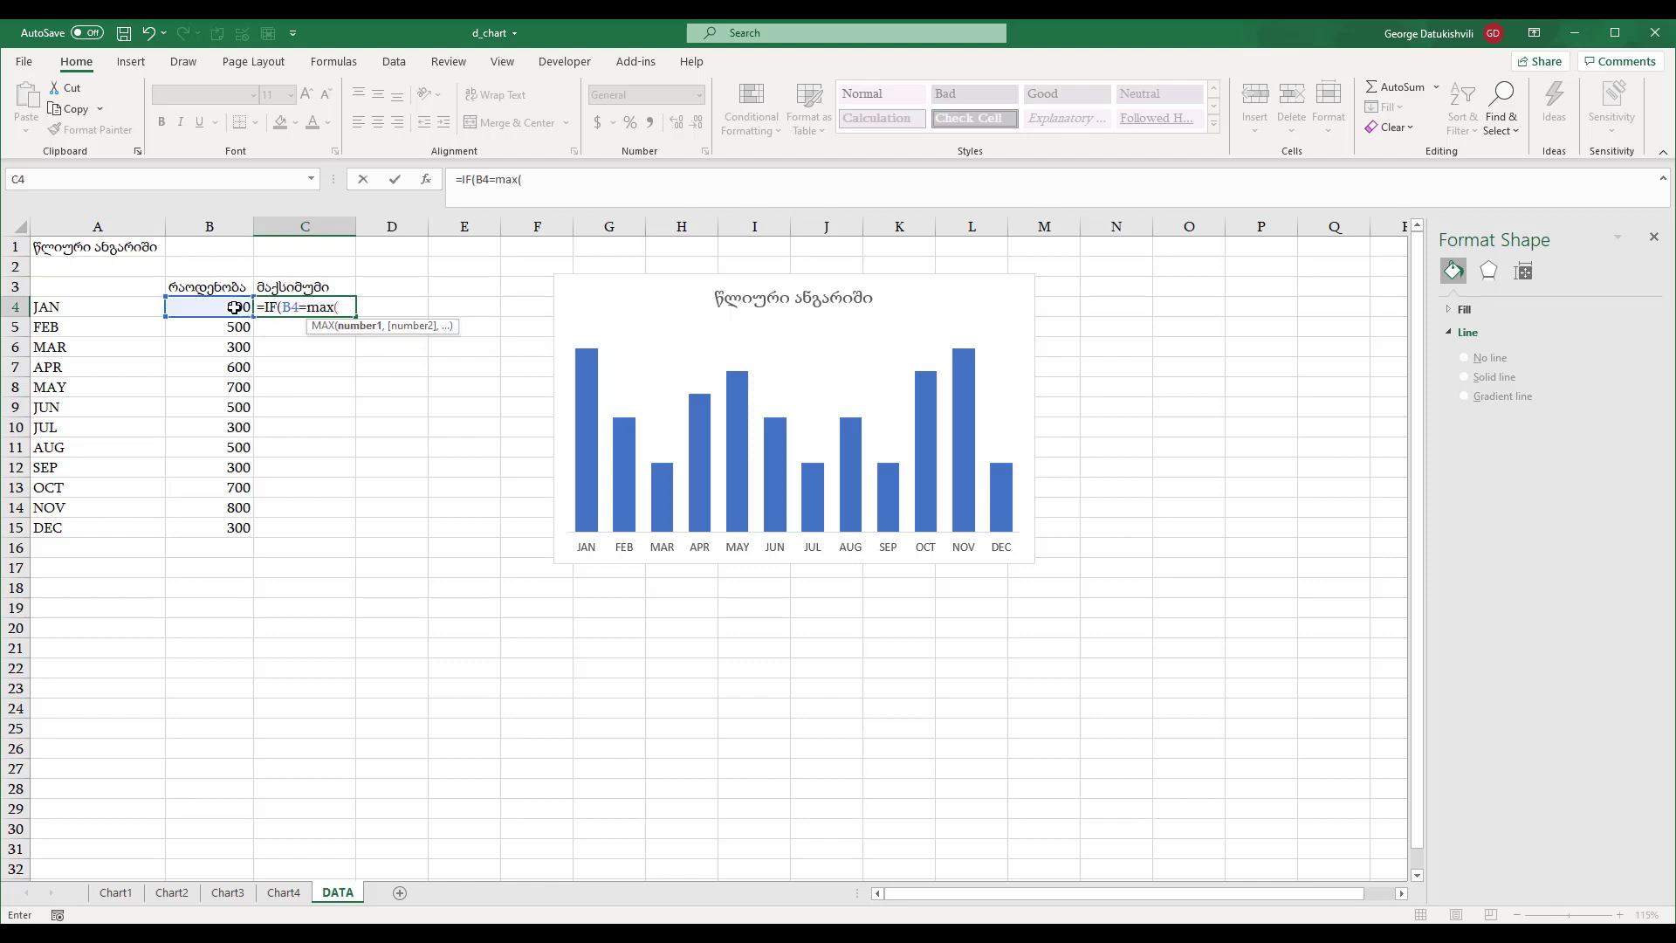
pyautogui.moveTo(235, 307); pyautogui.dragTo(234, 527)
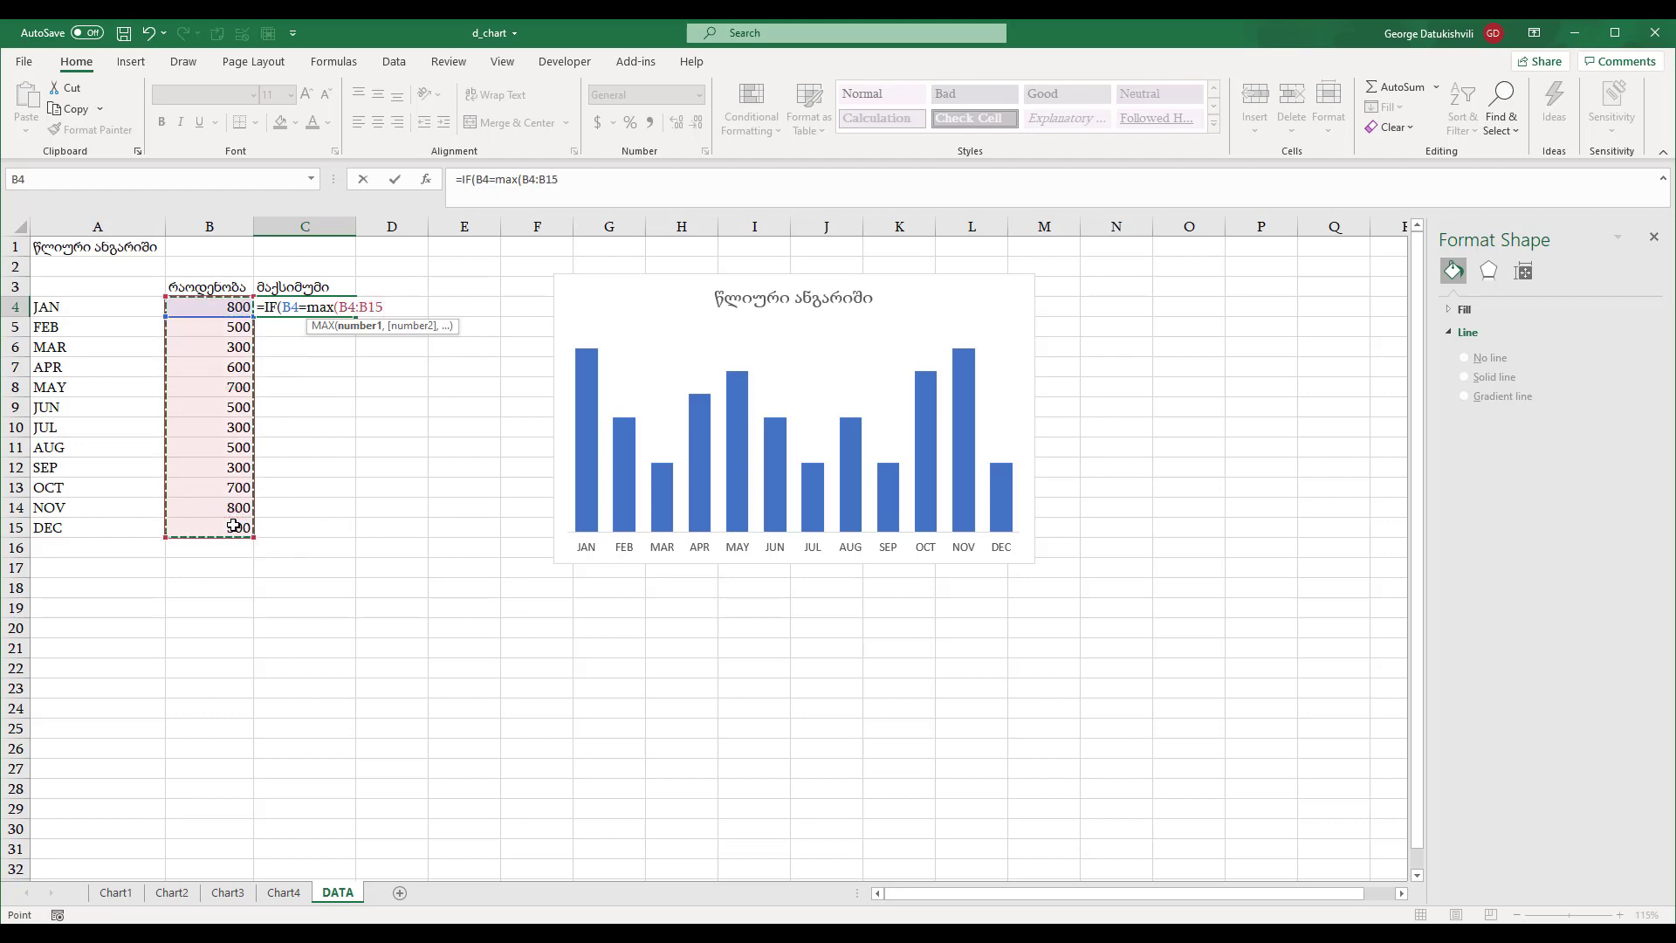
pyautogui.press('F4')
pyautogui.write('),')
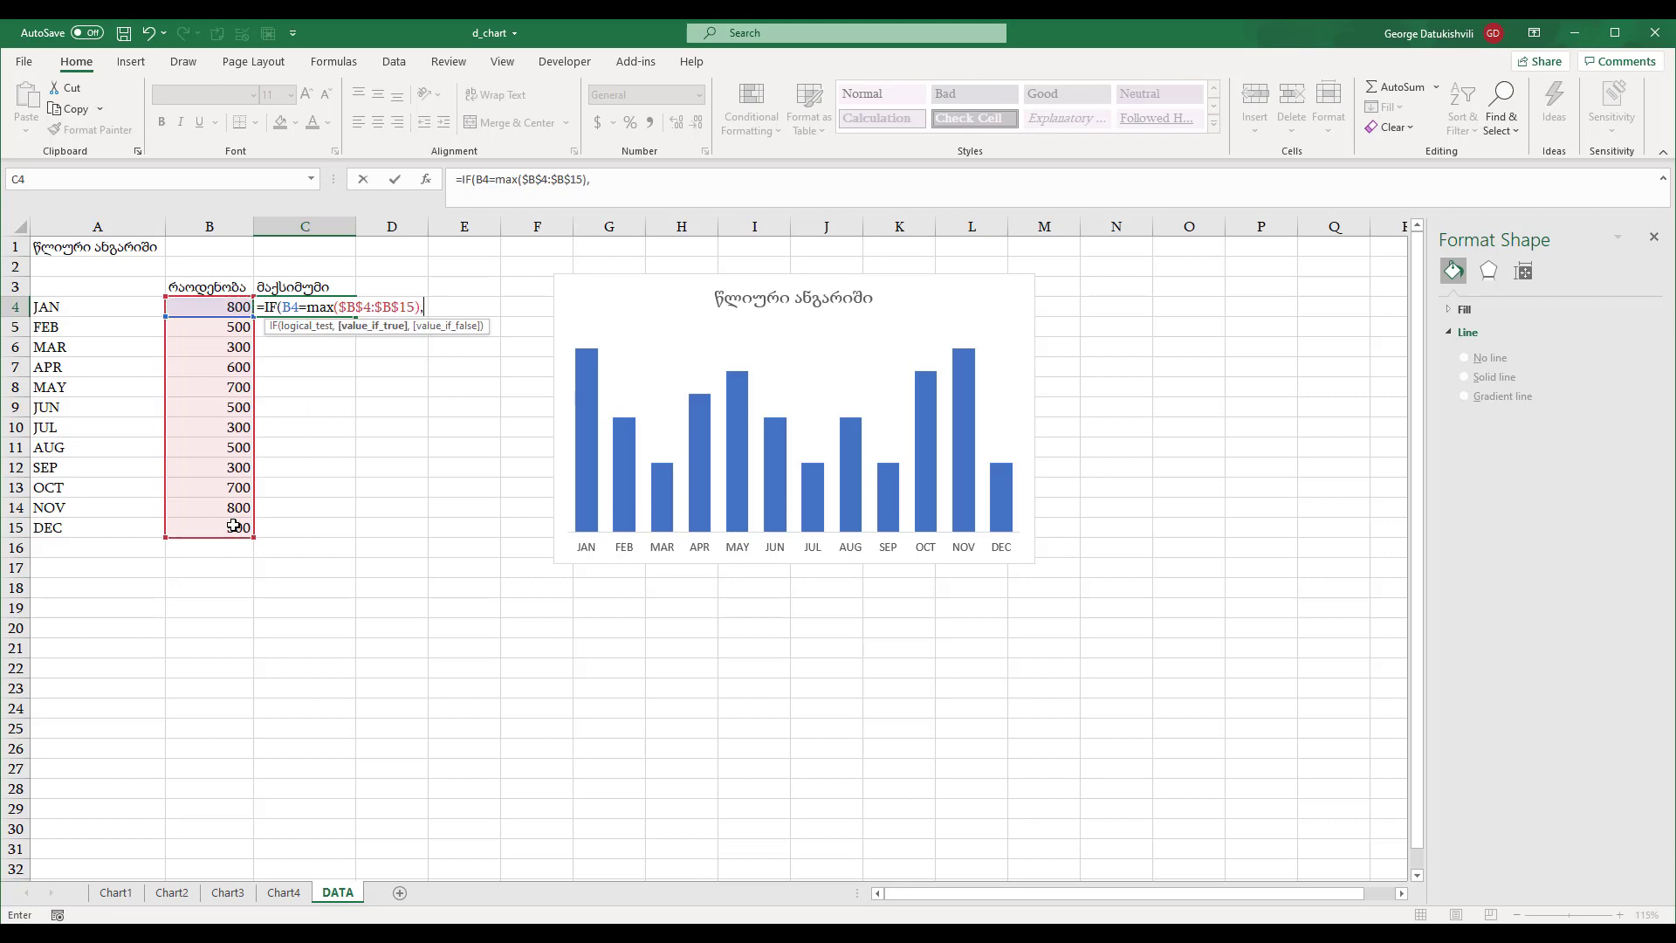
pyautogui.click(222, 305)
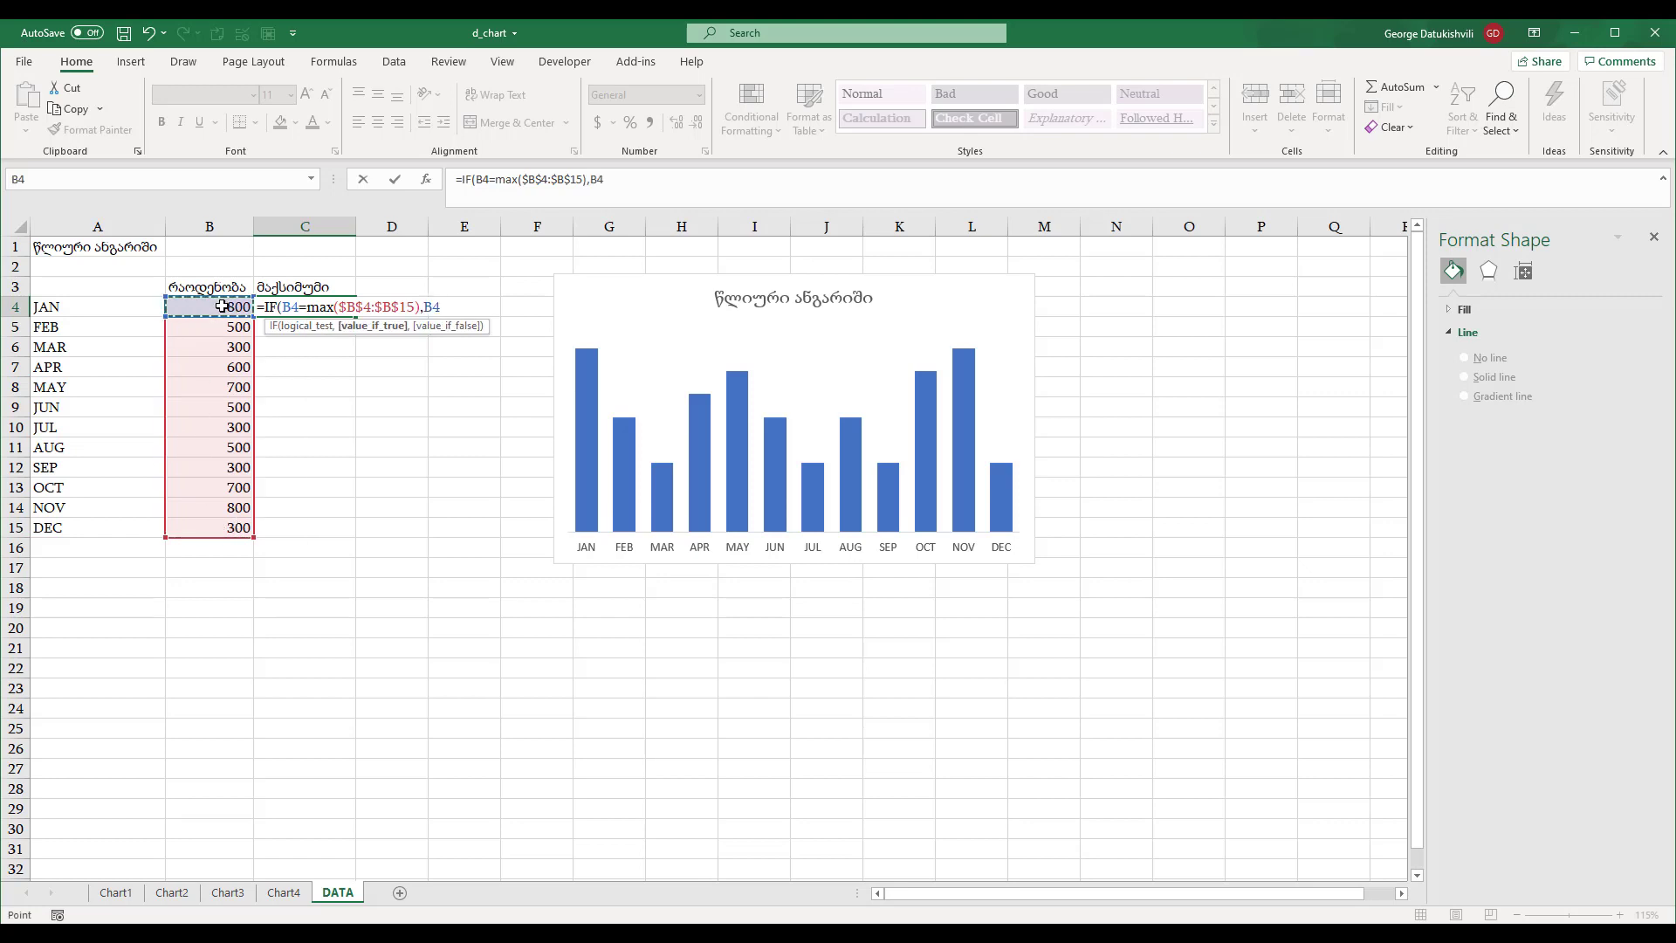
pyautogui.write(',0')
pyautogui.press('Return')
pyautogui.press('Return')
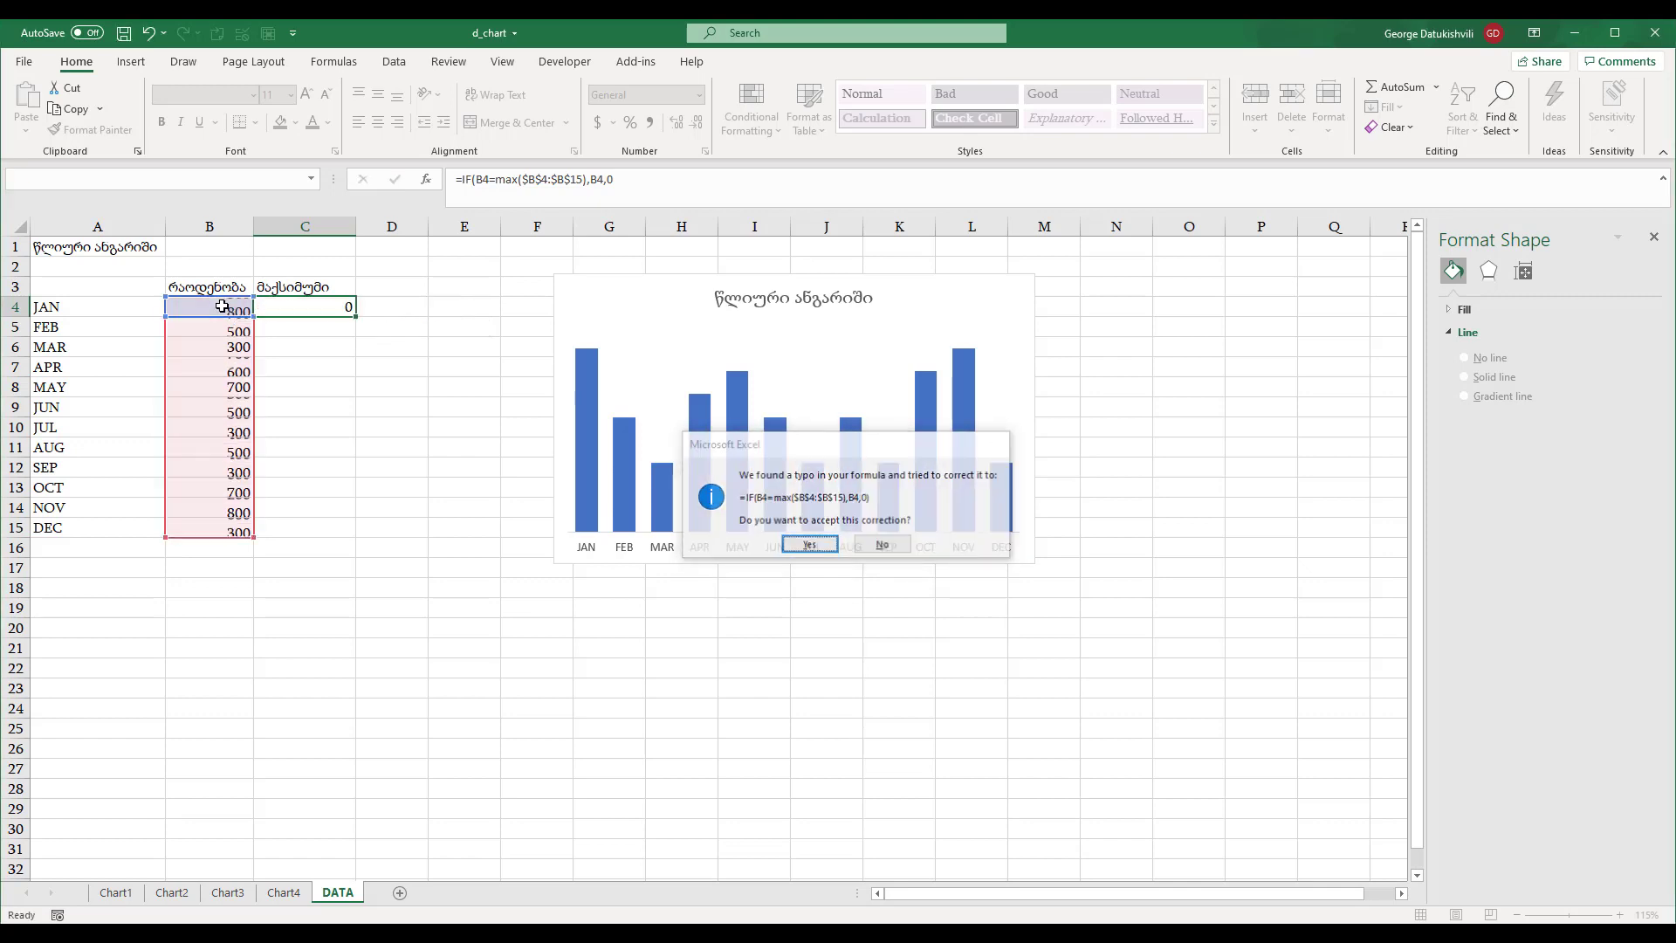
pyautogui.click(288, 305)
pyautogui.moveTo(356, 336); pyautogui.dragTo(343, 540)
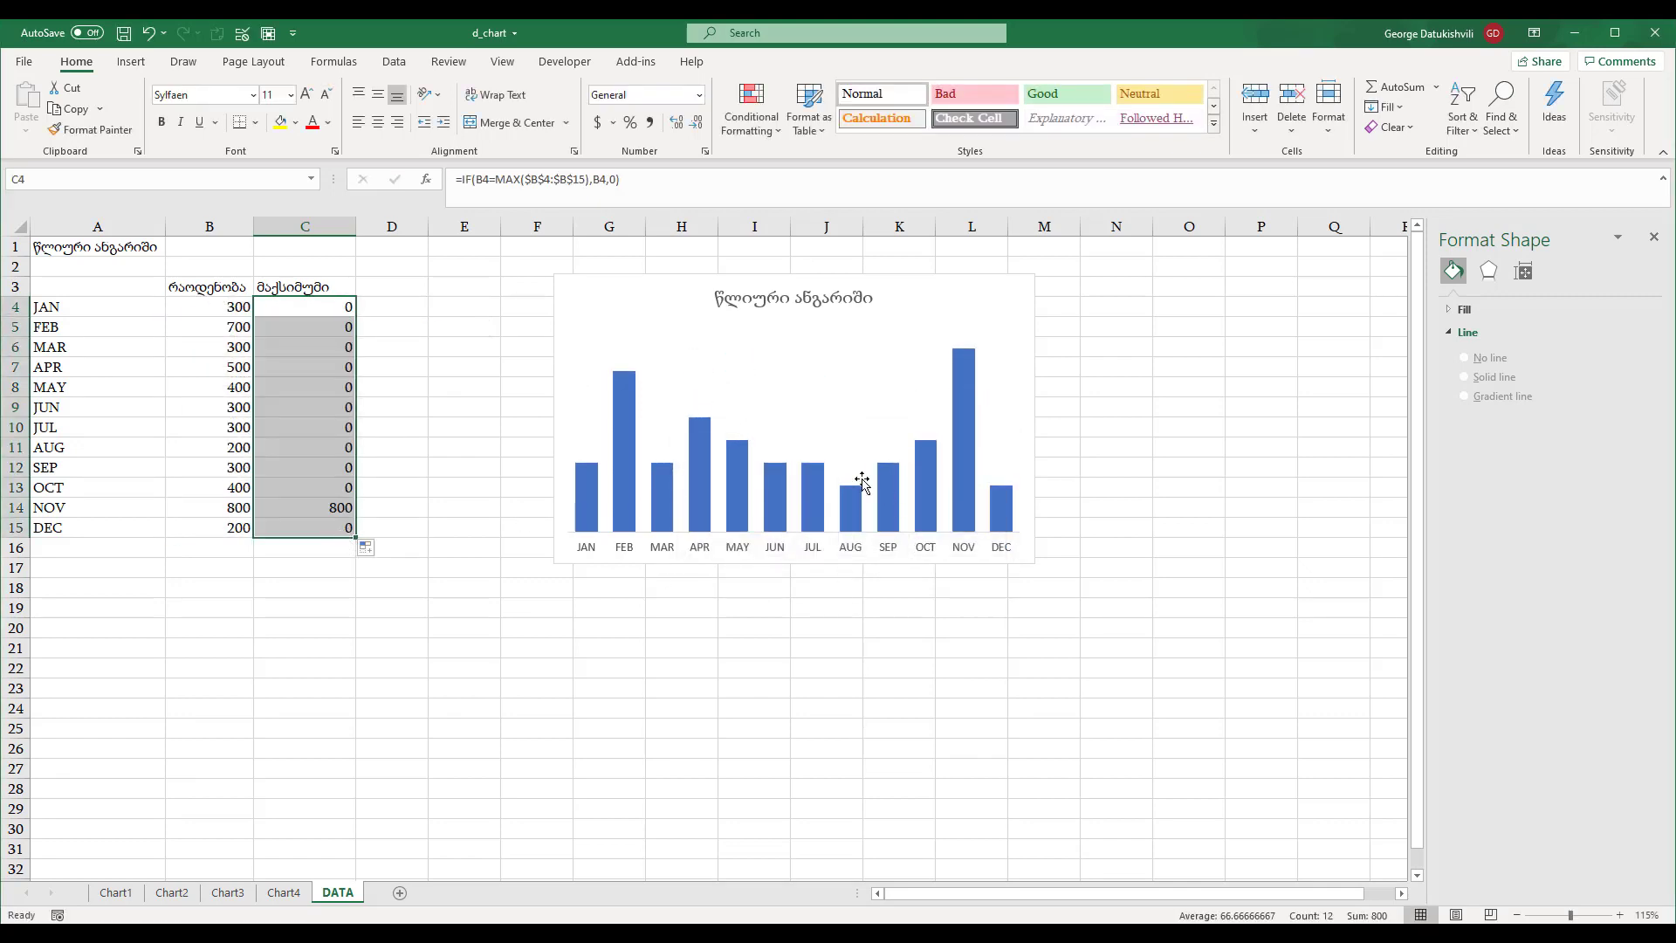
# - Replace the random-number formulas in B4:B15 with their fixed values by copying and pasting values in place
pyautogui.moveTo(233, 306); pyautogui.dragTo(220, 527)
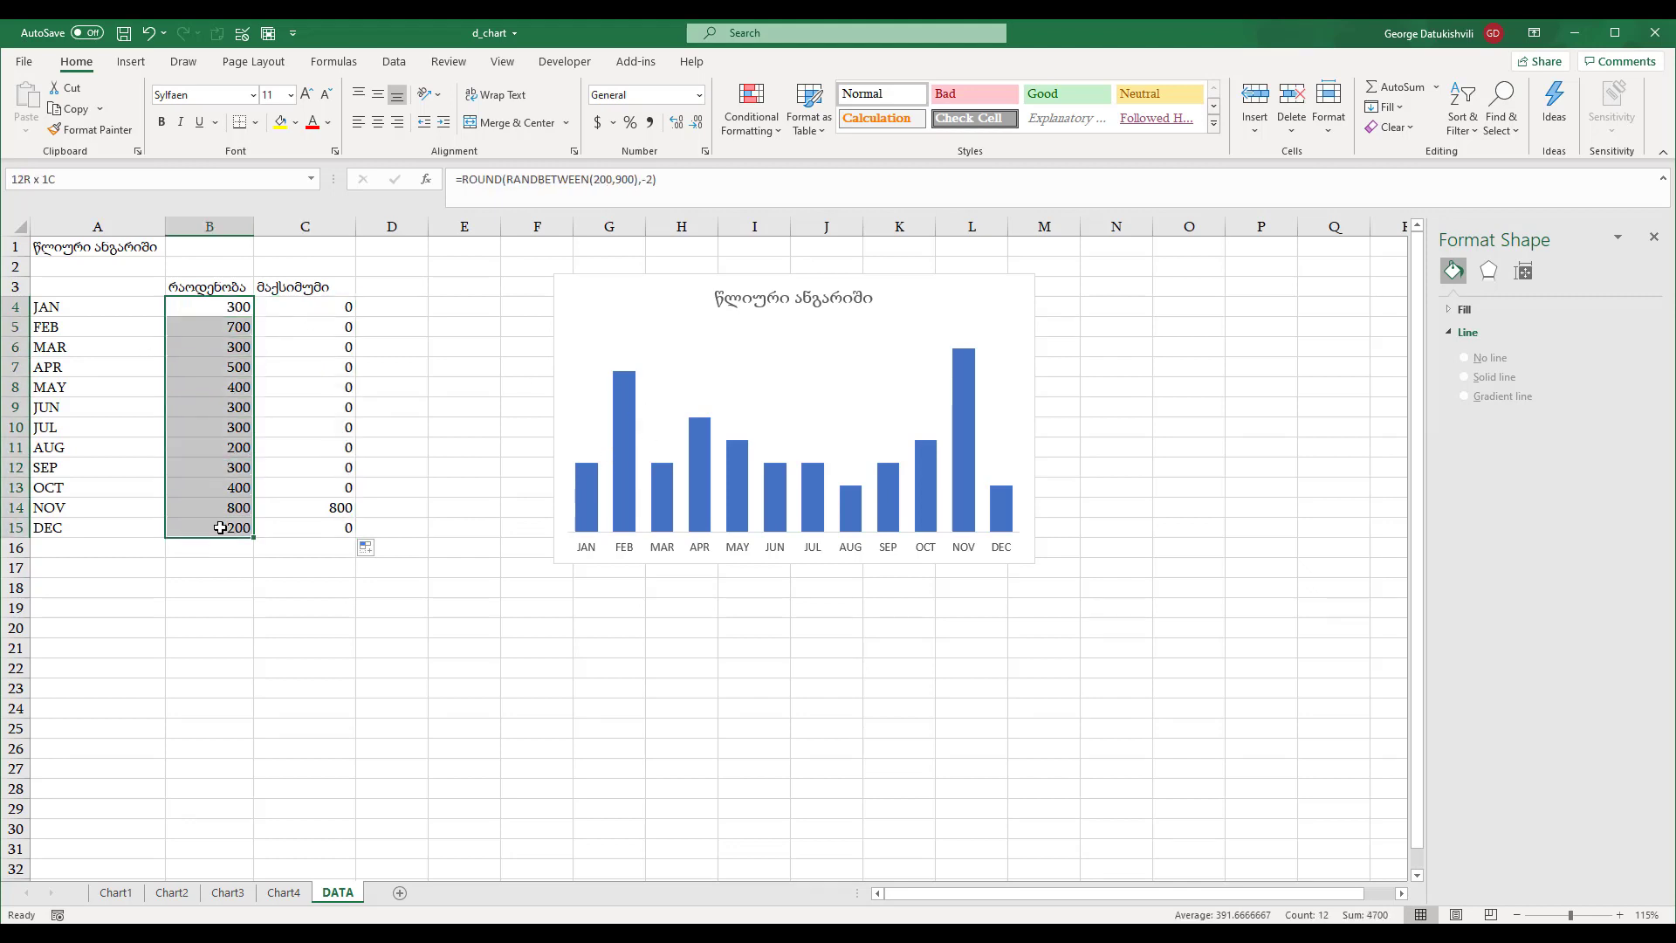
pyautogui.hotkey('ctrl', 'c')
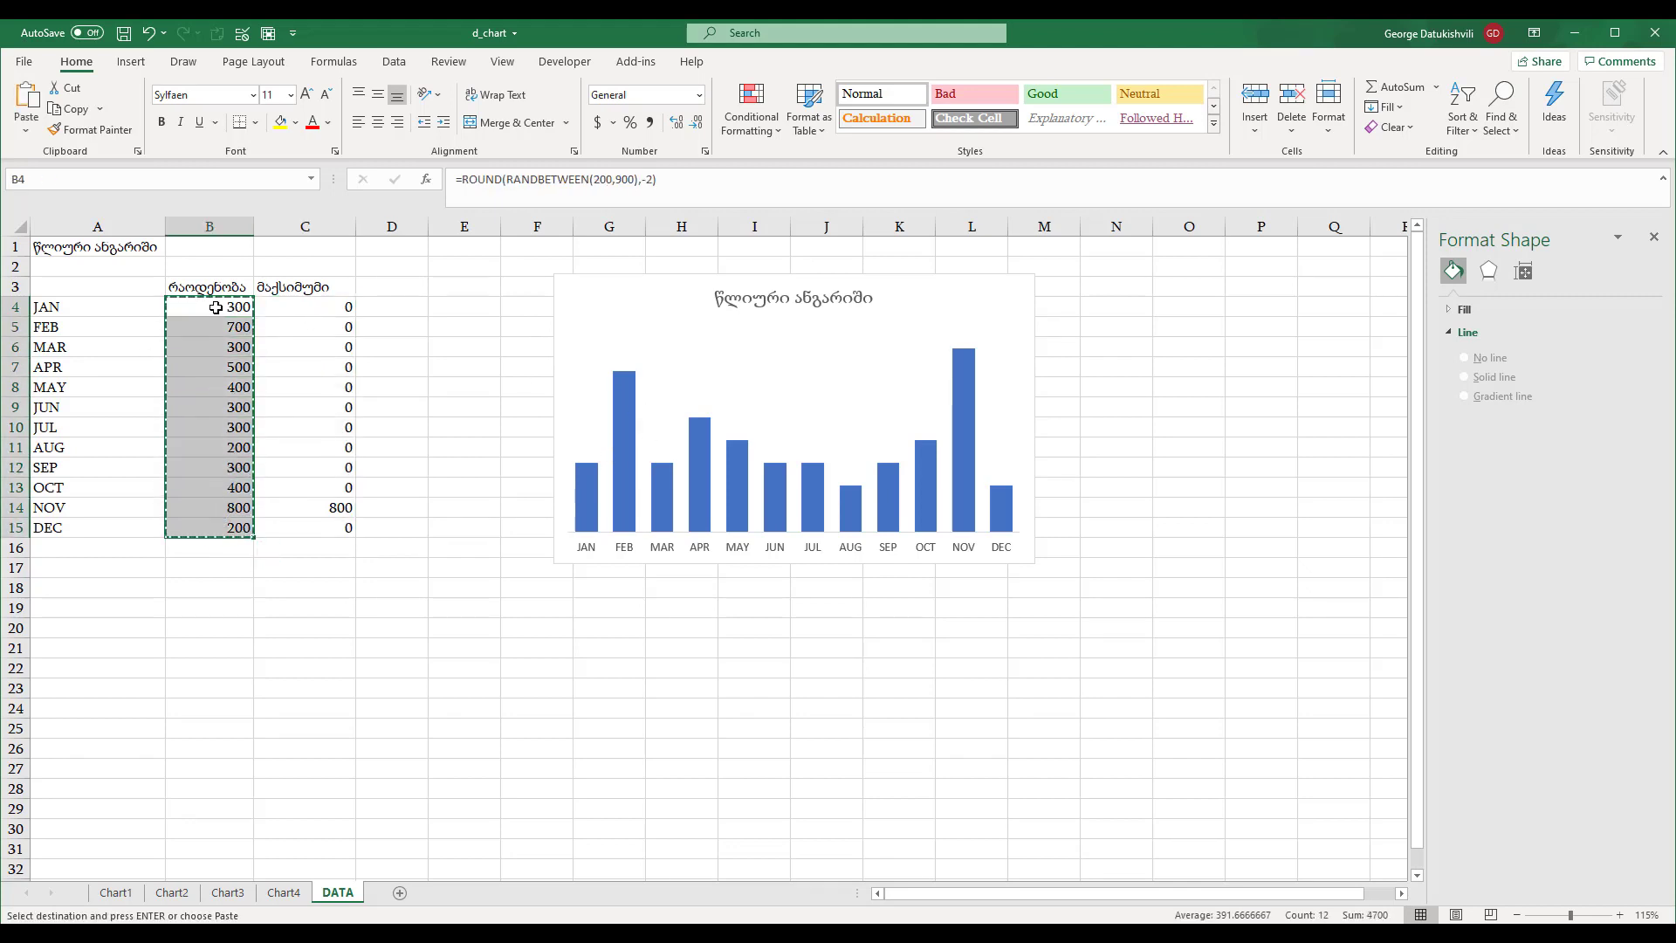
pyautogui.rightClick(216, 305)
pyautogui.click(286, 399)
pyautogui.click(242, 362)
pyautogui.click(316, 332)
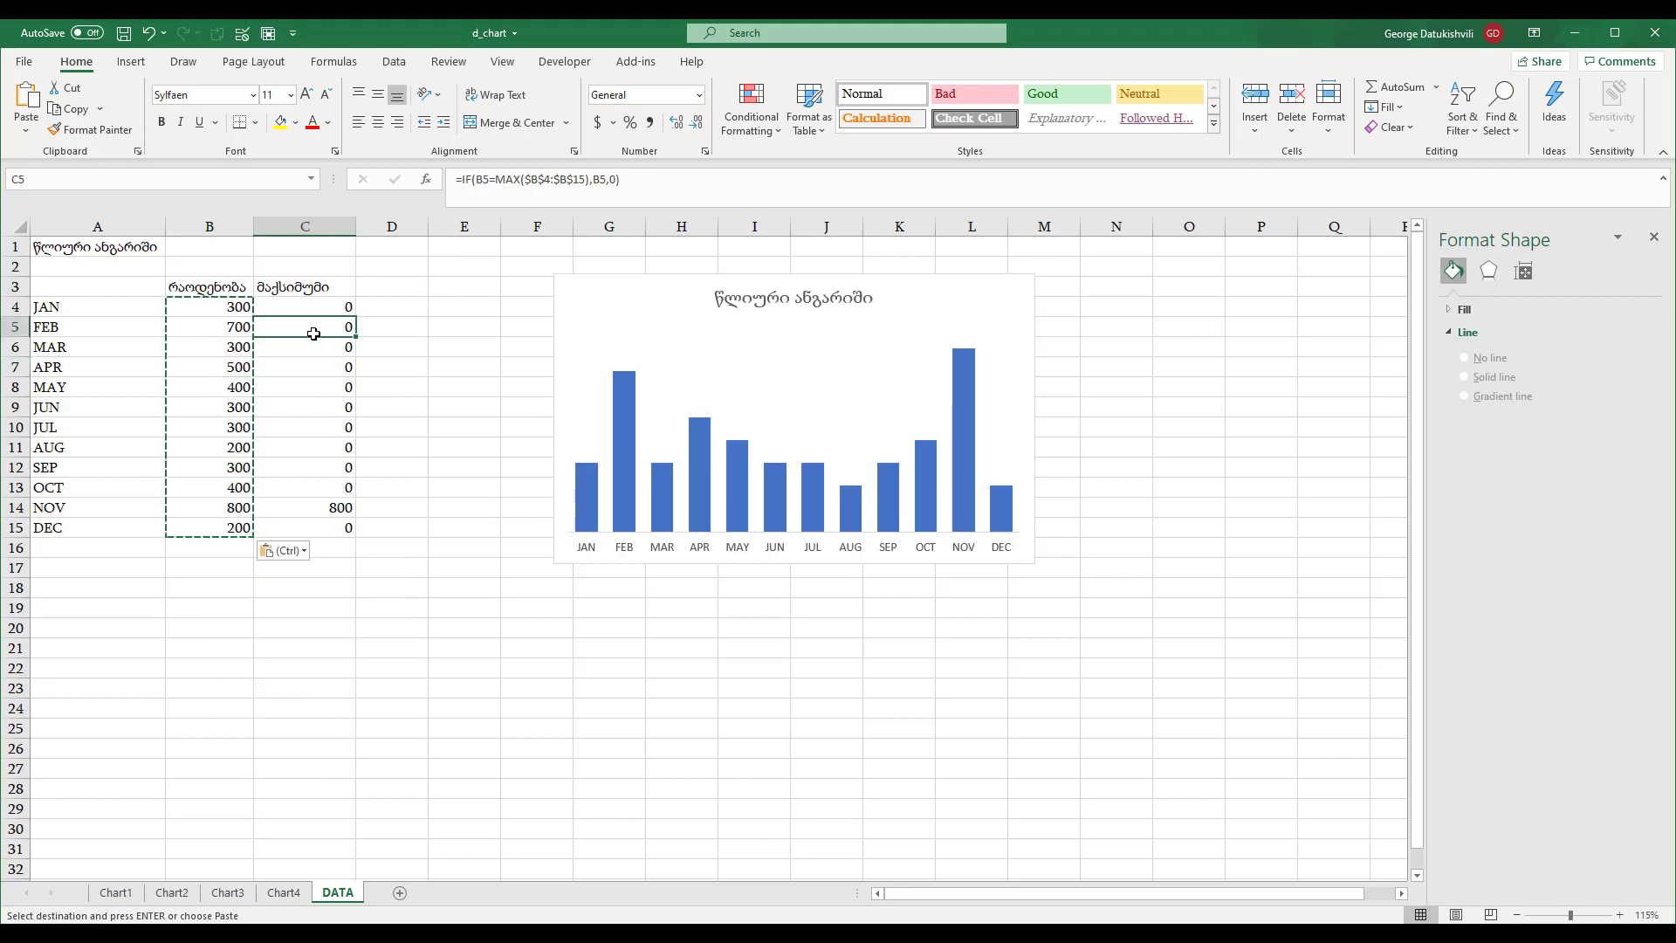
pyautogui.doubleClick(316, 331)
pyautogui.click(316, 365)
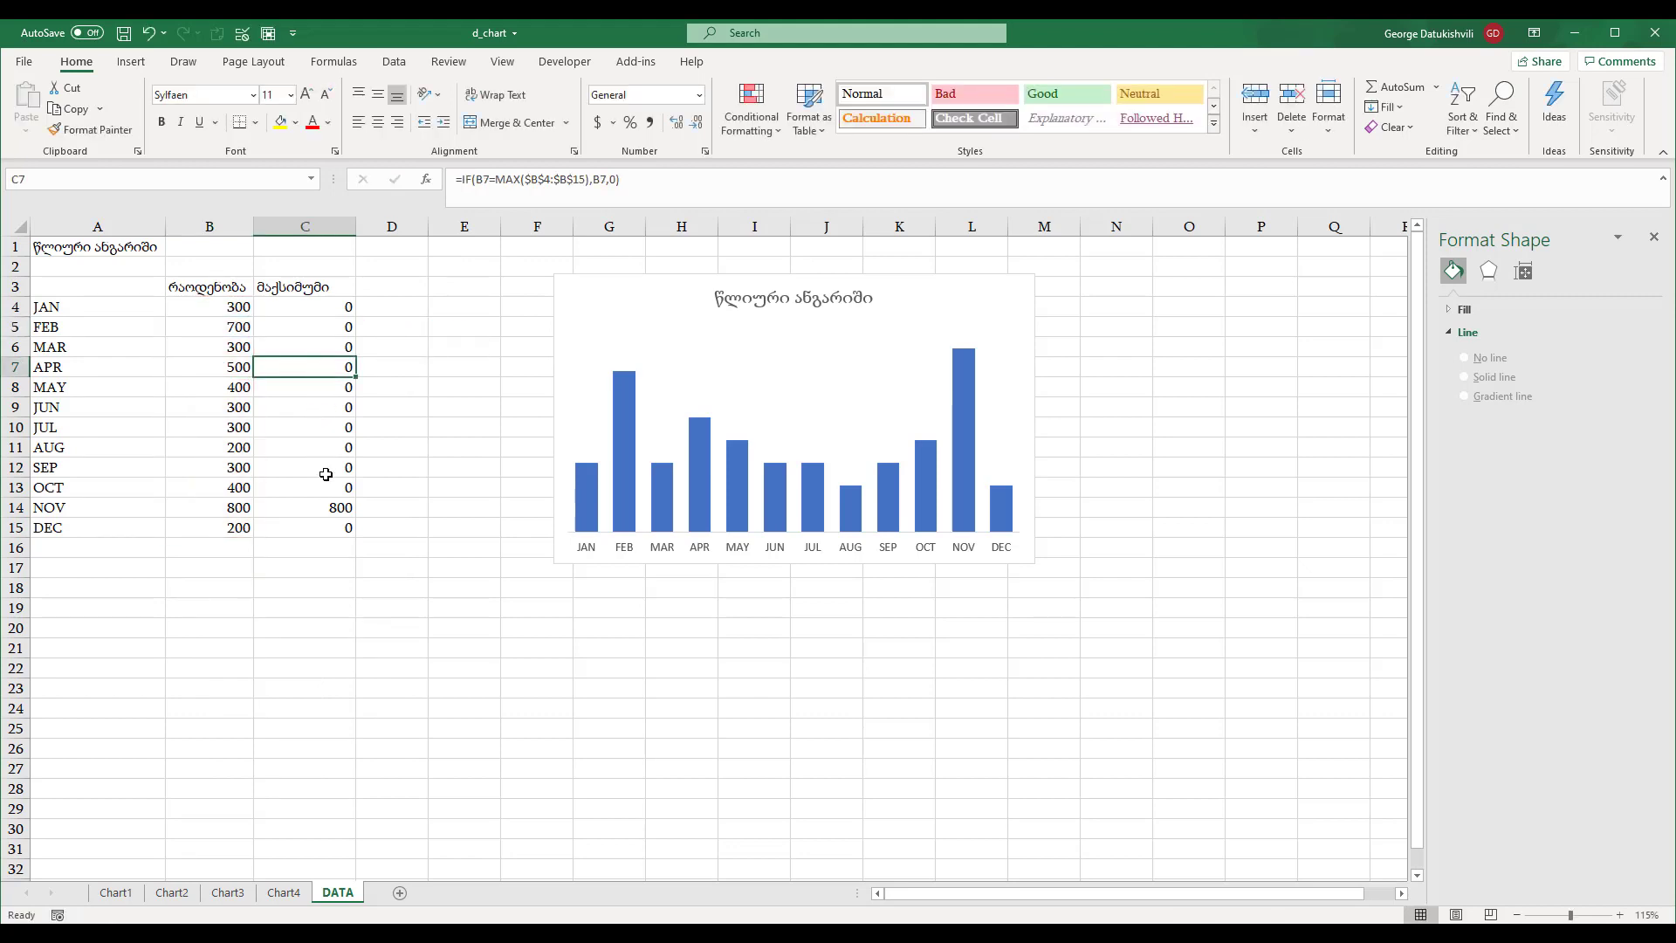
# - Set the MAY quantity in cell B8 to 900 and check the formula in C8
pyautogui.click(234, 384)
pyautogui.write('90')
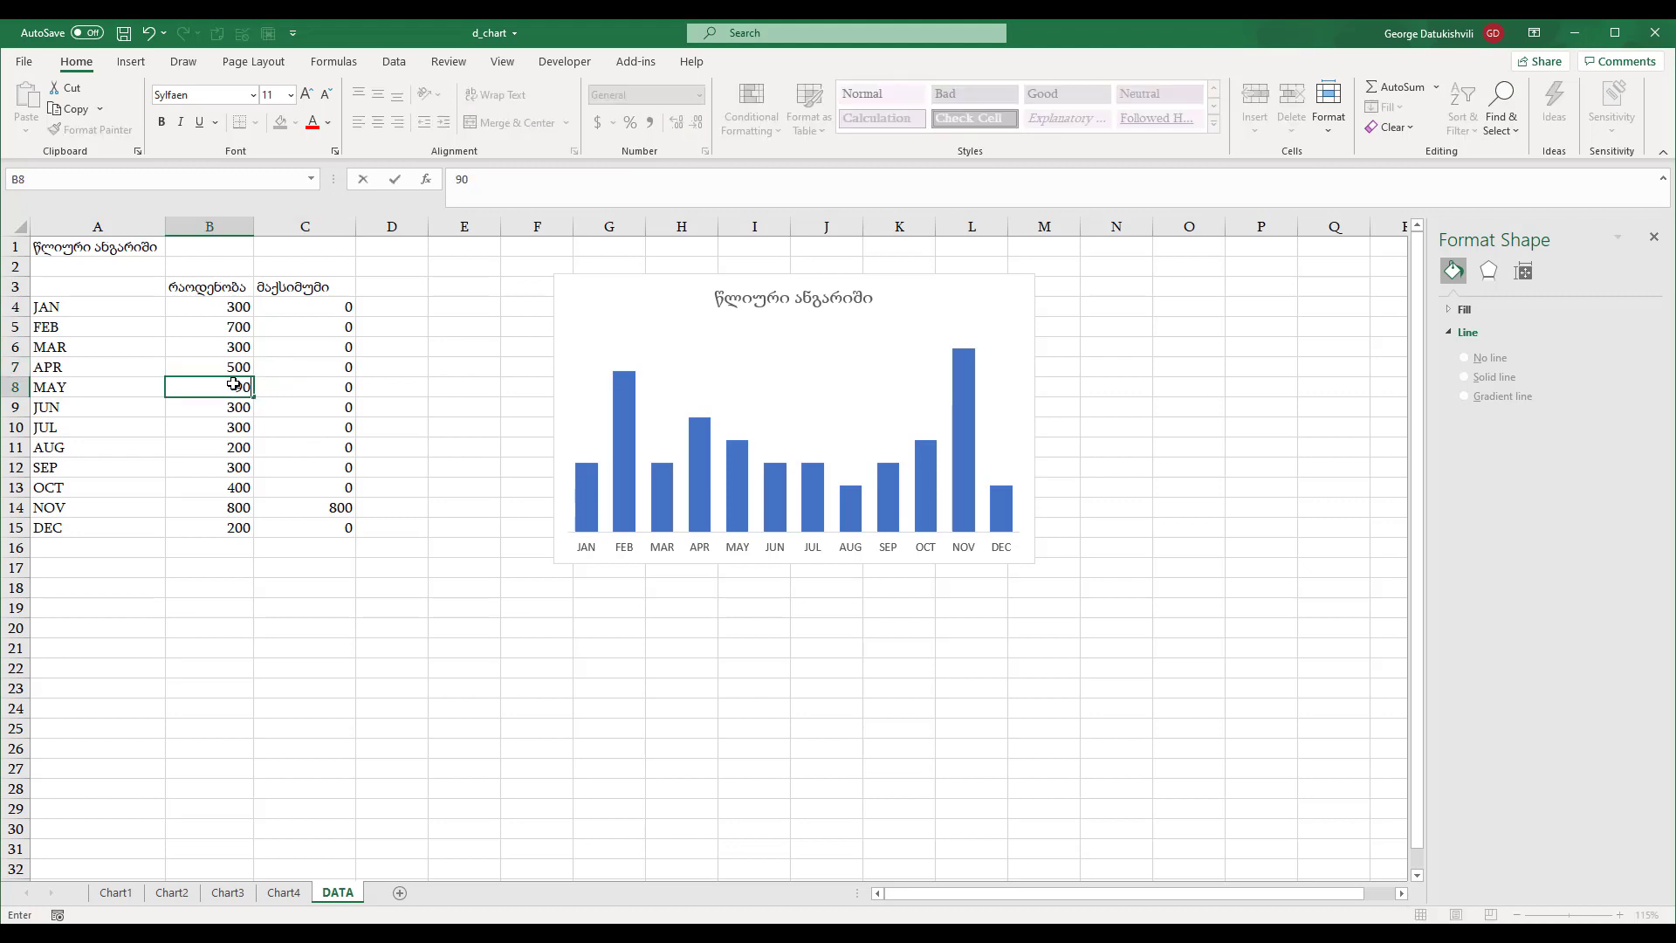
pyautogui.press('Return')
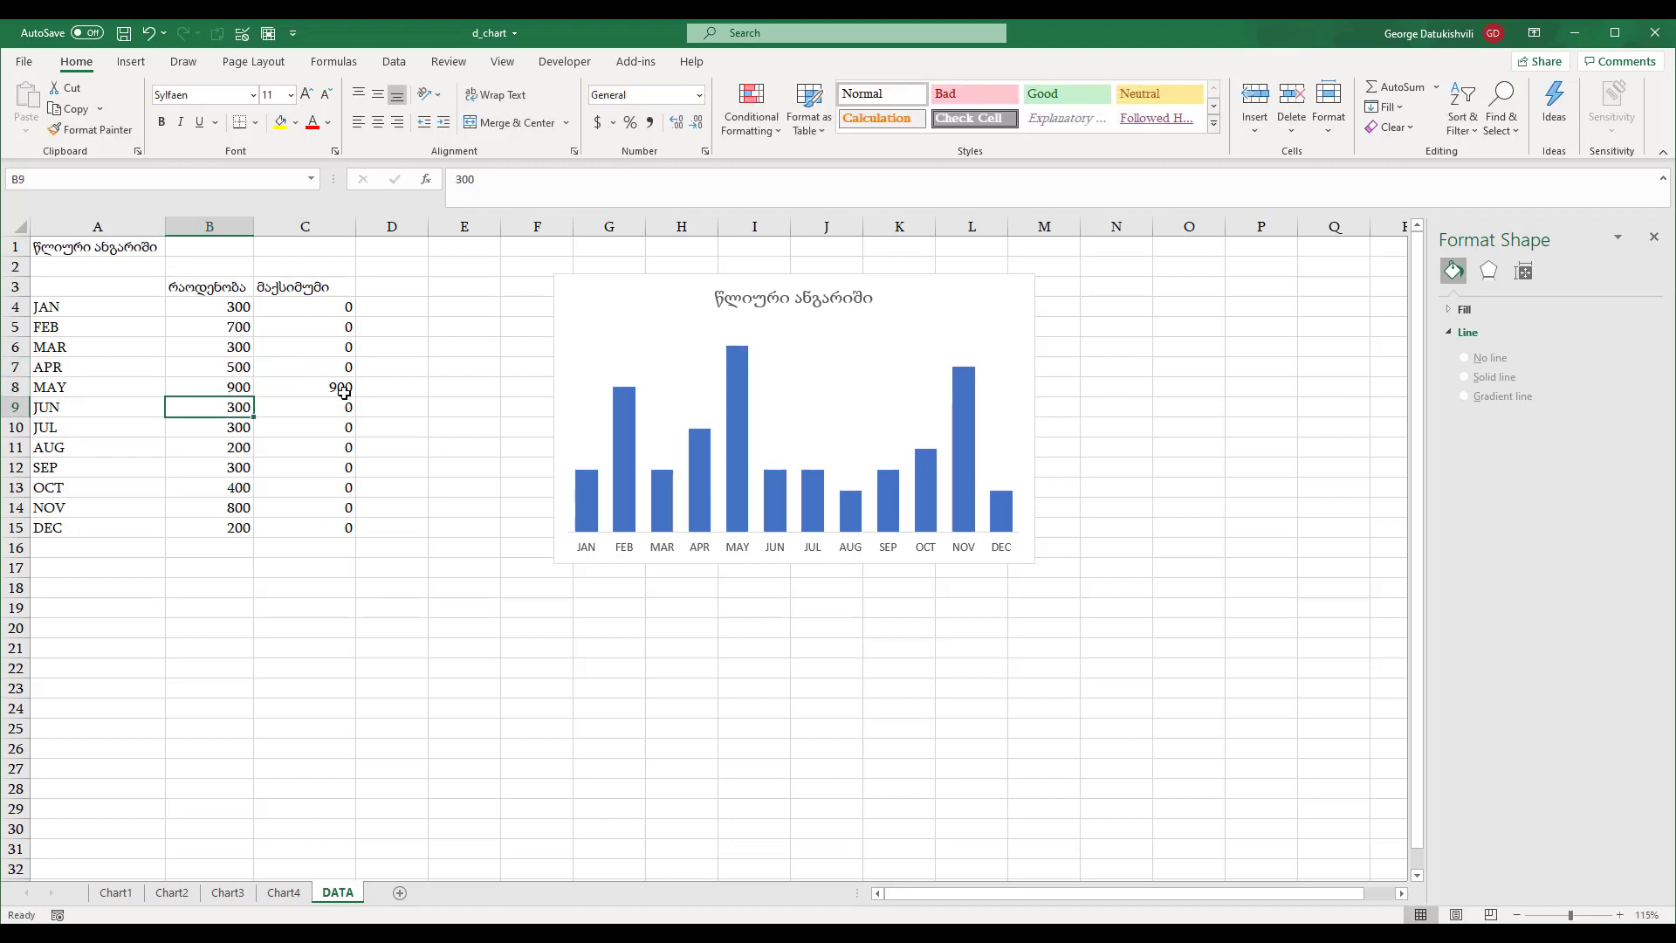
pyautogui.click(337, 386)
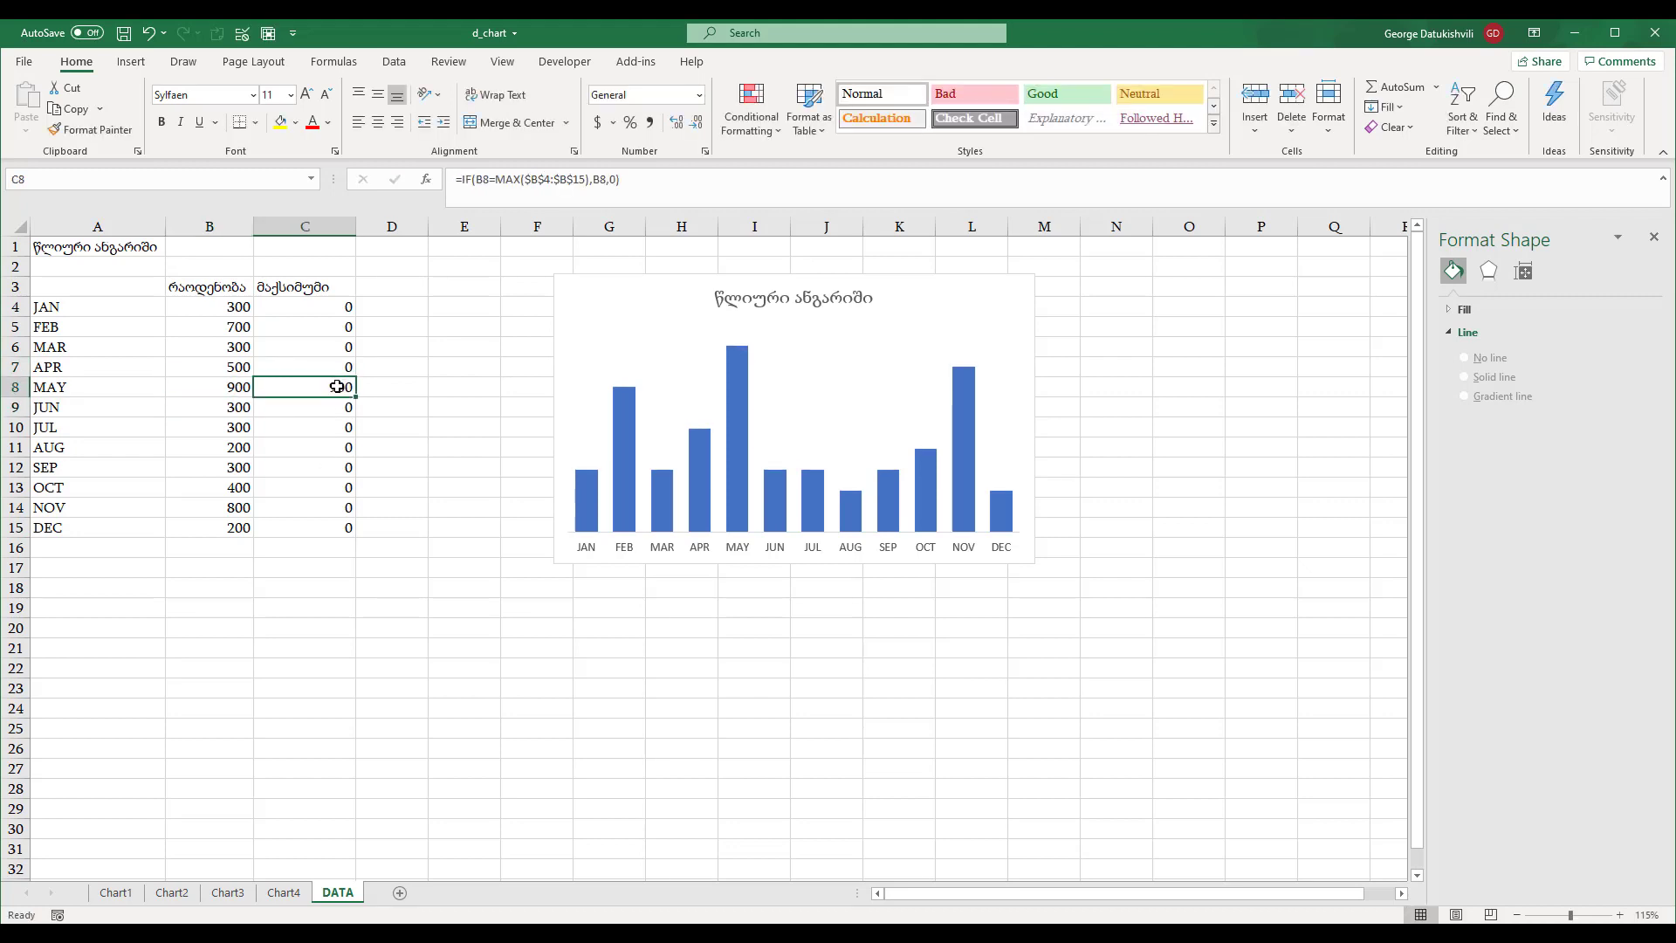
# - Try extending the chart's source range to include column C, and undo the extension
pyautogui.click(594, 340)
pyautogui.moveTo(253, 536); pyautogui.dragTo(350, 530)
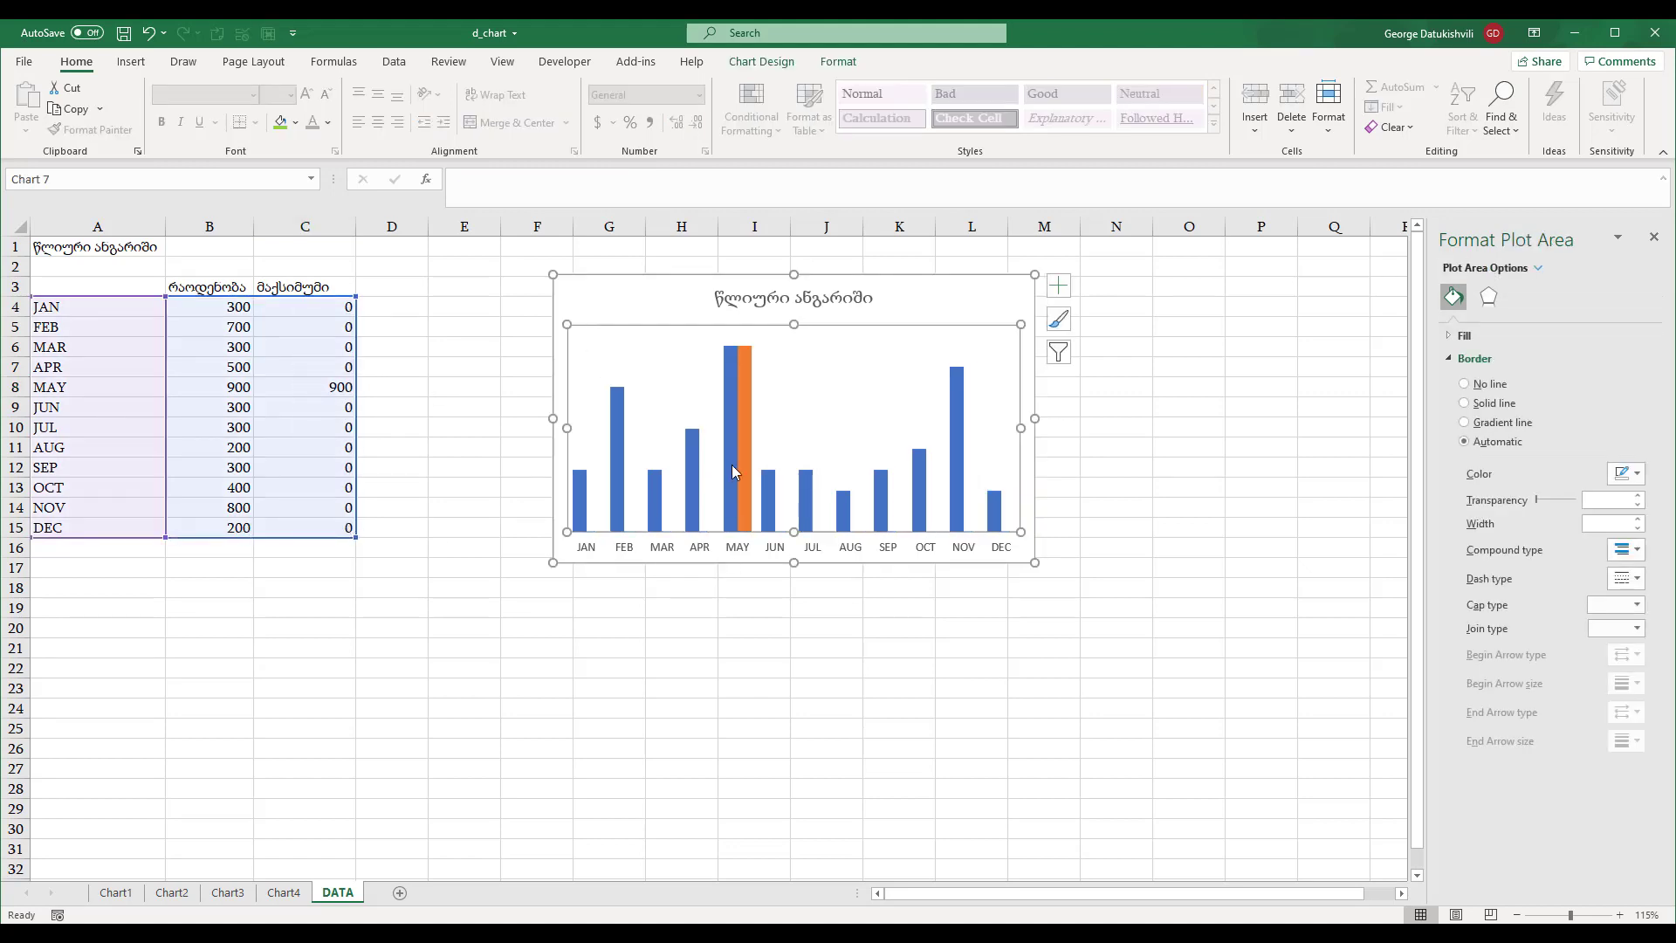
pyautogui.hotkey('ctrl', 'z')
pyautogui.click(337, 383)
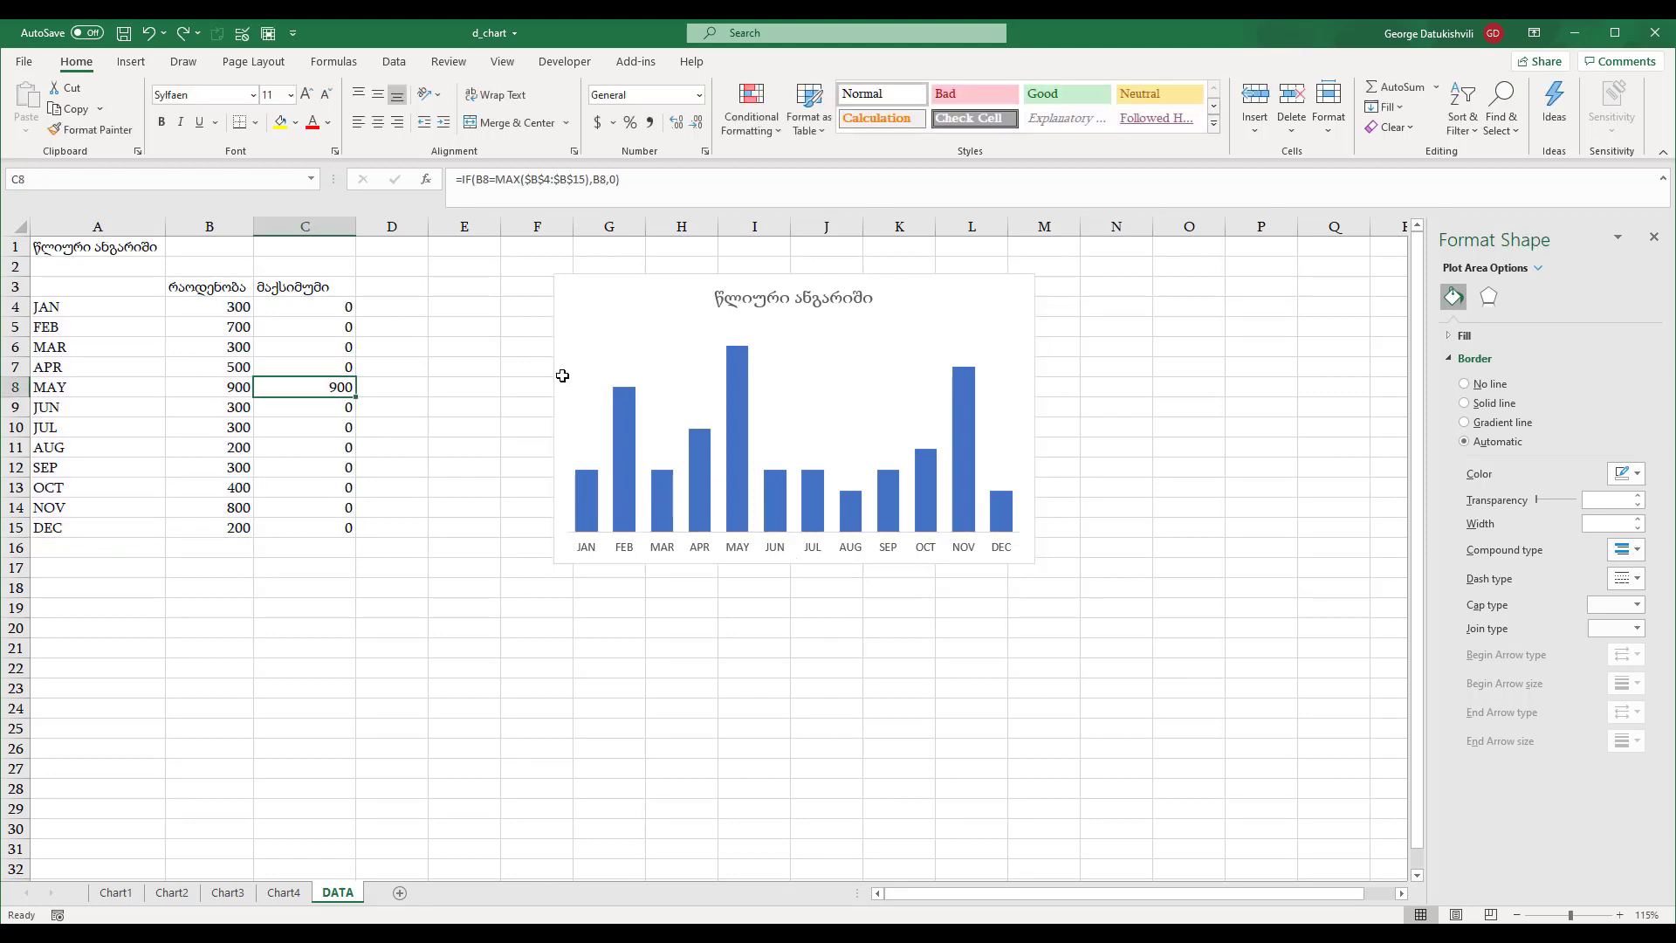
# - Add a chart data series named from cell C3 with values from C4:C15
pyautogui.click(681, 302)
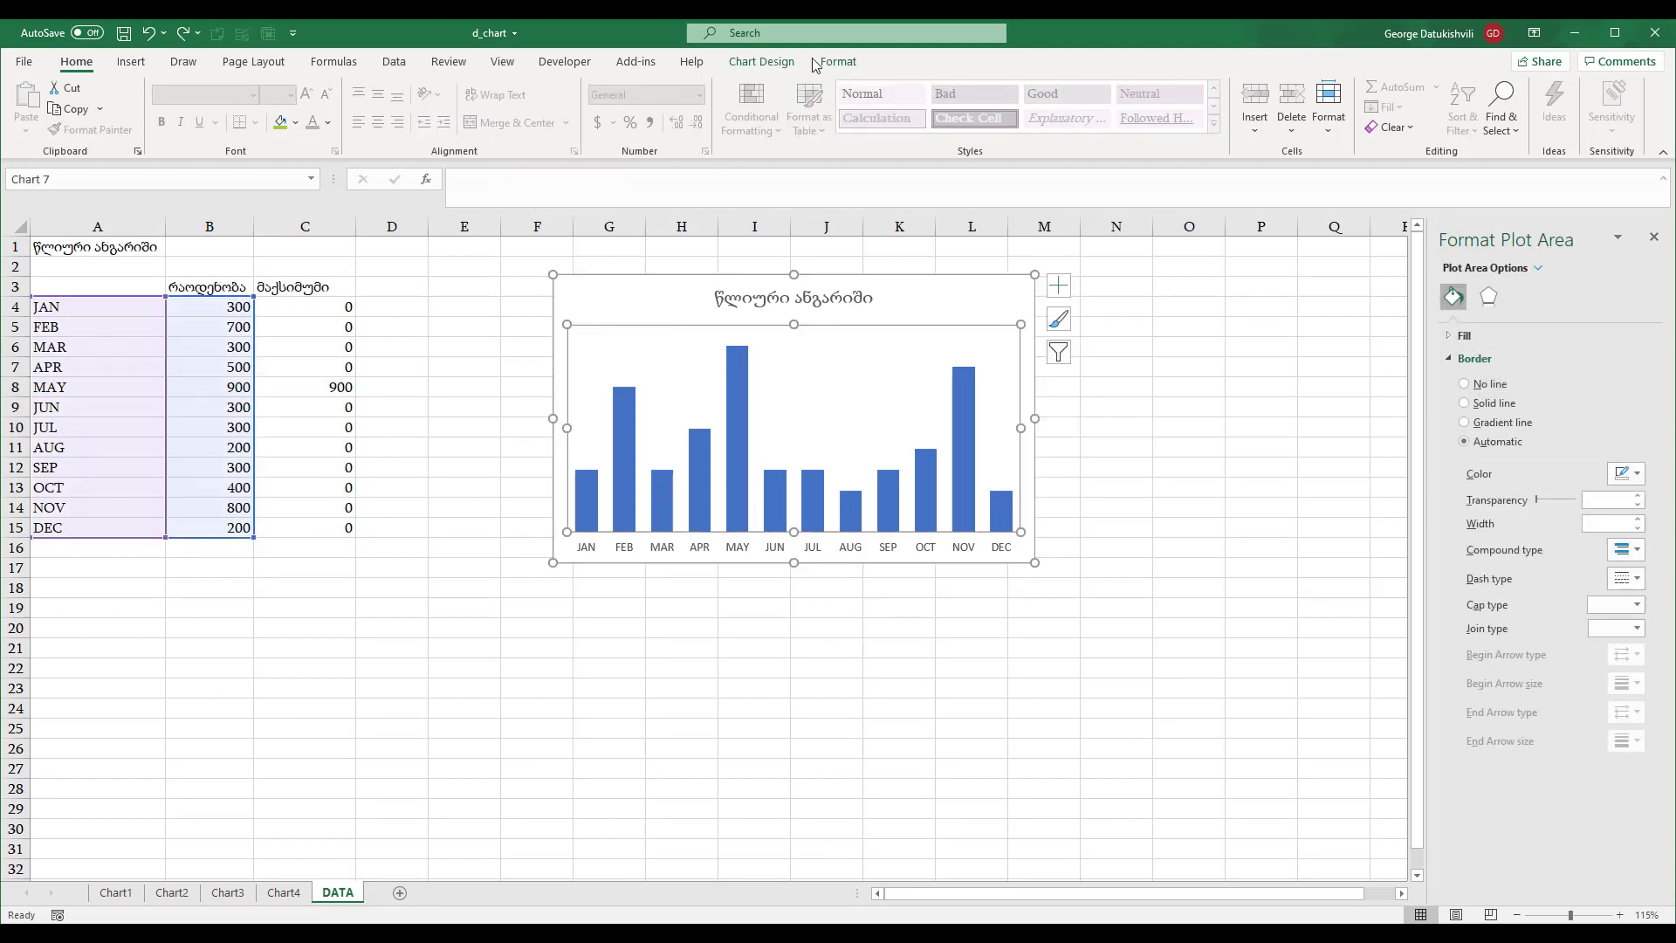
pyautogui.click(762, 63)
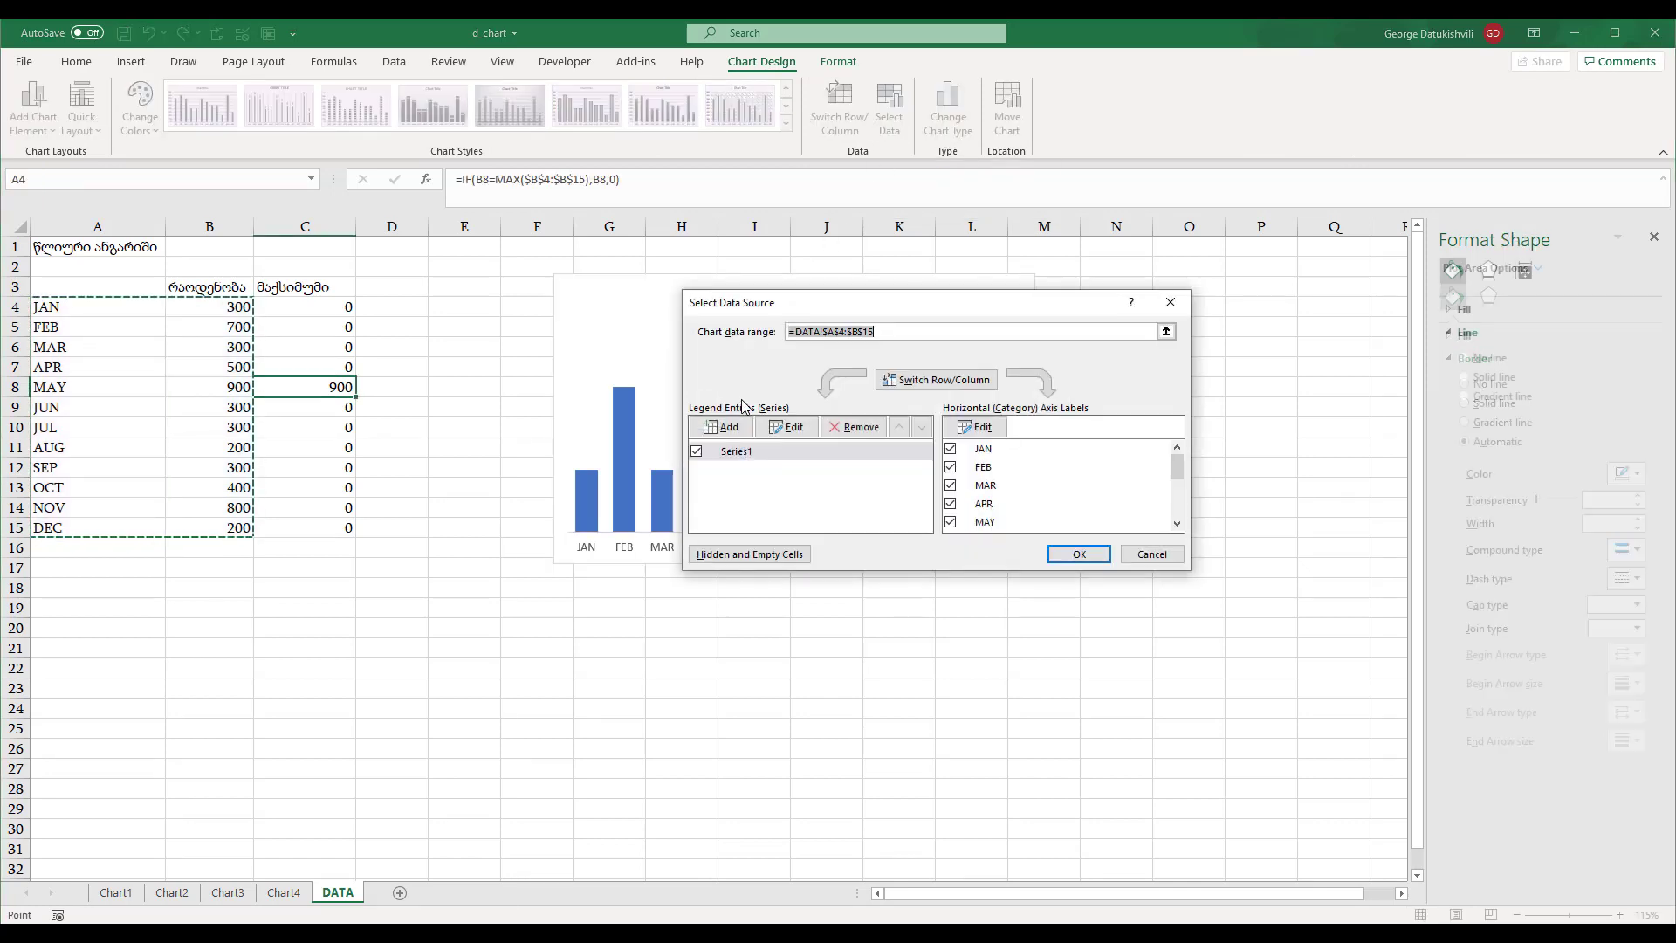
pyautogui.click(729, 428)
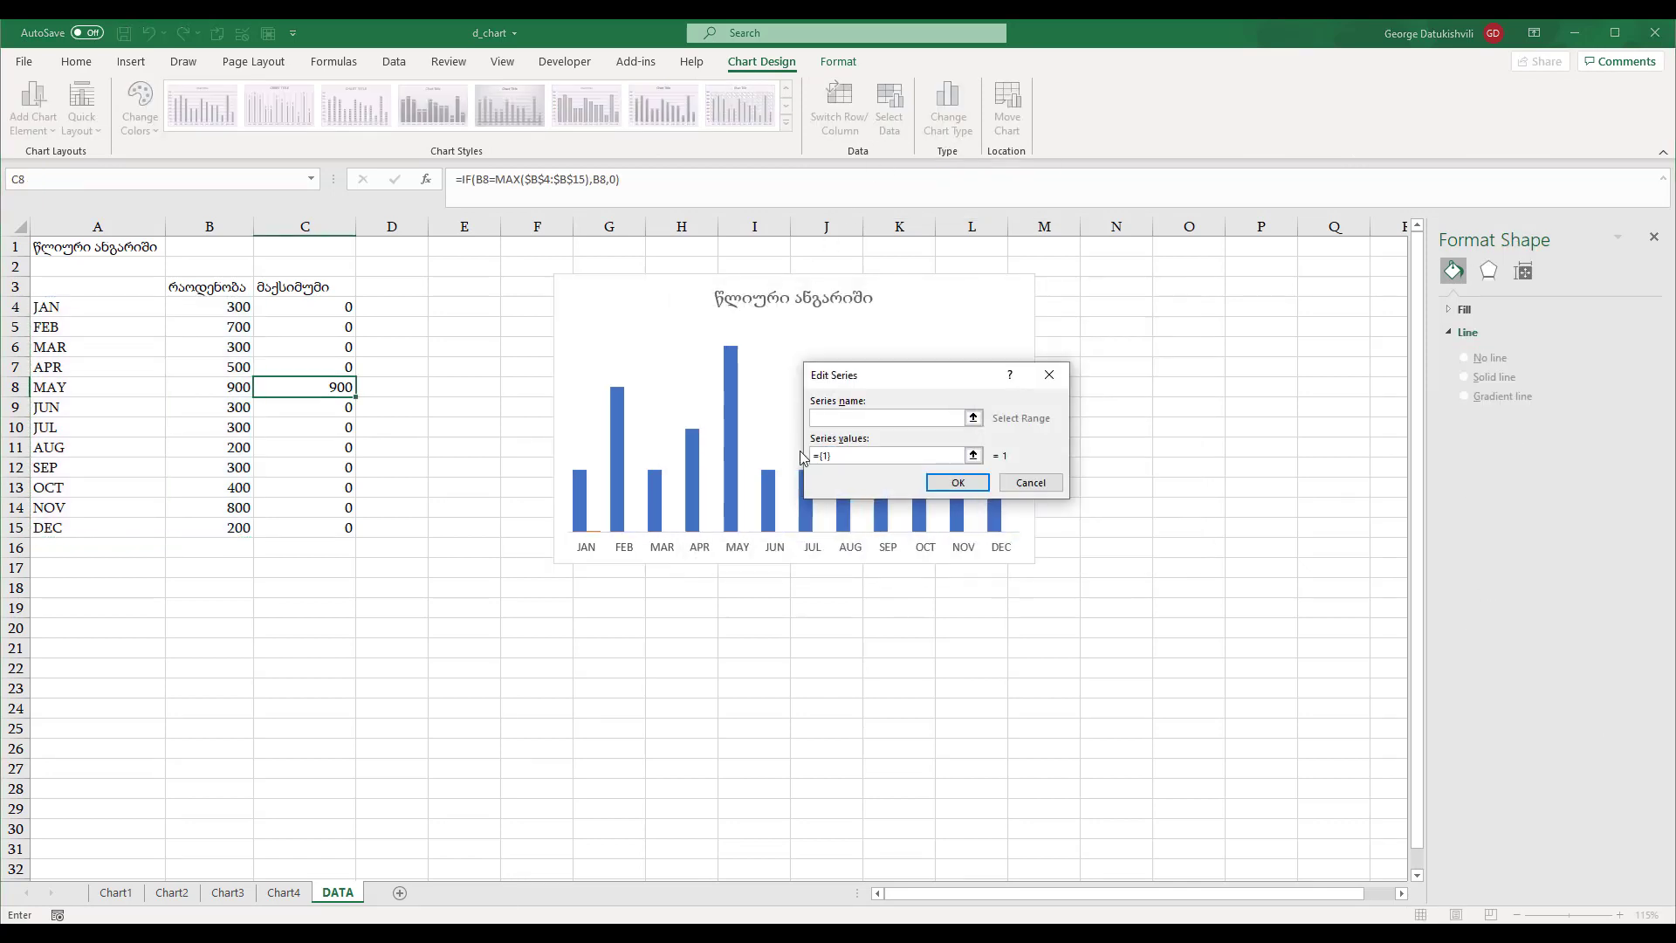
pyautogui.click(319, 286)
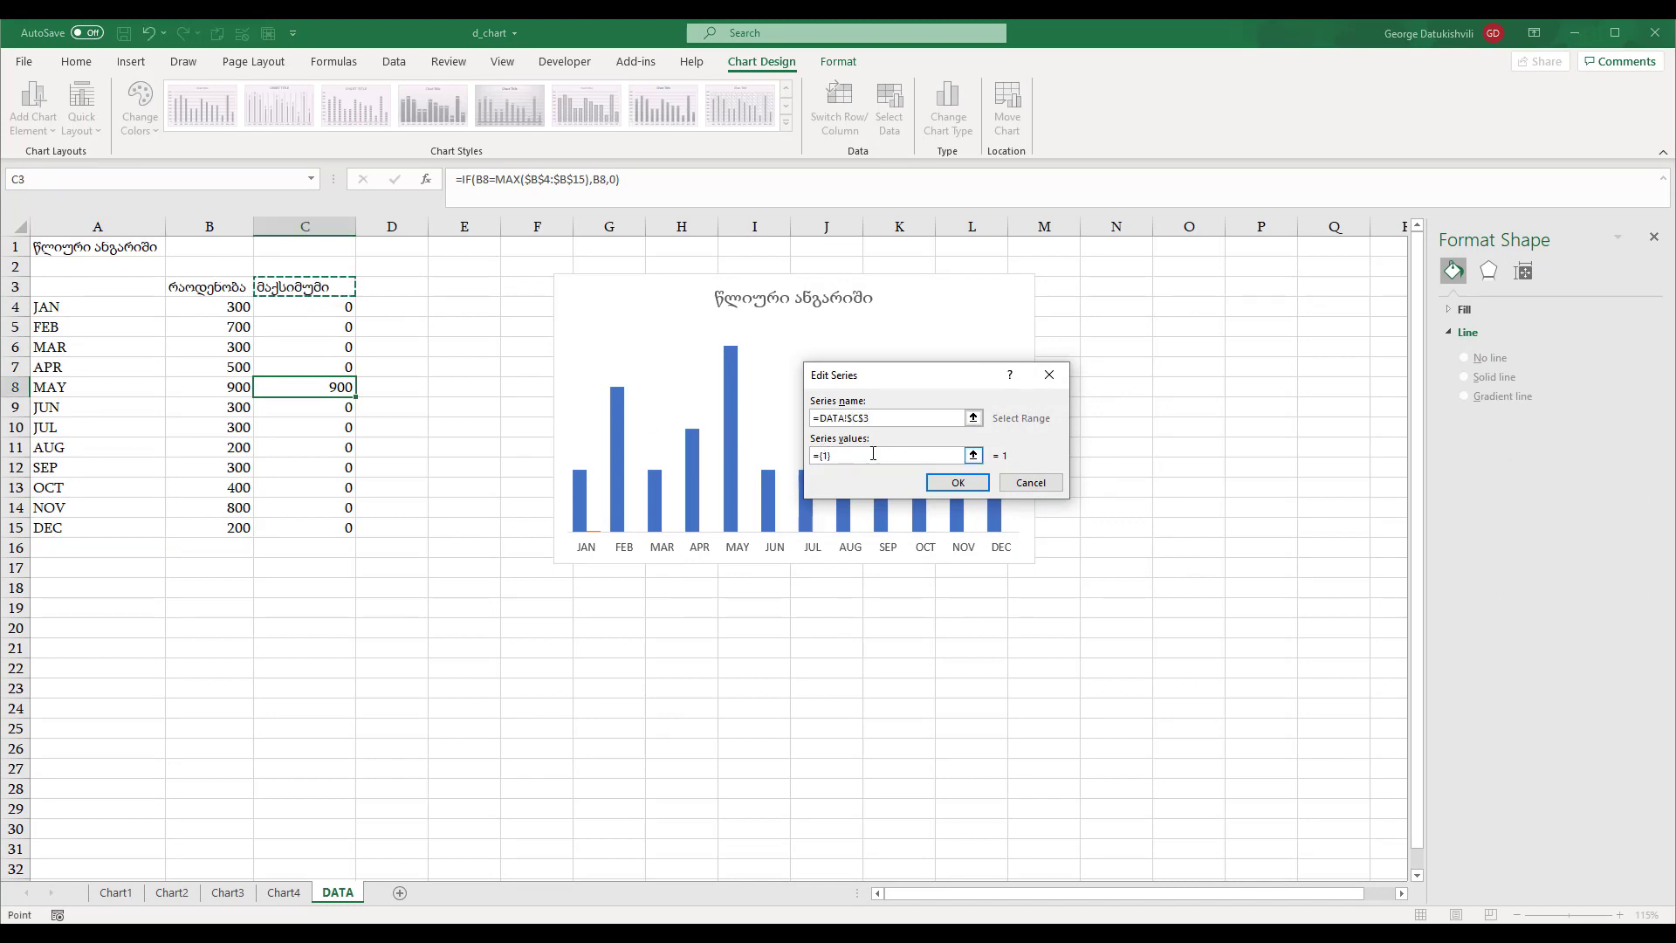
pyautogui.moveTo(873, 454); pyautogui.dragTo(751, 463)
pyautogui.press('BackSpace')
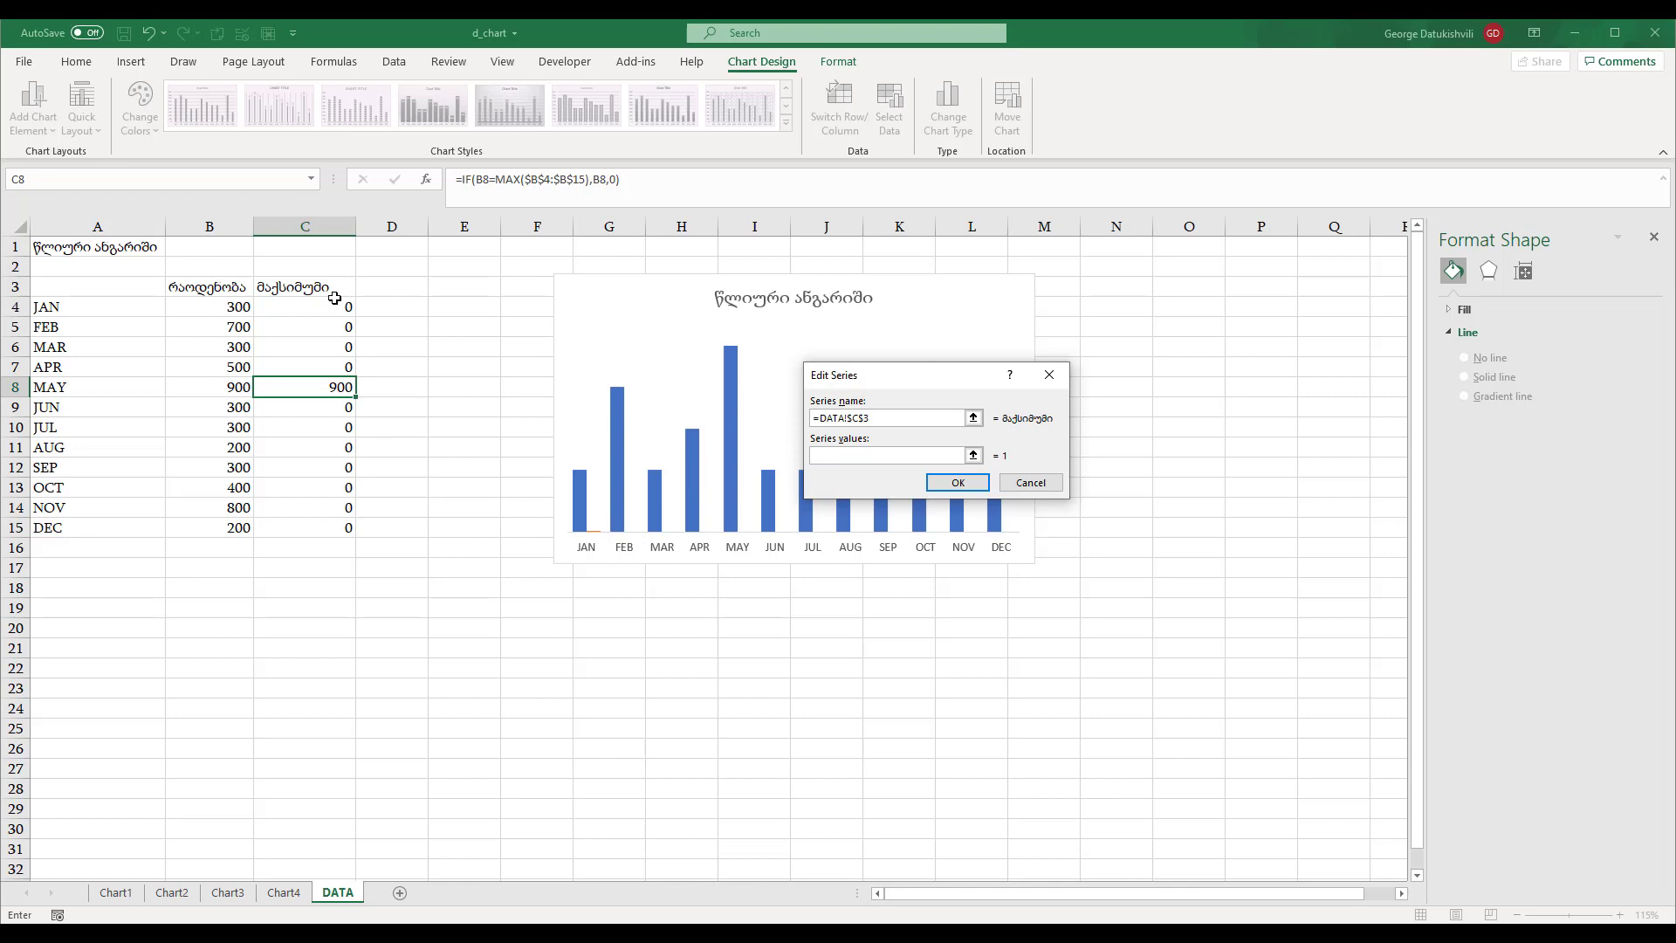
pyautogui.moveTo(335, 298); pyautogui.dragTo(334, 528)
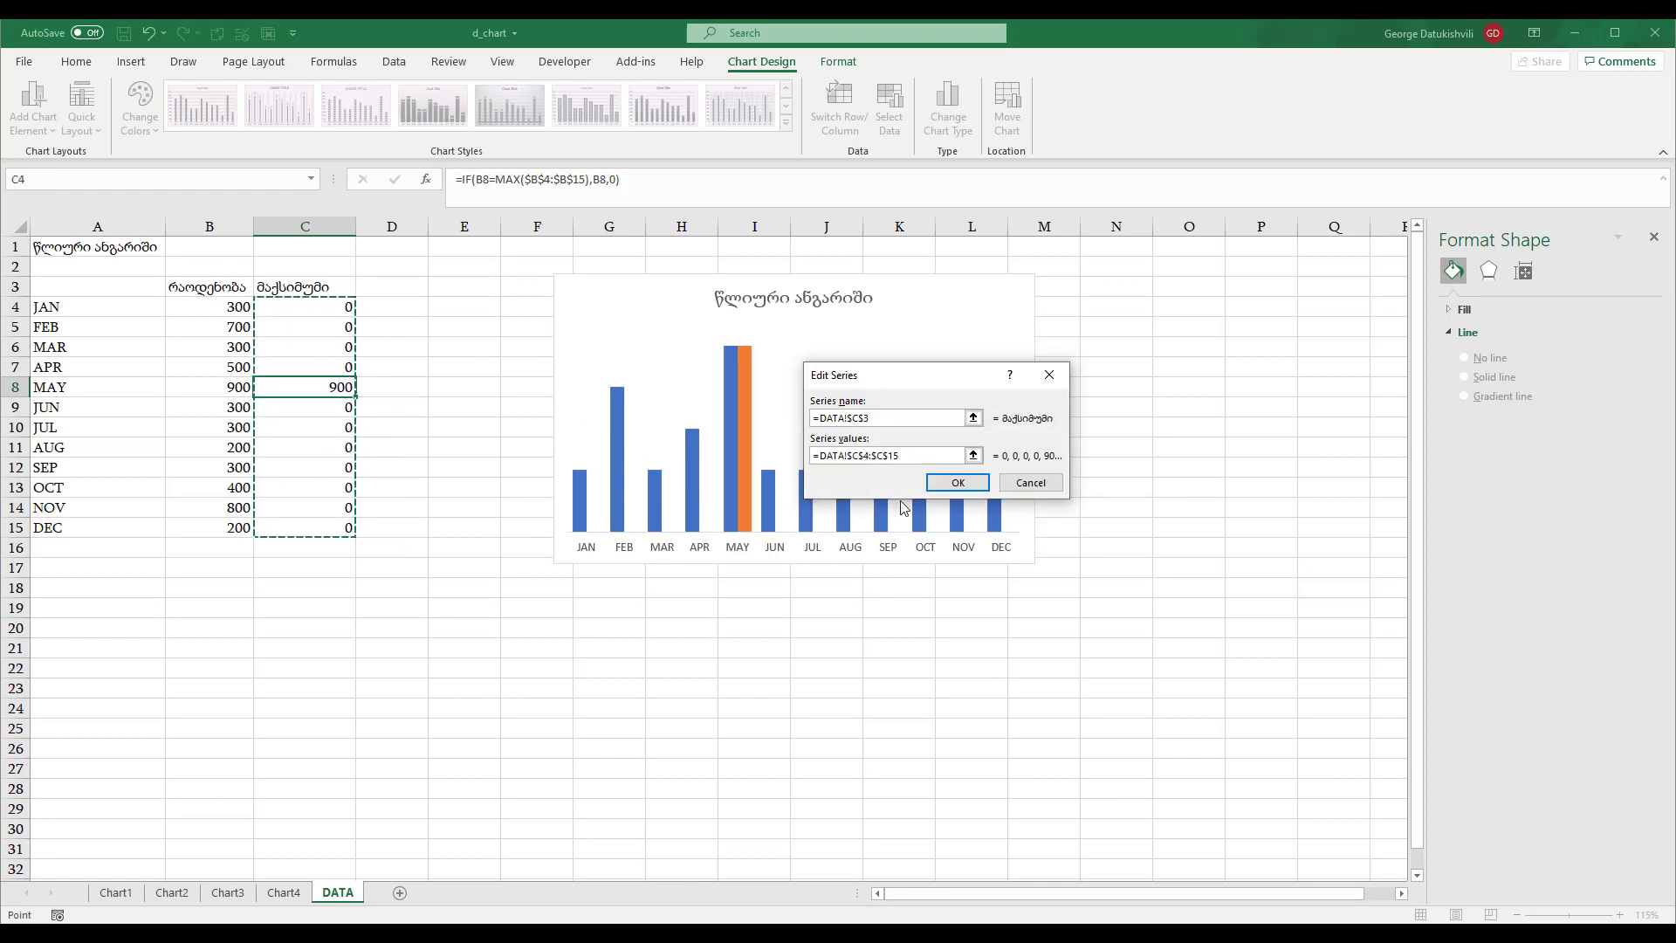
pyautogui.click(957, 483)
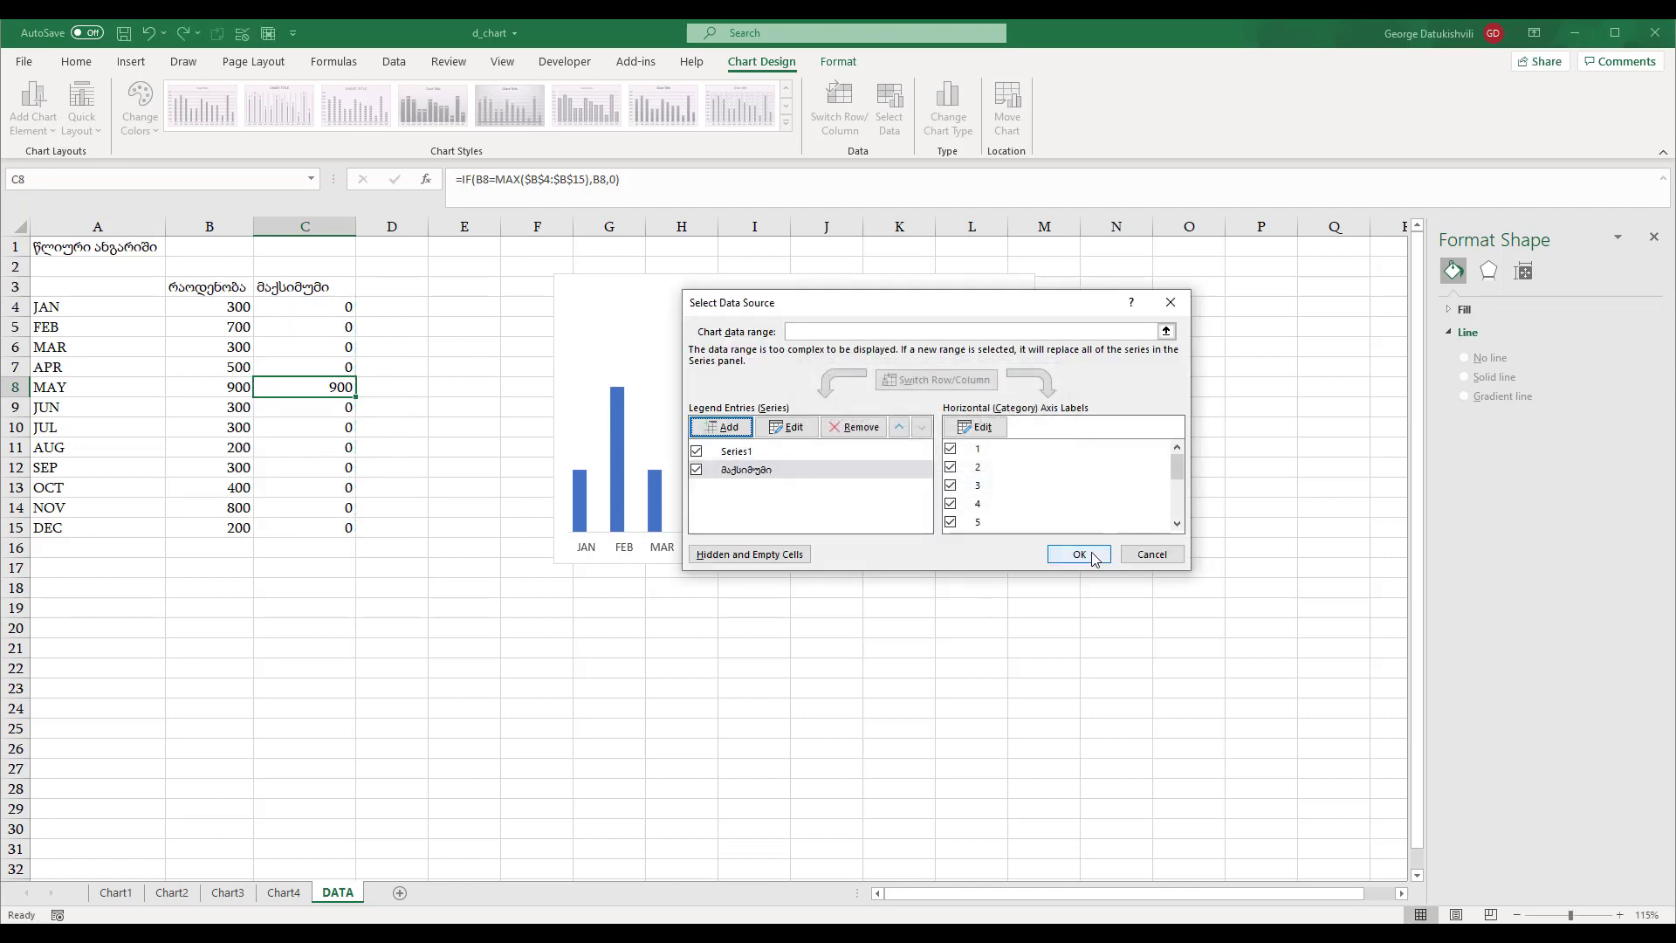
pyautogui.click(1080, 555)
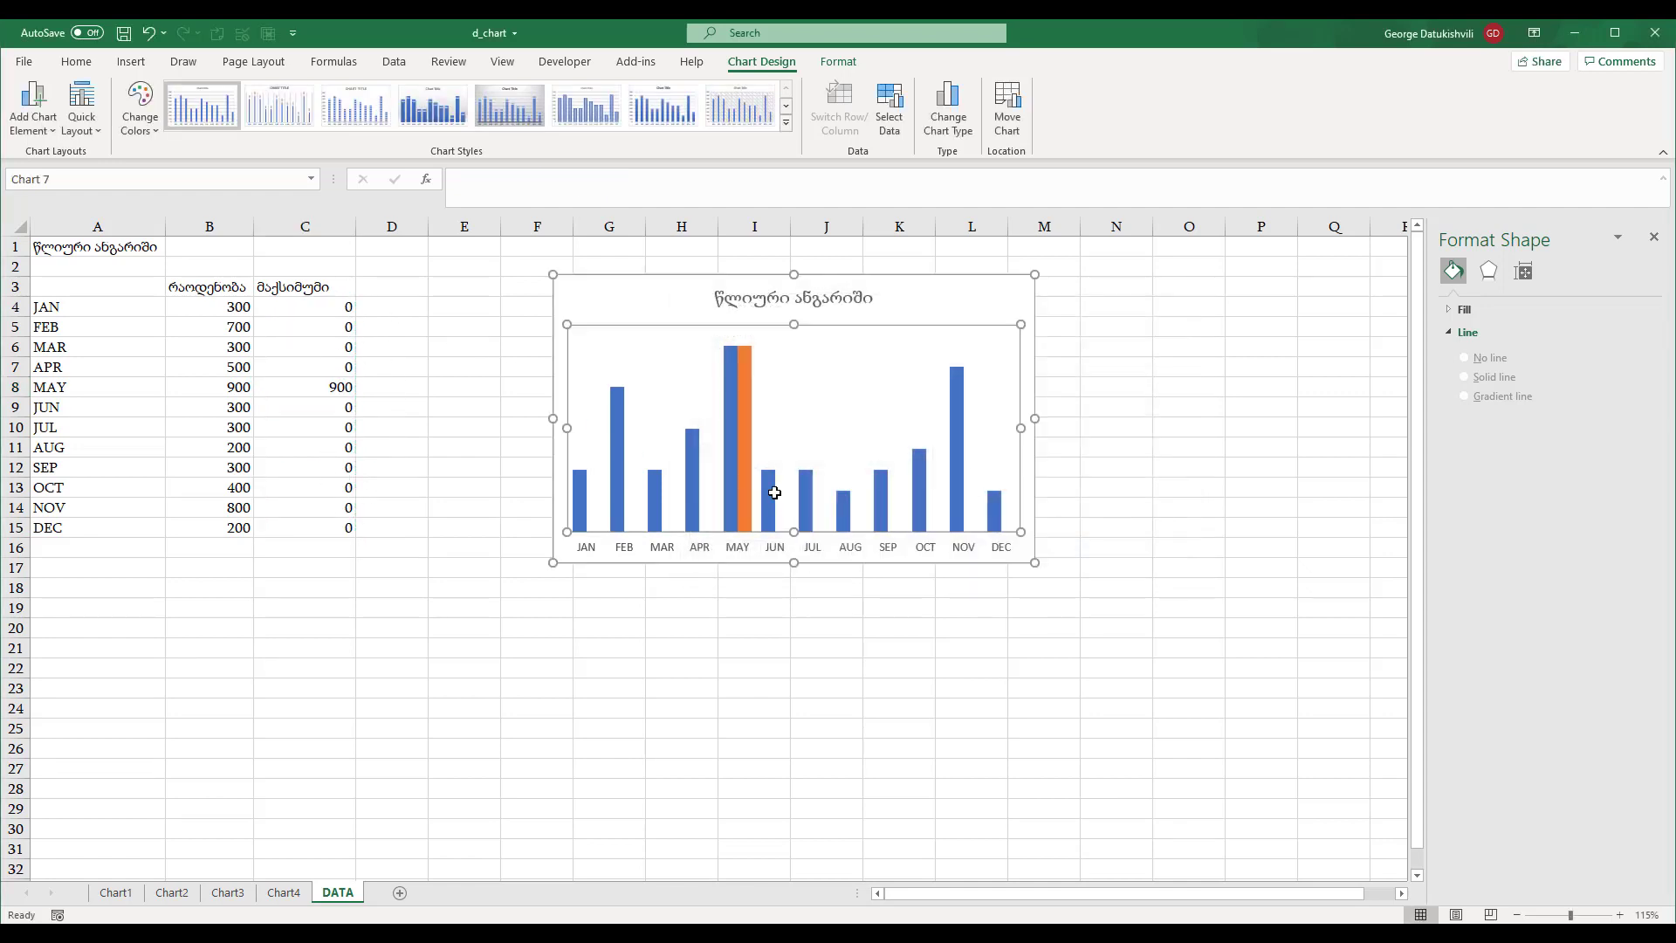
# - Set the series overlap to 100% for the მაქსიმუმი column on the chart
pyautogui.click(746, 459)
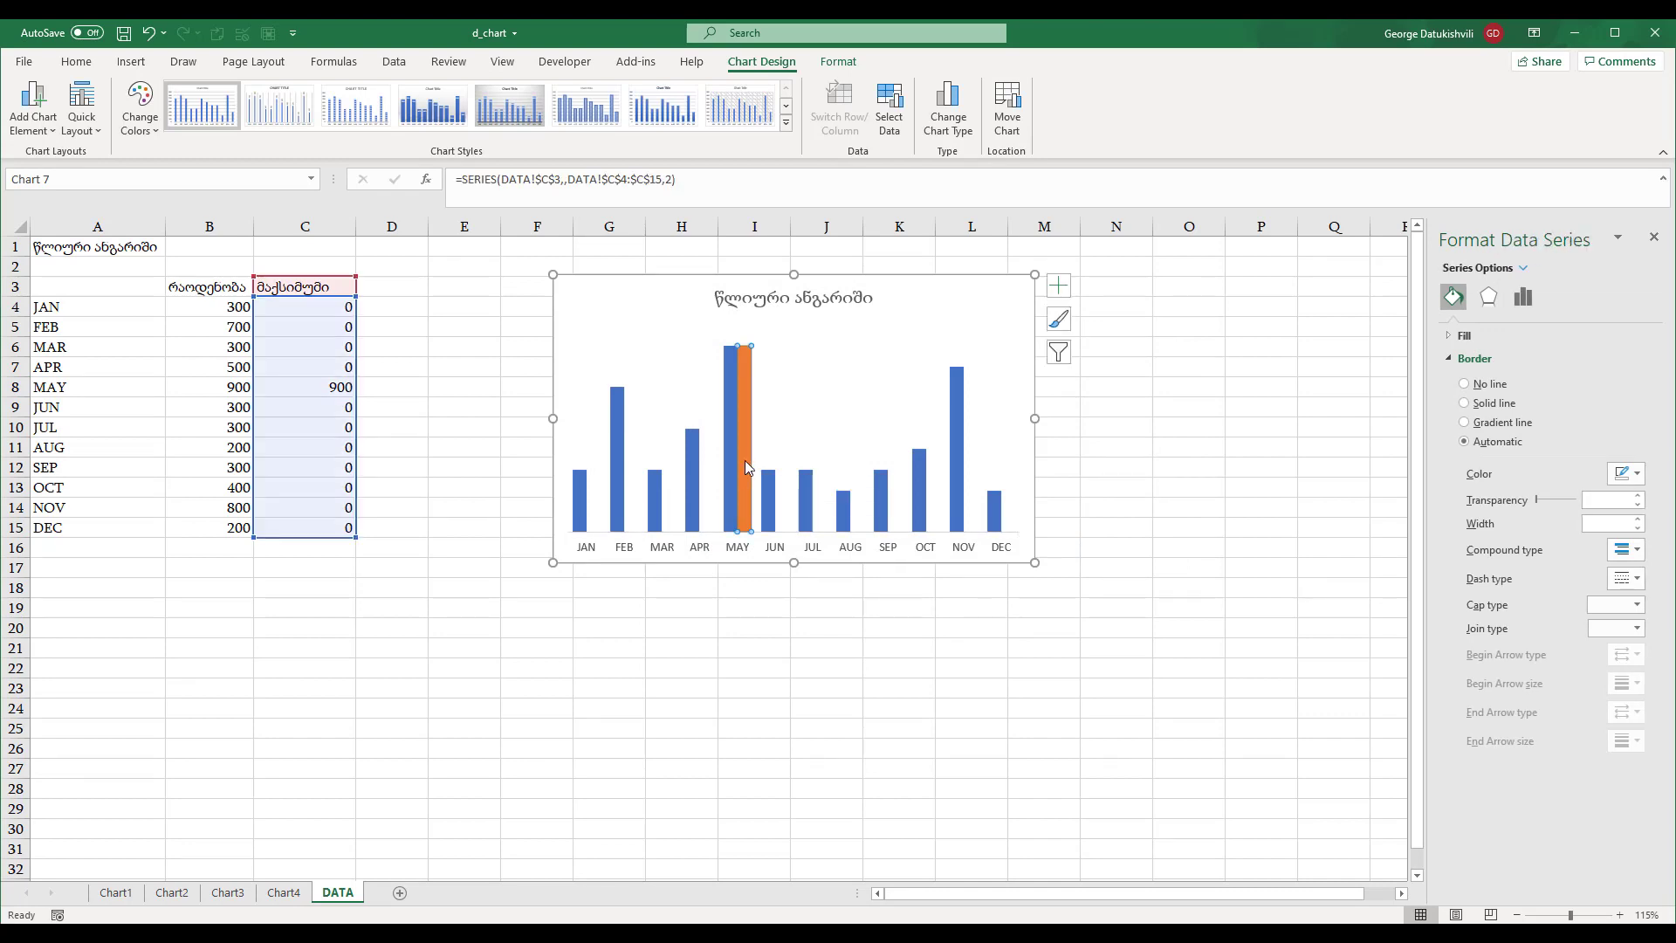
pyautogui.click(733, 463)
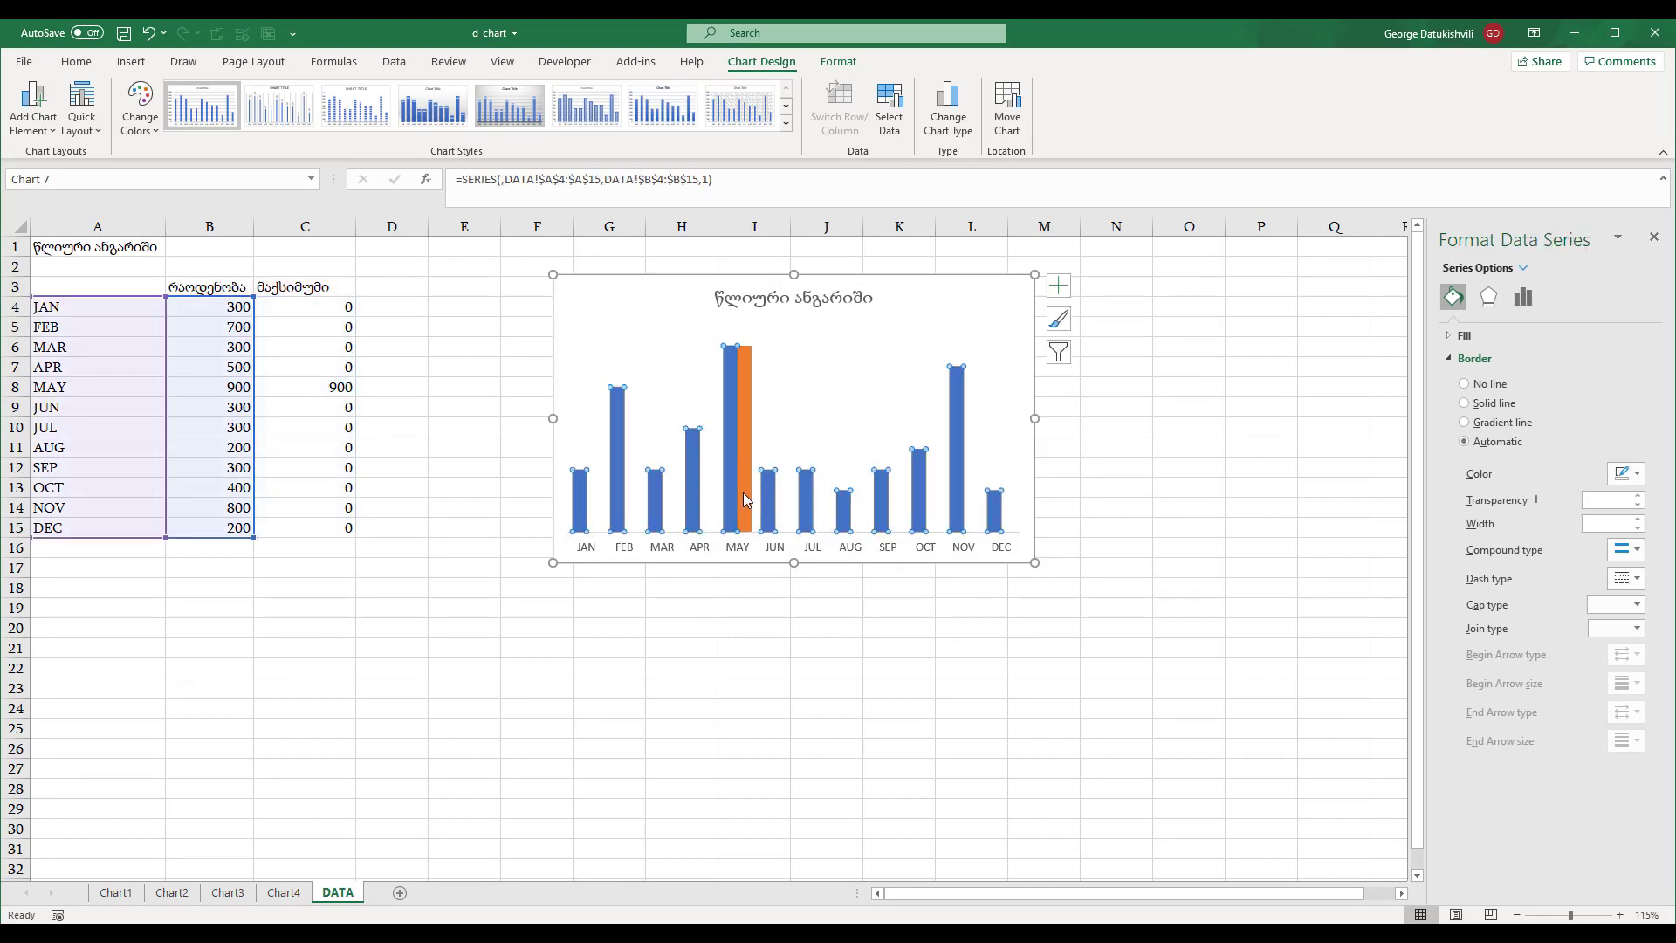
pyautogui.click(741, 492)
pyautogui.click(751, 499)
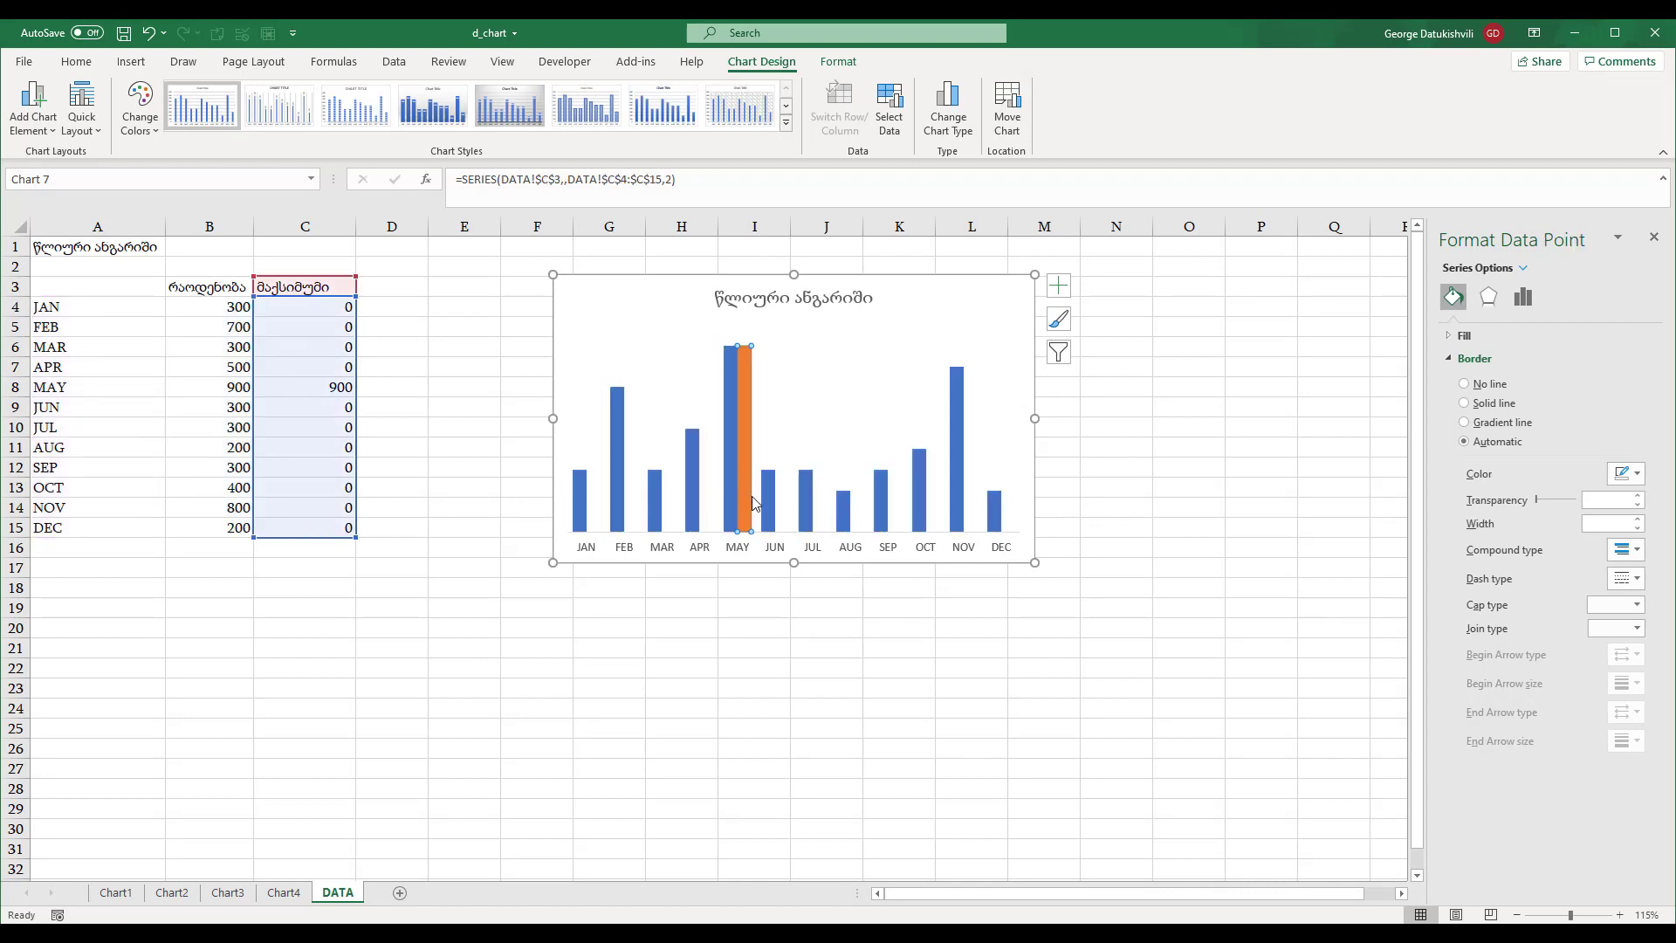
pyautogui.rightClick(745, 506)
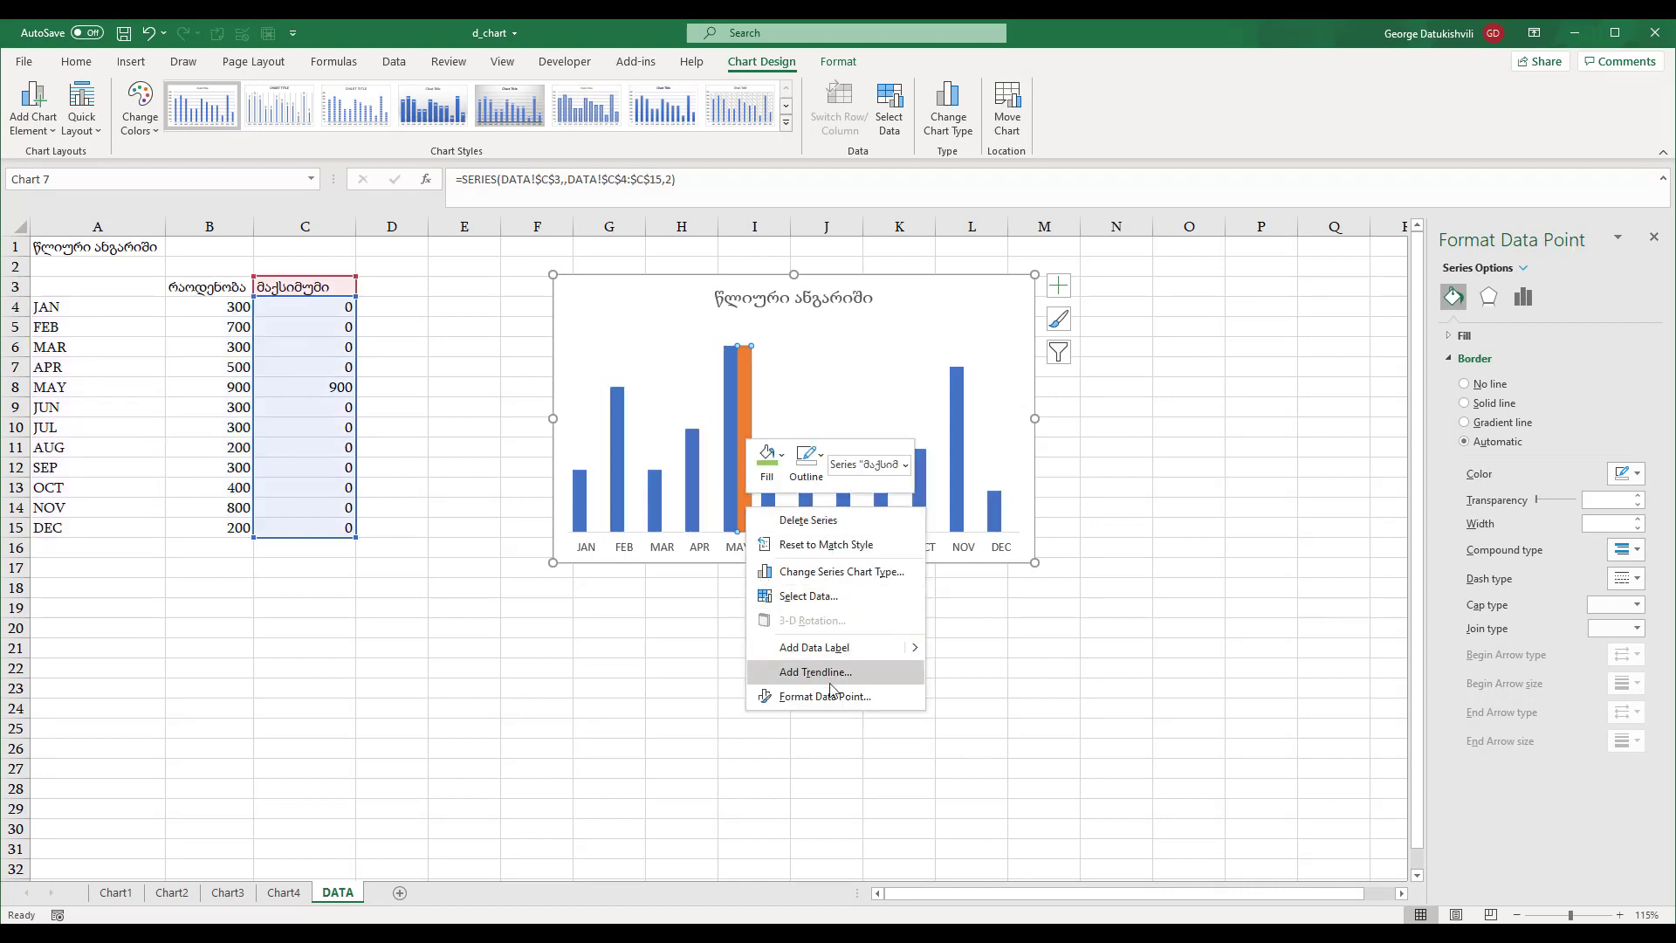
pyautogui.click(883, 691)
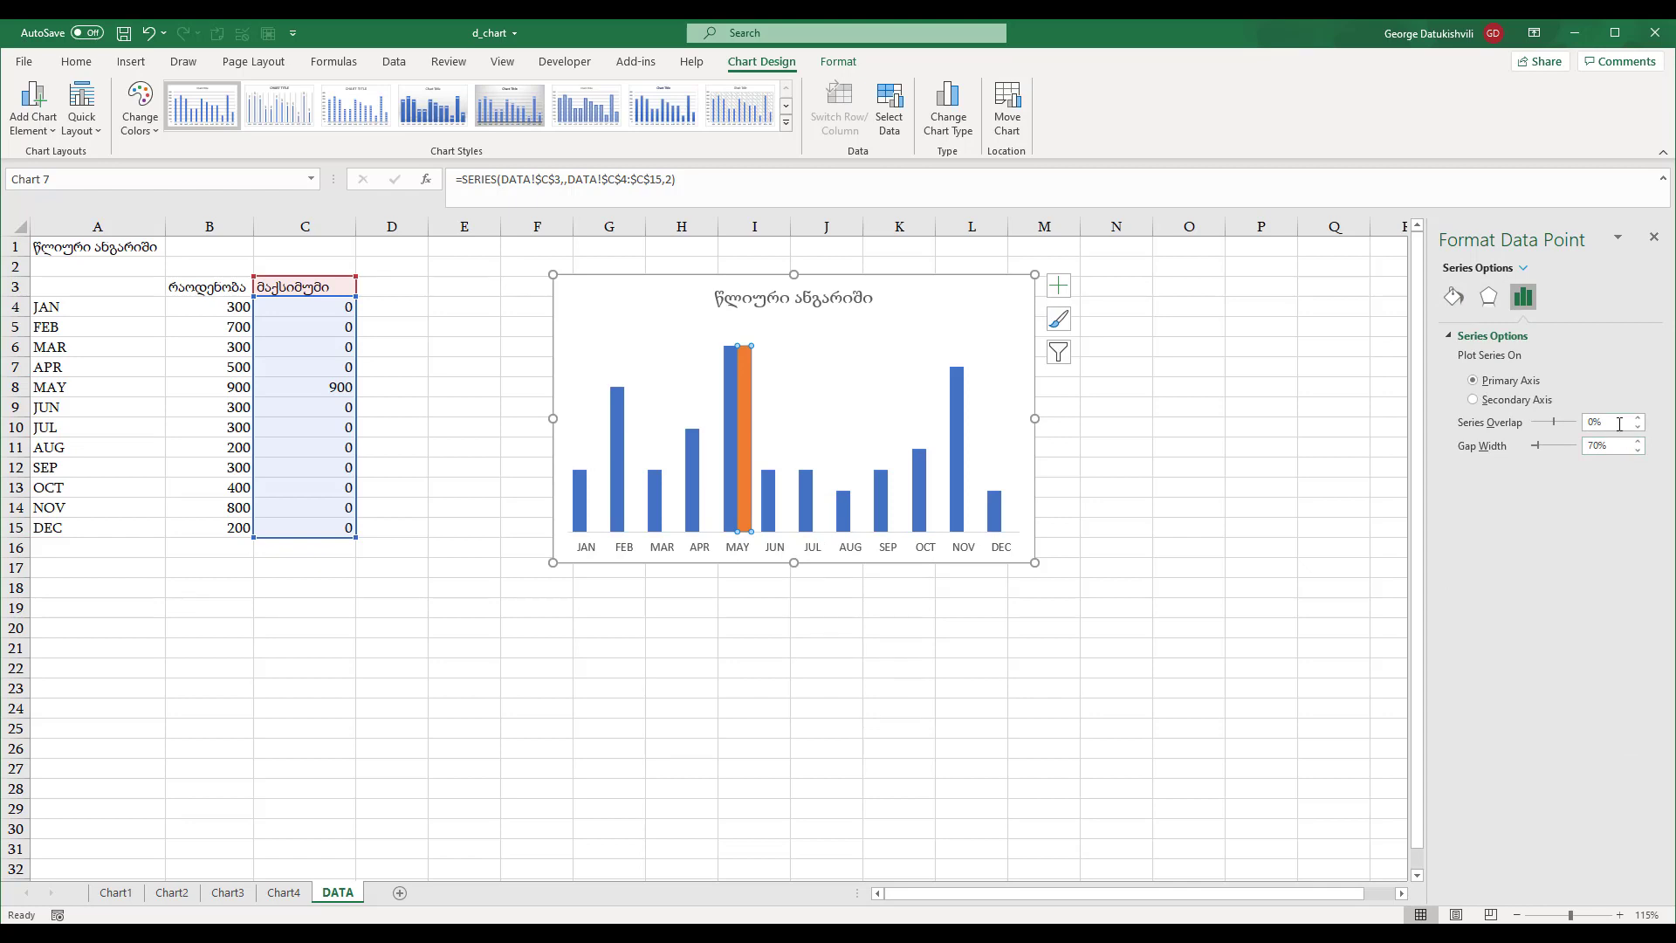
pyautogui.moveTo(1621, 421); pyautogui.dragTo(1502, 422)
pyautogui.press('Return')
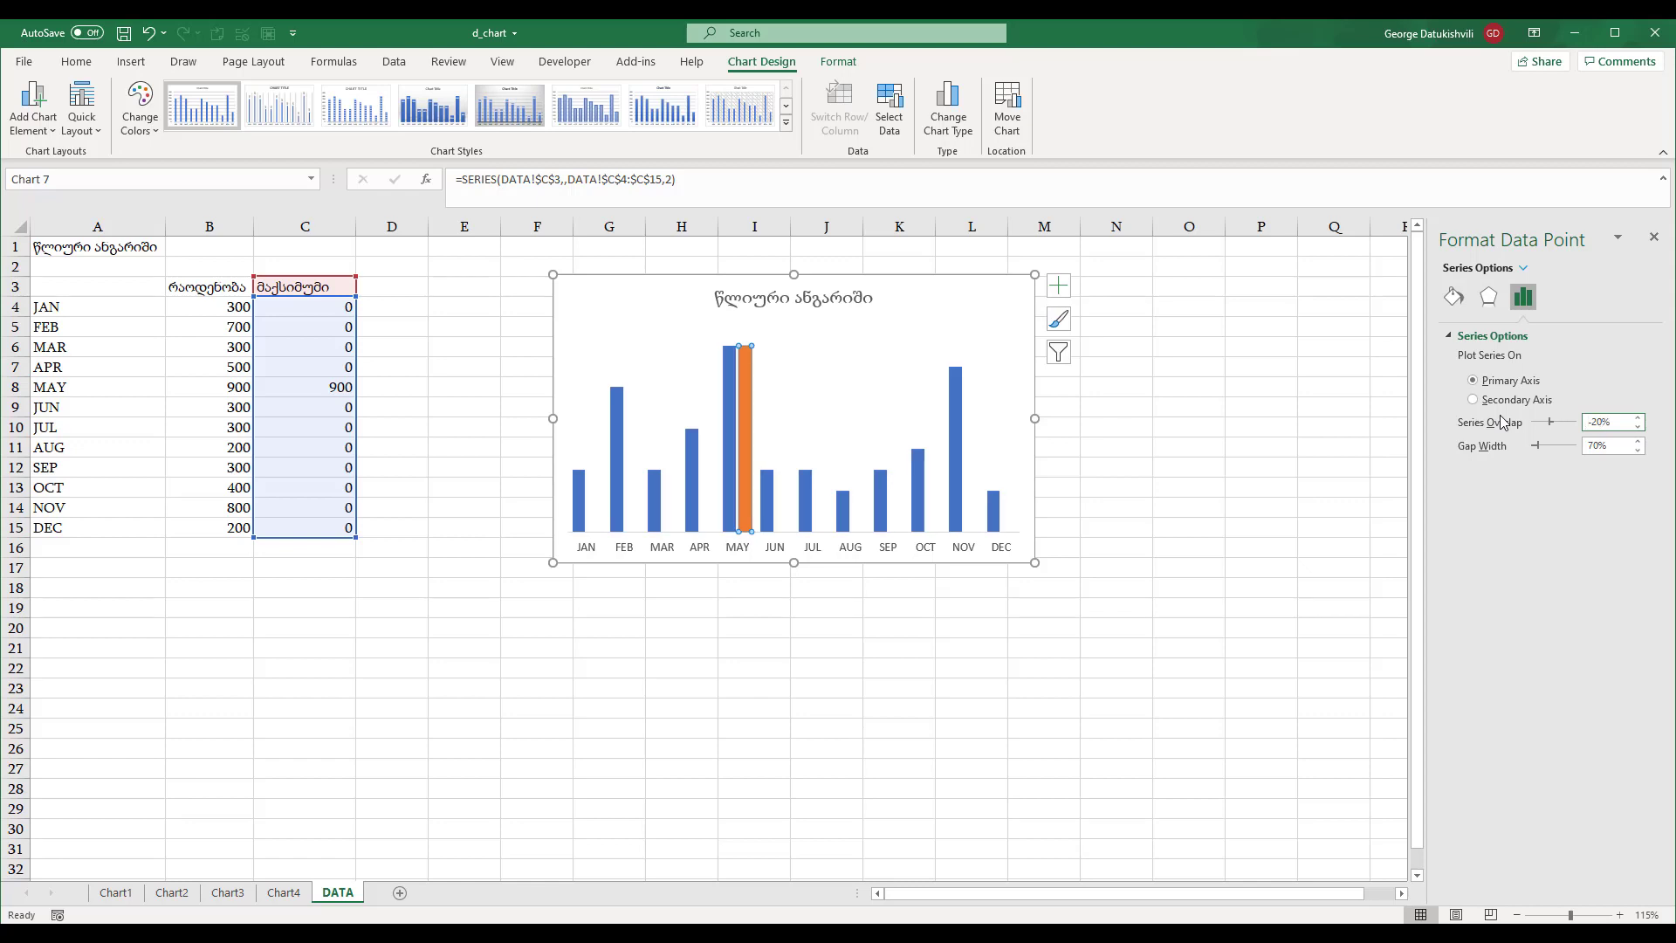
pyautogui.press('Return')
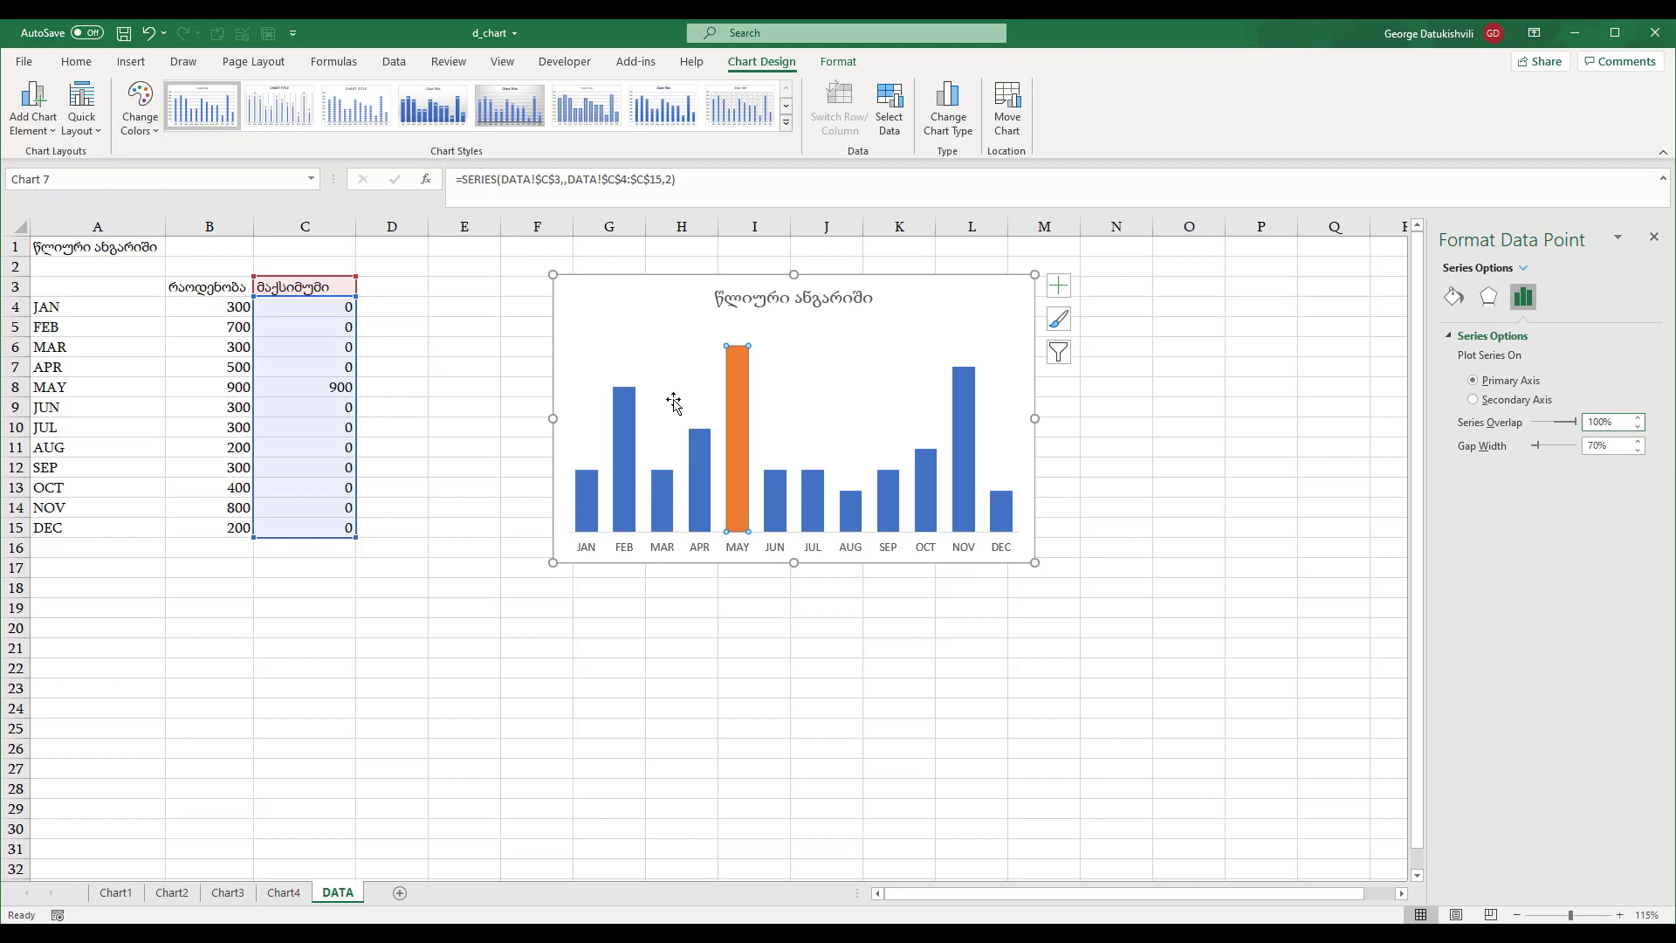
pyautogui.click(400, 483)
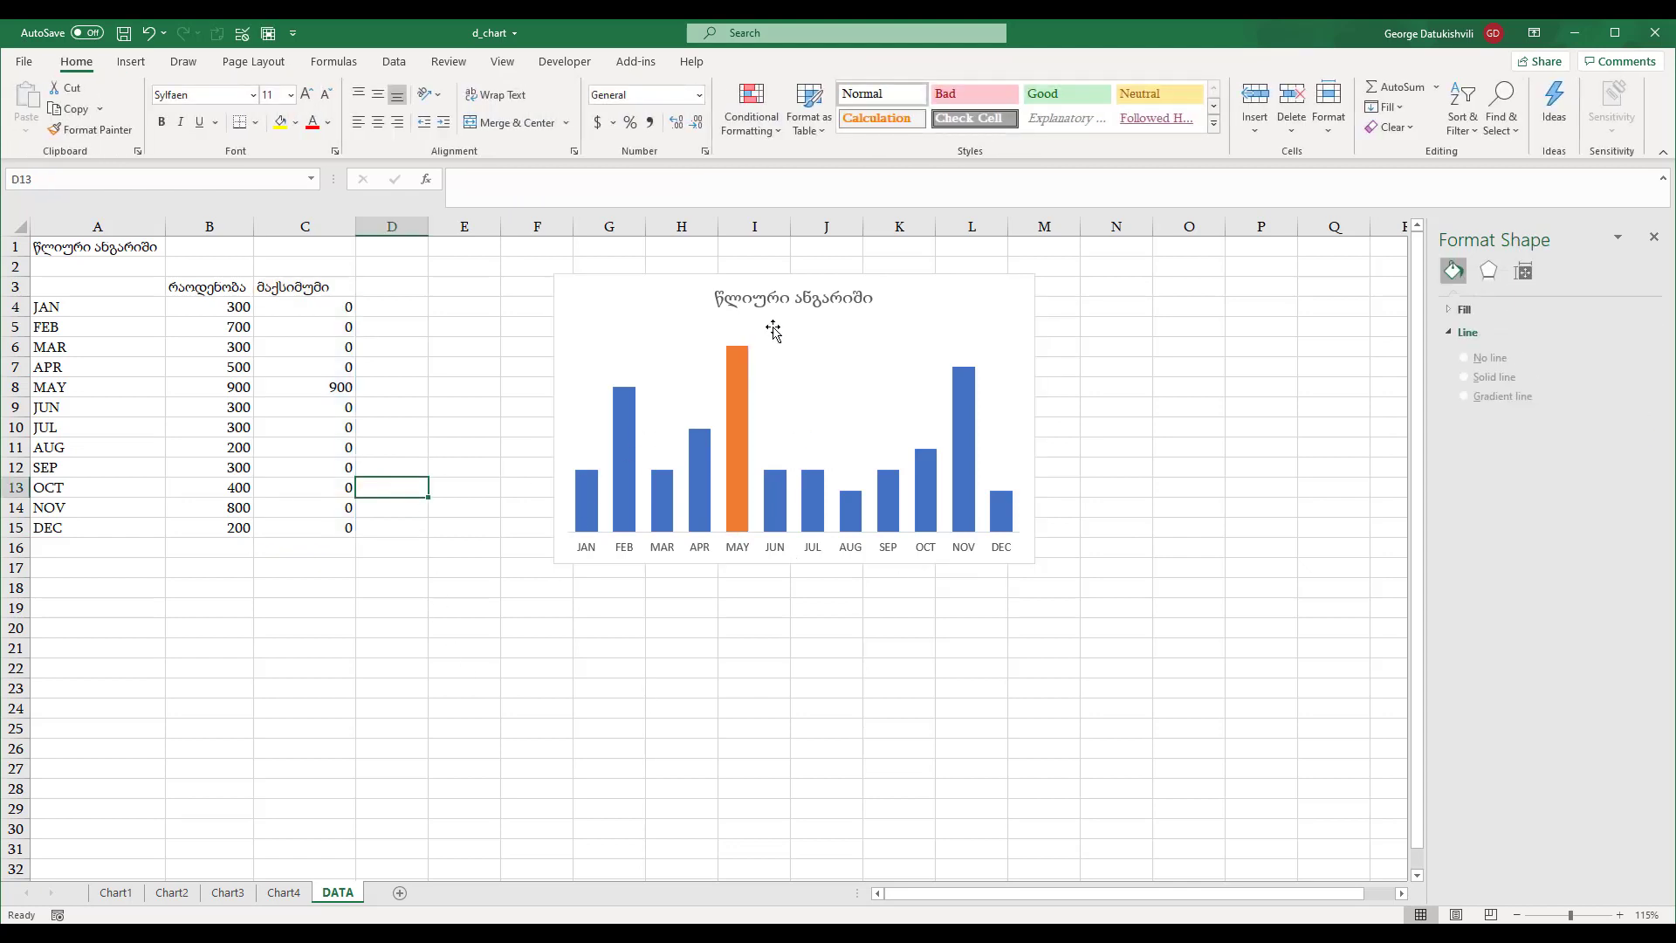
# - Set the MAY quantity in cell B8 to 400
pyautogui.click(227, 394)
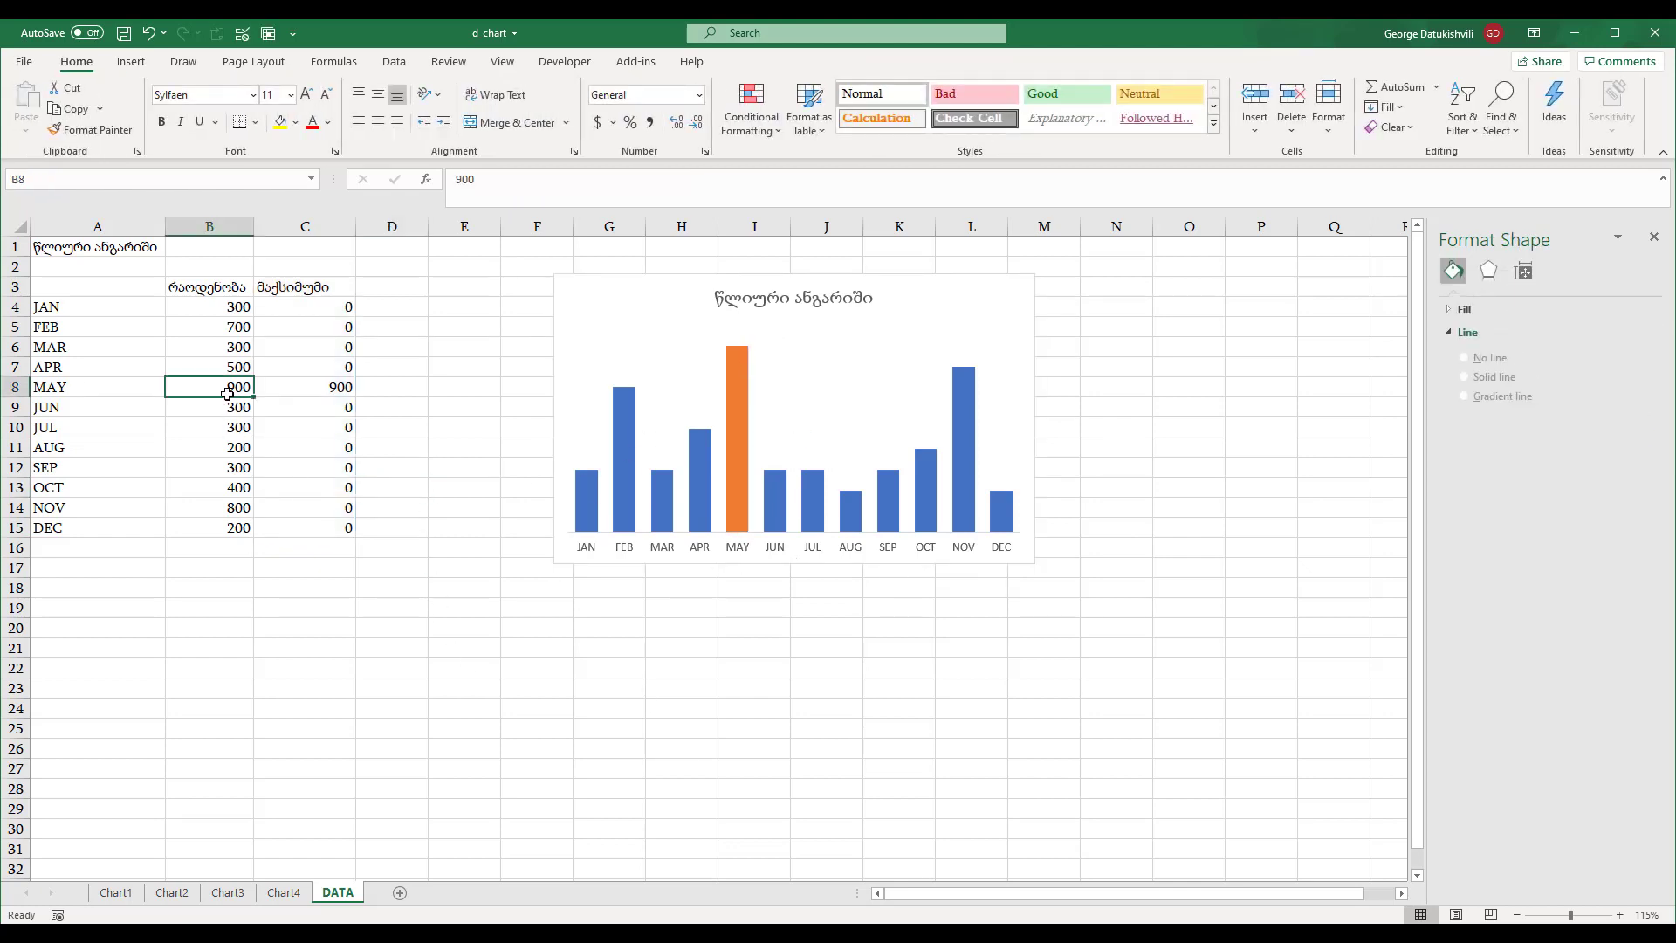
pyautogui.write('45')
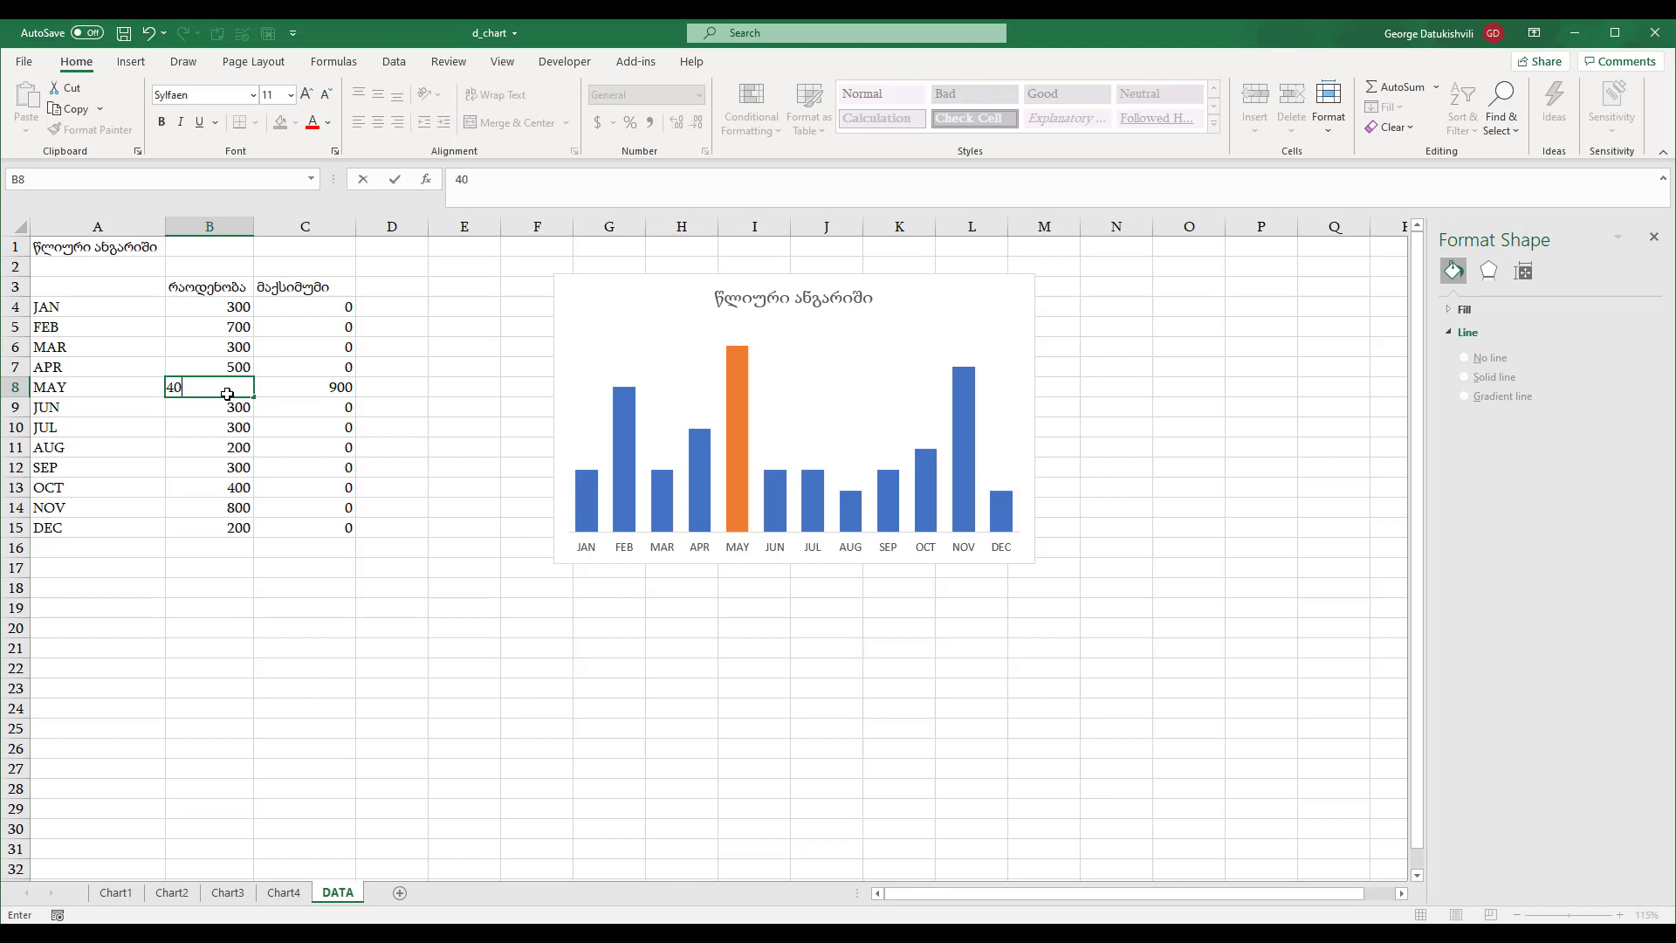
pyautogui.write('0')
pyautogui.press('Return')
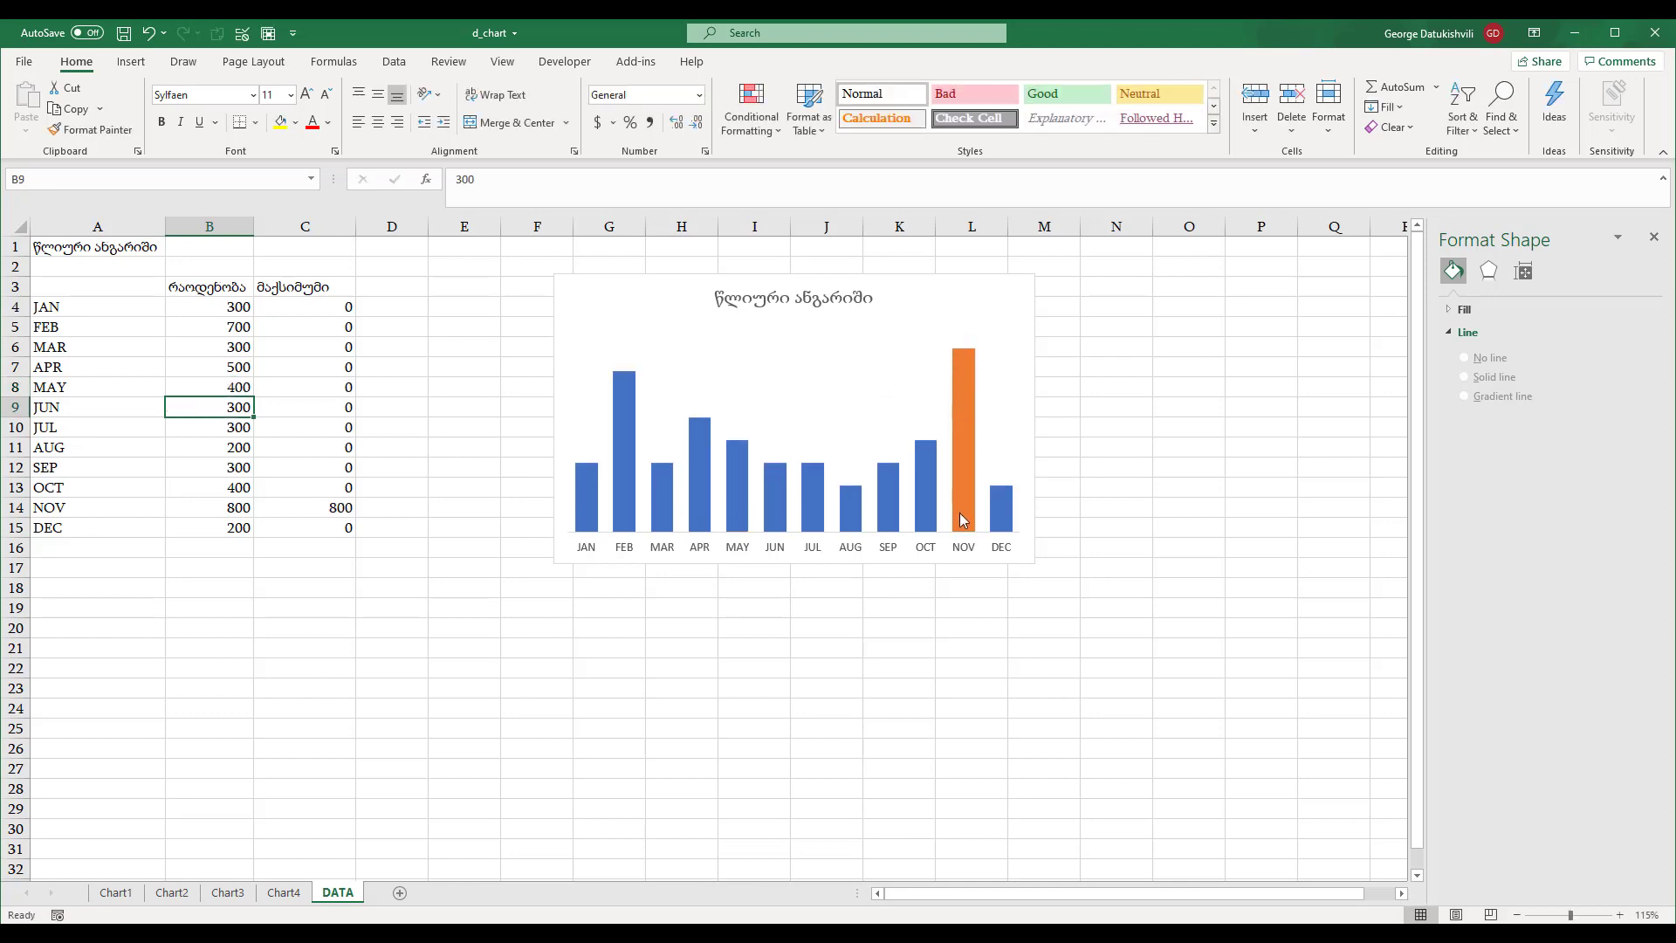
# - Fill the chart's მაქსიმუმი series with the standard light green colour
pyautogui.moveTo(962, 519)
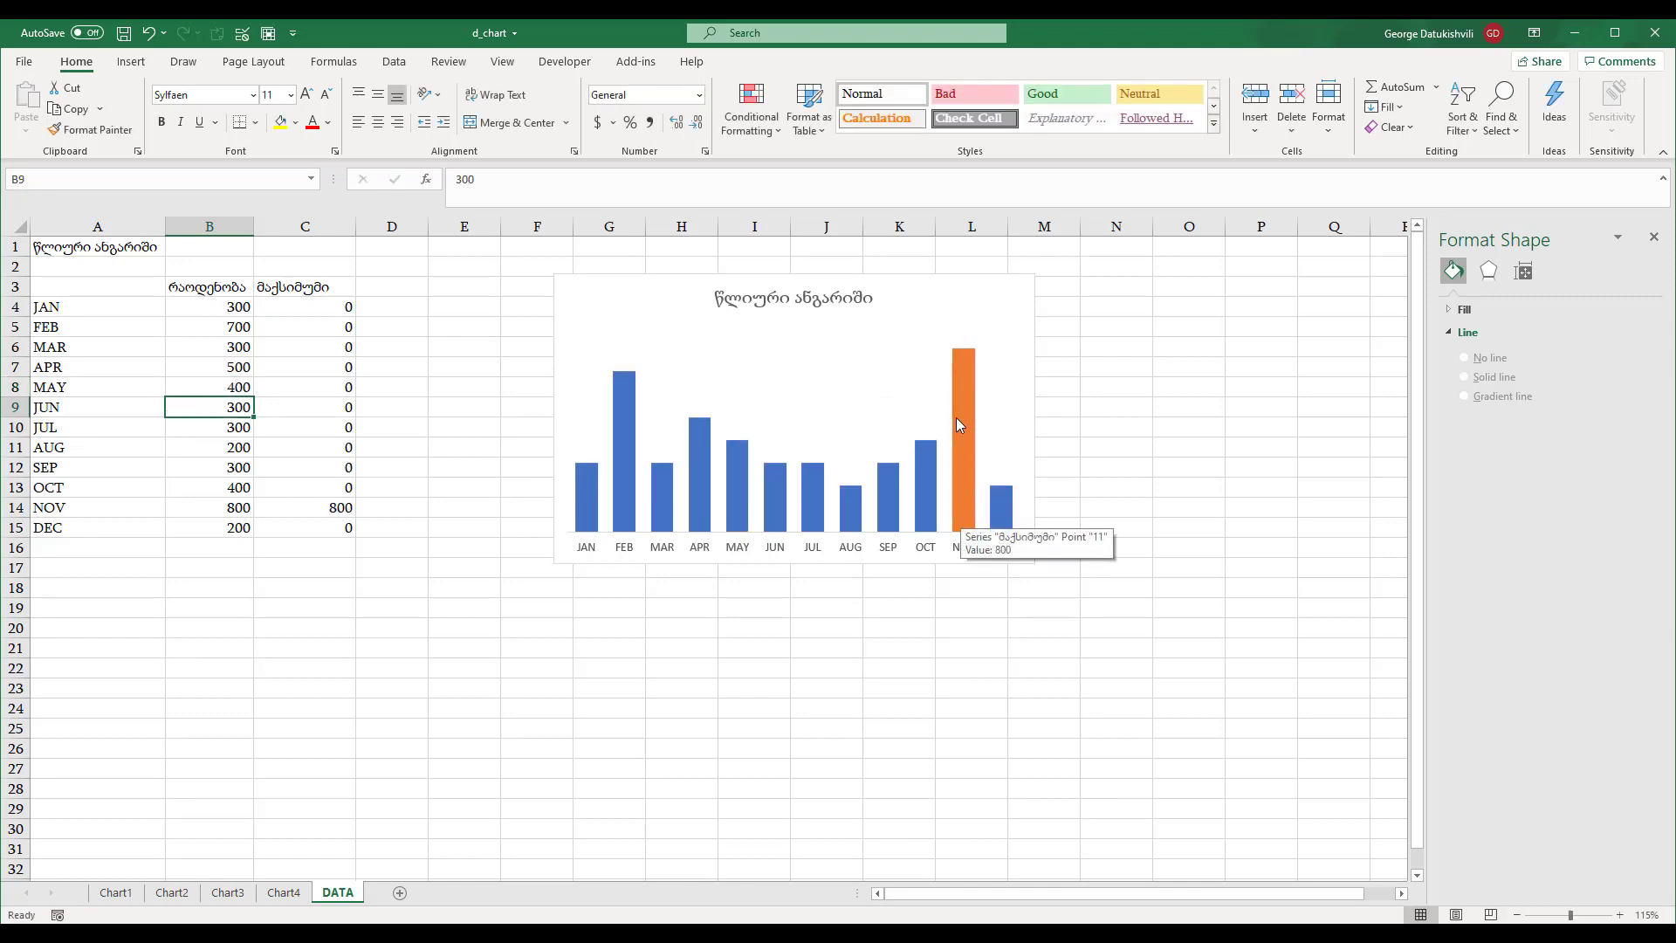
pyautogui.click(965, 370)
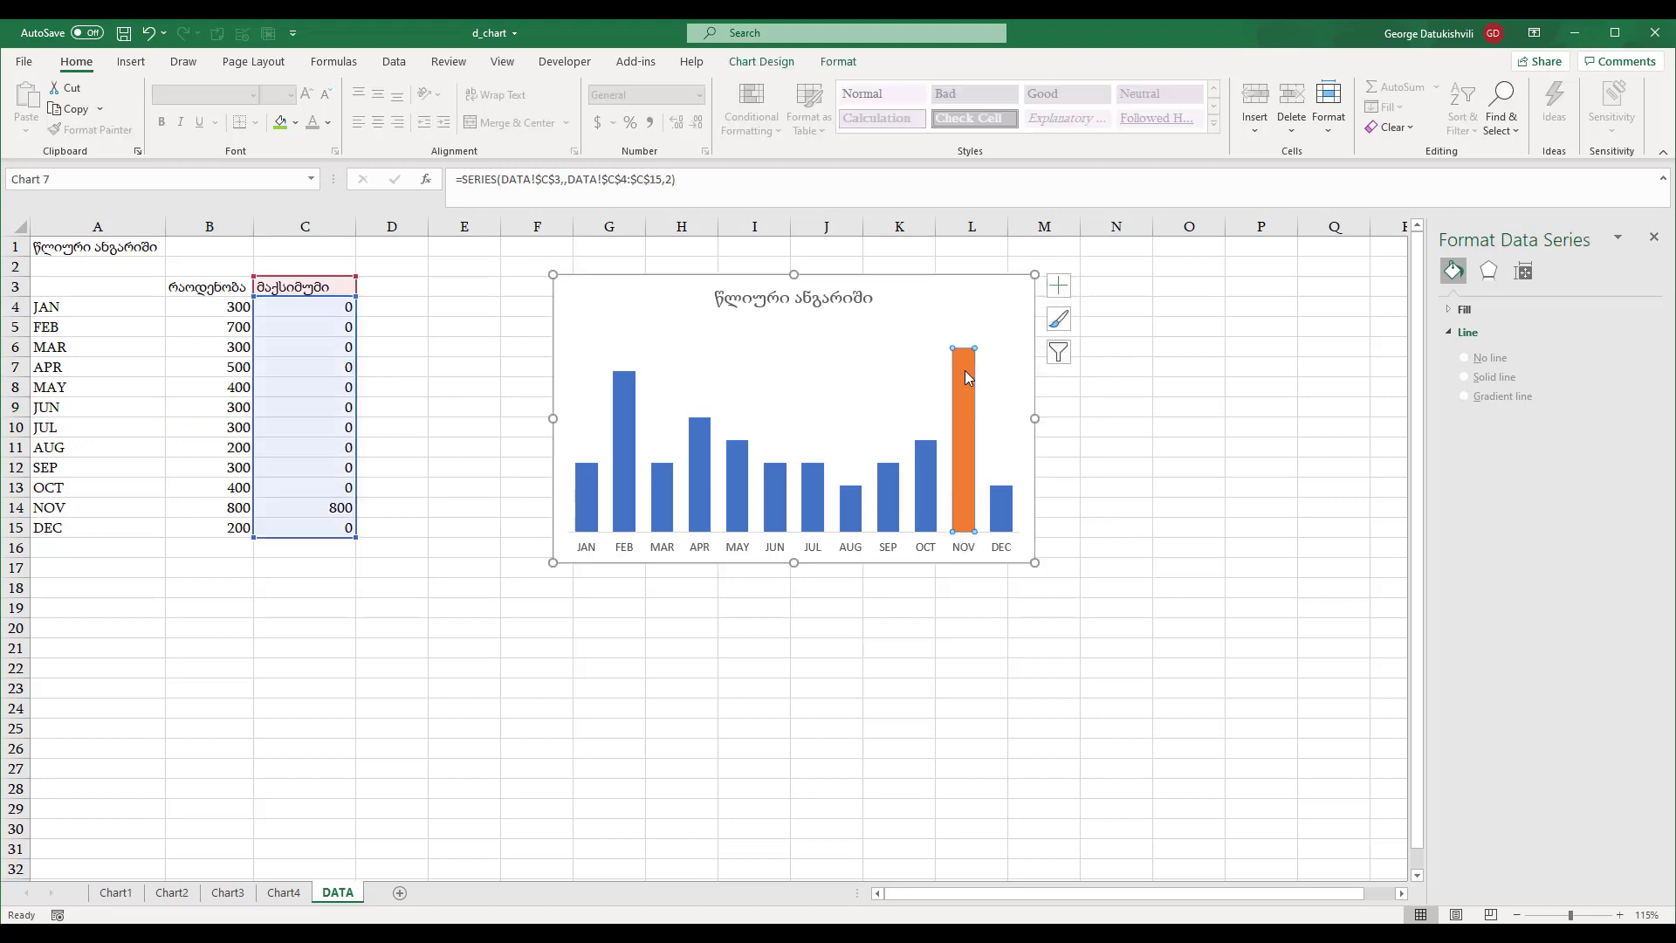
pyautogui.click(825, 61)
pyautogui.click(702, 87)
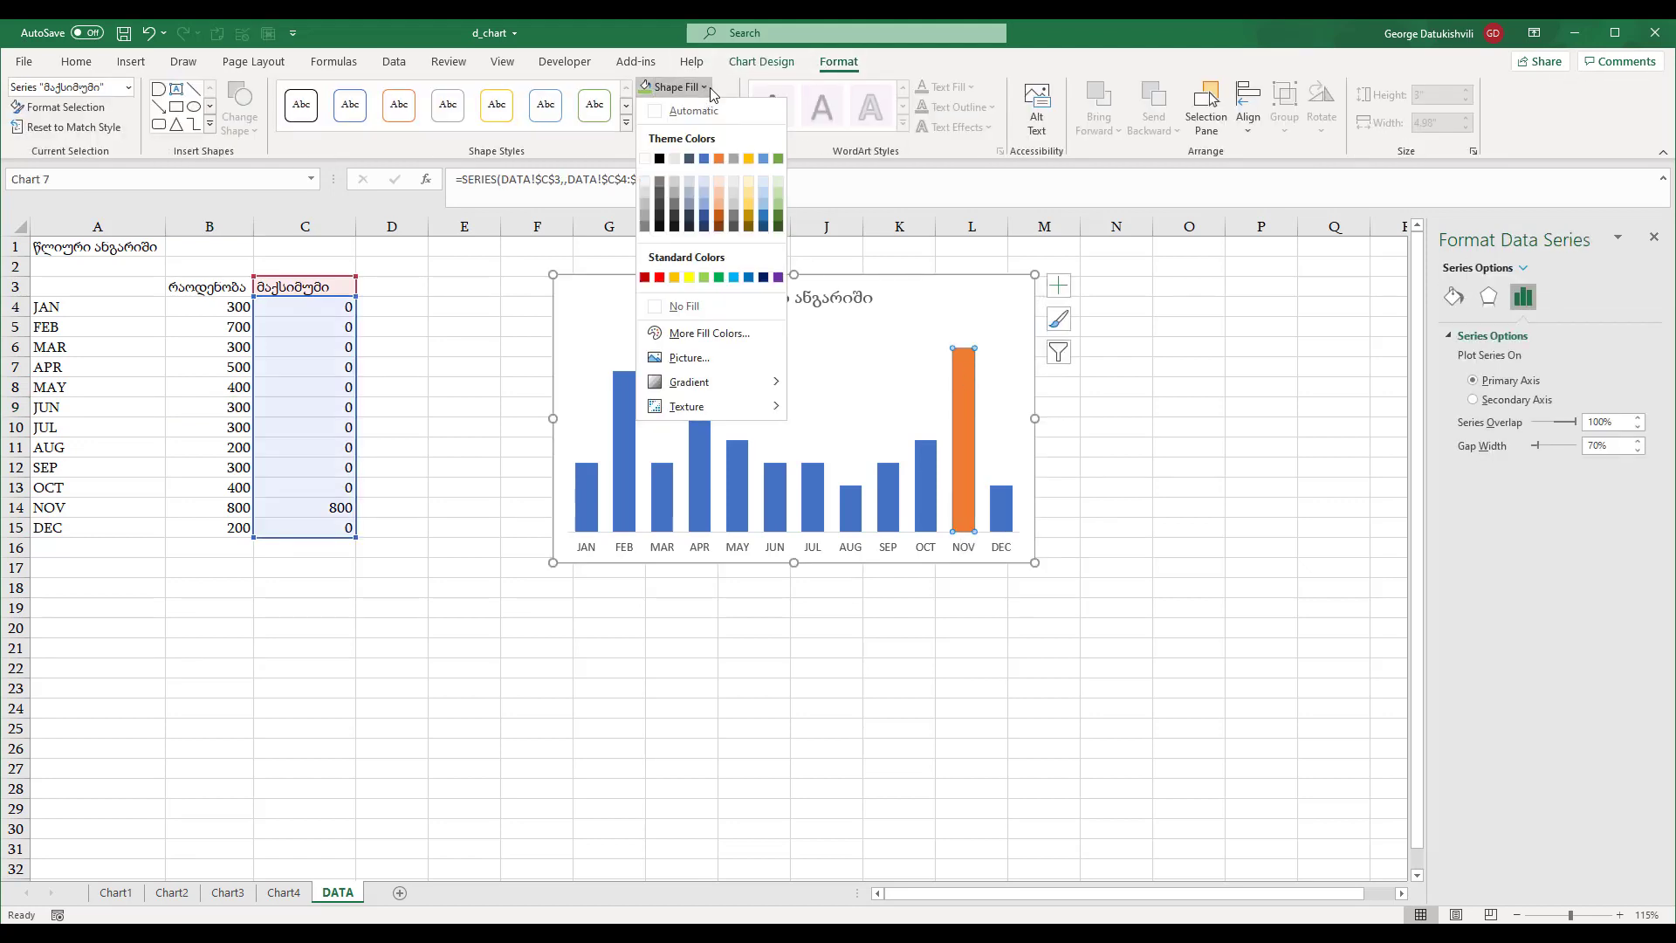
pyautogui.click(701, 277)
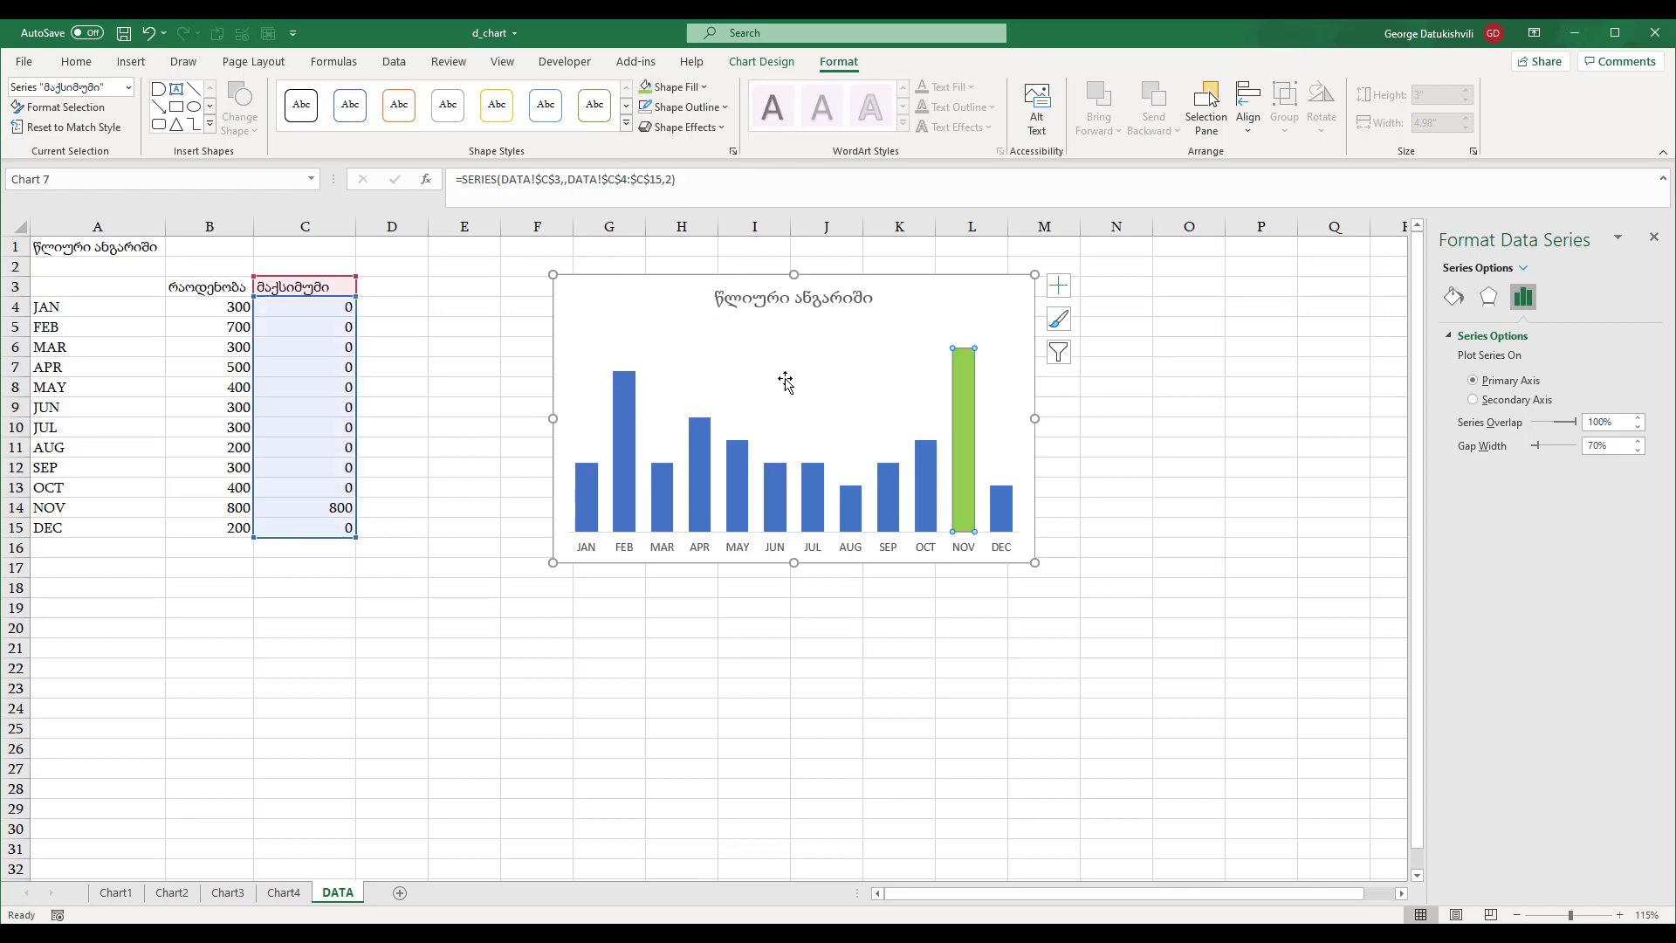
# - Fill the chart's monthly quantity series with Light Gray, Background 2, Darker 10%
pyautogui.click(921, 478)
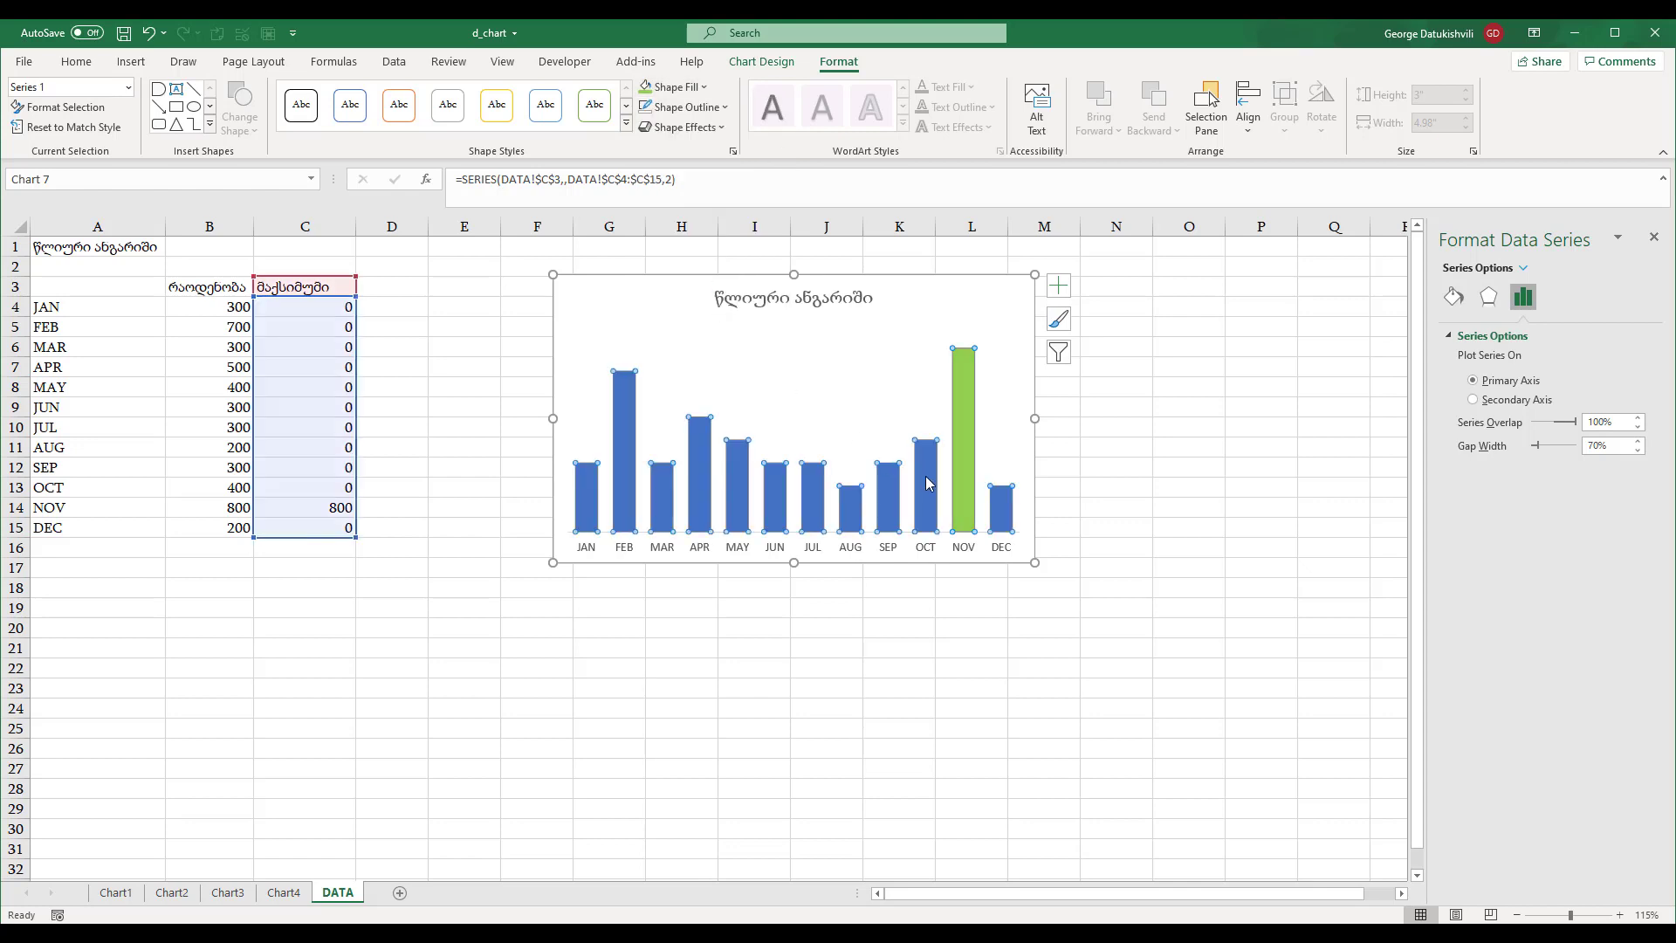
pyautogui.click(672, 87)
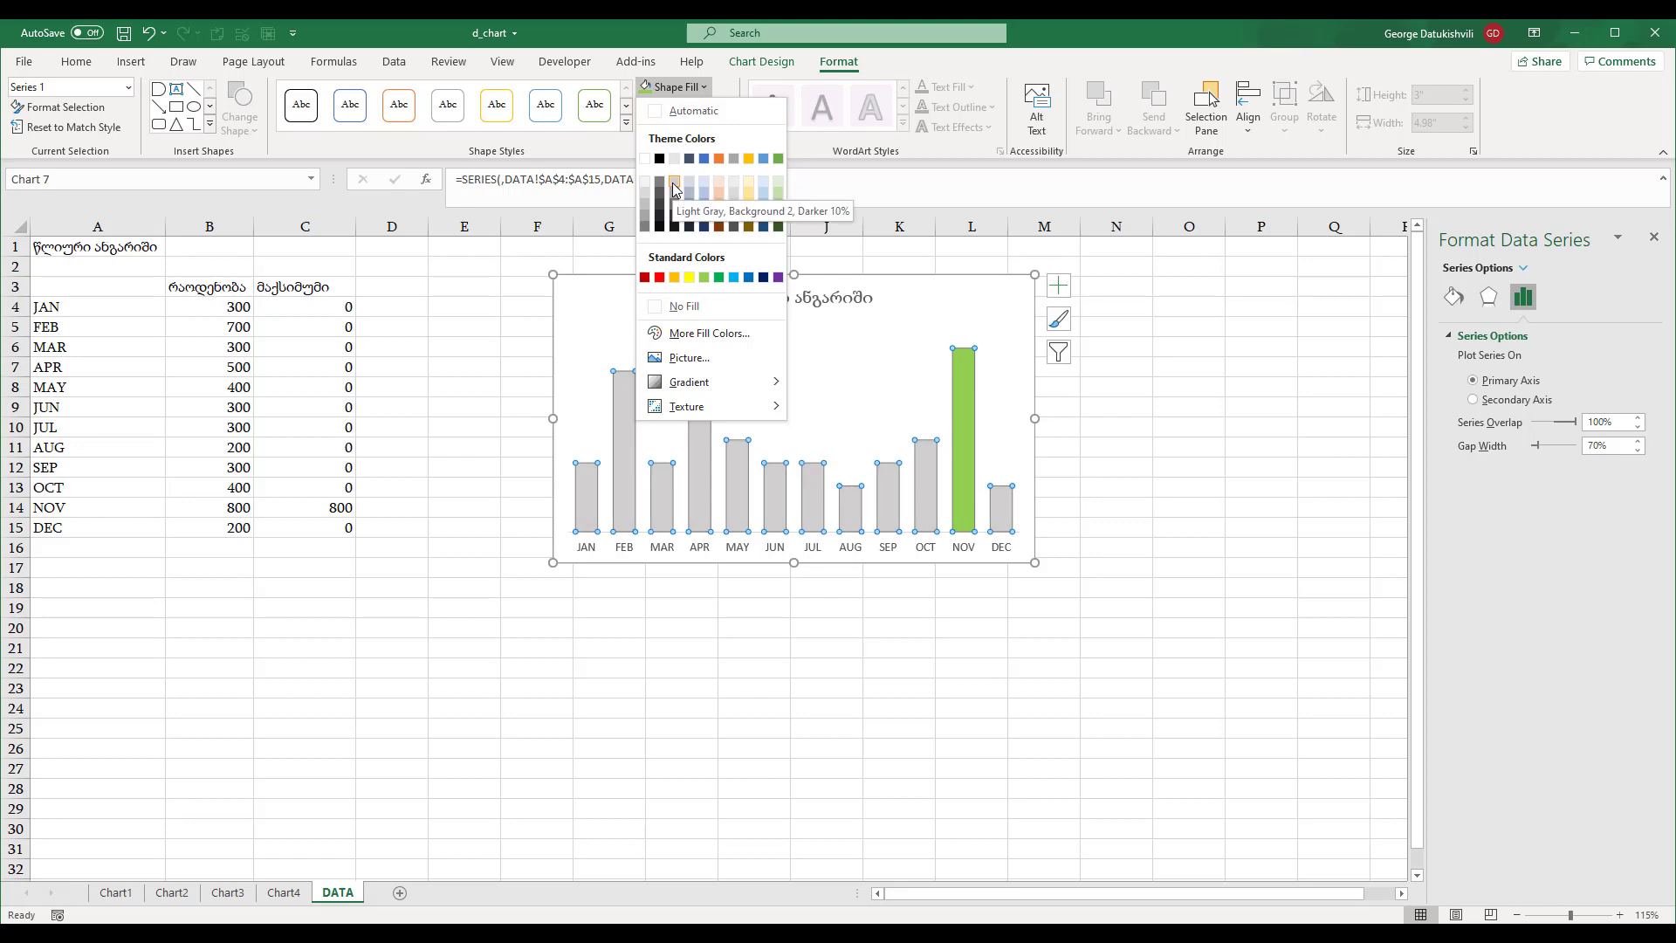
pyautogui.click(673, 183)
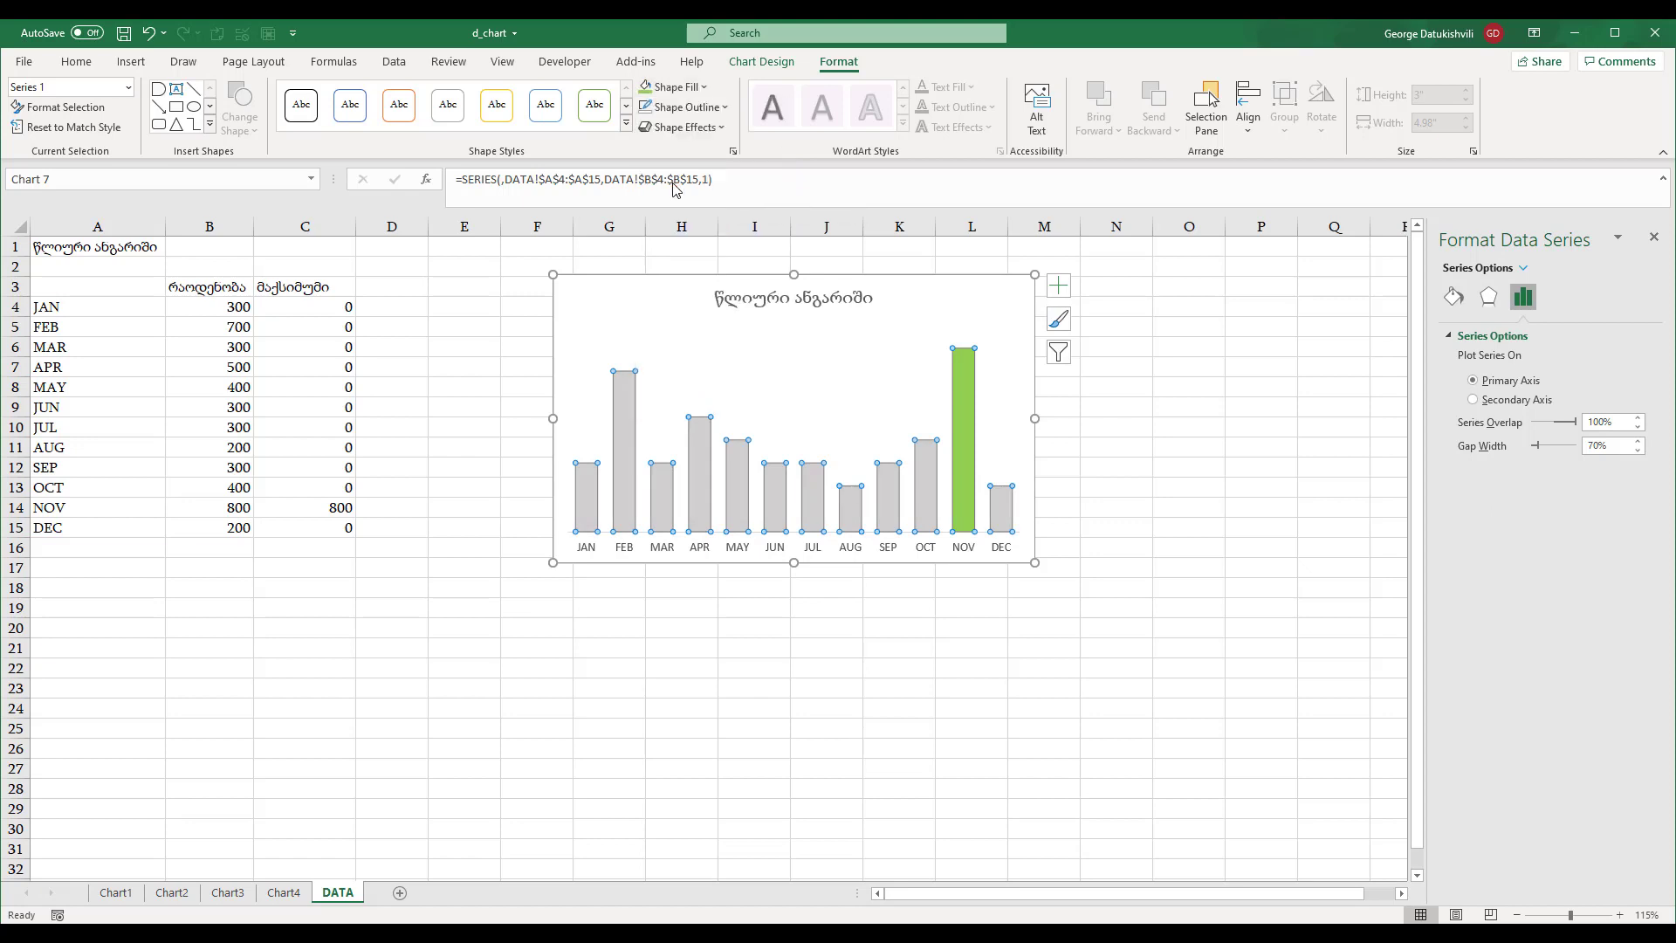
pyautogui.click(543, 654)
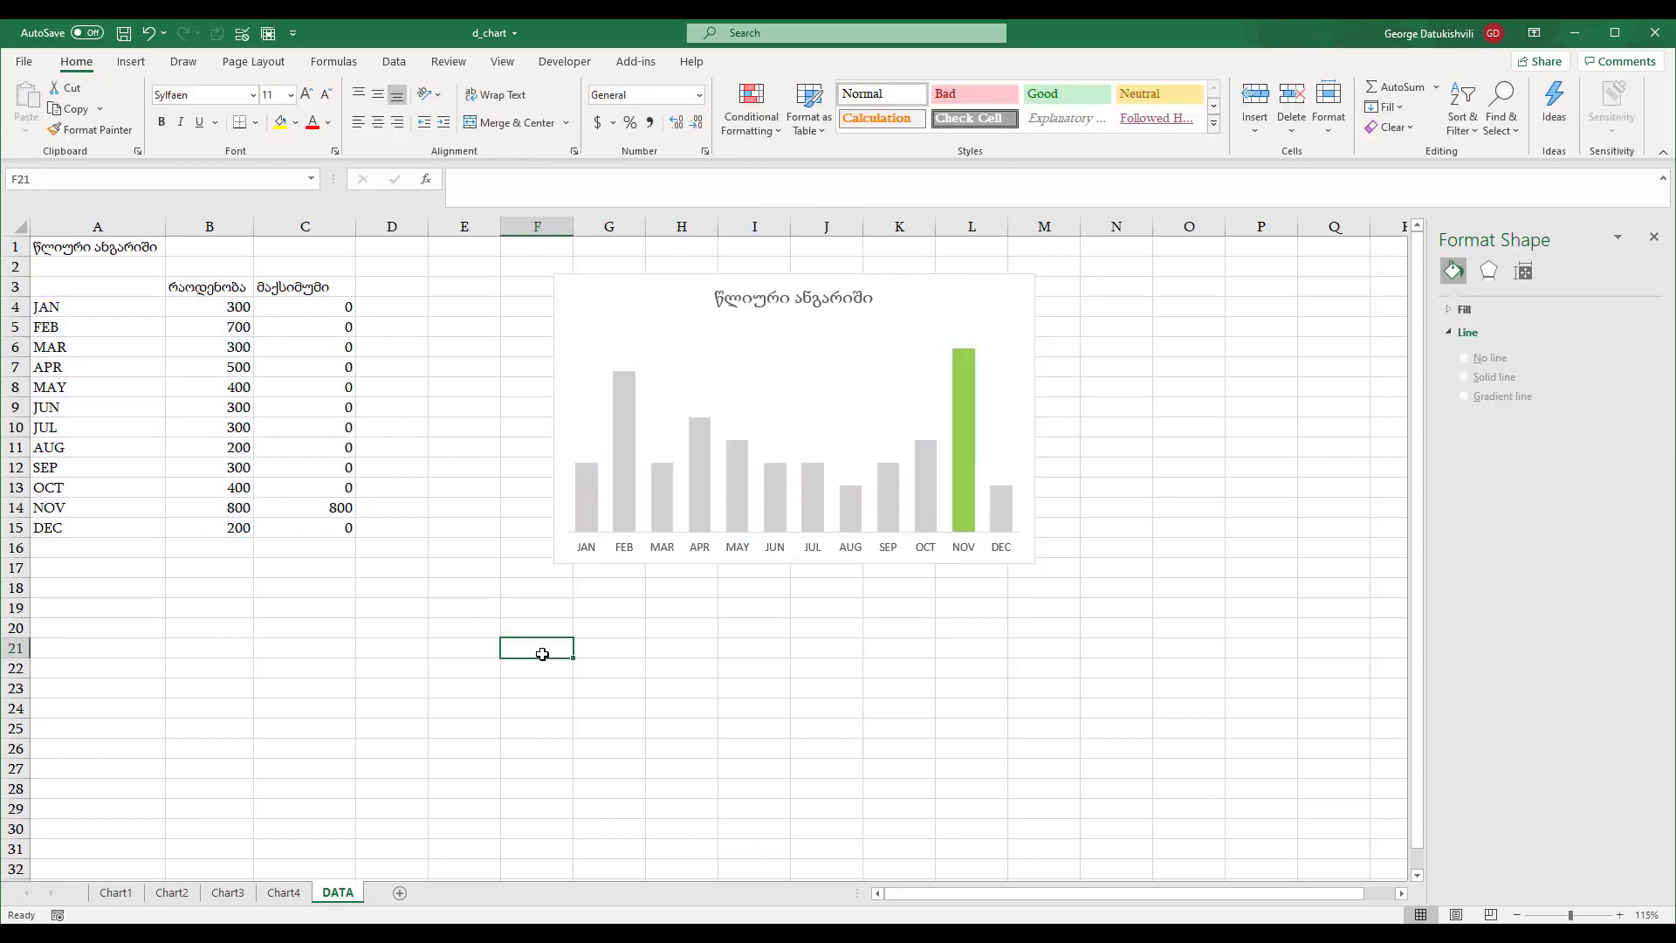
# - Duplicate the chart, place the copy beside the original starting near column M, and close the formatting pane
pyautogui.click(583, 352)
pyautogui.click(592, 307)
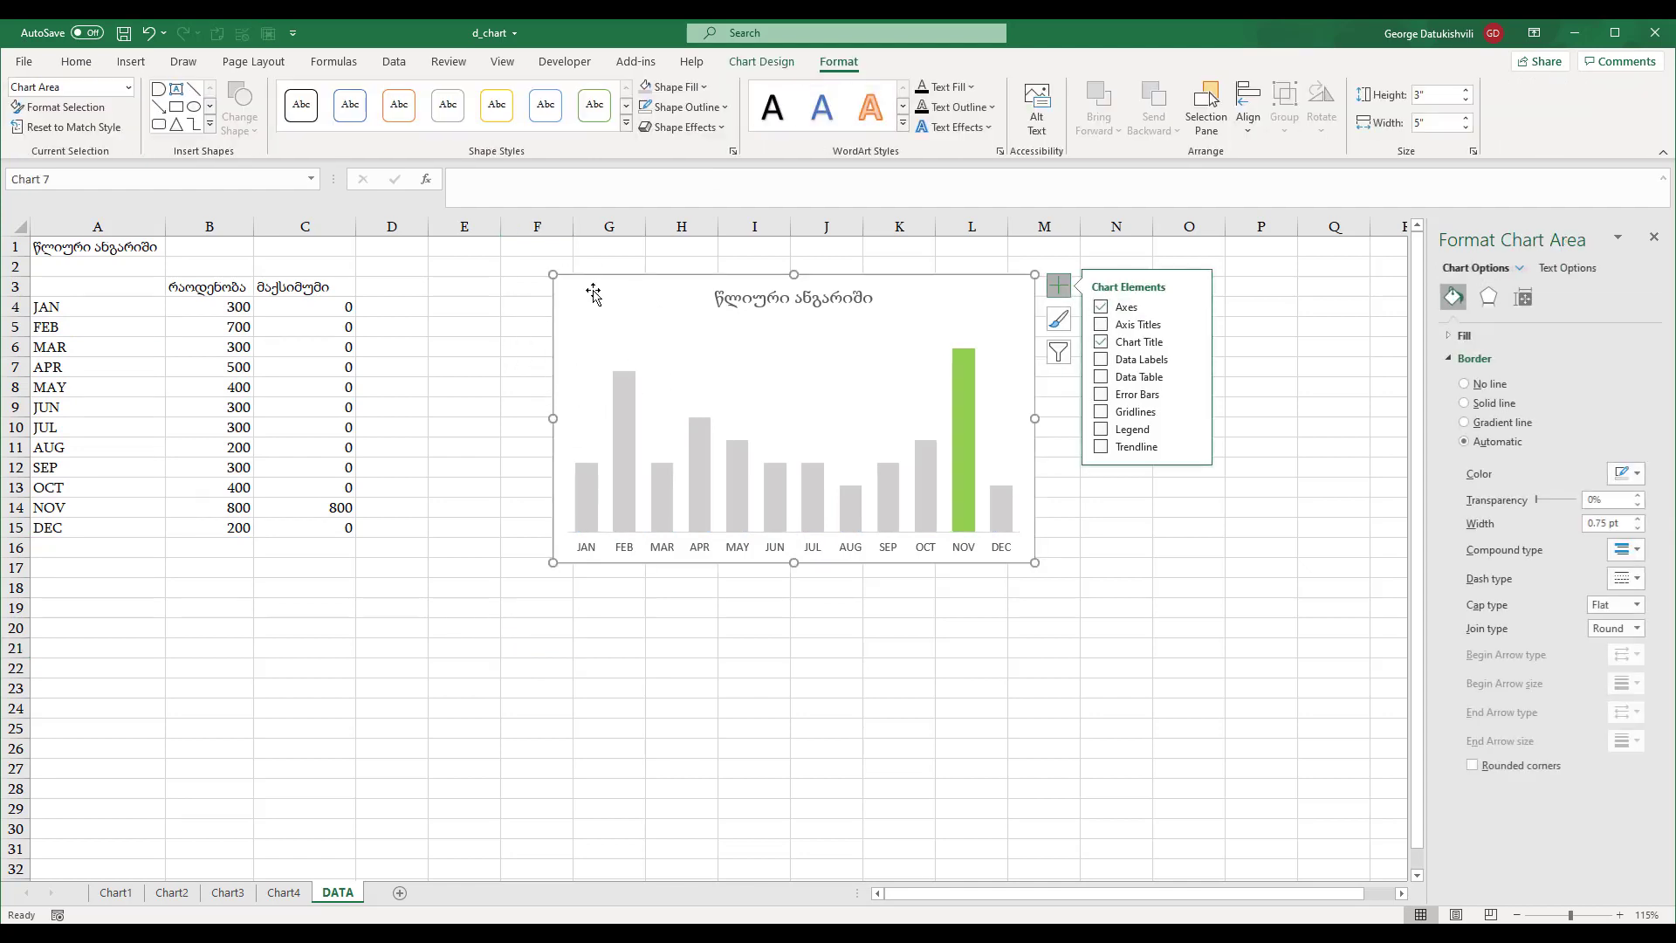
pyautogui.click(1254, 285)
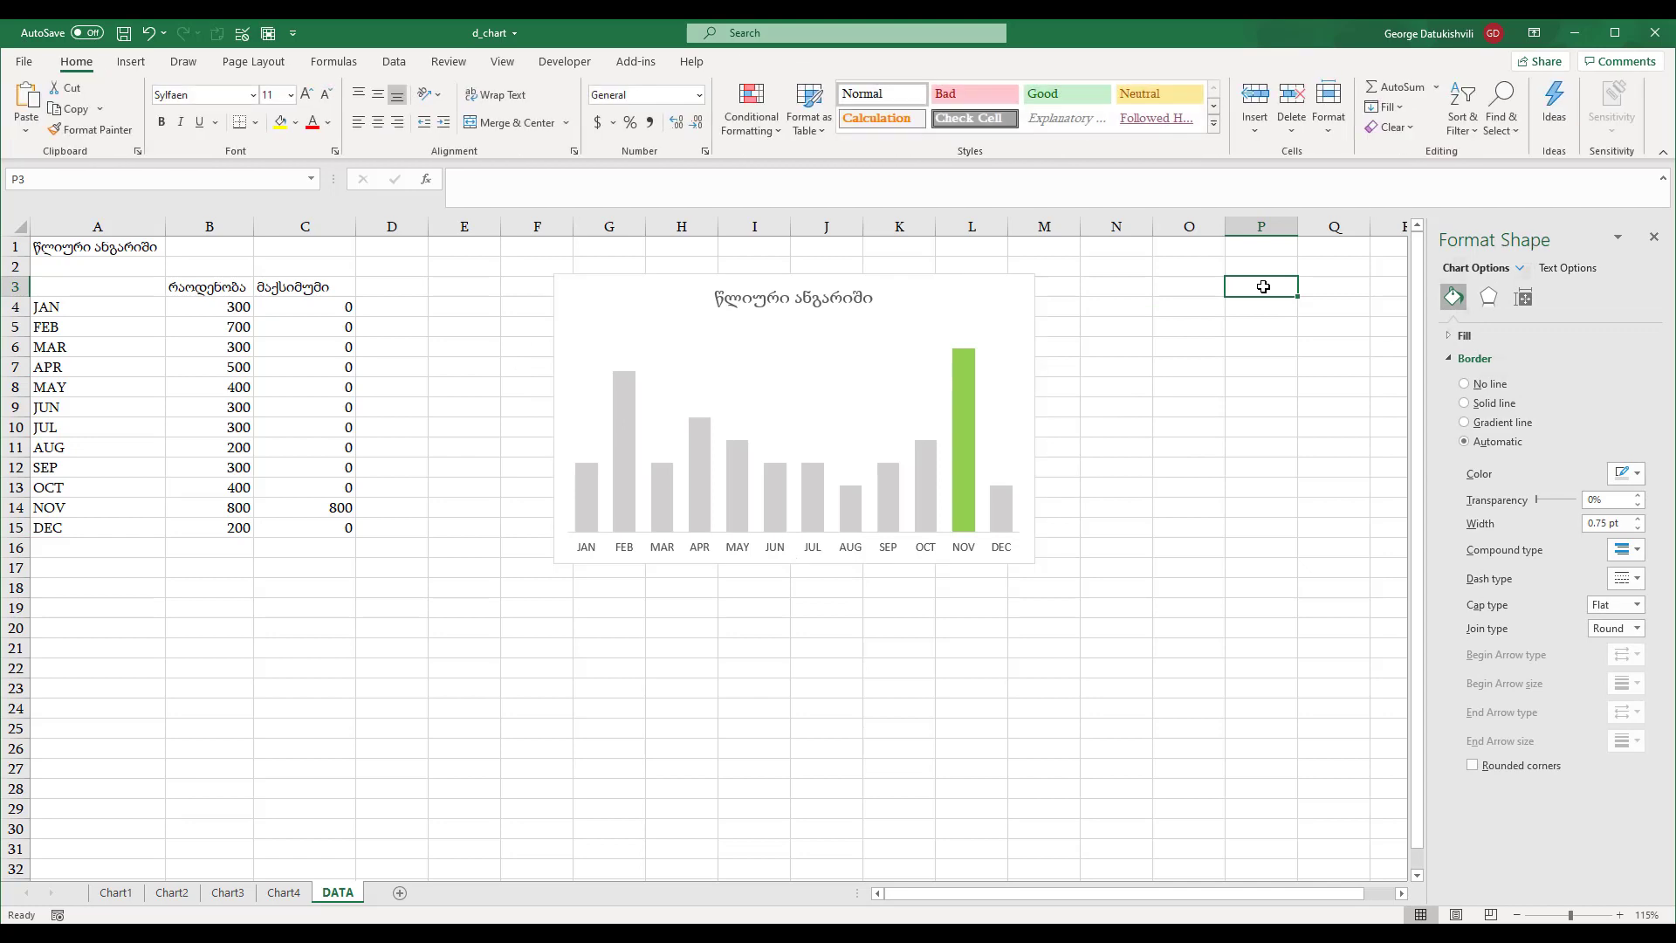
pyautogui.hotkey('ctrl', 'v')
pyautogui.moveTo(1253, 301); pyautogui.dragTo(1107, 297)
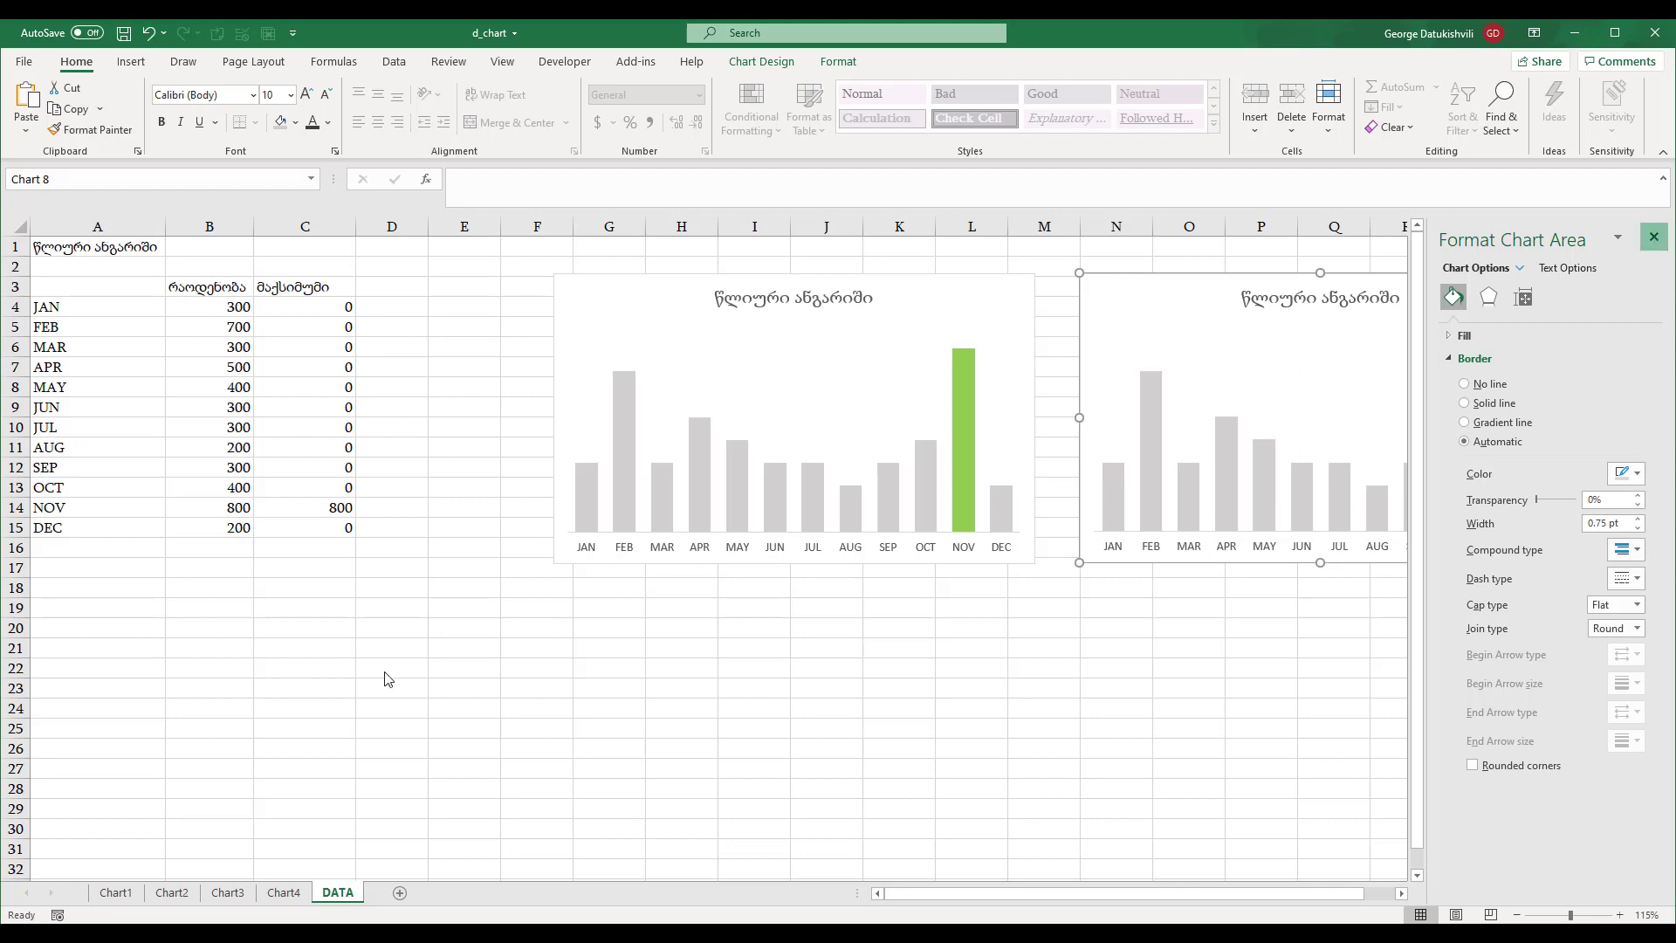
pyautogui.click(1655, 238)
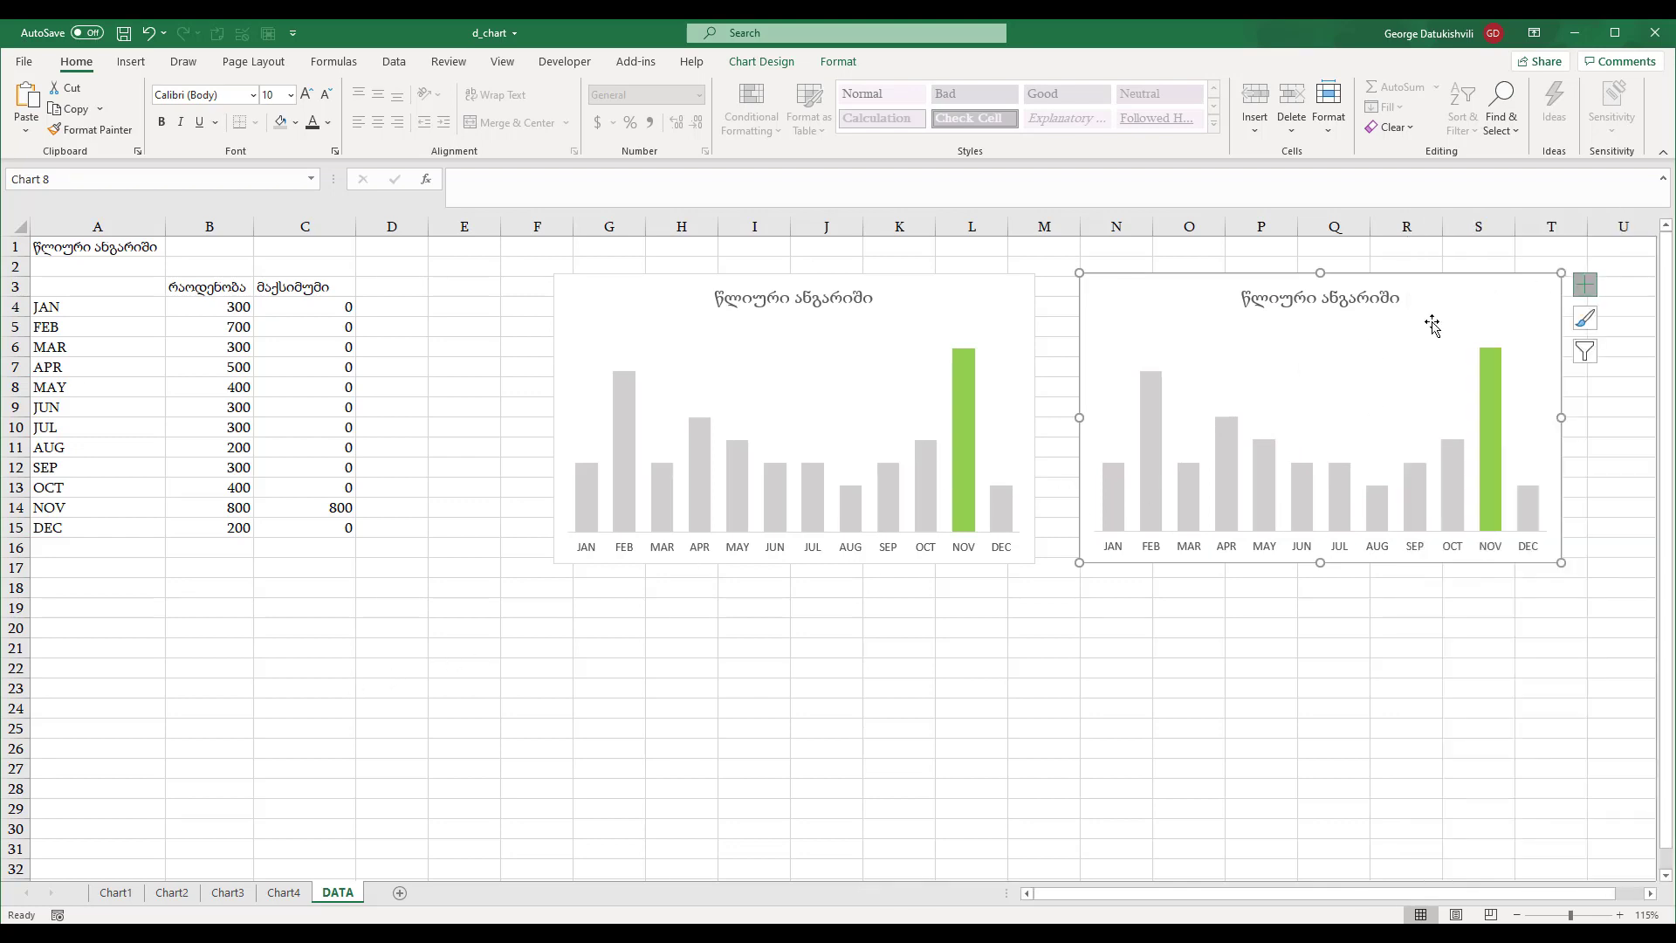
# - Draw a Flowchart: Delay shape about 0.44" by 0.44" below the data table, around cell B20
pyautogui.click(149, 627)
pyautogui.click(131, 62)
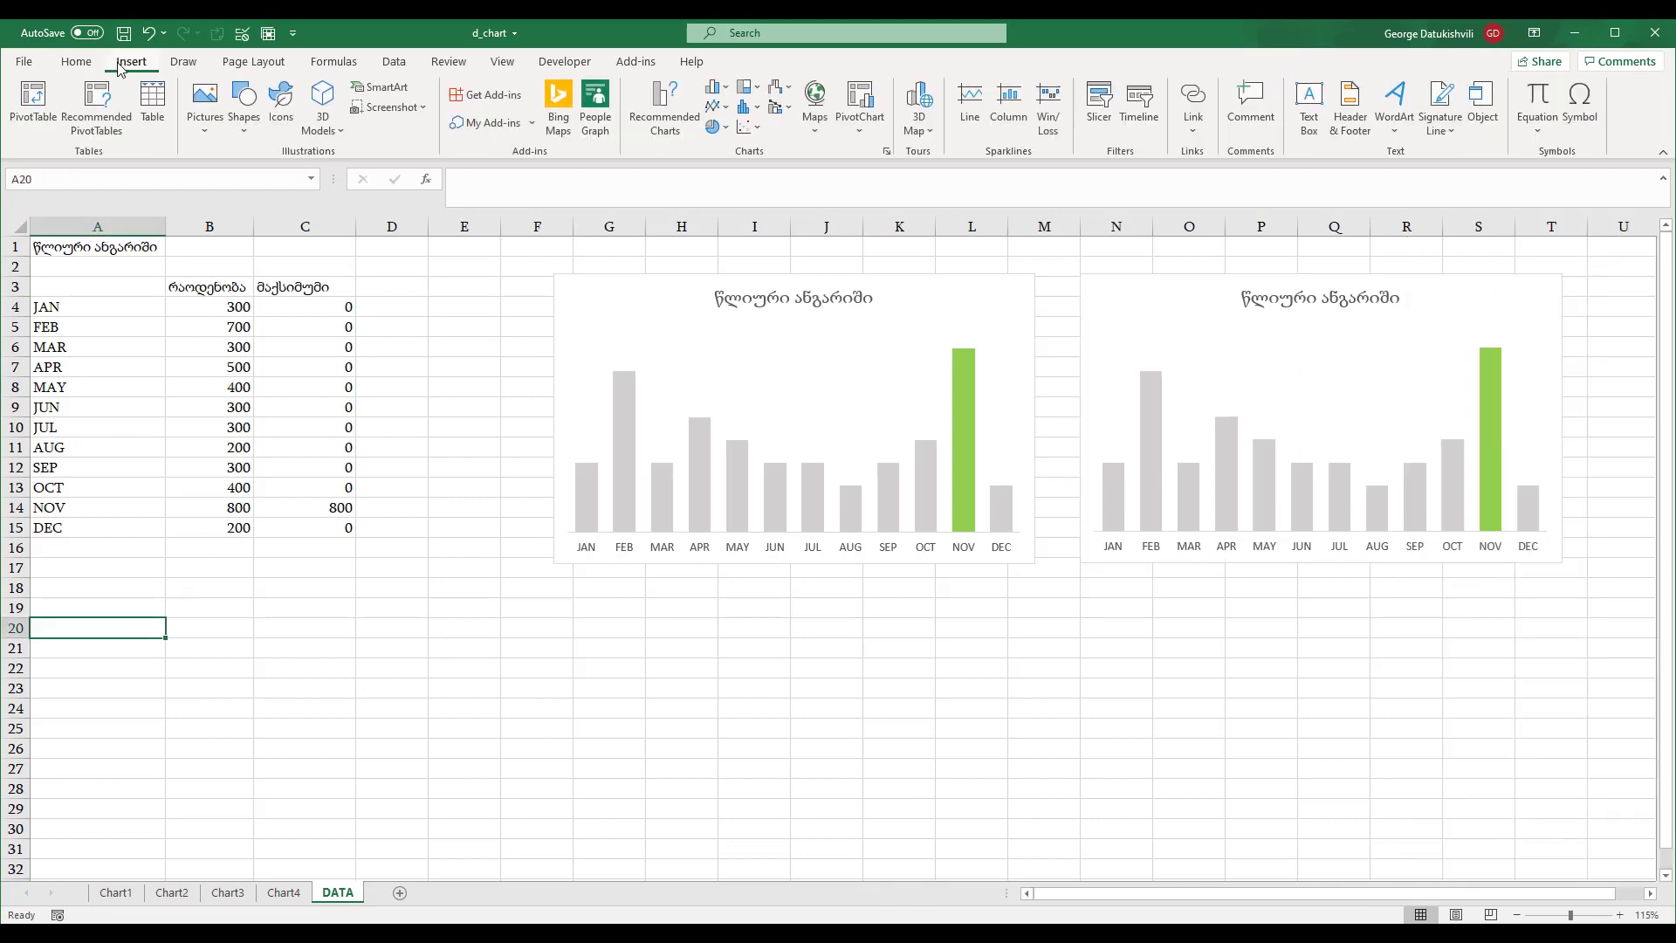
pyautogui.click(244, 113)
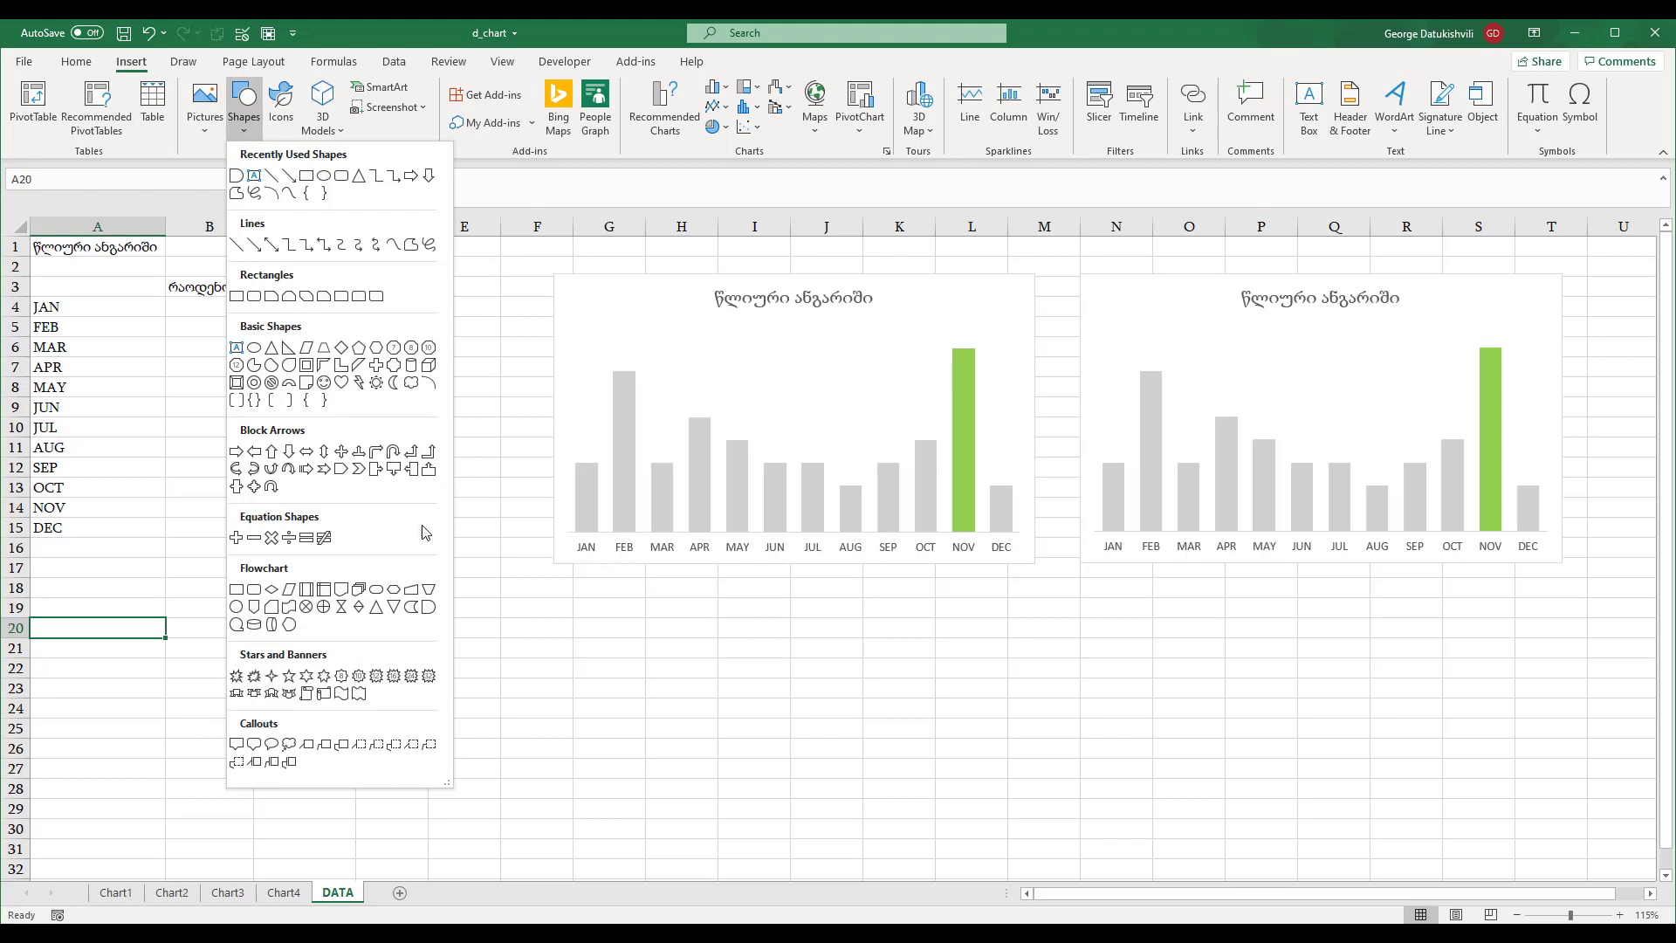
pyautogui.click(429, 608)
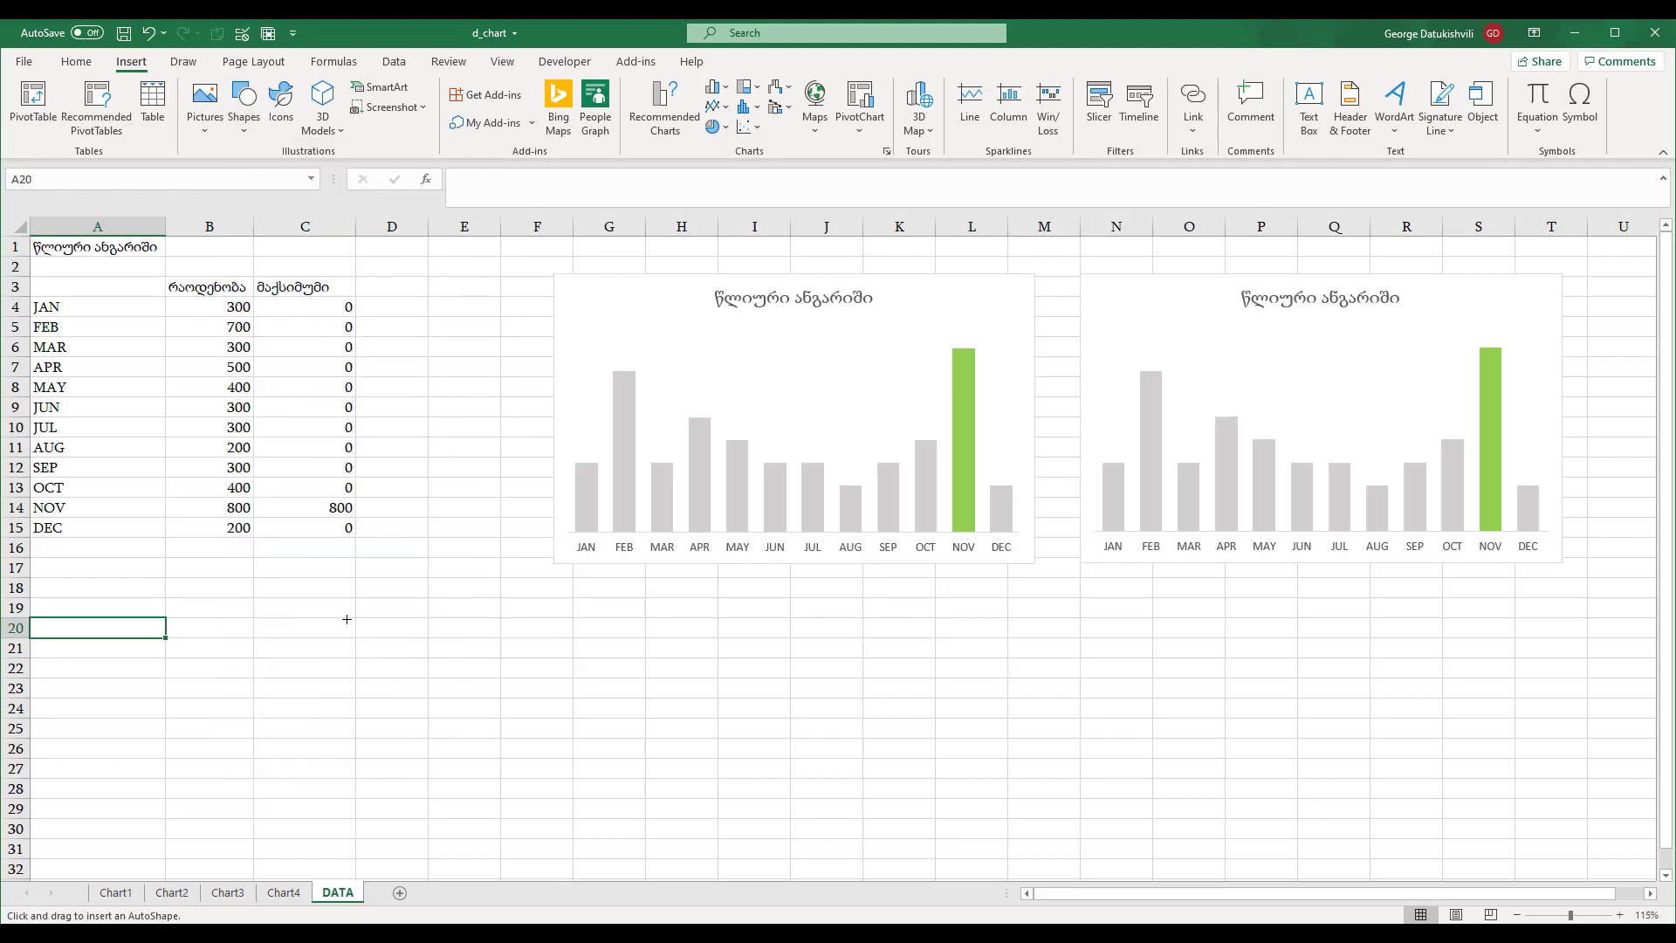
pyautogui.moveTo(204, 616); pyautogui.dragTo(249, 644)
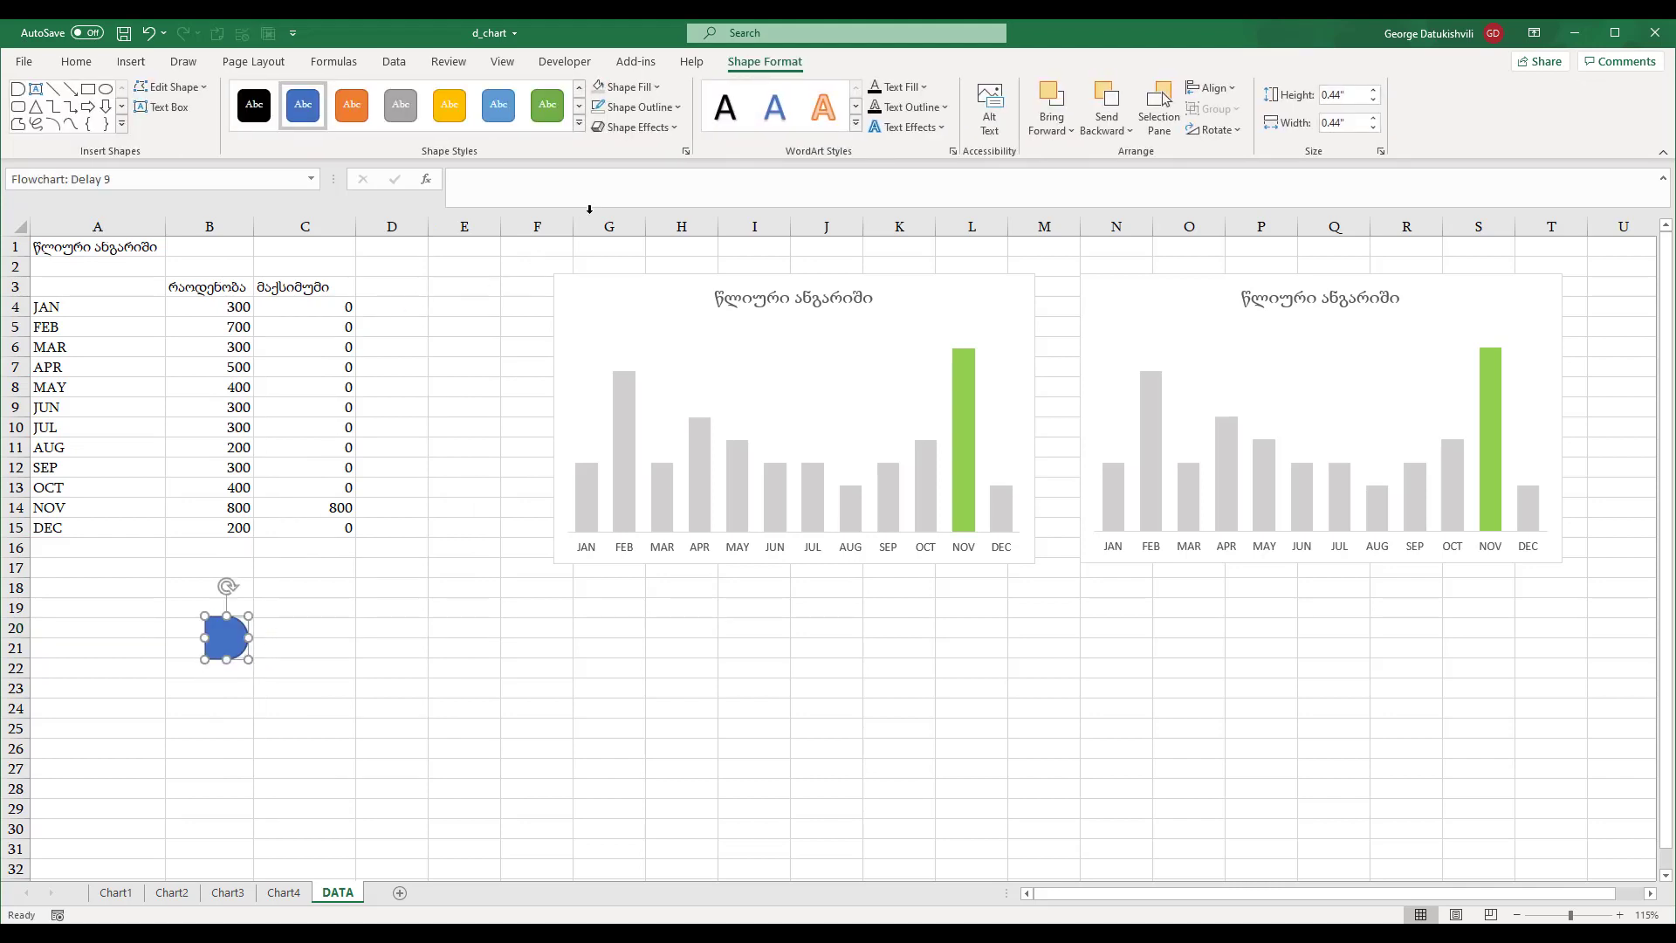
# - Remove the Delay shape's outline and fill it with the same light gray as the chart columns
pyautogui.click(630, 107)
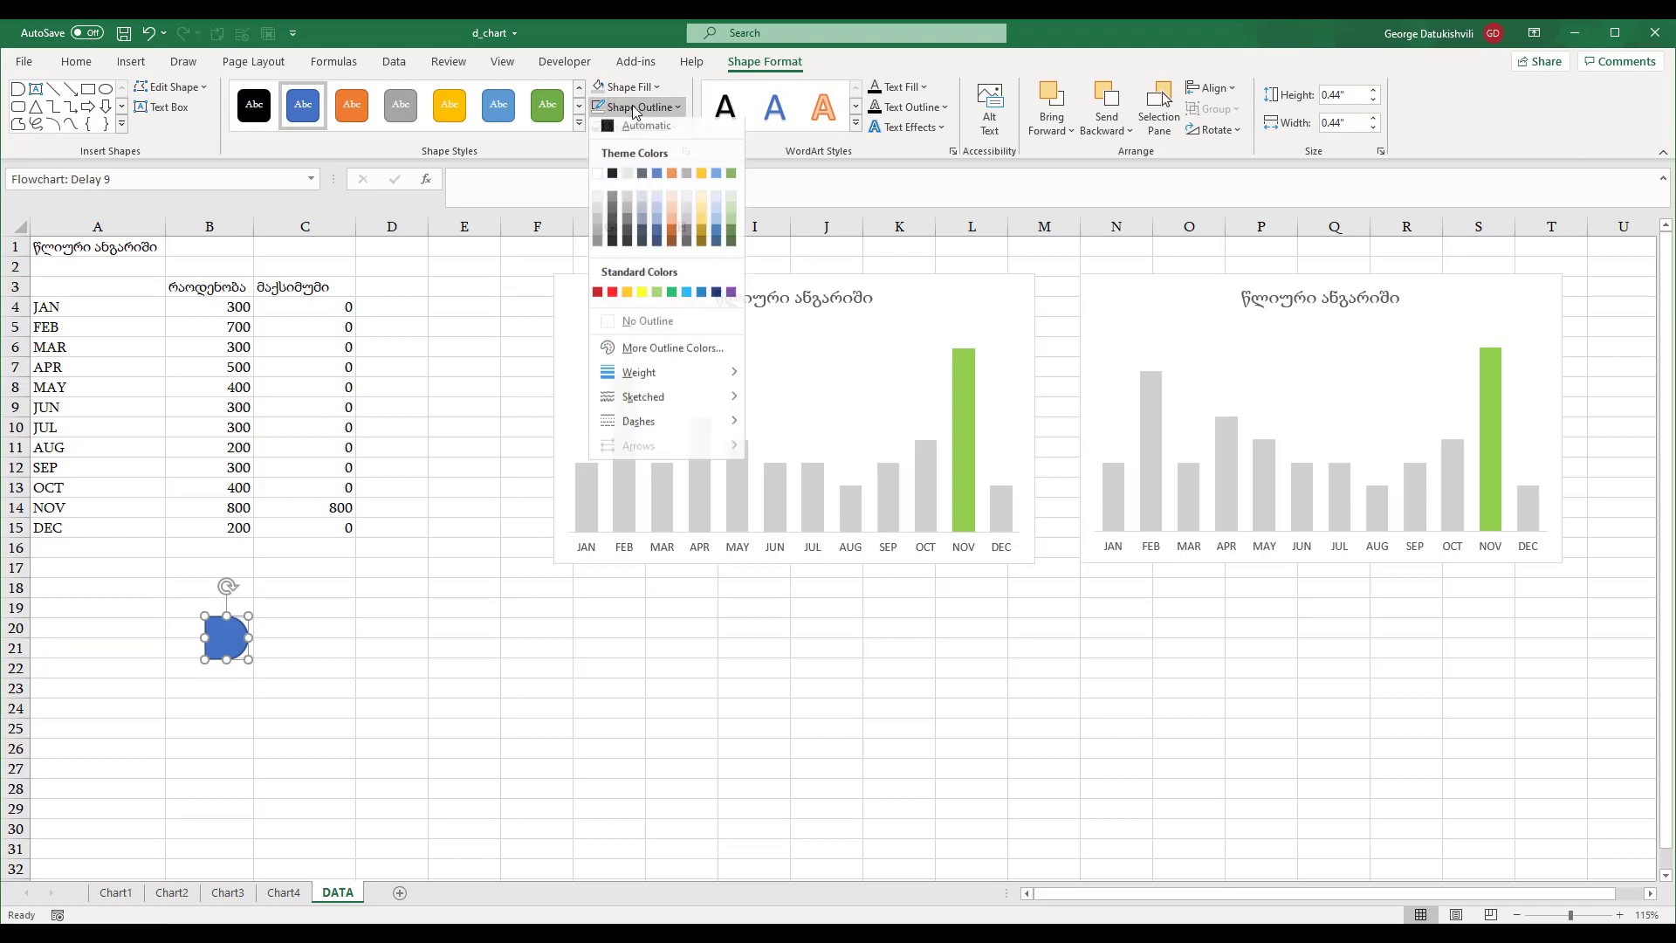
pyautogui.click(637, 328)
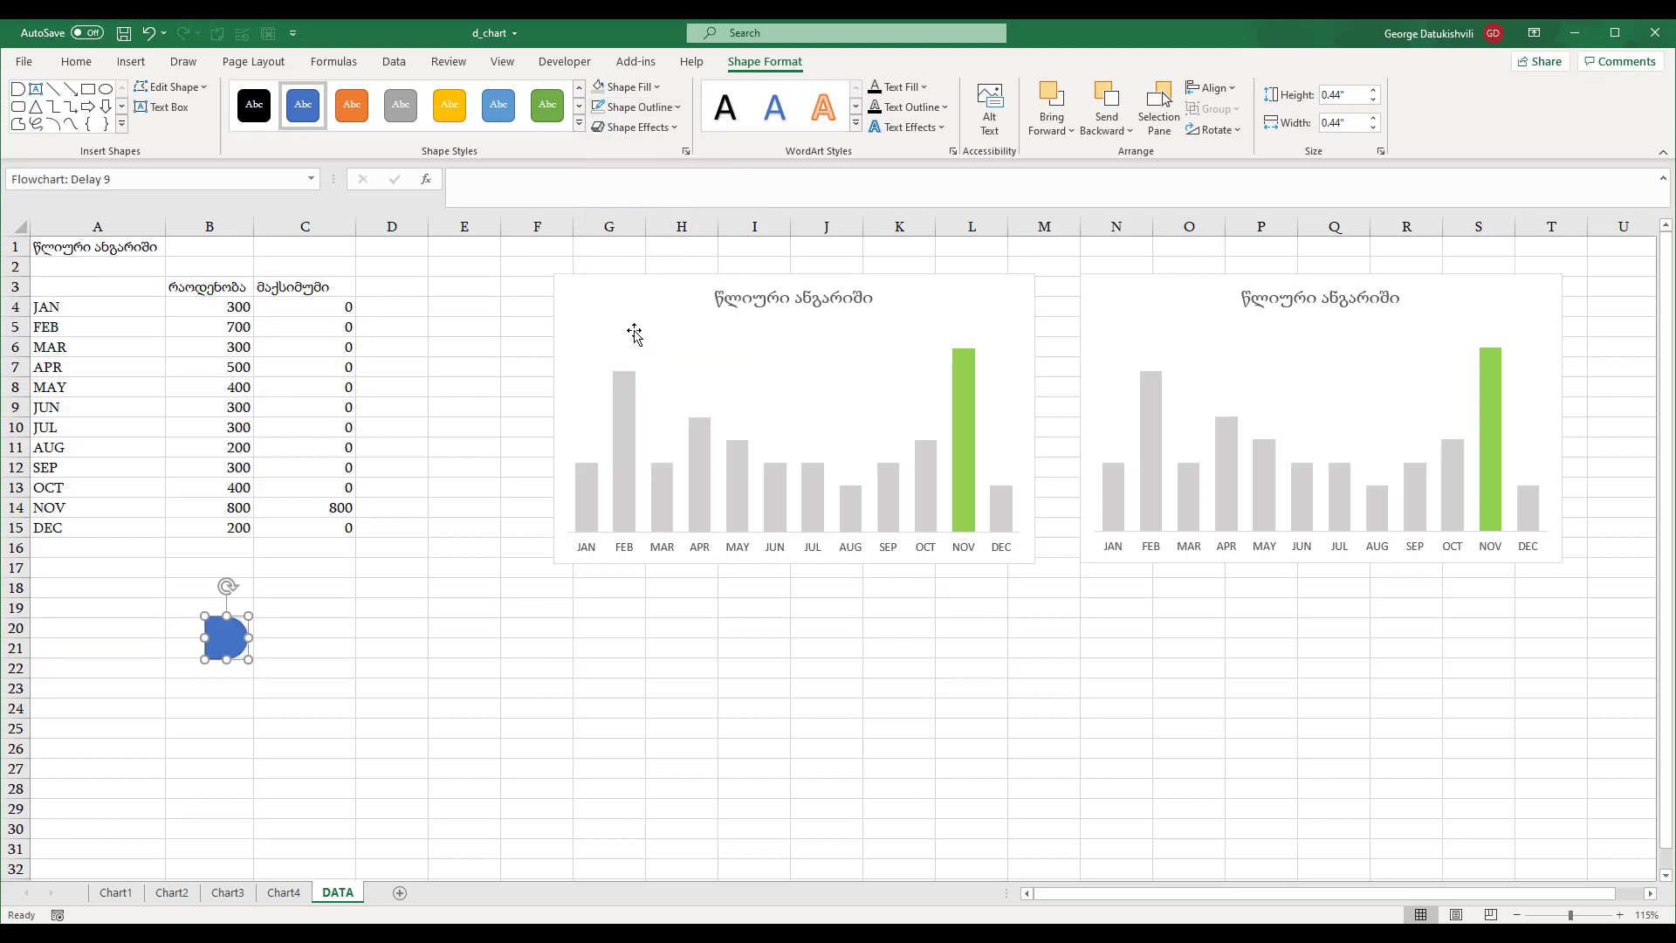
pyautogui.click(600, 89)
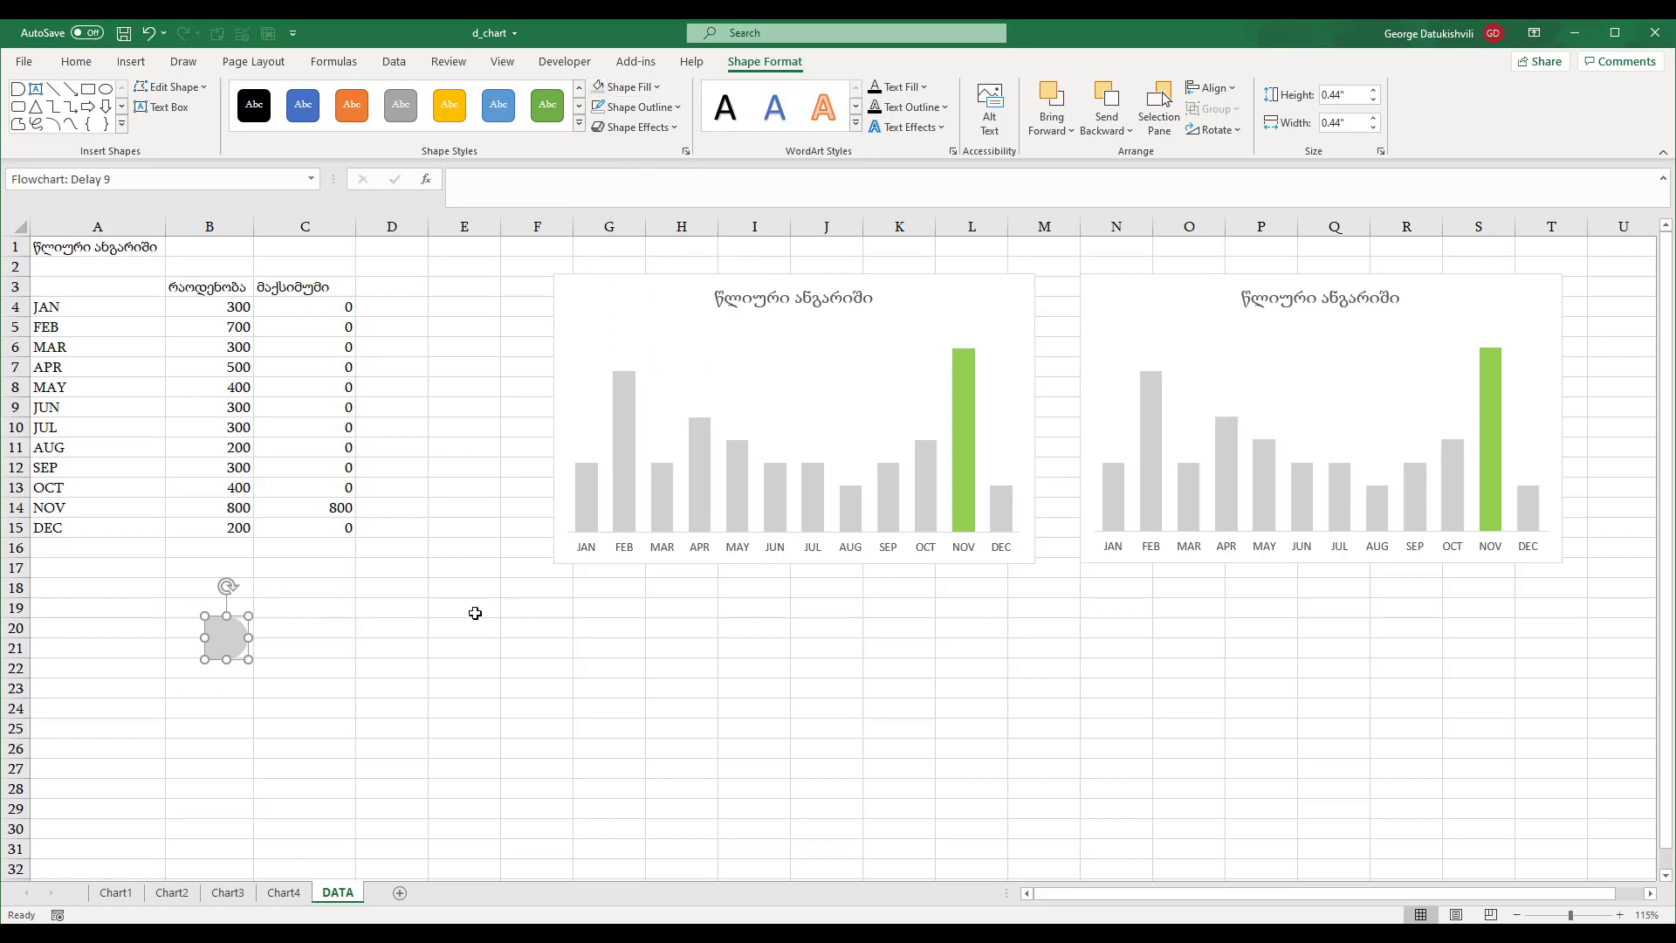
# - Duplicate the gray Delay shape, place the copy beside it in column C, and fill the copy with light green
pyautogui.hotkey('ctrl', 'c')
pyautogui.click(297, 627)
pyautogui.hotkey('ctrl', 'v')
pyautogui.moveTo(275, 643); pyautogui.dragTo(291, 640)
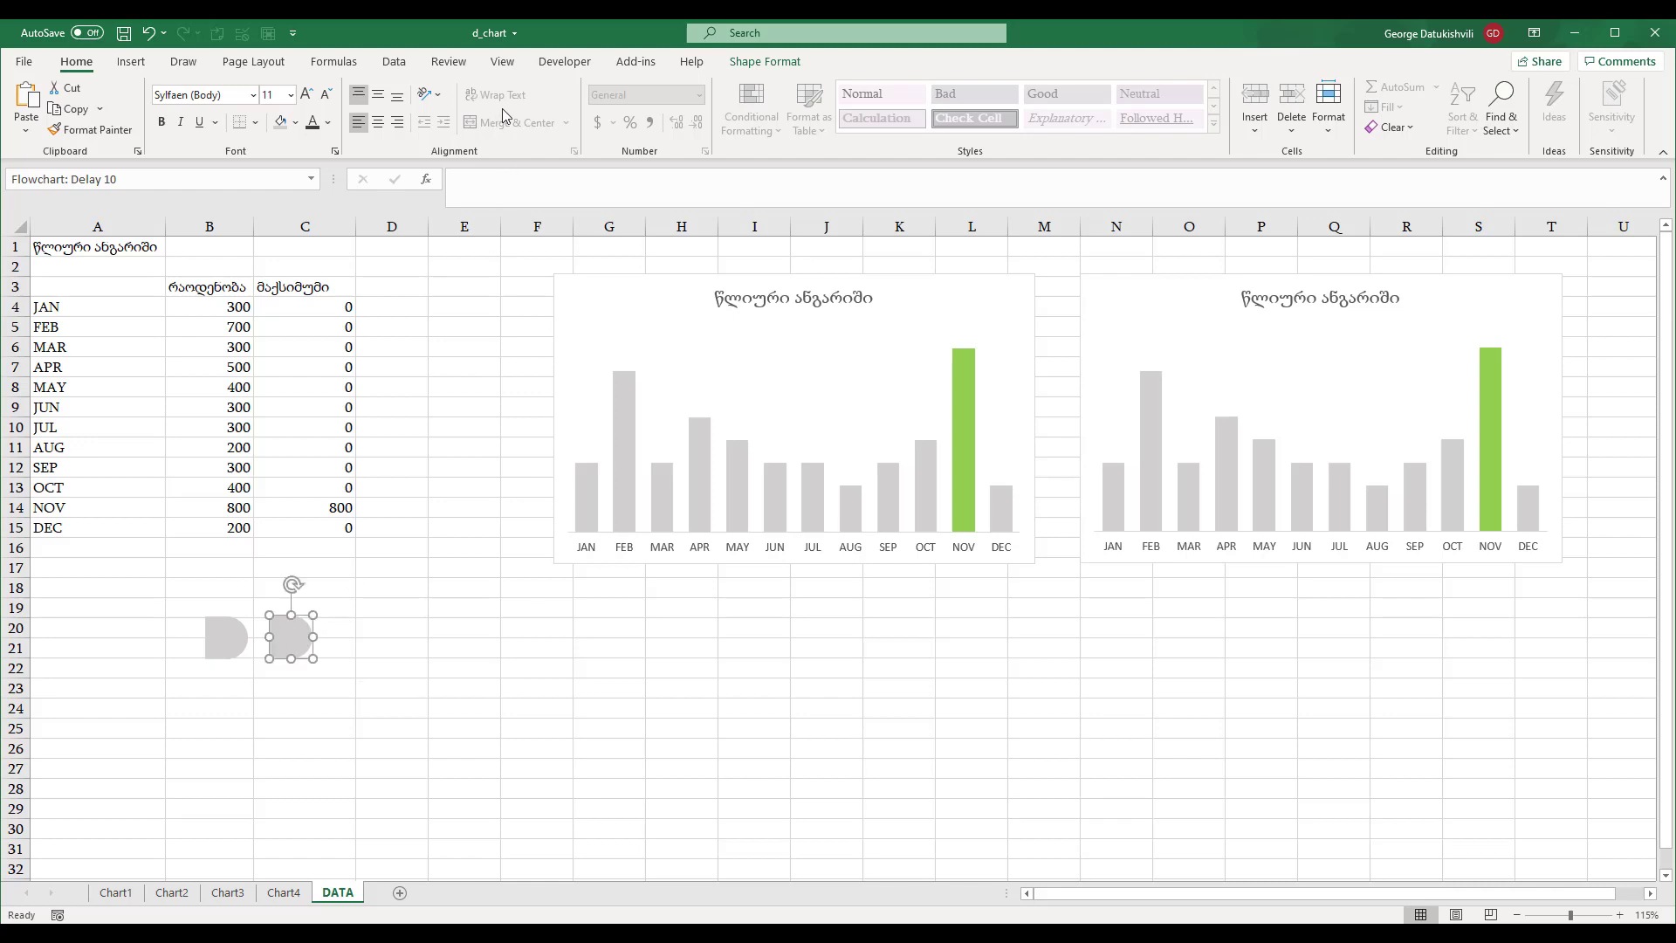
pyautogui.click(296, 122)
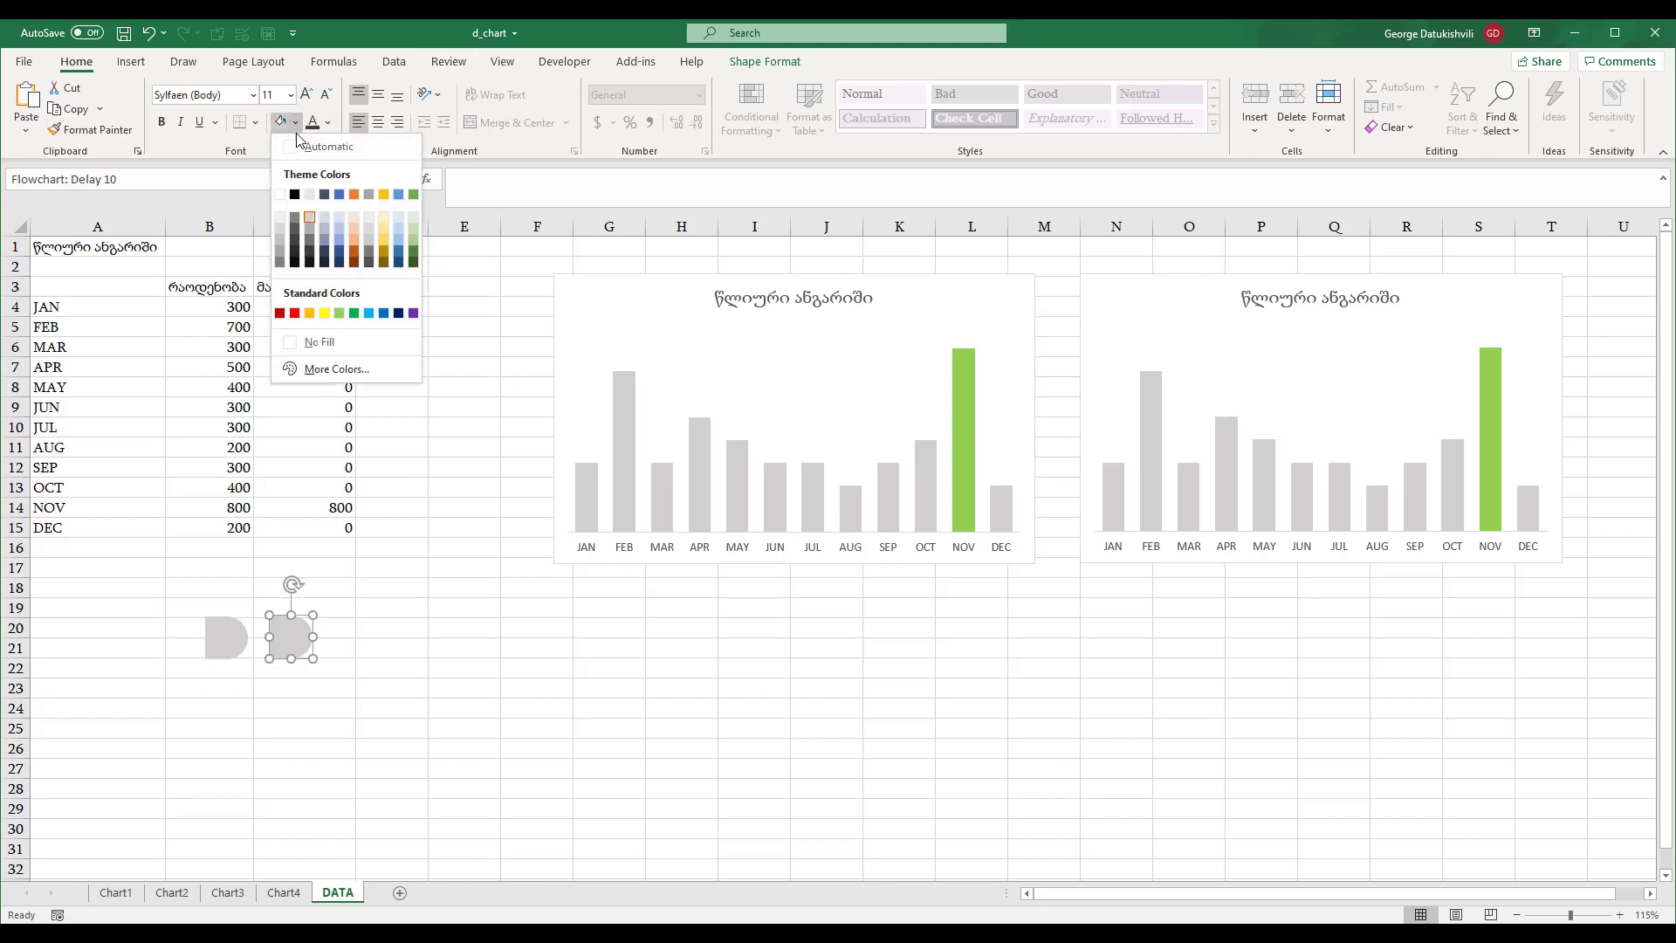
pyautogui.click(338, 313)
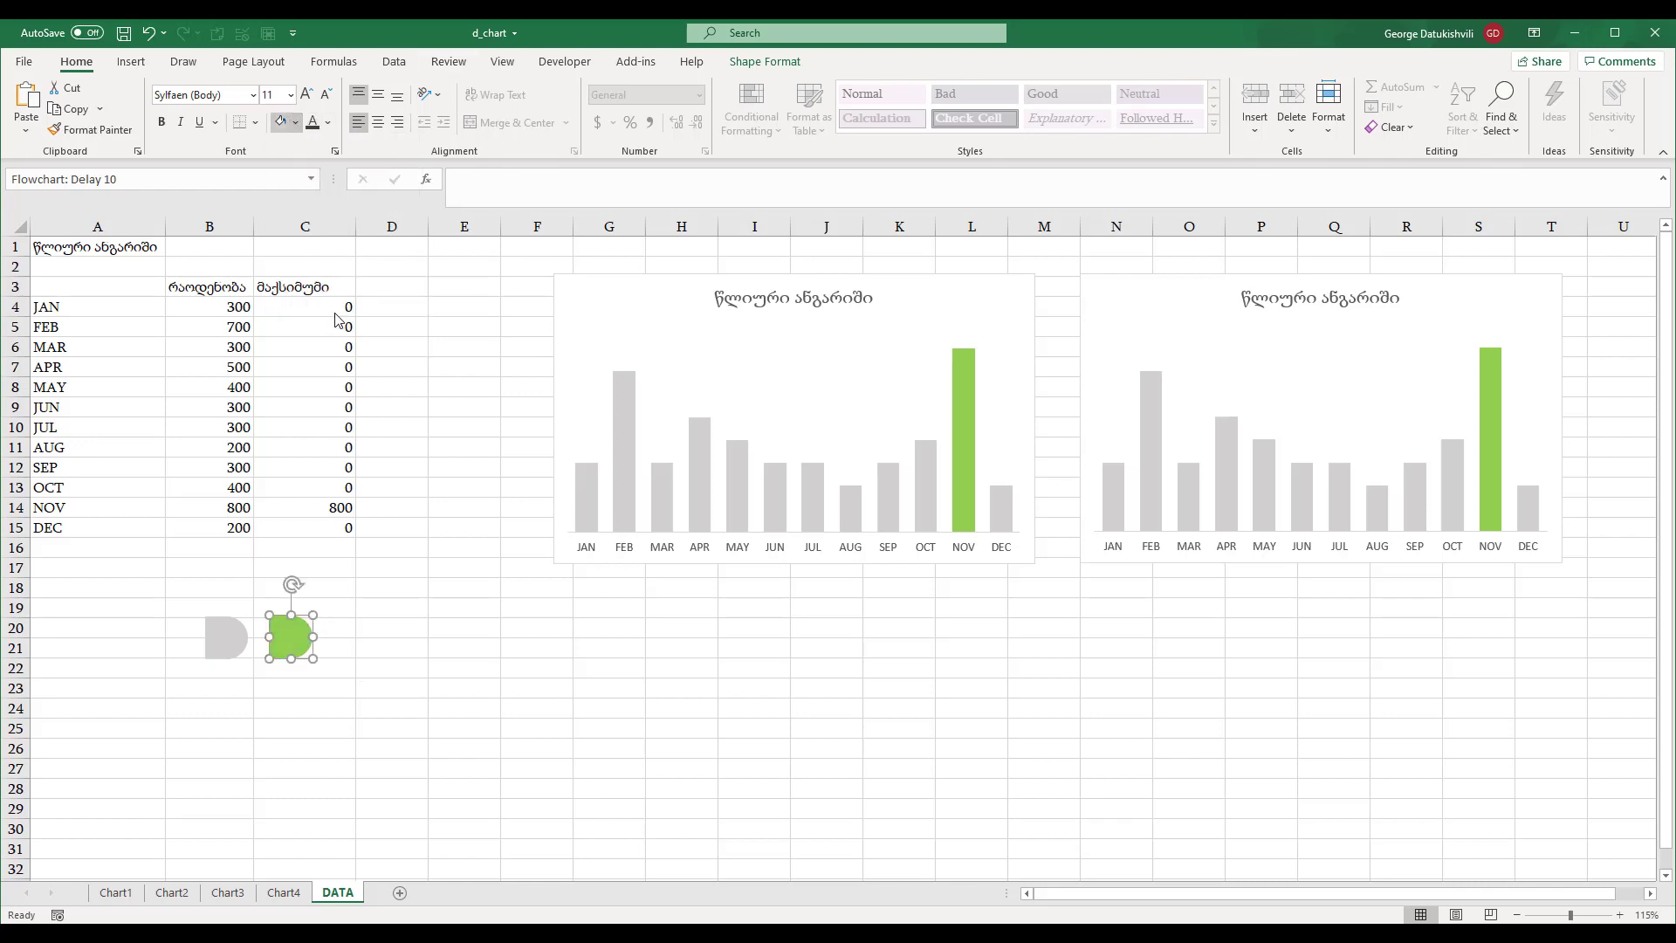
# - Rotate both Delay shapes 90° counterclockwise so their rounded ends face up
pyautogui.moveTo(294, 581); pyautogui.dragTo(175, 638)
pyautogui.click(224, 636)
pyautogui.click(256, 680)
# - Copy the gray rounded shape and paste it onto the quantity series of the original chart
pyautogui.click(228, 647)
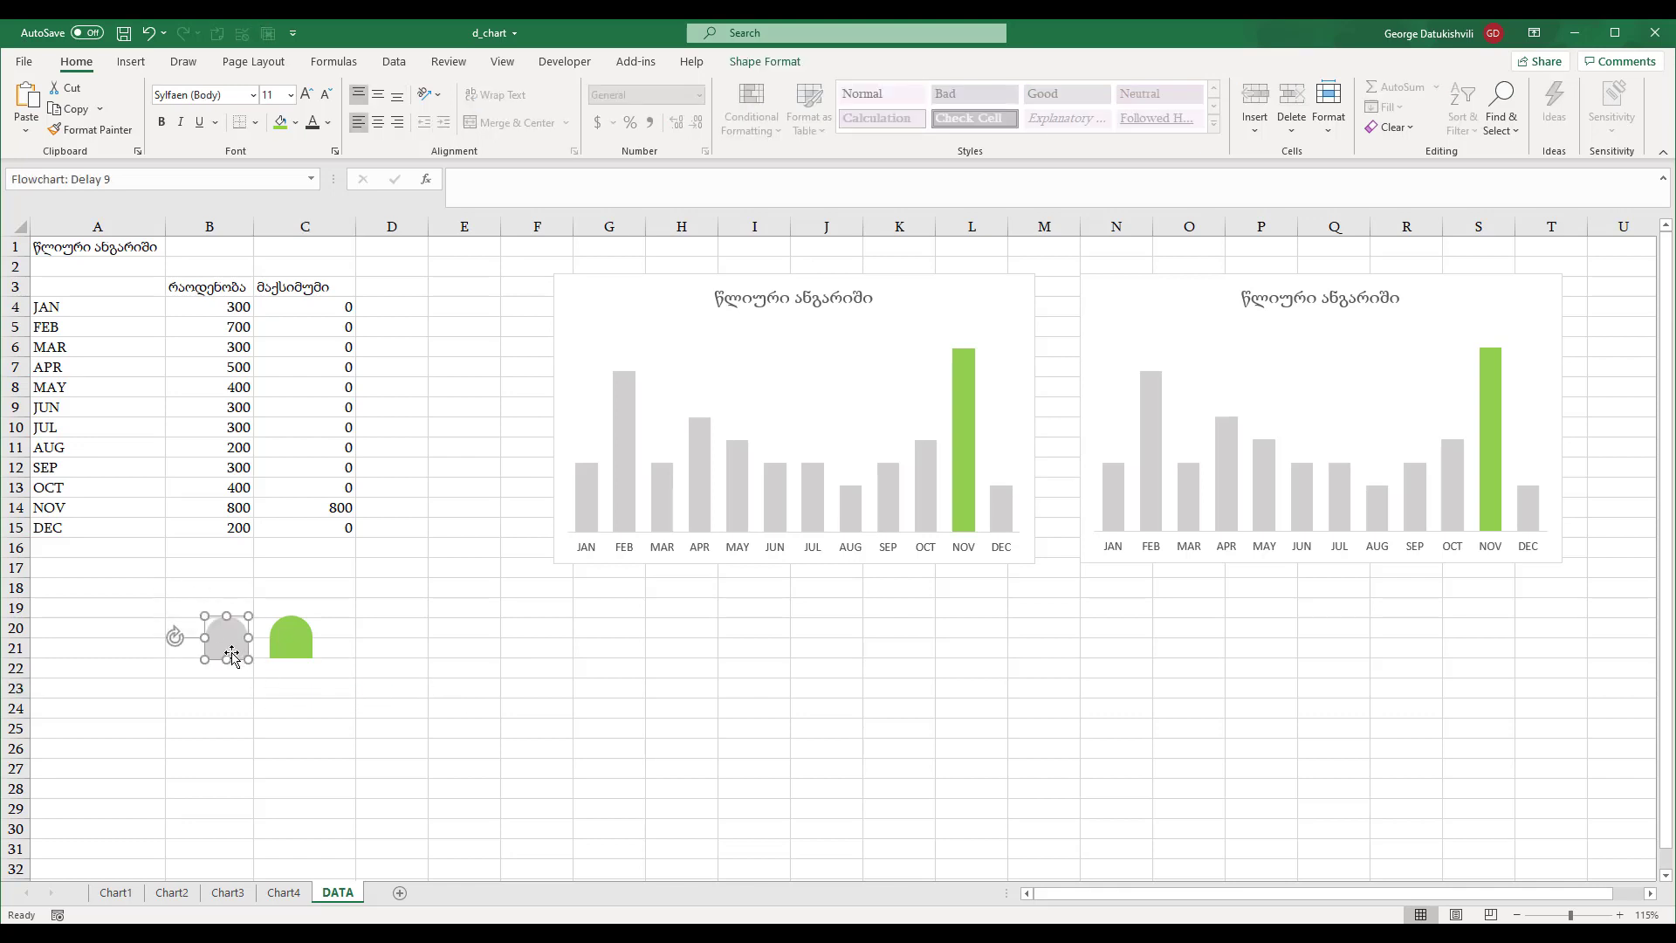
pyautogui.click(630, 448)
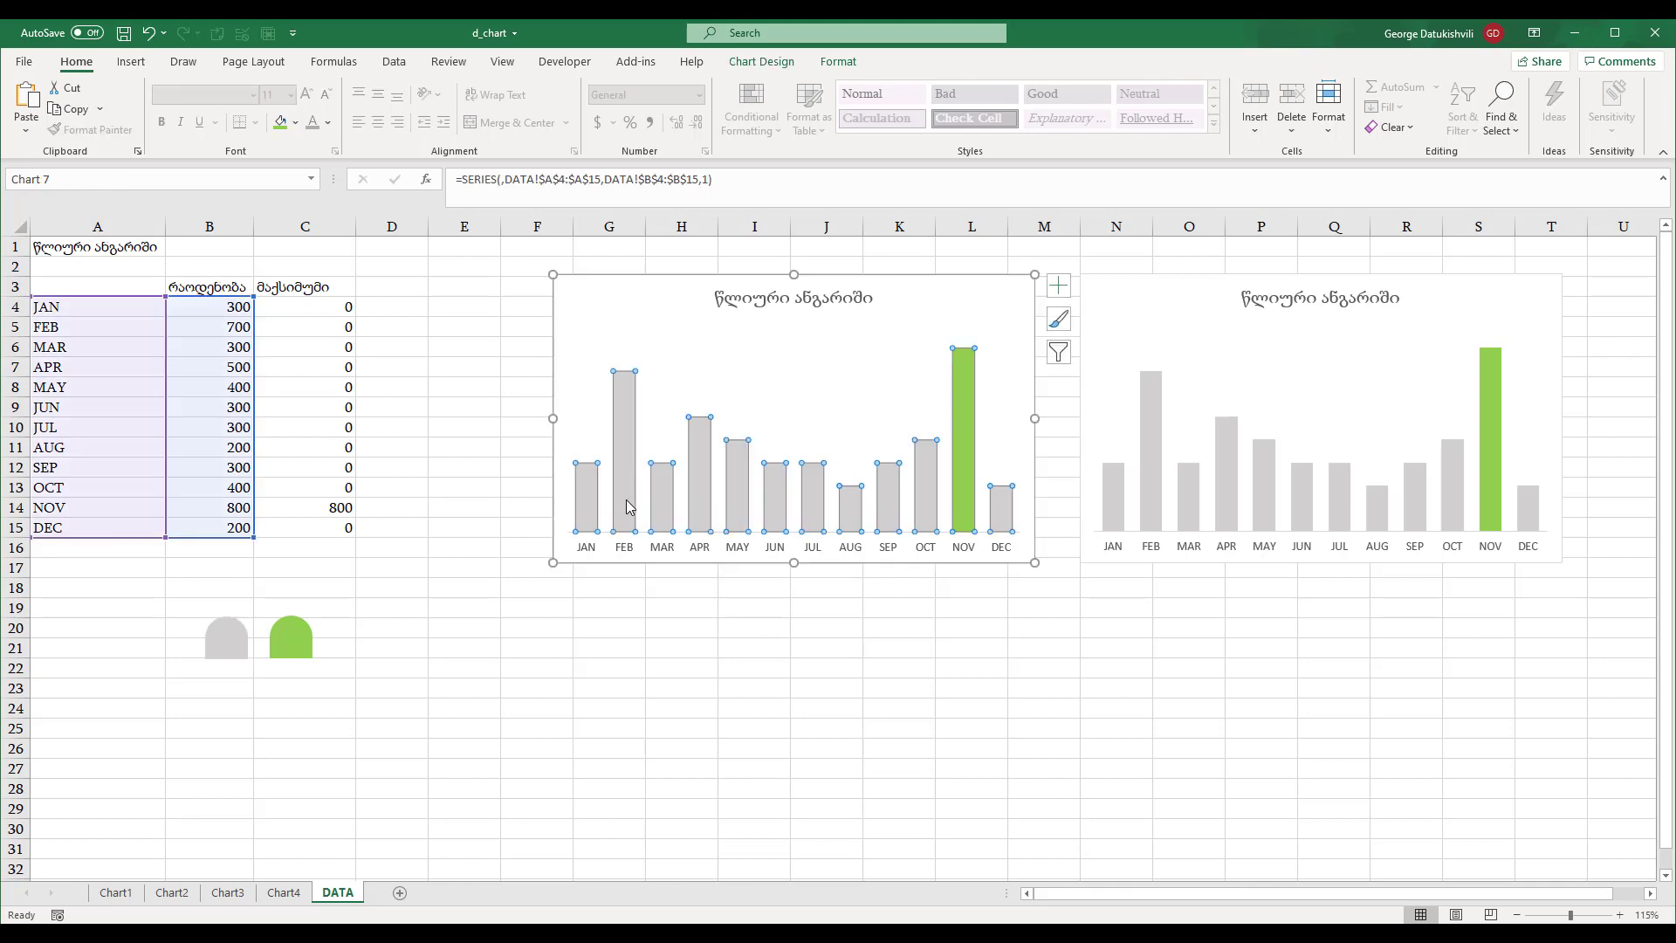
pyautogui.hotkey('ctrl', 'v')
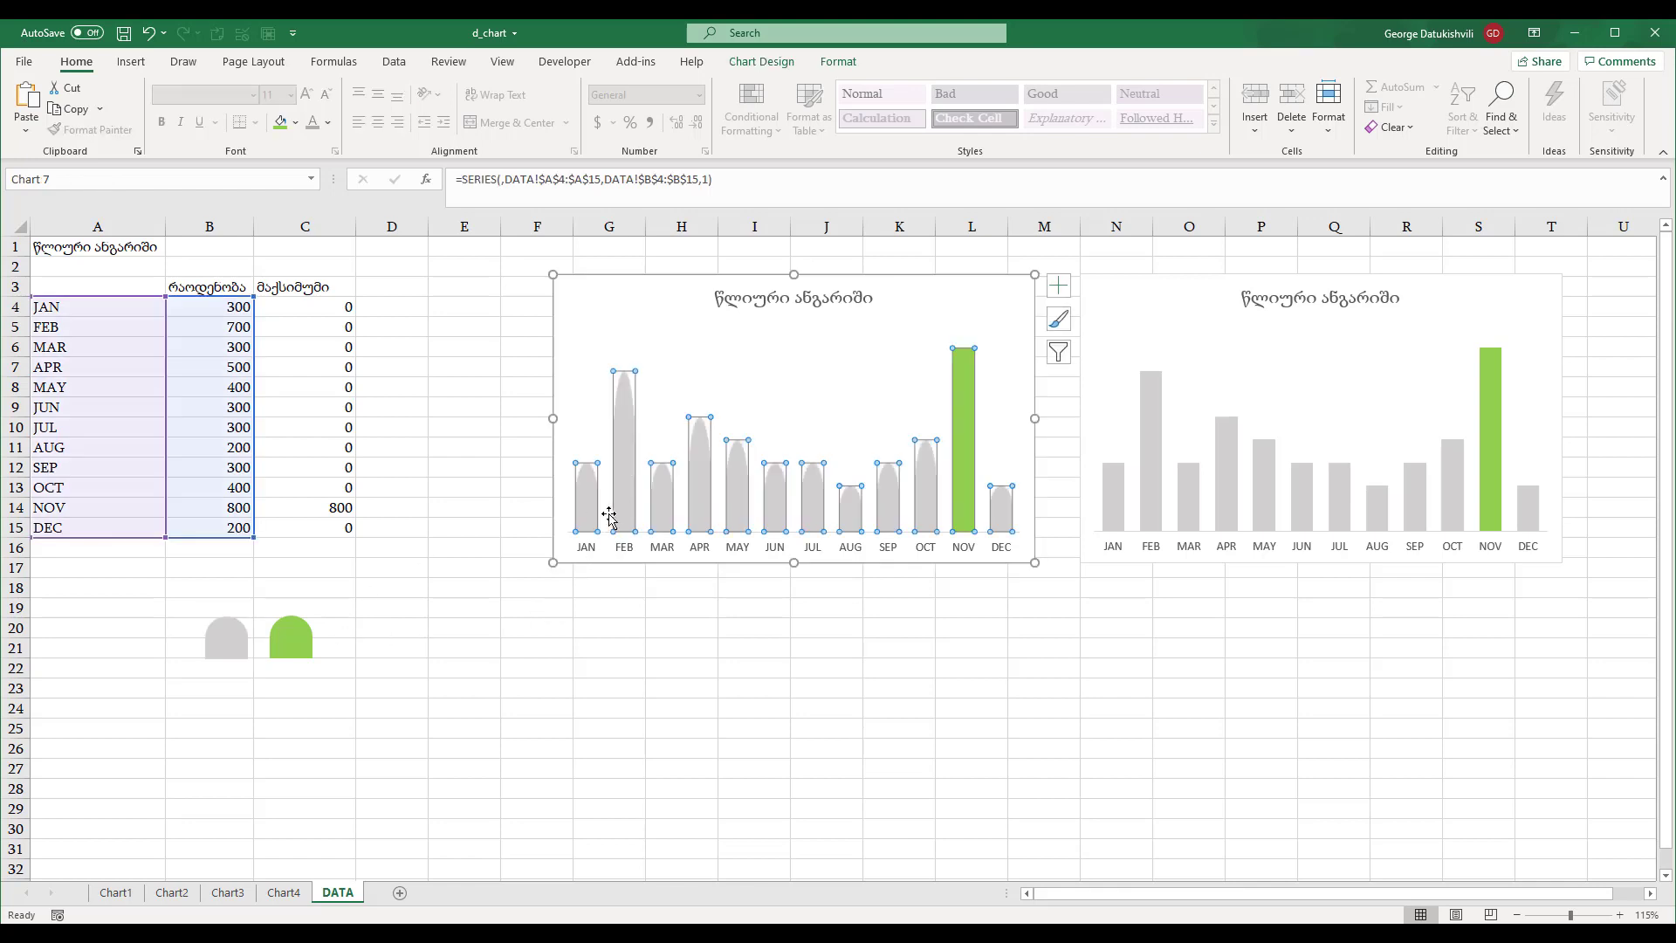
# - Copy the green rounded shape and paste it onto the მაქსიმუმი series of the original chart
pyautogui.click(298, 645)
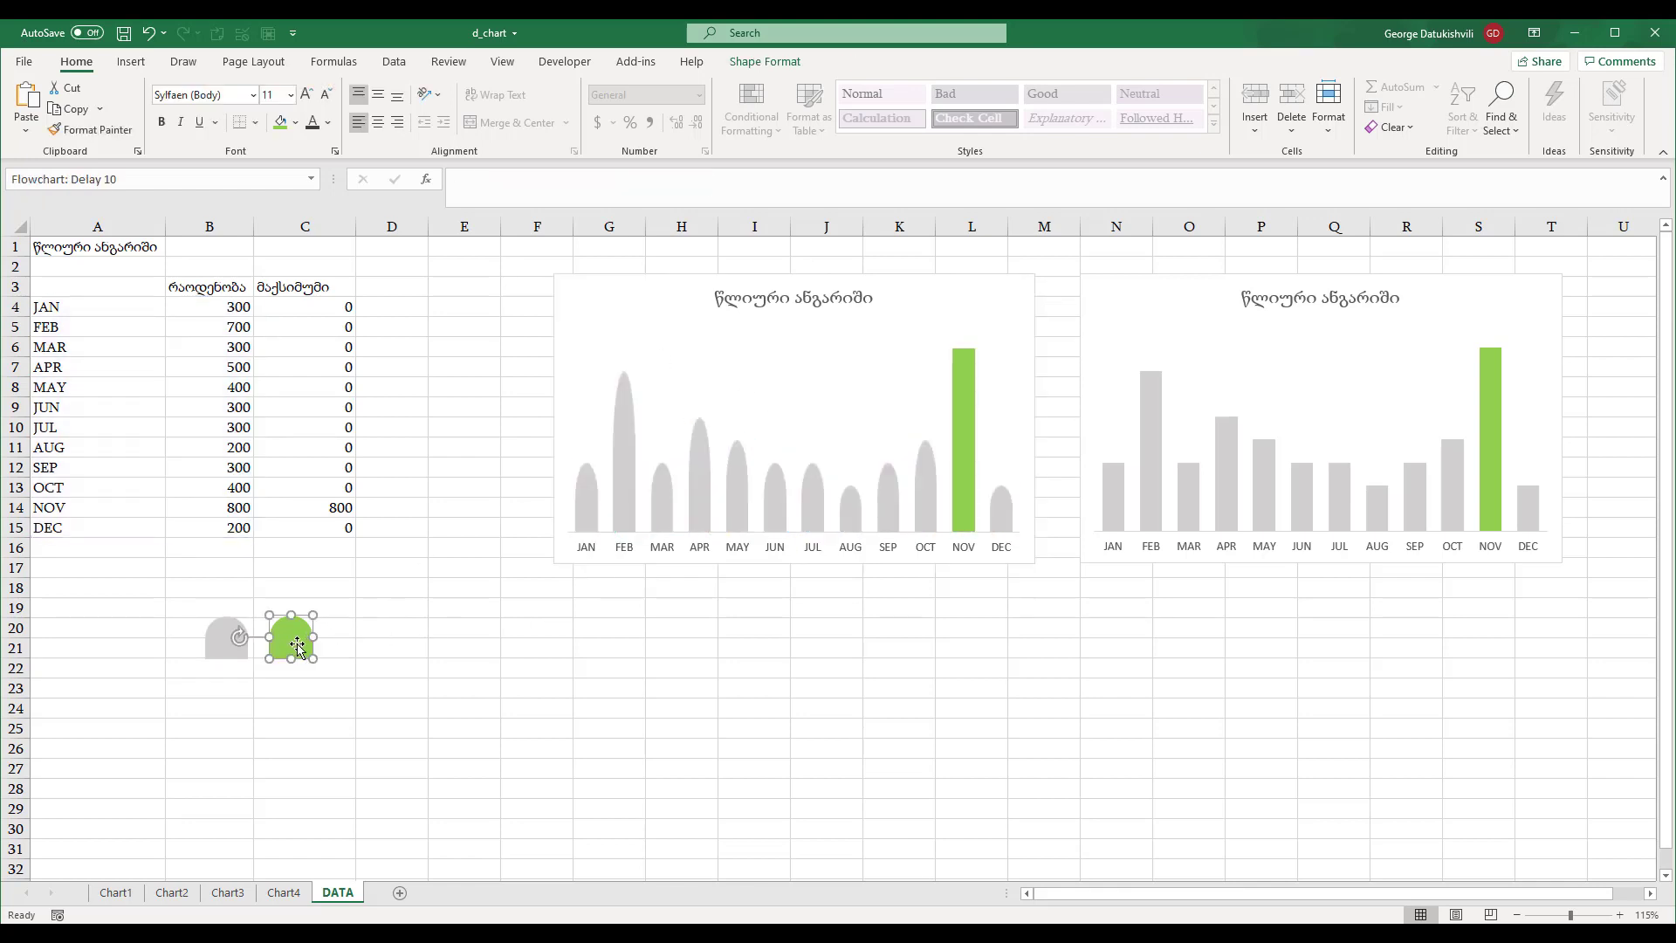
pyautogui.click(966, 374)
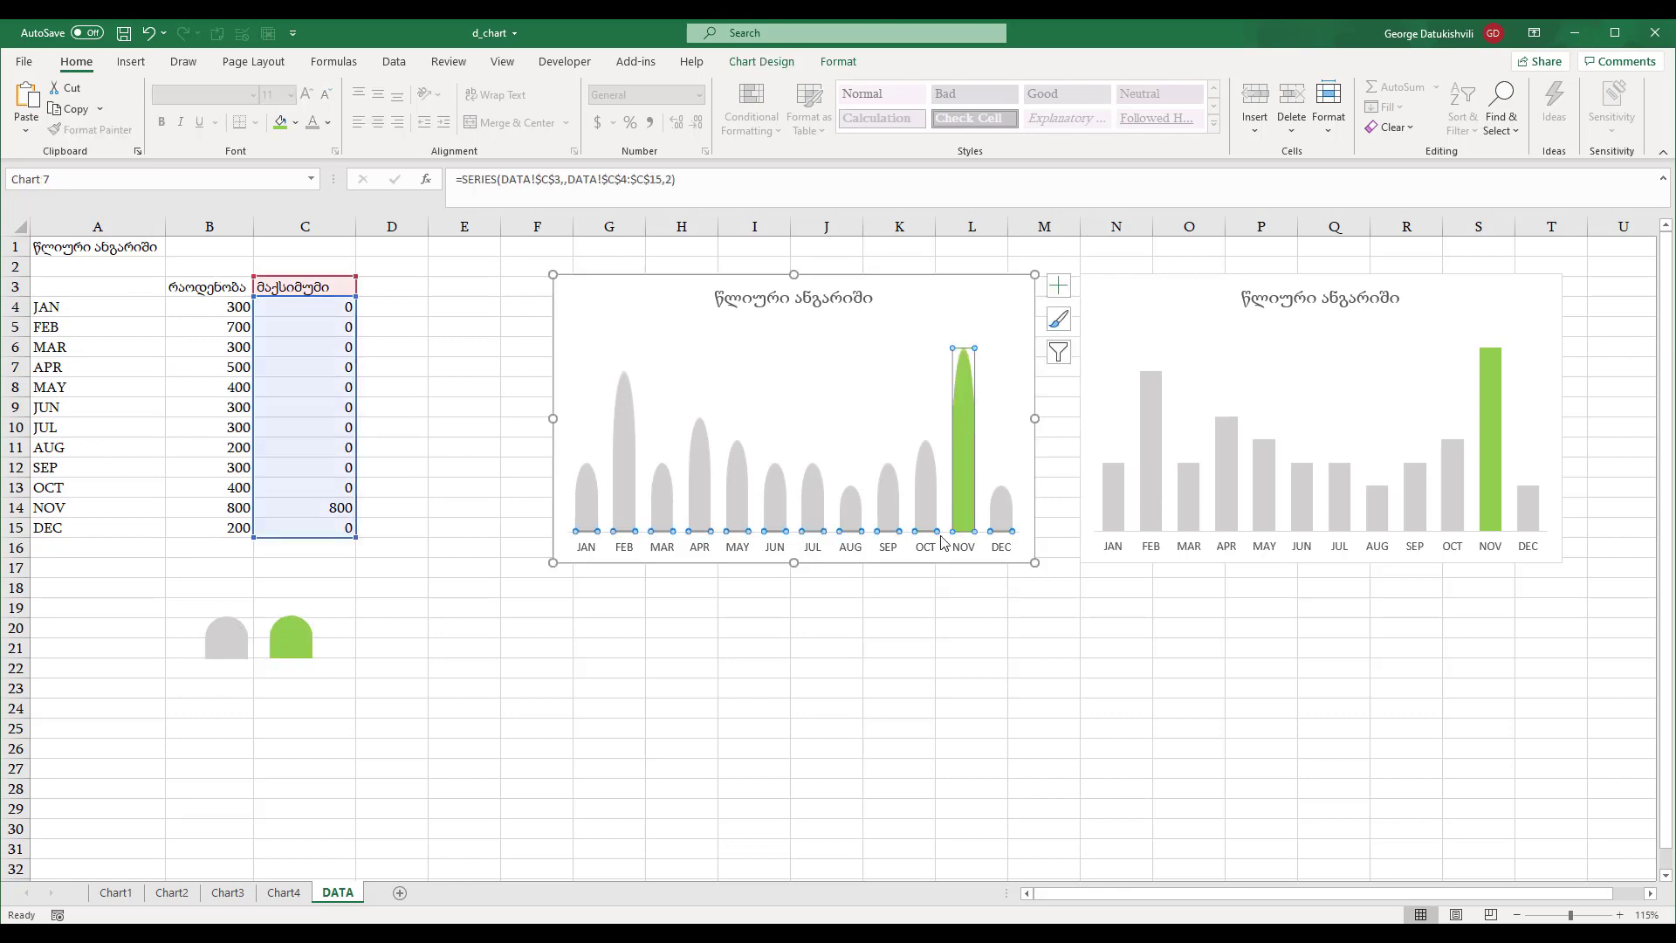
pyautogui.click(855, 659)
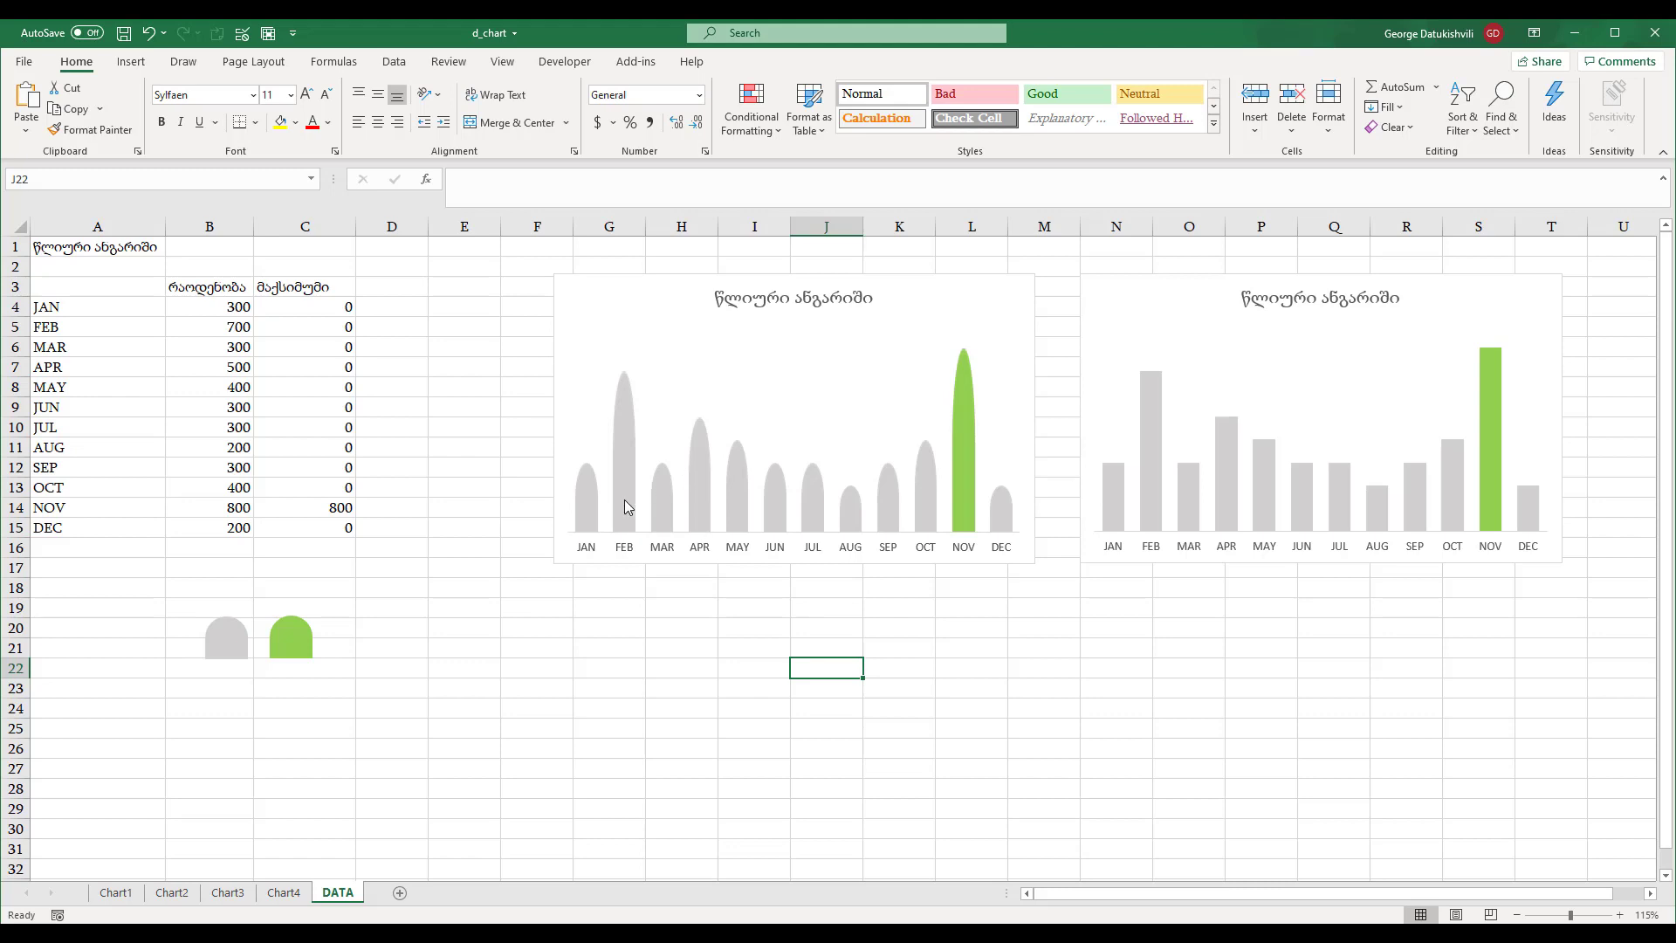
# - Copy the data table in A3:C15 and paste it starting at cell A23
pyautogui.moveTo(624, 515)
pyautogui.moveTo(1009, 510)
pyautogui.click(70, 306)
pyautogui.moveTo(70, 306); pyautogui.dragTo(270, 530)
pyautogui.moveTo(124, 288); pyautogui.dragTo(305, 530)
pyautogui.hotkey('ctrl', 'c')
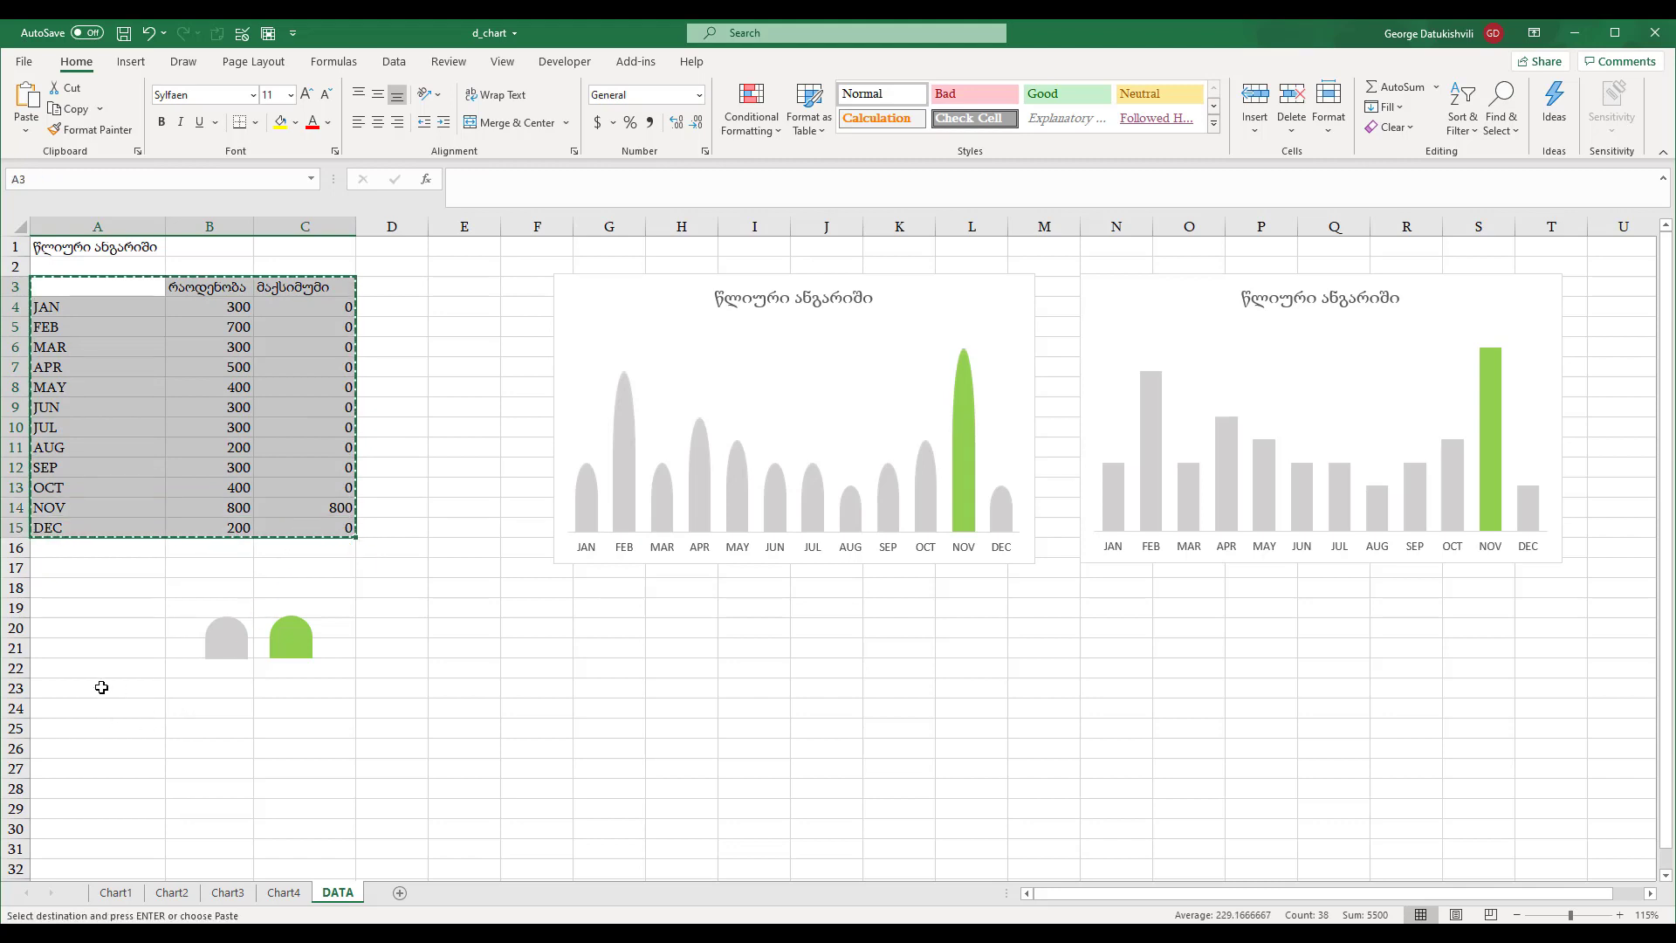
pyautogui.click(118, 686)
pyautogui.hotkey('ctrl', 'v')
# - Enter the headers ღ1 in D23 and ღ2 in E23 beside the copied table
pyautogui.scroll(-3, 349, 692)
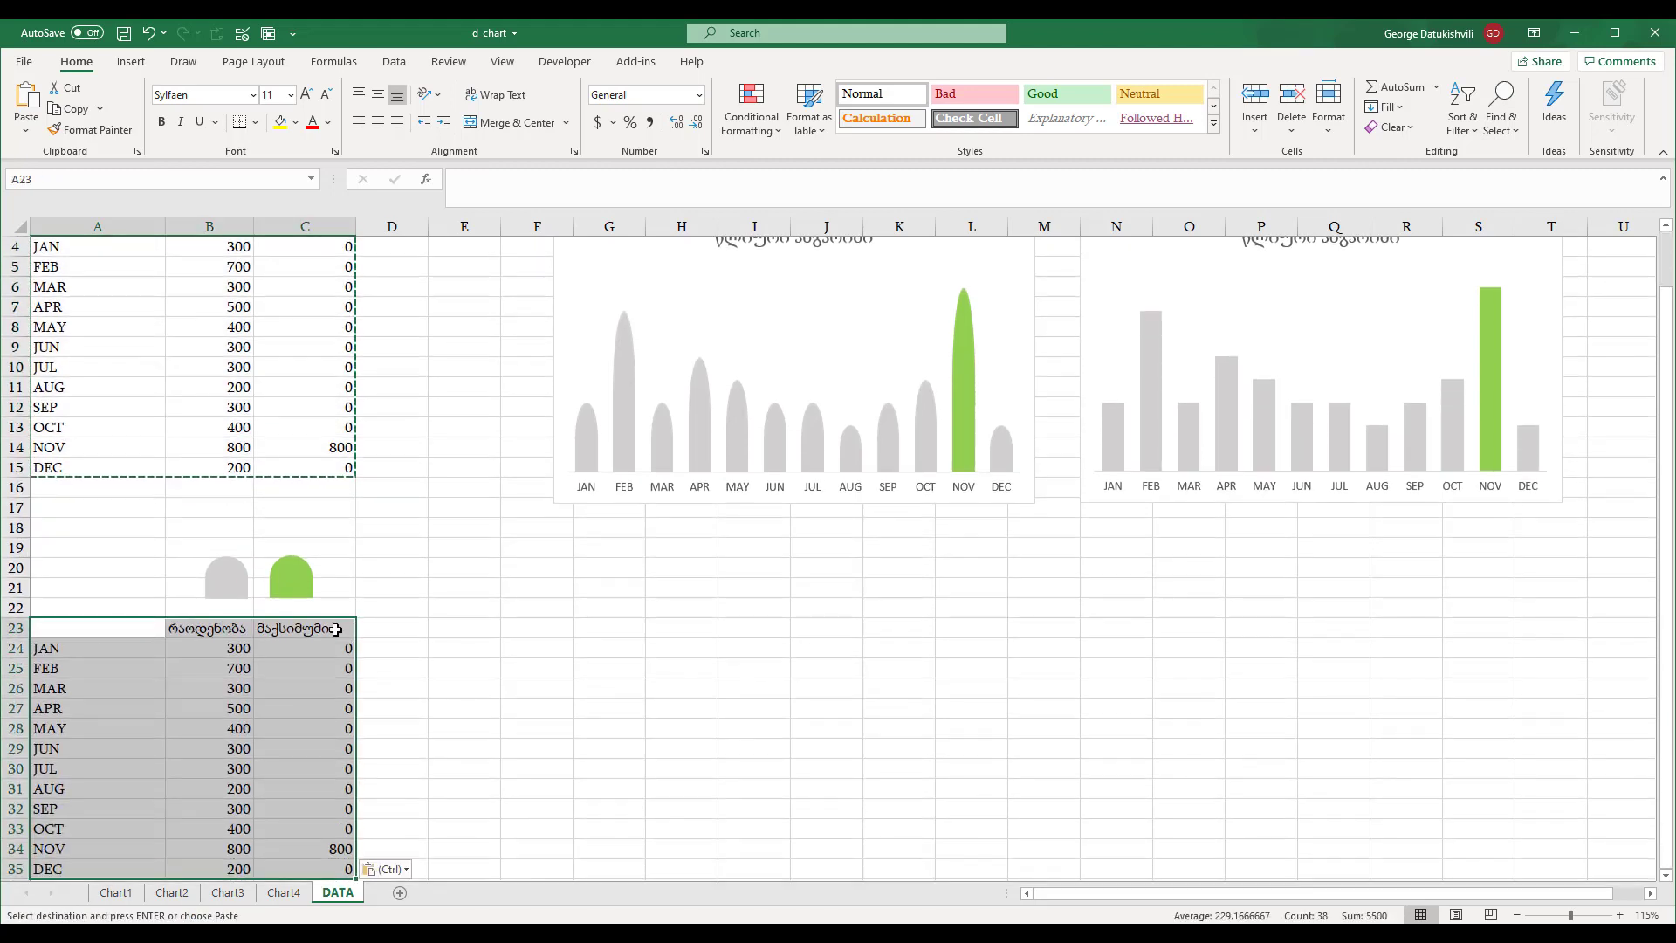
pyautogui.click(389, 505)
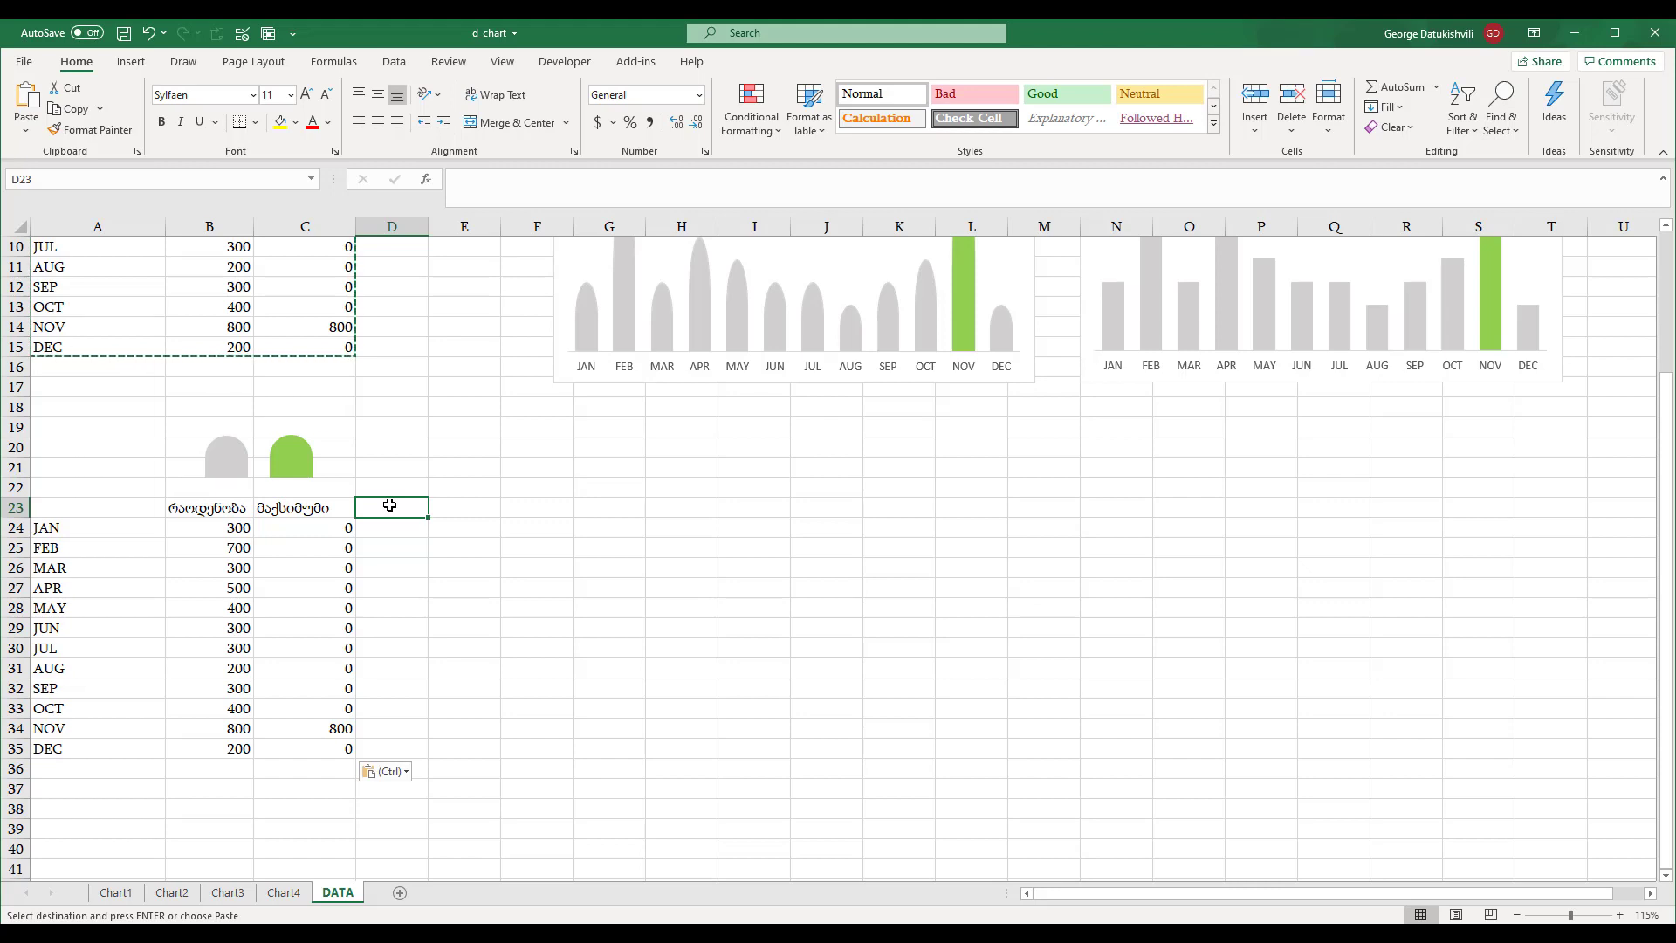
pyautogui.write('R')
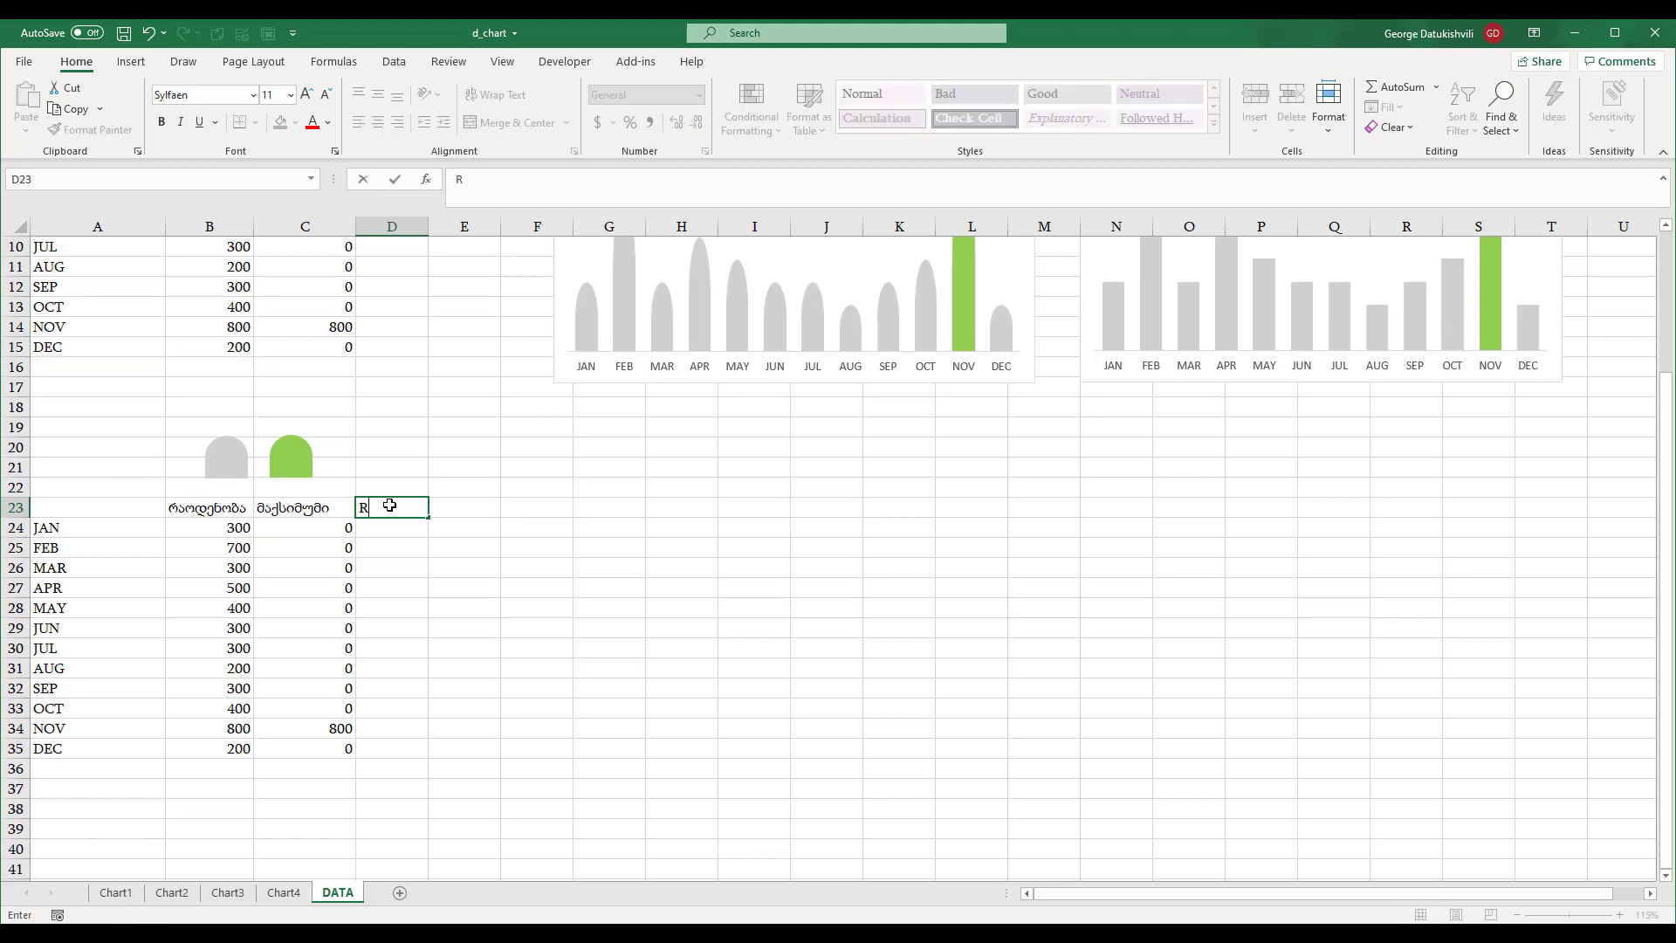
pyautogui.write('1')
pyautogui.press('Tab')
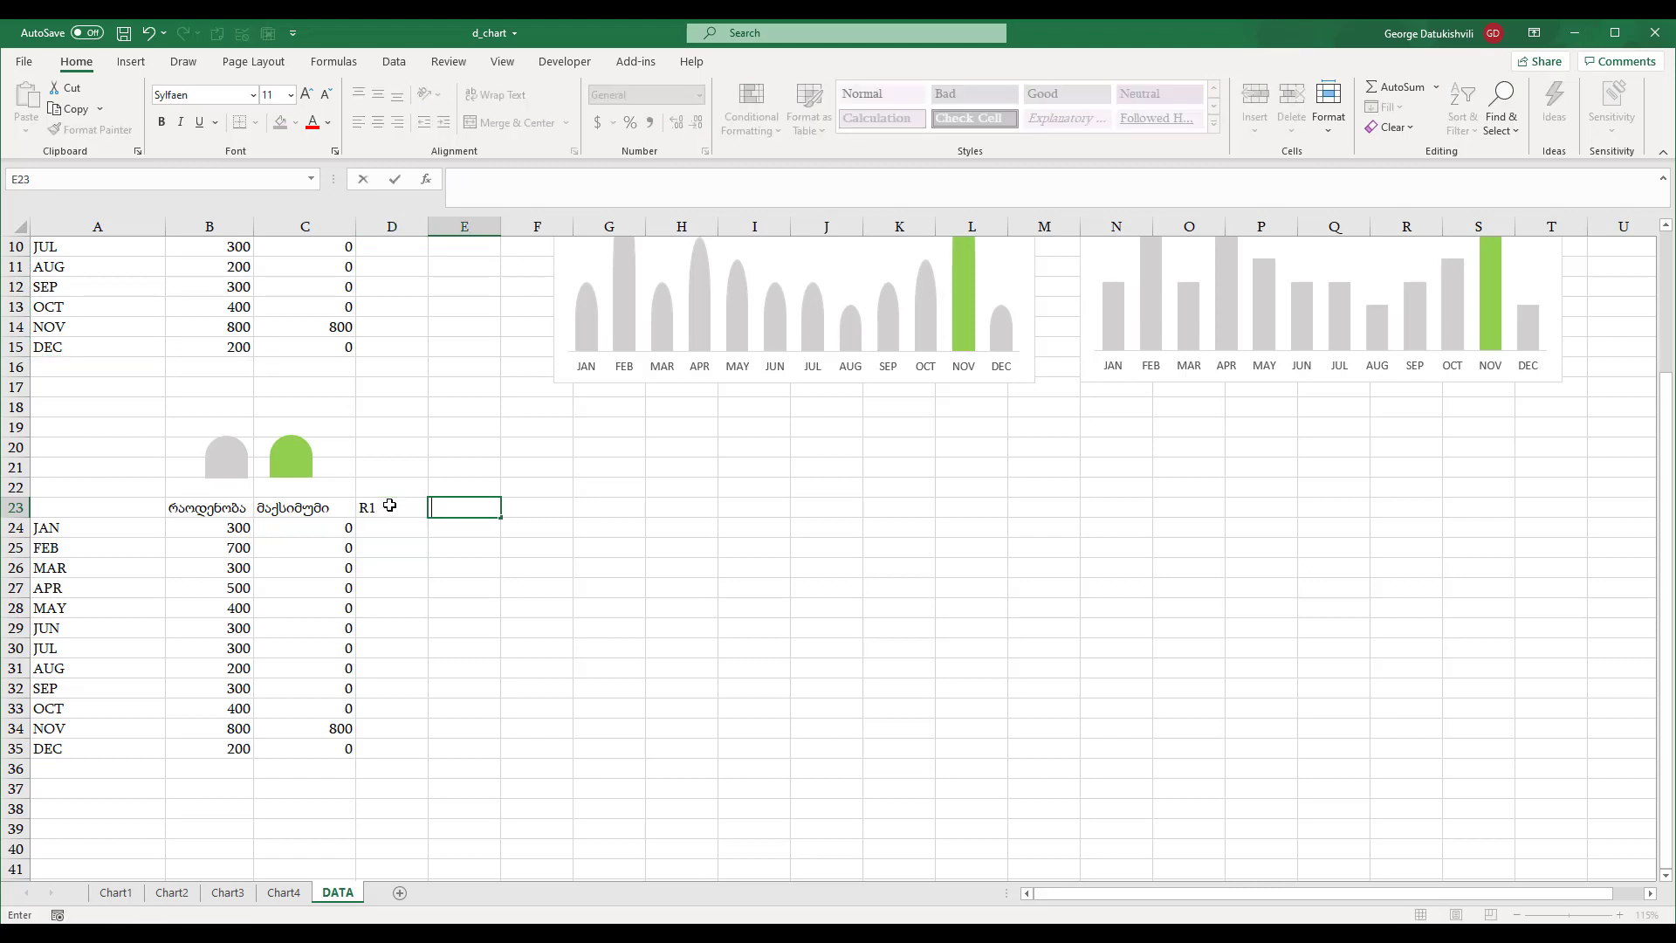
pyautogui.click(390, 506)
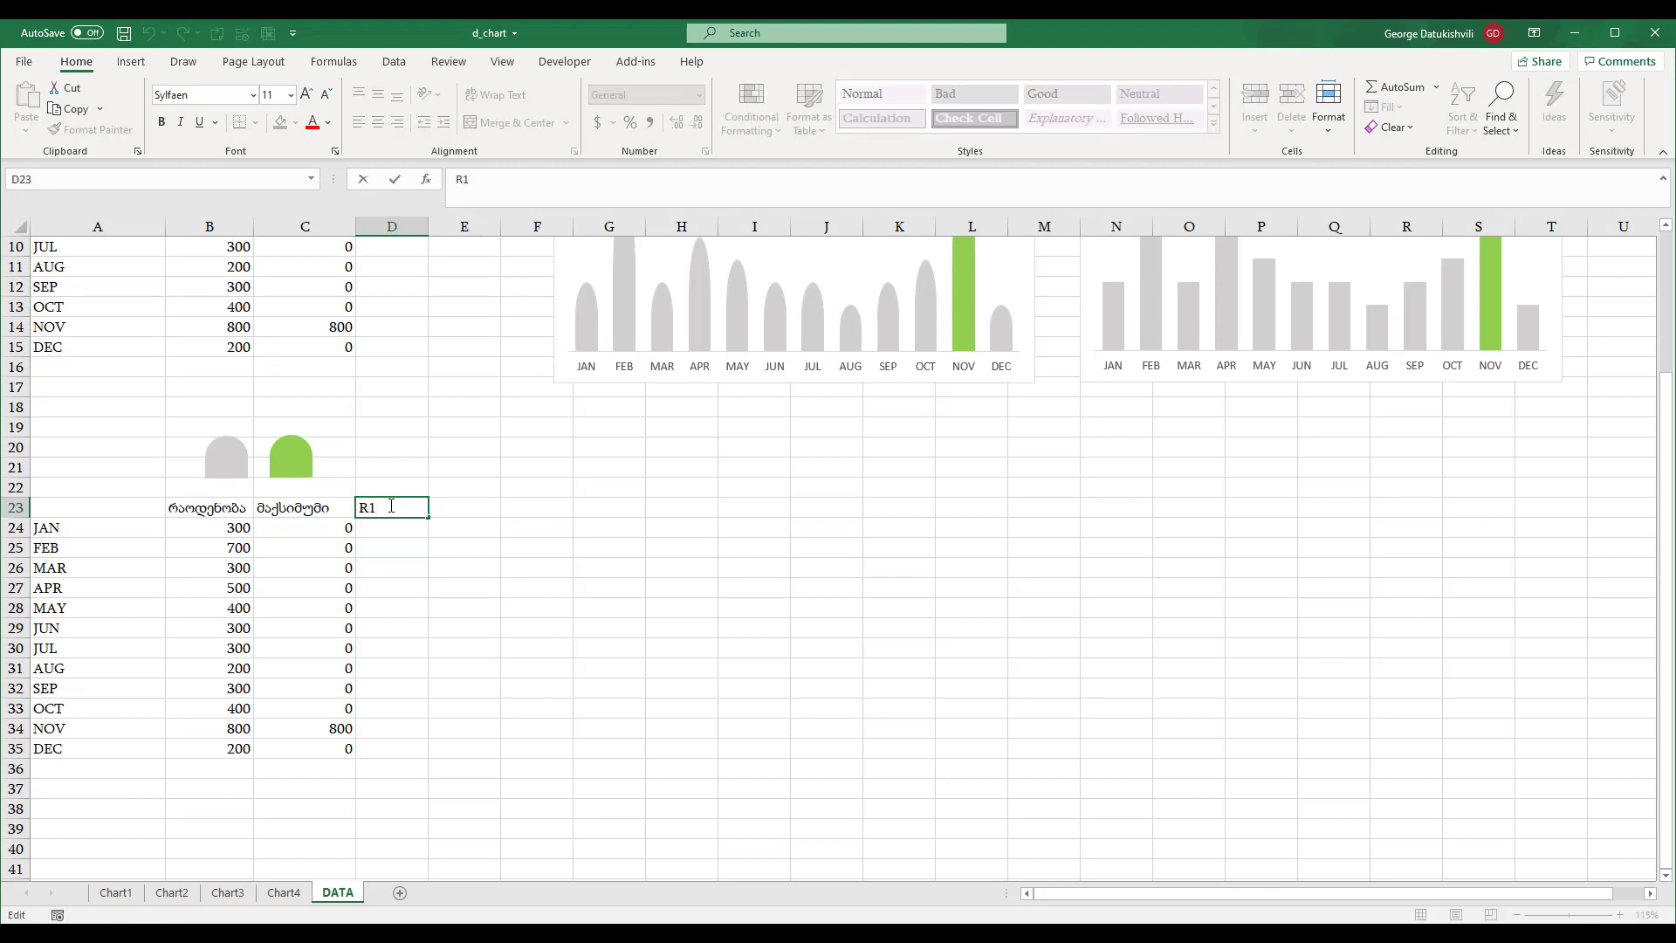
pyautogui.write('ღ')
pyautogui.press('Tab')
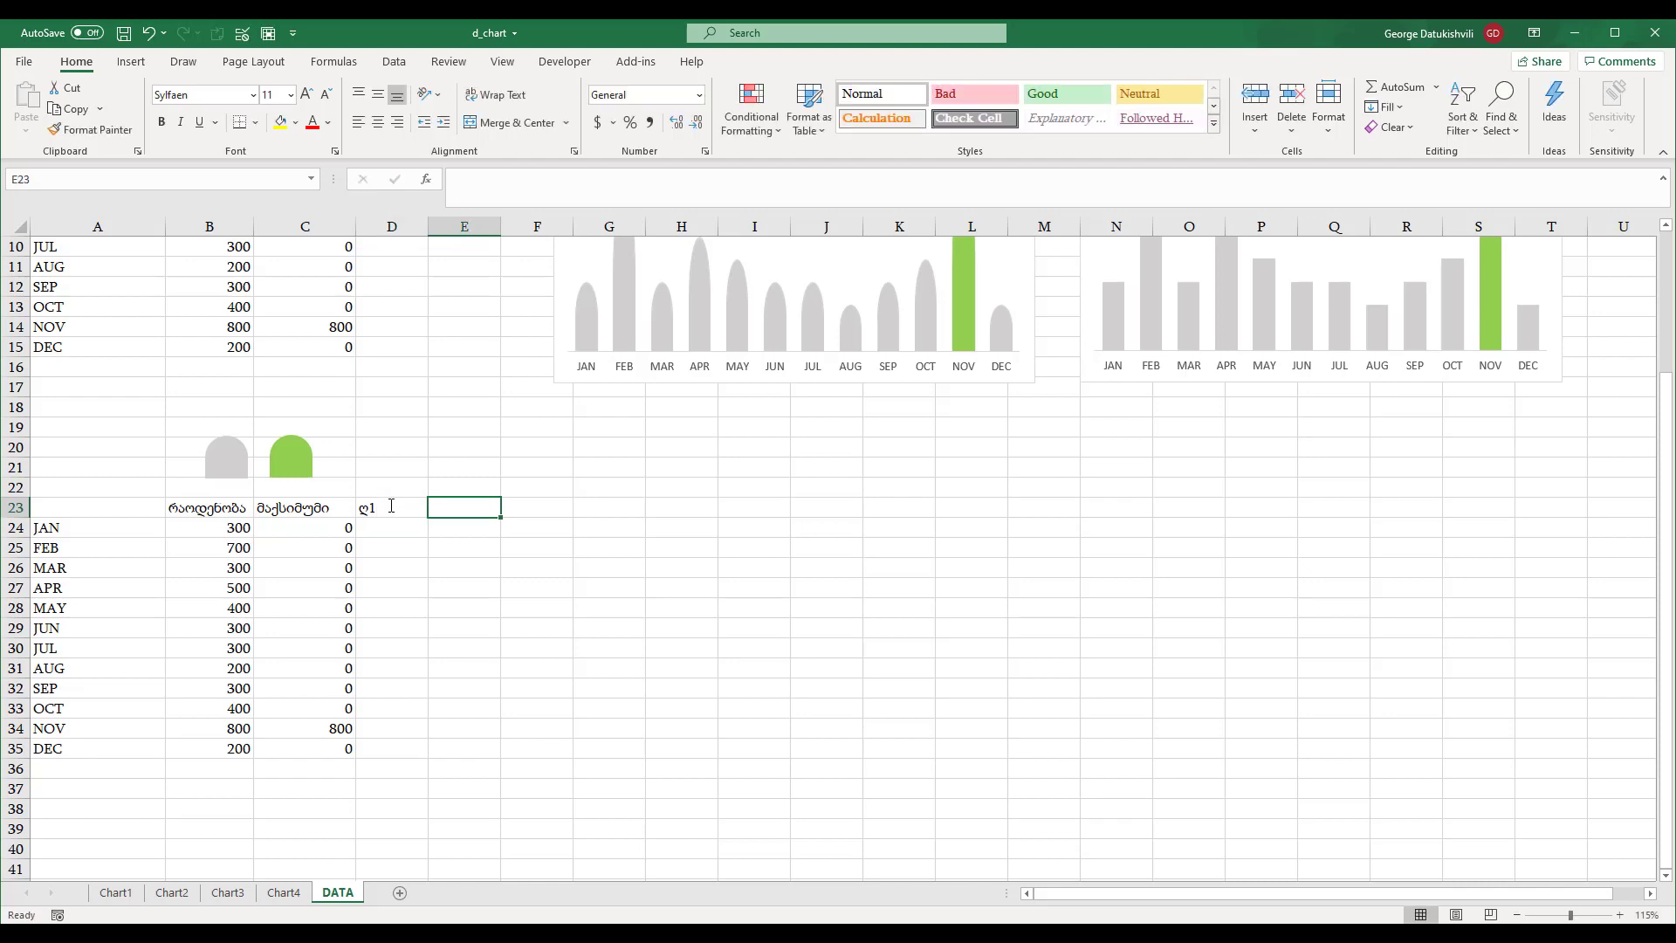
pyautogui.write('ღ2')
pyautogui.press('Return')
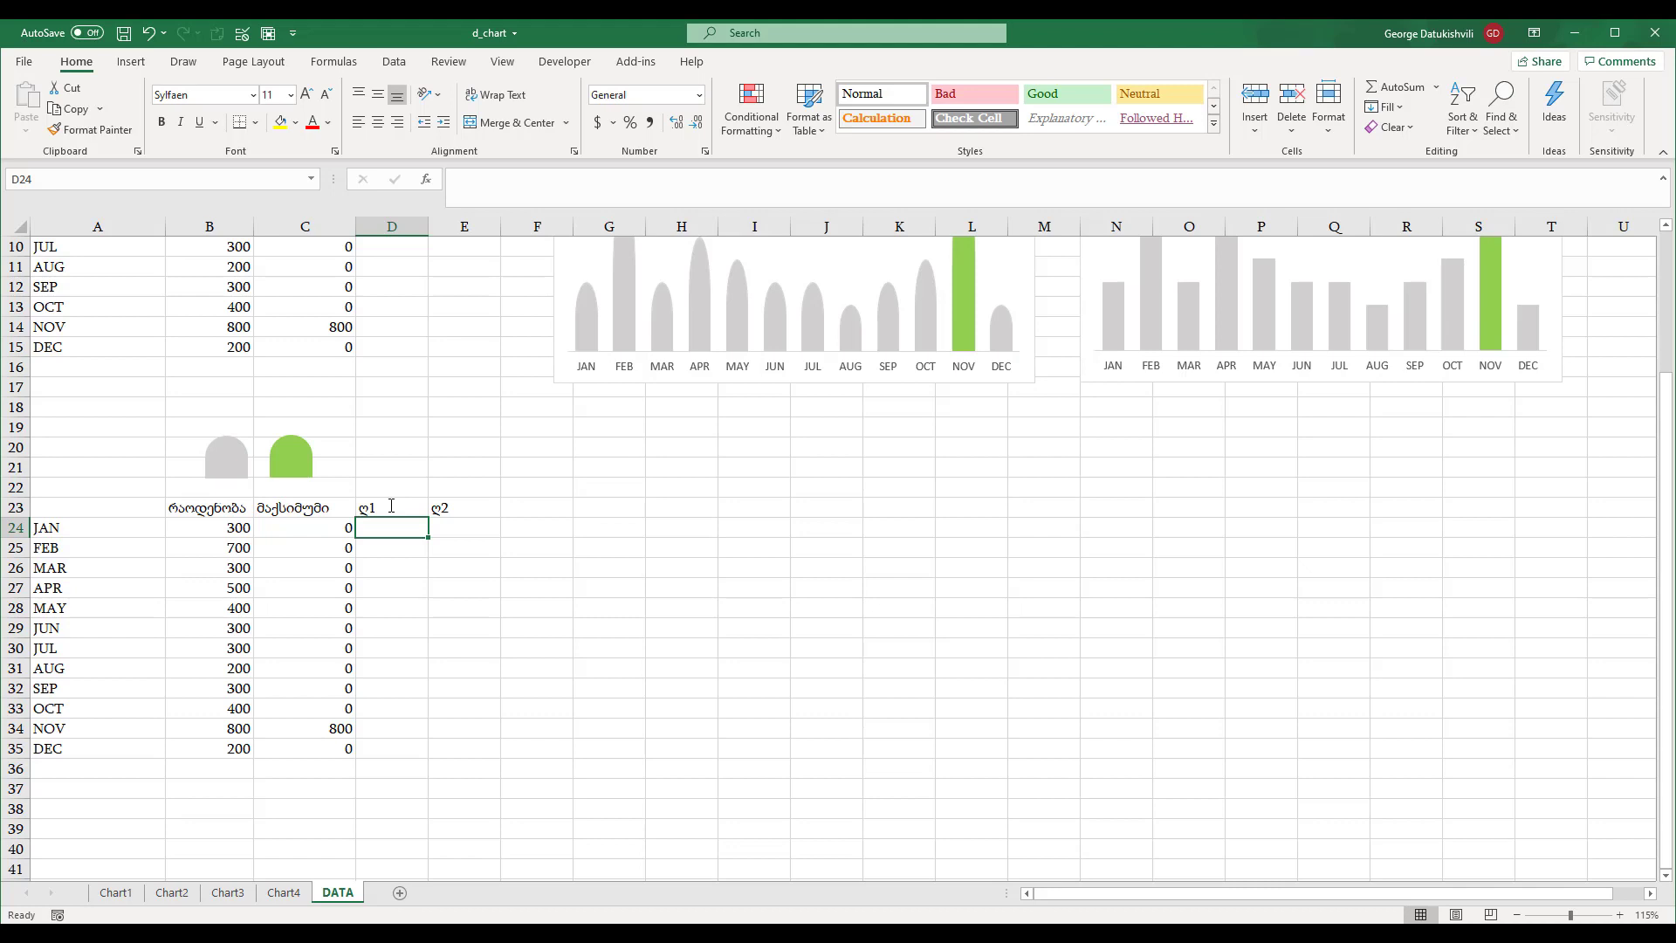
# - Clear the formulas in C24:C35 and rename the C23 header to ნაწ1
pyautogui.click(318, 506)
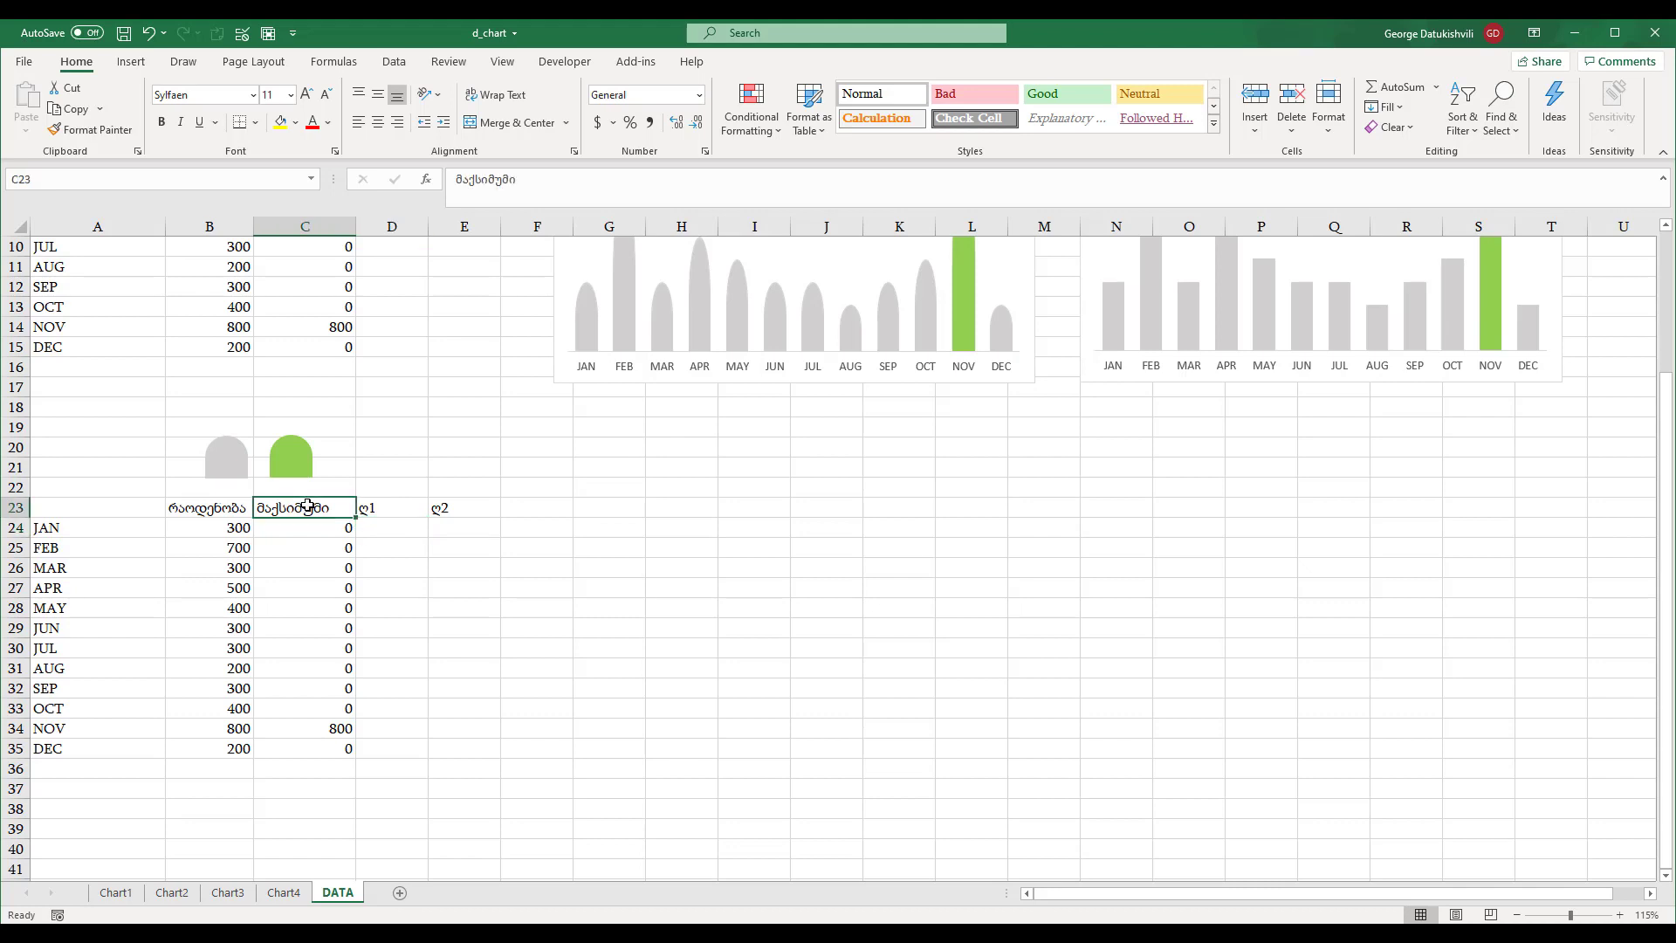
pyautogui.moveTo(323, 535); pyautogui.dragTo(332, 755)
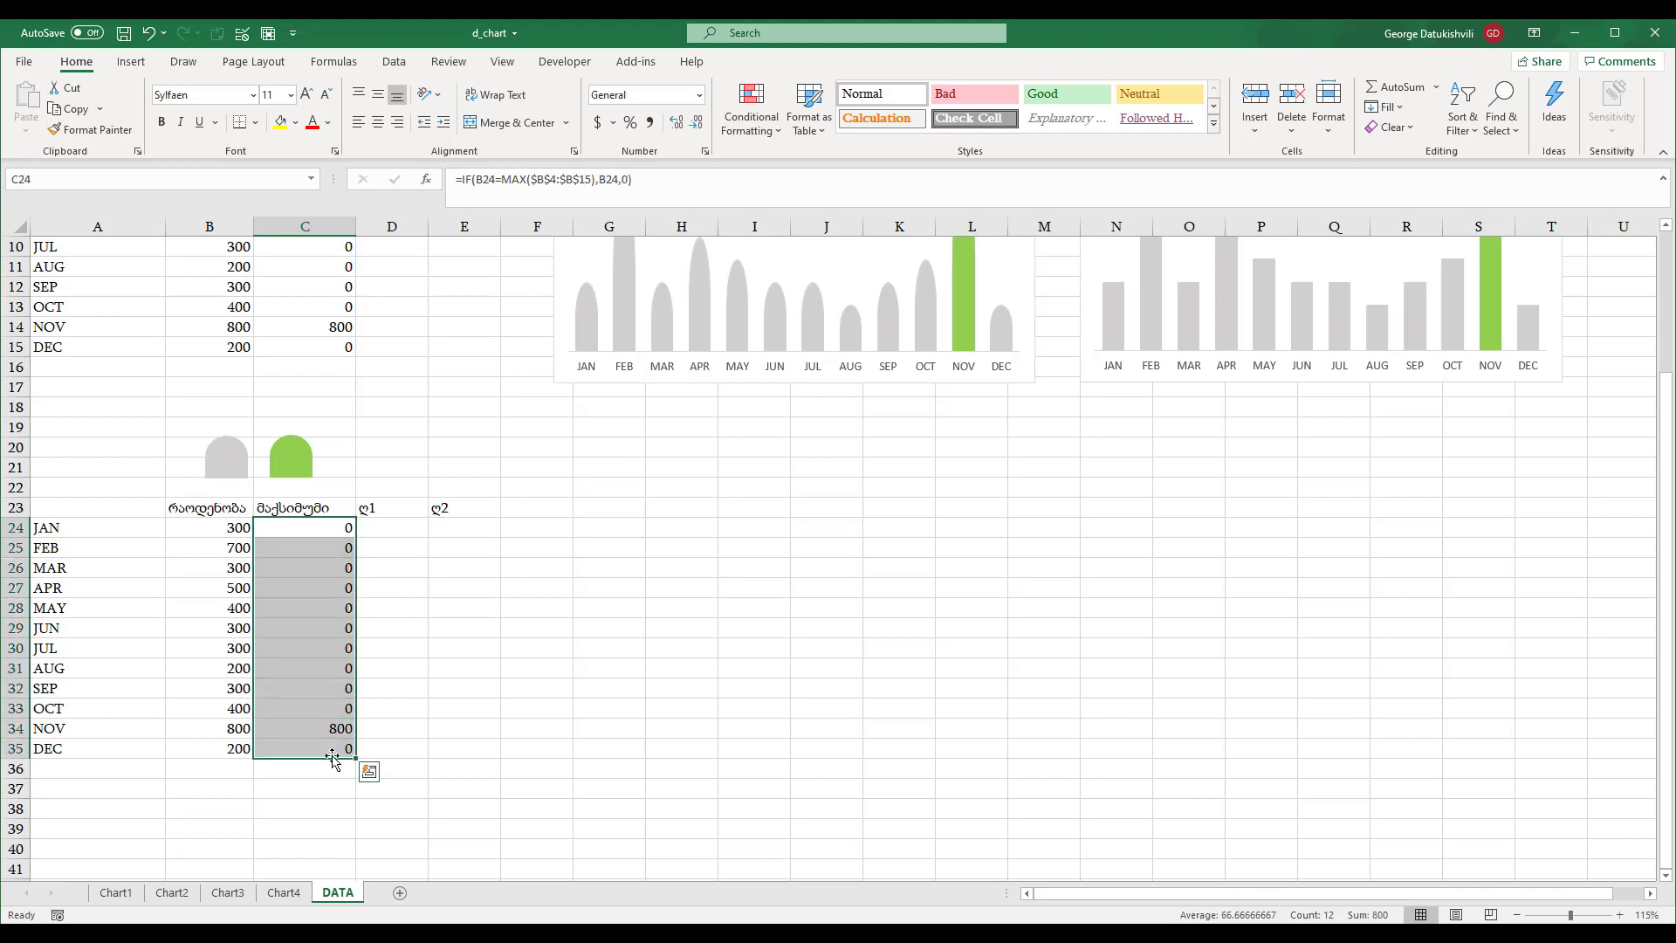
pyautogui.press('Delete')
pyautogui.click(314, 504)
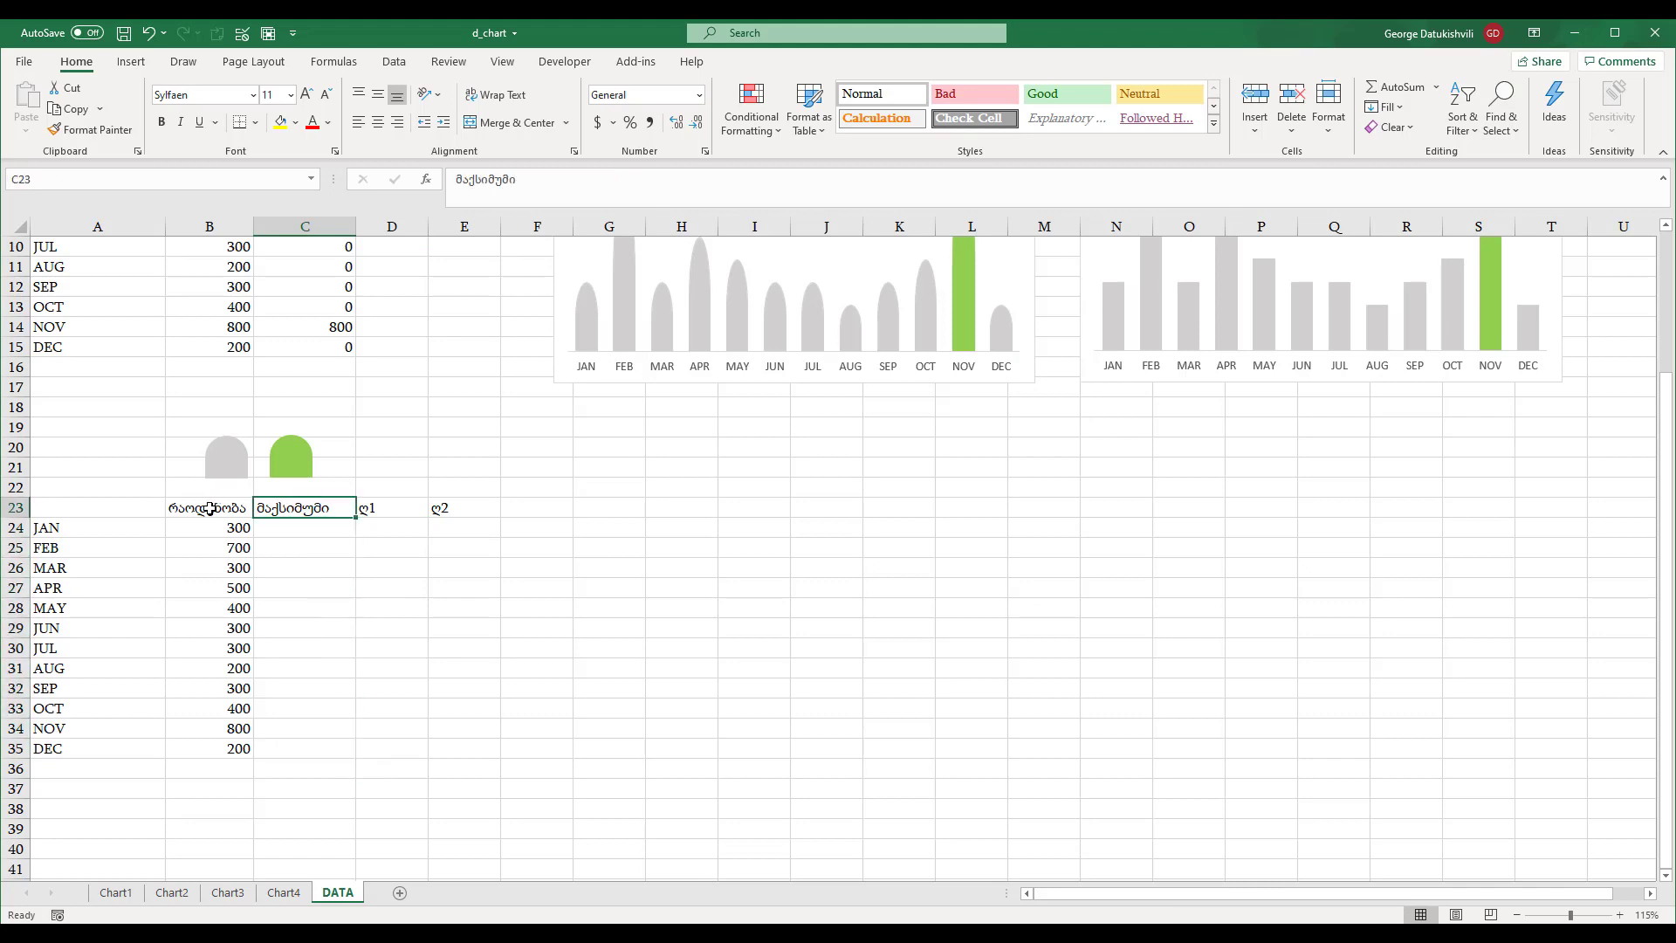
pyautogui.write('ნაწ')
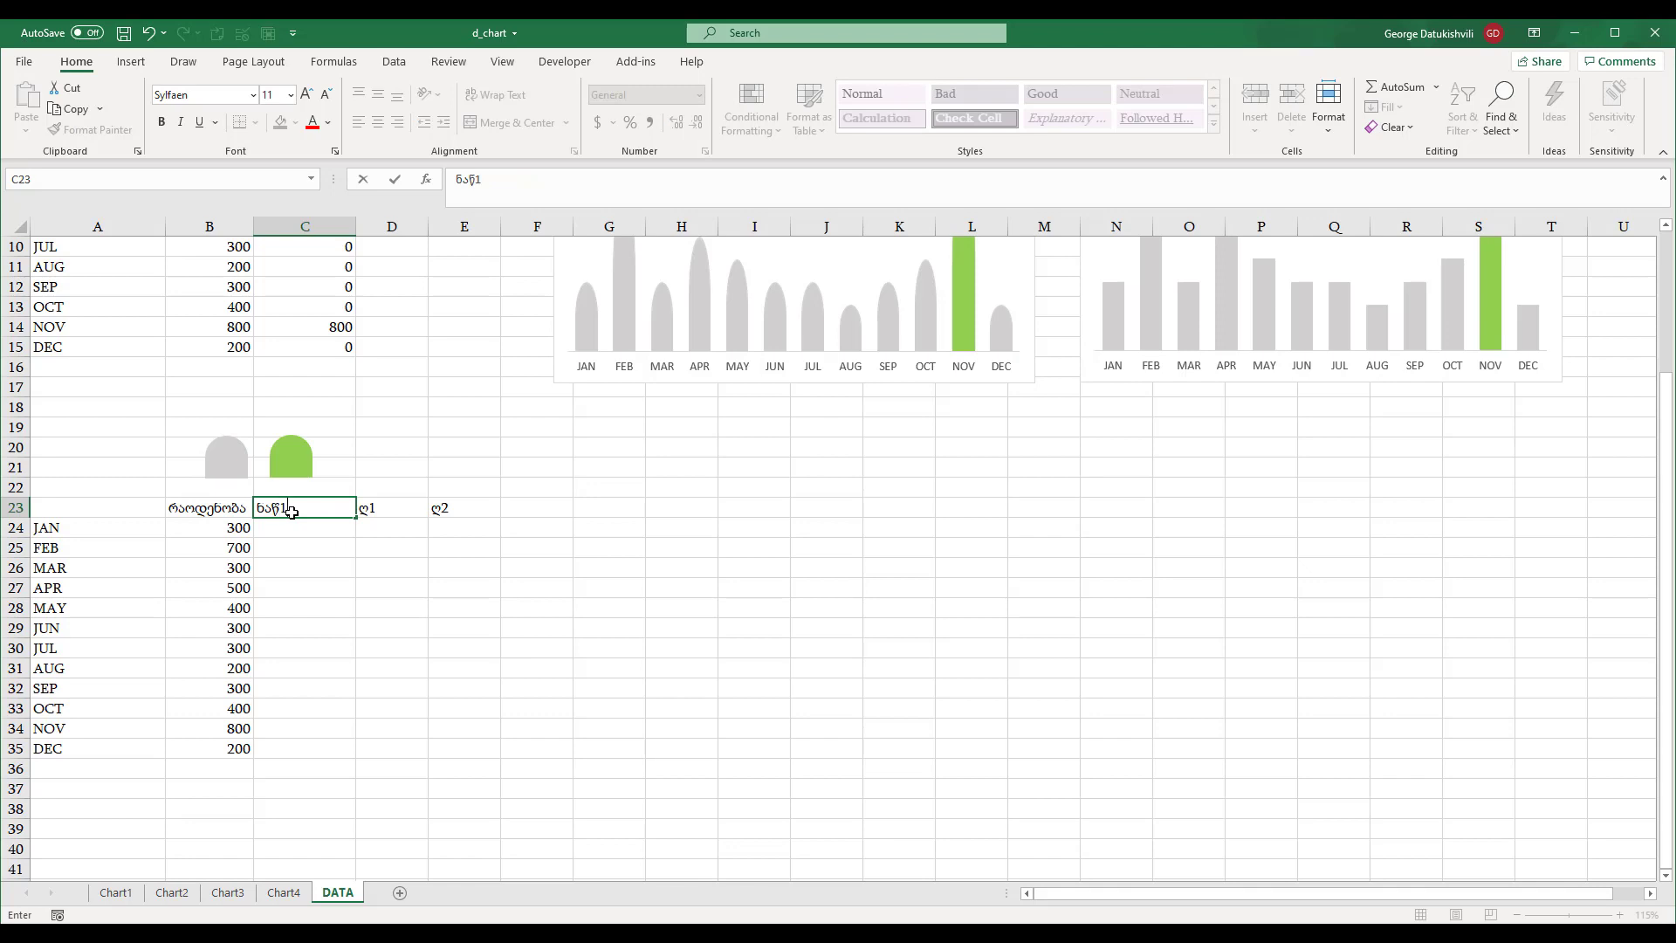
pyautogui.write('1')
pyautogui.press('Return')
# - Move the ღ1 and ღ2 headers to F23:G23 and enter the header ნაწ2 in D23
pyautogui.moveTo(385, 505); pyautogui.dragTo(636, 508)
pyautogui.click(378, 515)
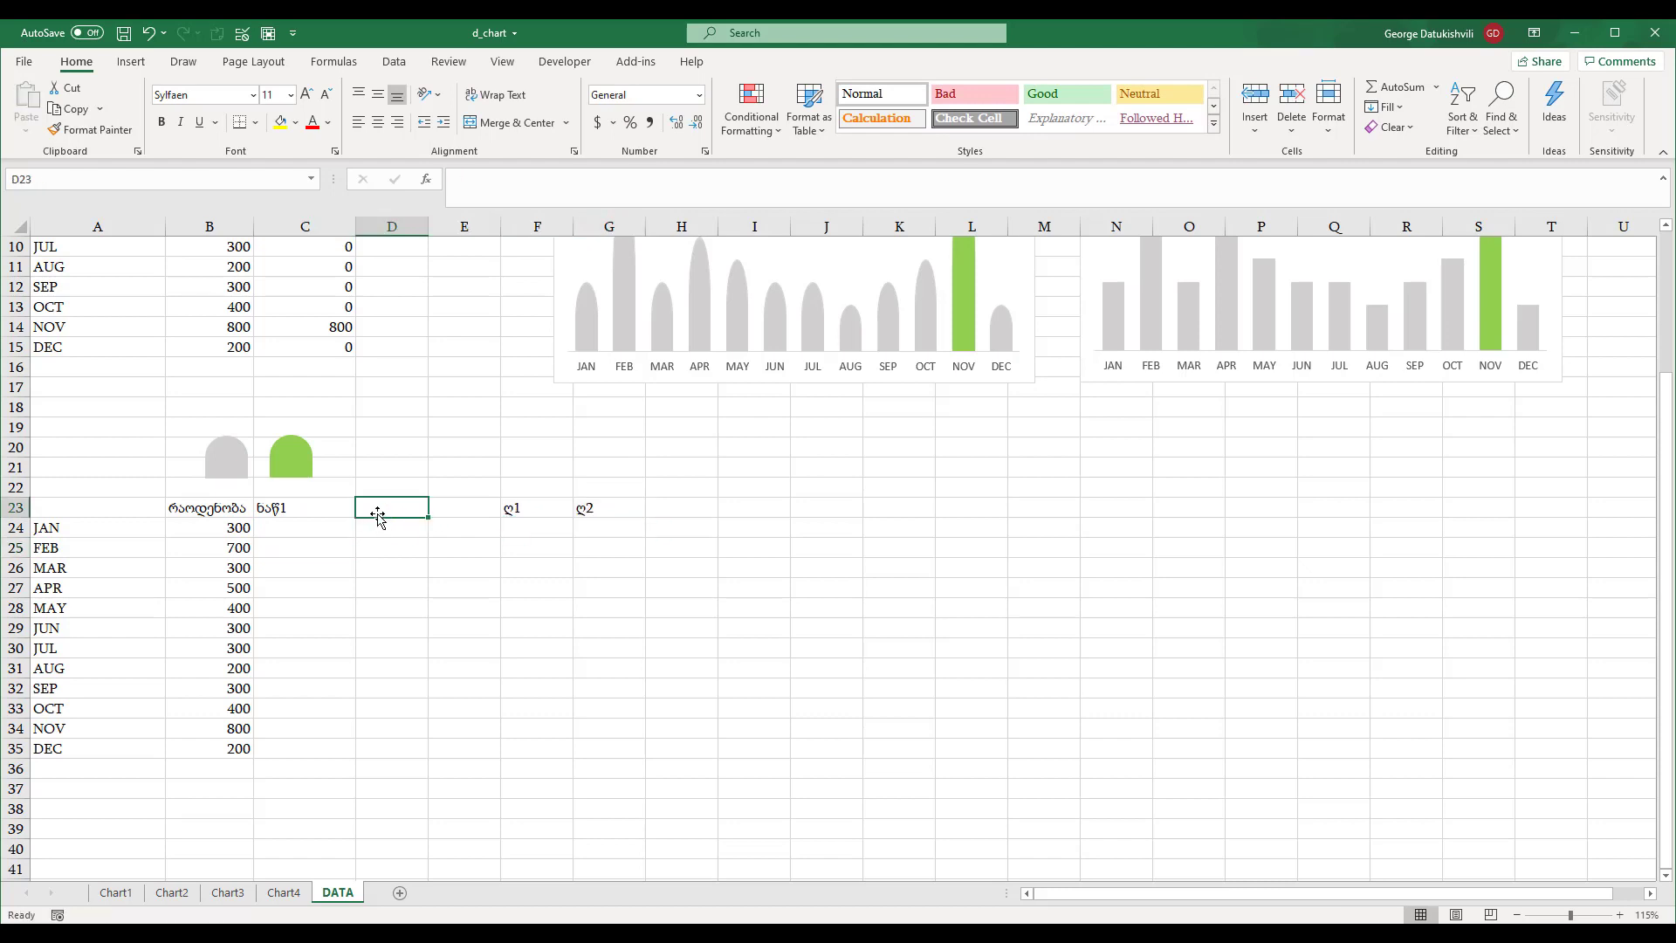
pyautogui.write('ნაწ')
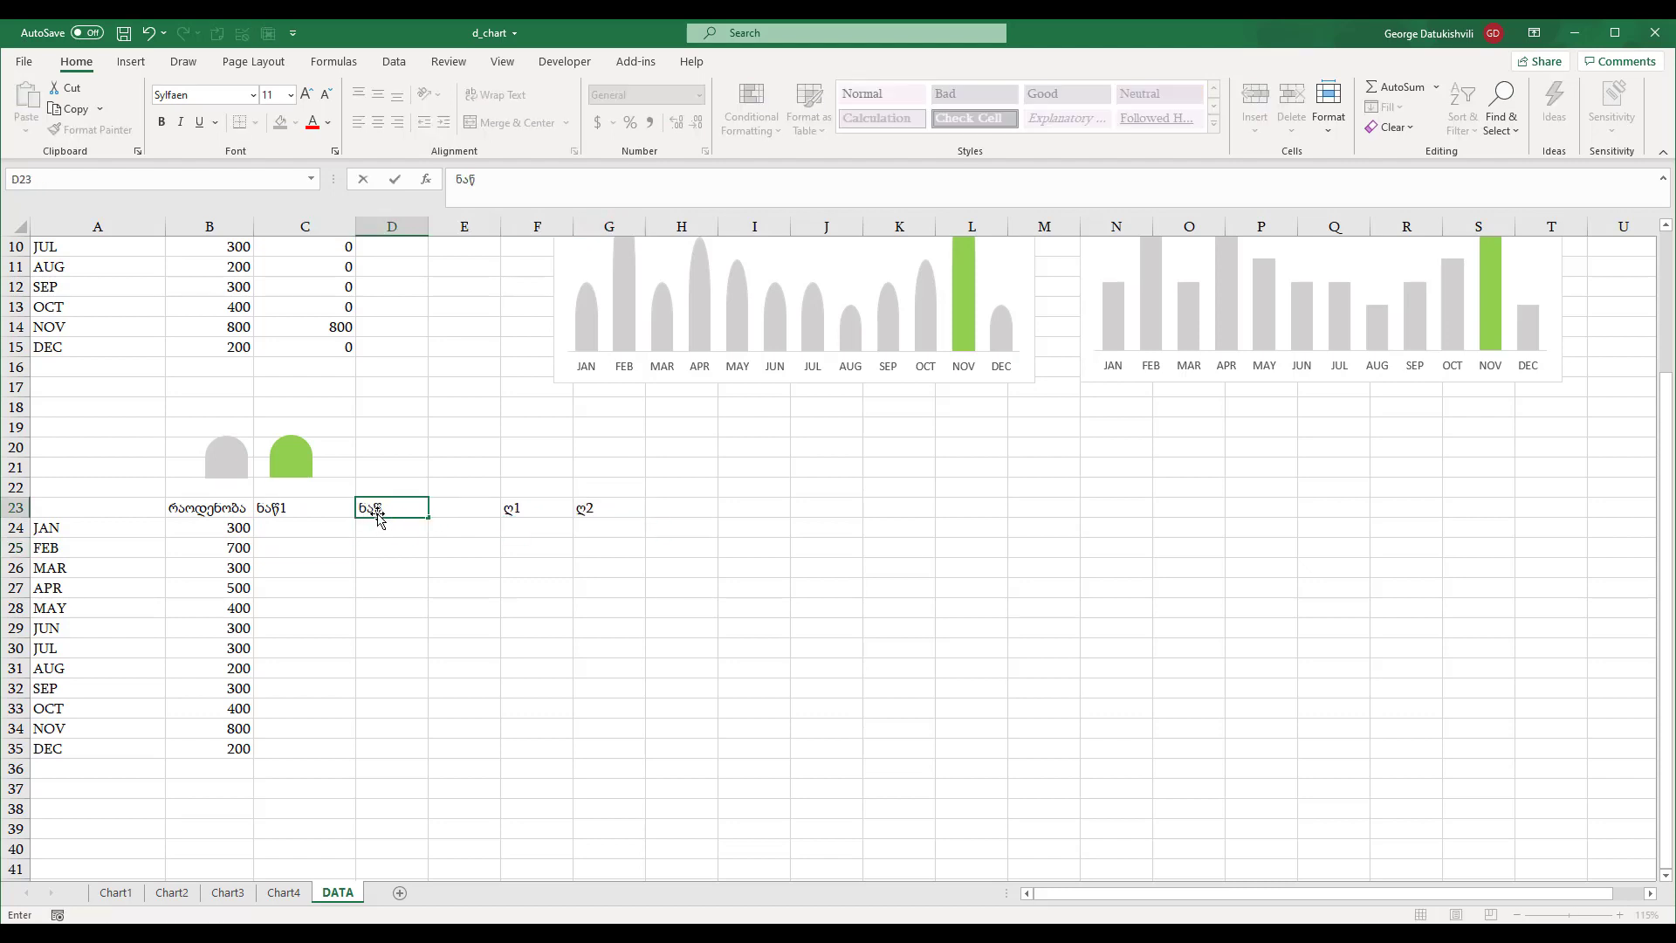
pyautogui.write('2')
pyautogui.press('Return')
# - Move the ღ headers back to E23:F23 and overwrite them with ნაწ3 and ნაწ4 by extending the ნაწ header series
pyautogui.moveTo(522, 504); pyautogui.dragTo(441, 513)
pyautogui.click(323, 533)
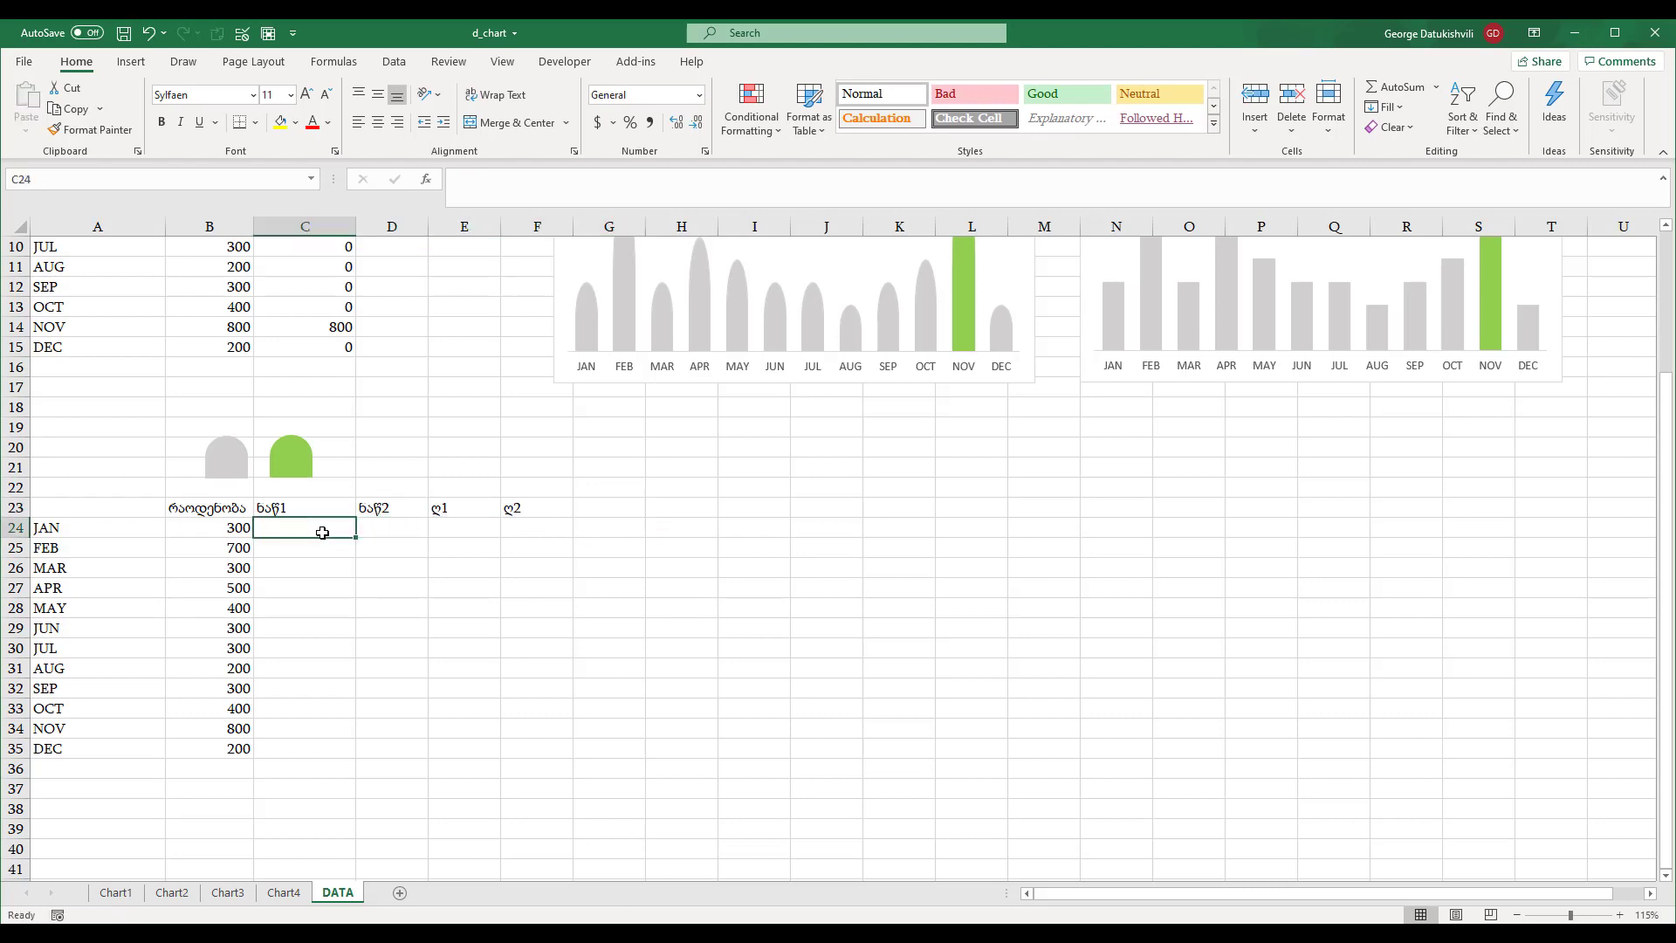
pyautogui.click(441, 513)
pyautogui.moveTo(213, 512); pyautogui.dragTo(567, 522)
pyautogui.click(338, 512)
# - Enter =MIN($B$24:$B$35)/4 in D24 and fill it down through D35
pyautogui.click(323, 523)
pyautogui.press('Right')
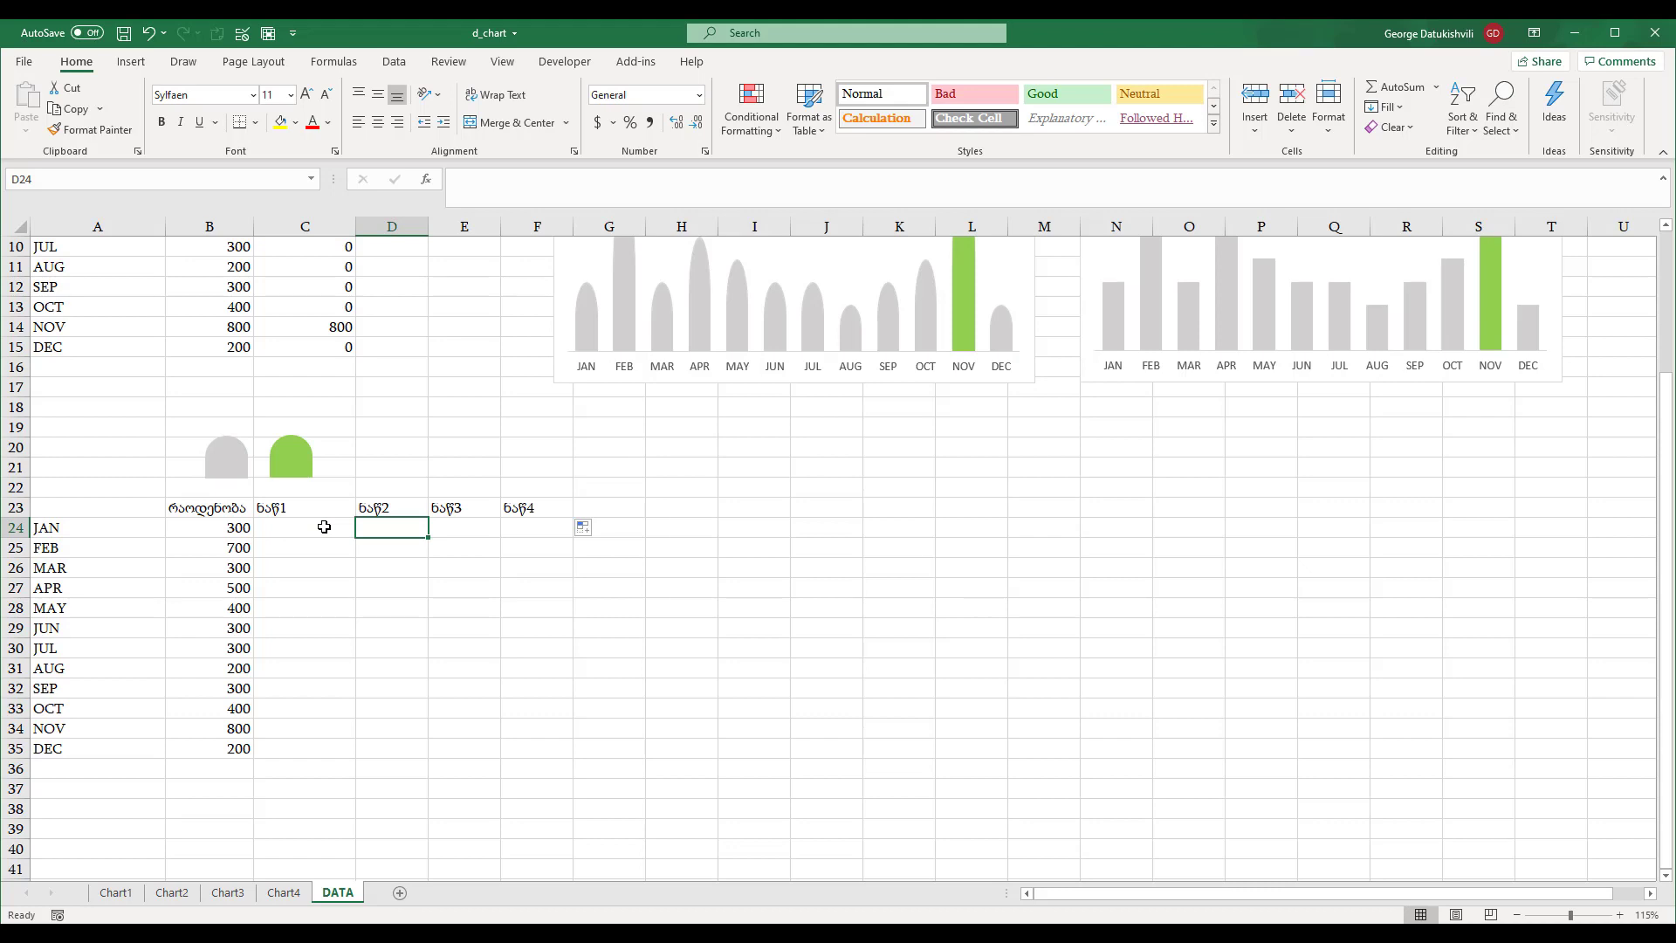
pyautogui.write('=min')
pyautogui.press('Tab')
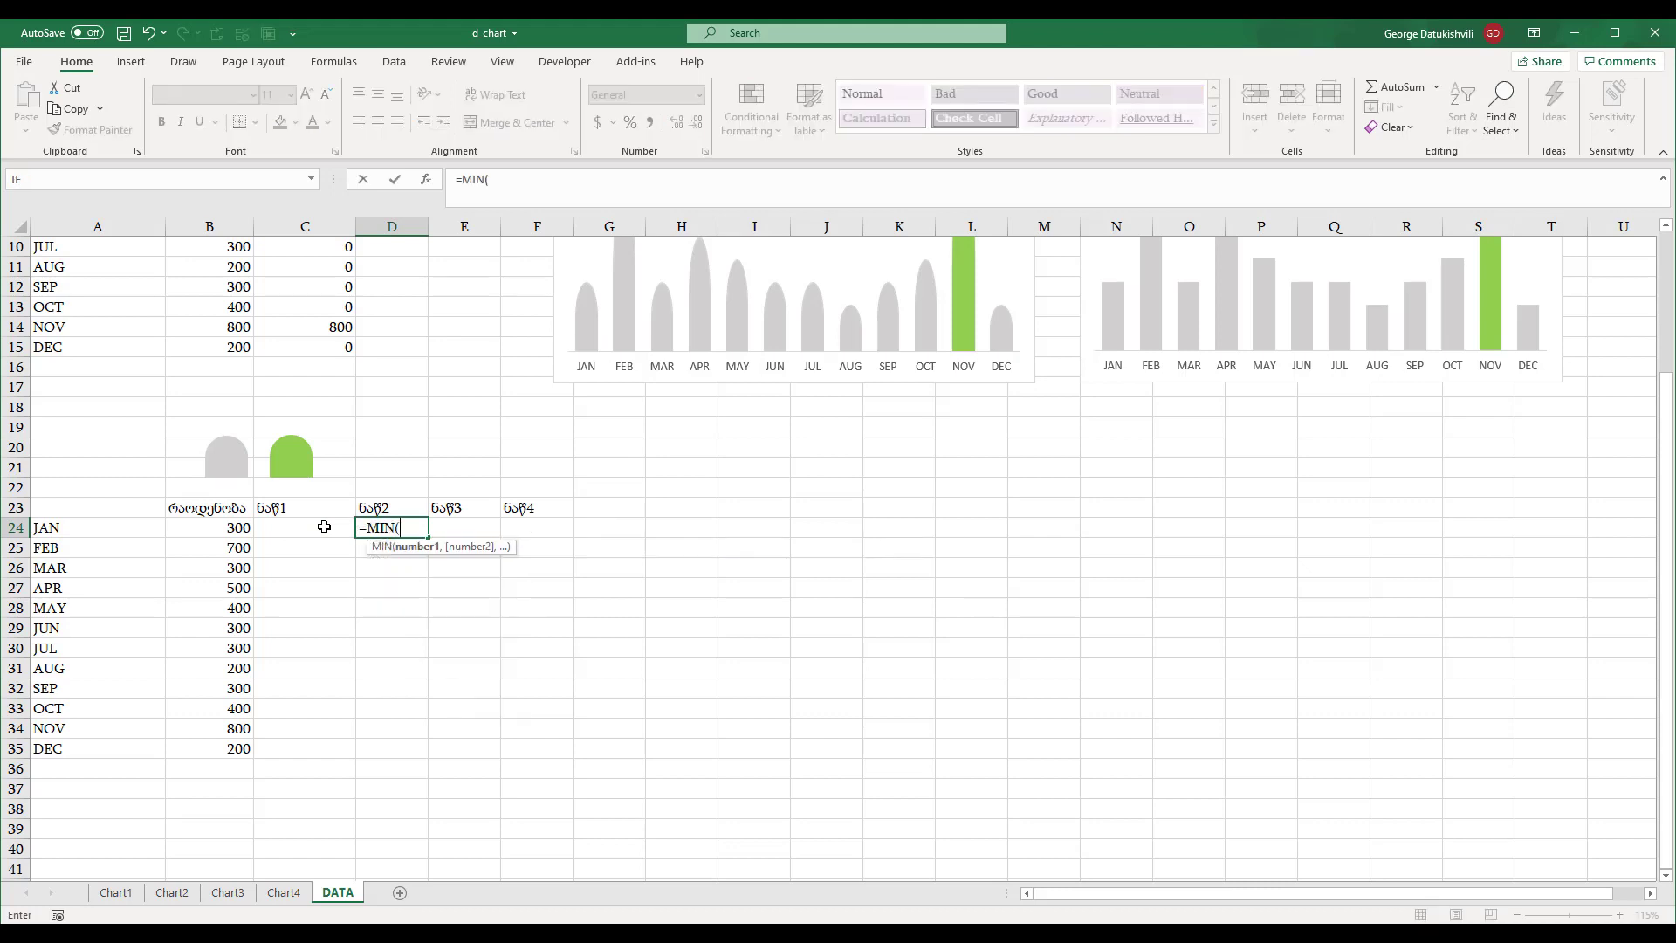
pyautogui.moveTo(237, 524); pyautogui.dragTo(210, 748)
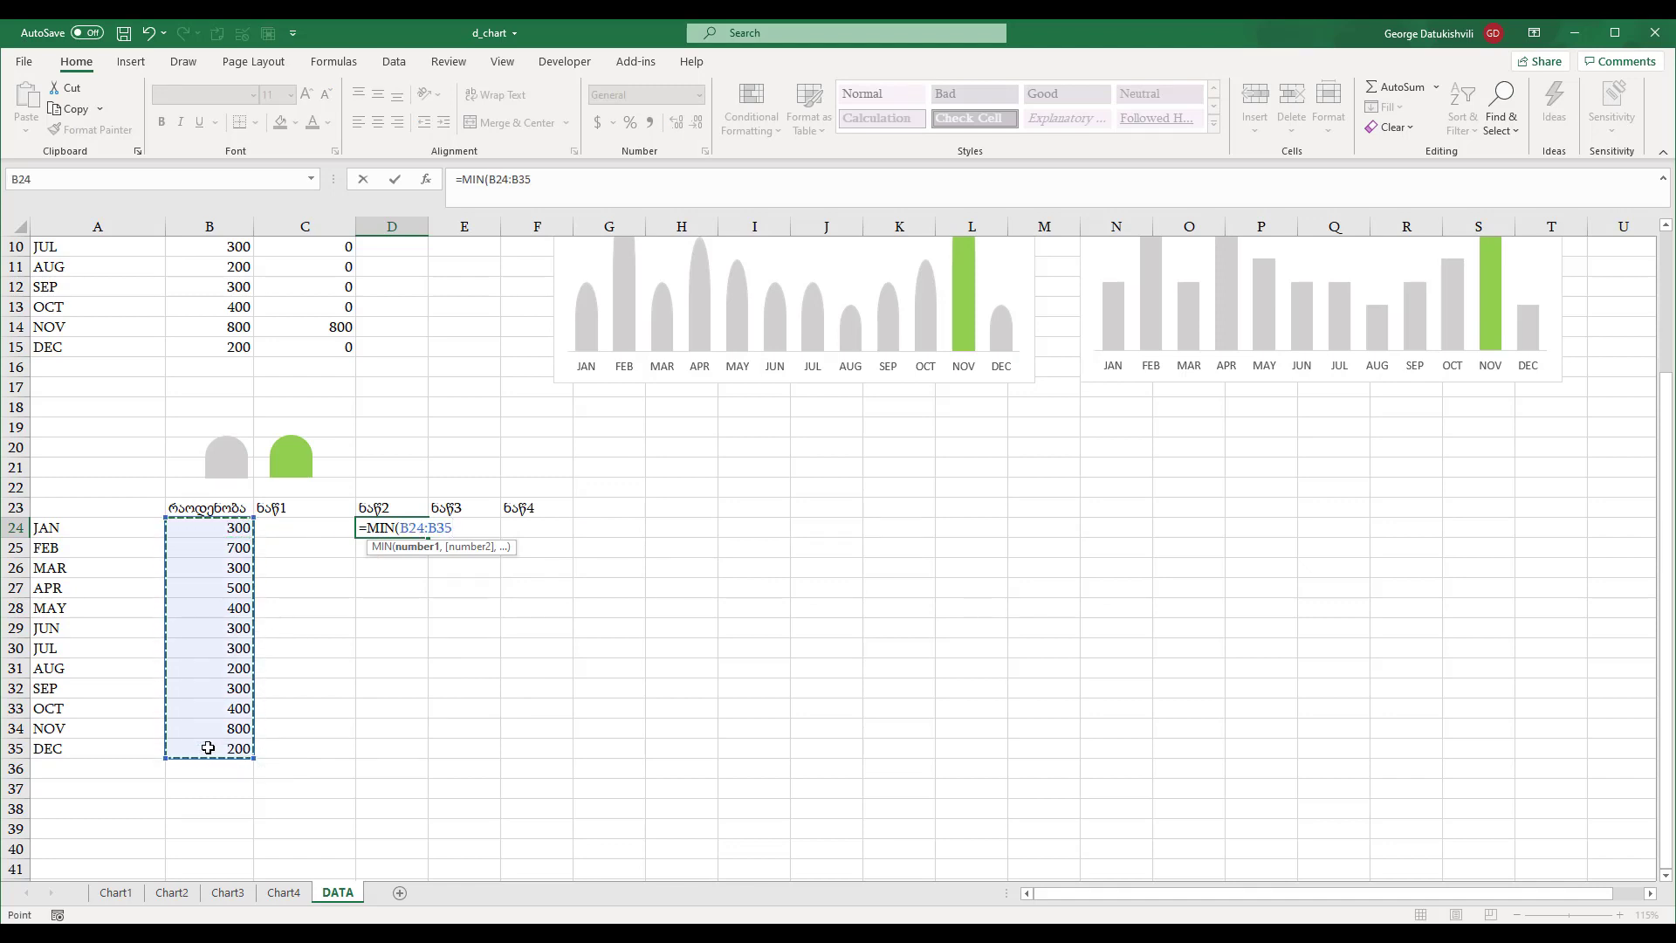
pyautogui.press('F4')
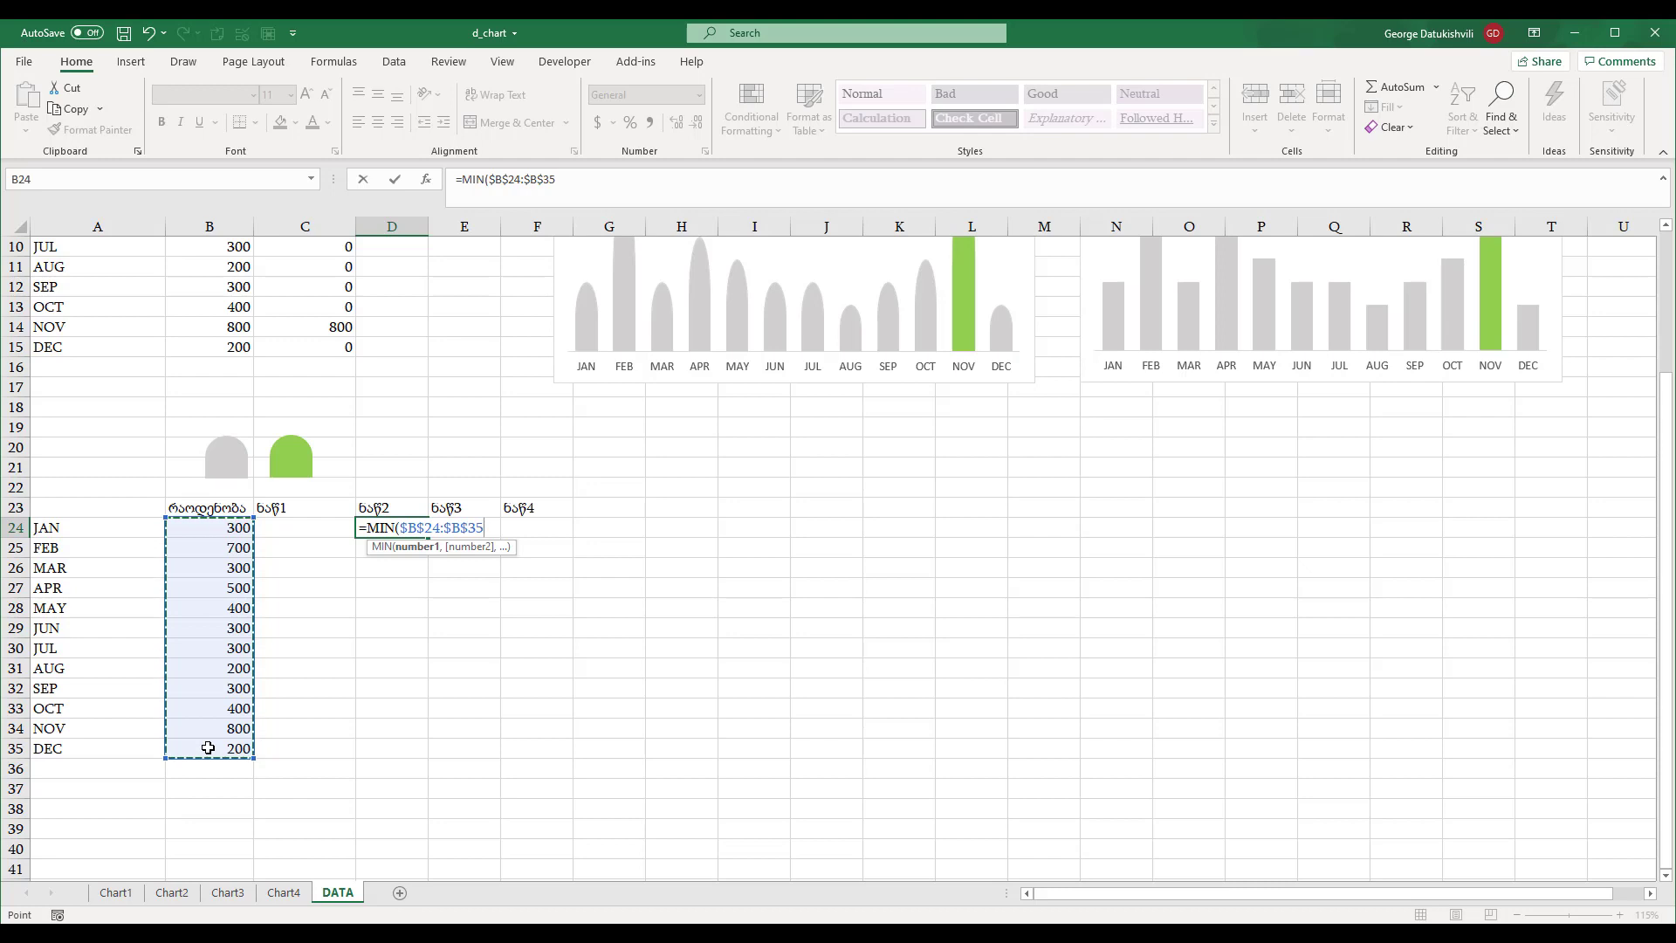
pyautogui.write(')/4')
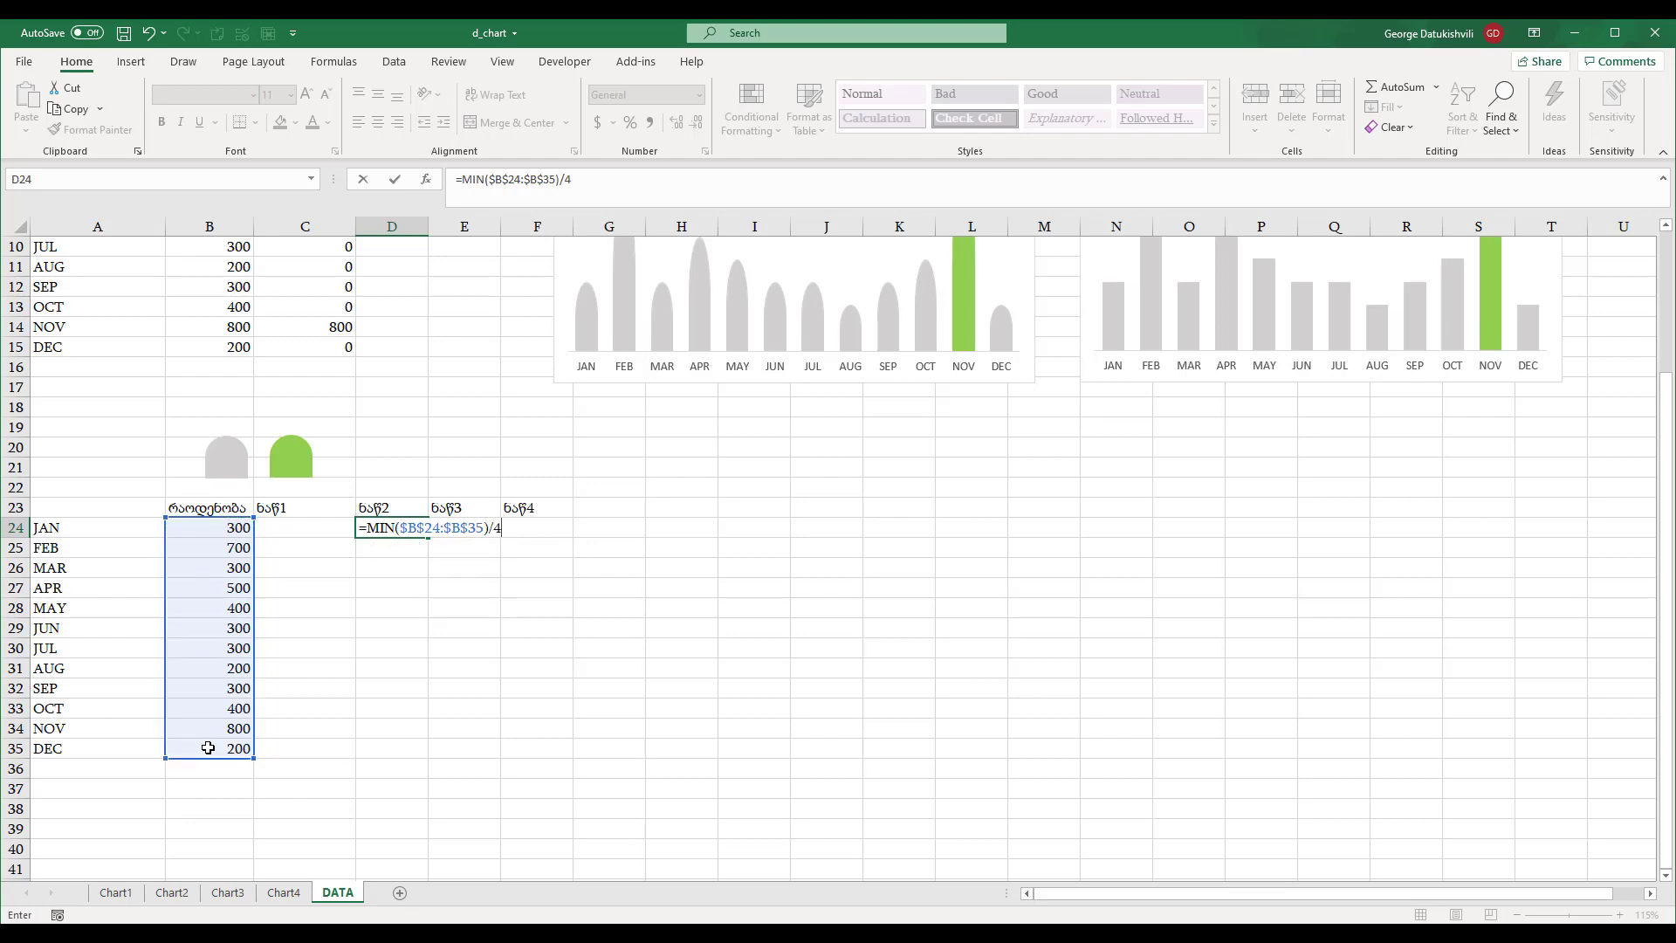
pyautogui.press('Return')
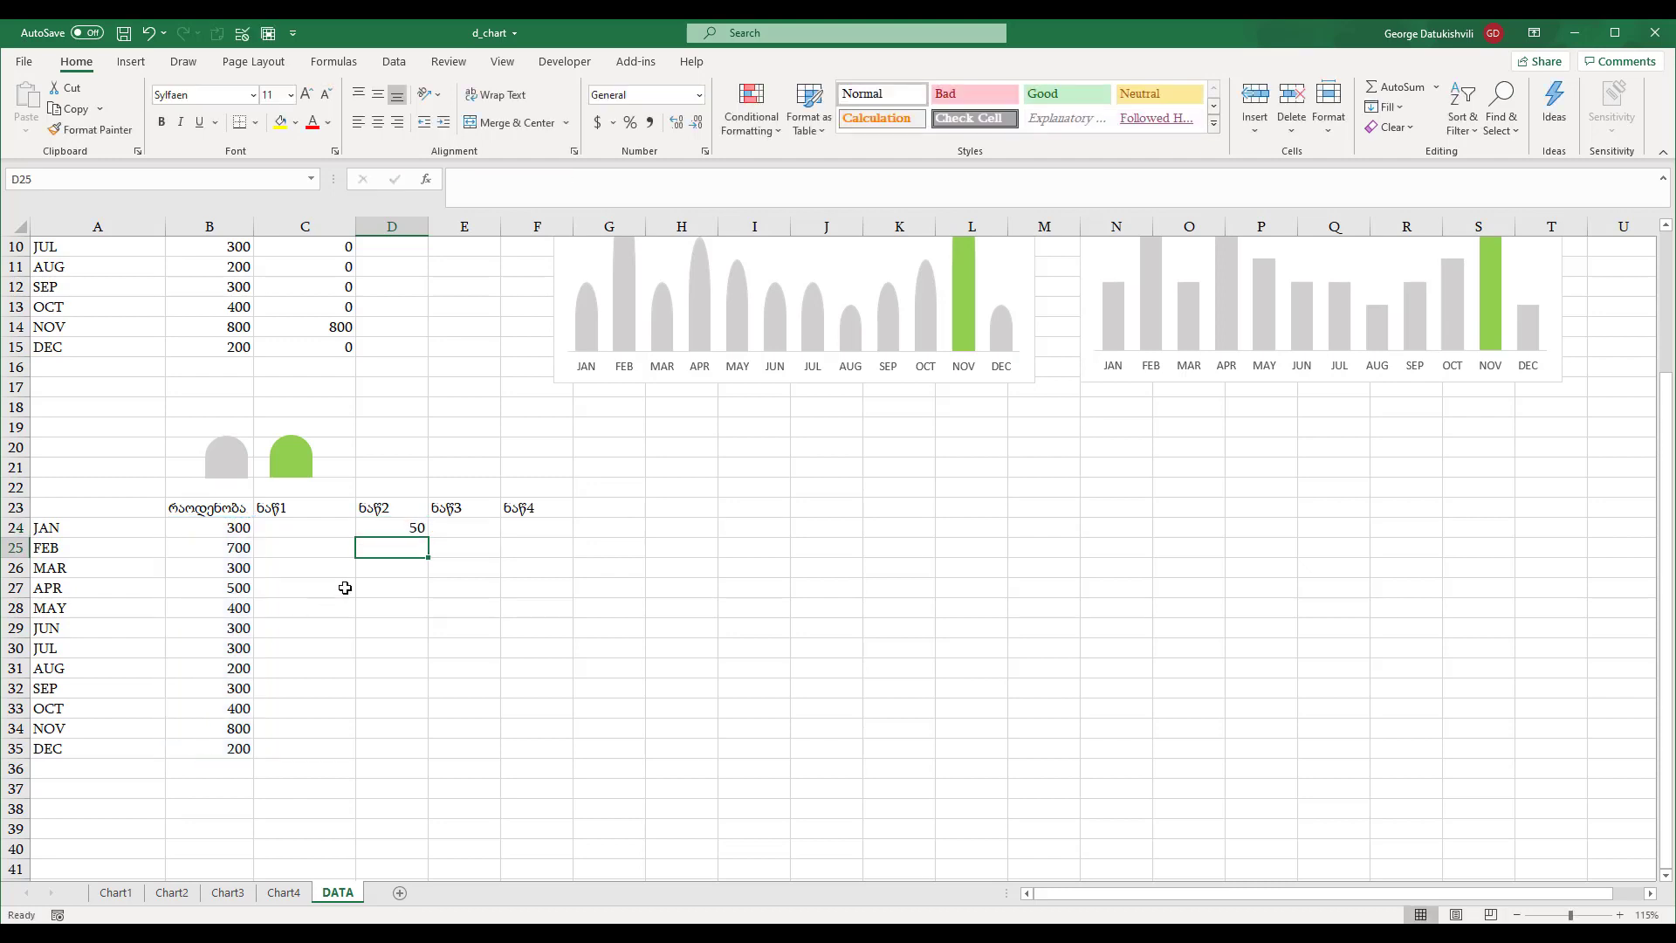
pyautogui.click(411, 527)
pyautogui.doubleClick(428, 537)
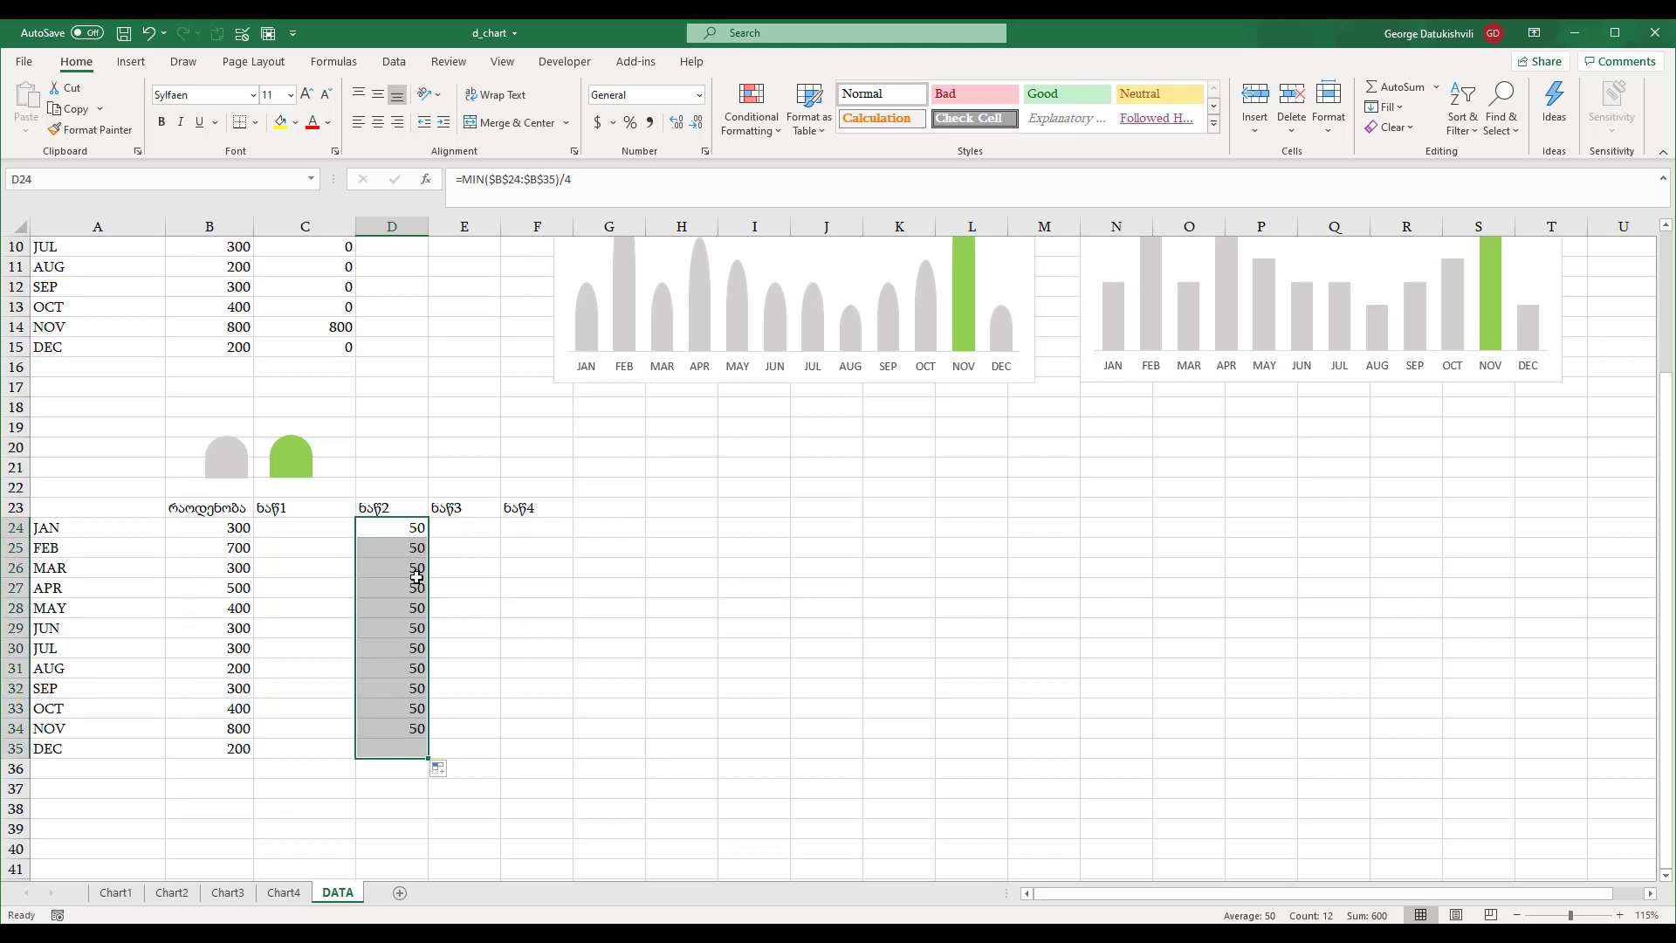
# - Enter =B24-D24 in C24 and fill it down through C35
pyautogui.click(328, 522)
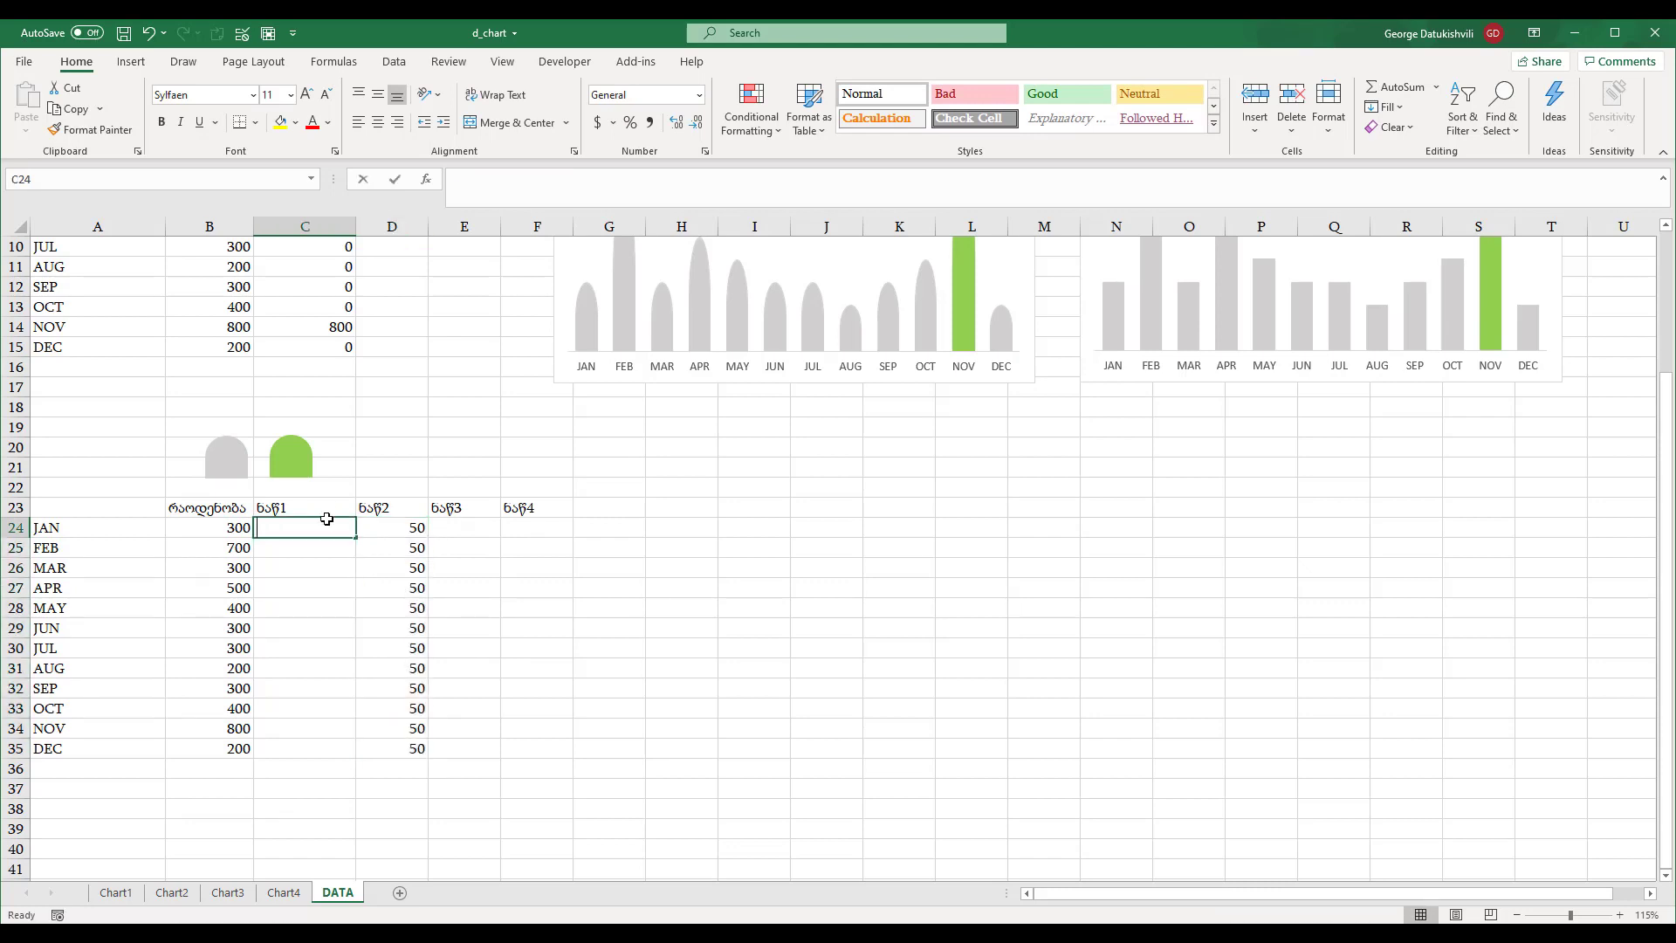
pyautogui.write('=')
pyautogui.click(231, 529)
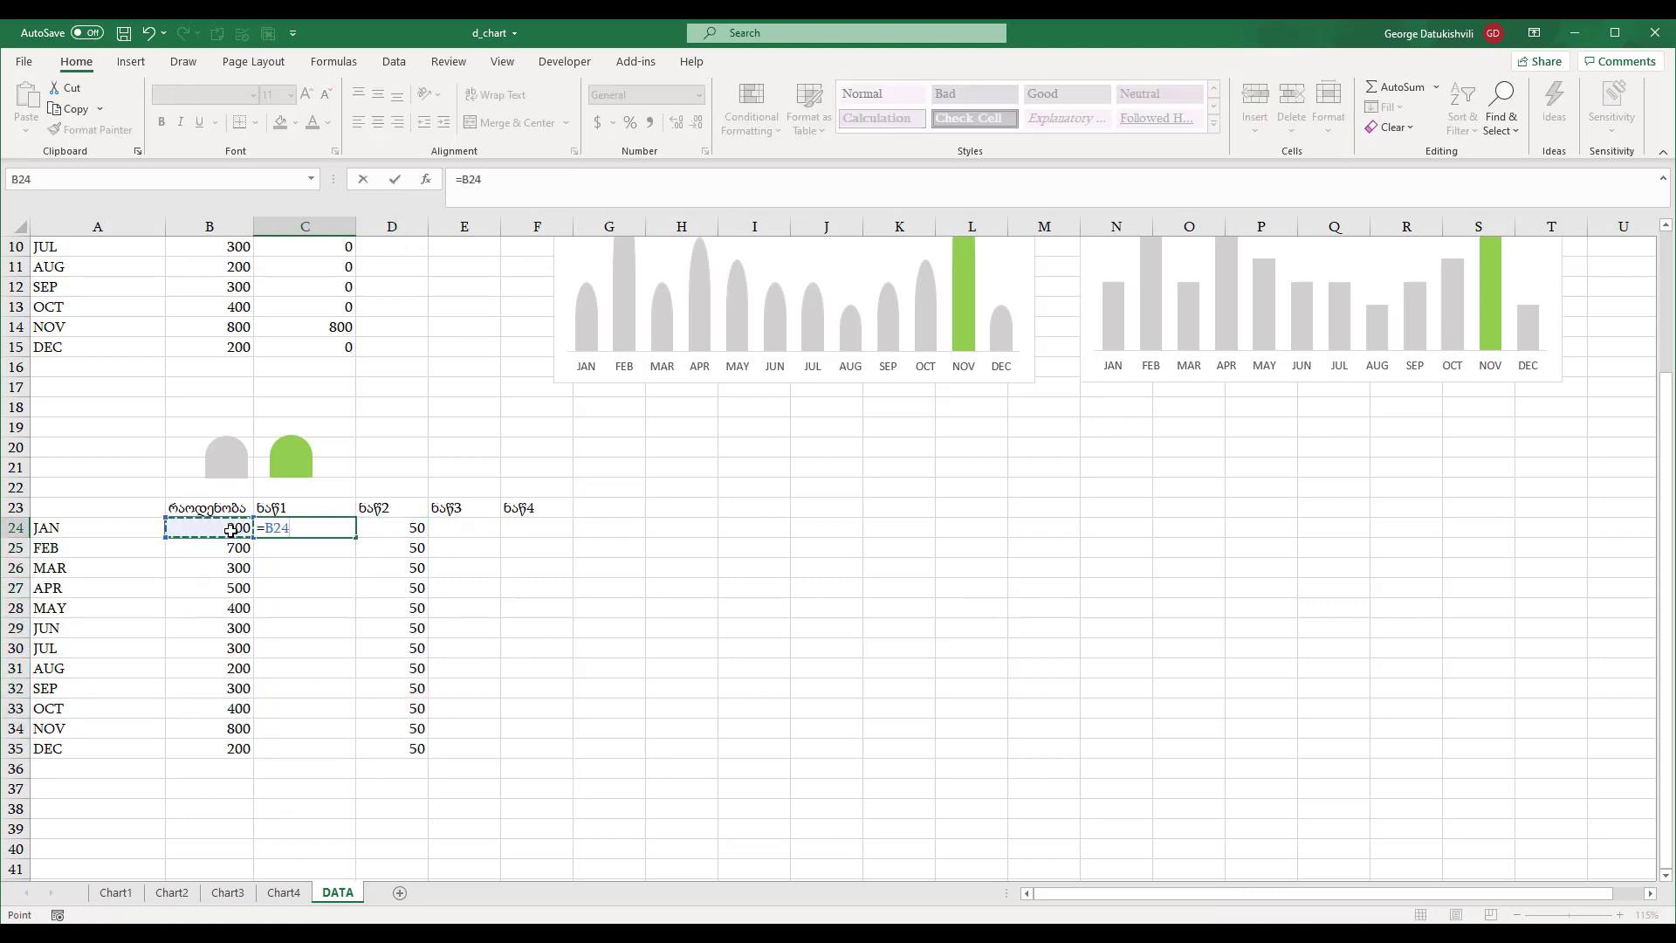
pyautogui.write('-')
pyautogui.click(409, 529)
pyautogui.press('Return')
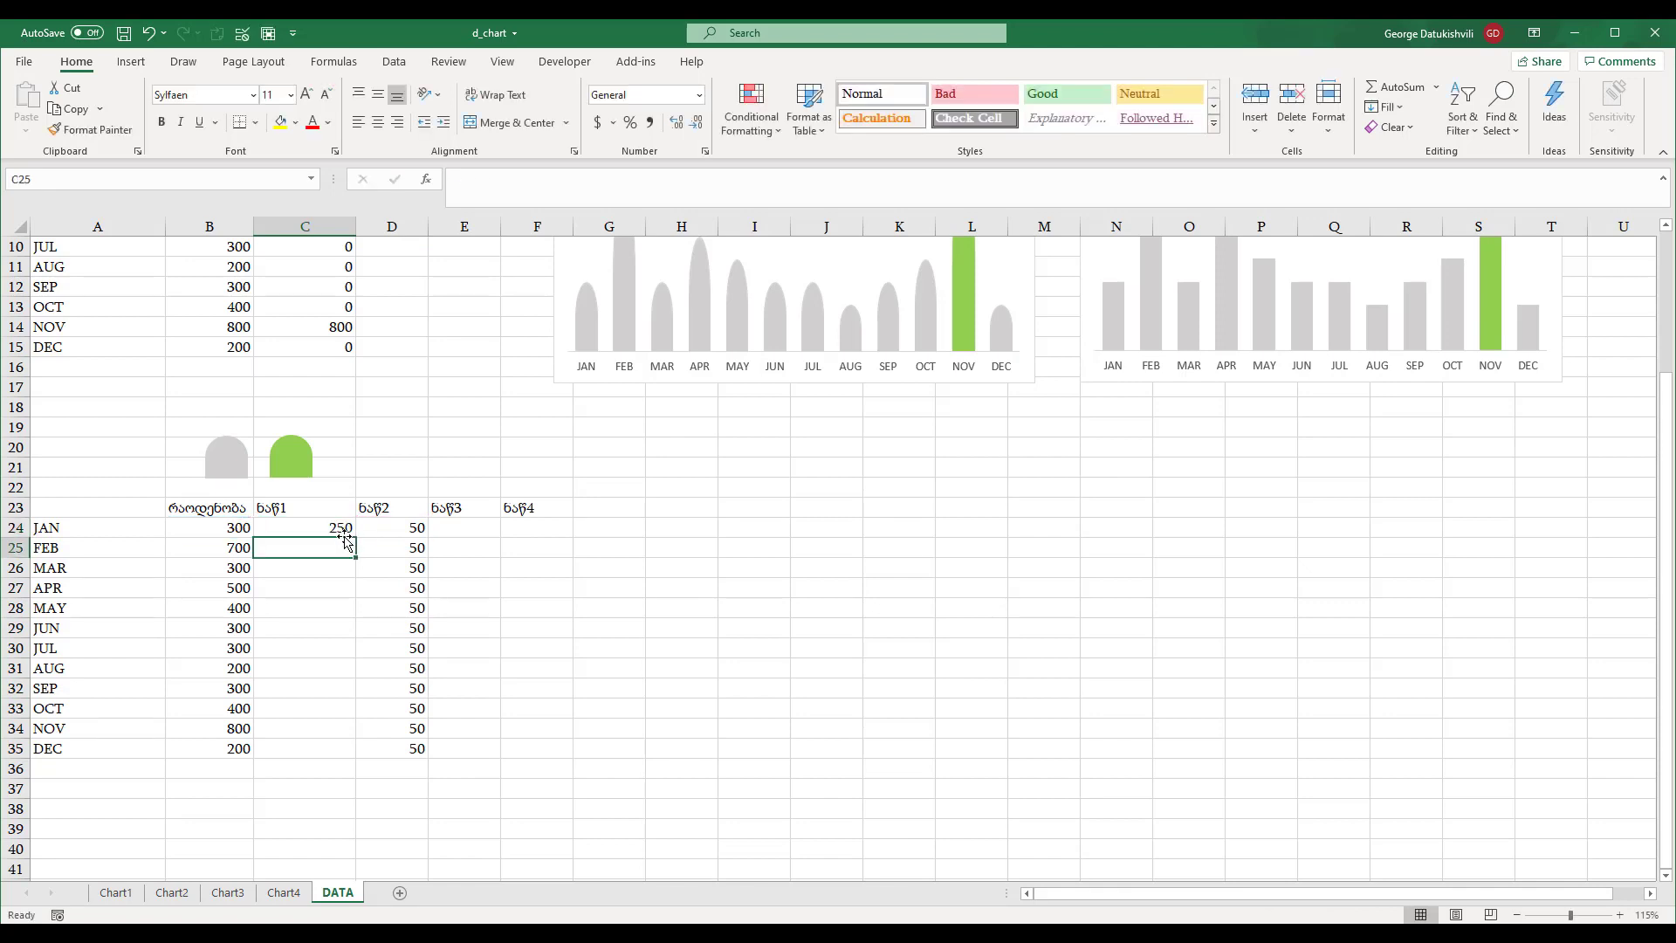
pyautogui.click(348, 528)
pyautogui.doubleClick(355, 538)
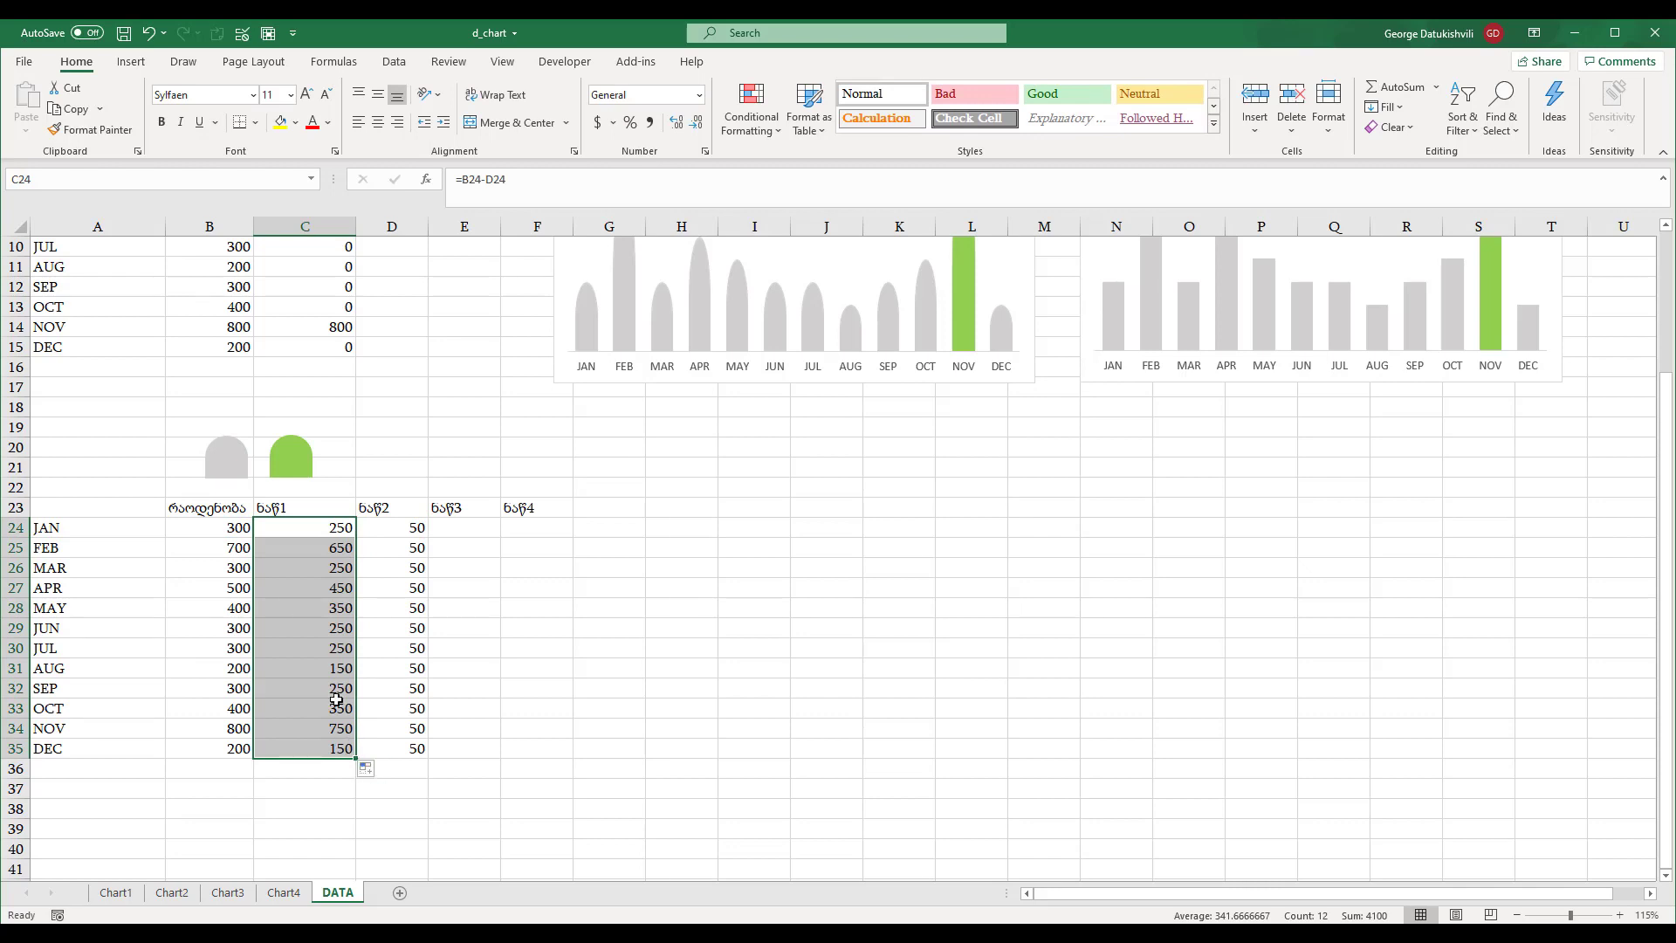
pyautogui.moveTo(393, 526); pyautogui.dragTo(392, 740)
pyautogui.click(314, 566)
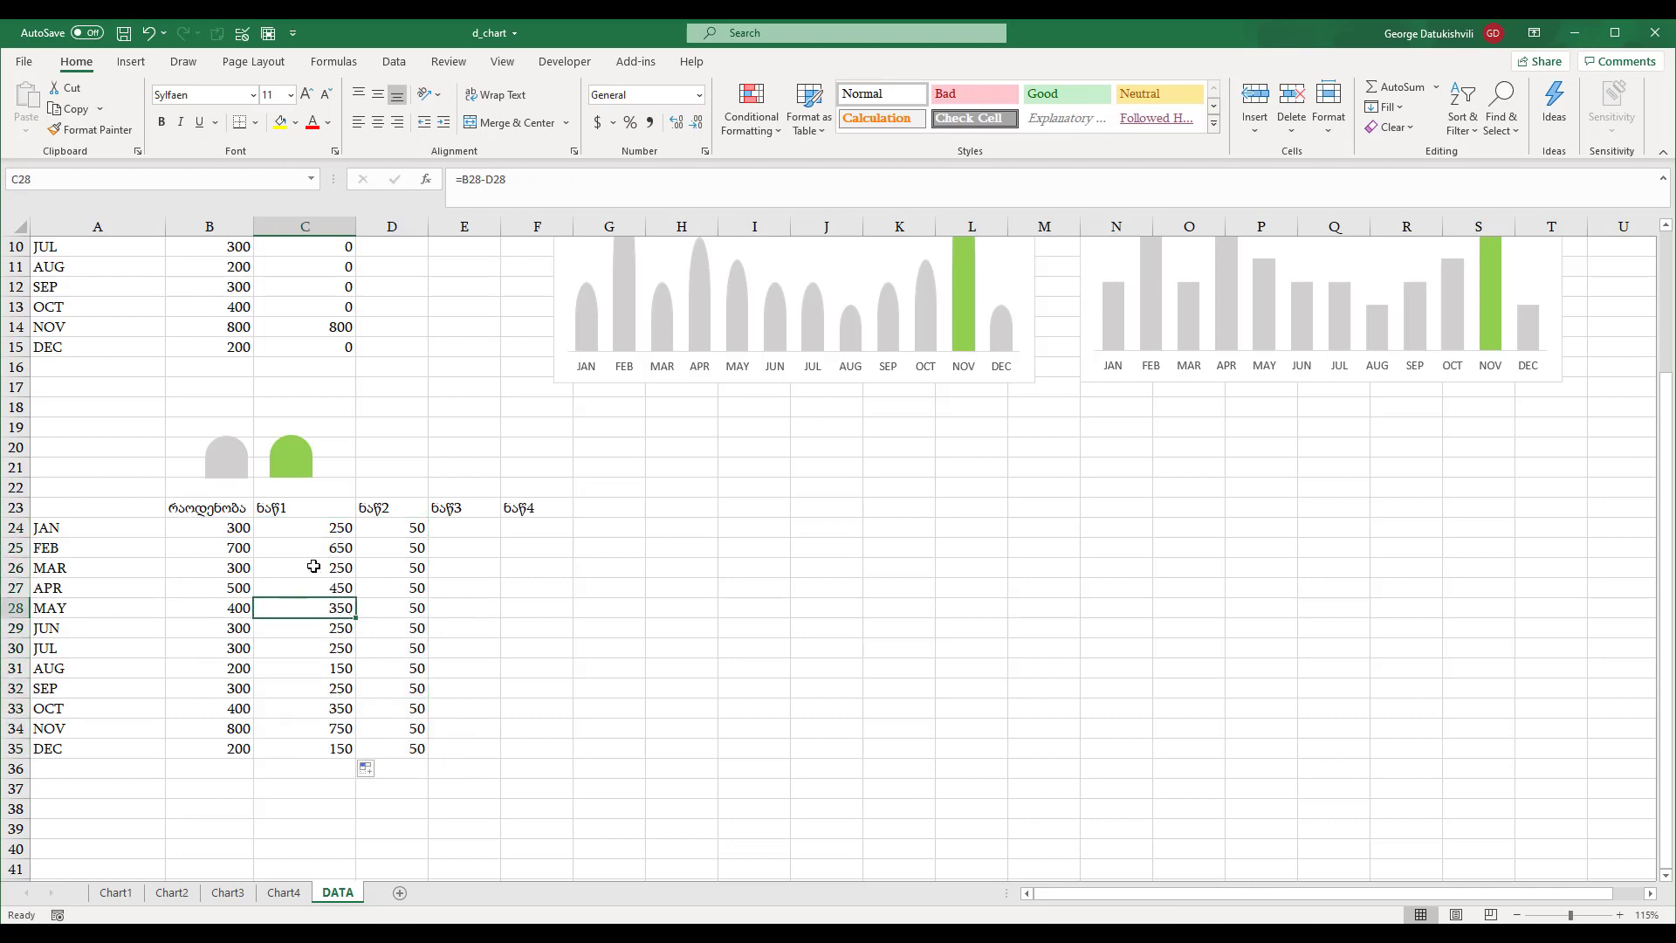
# - Insert a 2-D stacked column chart from A24:A35 and C24:D35, and place it beside the second table under the rounded-column chart
pyautogui.moveTo(124, 527); pyautogui.dragTo(74, 745)
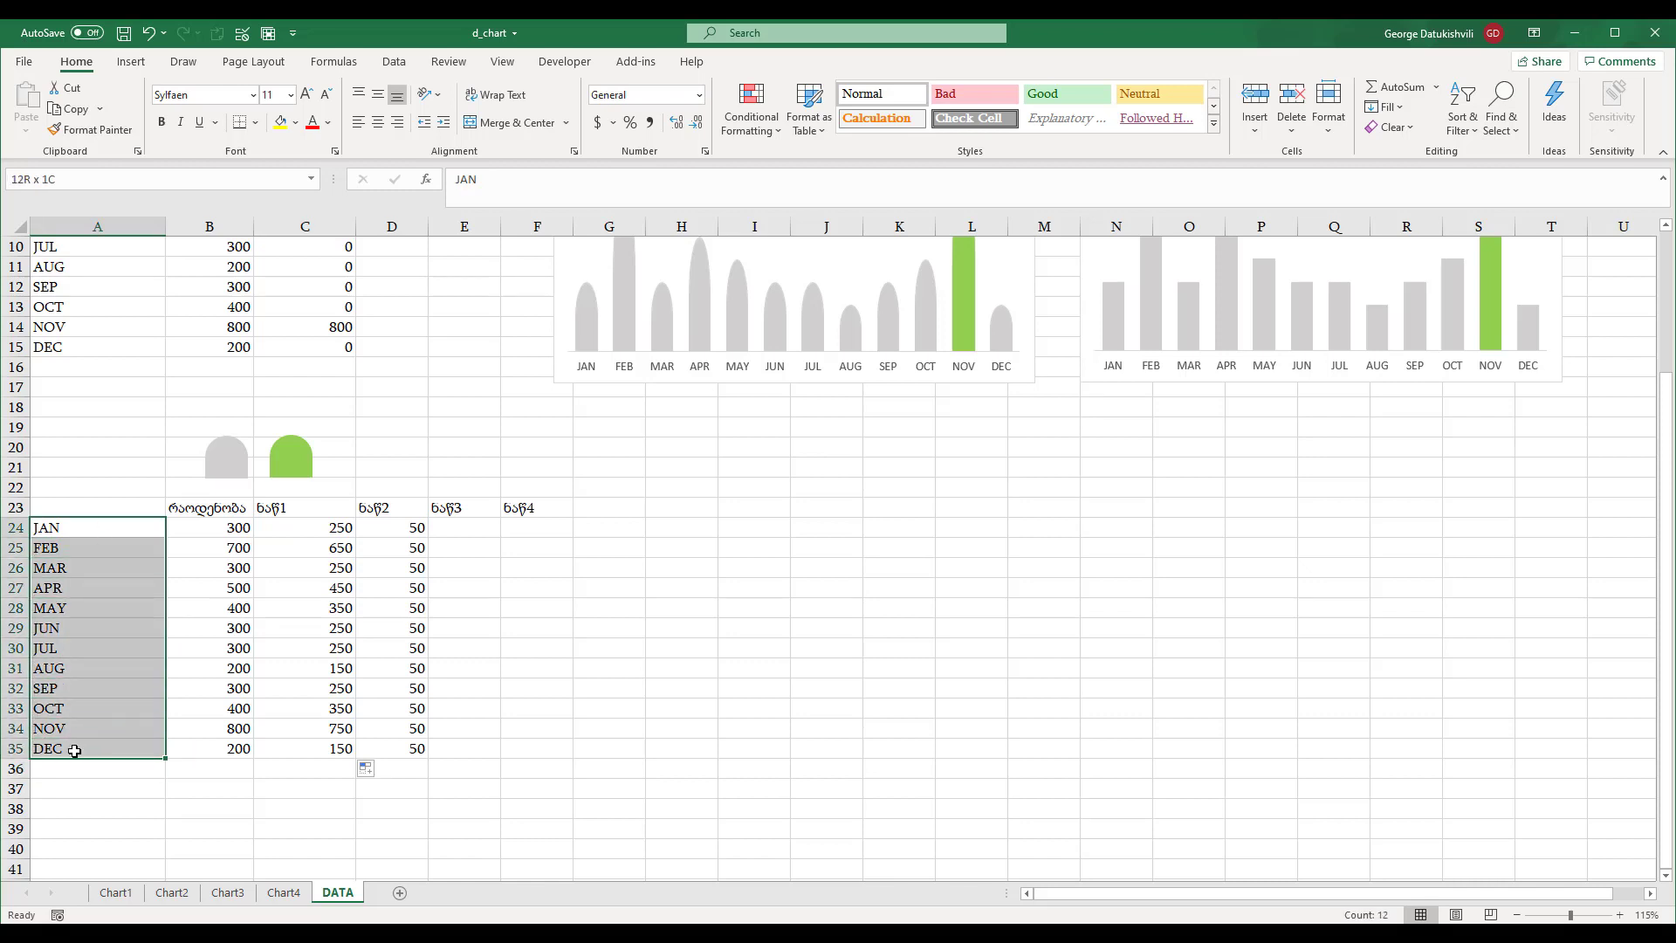
pyautogui.keyDown('ctrl'); pyautogui.moveTo(313, 527); pyautogui.dragTo(415, 749); pyautogui.keyUp('ctrl')
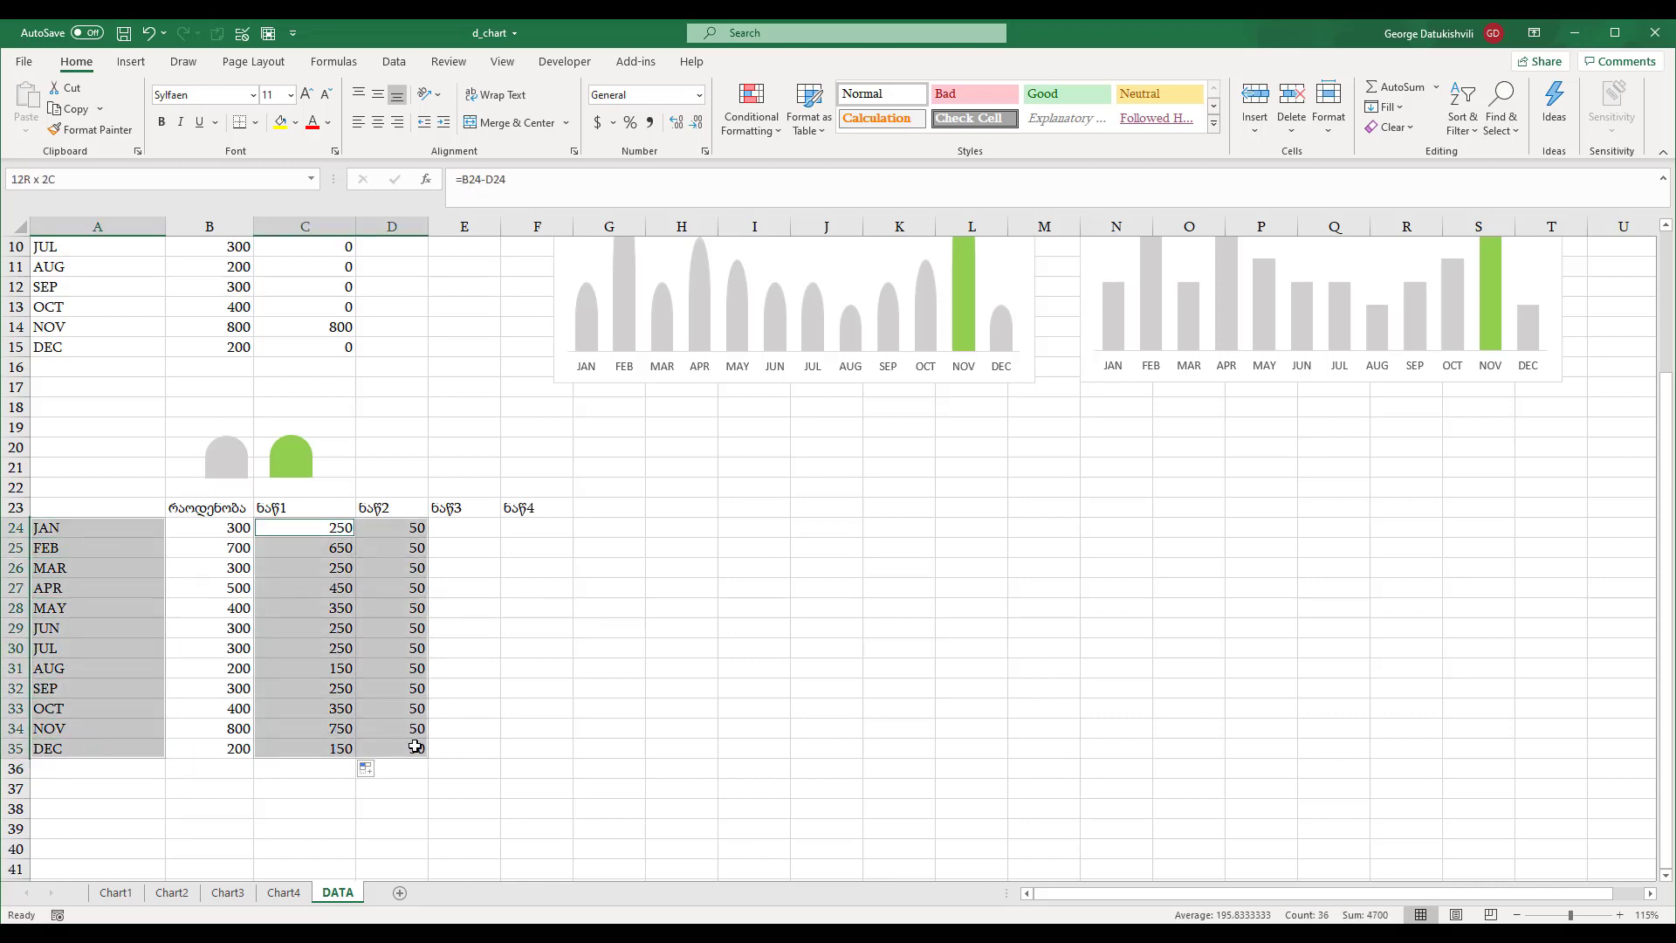
pyautogui.click(132, 63)
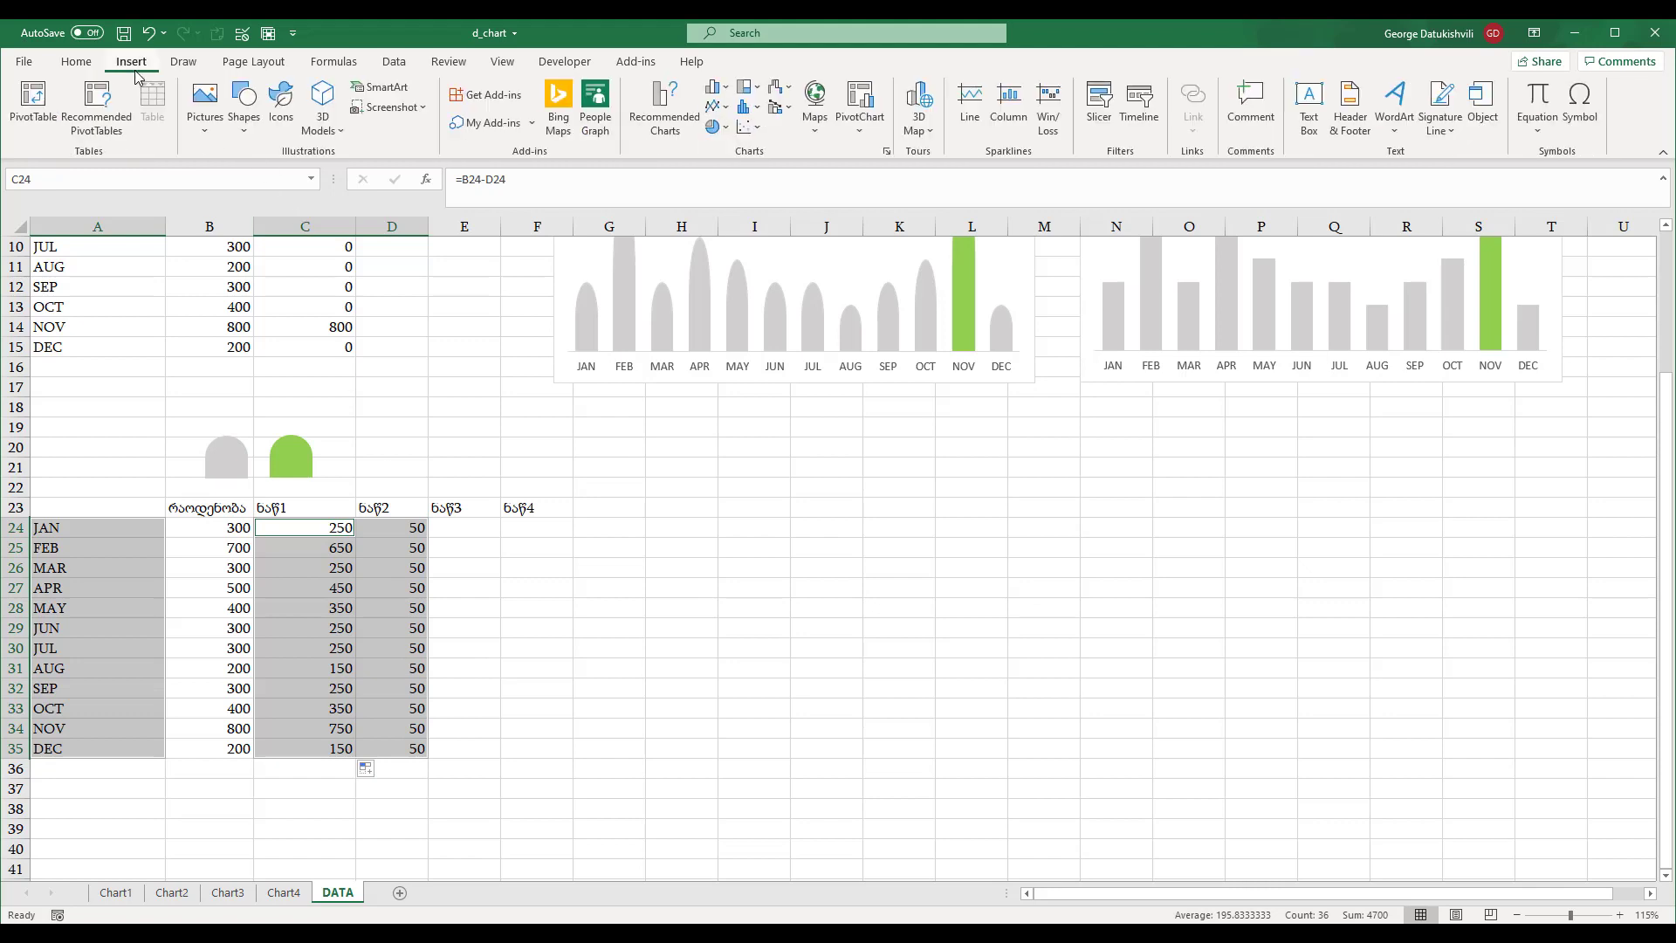
pyautogui.click(718, 87)
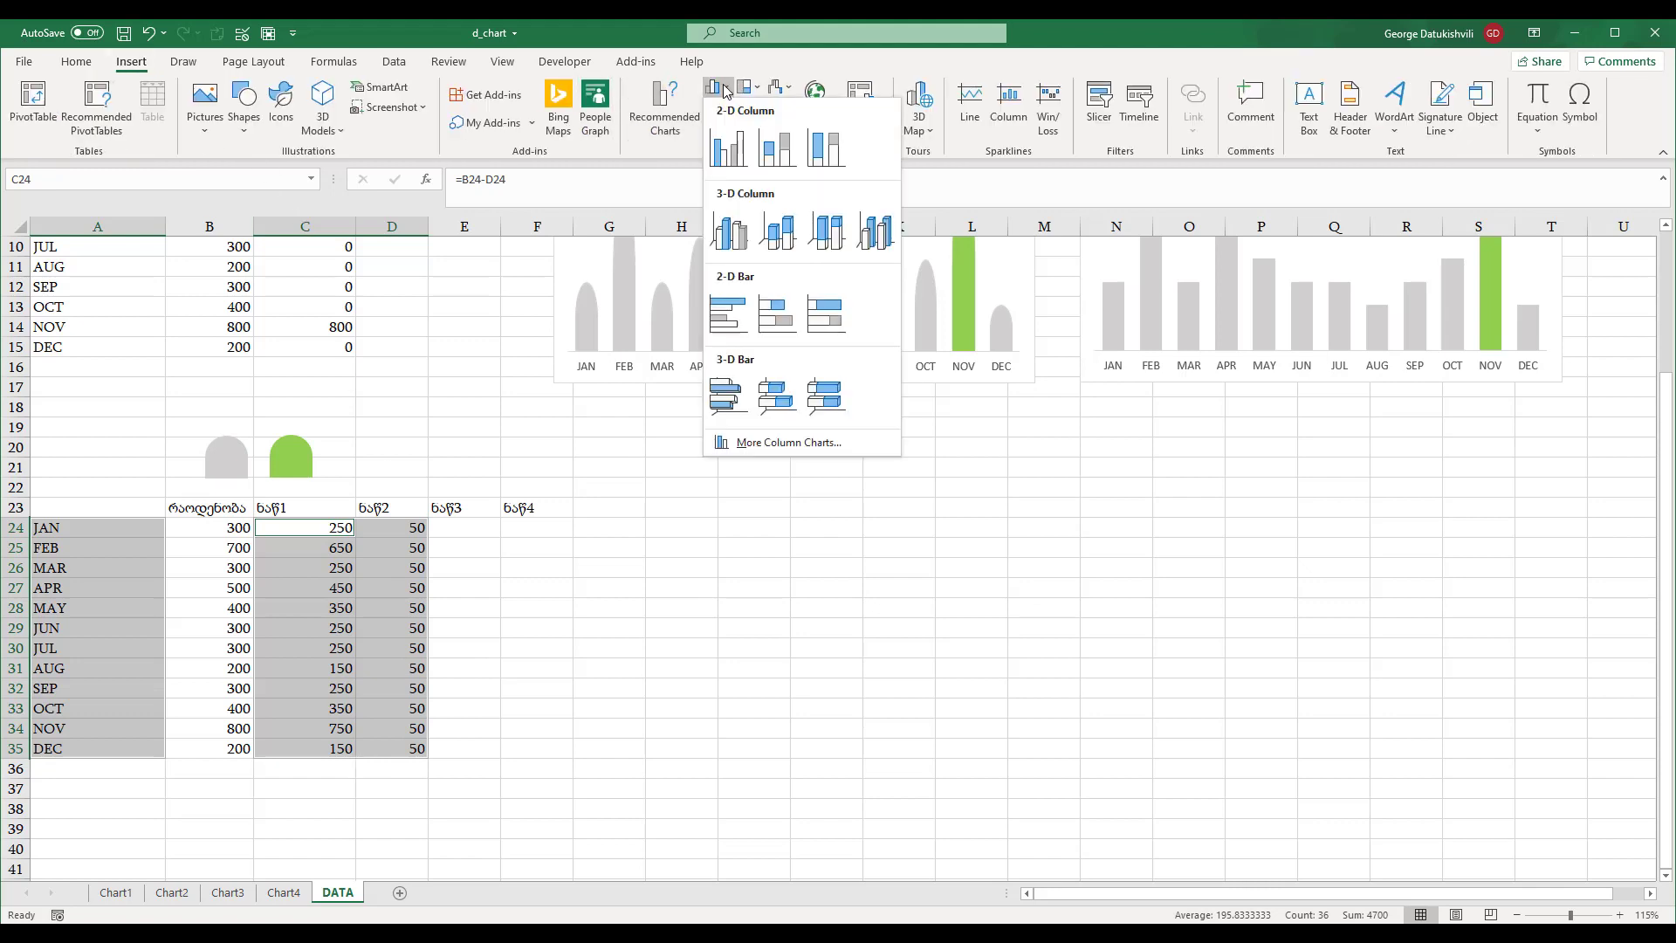
pyautogui.click(777, 149)
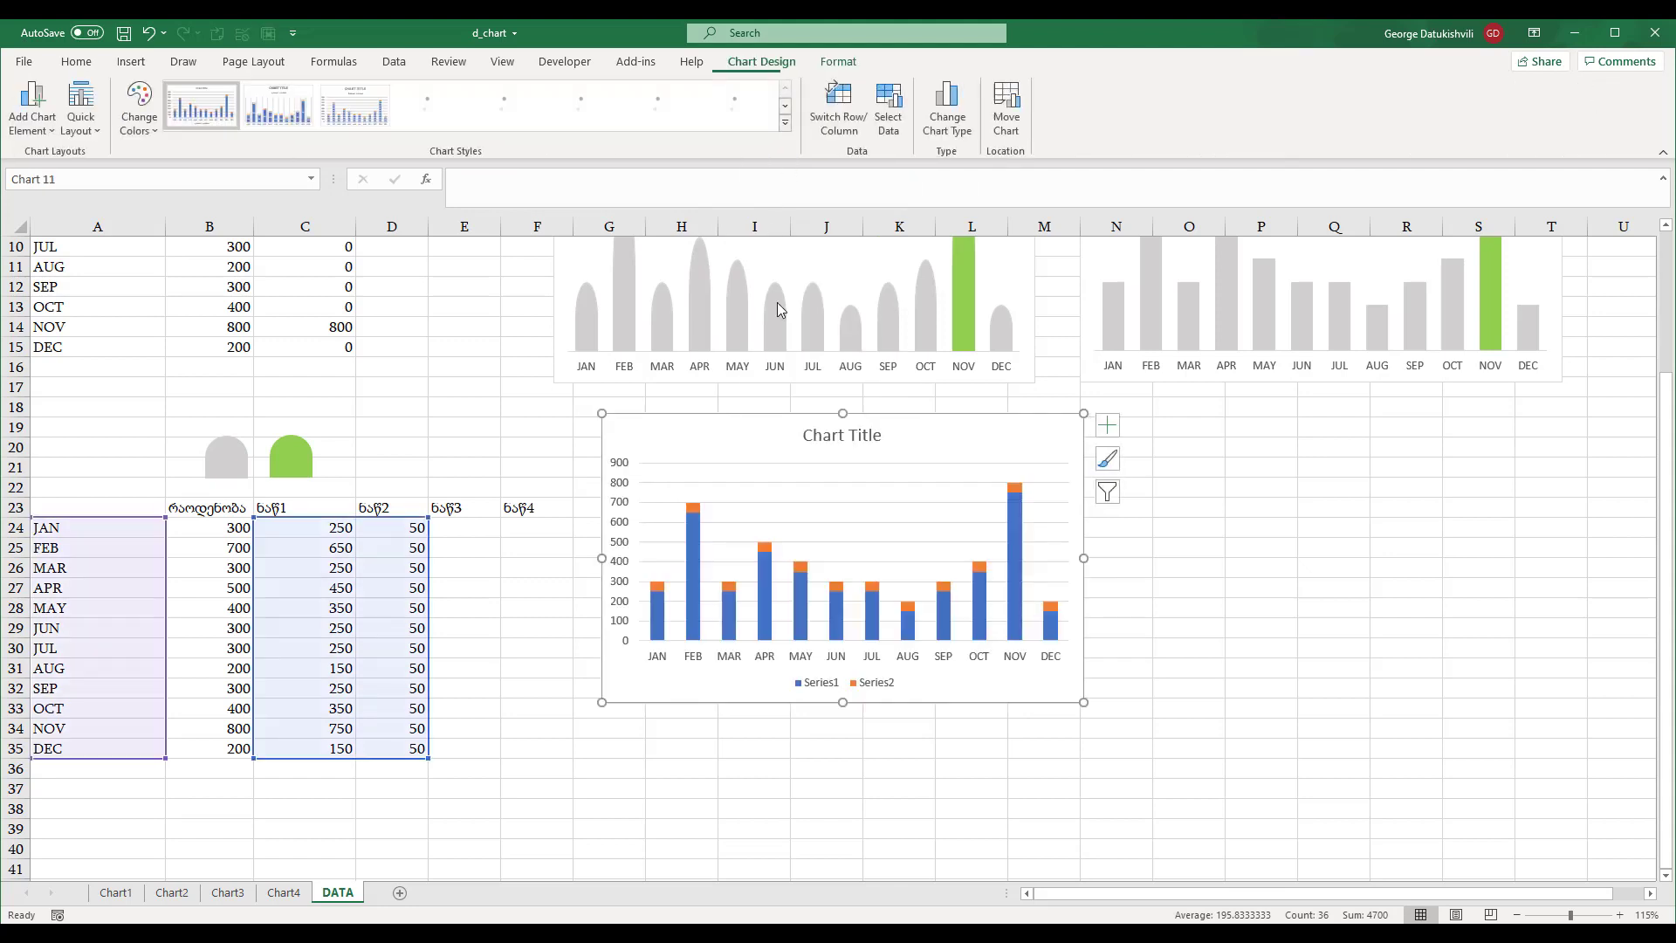
pyautogui.moveTo(908, 445); pyautogui.dragTo(885, 523)
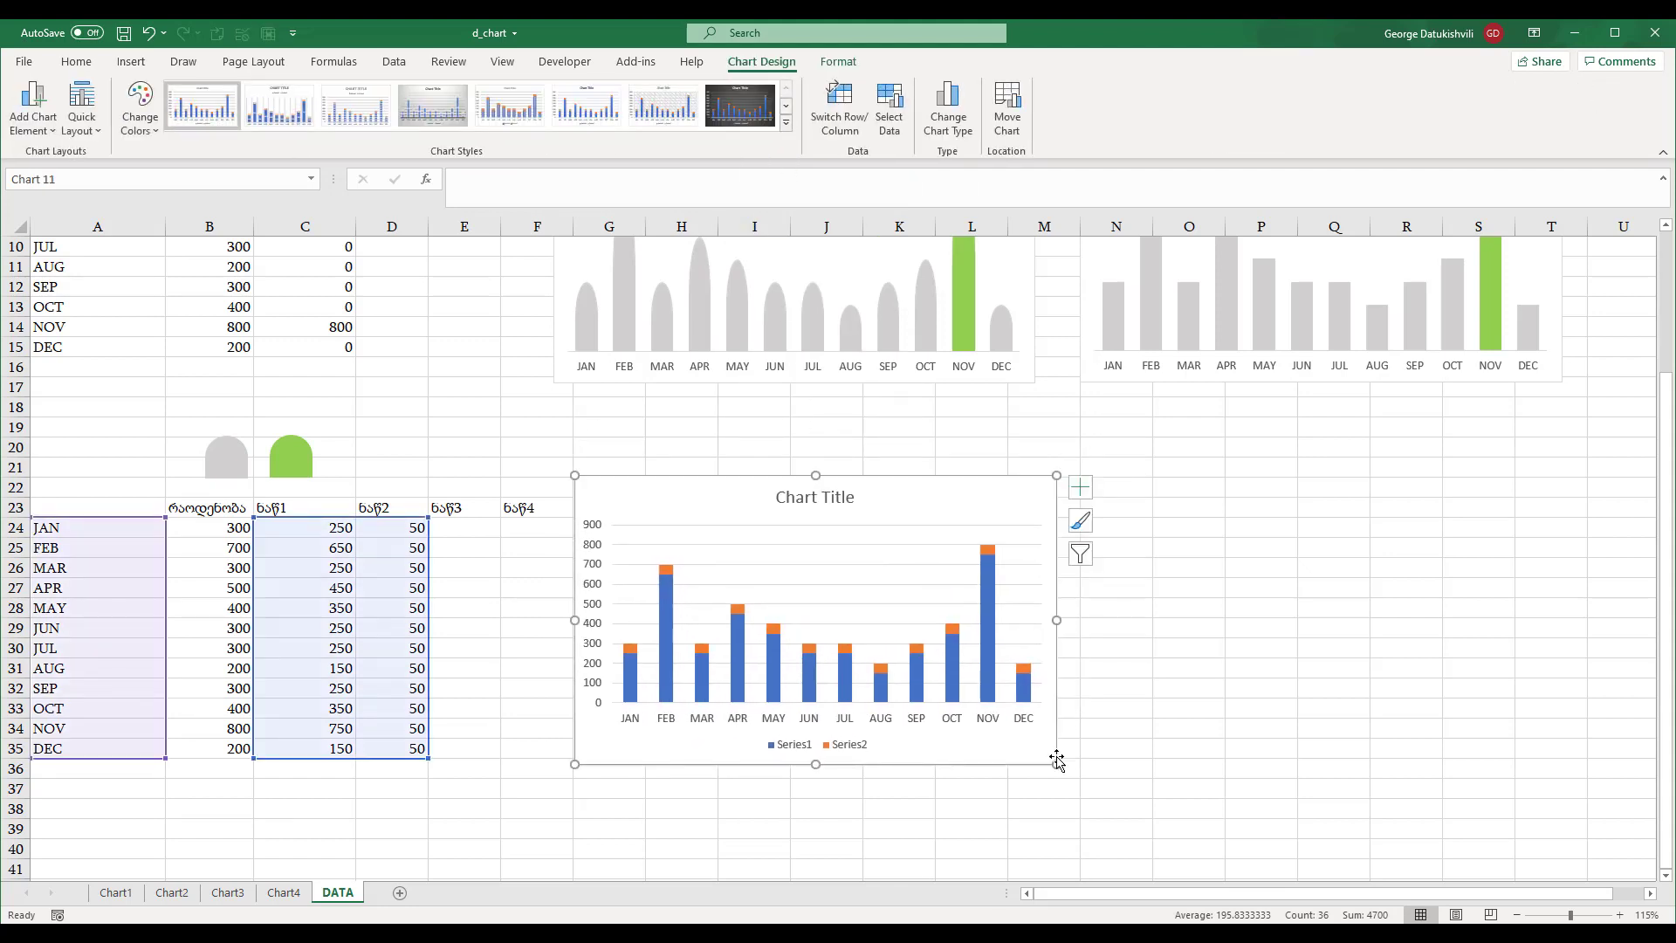
# - Remove the legend, the horizontal gridlines and the vertical axis from the new stacked column chart
pyautogui.click(861, 753)
pyautogui.press('Delete')
pyautogui.click(728, 572)
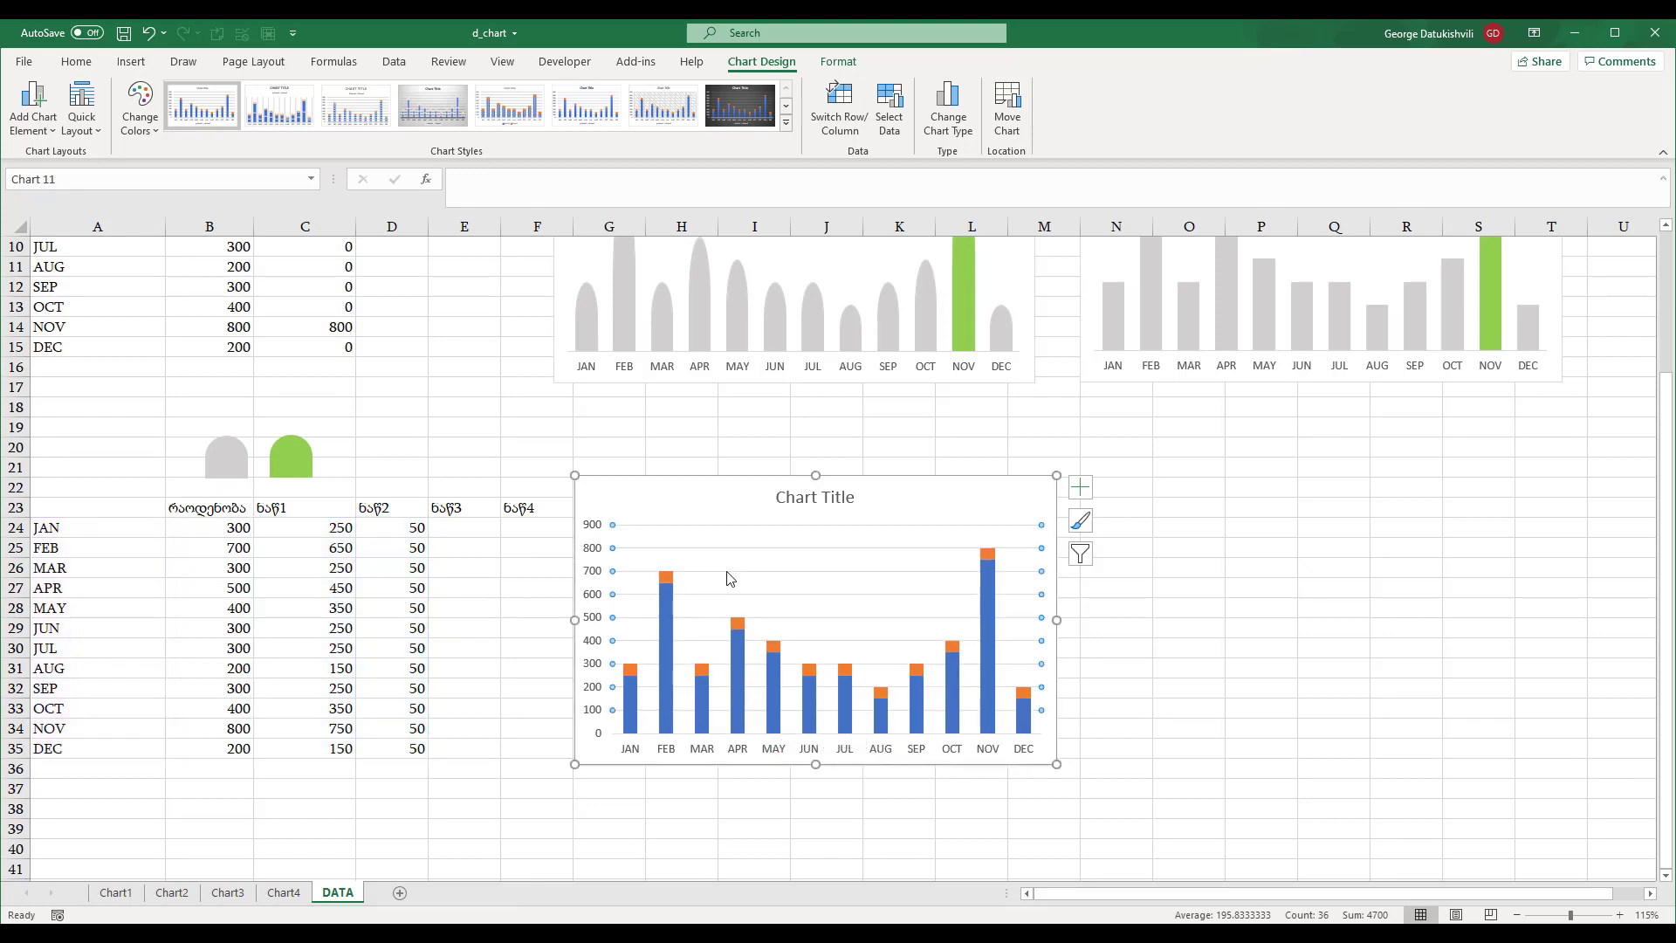
pyautogui.press('Delete')
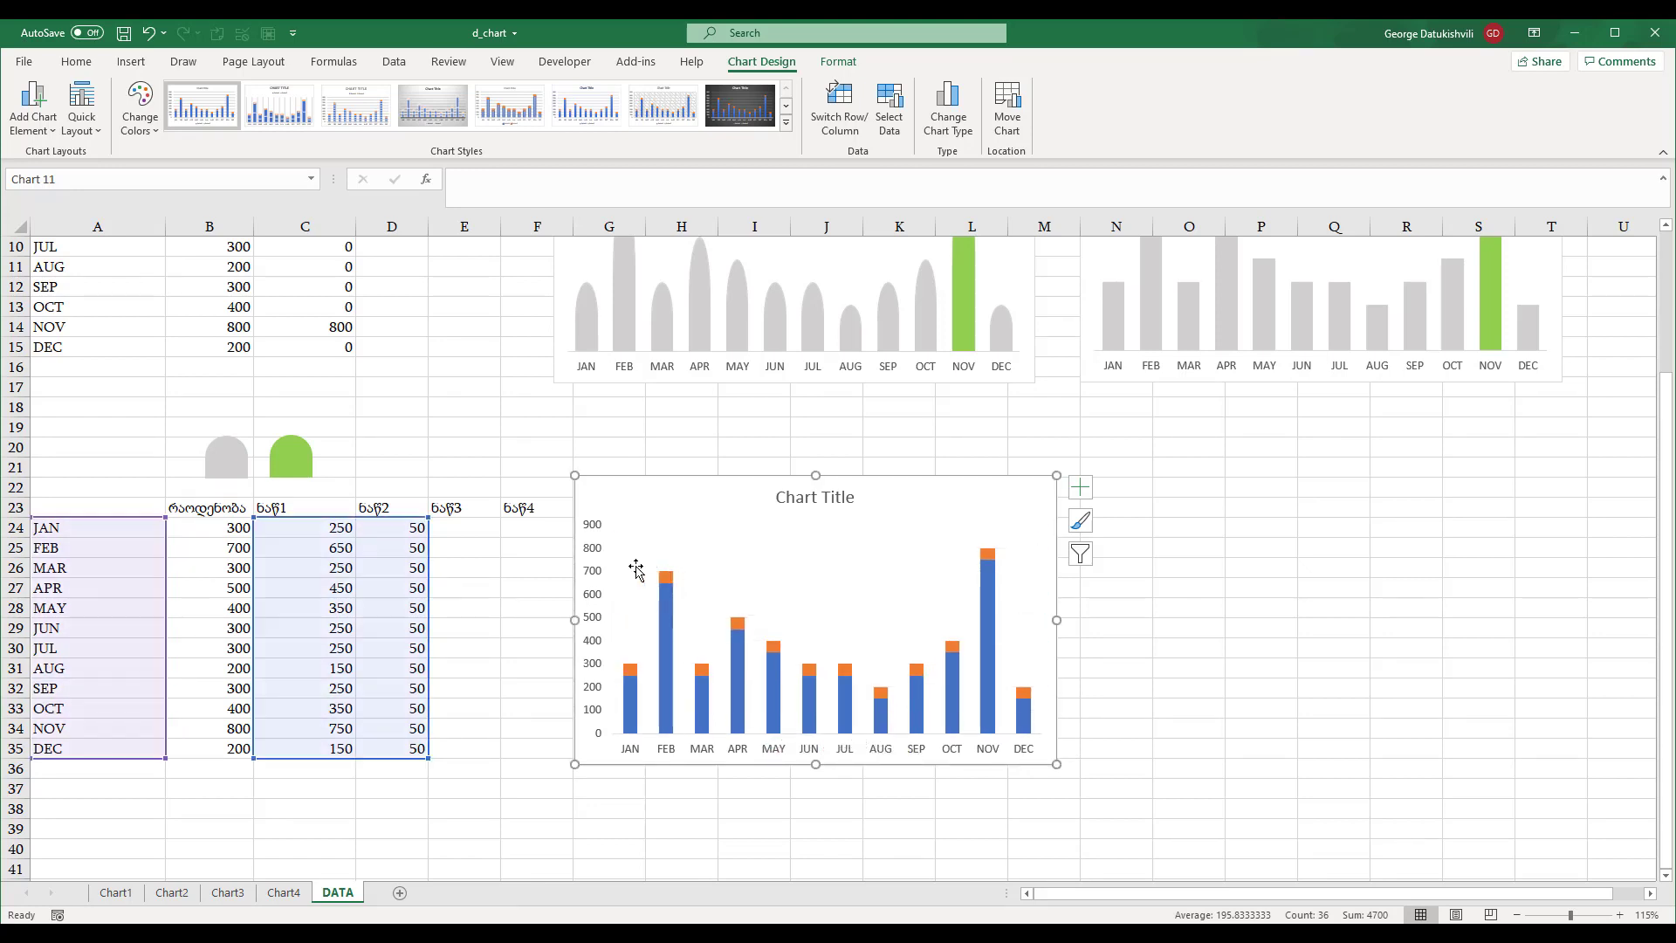
pyautogui.click(599, 574)
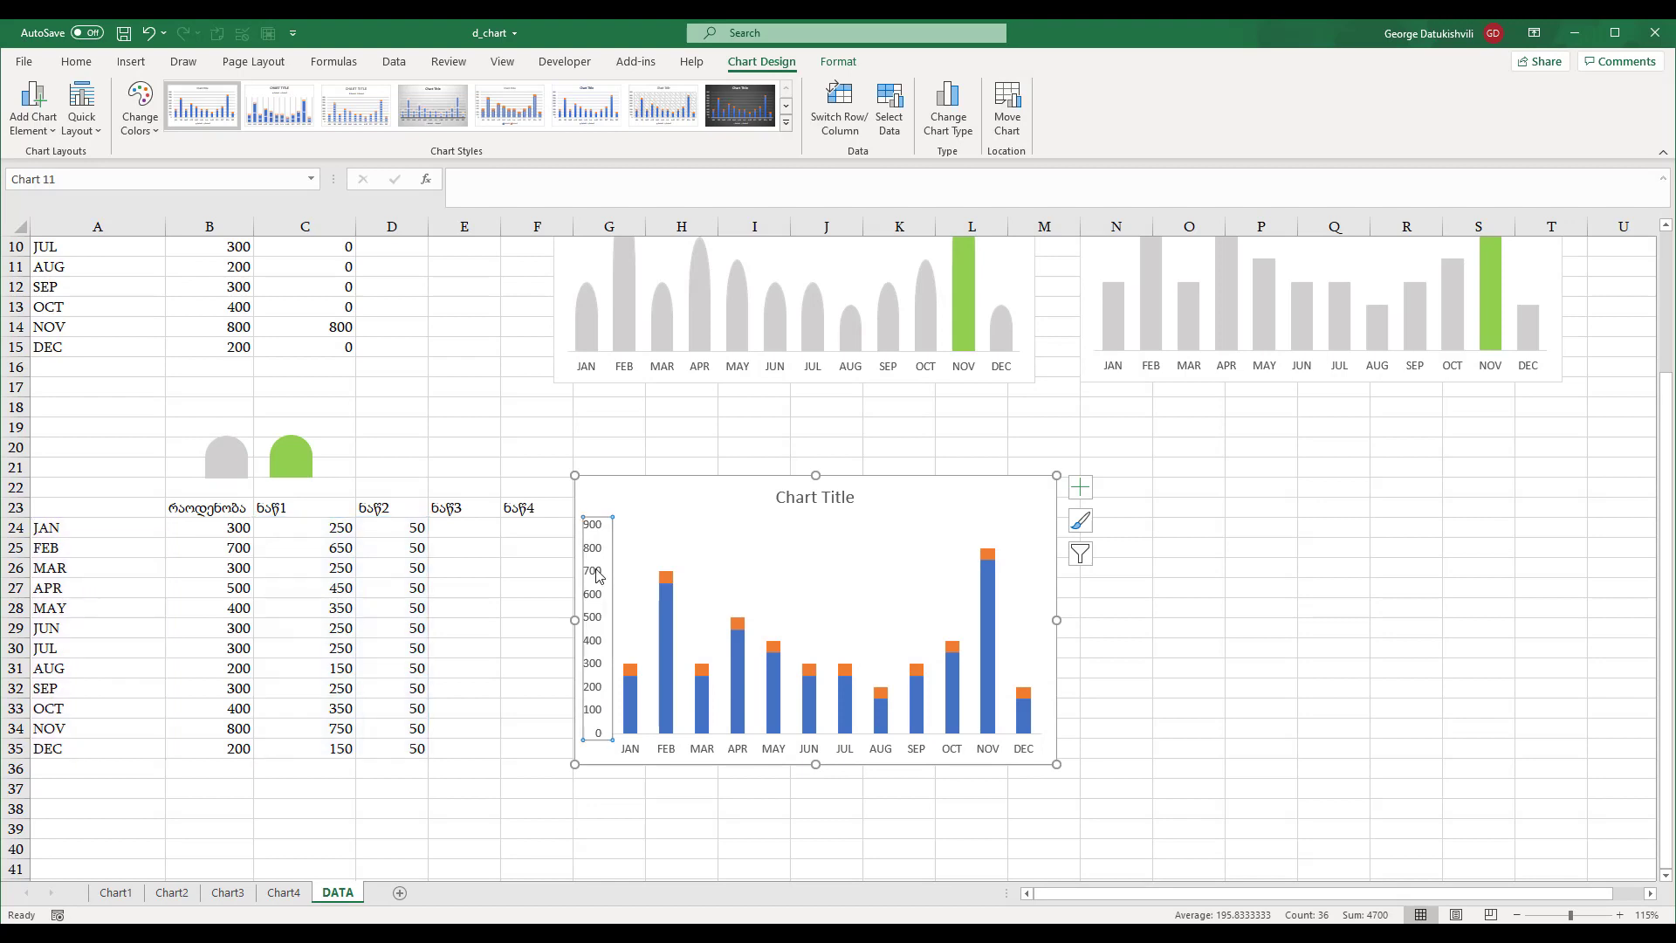
pyautogui.press('Delete')
# - Fill the body series (C24:C35) of the stacked chart with the light gray theme colour
pyautogui.click(650, 658)
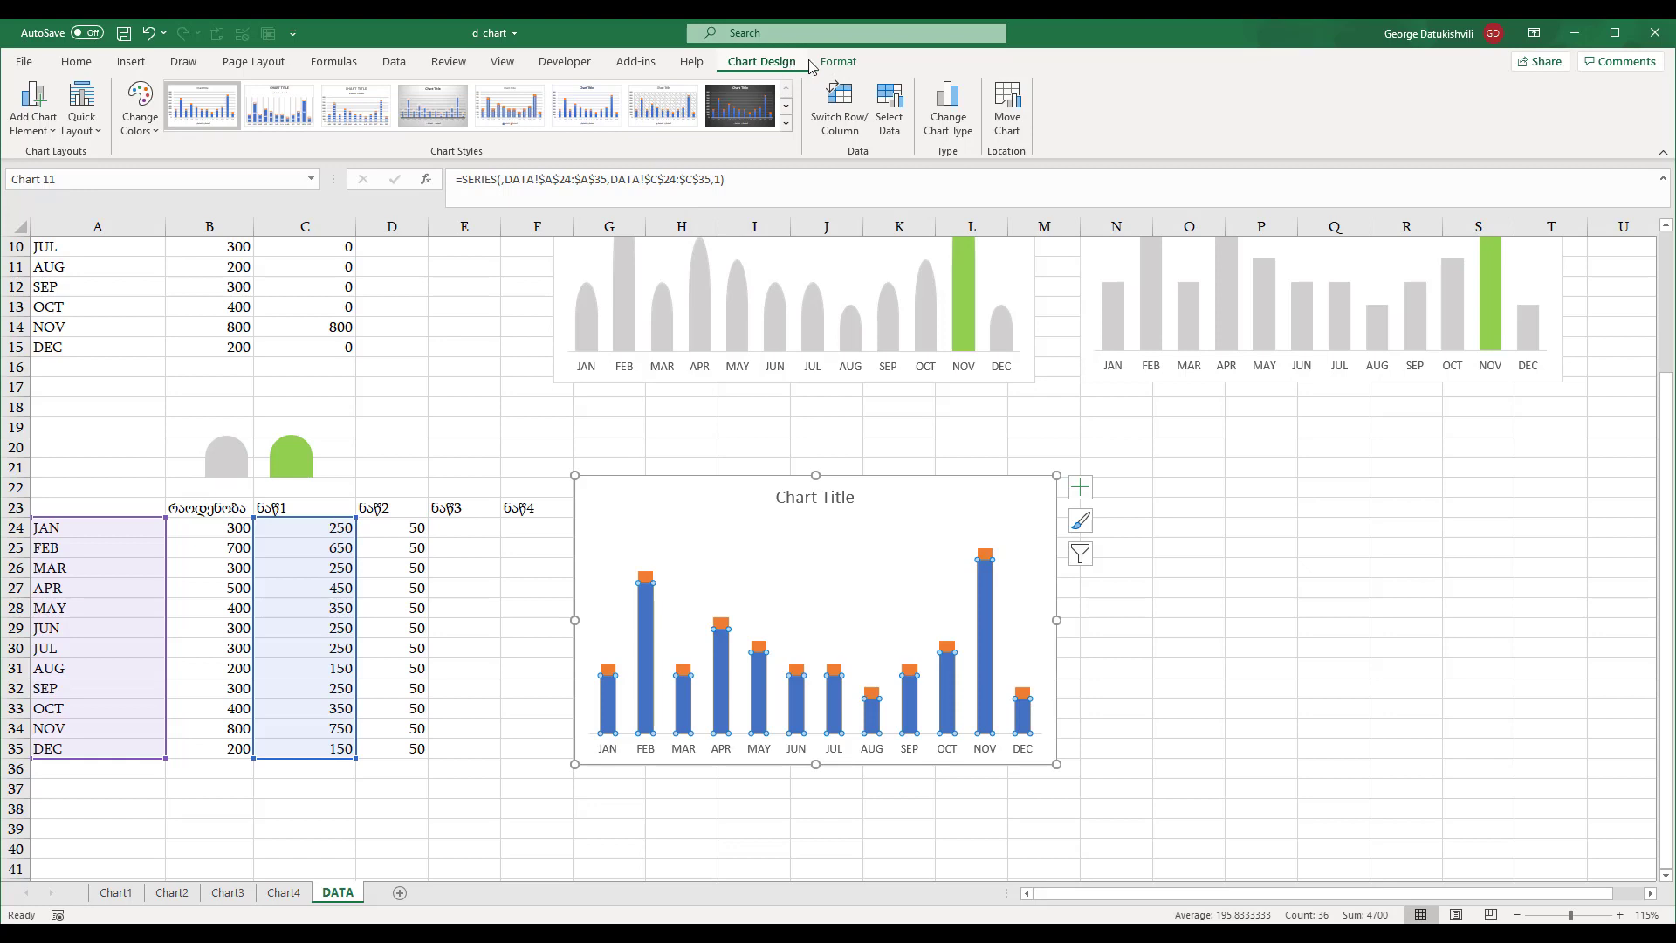
pyautogui.click(837, 62)
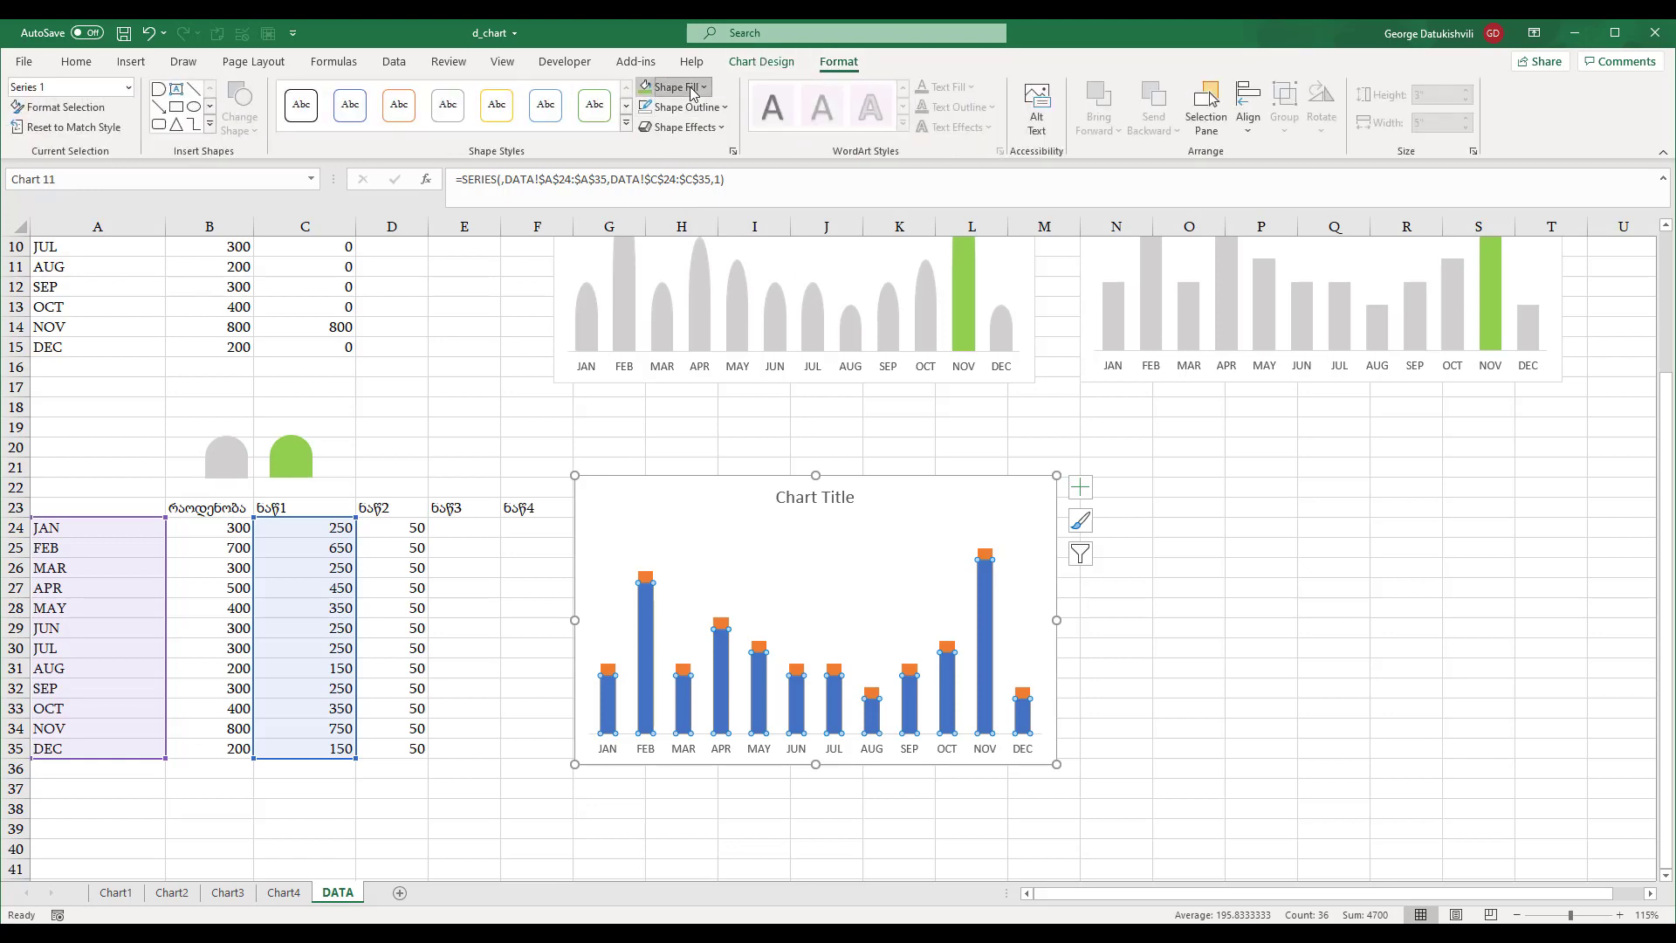
pyautogui.click(692, 91)
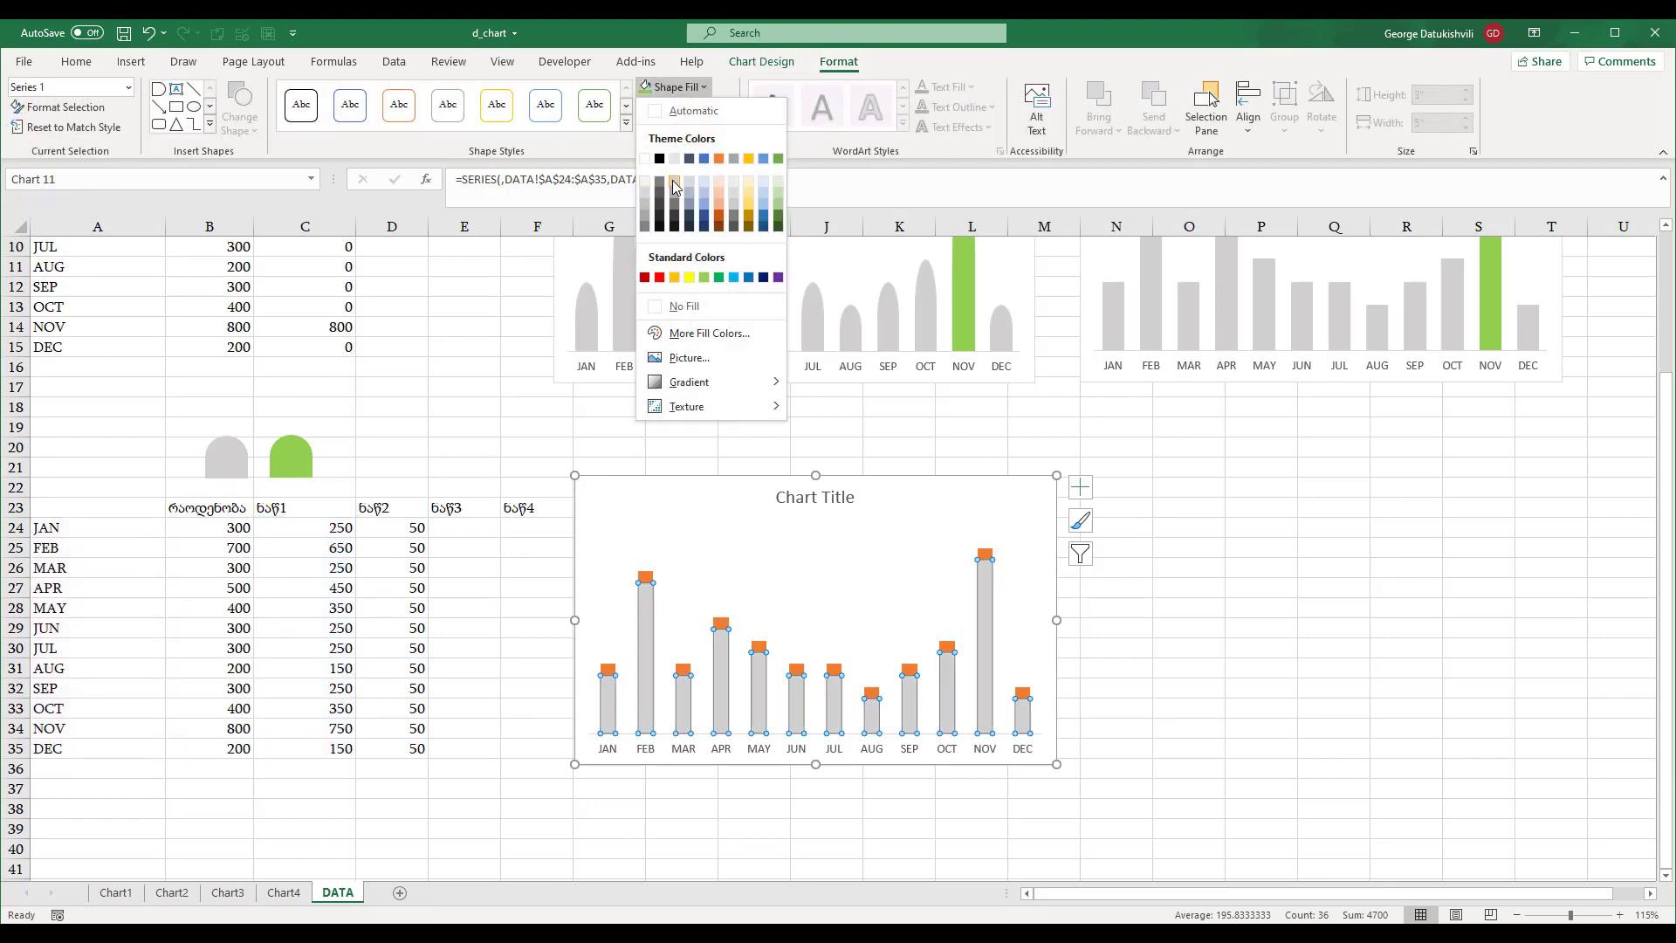
pyautogui.click(674, 186)
# - Copy the gray rounded shape above the second table and paste it onto the orange cap series of the stacked chart
pyautogui.click(650, 581)
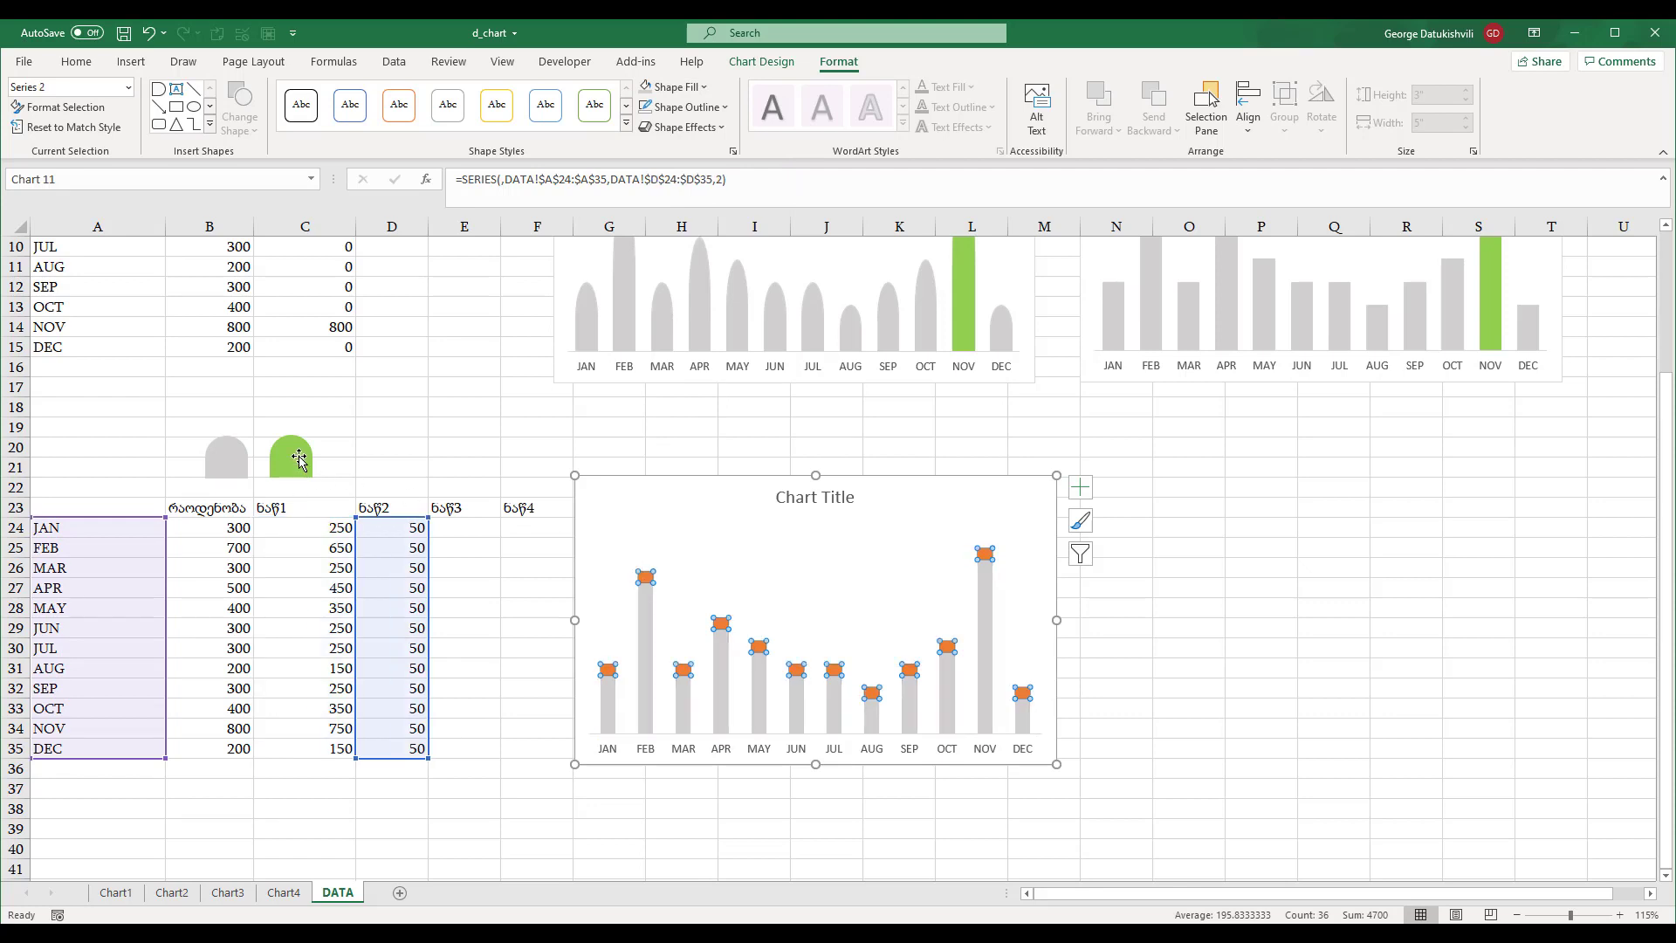
pyautogui.click(229, 455)
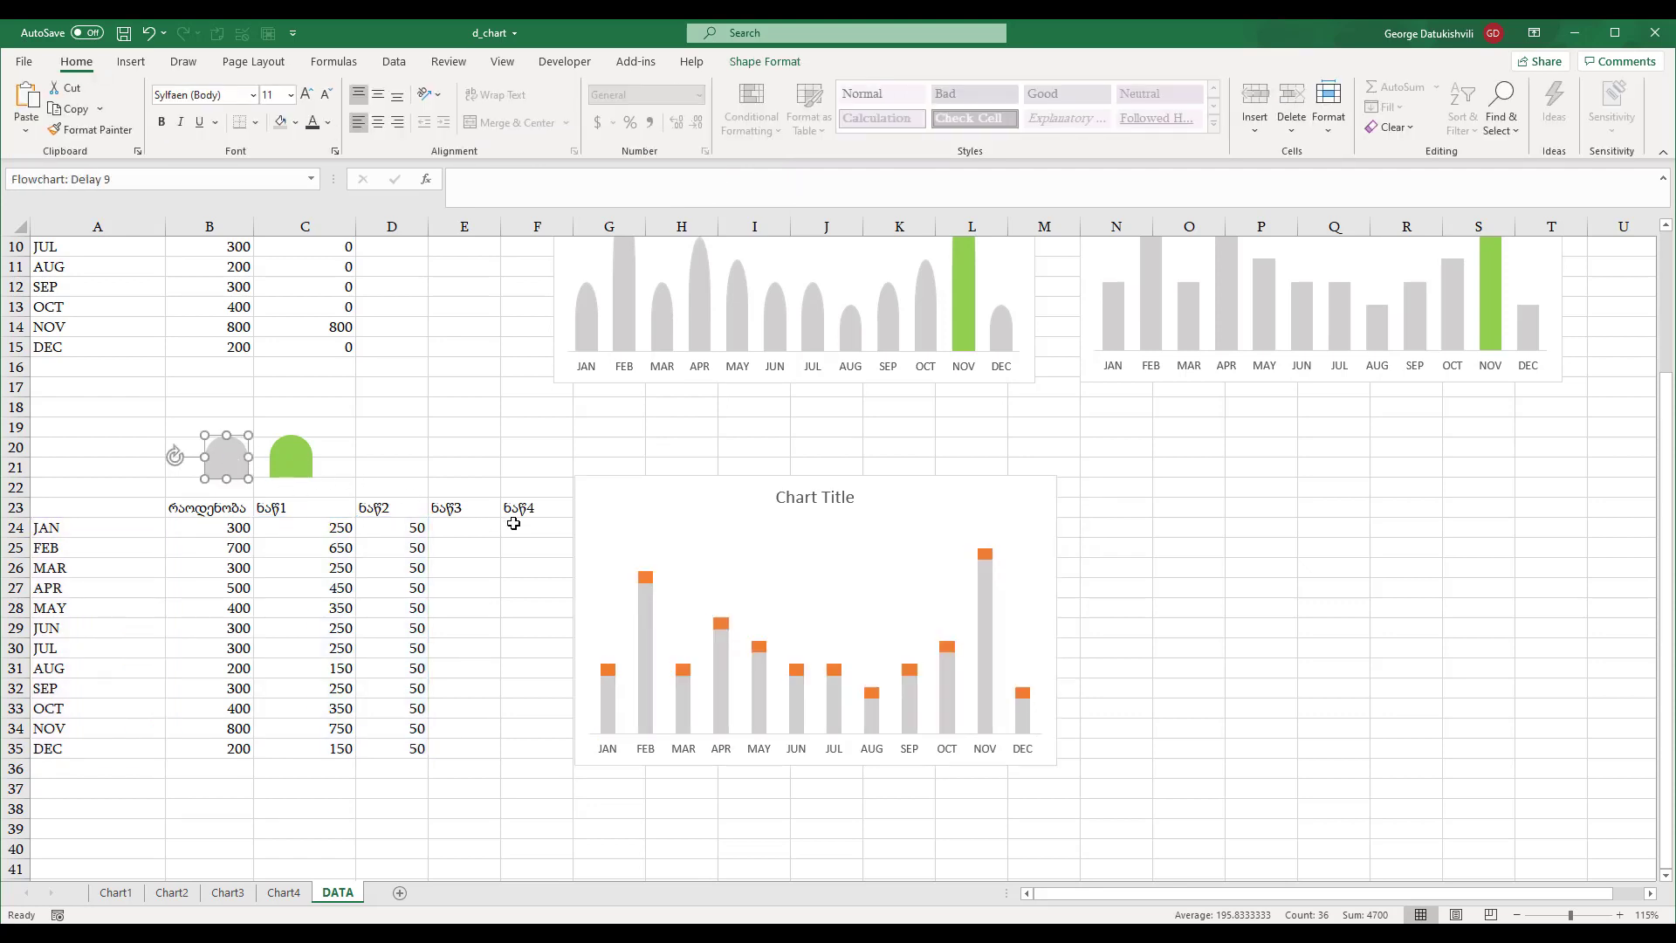
pyautogui.click(646, 578)
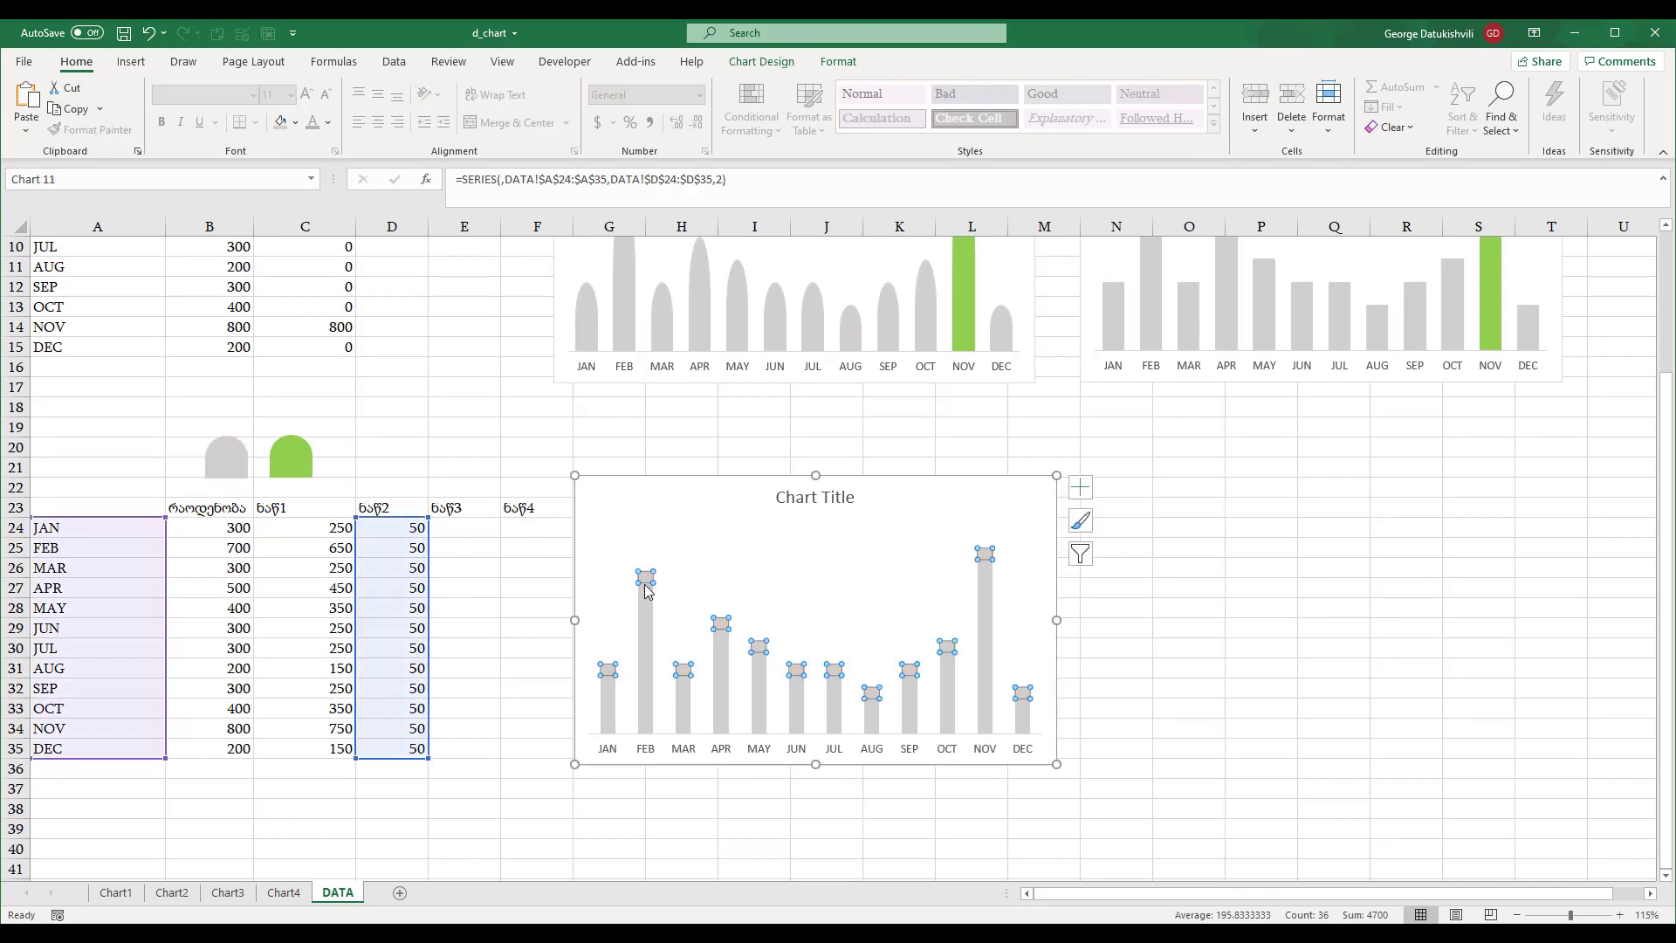
pyautogui.click(703, 541)
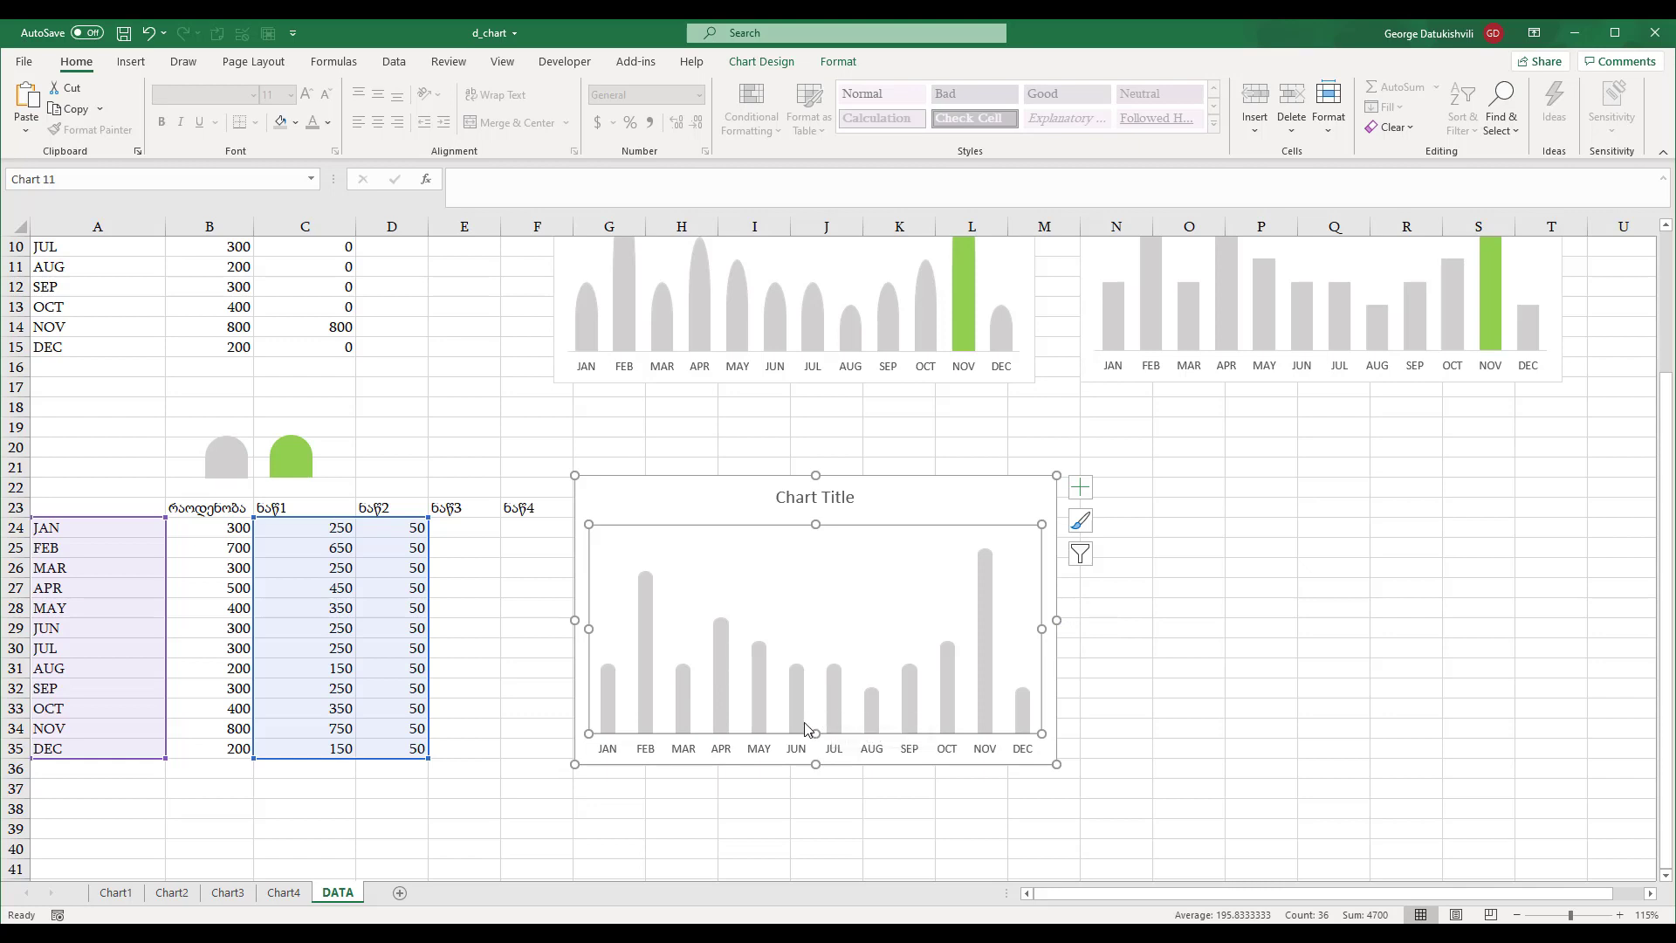
# - Link the stacked chart's title to cell A1 on the DATA sheet with =DATA!$A$1
pyautogui.click(823, 485)
pyautogui.click(812, 497)
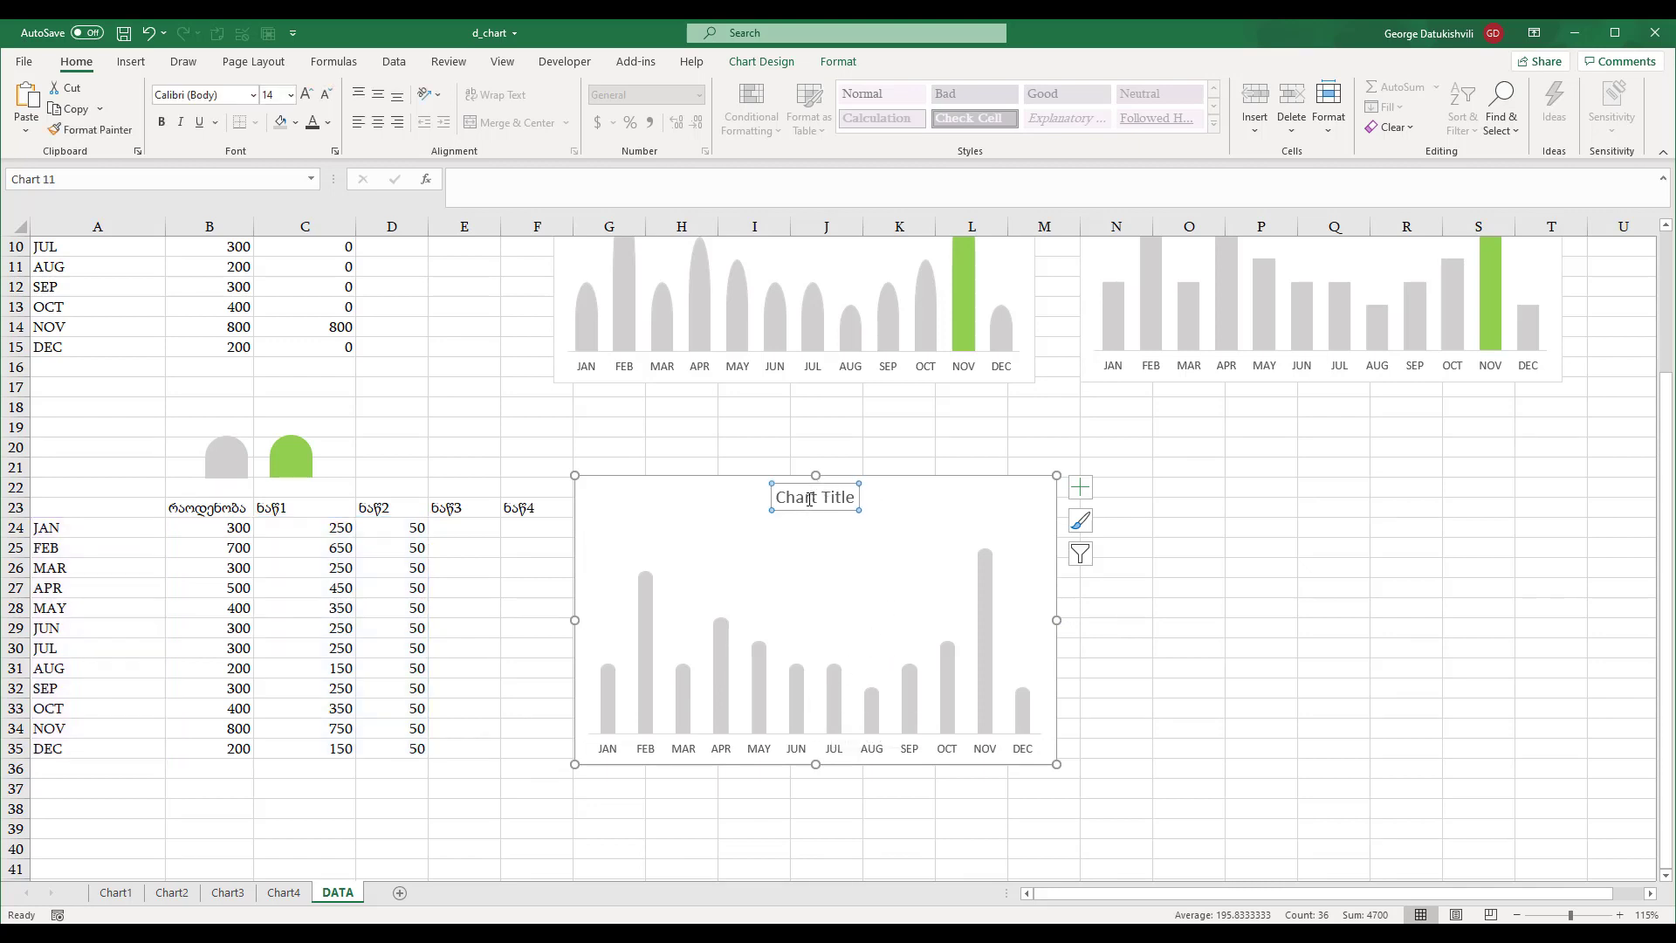
pyautogui.click(506, 184)
pyautogui.write('=')
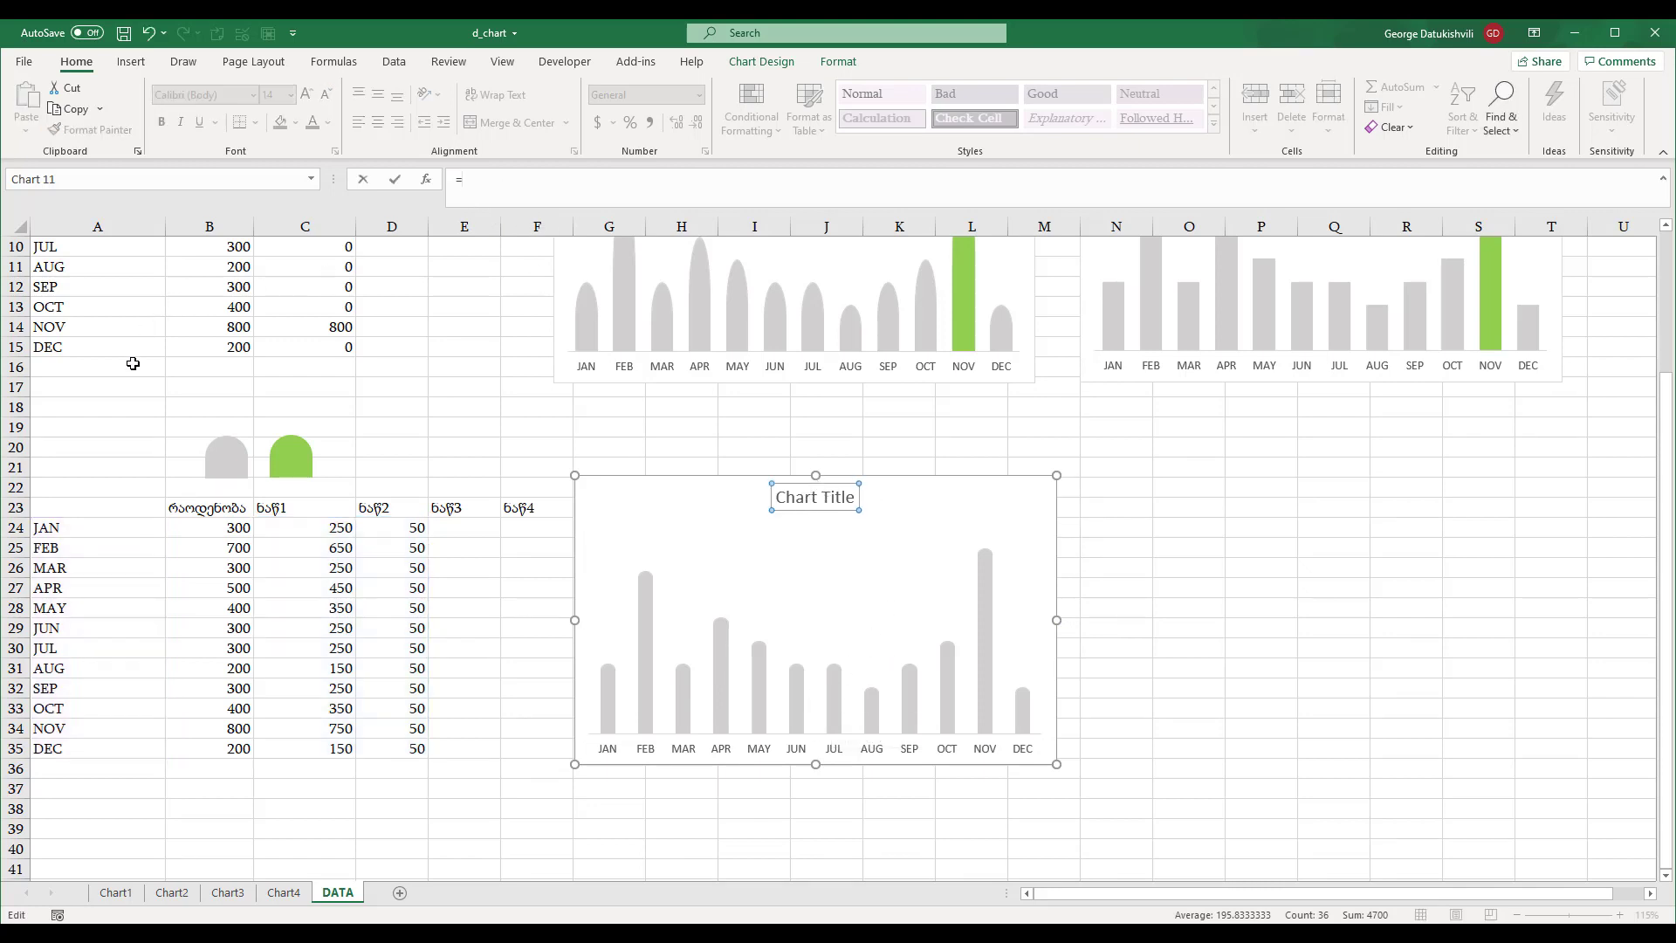
pyautogui.scroll(1, 126, 422)
pyautogui.scroll(3, 125, 422)
pyautogui.click(83, 248)
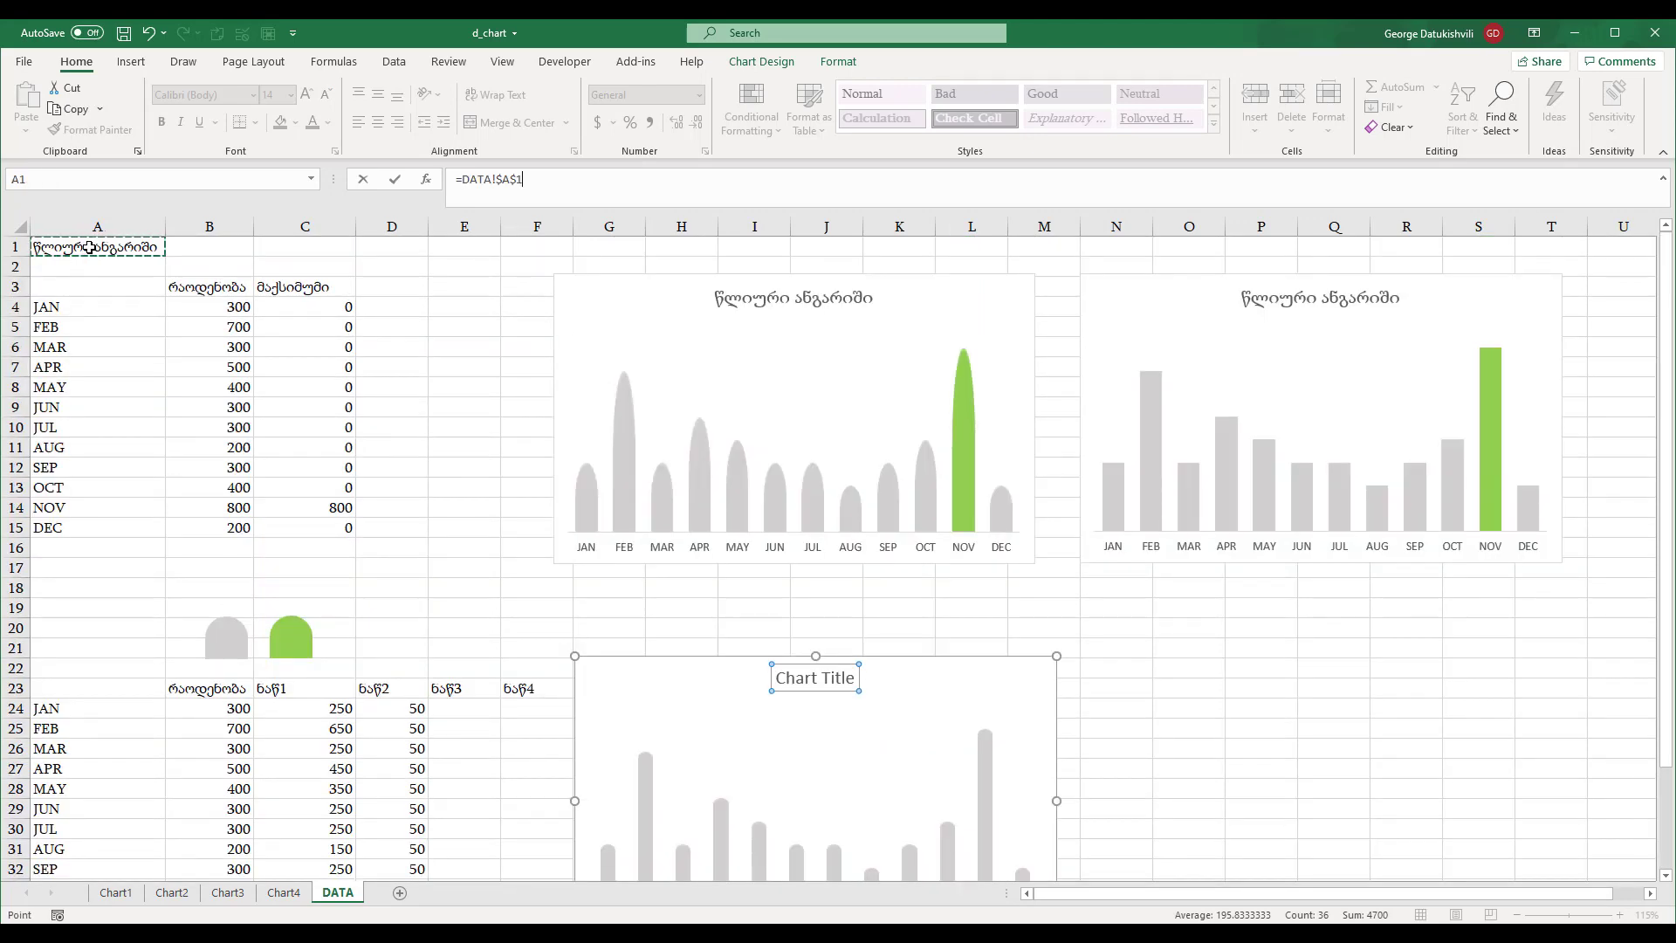
pyautogui.press('Return')
pyautogui.click(812, 655)
pyautogui.scroll(-2, 812, 655)
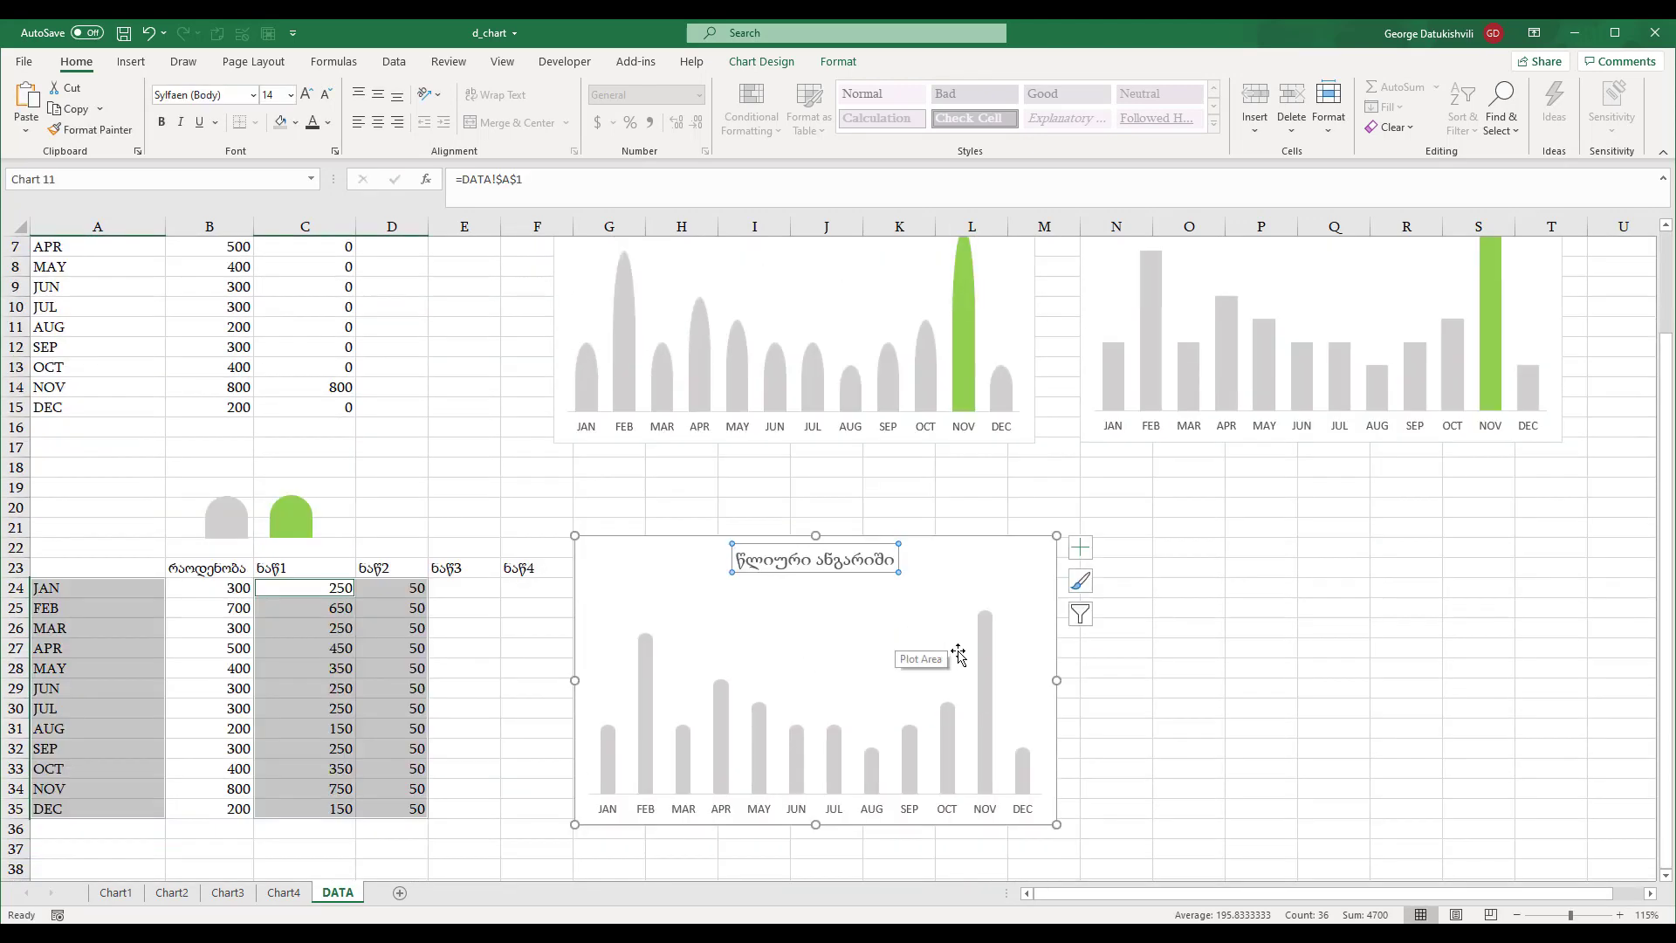
# - Set the gap width of the stacked chart's columns to 70%
pyautogui.click(986, 692)
pyautogui.rightClick(987, 691)
pyautogui.click(1037, 873)
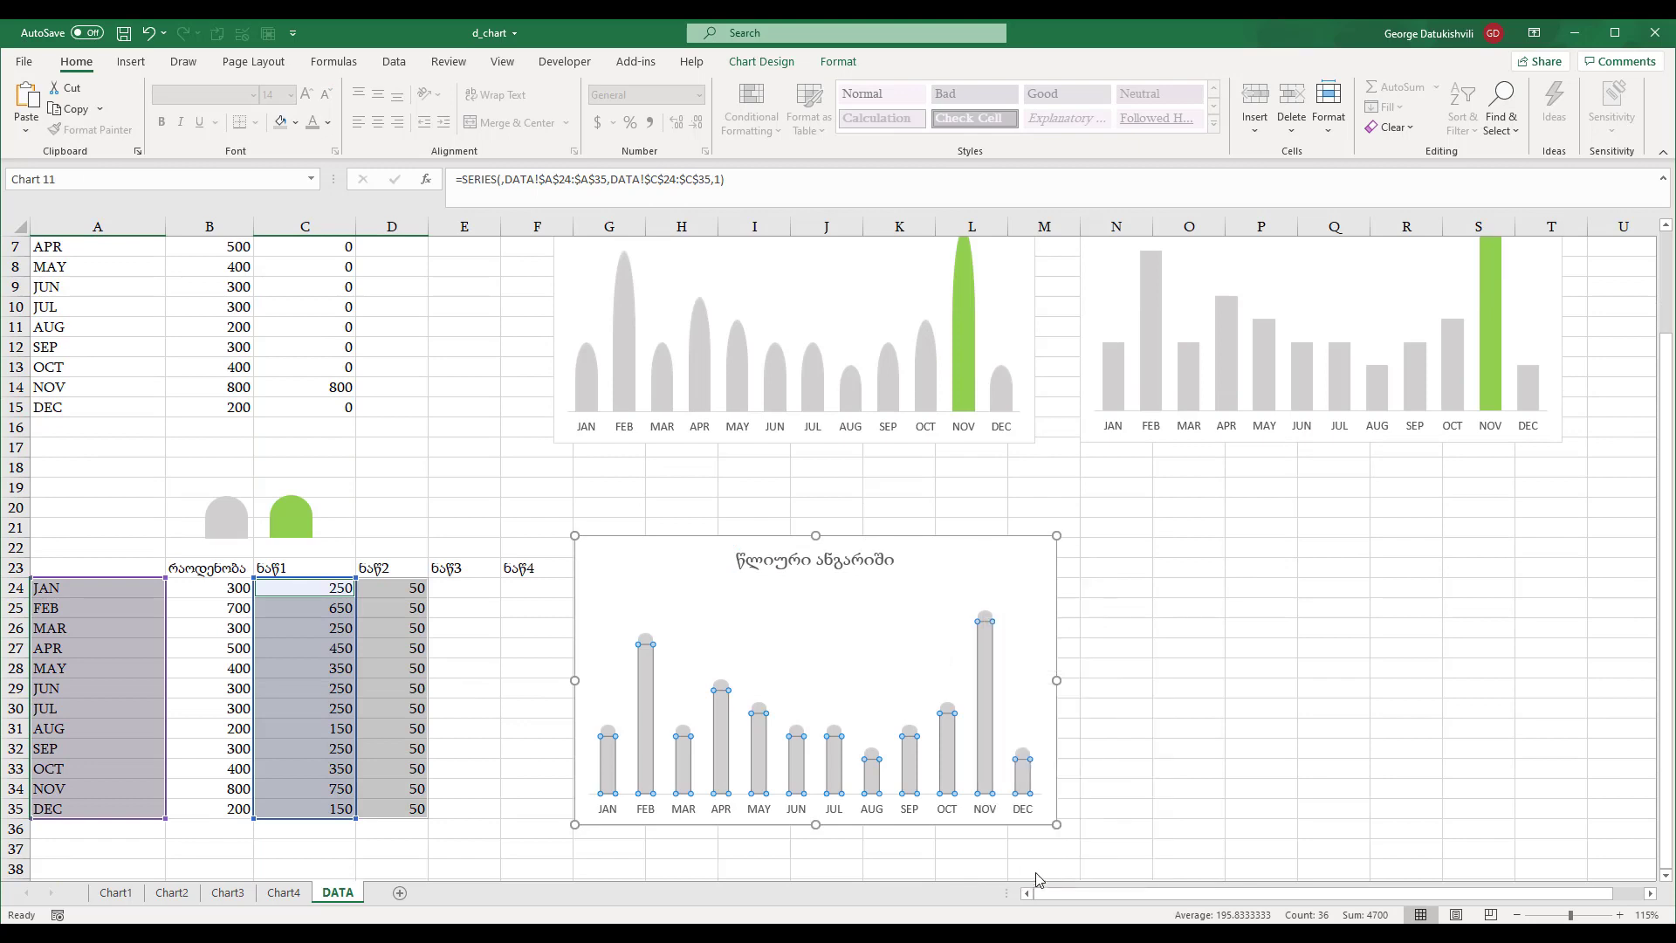
pyautogui.rightClick(1026, 790)
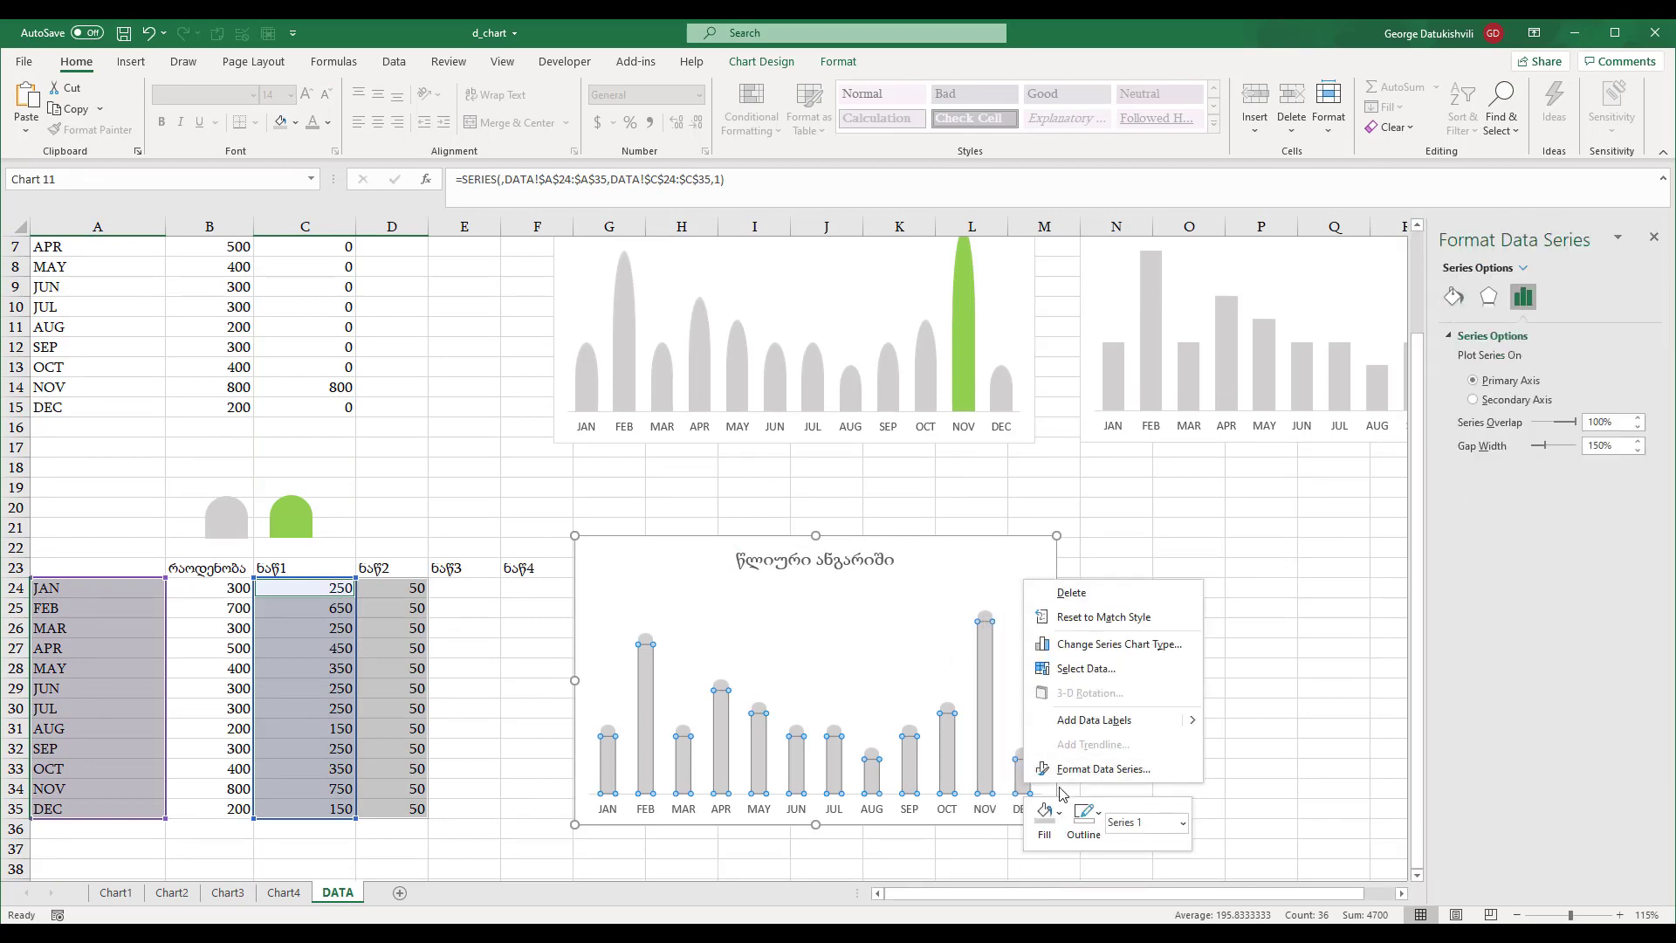
pyautogui.click(1603, 447)
pyautogui.write('7')
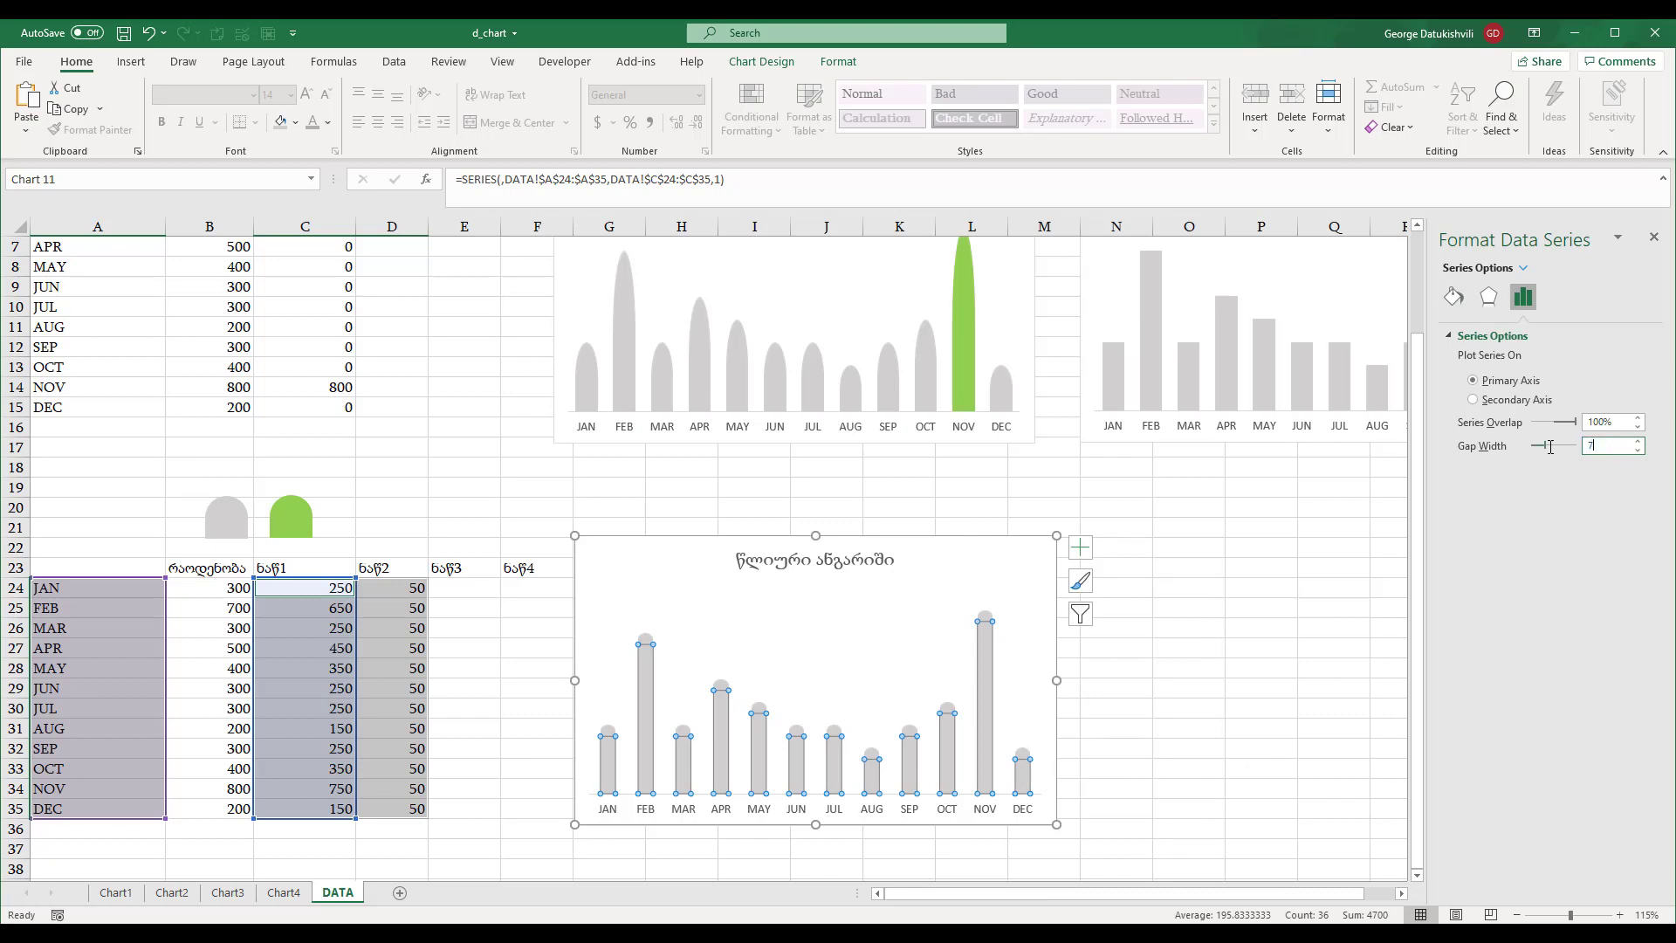
pyautogui.press('Return')
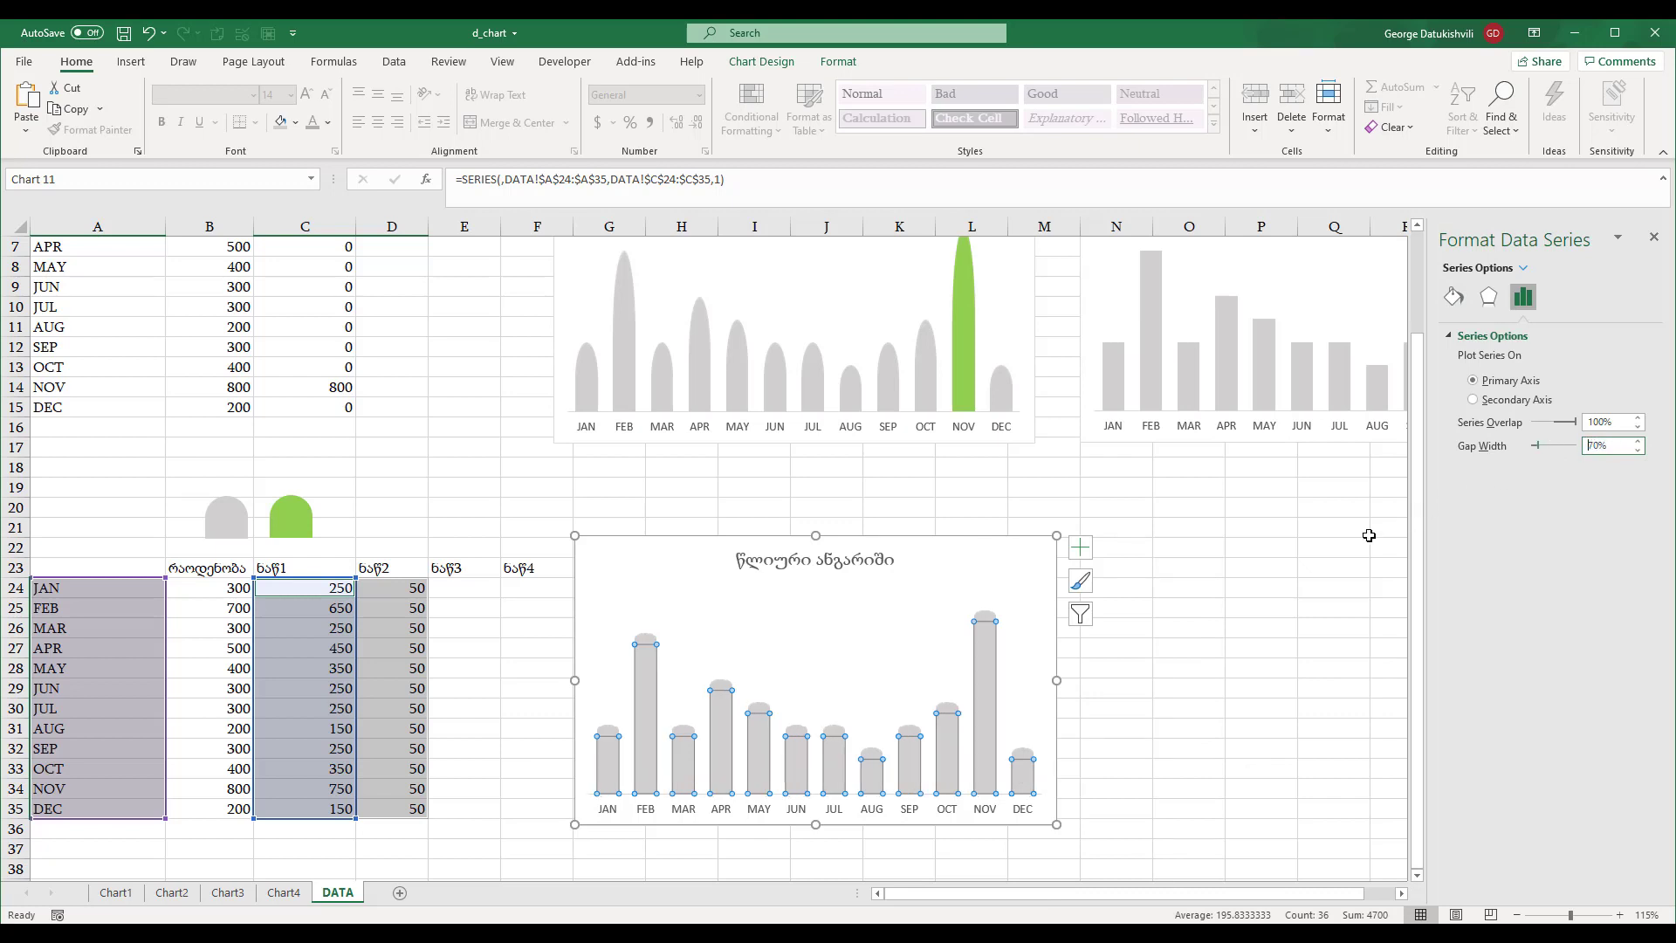
# - Enlarge the stacked chart in width and height, and reposition it beneath the two upper charts, clear of the table
pyautogui.click(1040, 658)
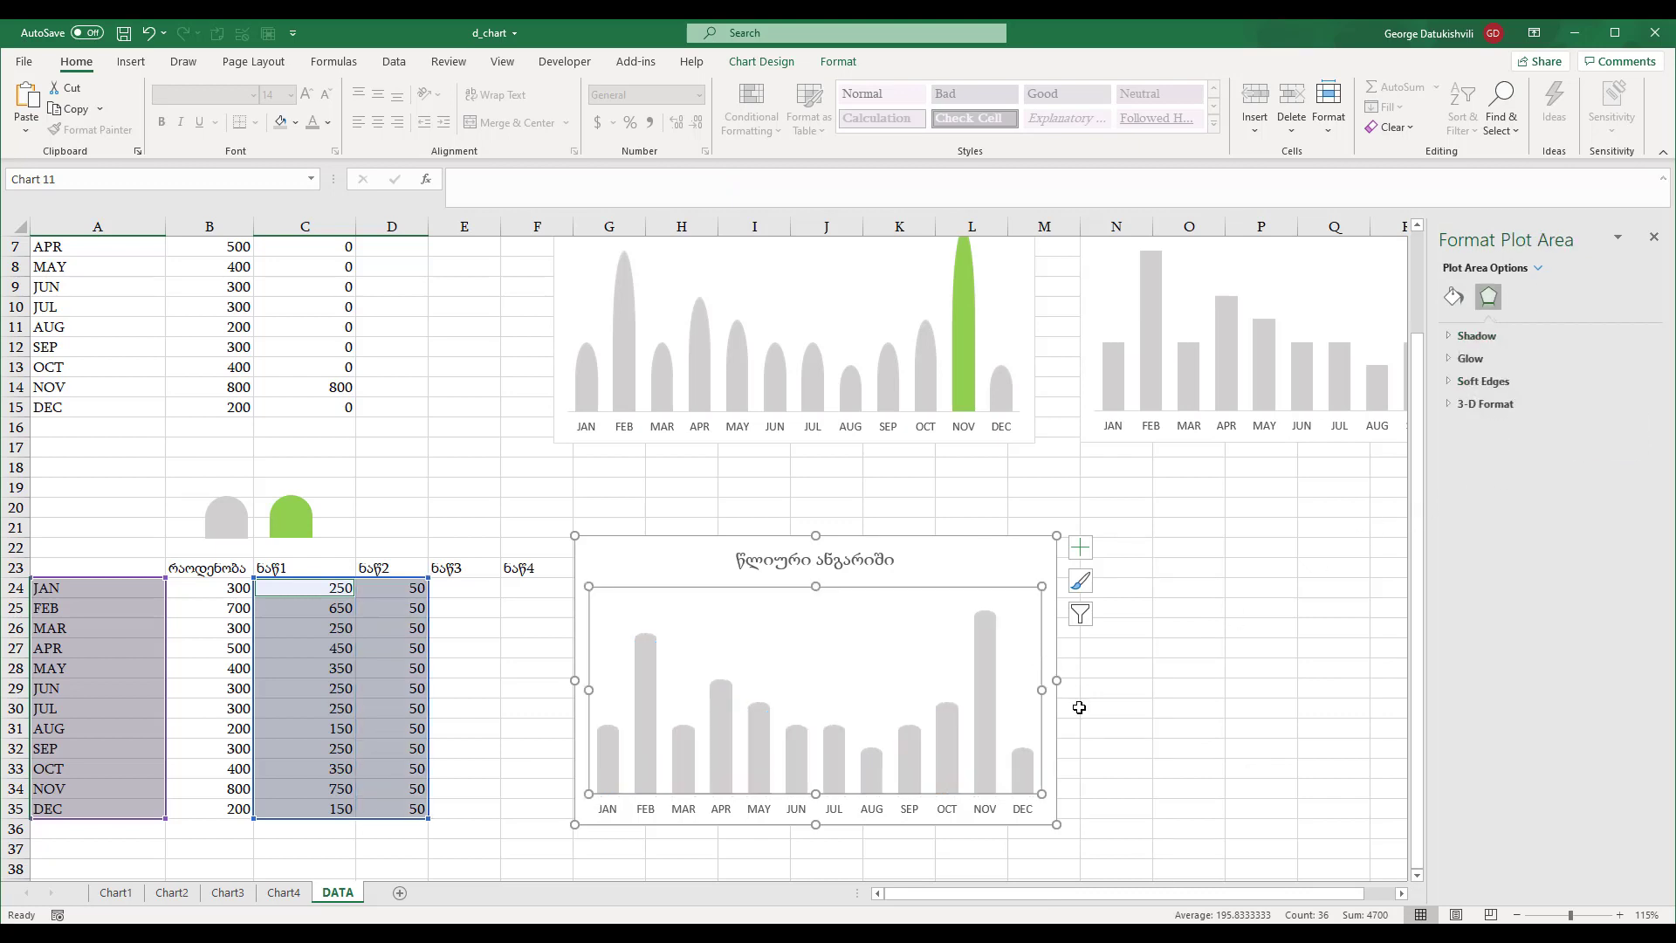
pyautogui.moveTo(1060, 683); pyautogui.dragTo(1186, 680)
pyautogui.moveTo(1186, 536); pyautogui.dragTo(1233, 484)
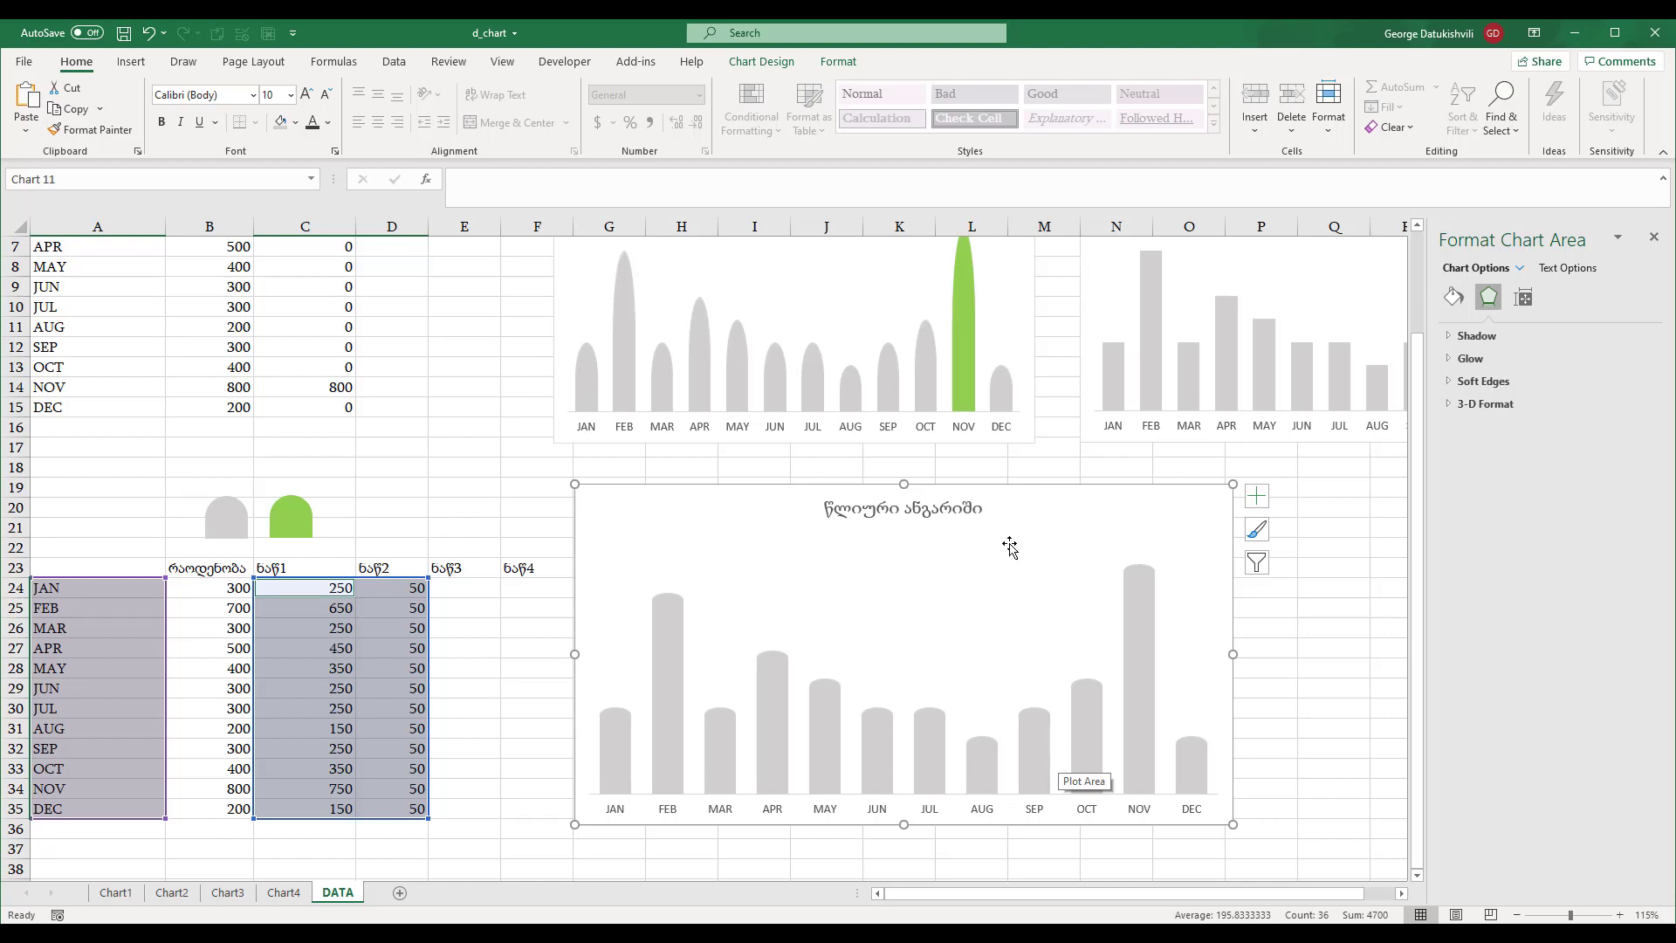
pyautogui.moveTo(1040, 512); pyautogui.dragTo(1105, 489)
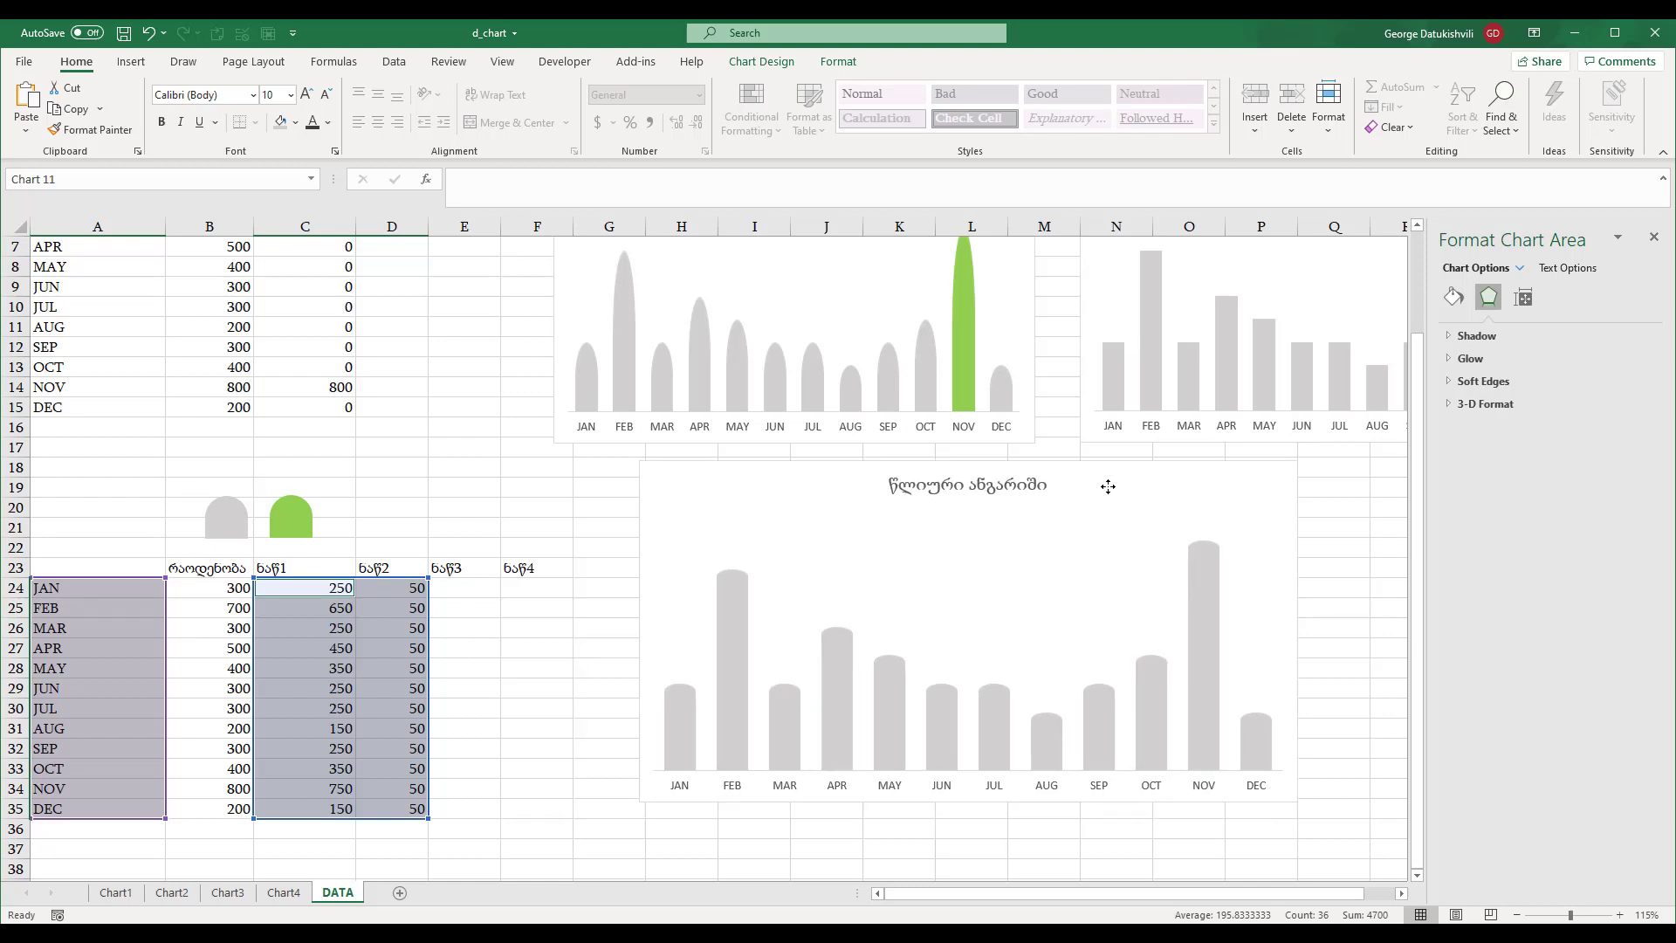
# - Enter =IF(B24=MAX($B$24:$B$35),C24,0) in E24 under the ნაწ3 header
pyautogui.click(460, 587)
pyautogui.write('=if')
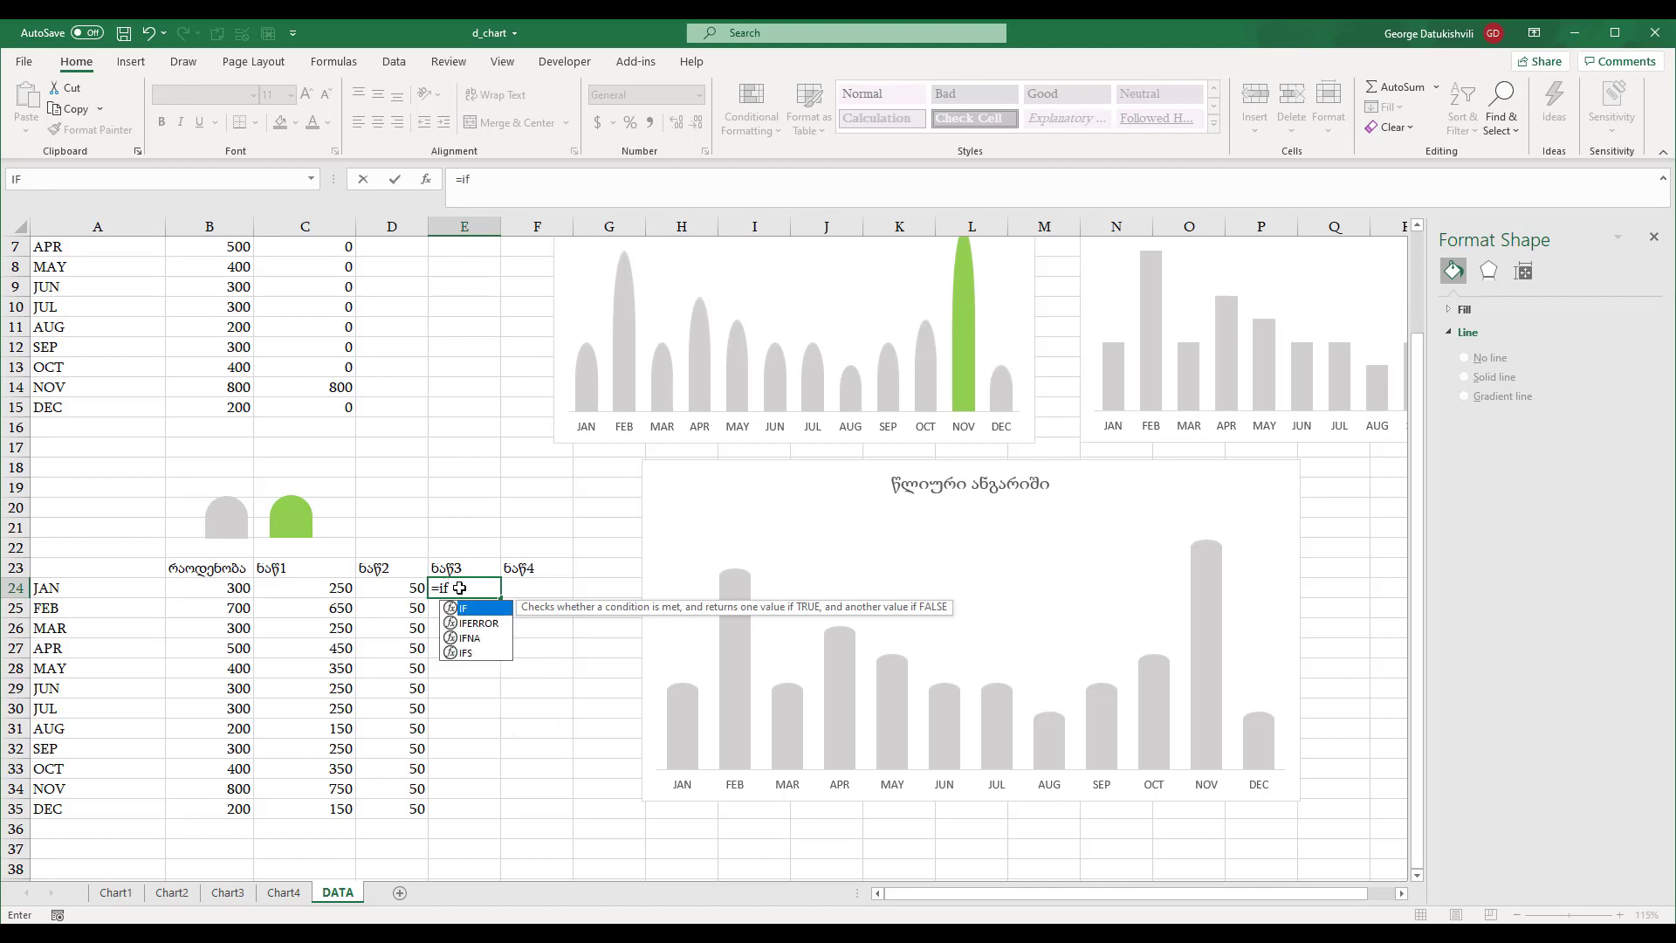
pyautogui.press('Tab')
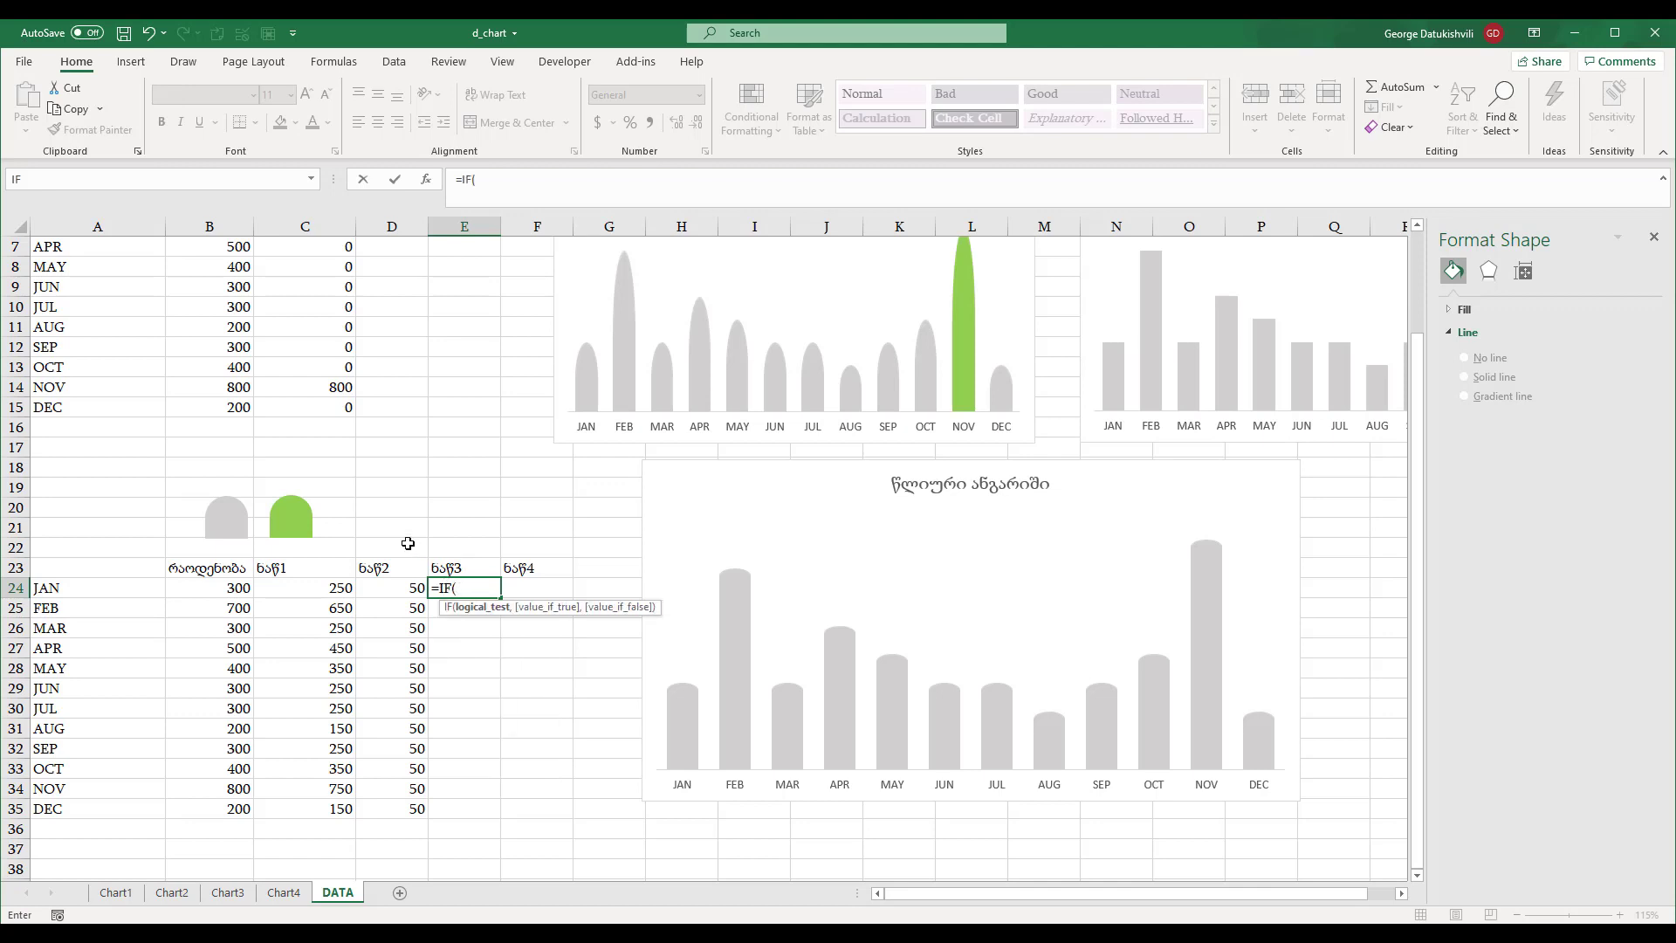
pyautogui.click(210, 589)
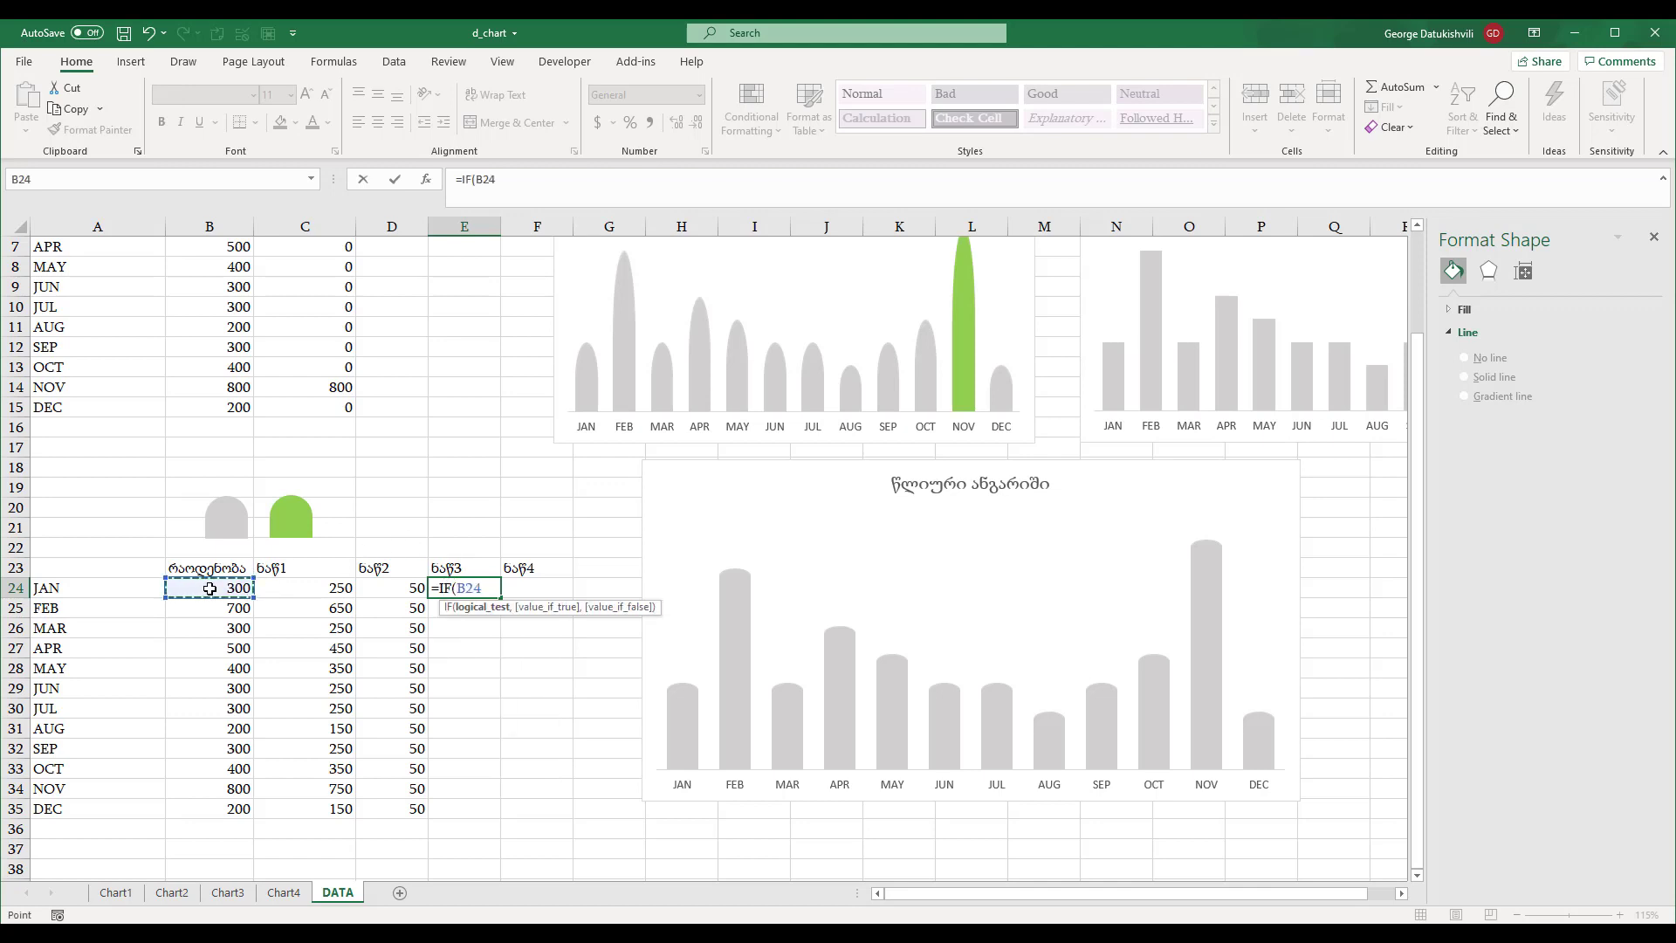
pyautogui.write('=max')
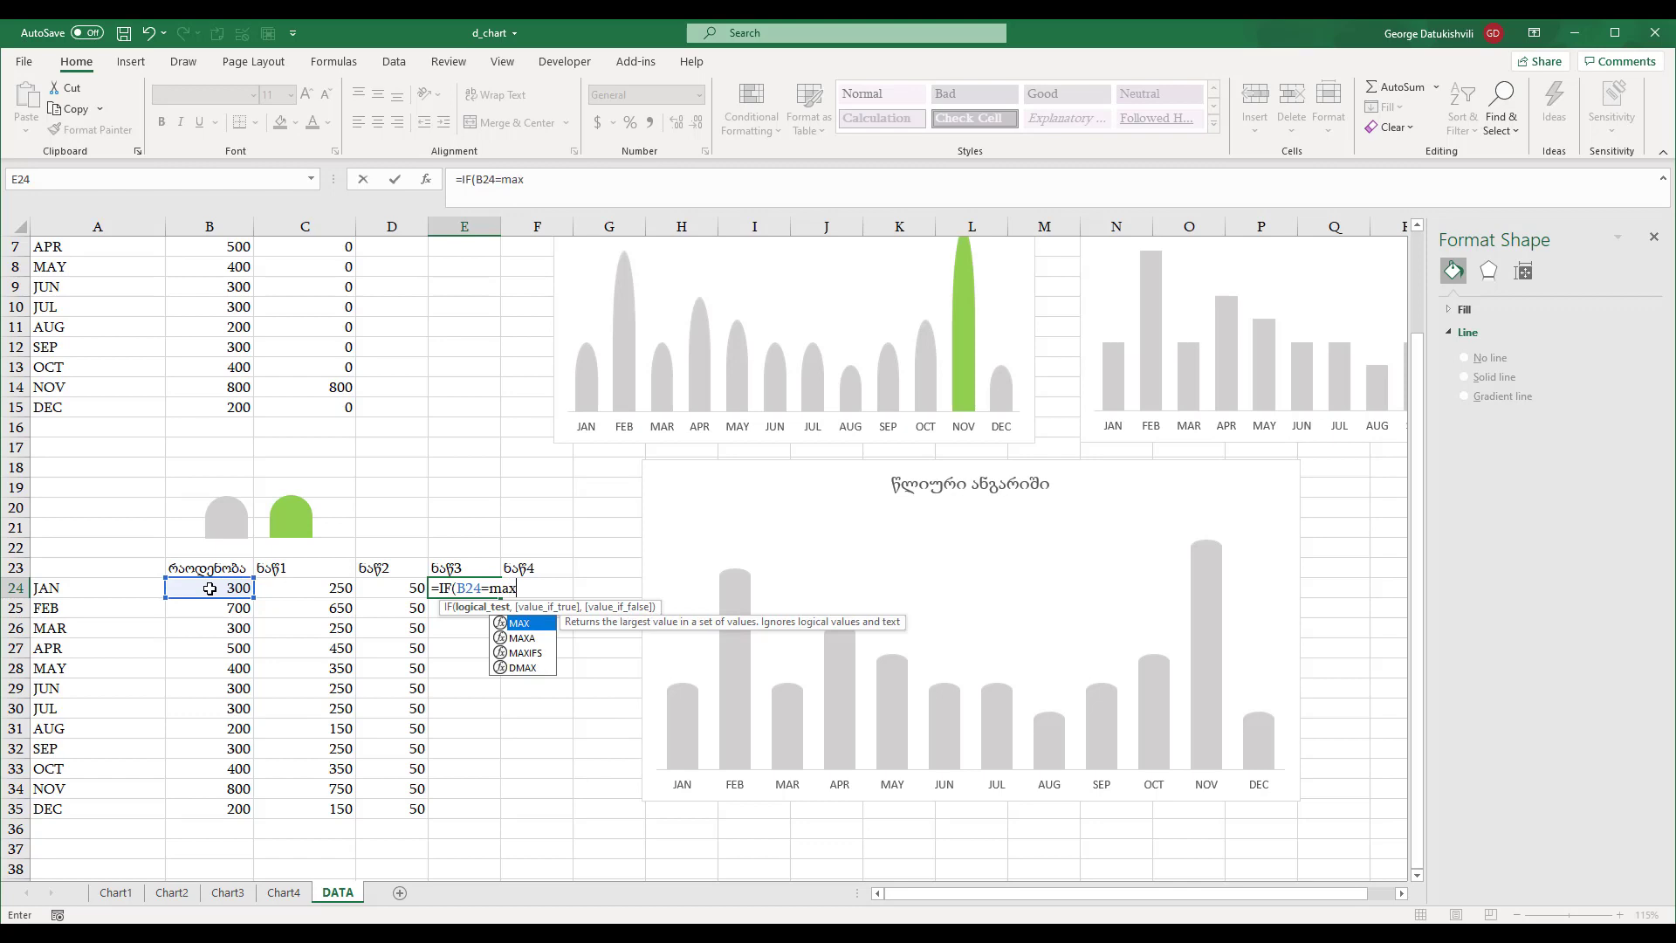
pyautogui.press('Tab')
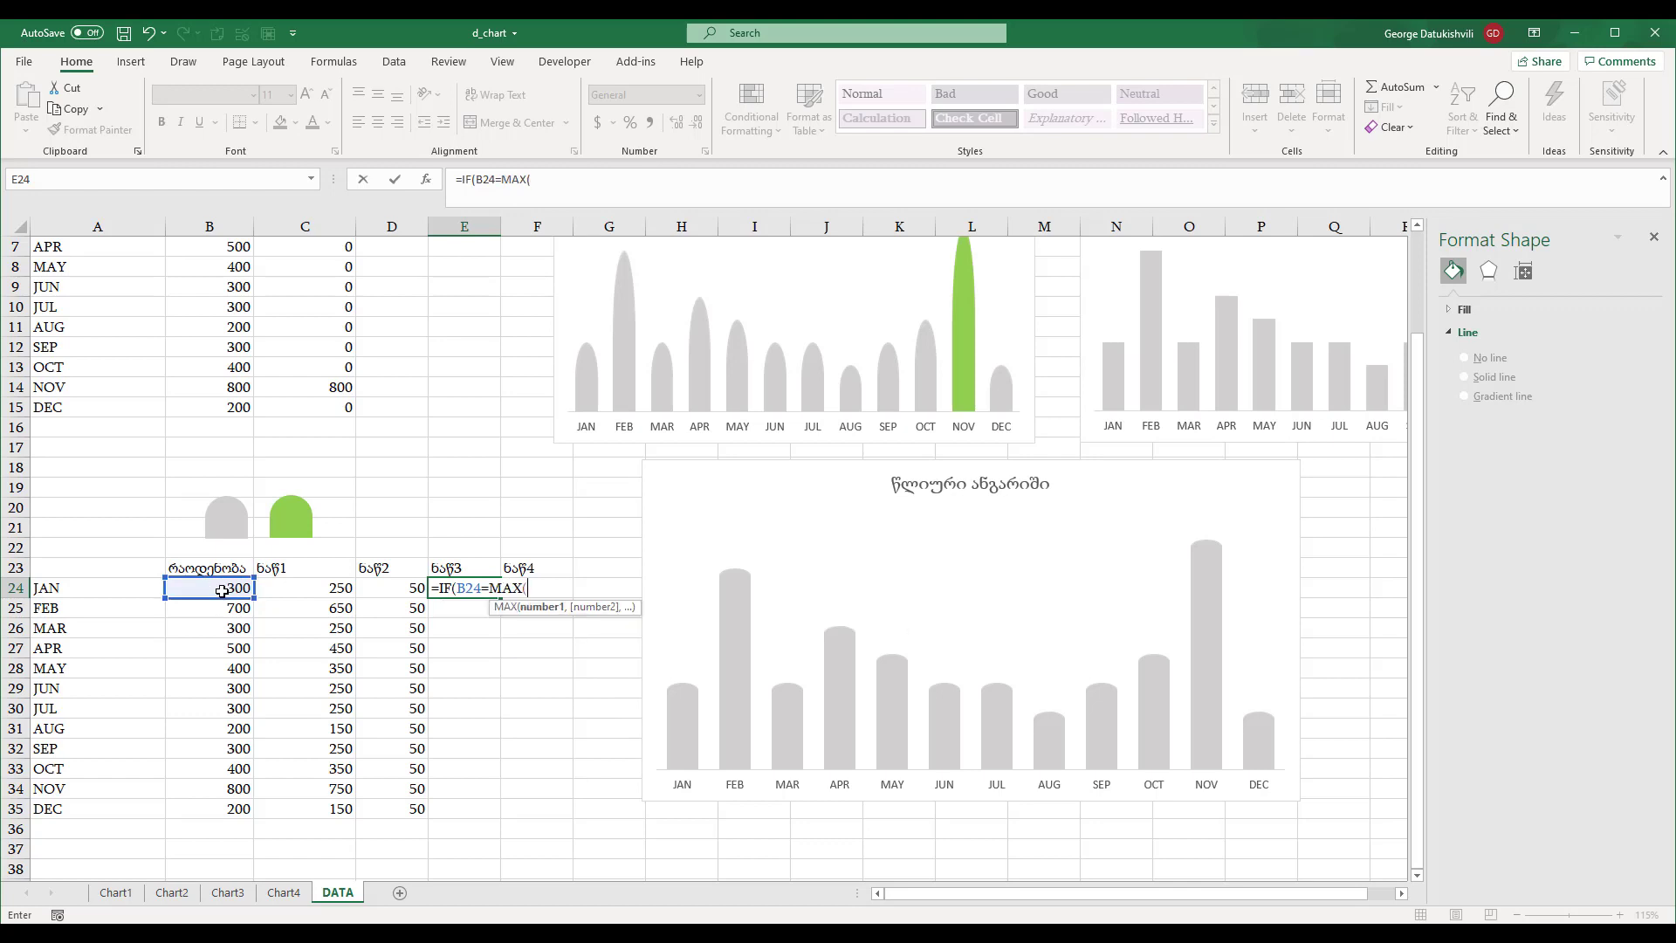
pyautogui.moveTo(209, 588); pyautogui.dragTo(214, 810)
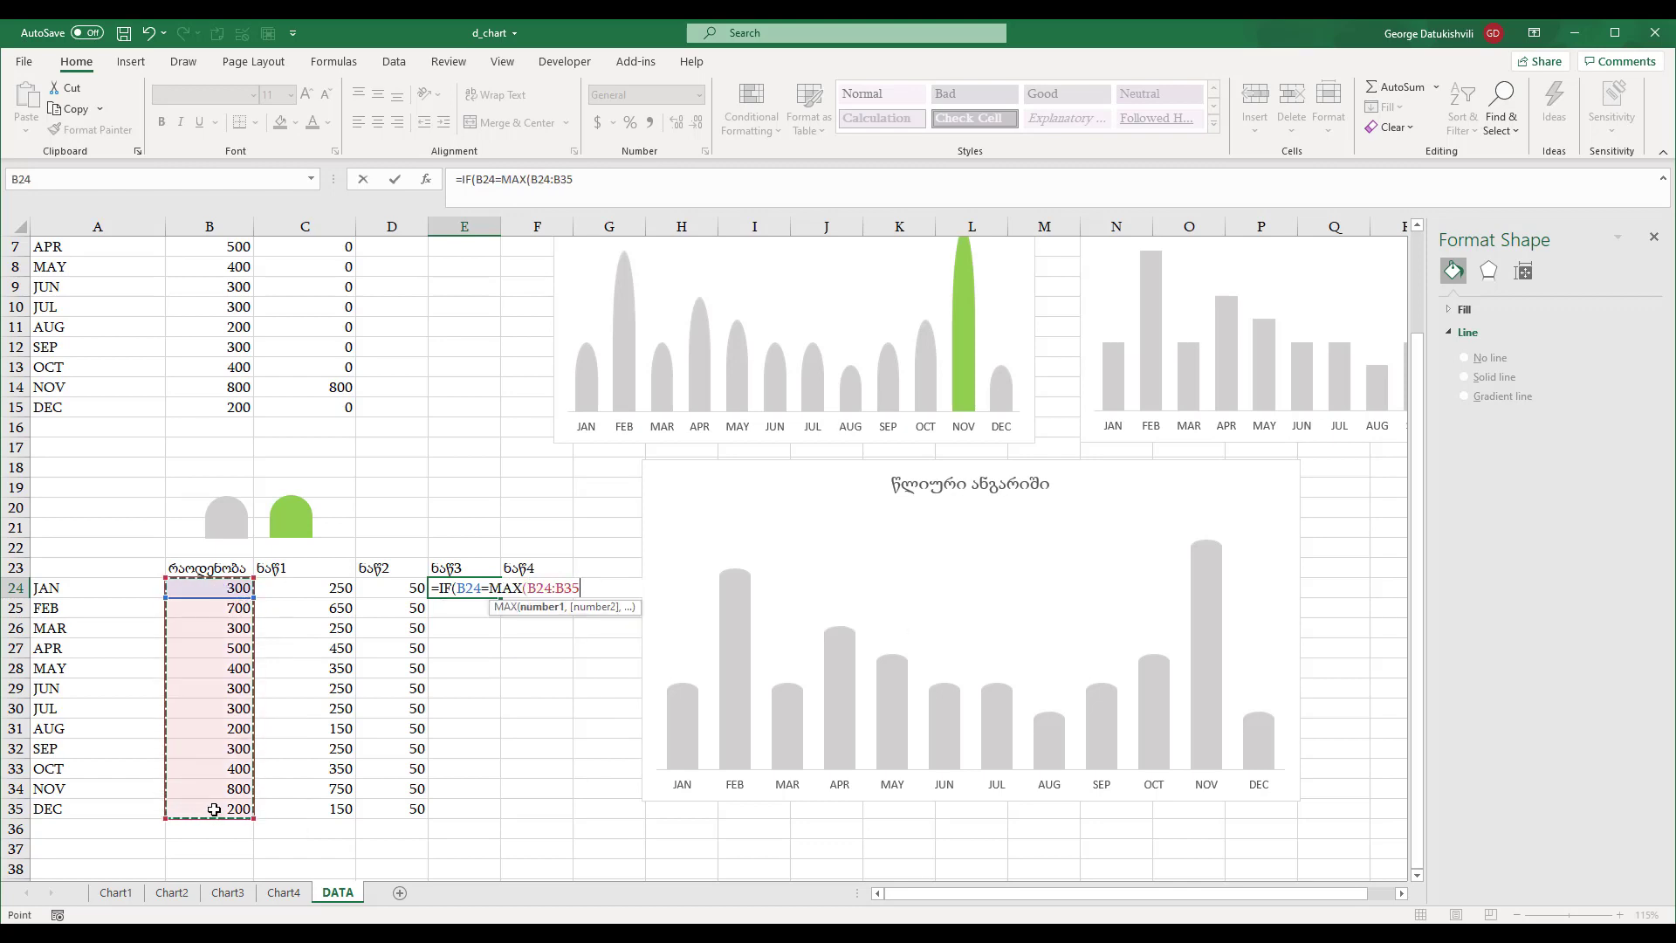
pyautogui.press('F4')
pyautogui.write('),')
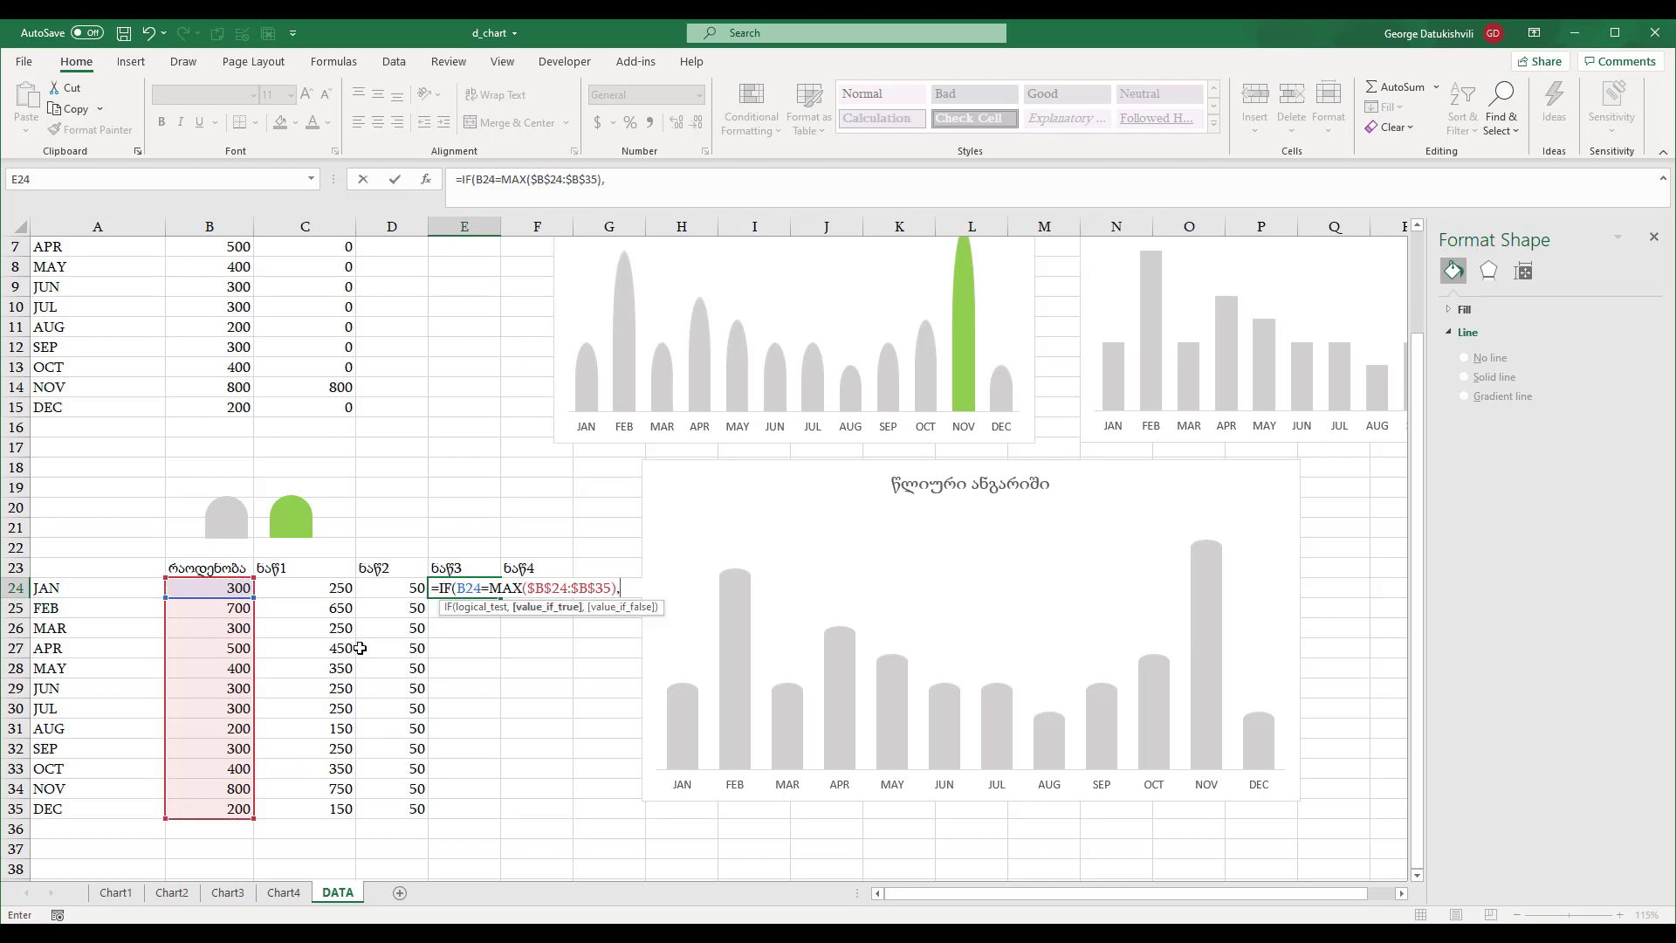
pyautogui.click(320, 590)
pyautogui.write(',')
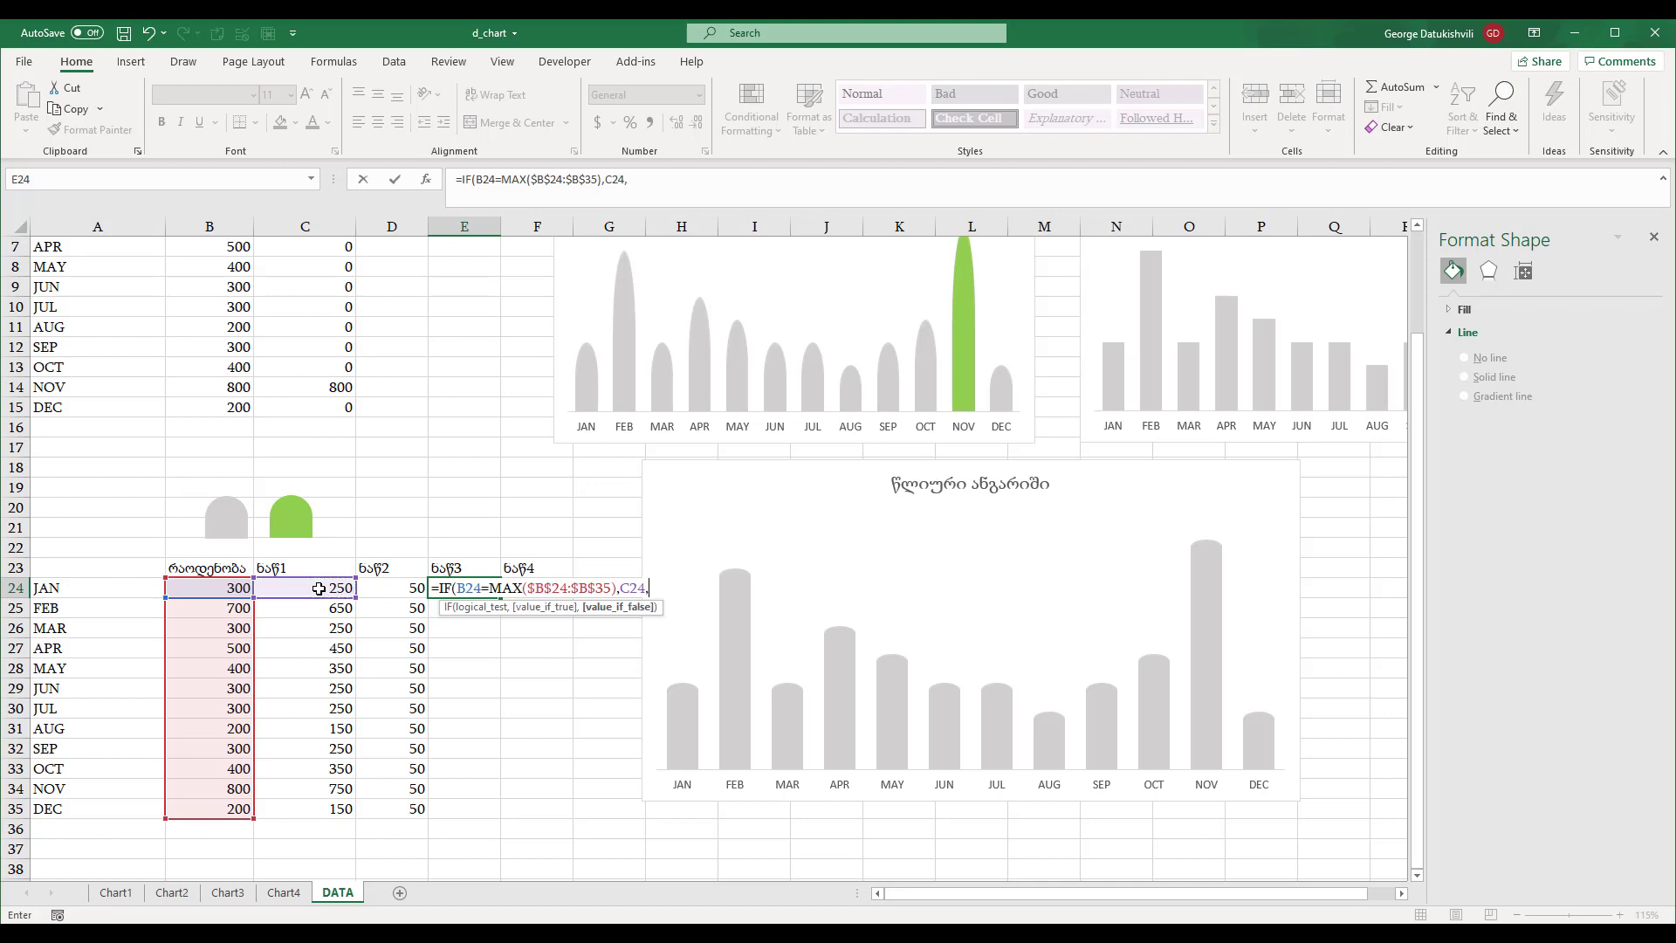
pyautogui.write('0')
pyautogui.press('Return')
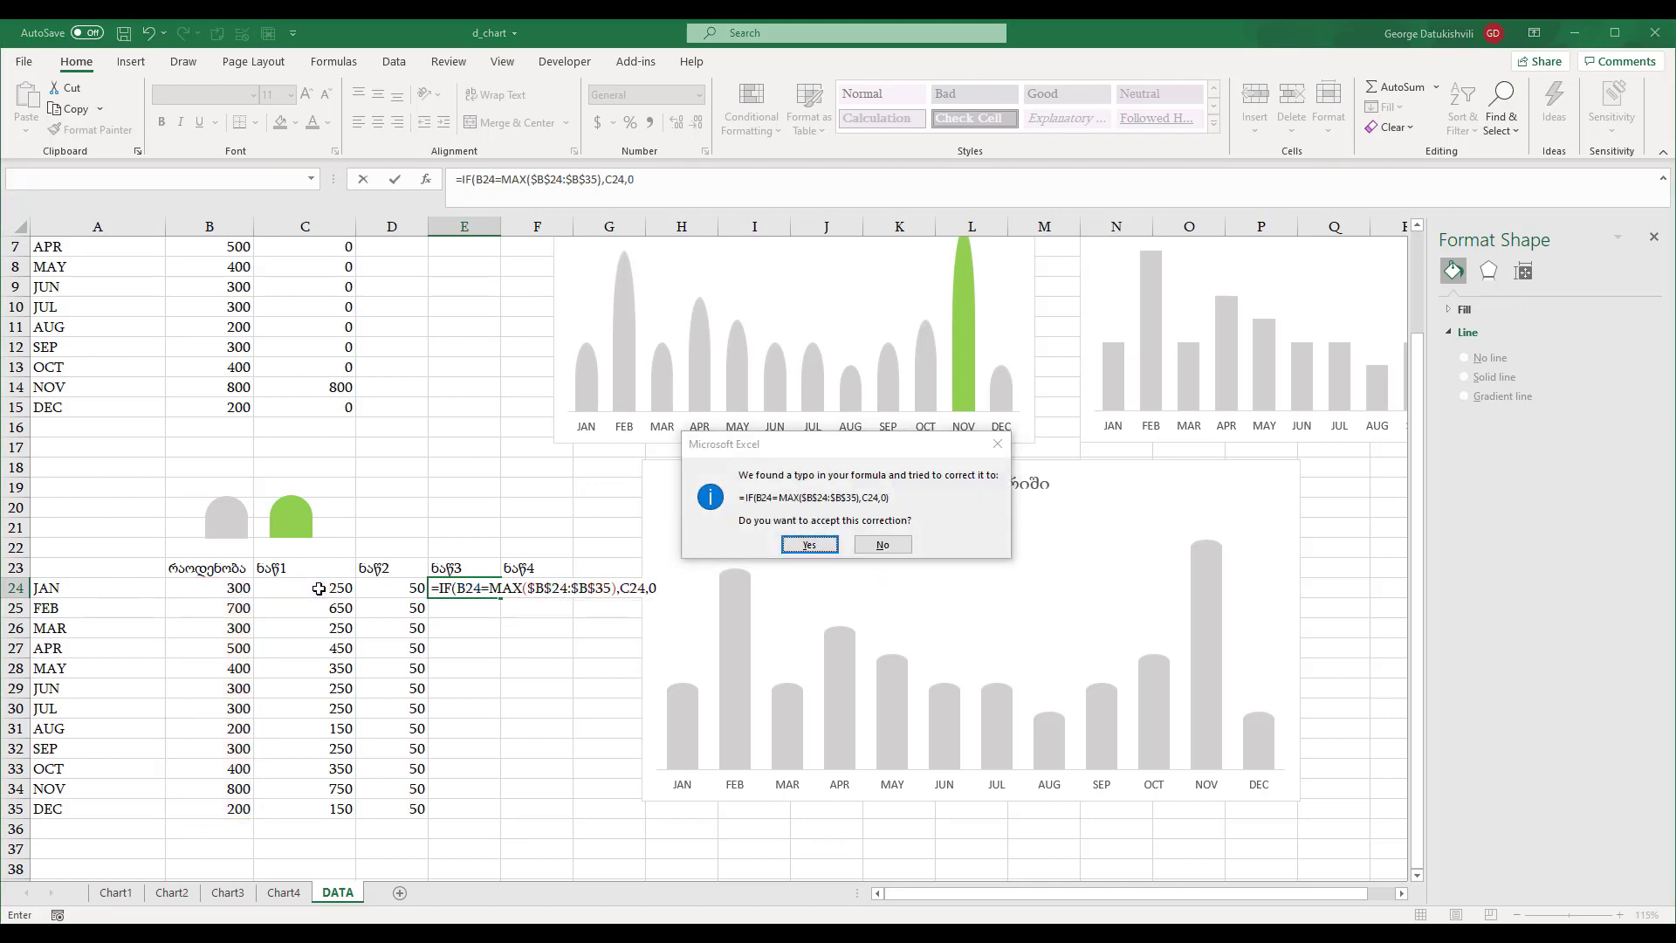
pyautogui.press('Return')
# - Fill the E24 formula down through E35
pyautogui.click(477, 584)
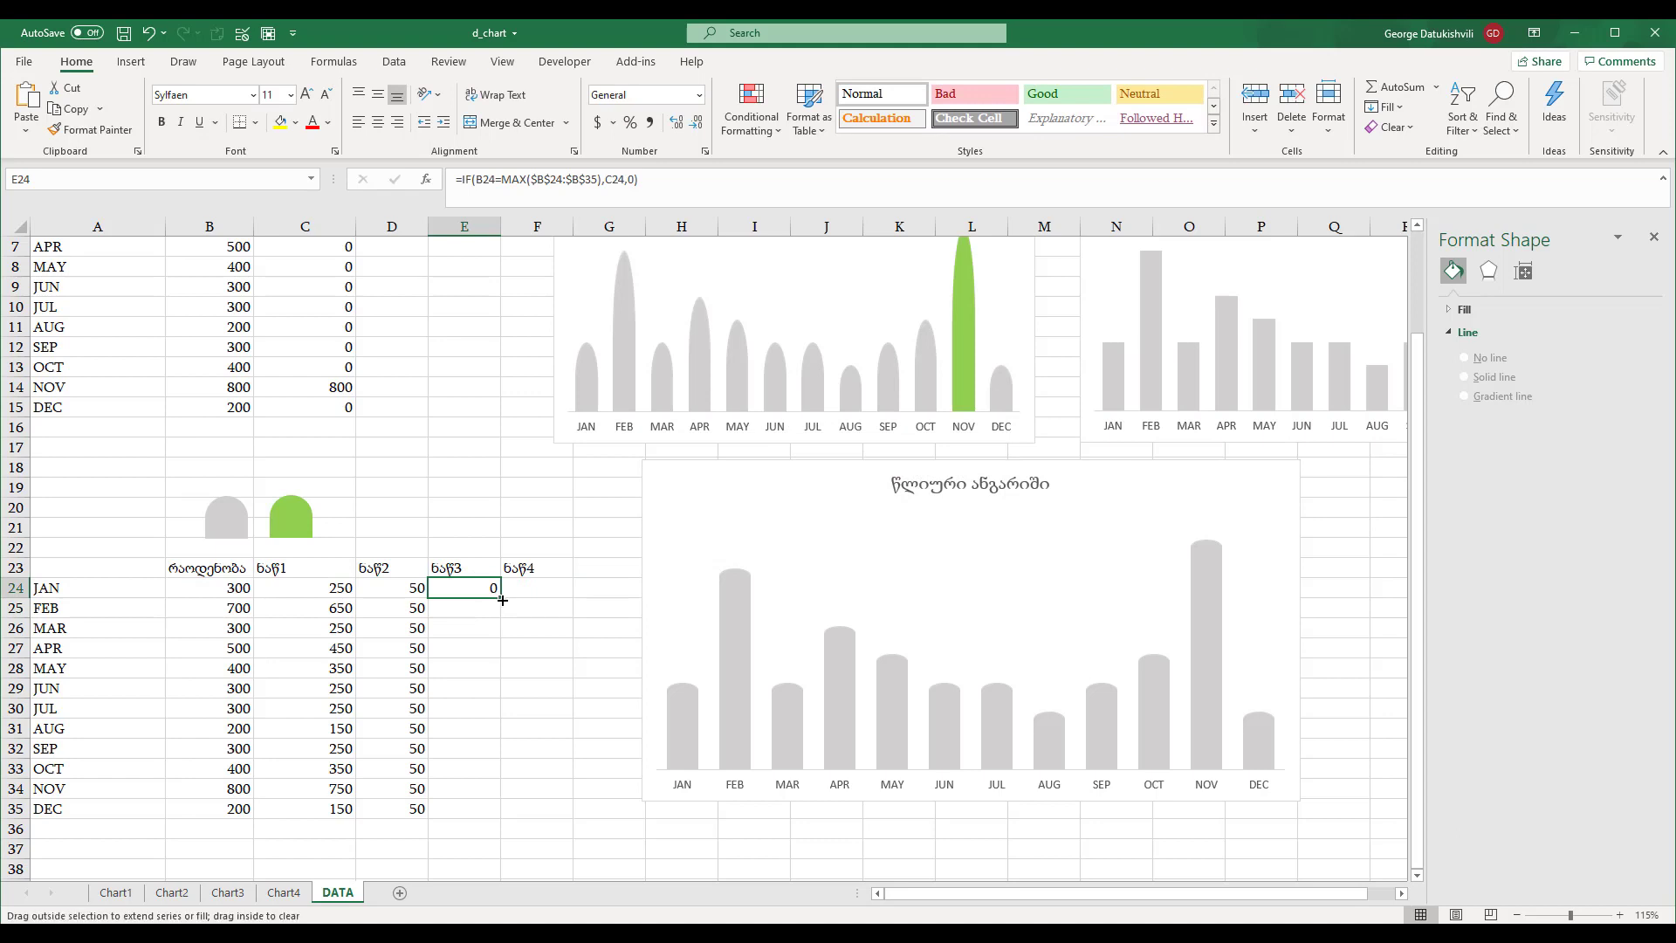
pyautogui.doubleClick(501, 598)
pyautogui.click(481, 586)
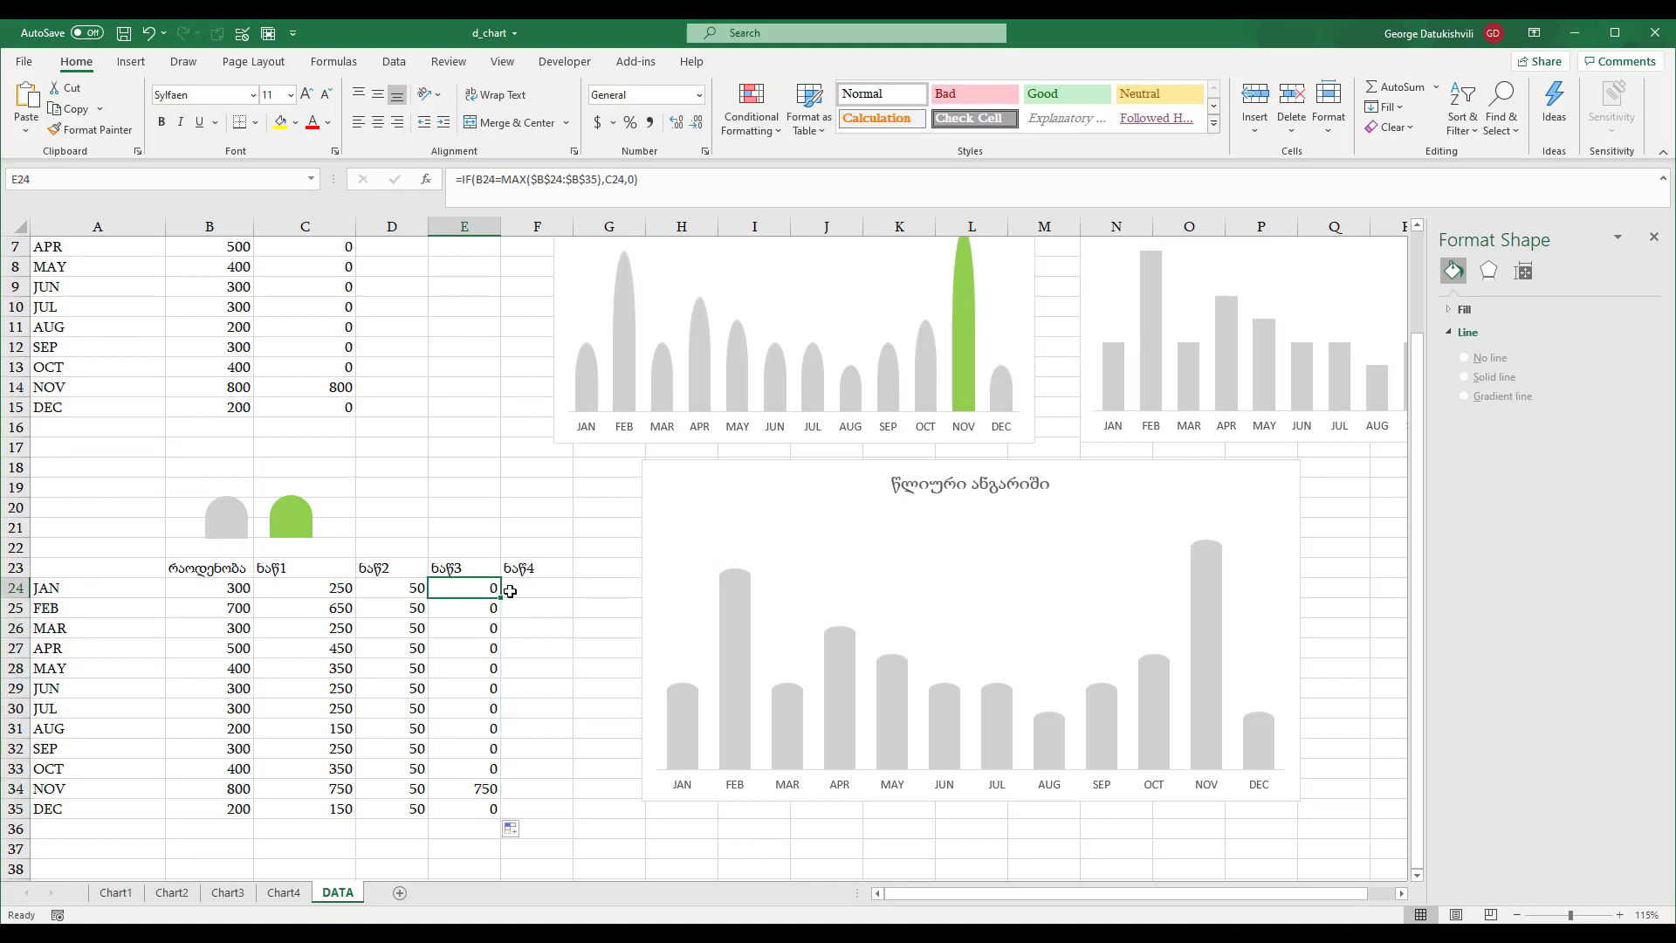
# - Enter =IF(B24=MAX($B$24:$B$35),D24,0) in F24 under the ნაწ4 header
pyautogui.click(533, 582)
pyautogui.write('=IF(')
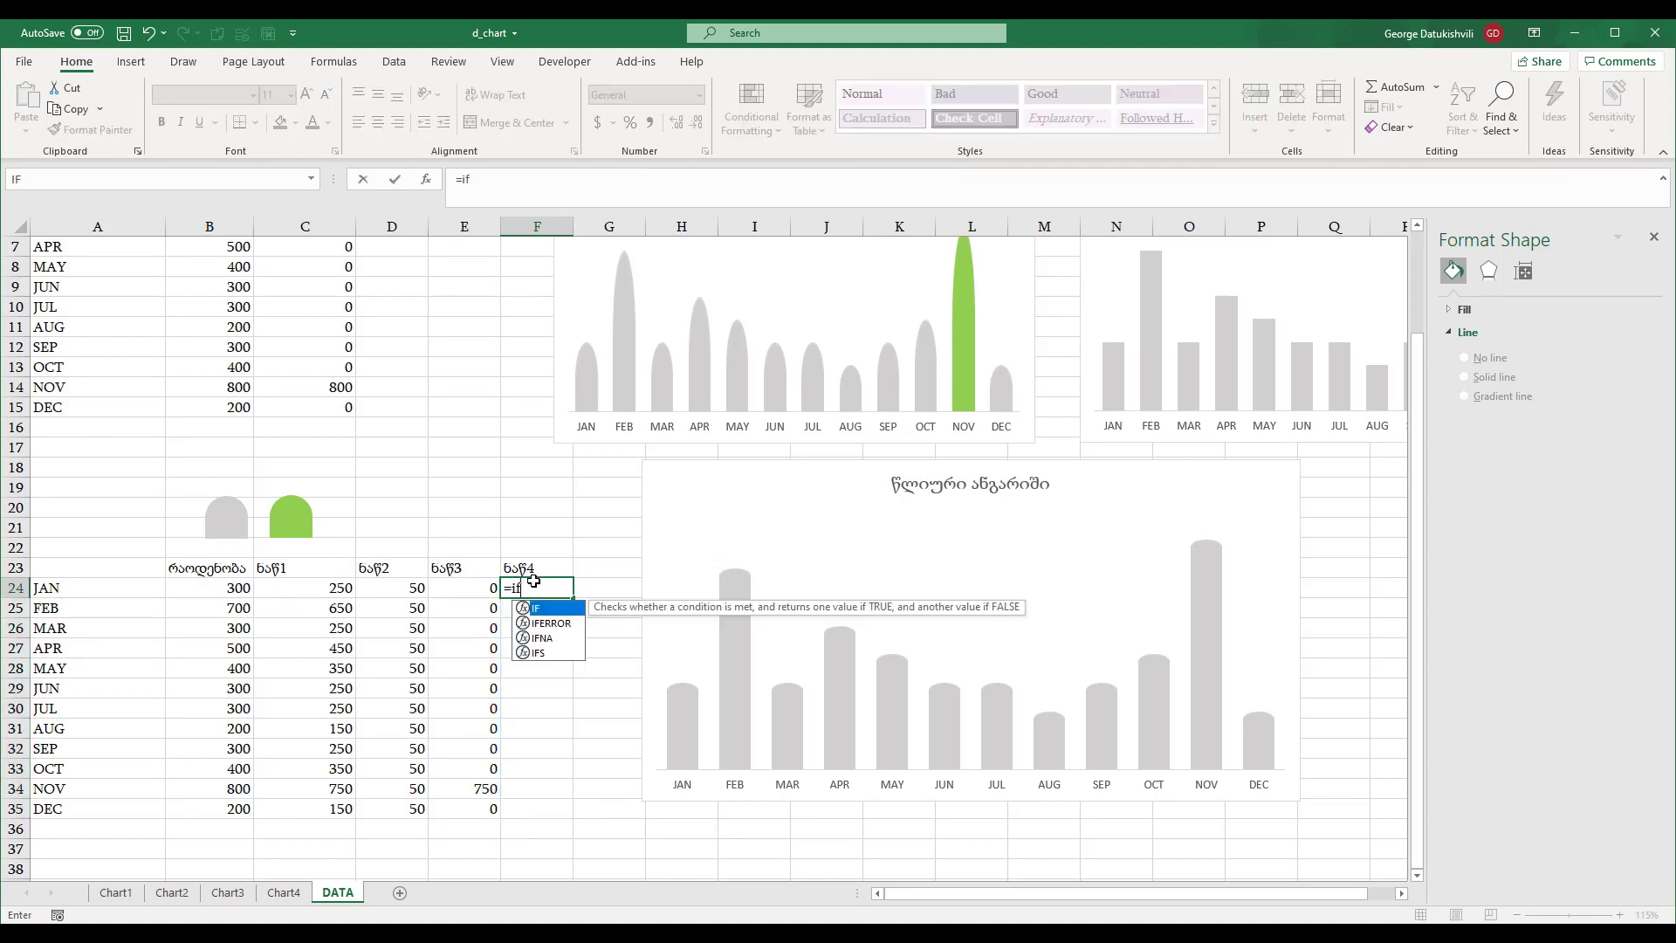
pyautogui.click(229, 595)
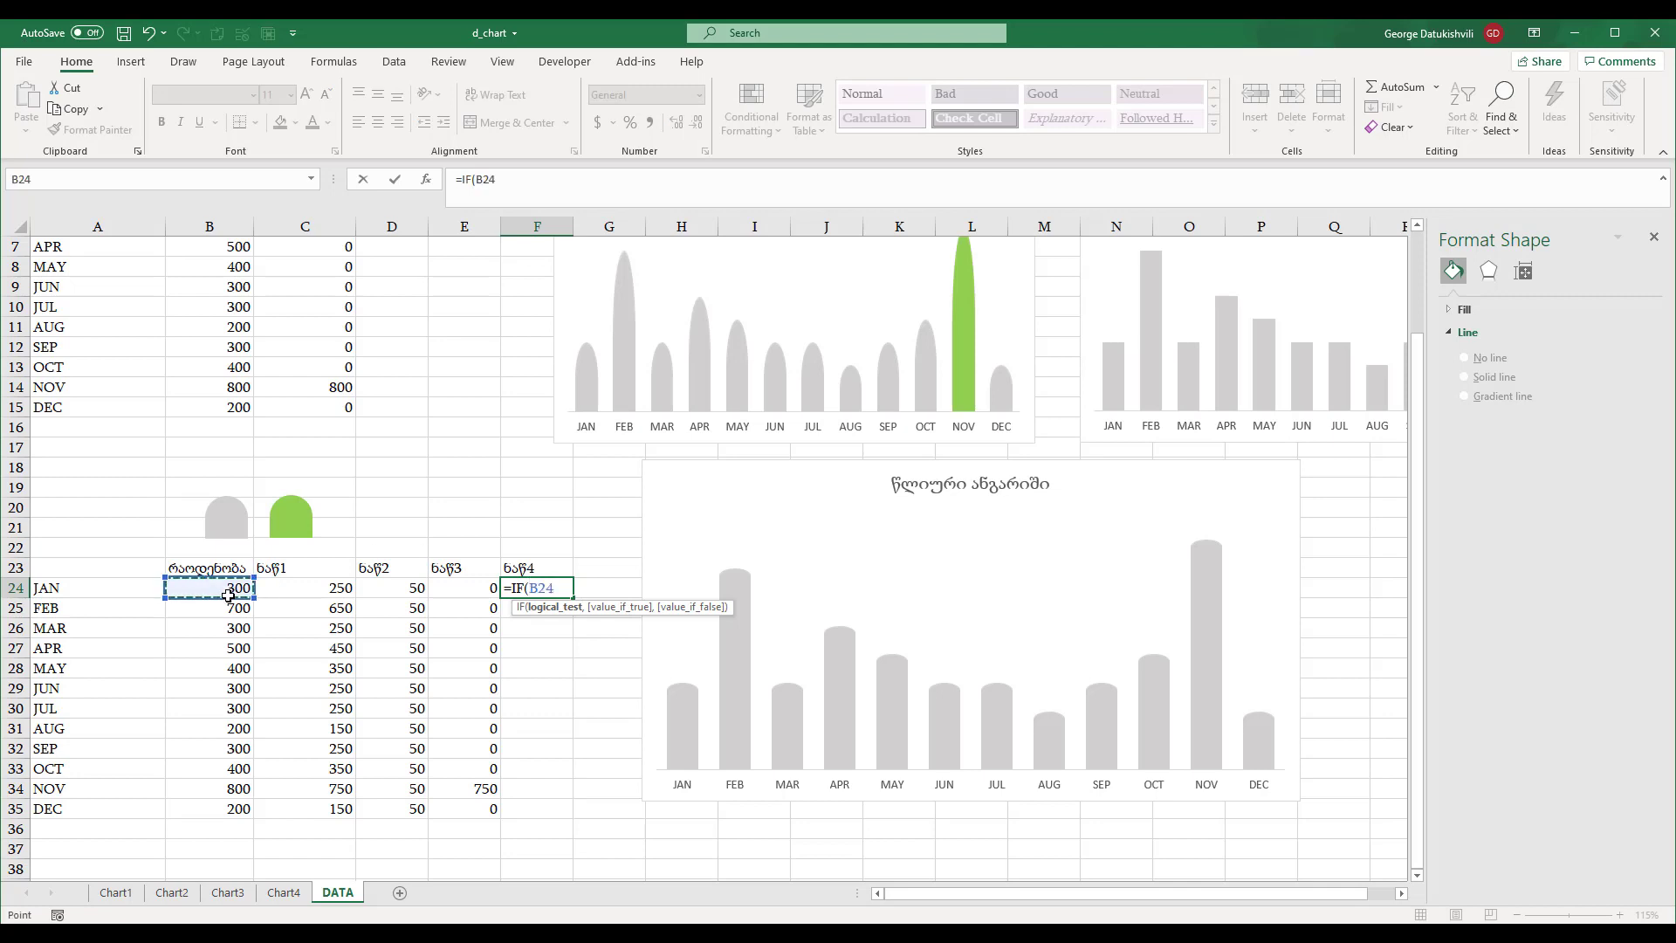
pyautogui.write('=max')
pyautogui.press('Tab')
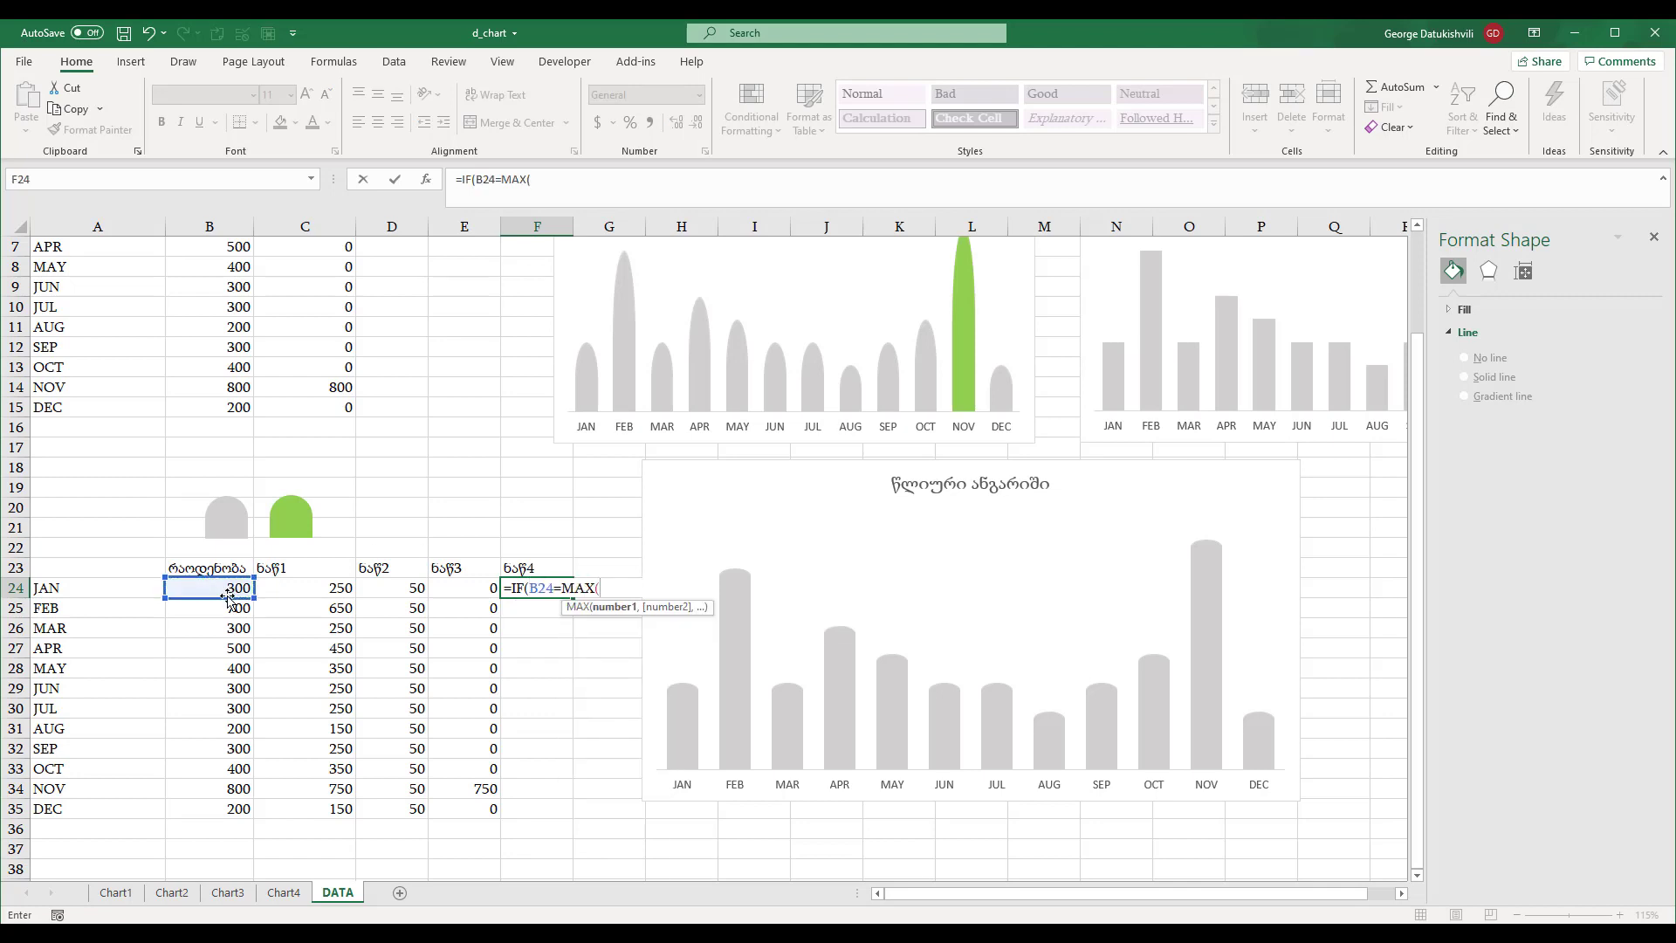
pyautogui.moveTo(229, 596); pyautogui.dragTo(228, 811)
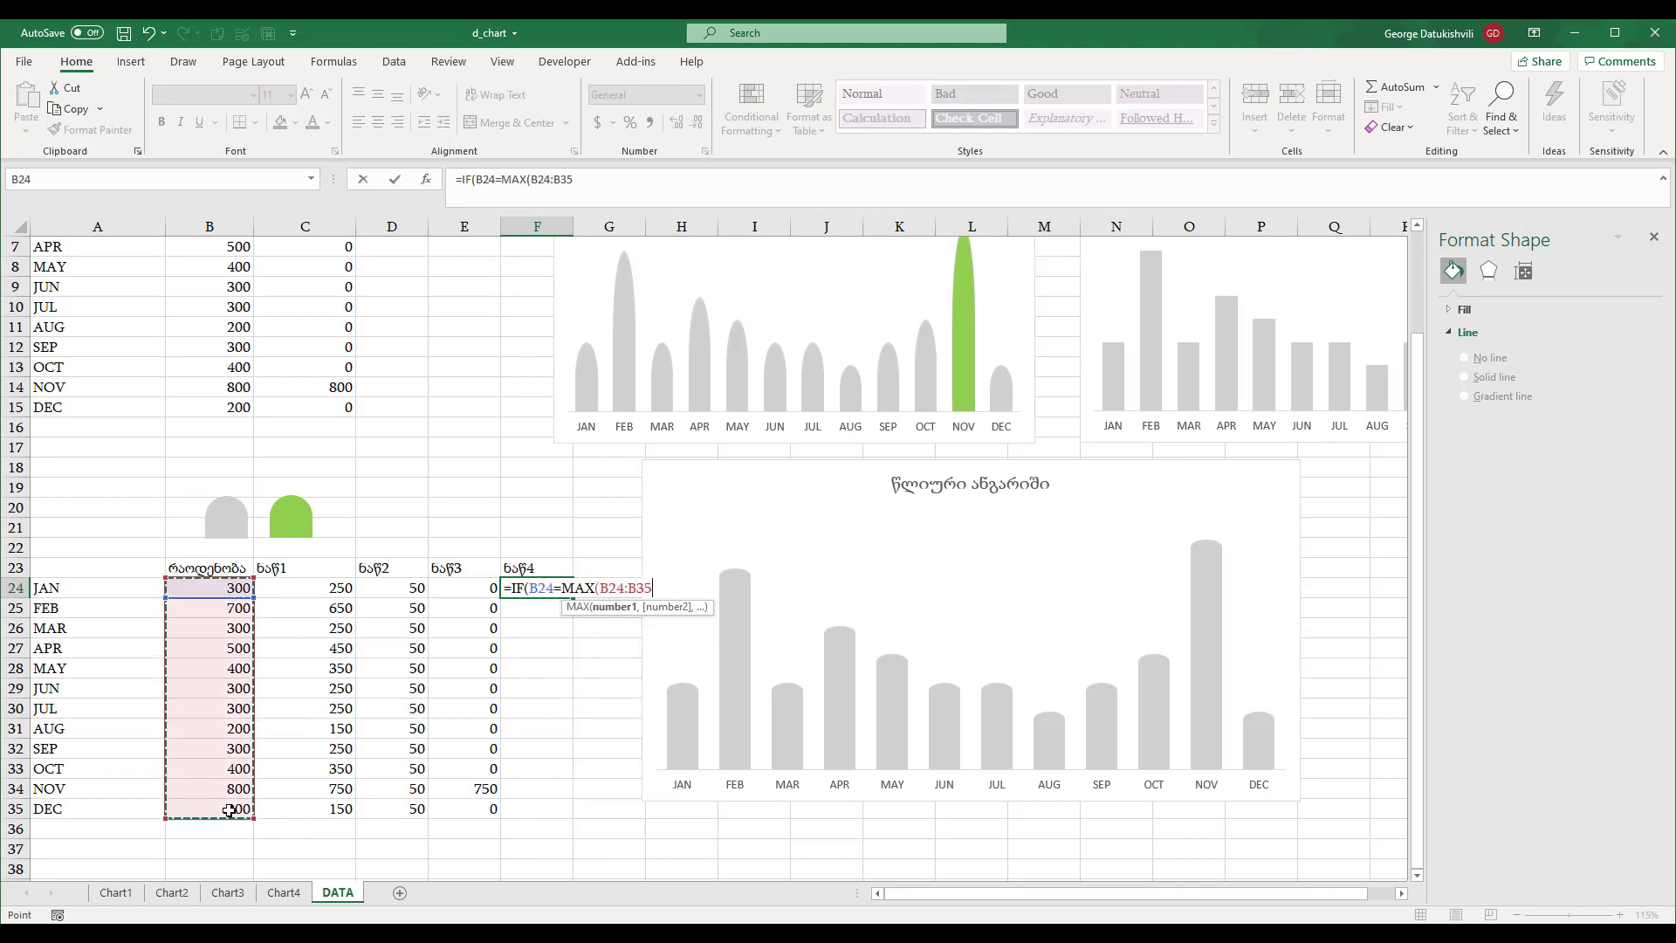
pyautogui.press('F4')
pyautogui.write('),')
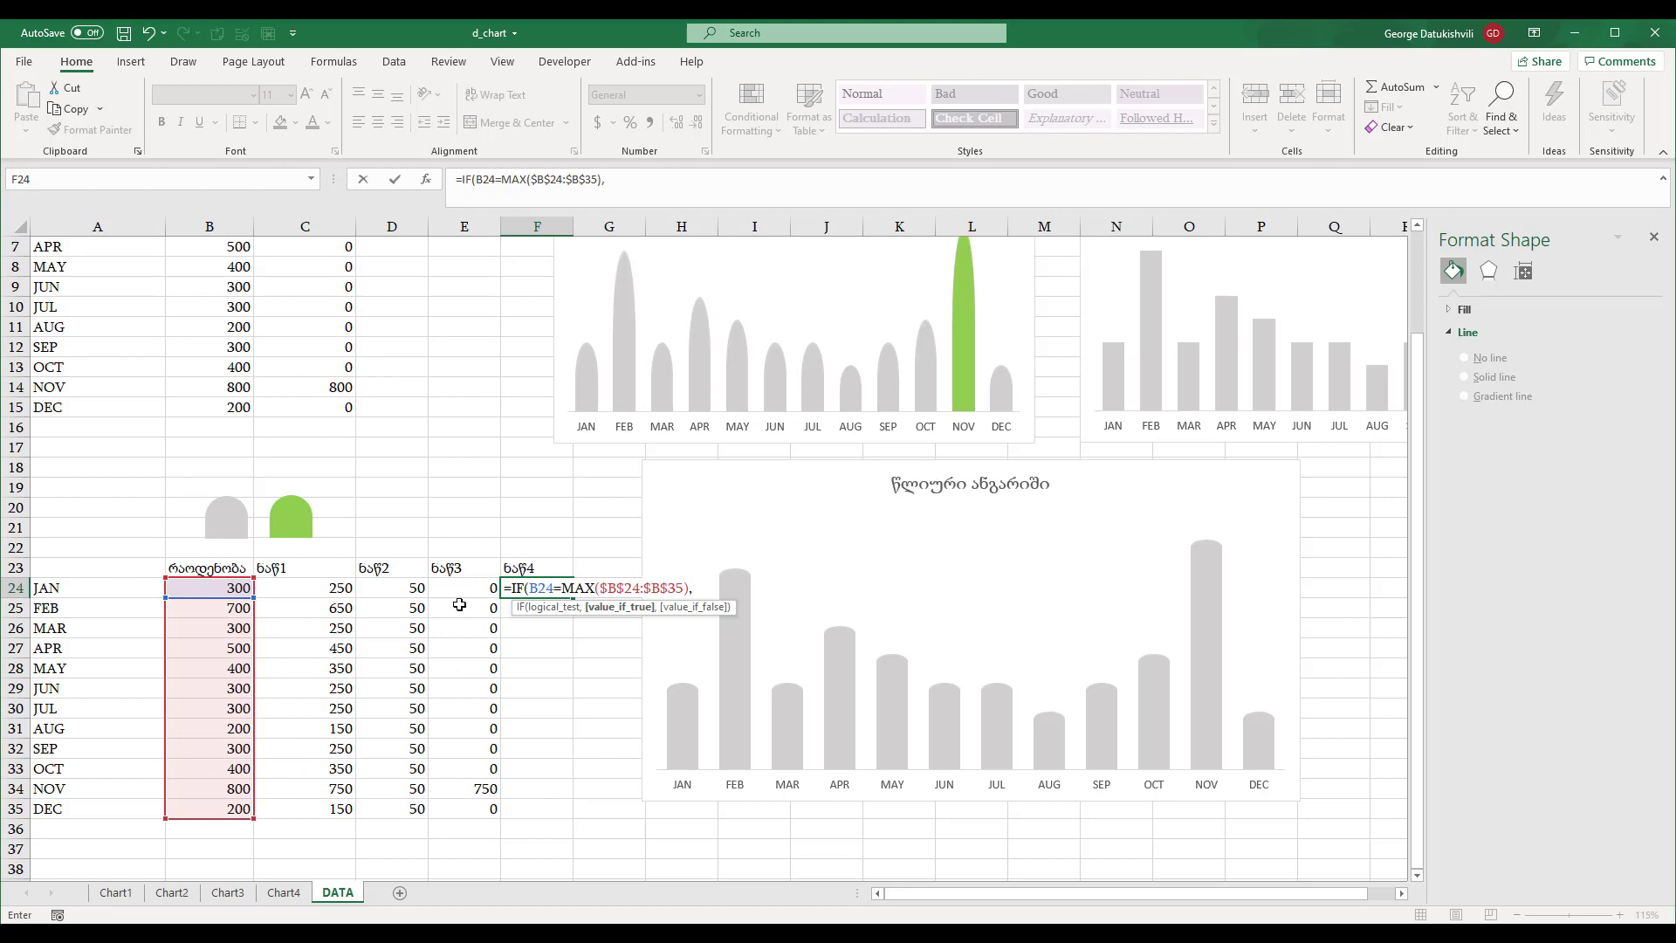
pyautogui.click(409, 586)
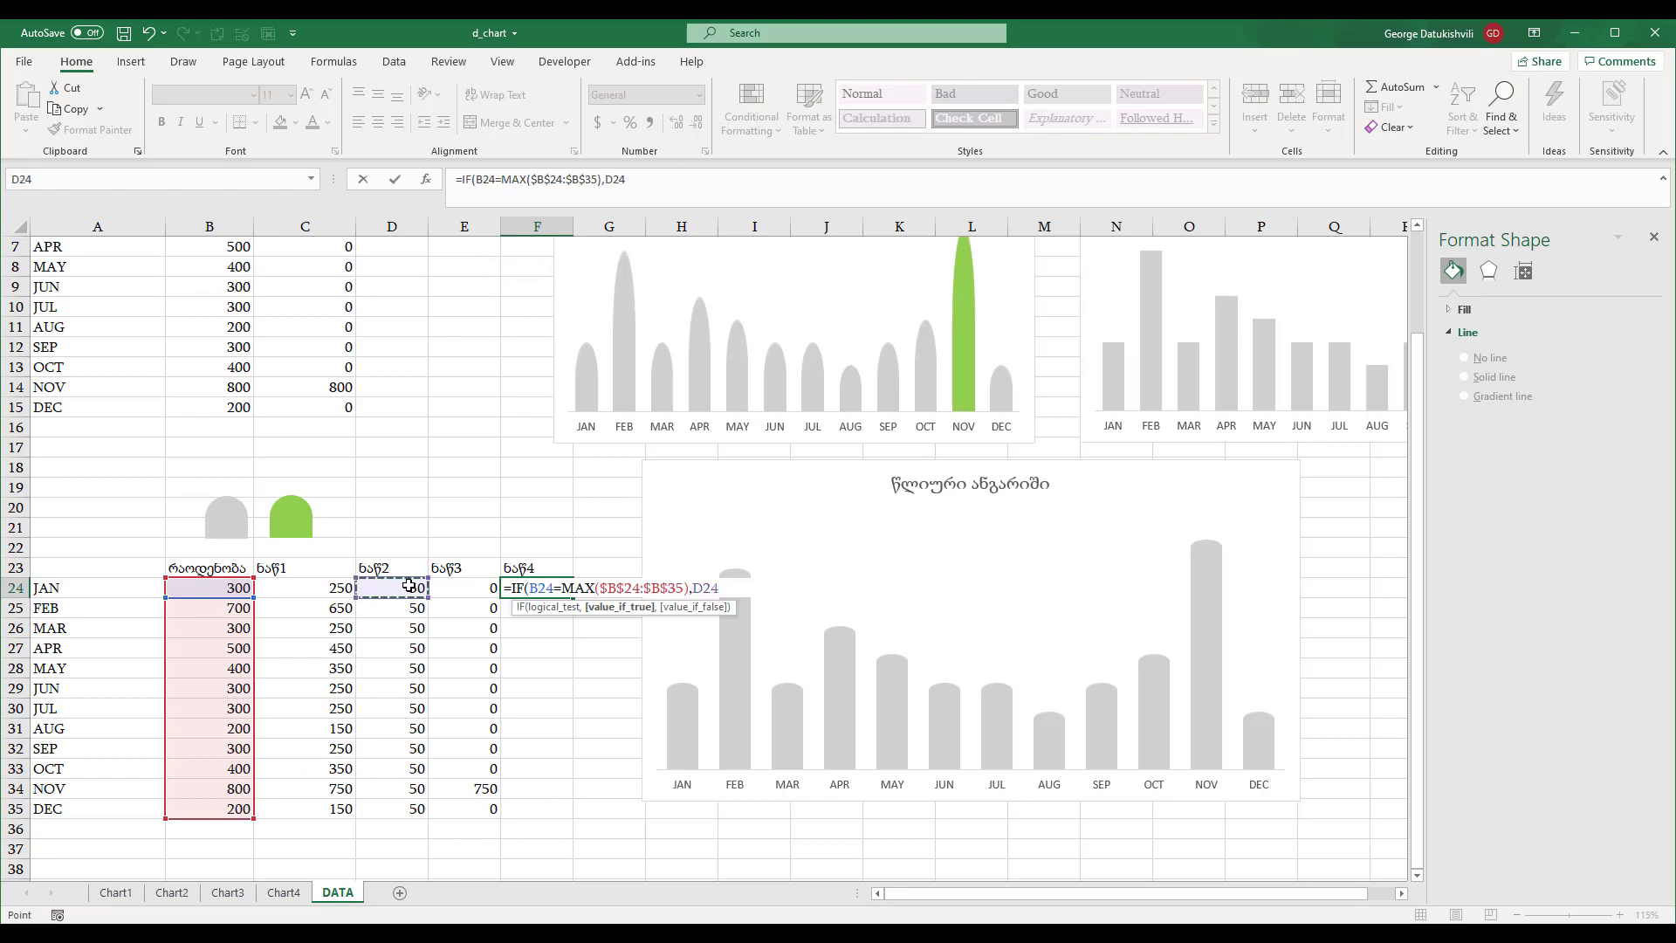
pyautogui.write(',0')
pyautogui.press('Return')
pyautogui.press('Return')
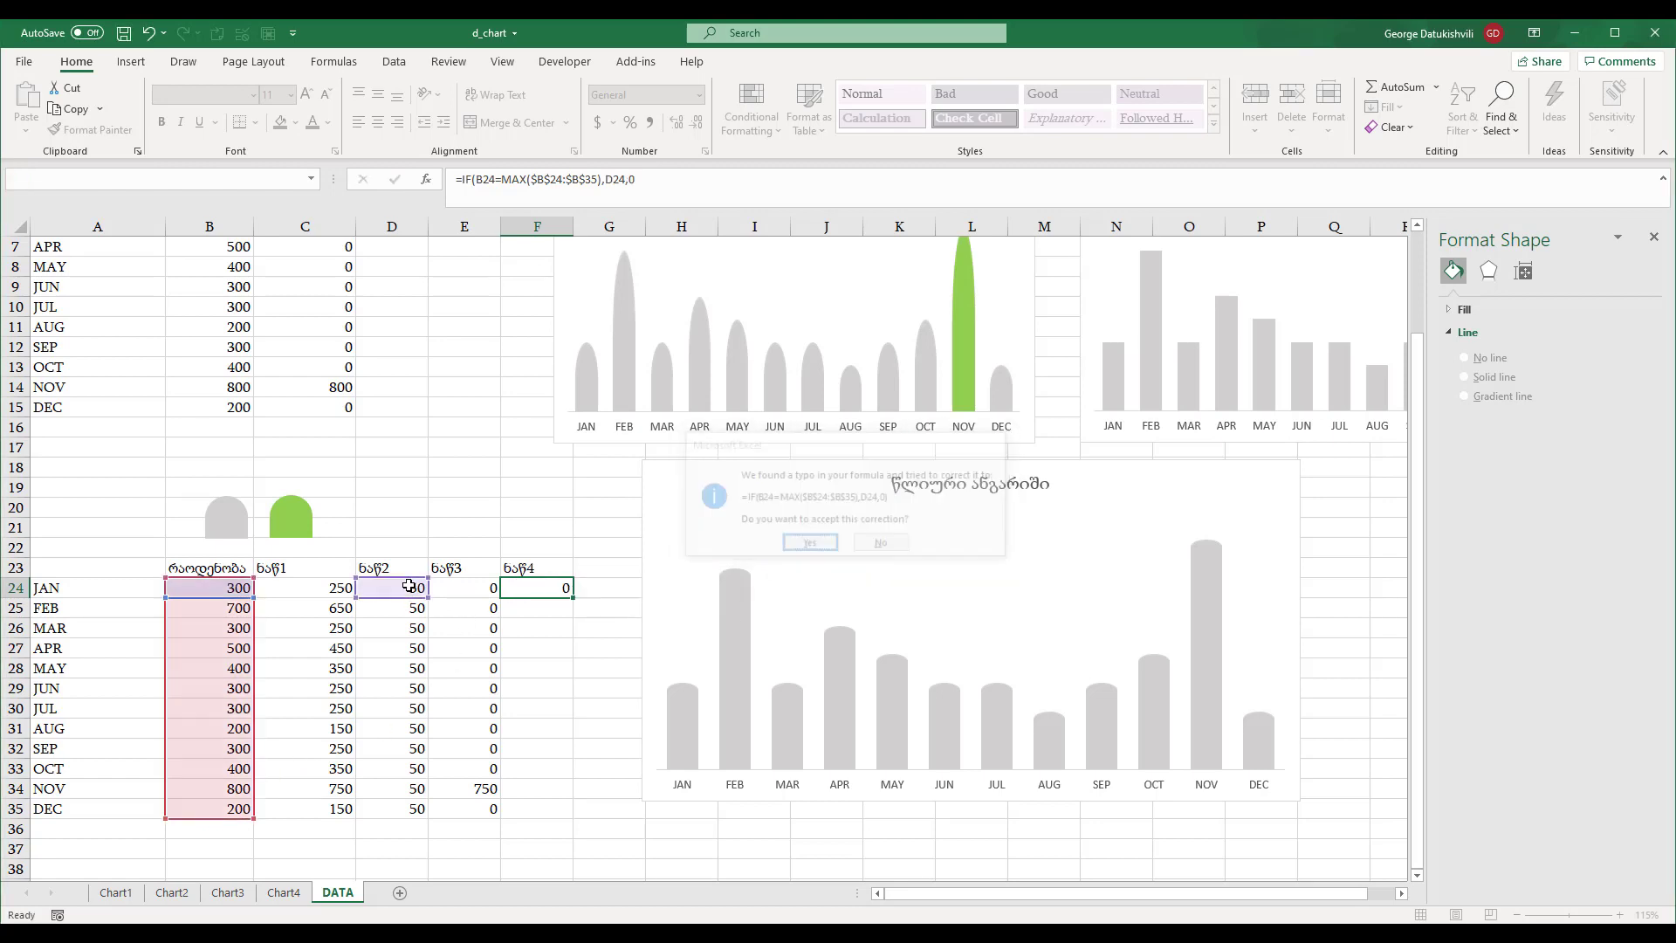
# - Fill the F24 formula down through F35
pyautogui.moveTo(572, 600); pyautogui.dragTo(555, 818)
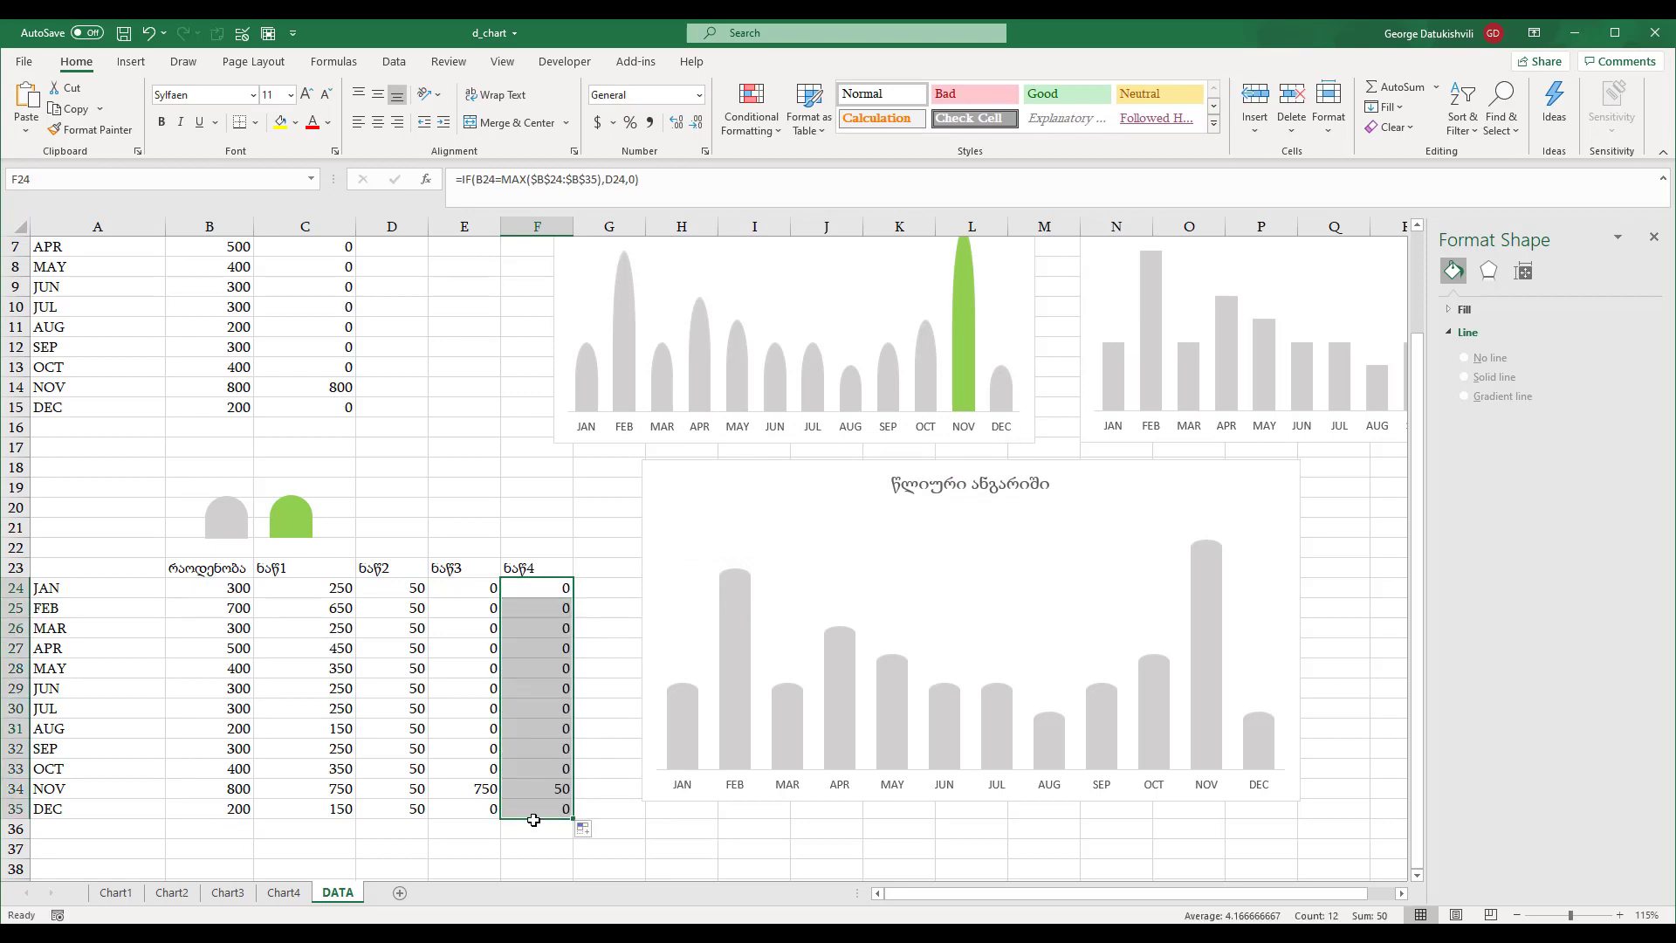
pyautogui.moveTo(469, 792); pyautogui.dragTo(523, 790)
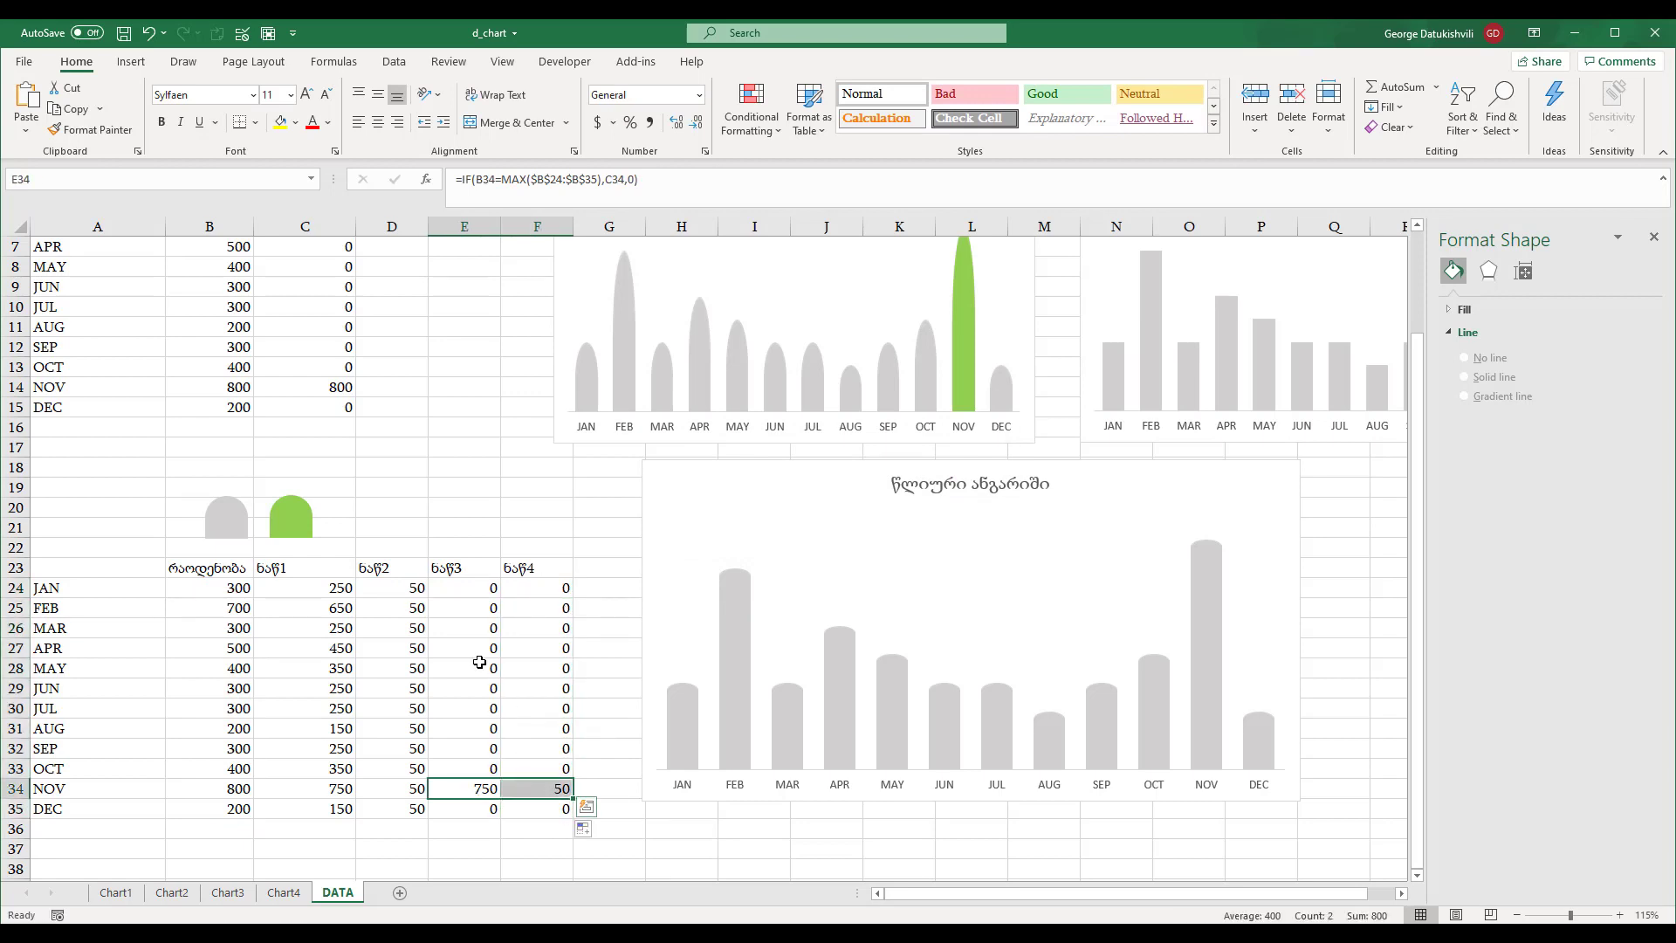
pyautogui.click(556, 650)
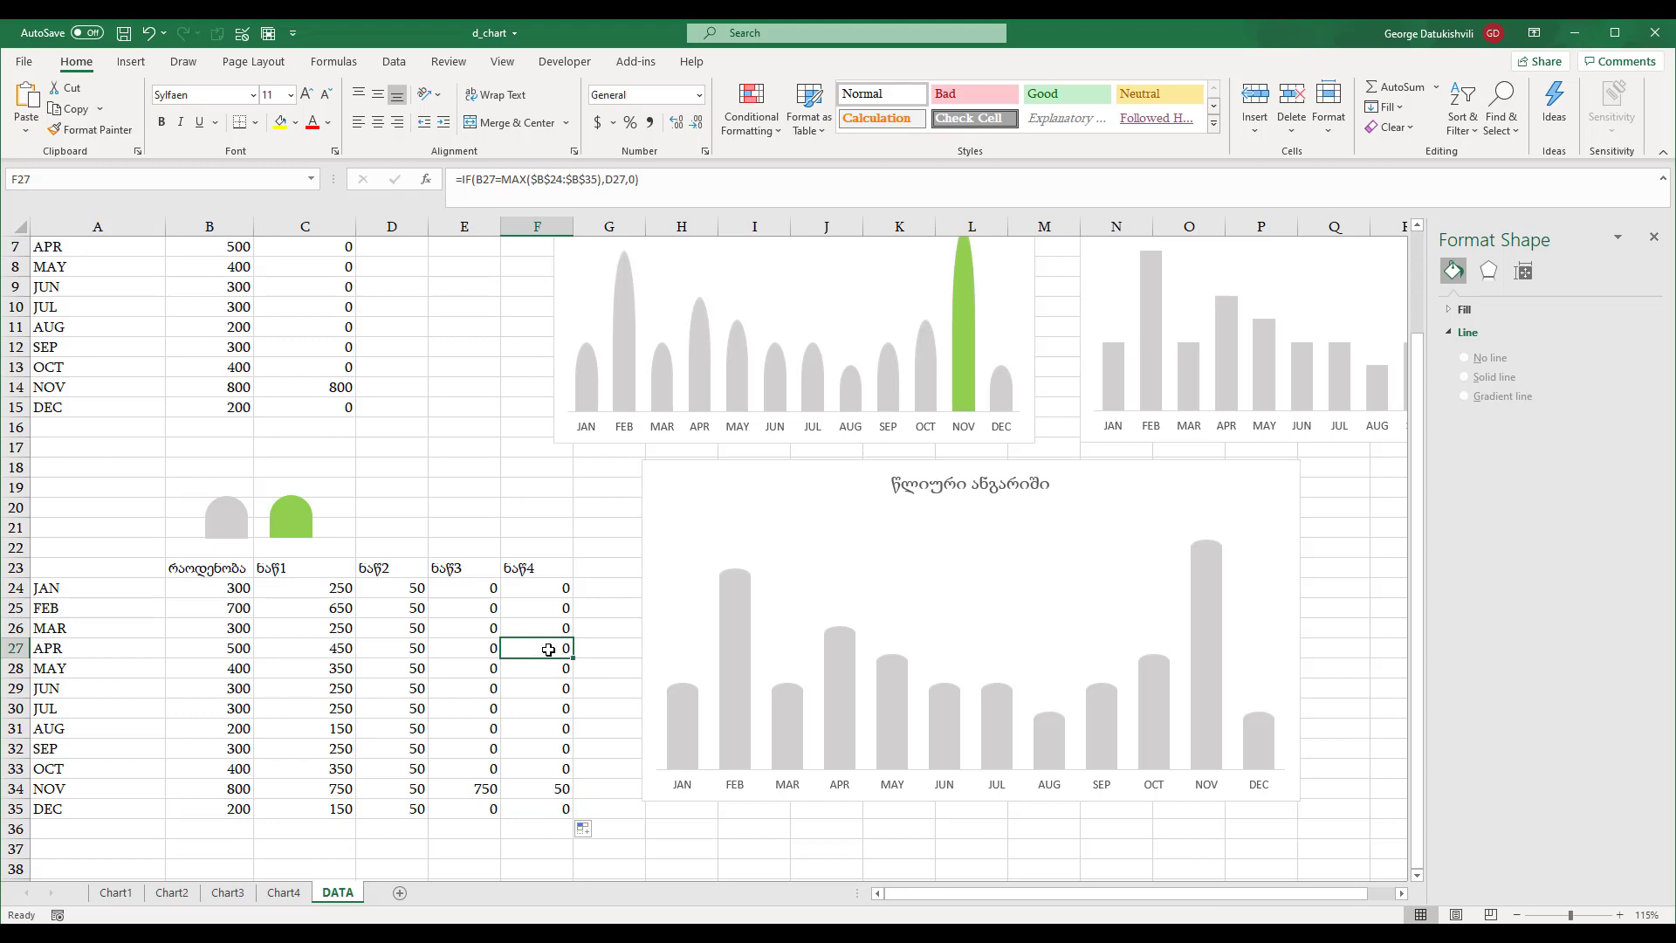
pyautogui.click(446, 644)
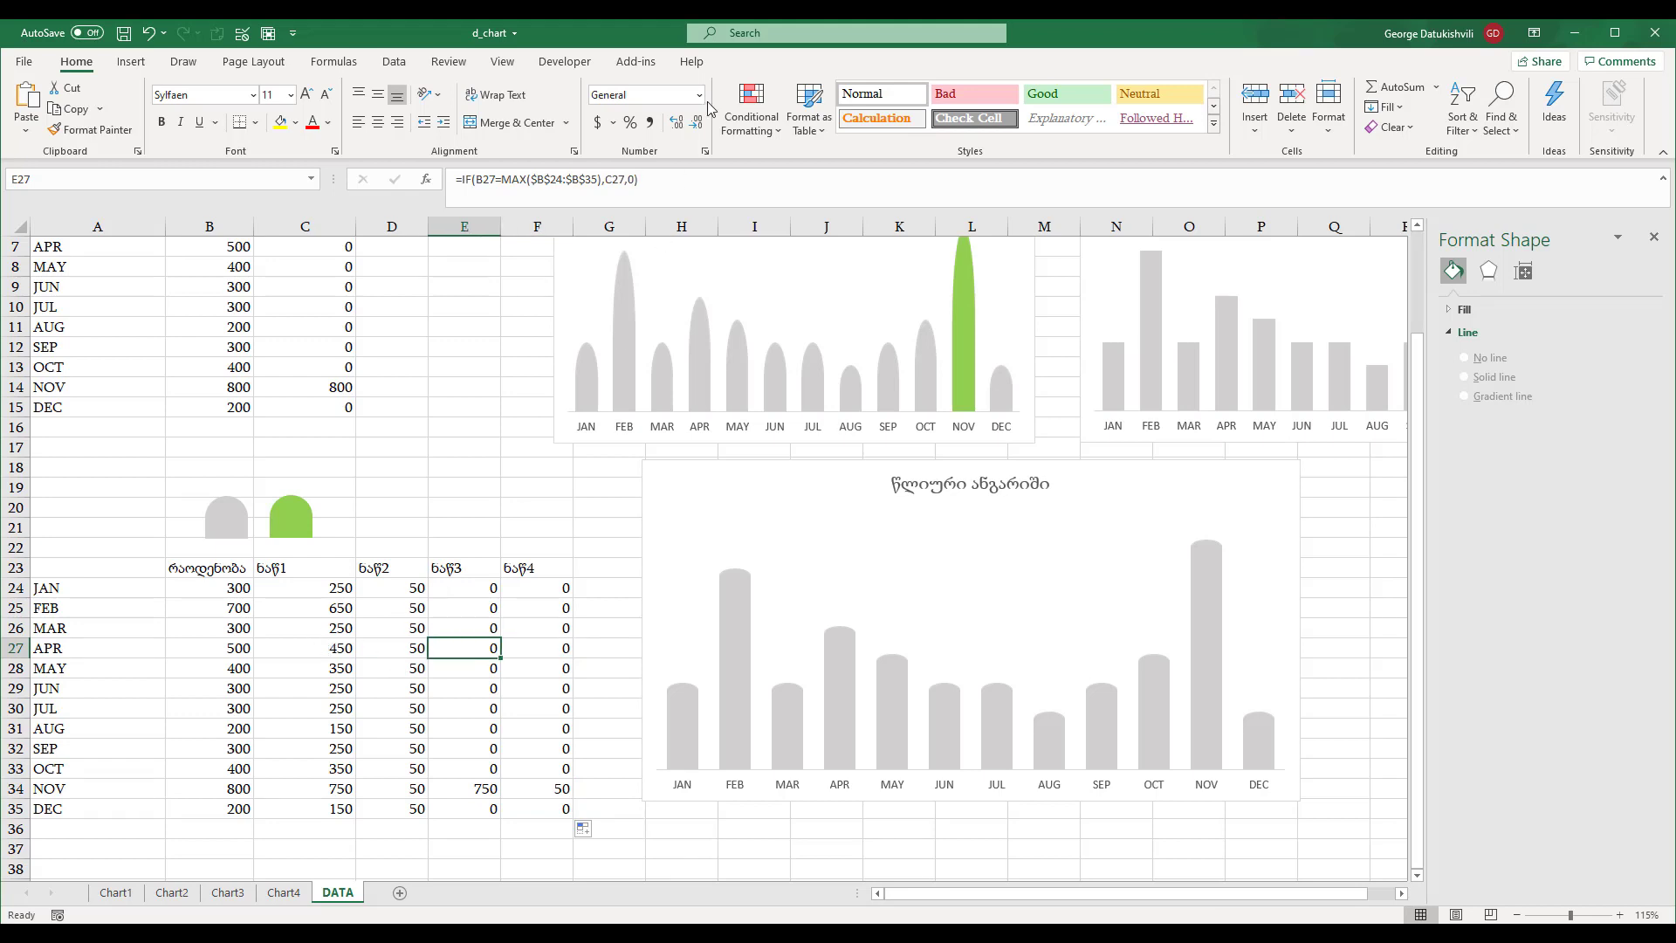
# - Add a series to the stacked chart with its name from E23 and its values from E24:E35
pyautogui.click(706, 495)
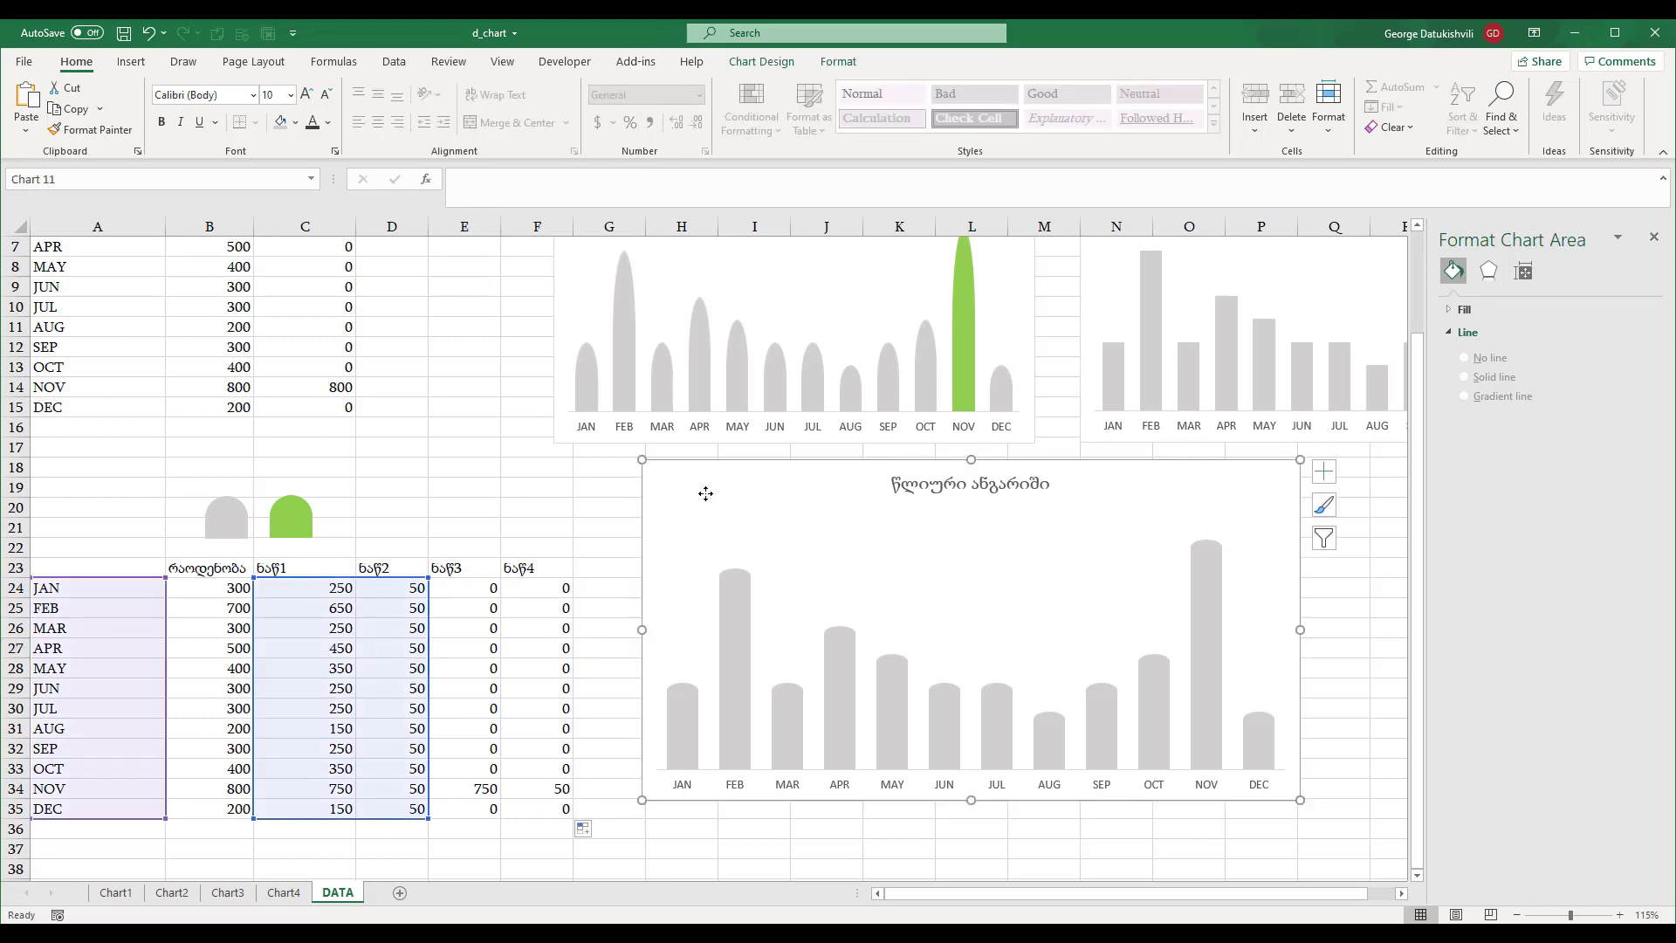
pyautogui.click(781, 70)
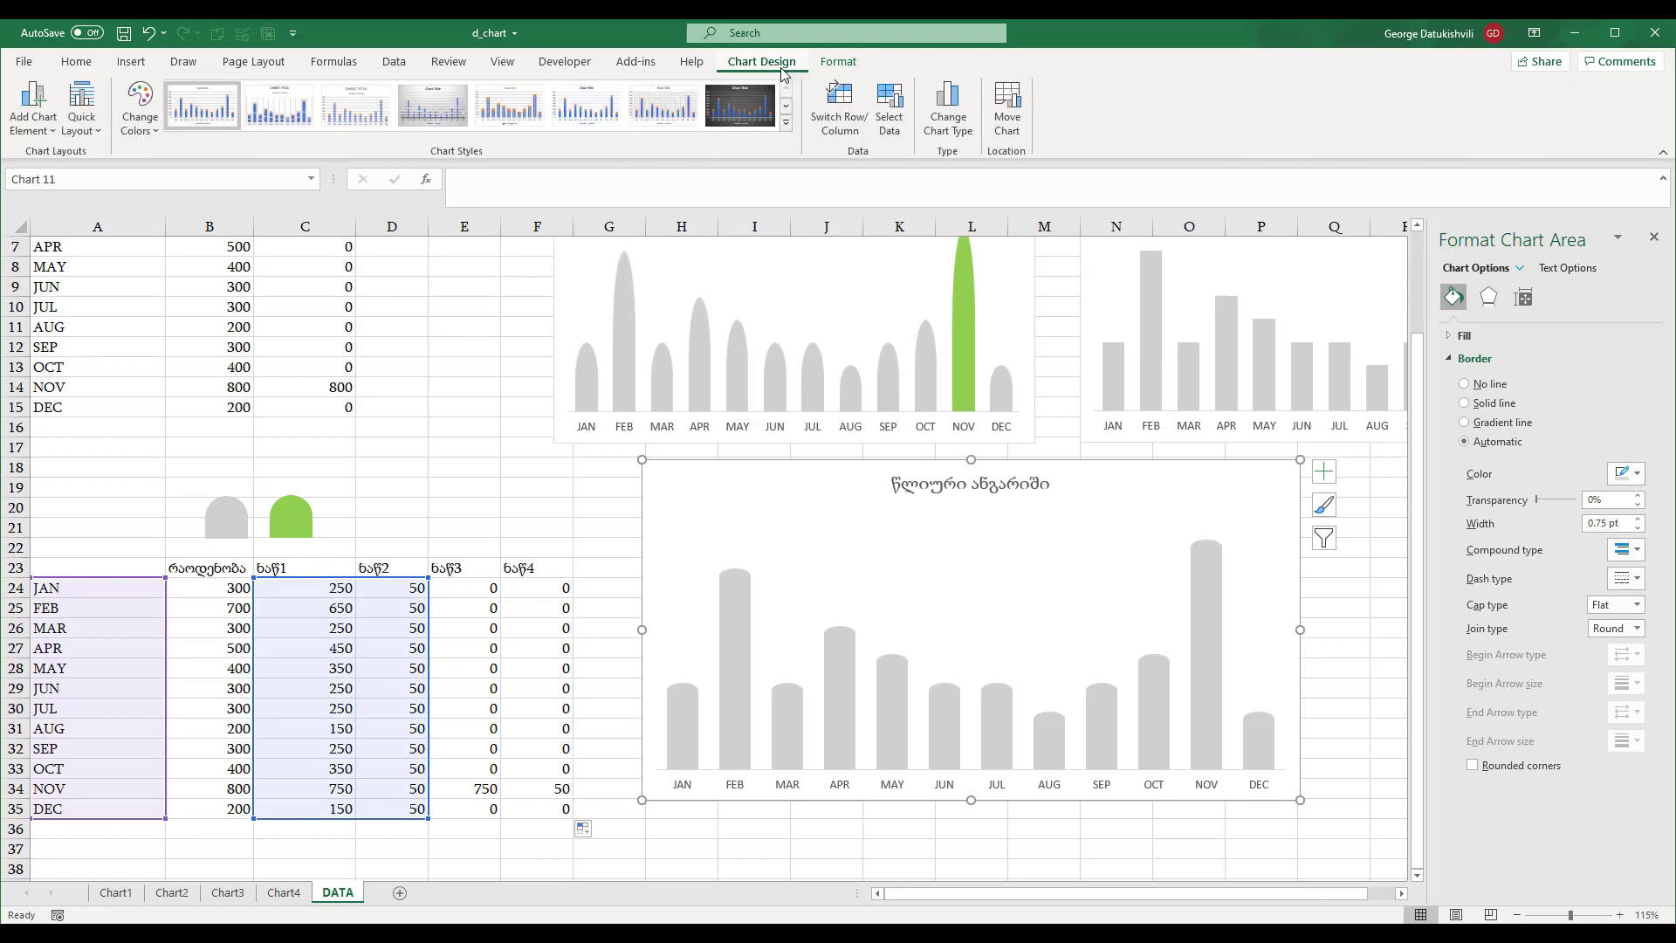
pyautogui.click(890, 122)
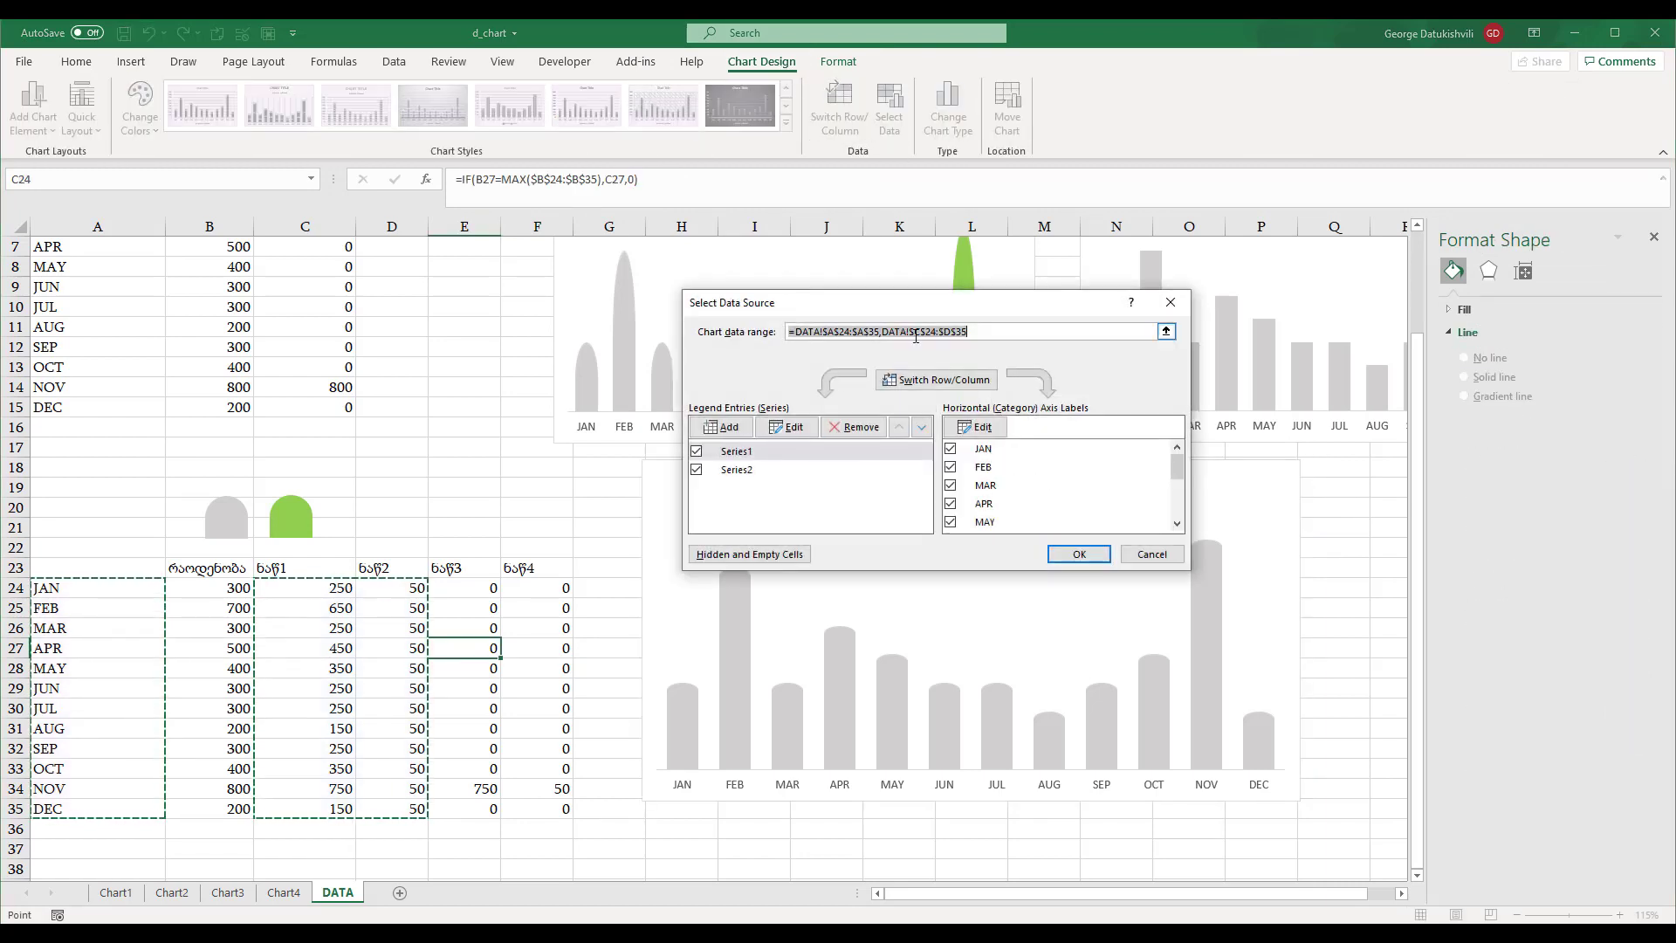
pyautogui.click(721, 427)
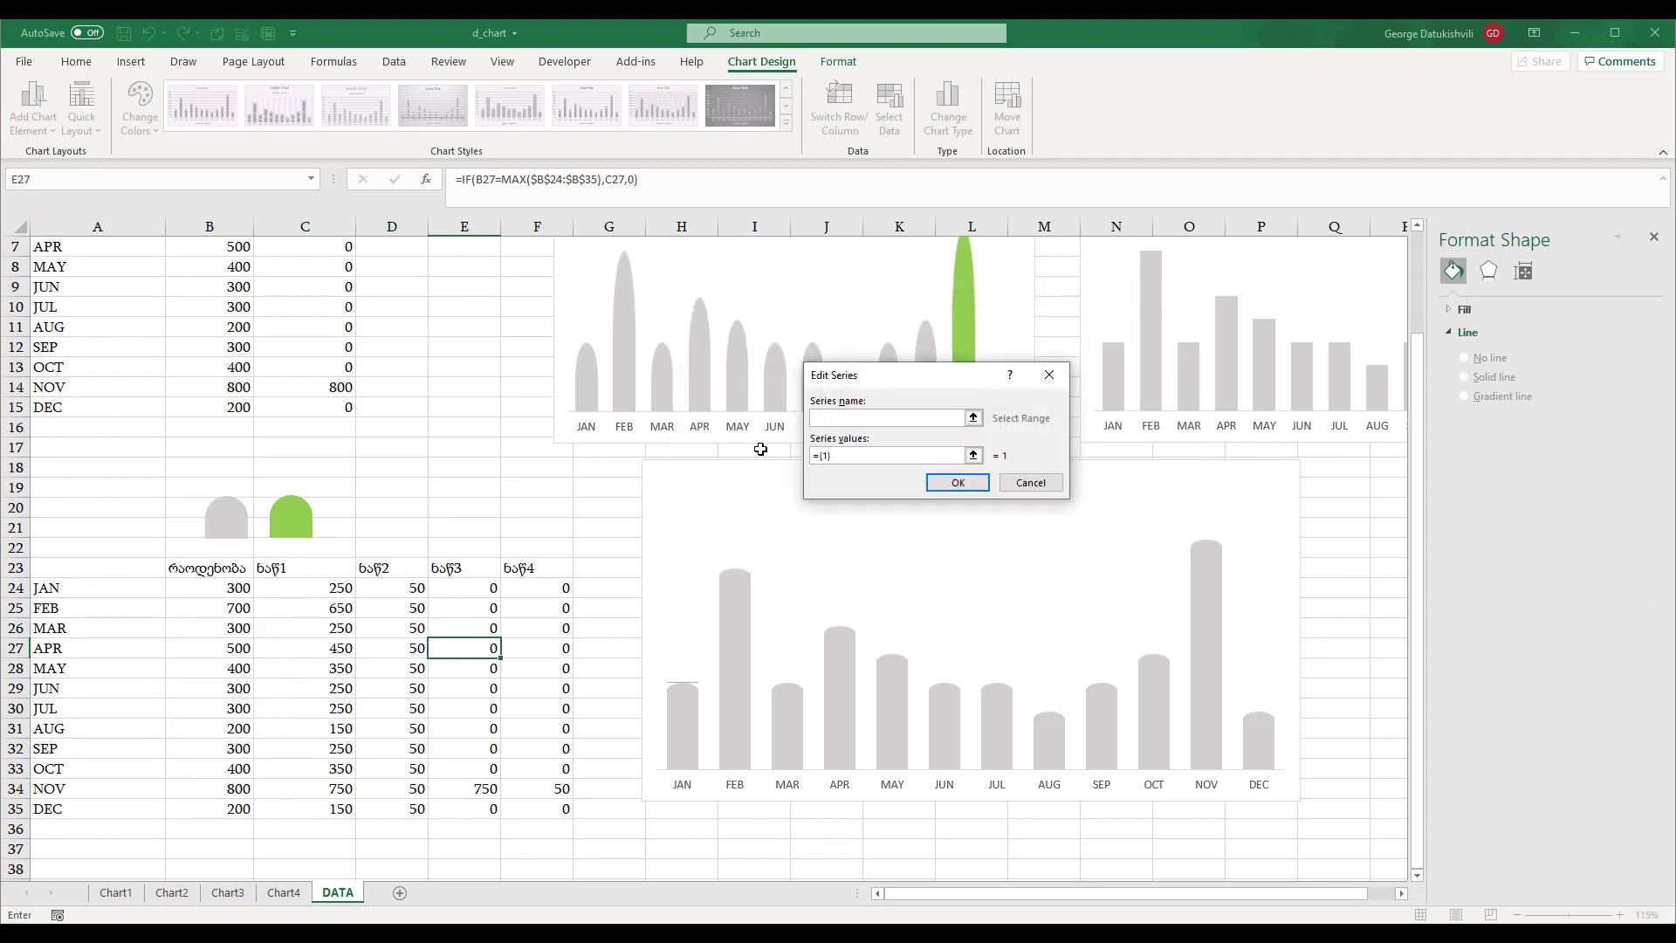
pyautogui.click(448, 569)
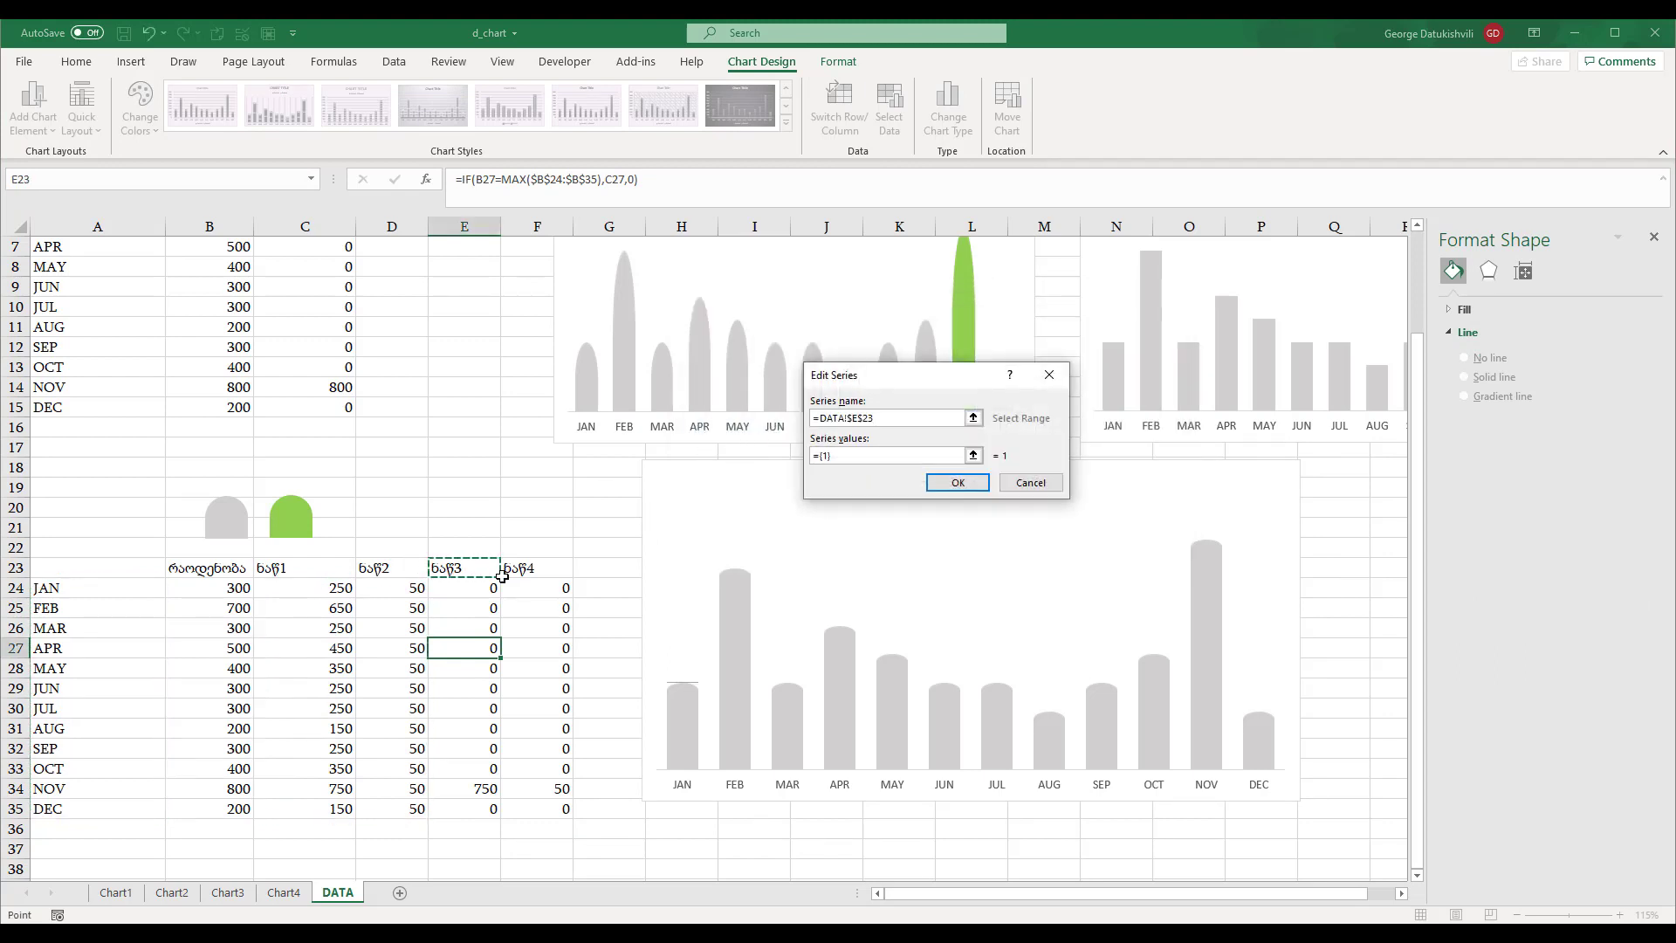
pyautogui.click(821, 454)
pyautogui.moveTo(469, 587); pyautogui.dragTo(482, 812)
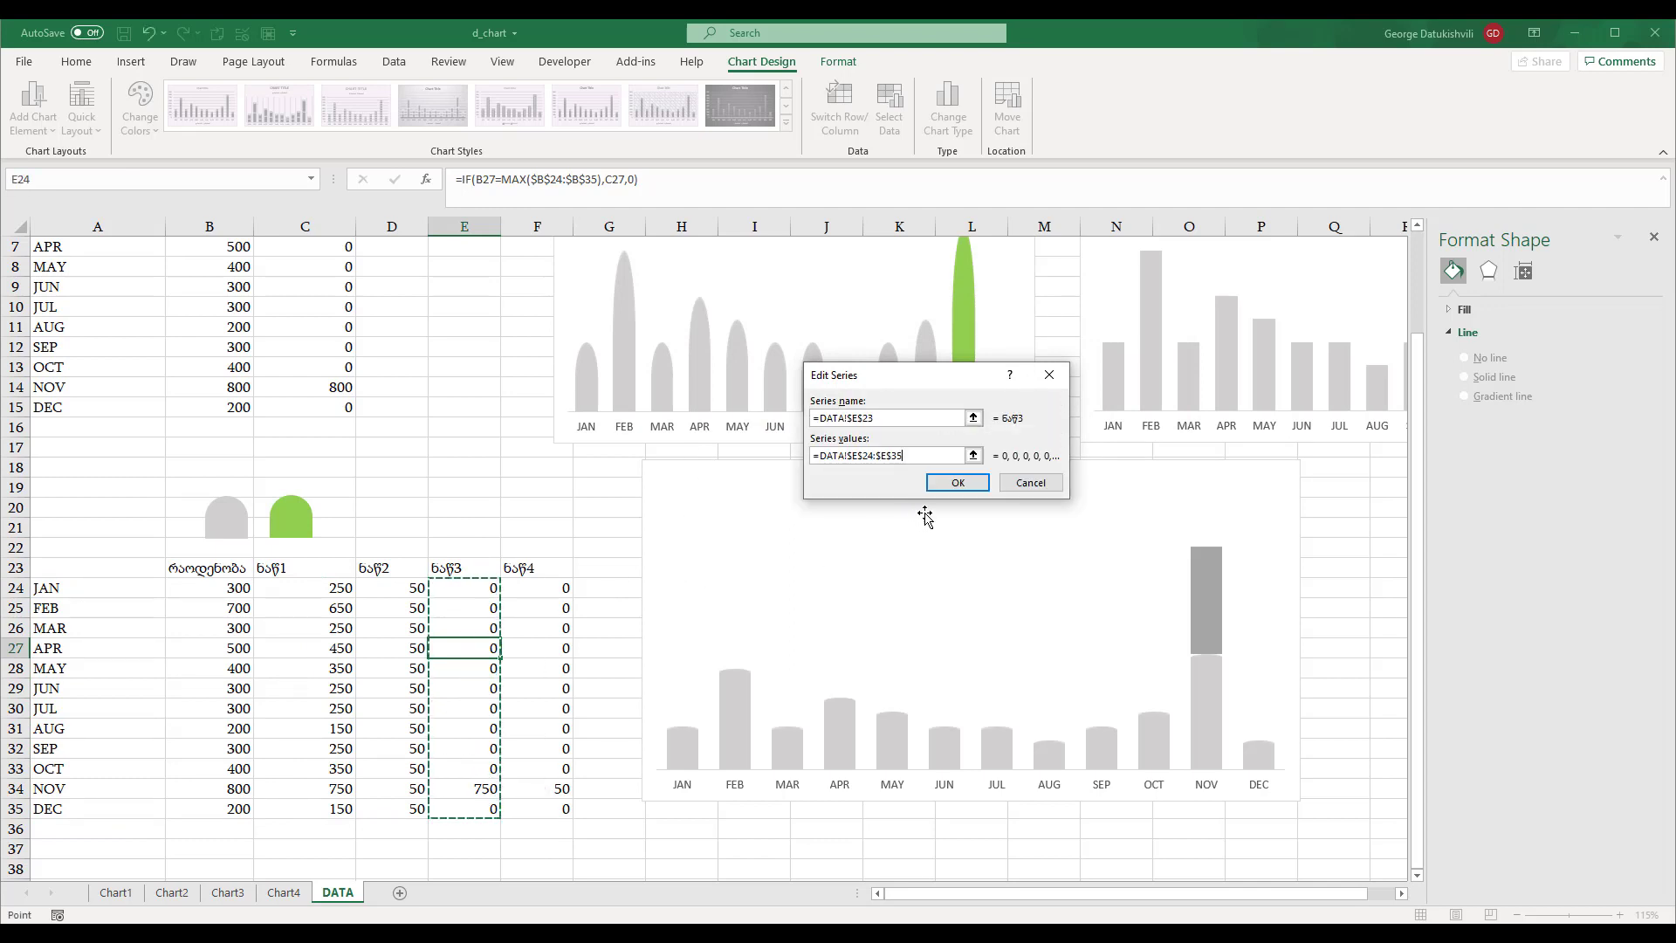
pyautogui.click(957, 484)
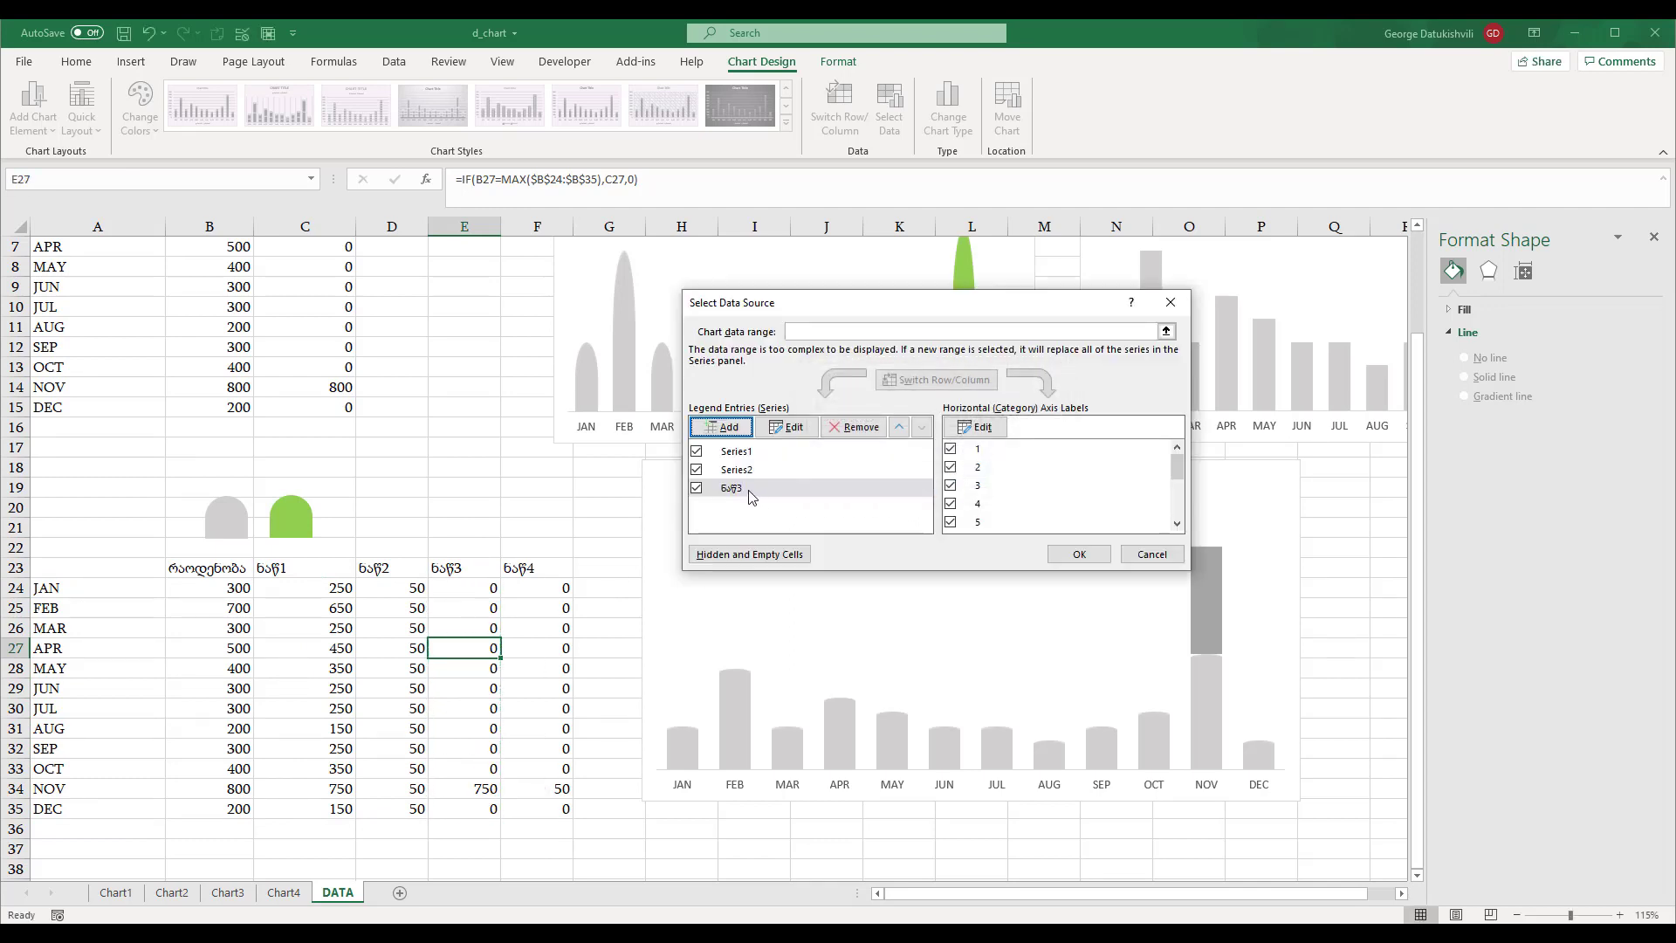
# - Add another series named from F23 with values F24:F35, and apply the stacked chart's data source changes
pyautogui.click(729, 428)
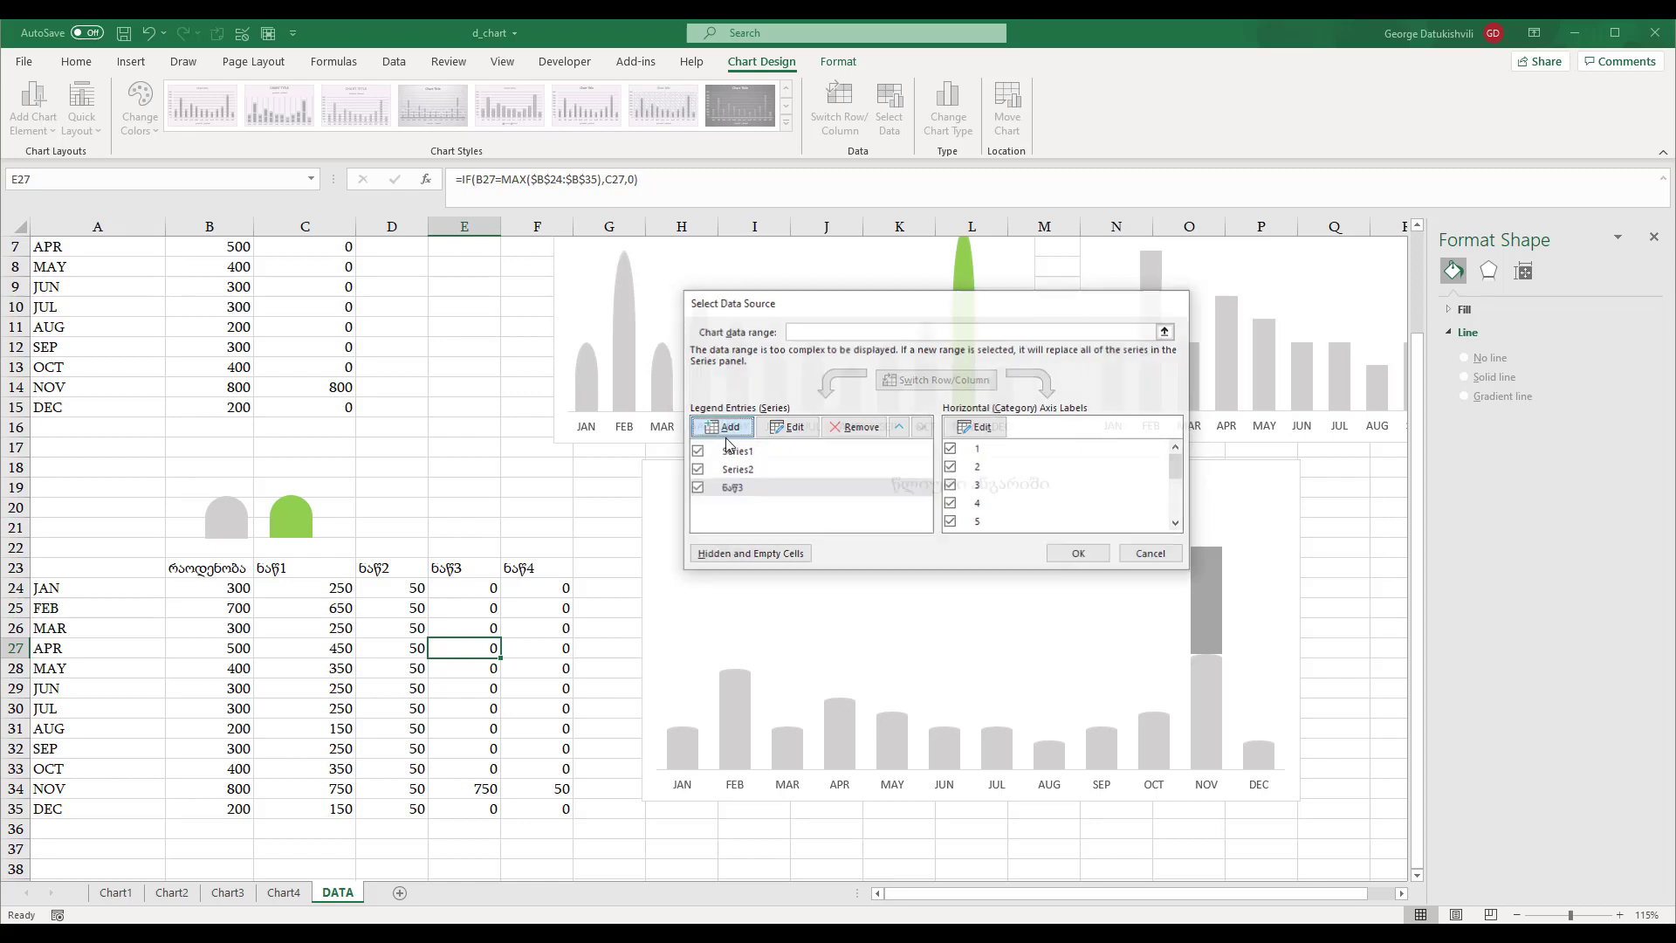
pyautogui.click(545, 568)
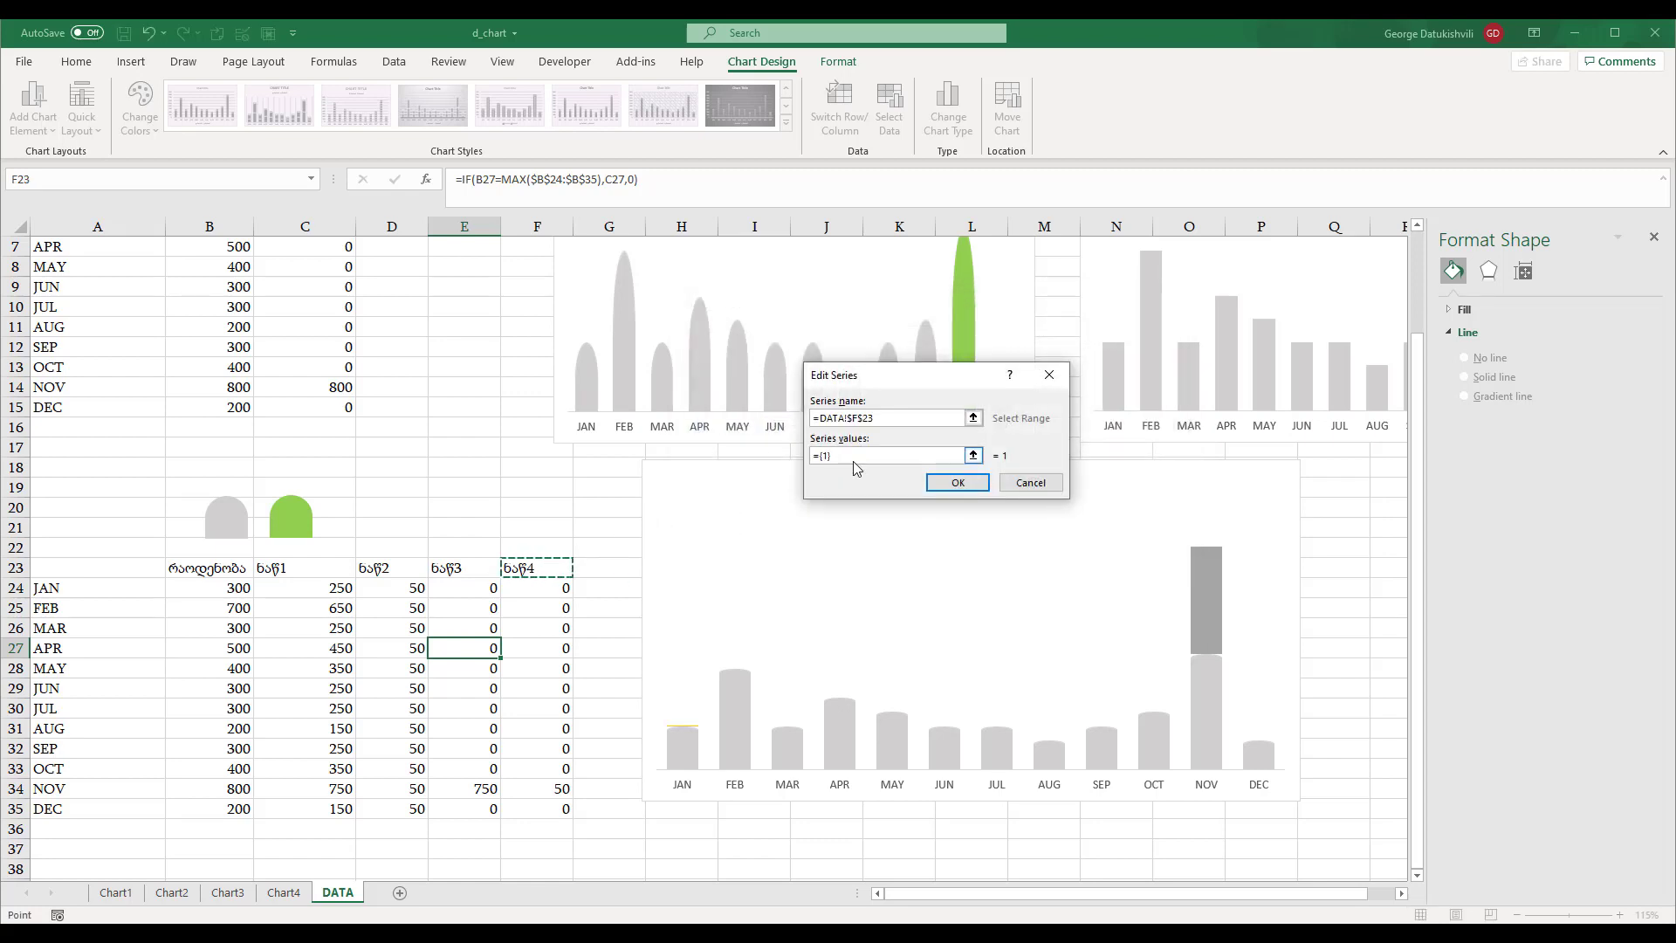
pyautogui.moveTo(868, 459); pyautogui.dragTo(729, 455)
pyautogui.press('BackSpace')
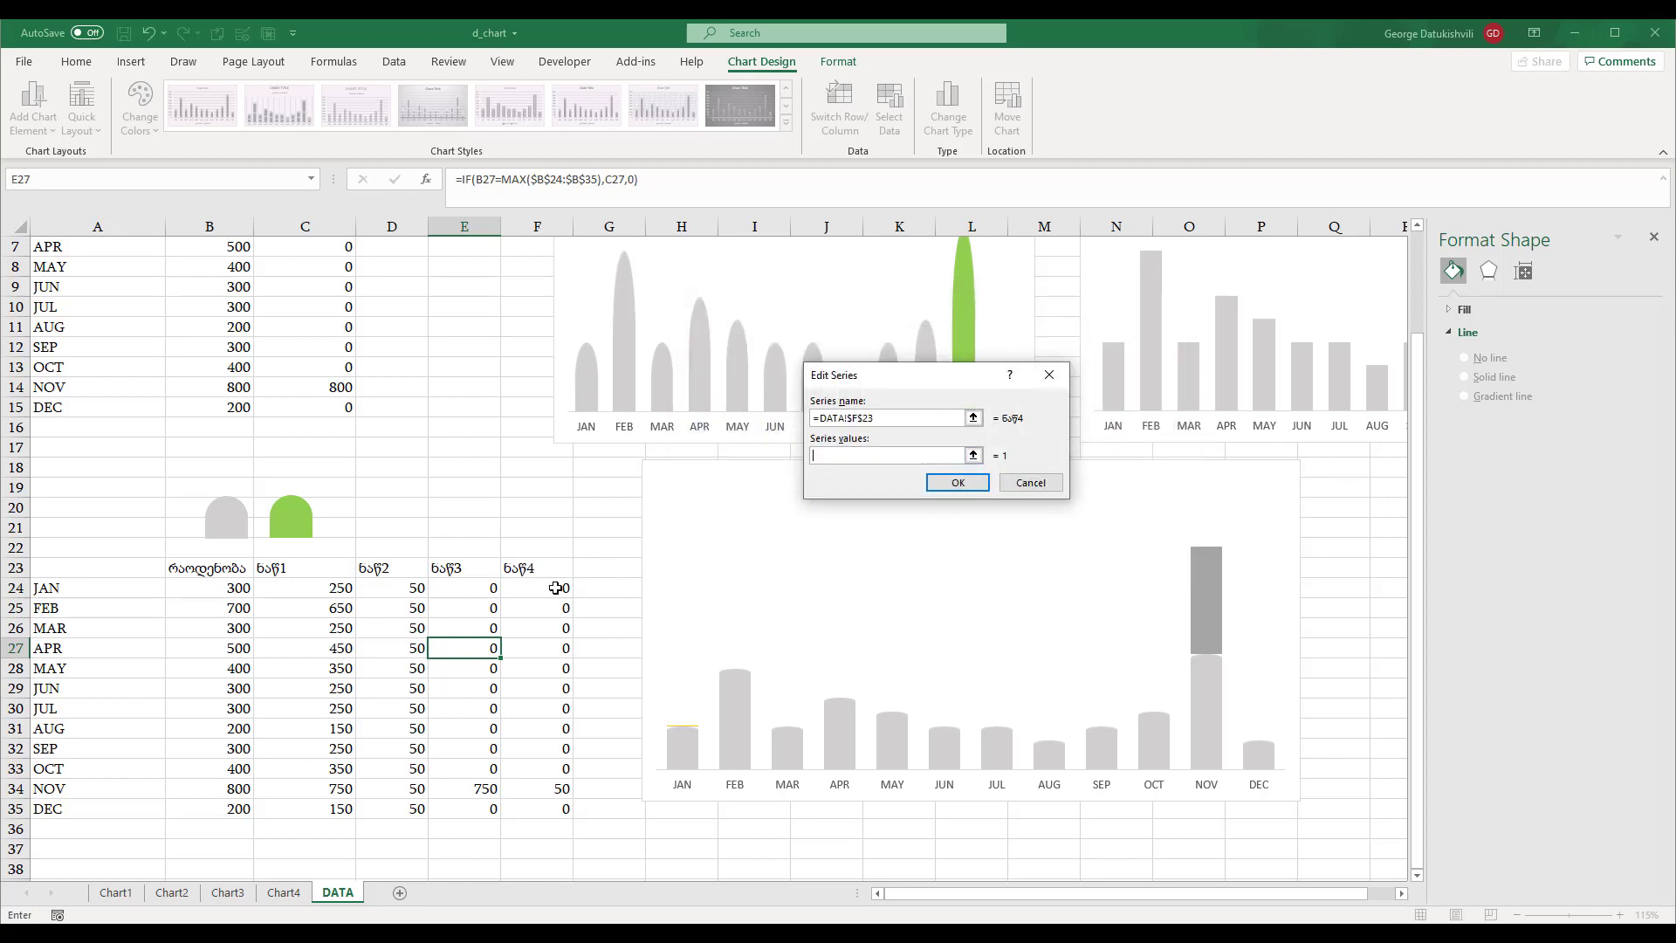
pyautogui.moveTo(548, 587); pyautogui.dragTo(562, 803)
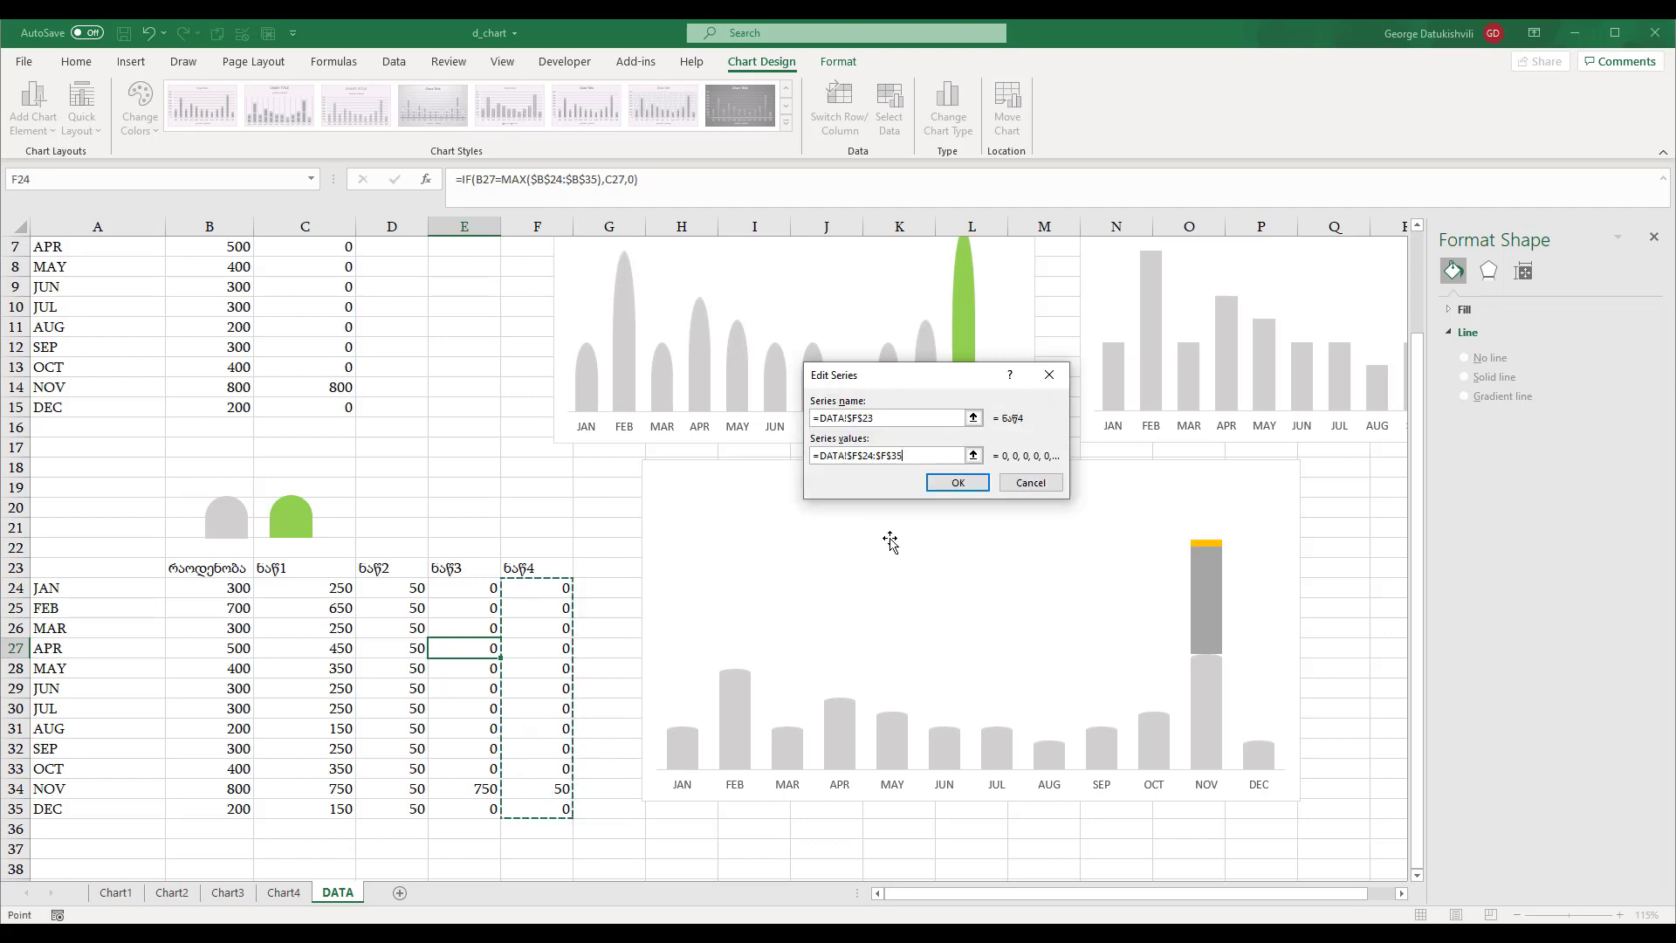
pyautogui.click(948, 481)
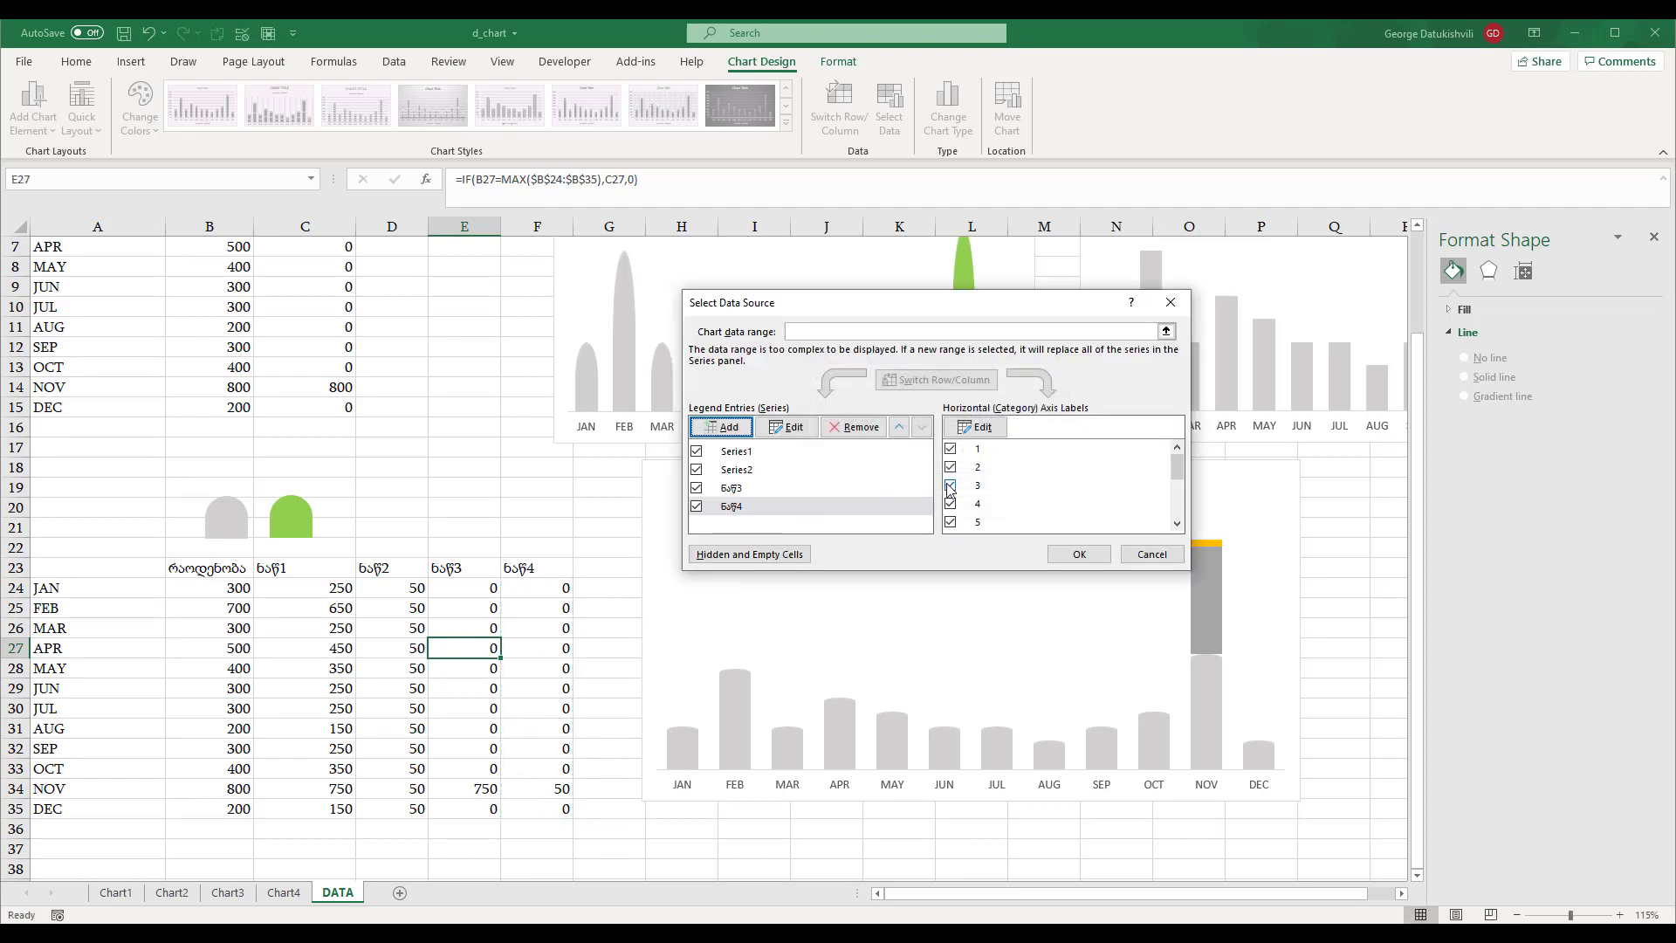
pyautogui.click(1079, 553)
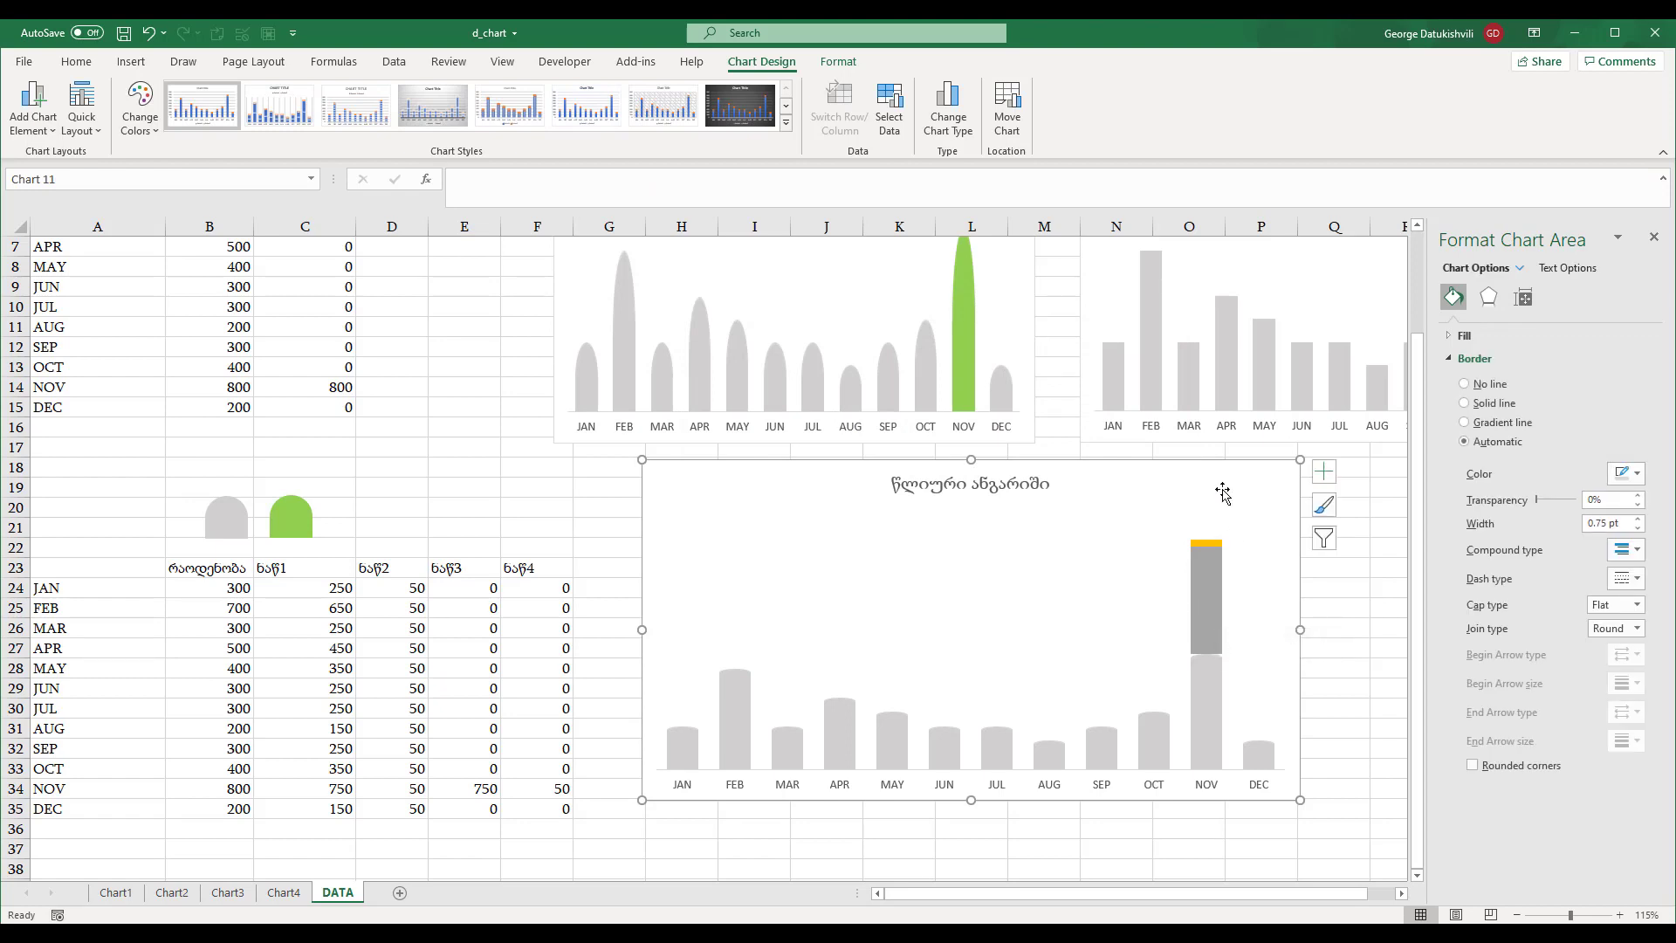
# - Change the stacked chart to a Combo type with the ნაწ3 and ნაწ4 series both set to Stacked Column
pyautogui.click(962, 129)
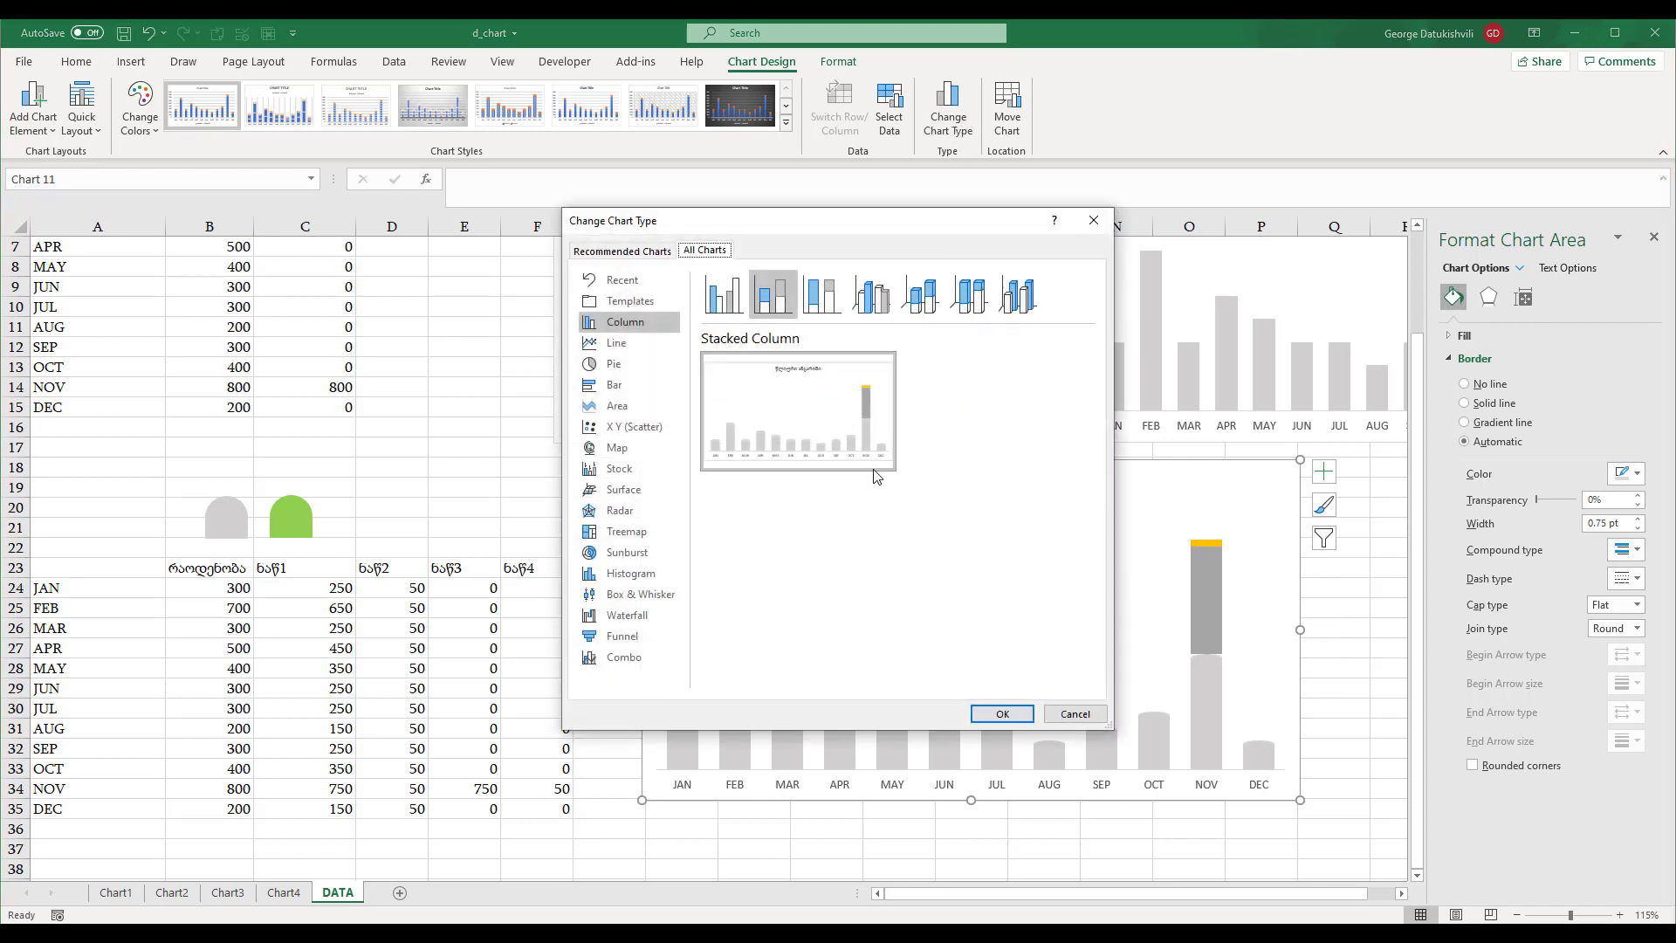
pyautogui.click(642, 665)
pyautogui.scroll(-1, 1088, 637)
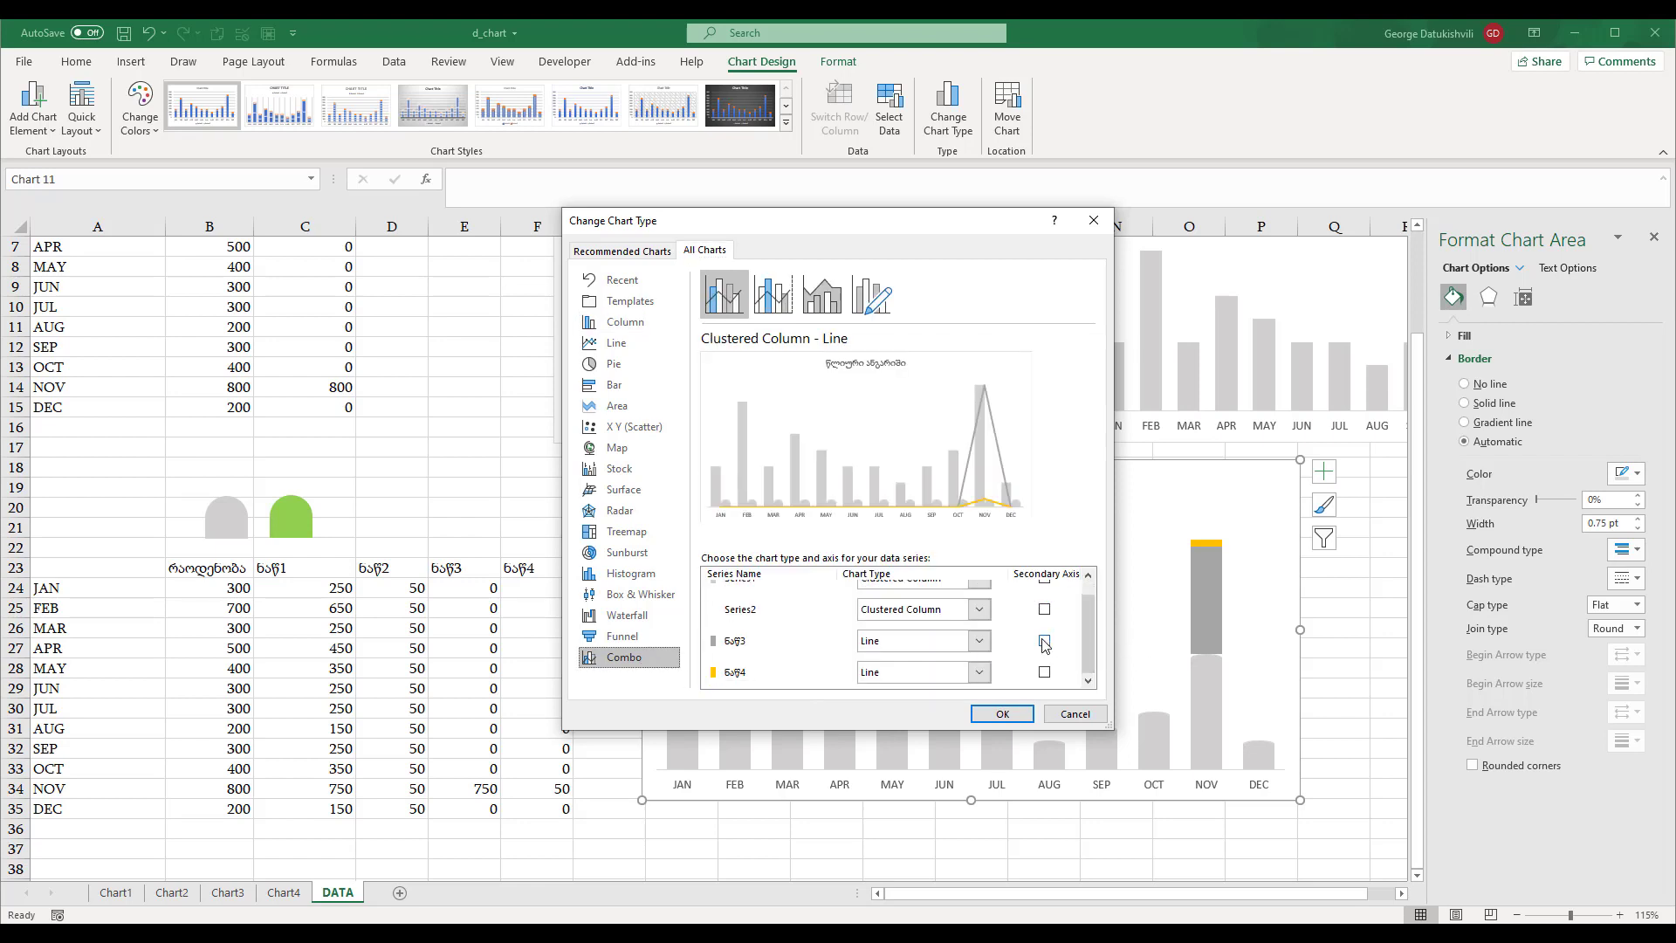
pyautogui.click(979, 641)
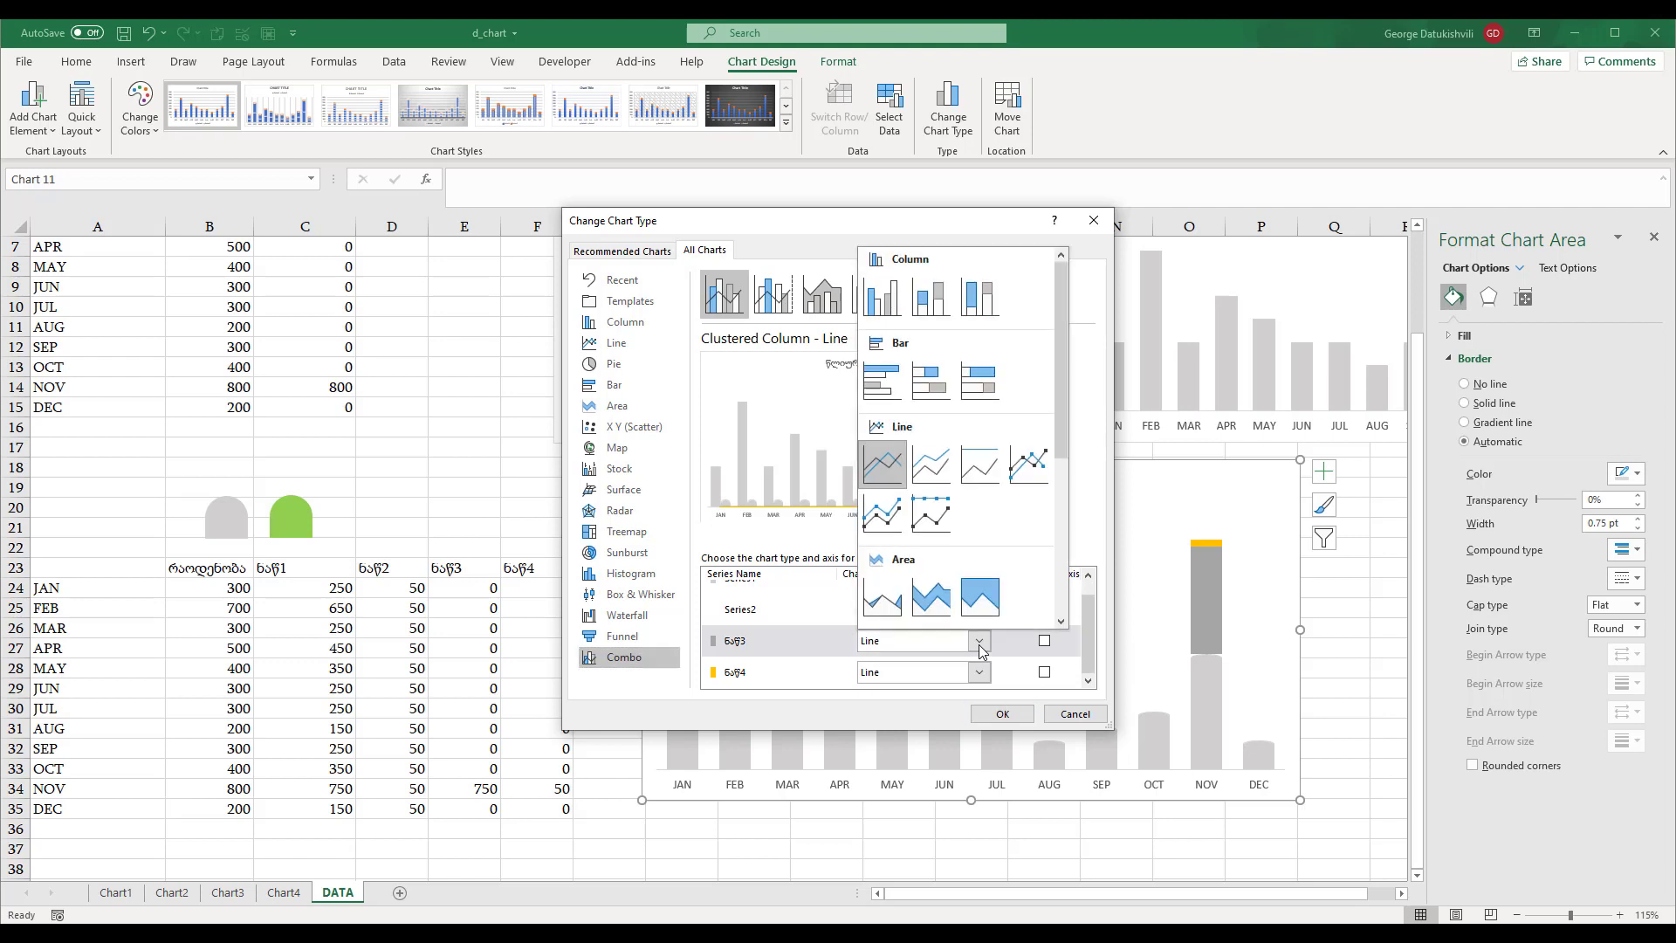
pyautogui.click(931, 302)
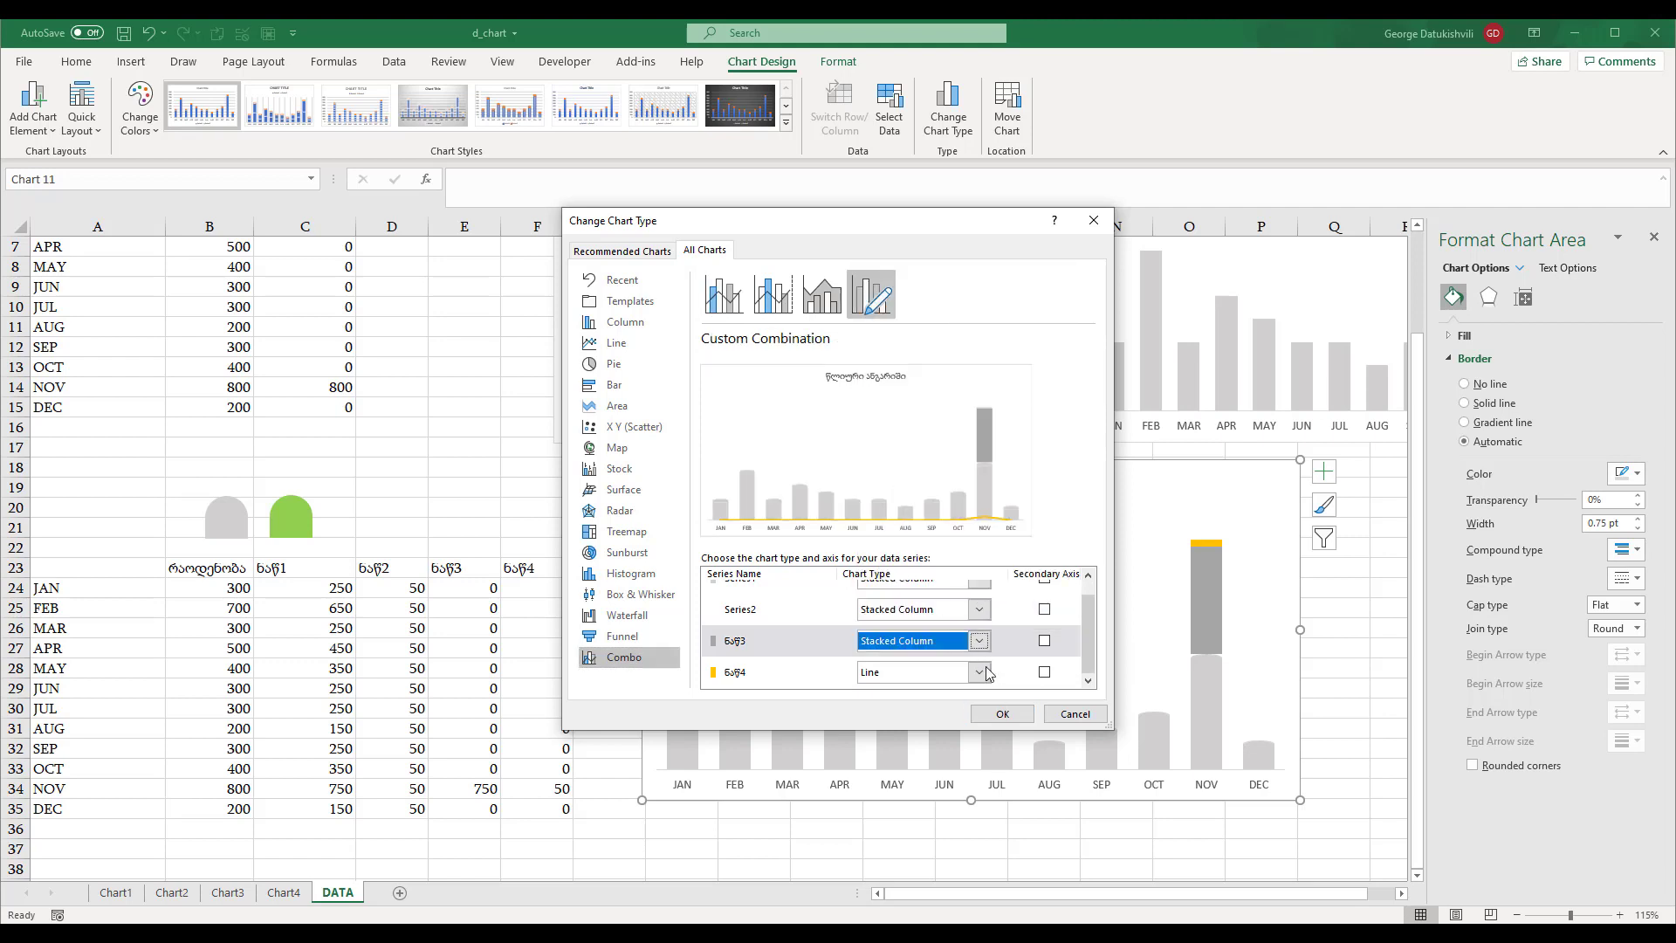
pyautogui.click(980, 672)
pyautogui.click(930, 328)
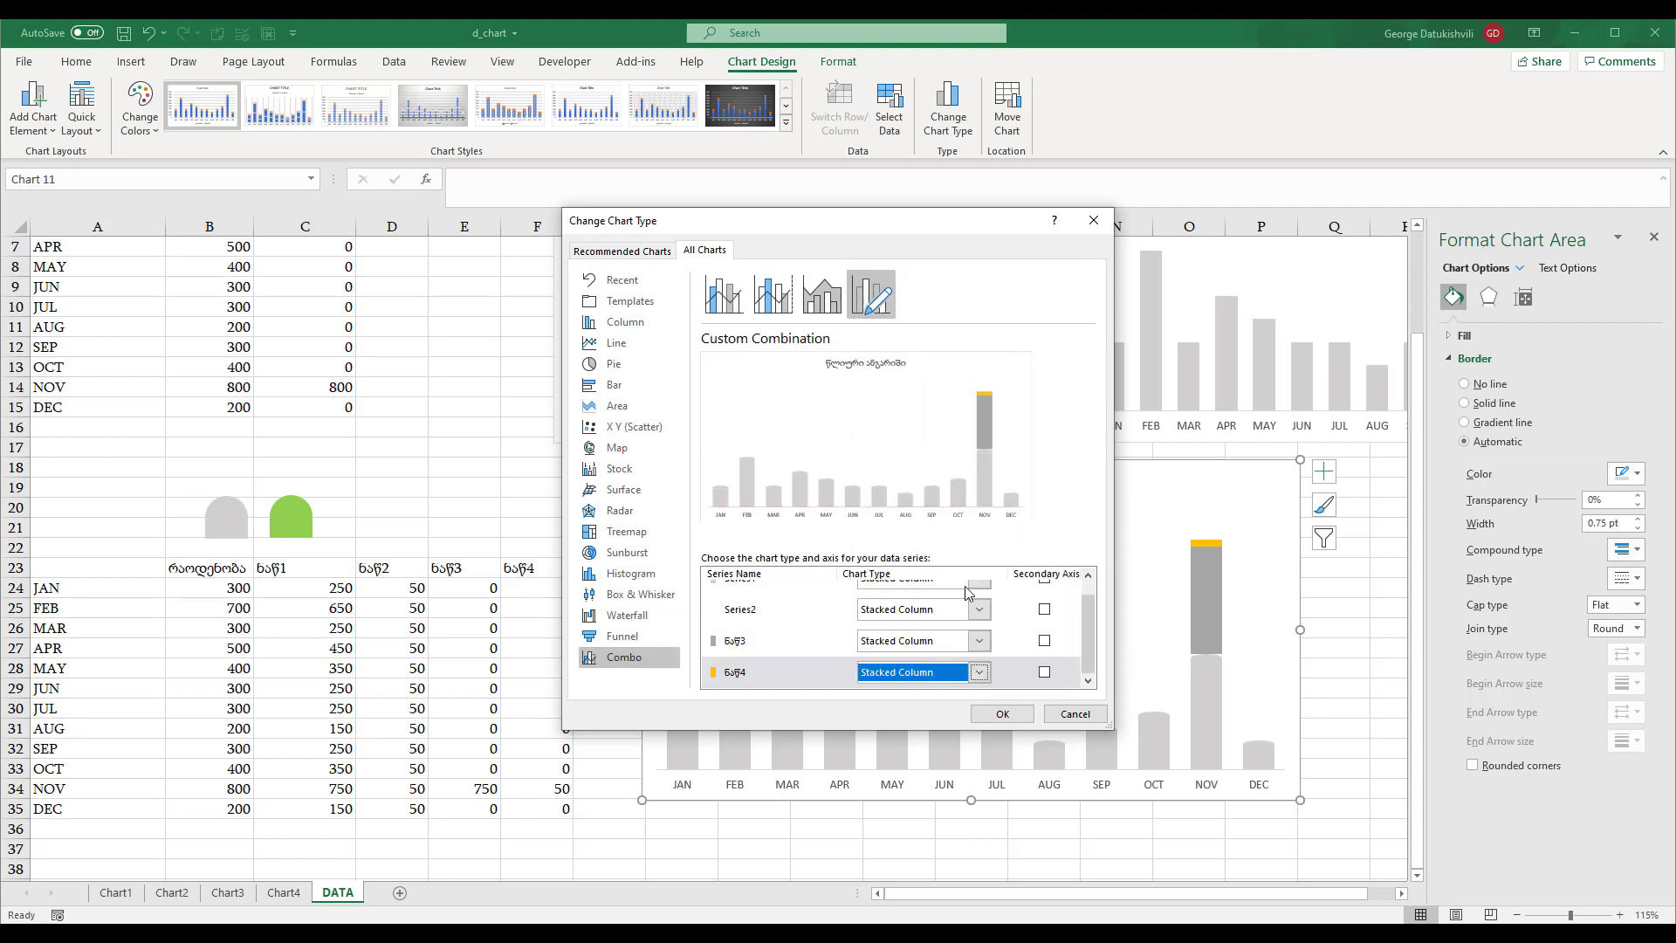
# - Assign the ნაწ3 and ნაწ4 series to the secondary axis and apply the combo chart type
pyautogui.click(1044, 641)
pyautogui.click(1044, 672)
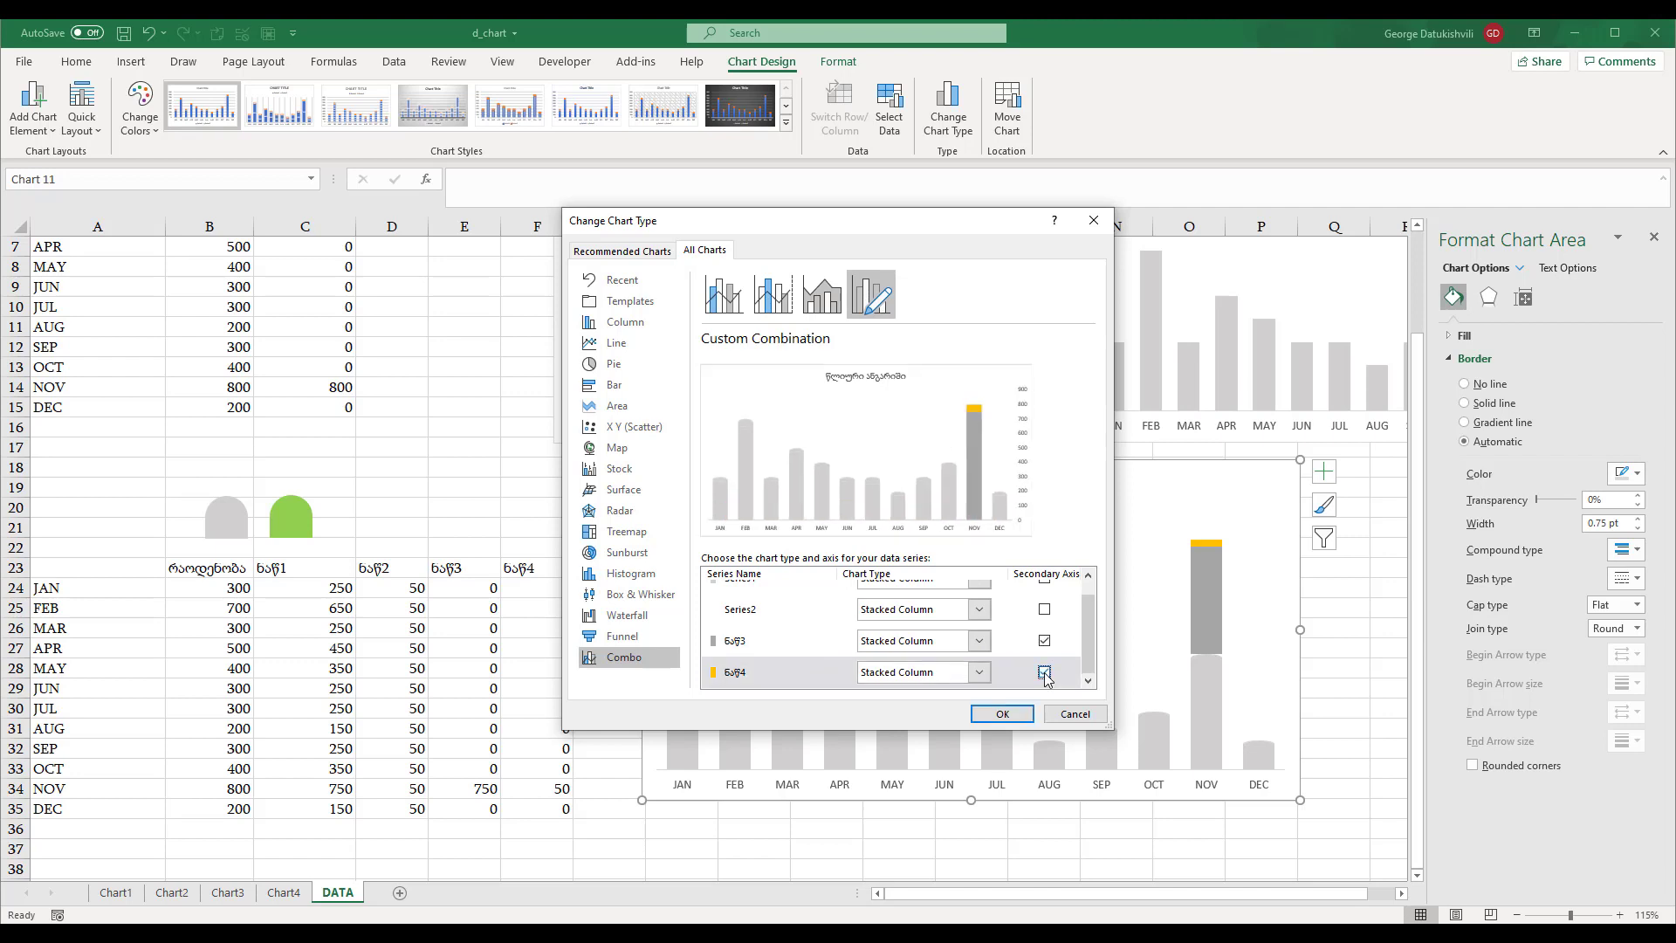
pyautogui.click(1002, 713)
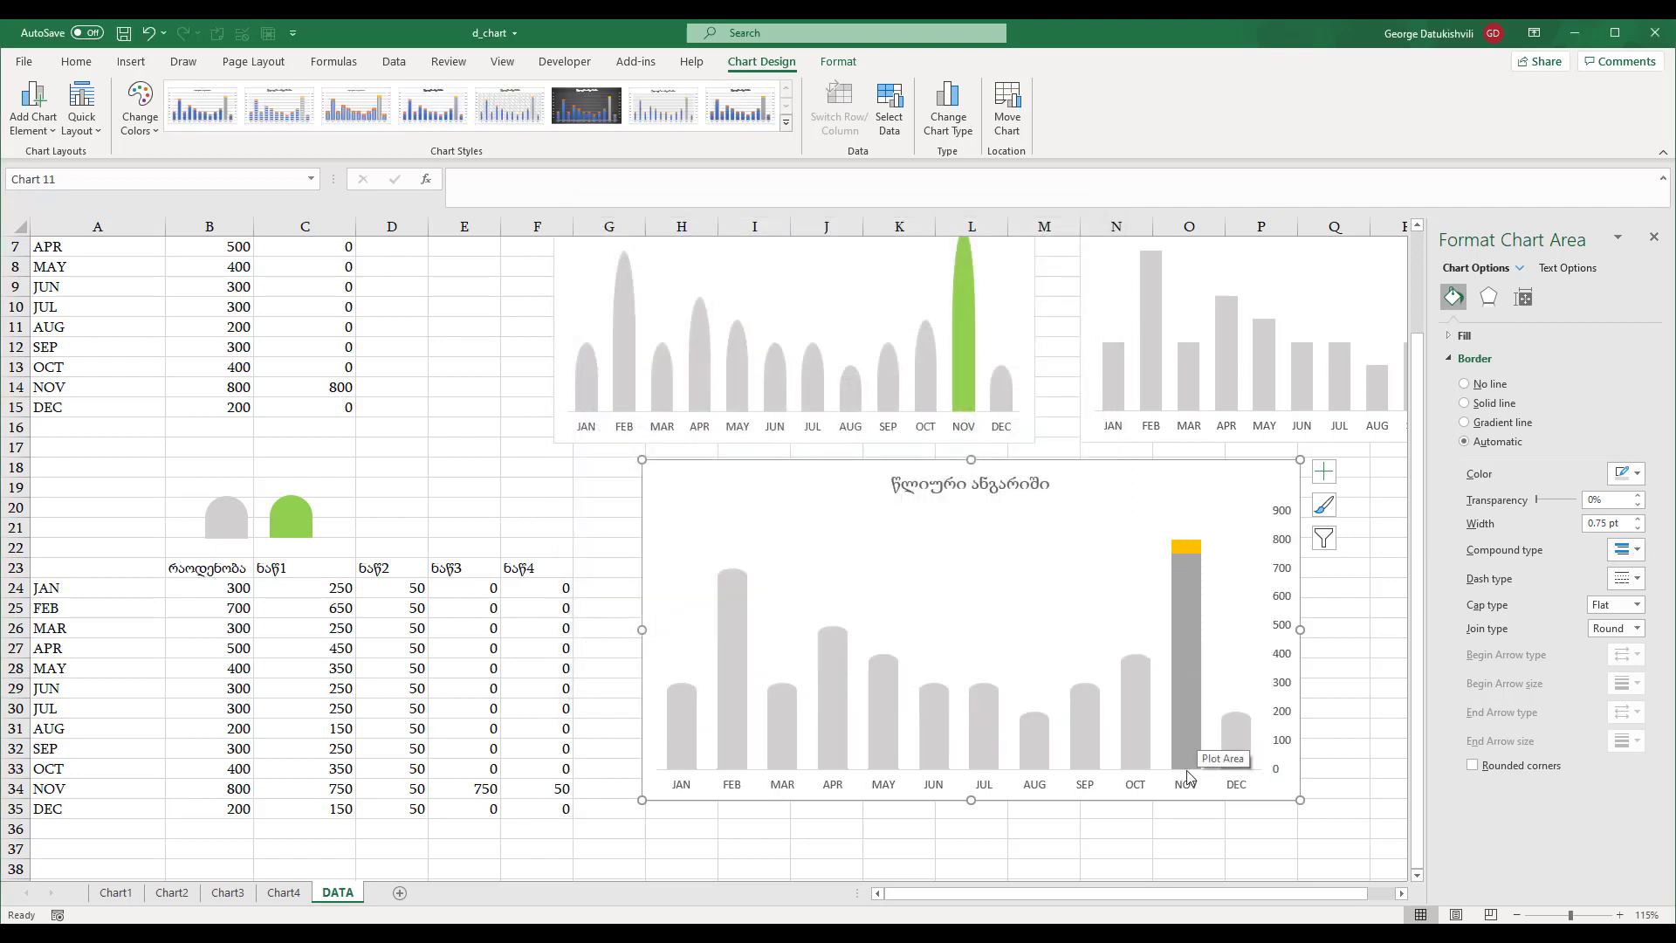
# - Fill the ნაწ3 series, the body of the NOV column, with light green
pyautogui.click(1183, 609)
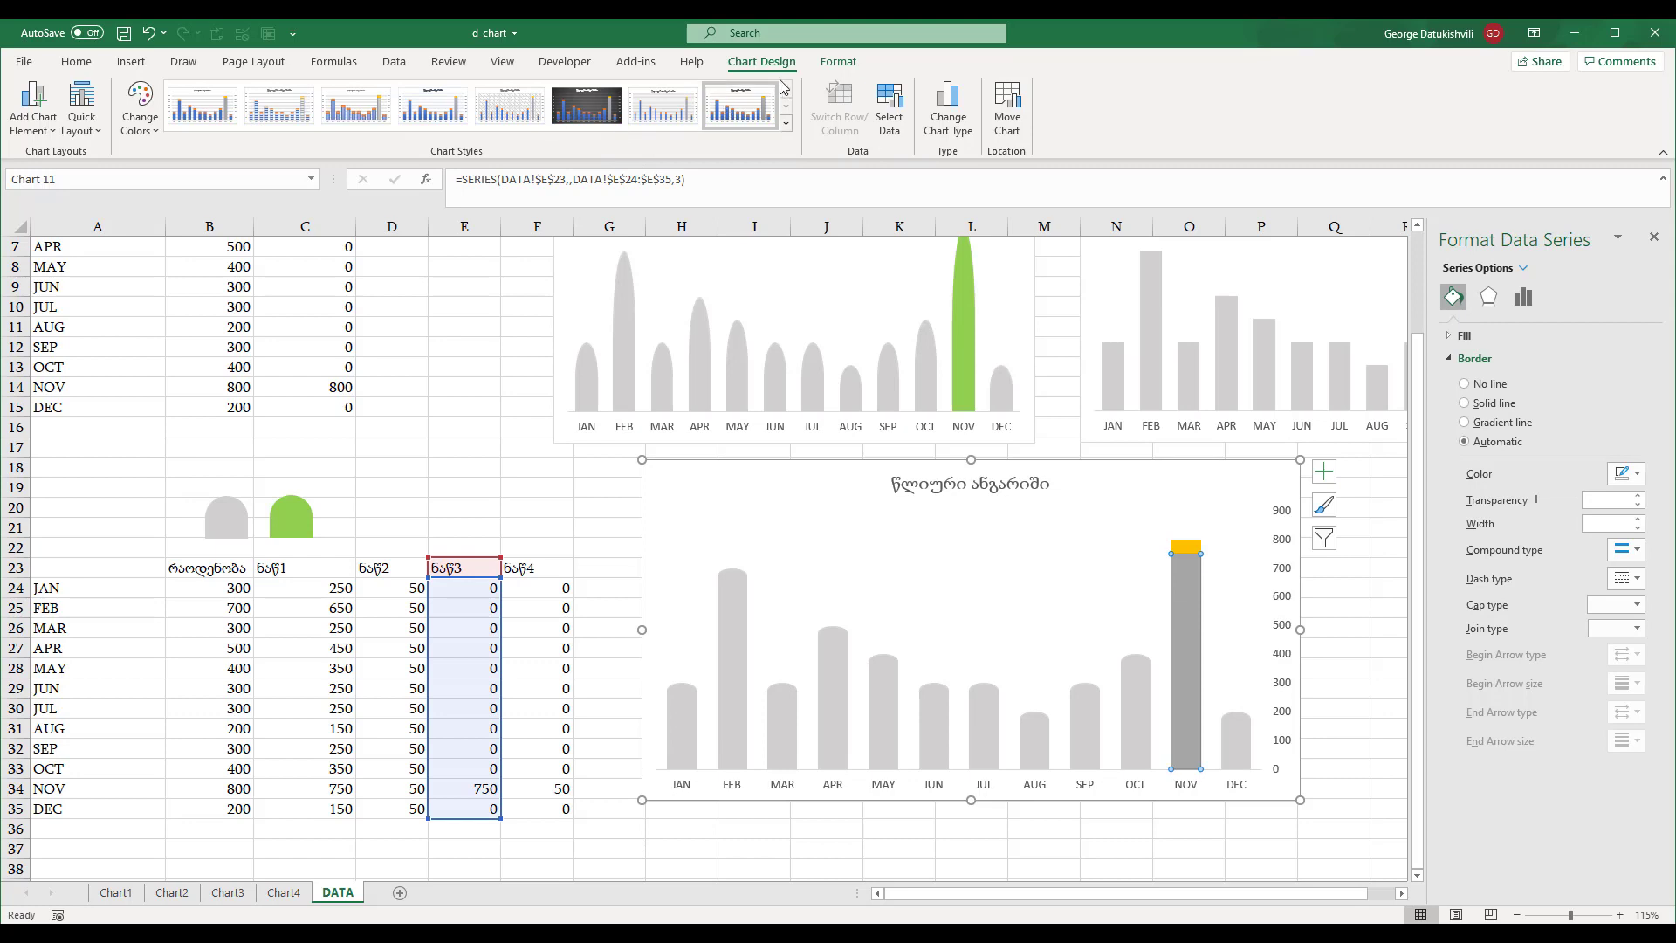
pyautogui.click(837, 63)
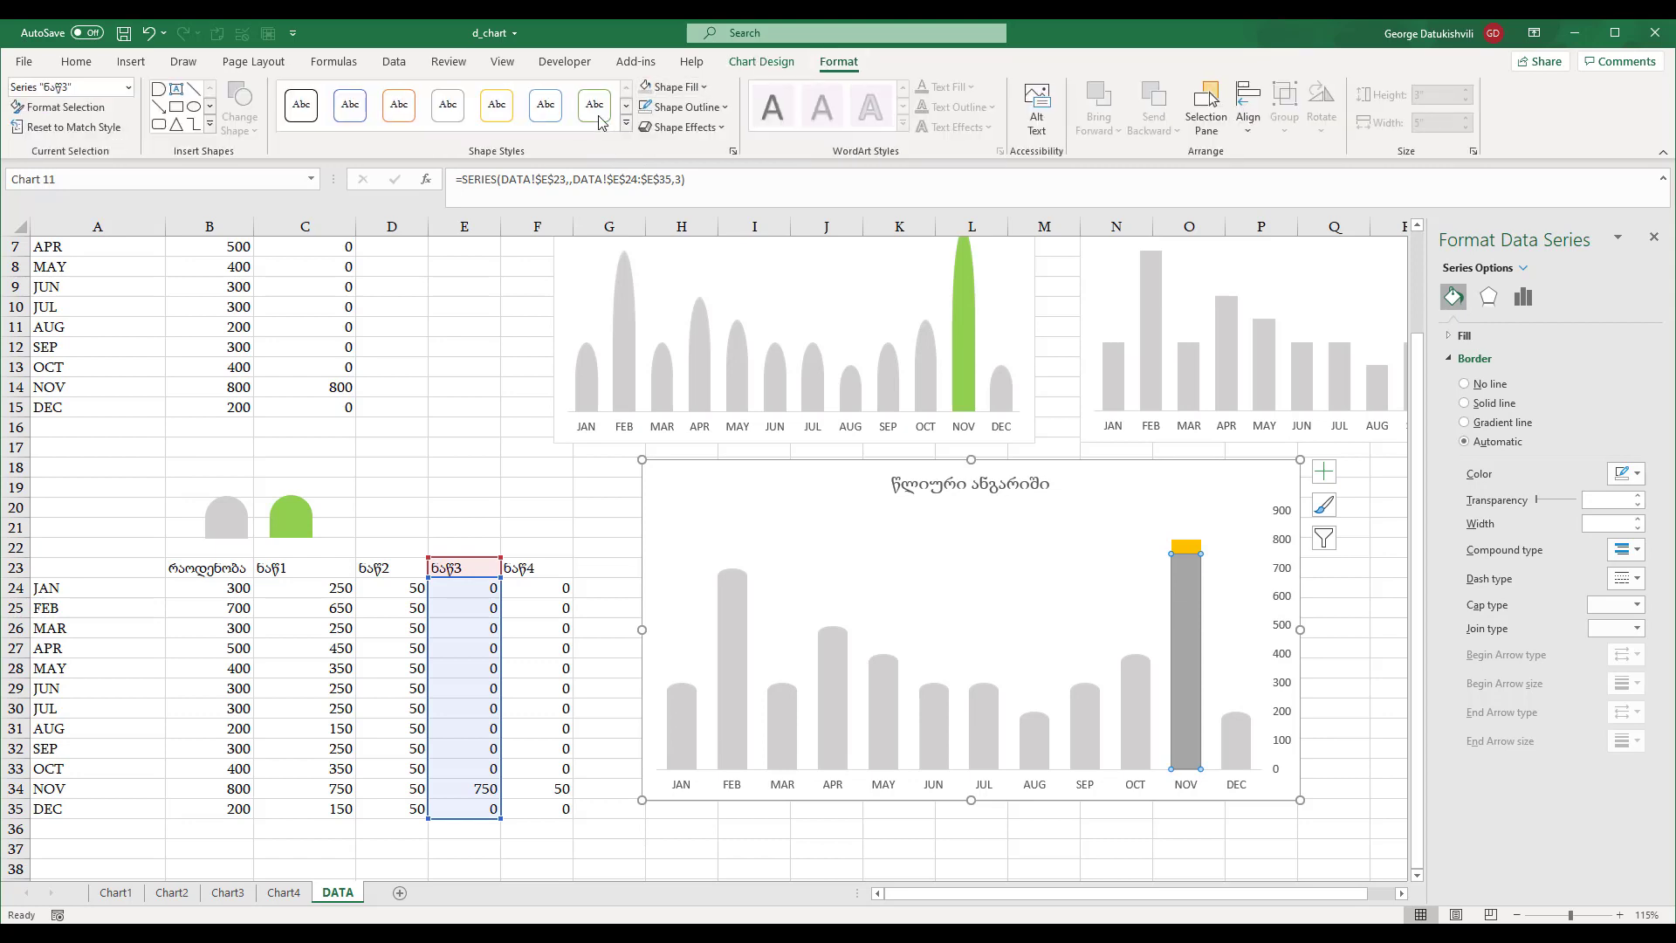
pyautogui.click(687, 105)
pyautogui.click(707, 281)
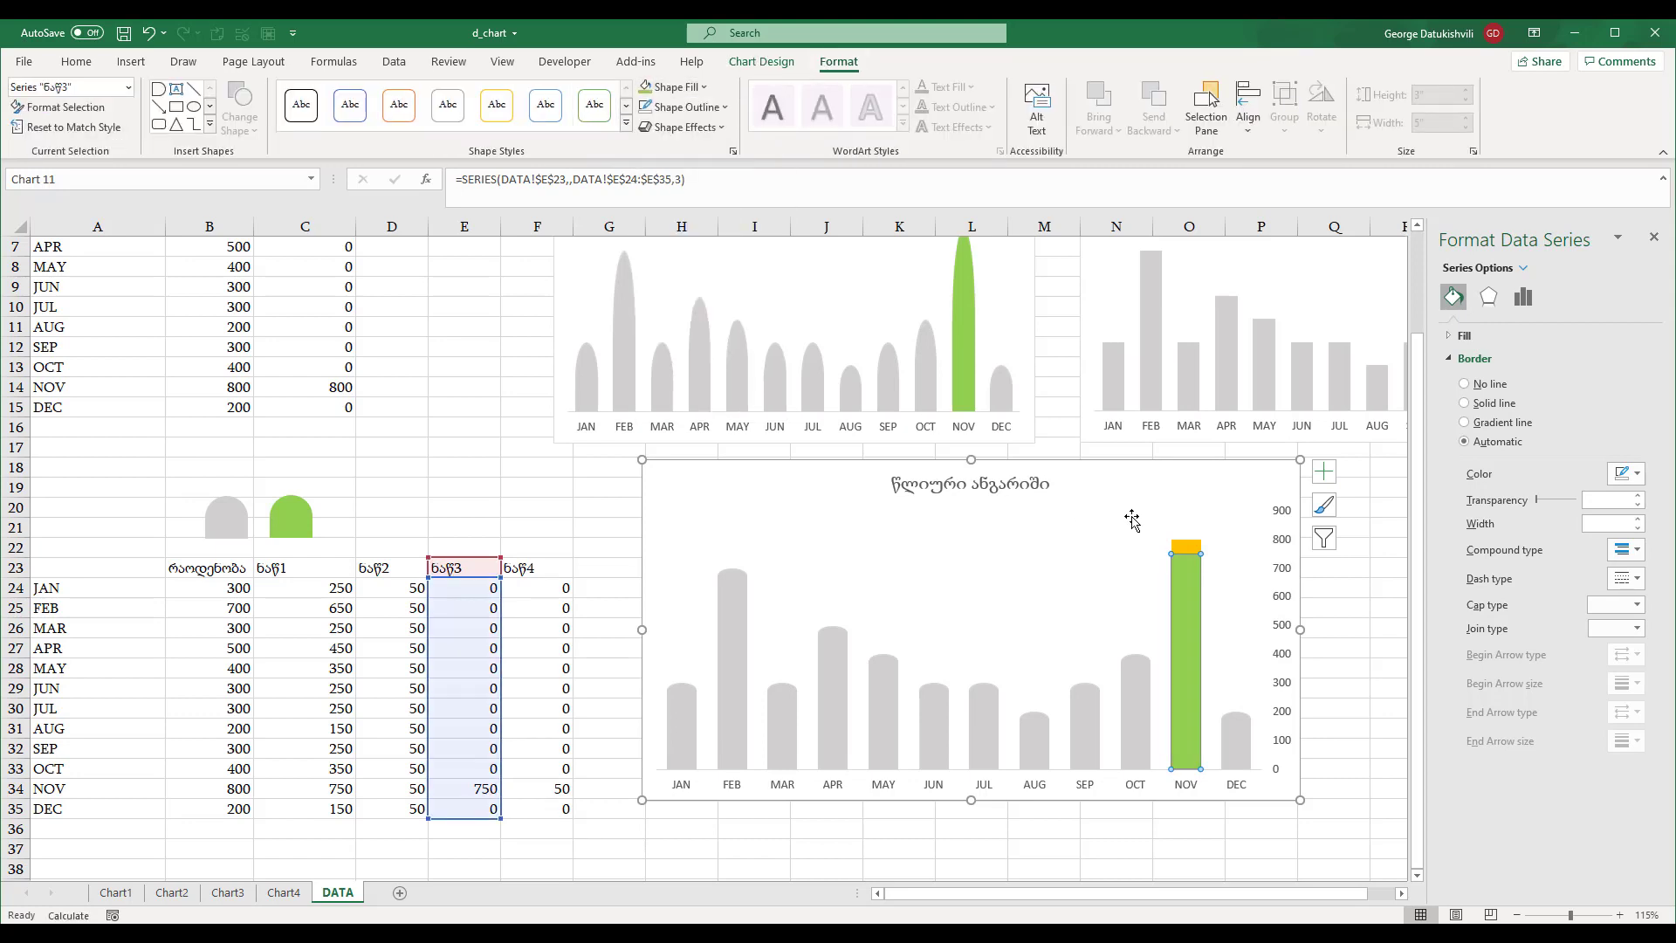
# - Fill the ნაწ4 series, the cap of the NOV column, with the copied green rounded shape
pyautogui.click(296, 515)
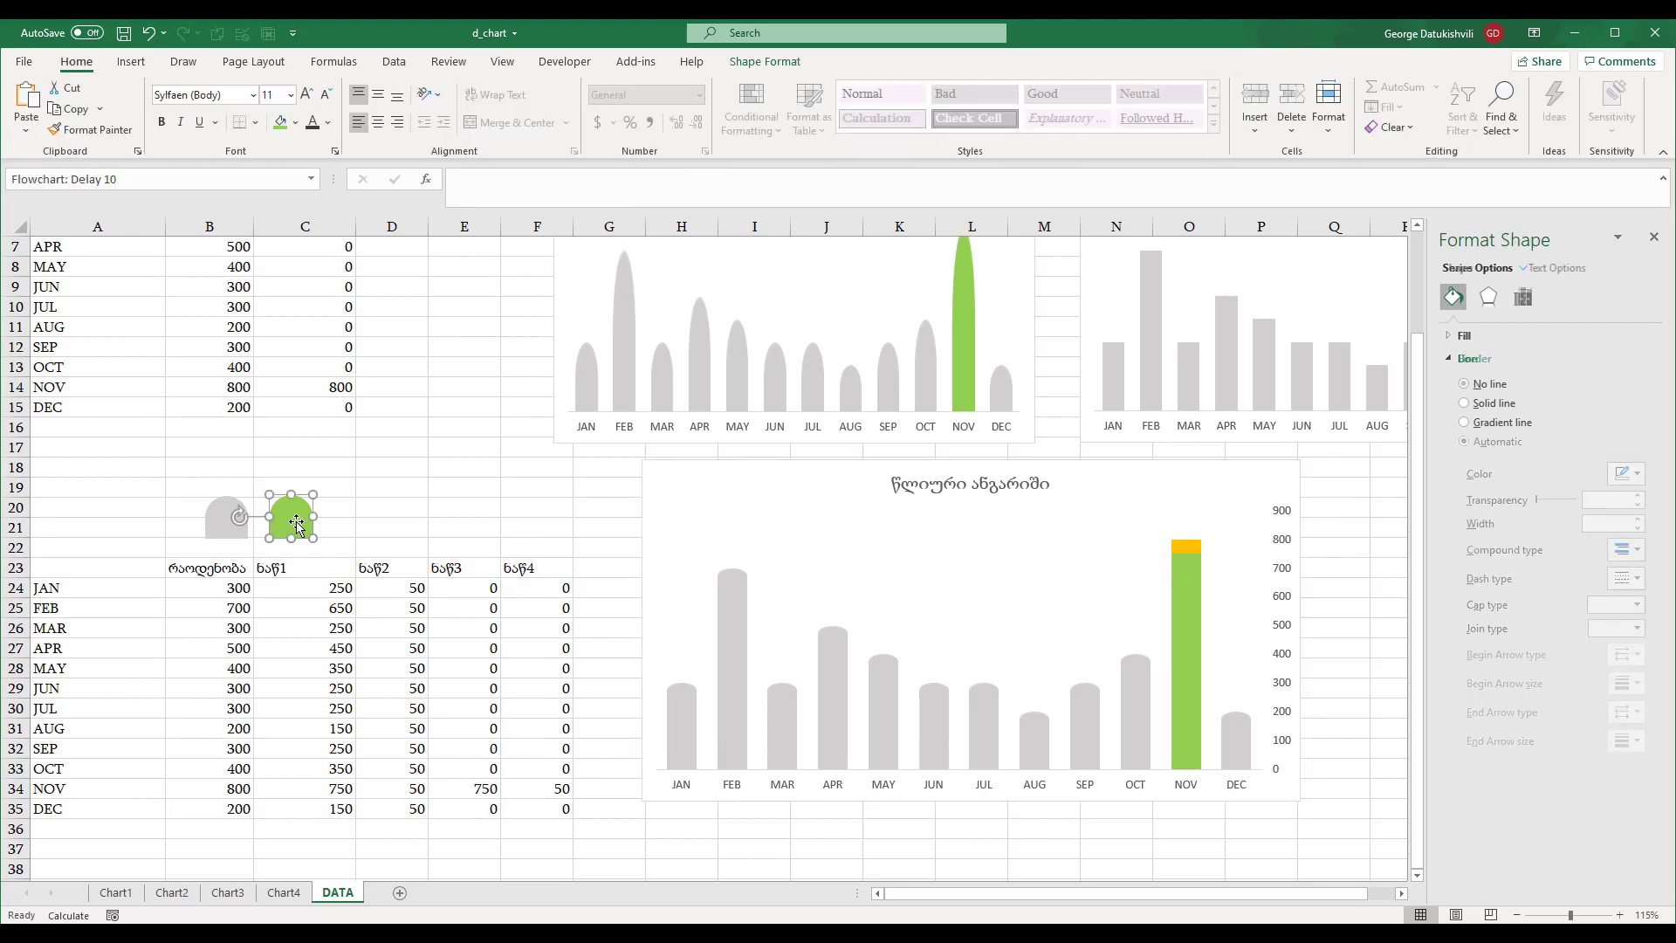
pyautogui.click(1186, 547)
pyautogui.hotkey('ctrl', 'v')
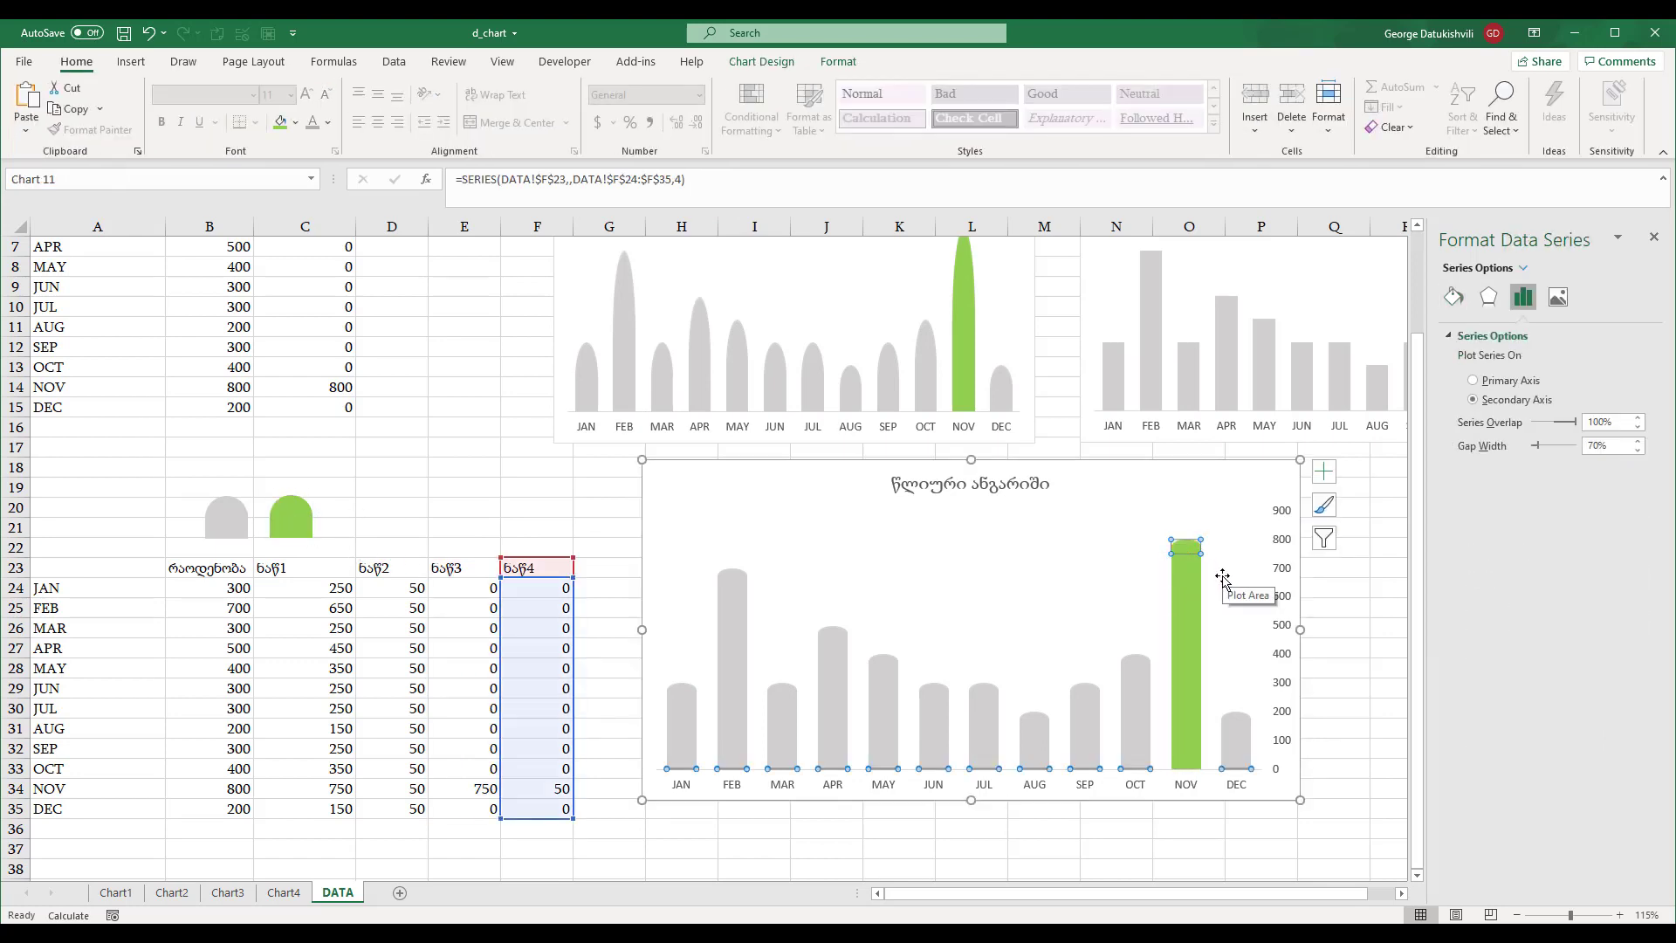
pyautogui.click(1218, 567)
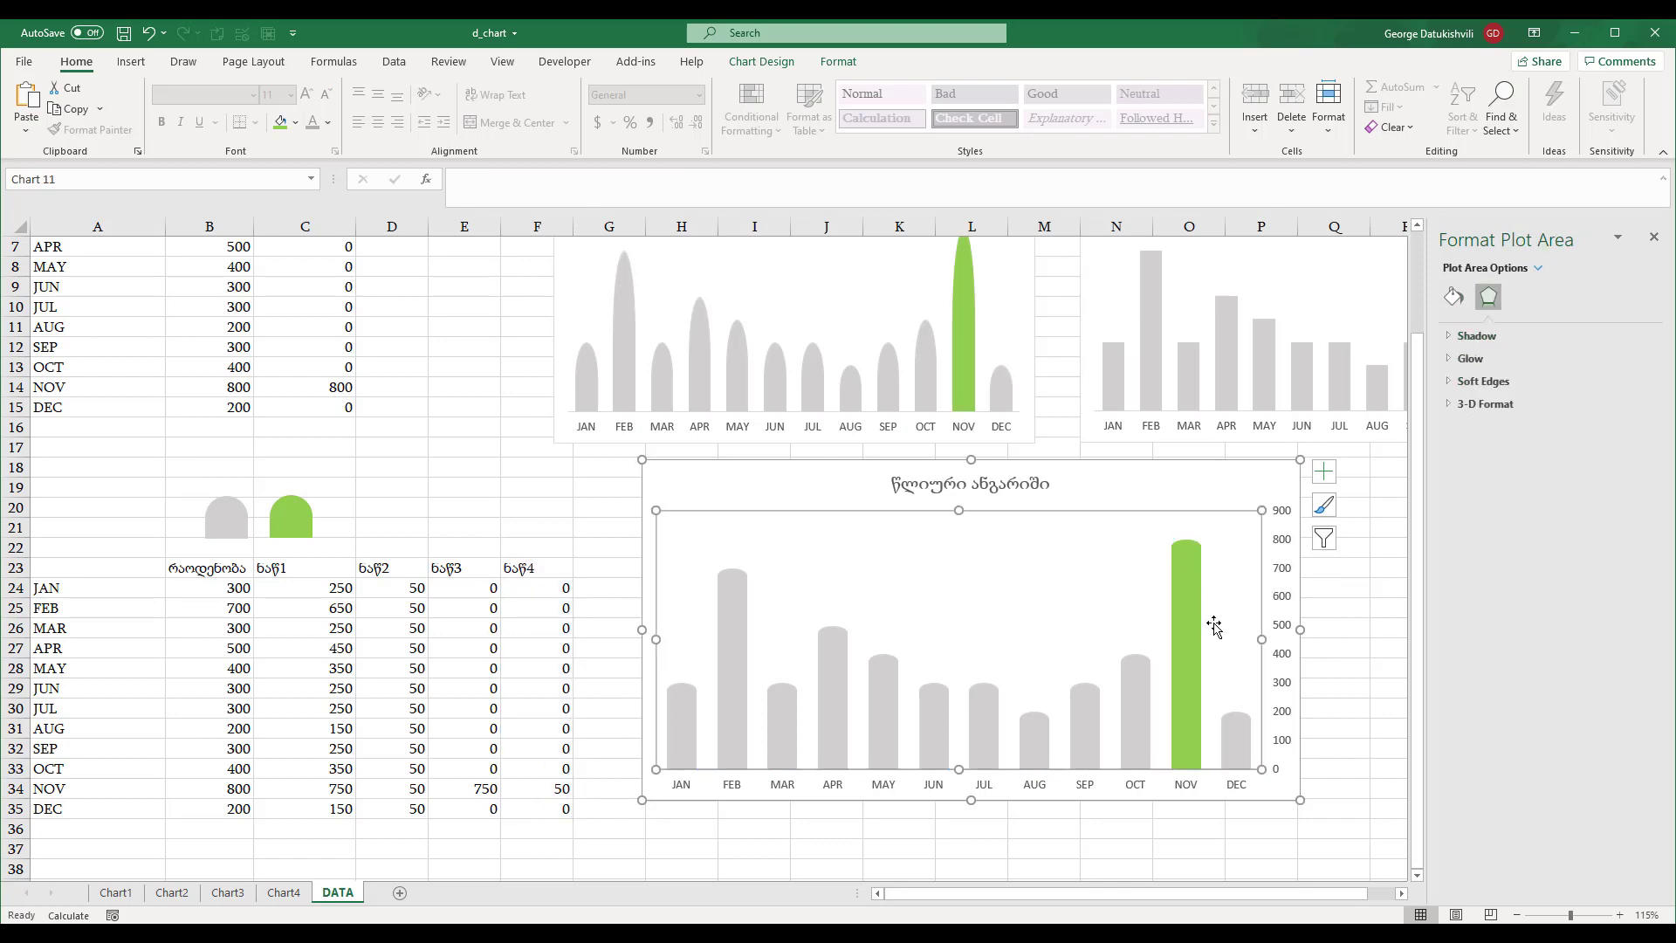
# - Shift the stacked chart slightly down and delete its secondary vertical axis
pyautogui.moveTo(1137, 478); pyautogui.dragTo(1134, 489)
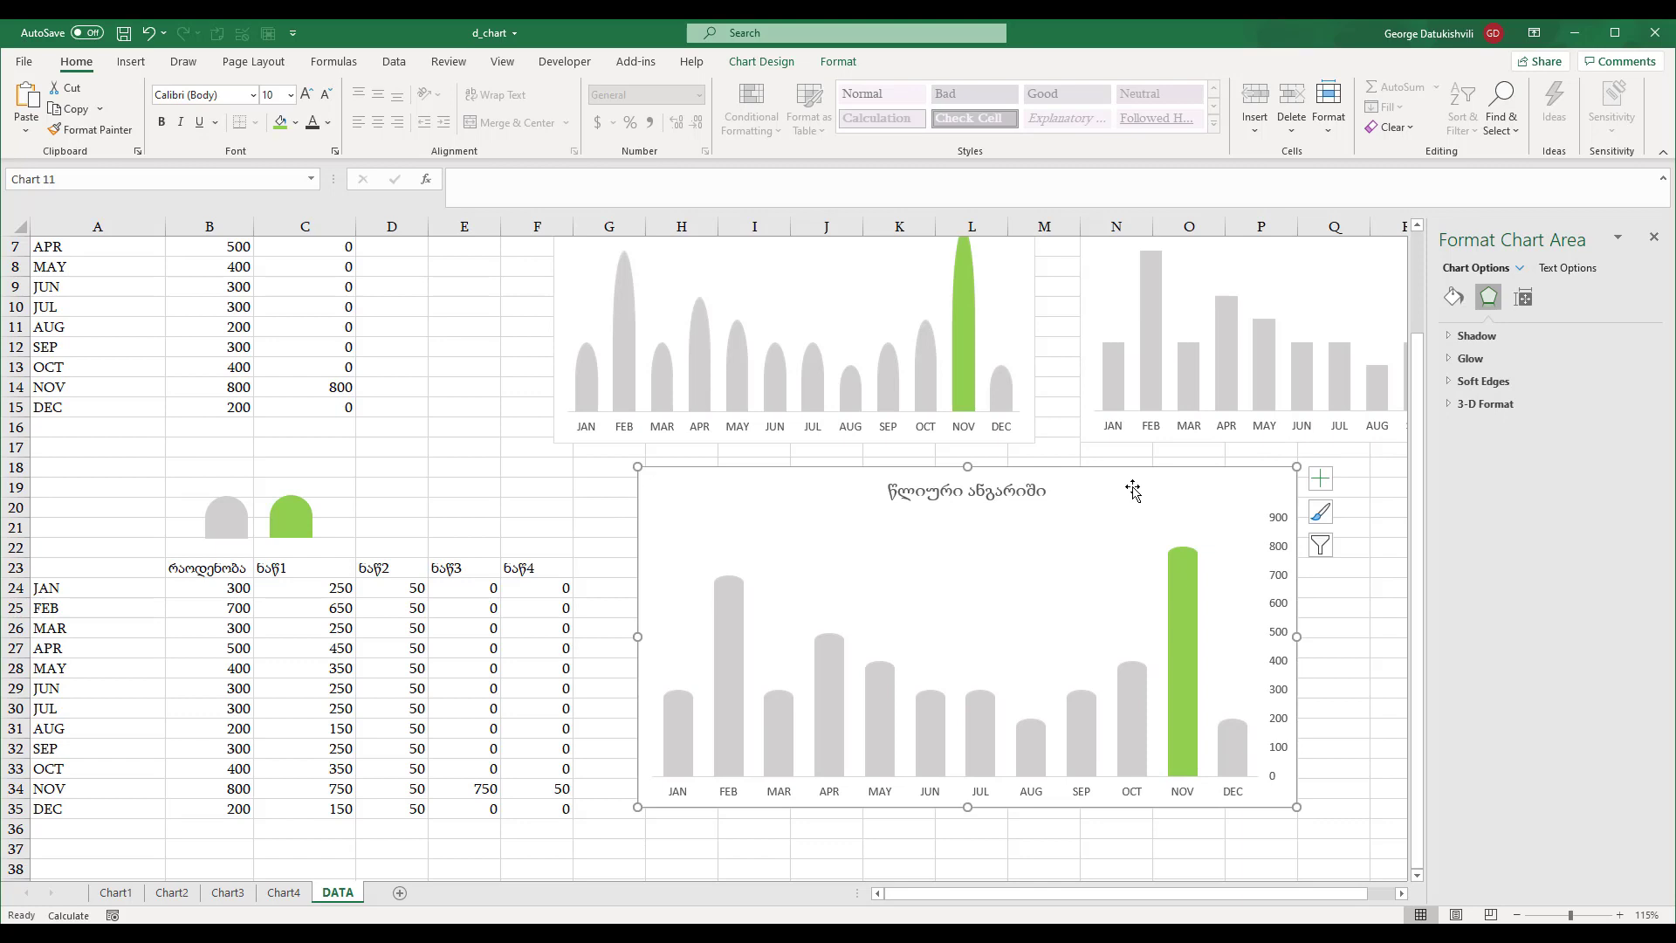
pyautogui.click(1654, 237)
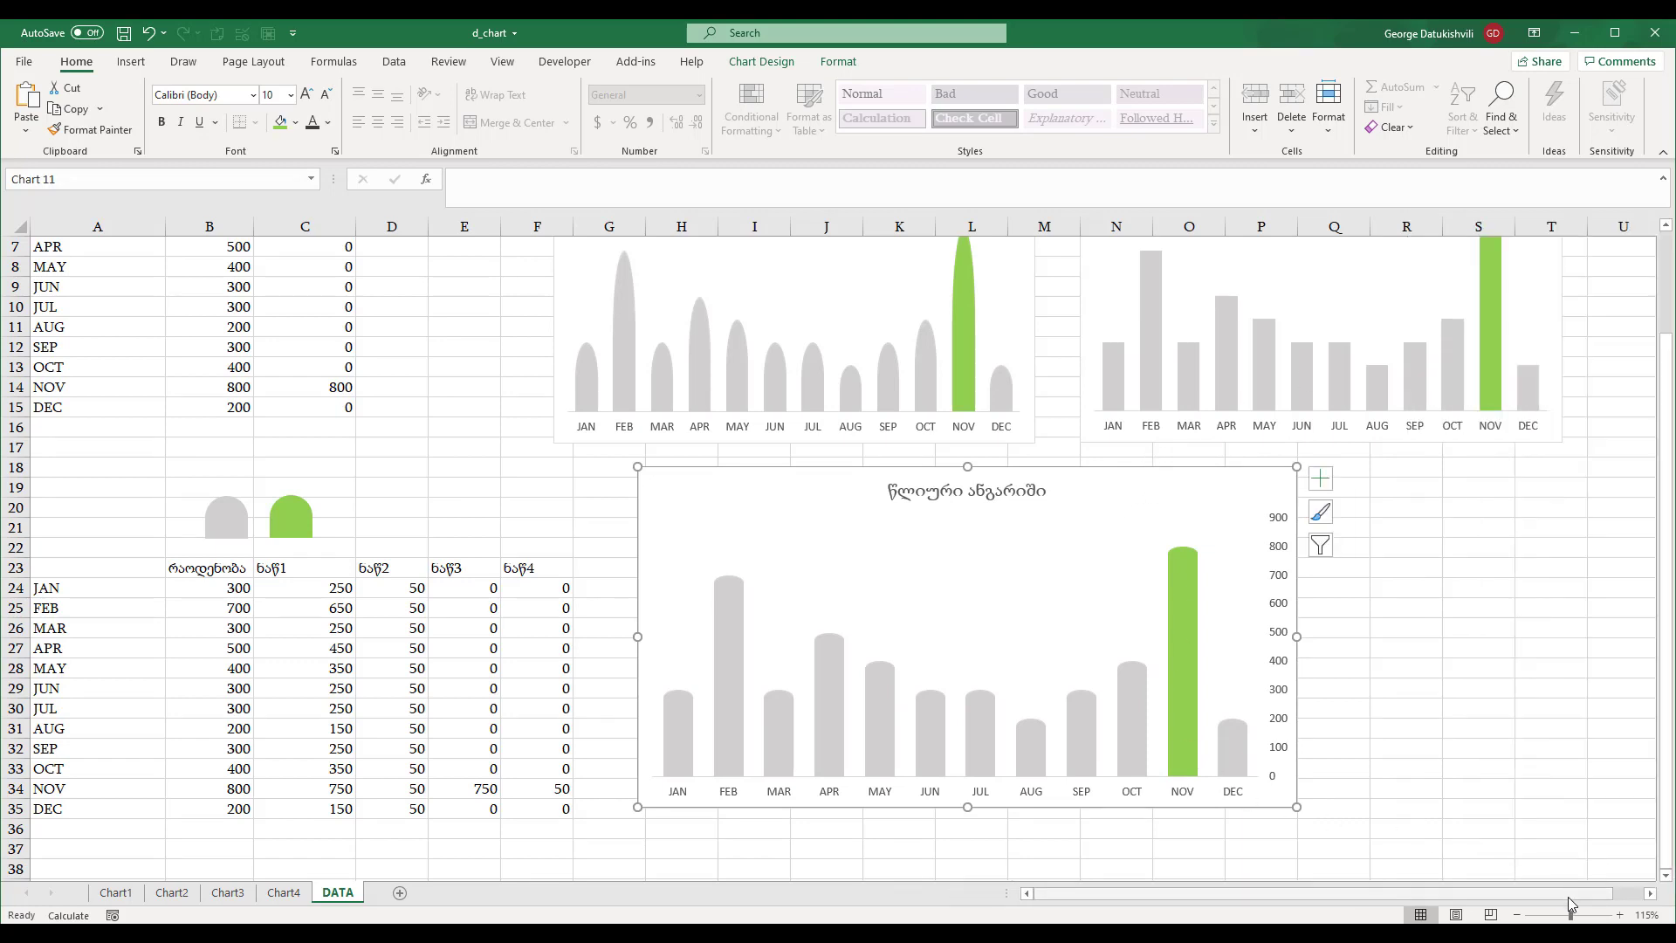
pyautogui.click(1569, 894)
pyautogui.scroll(-2, 1379, 708)
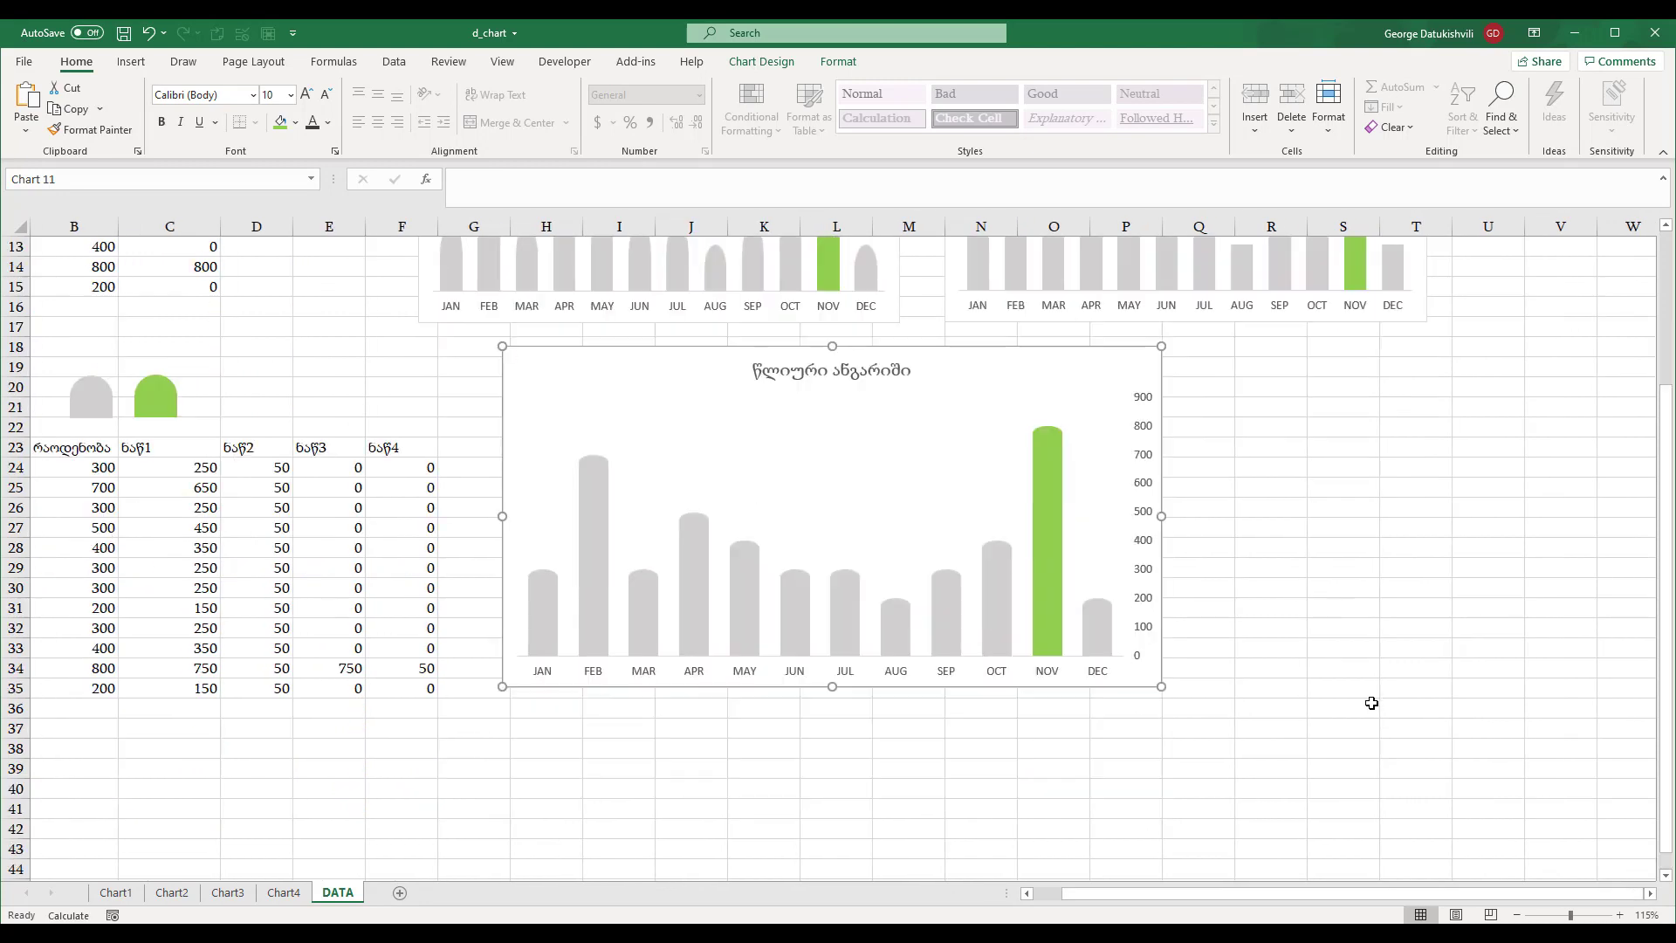
pyautogui.click(1140, 498)
pyautogui.press('Delete')
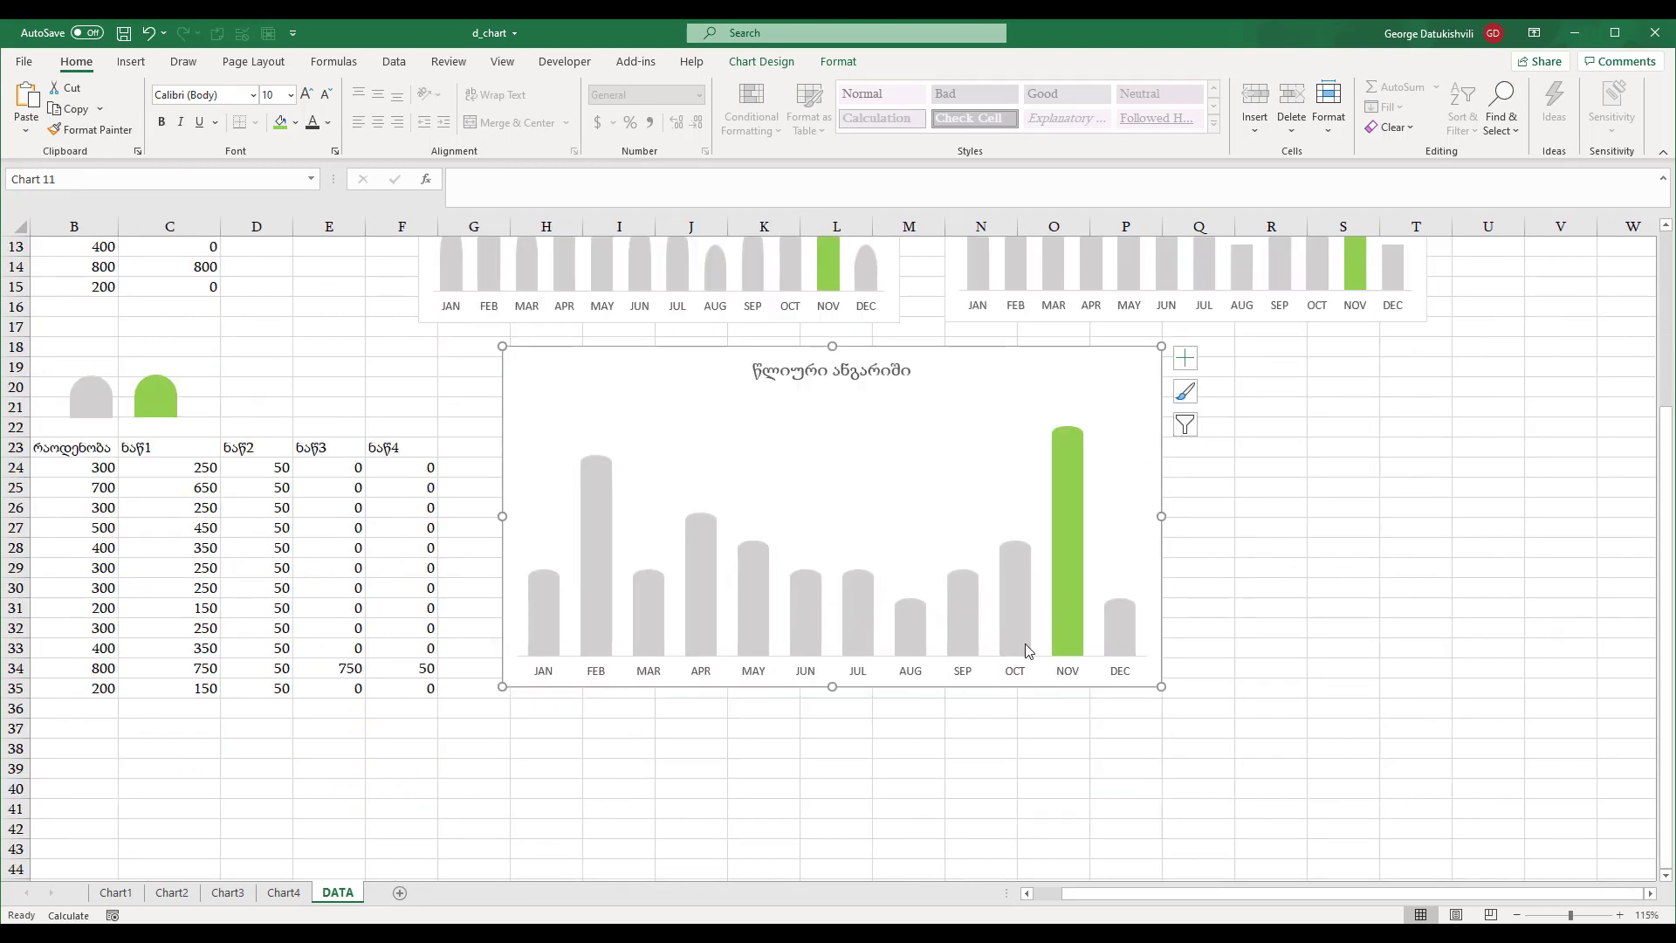
# - Add data labels to Series 2, the grey rounded caps of the stacked chart
pyautogui.click(965, 580)
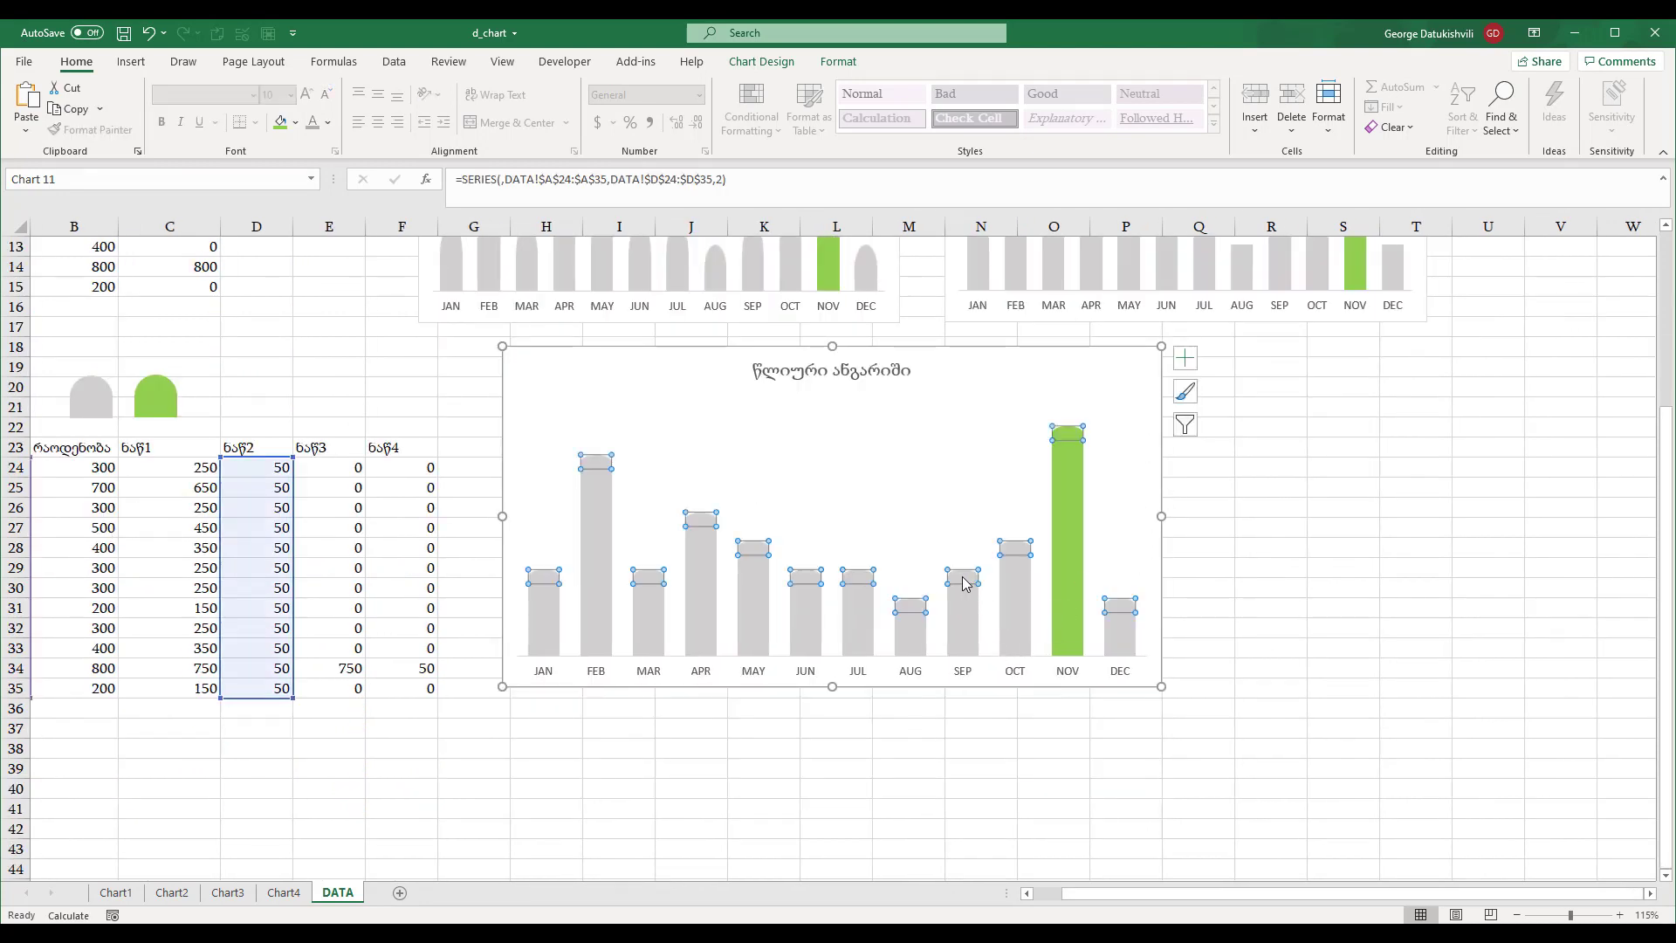
pyautogui.rightClick(963, 578)
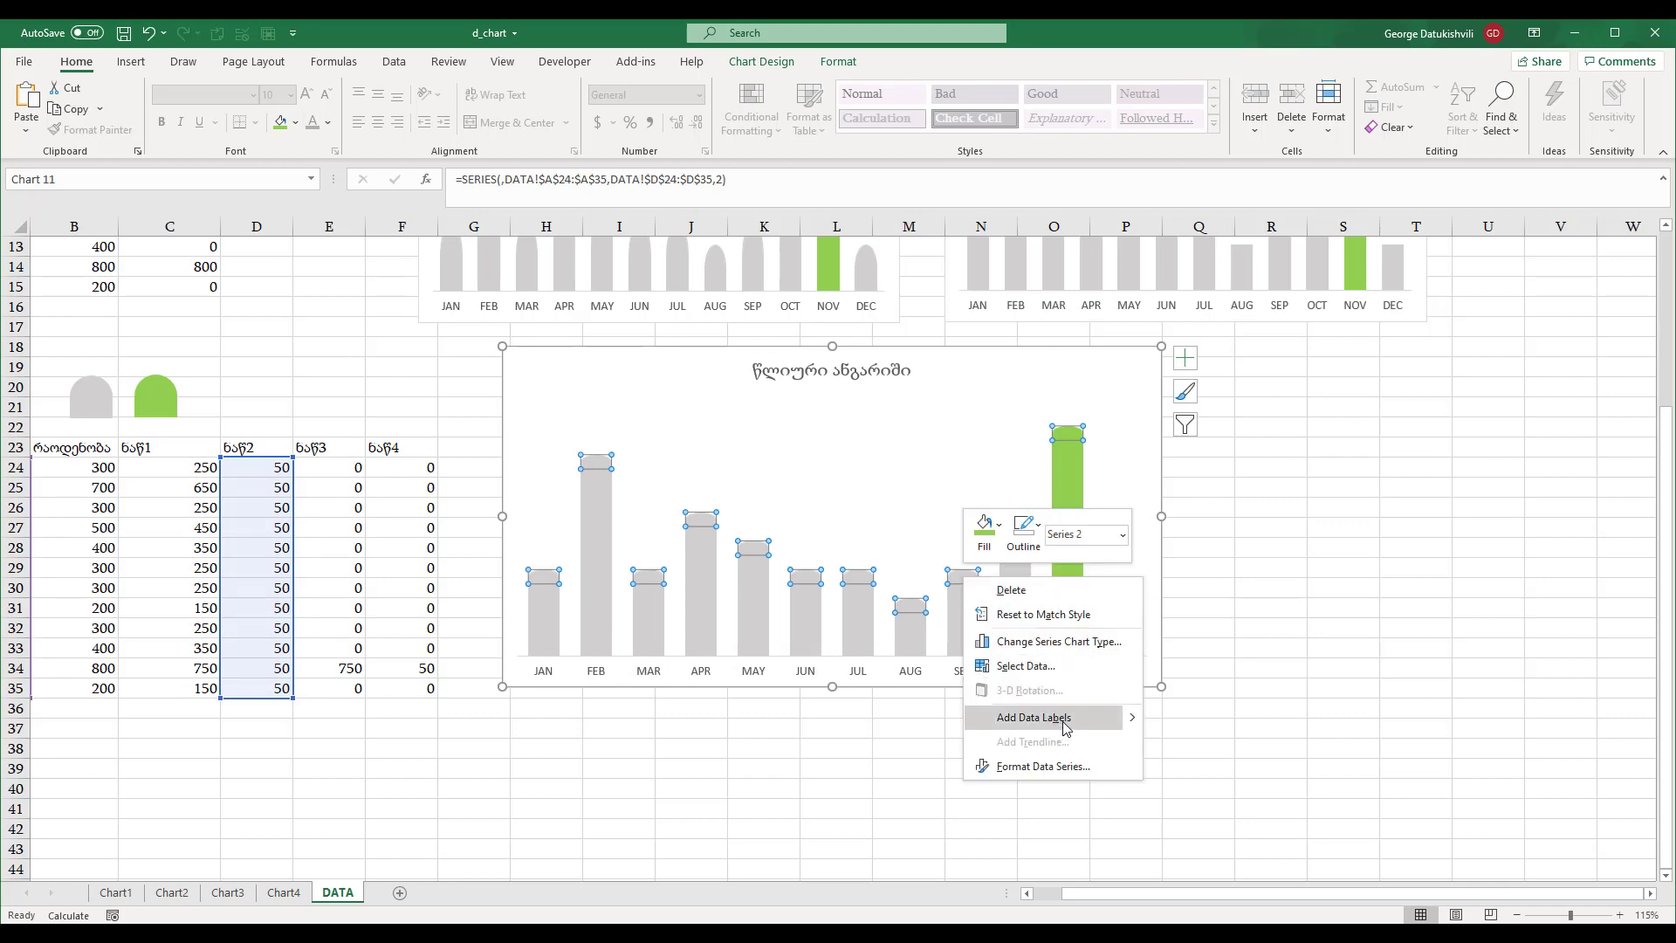
pyautogui.moveTo(1066, 728)
pyautogui.click(1173, 721)
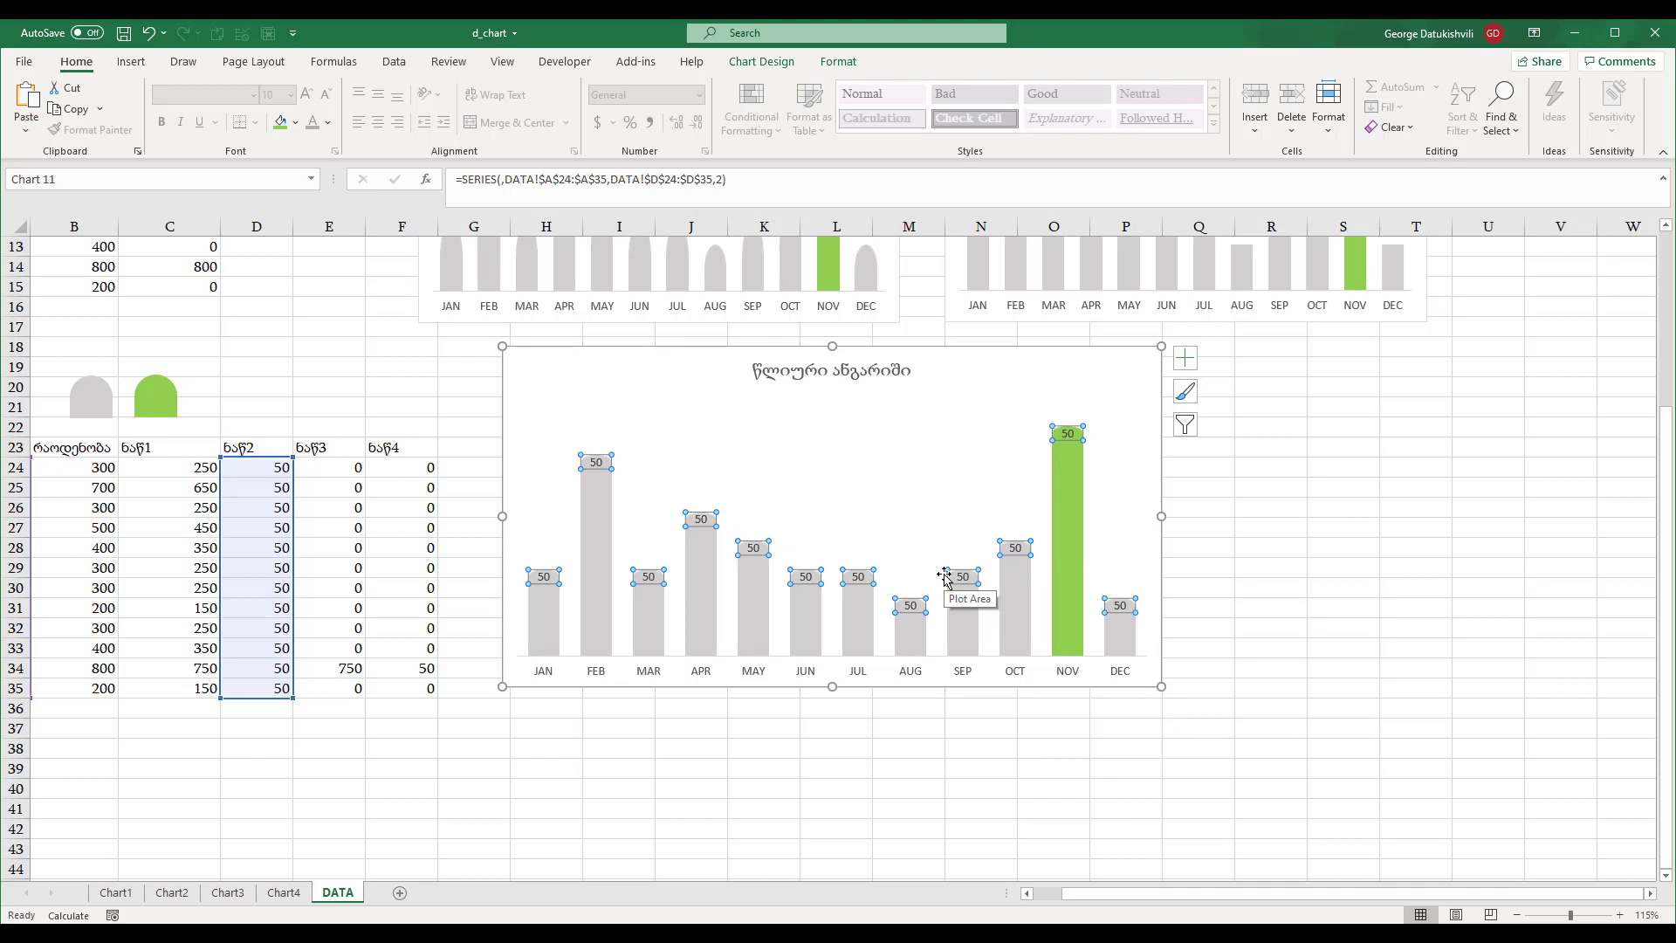
# - Make the Series 2 data labels bold and set their font color to dark grey
pyautogui.click(963, 576)
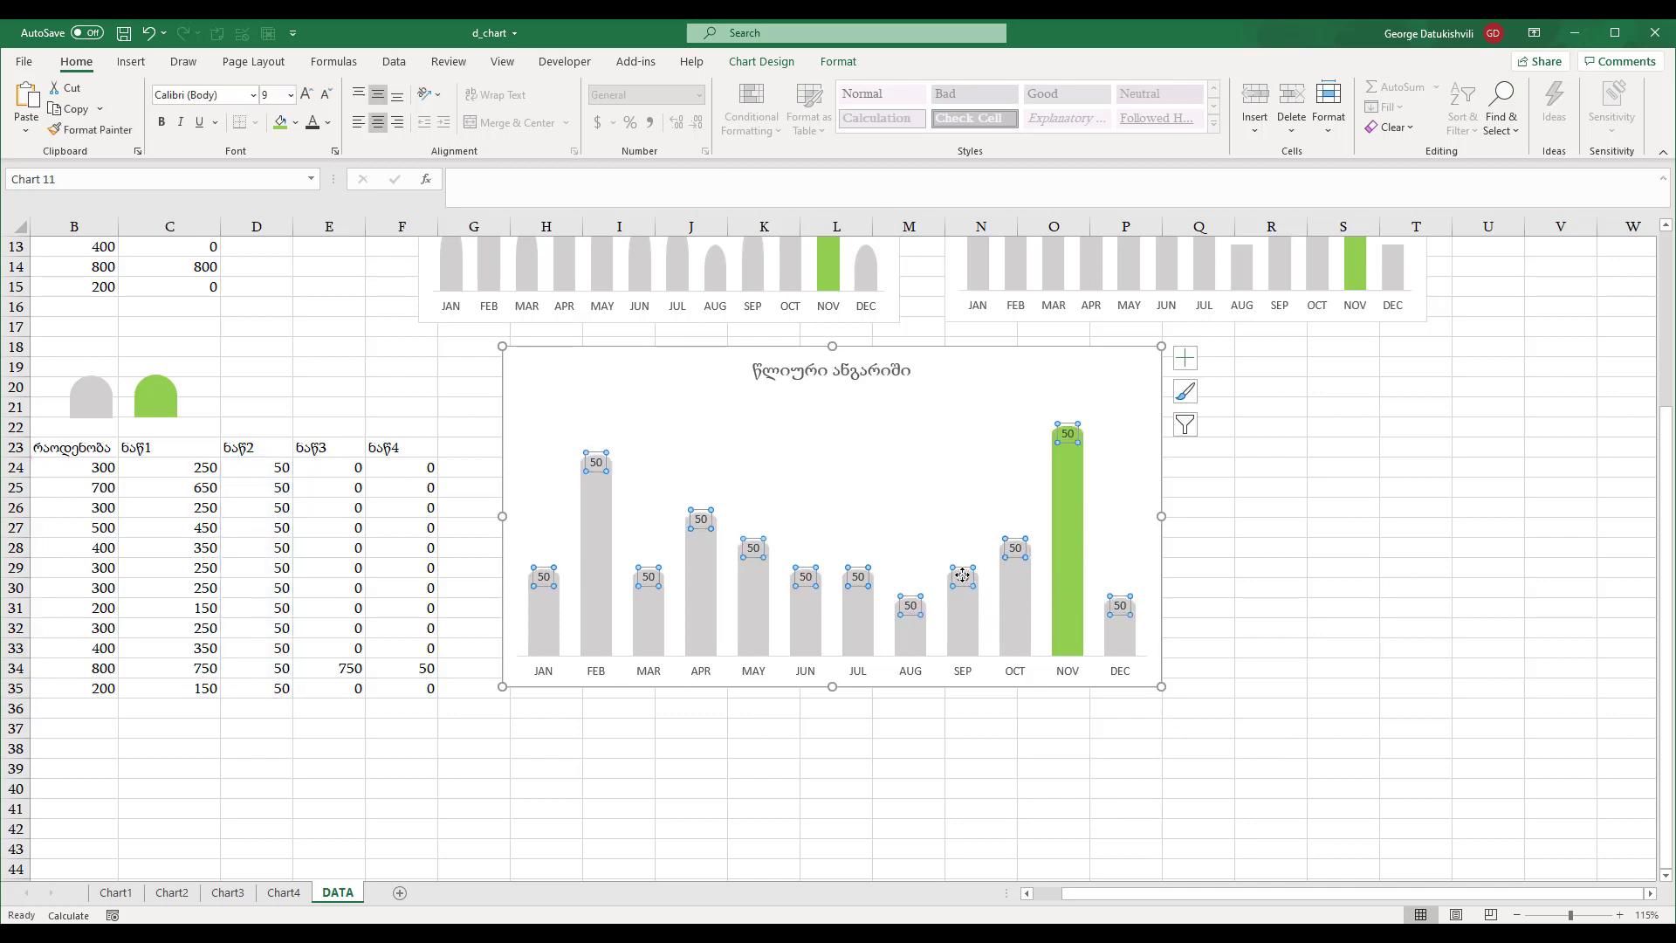
pyautogui.click(161, 122)
pyautogui.click(327, 123)
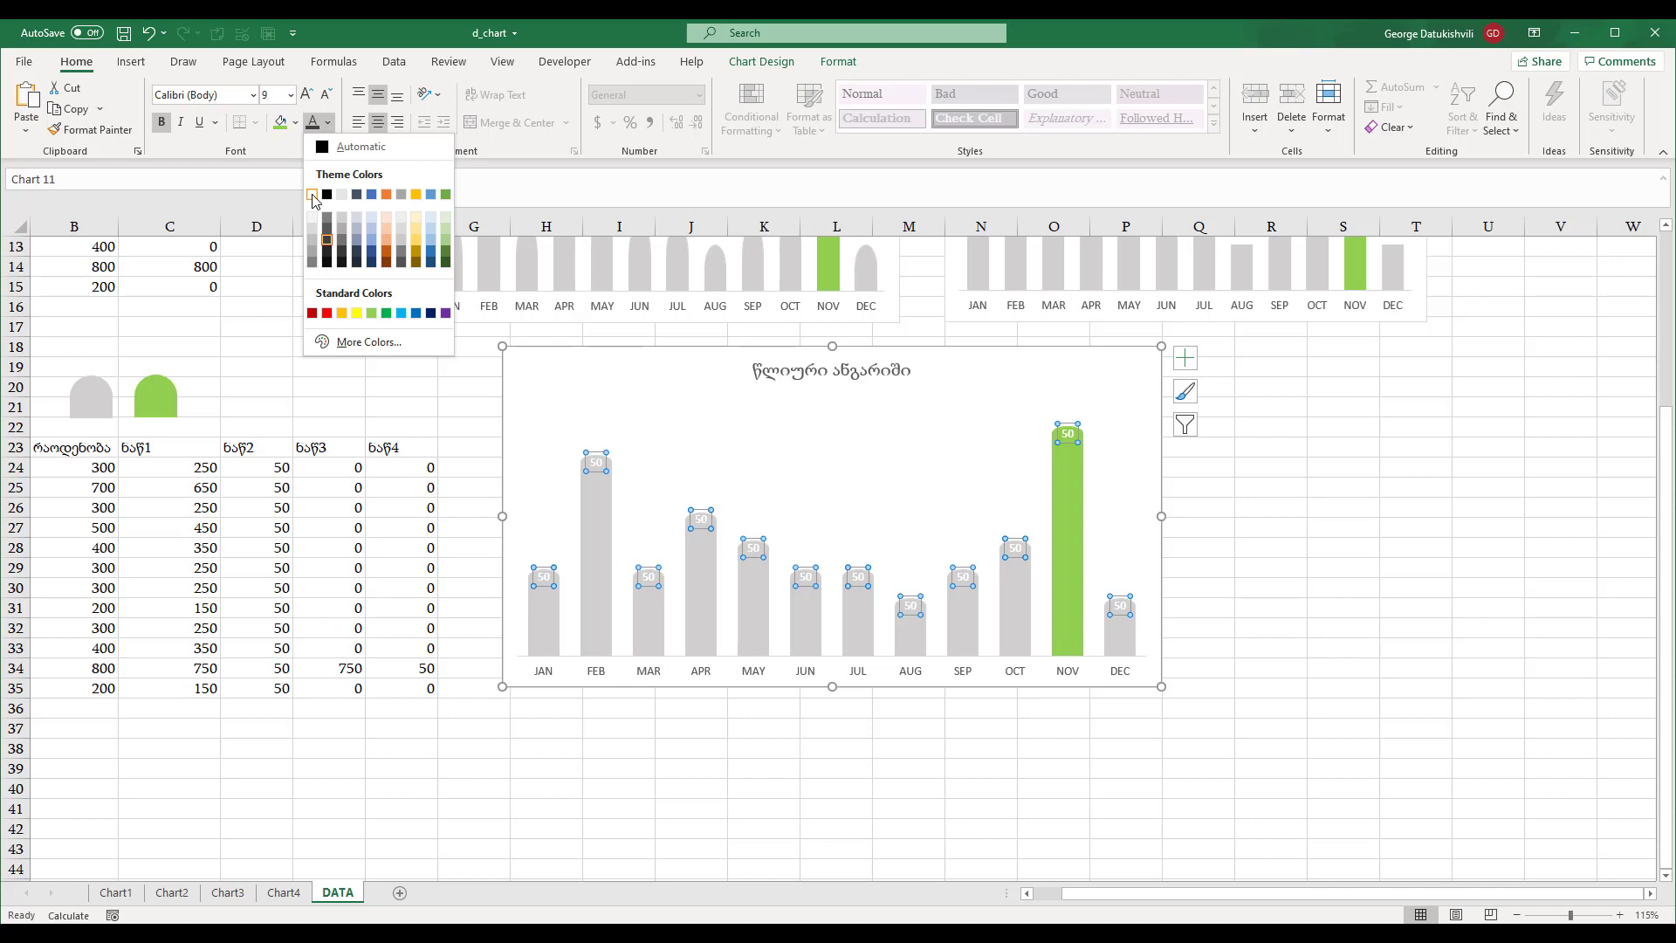
pyautogui.click(311, 314)
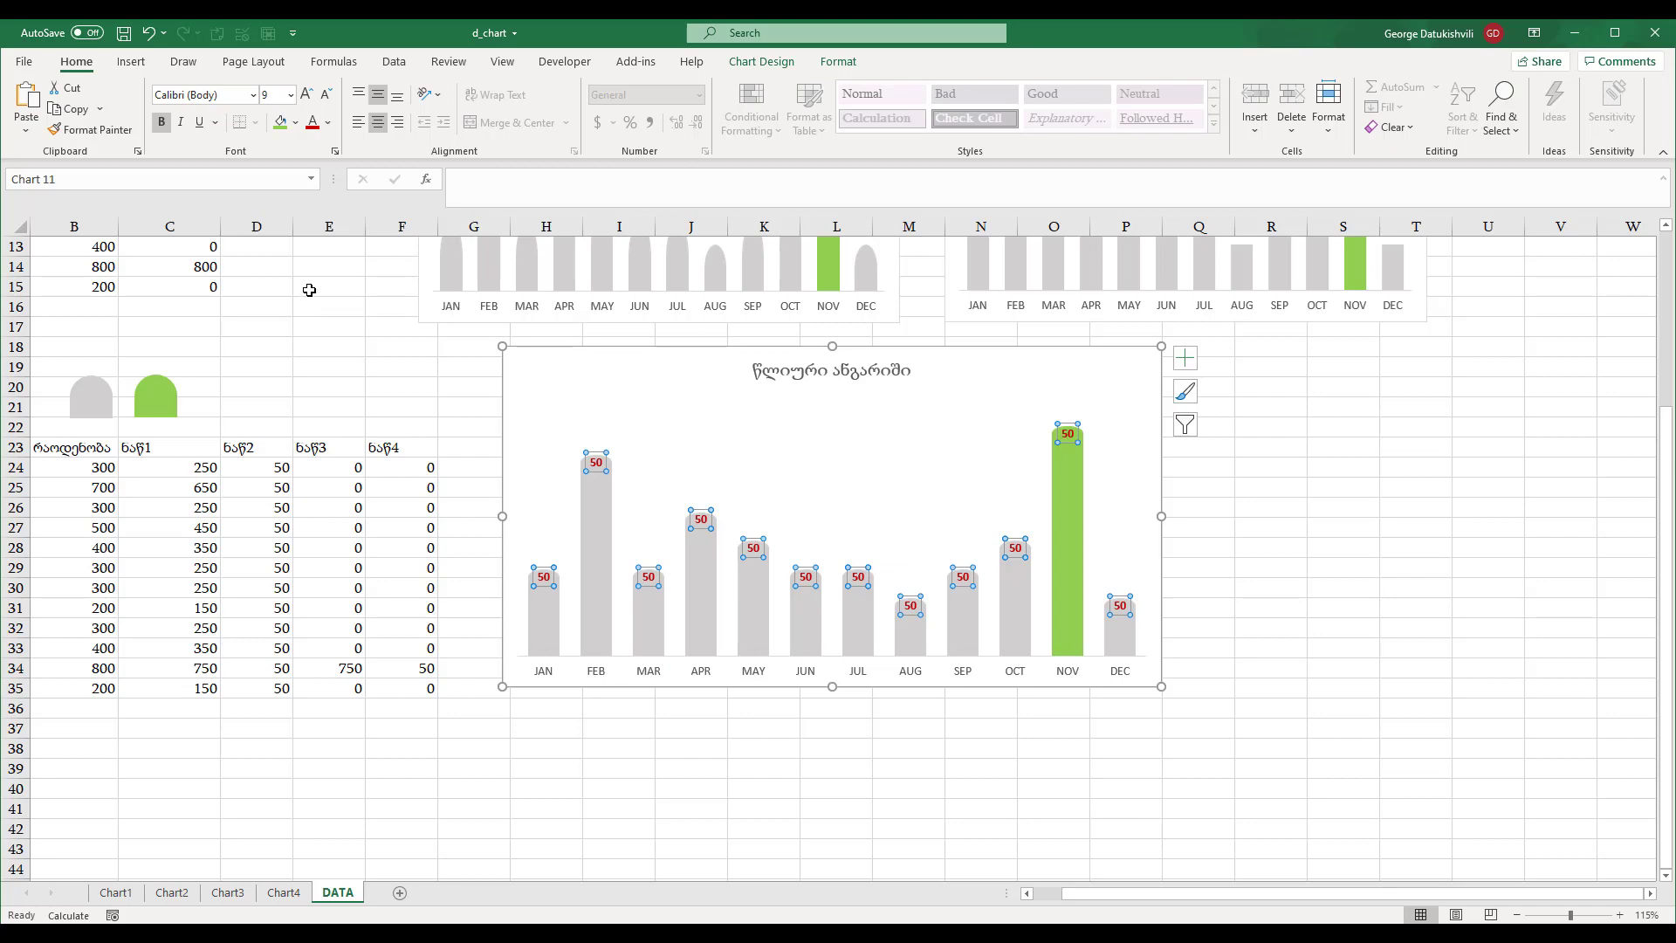
pyautogui.click(328, 123)
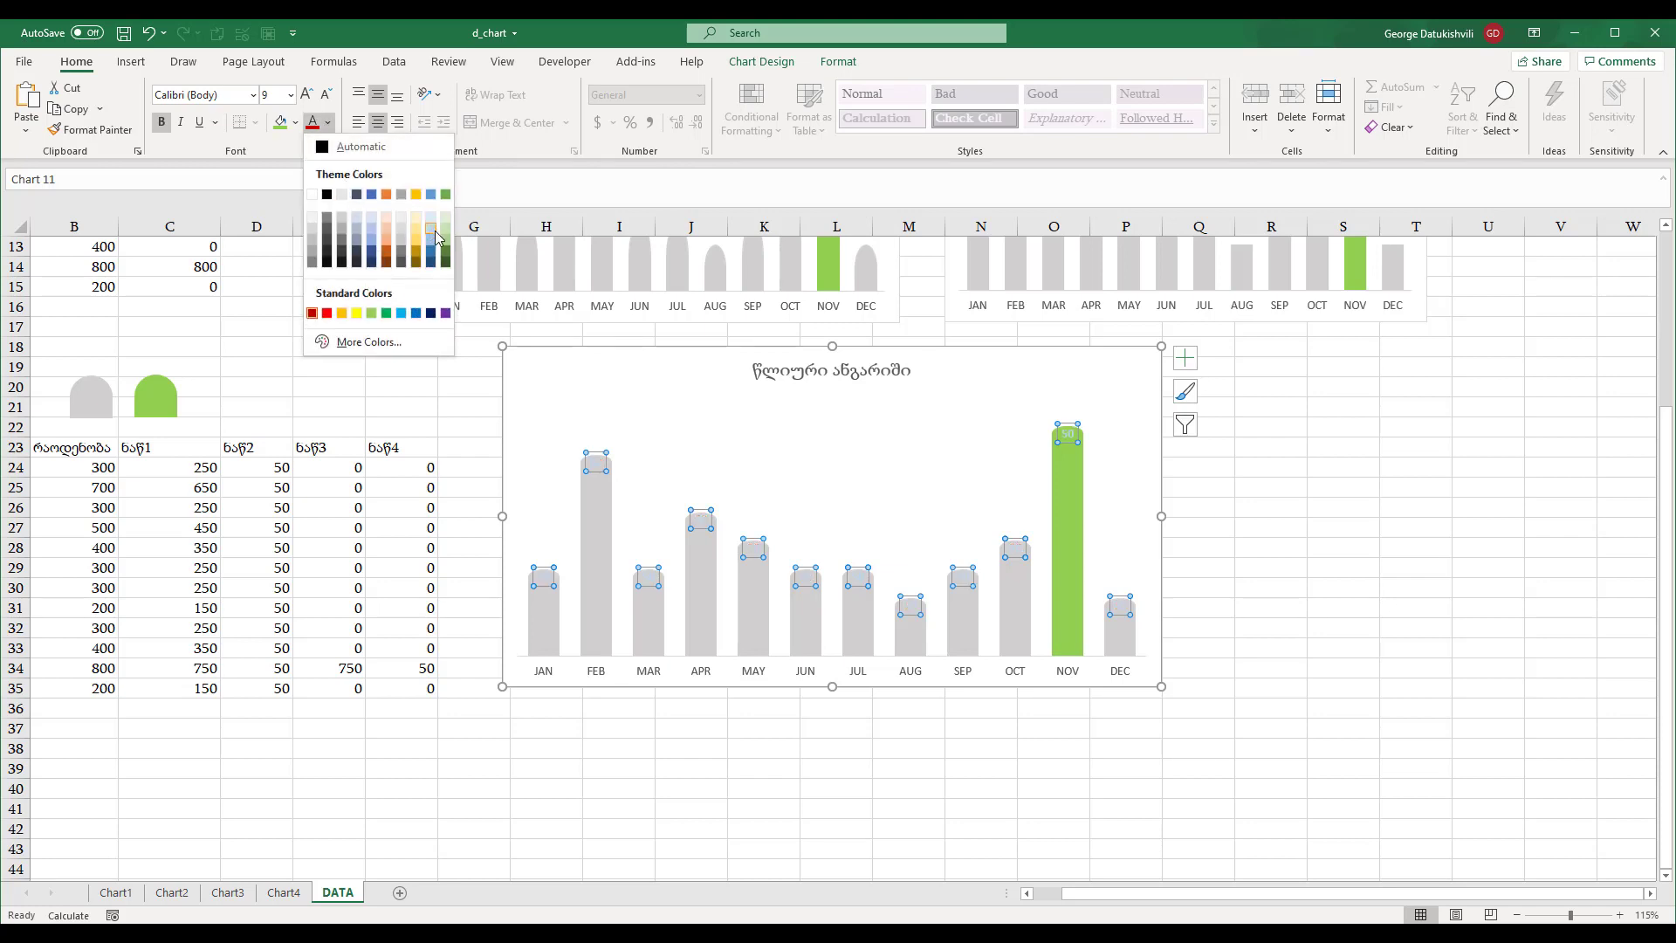
pyautogui.click(328, 196)
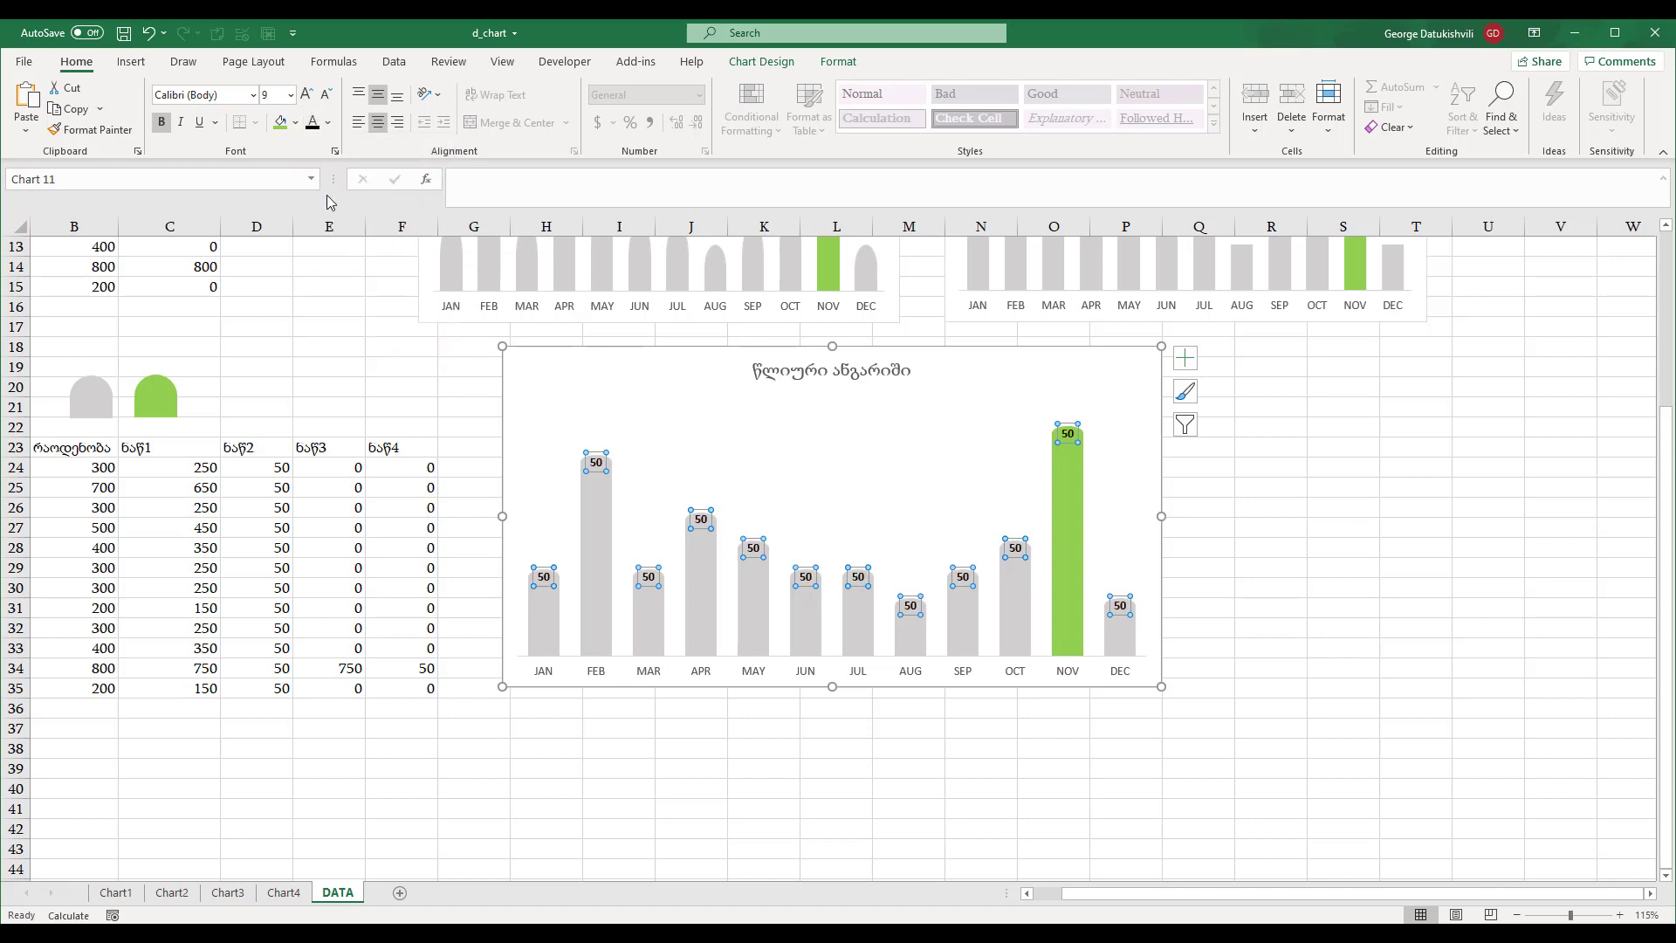
pyautogui.click(296, 122)
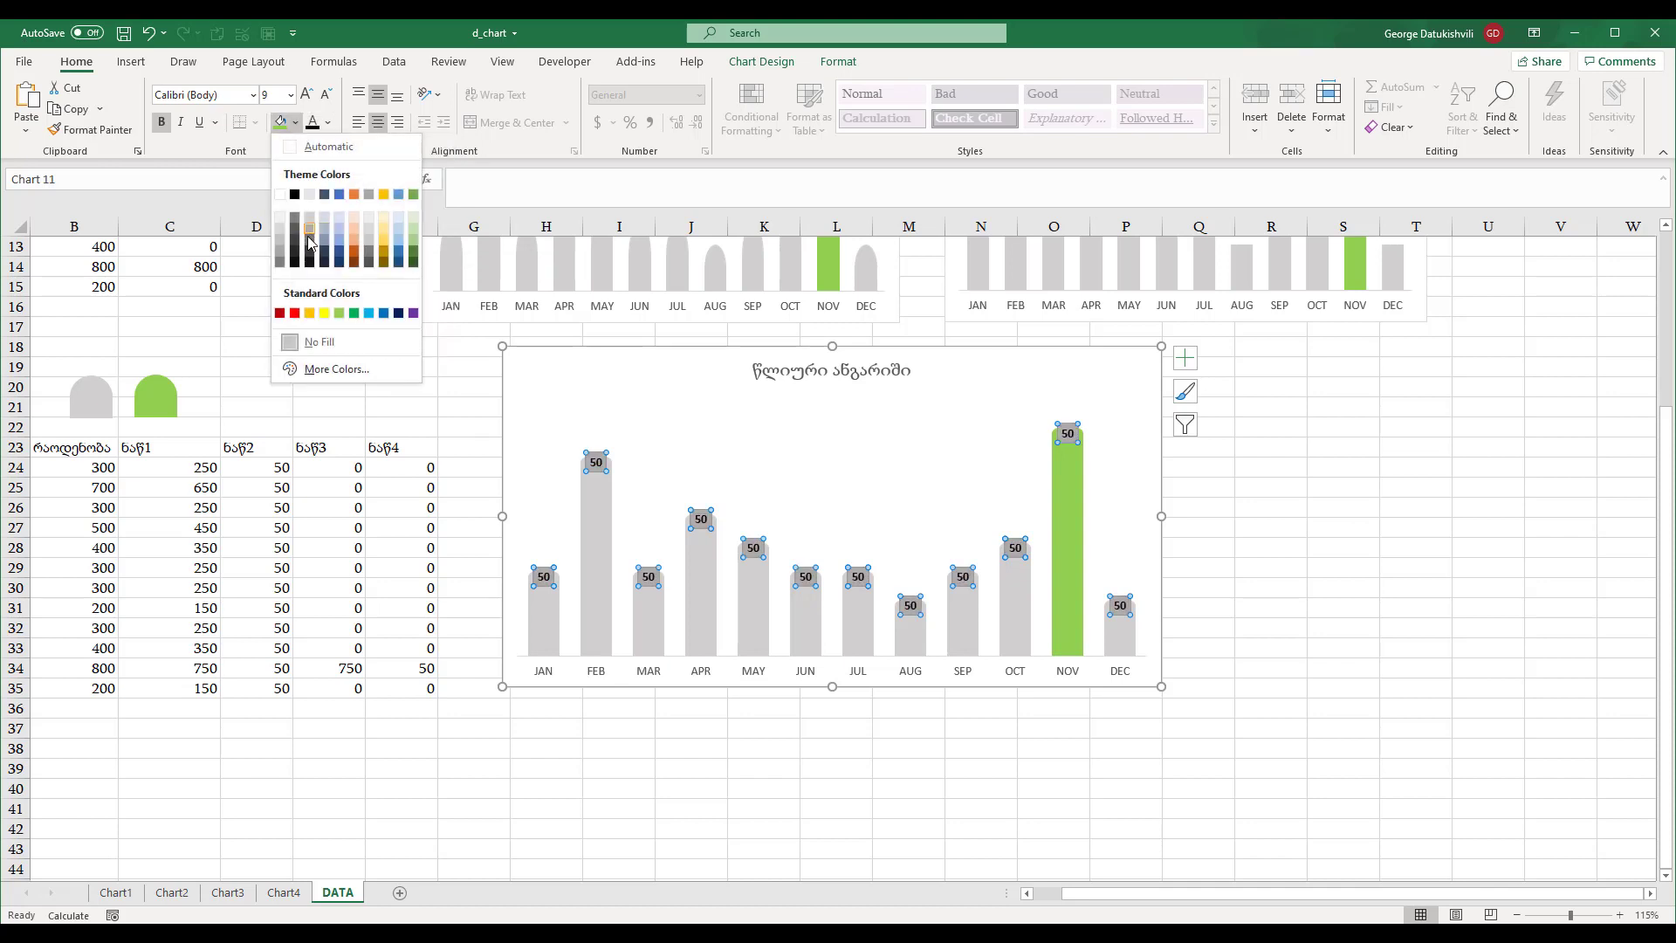
pyautogui.click(314, 129)
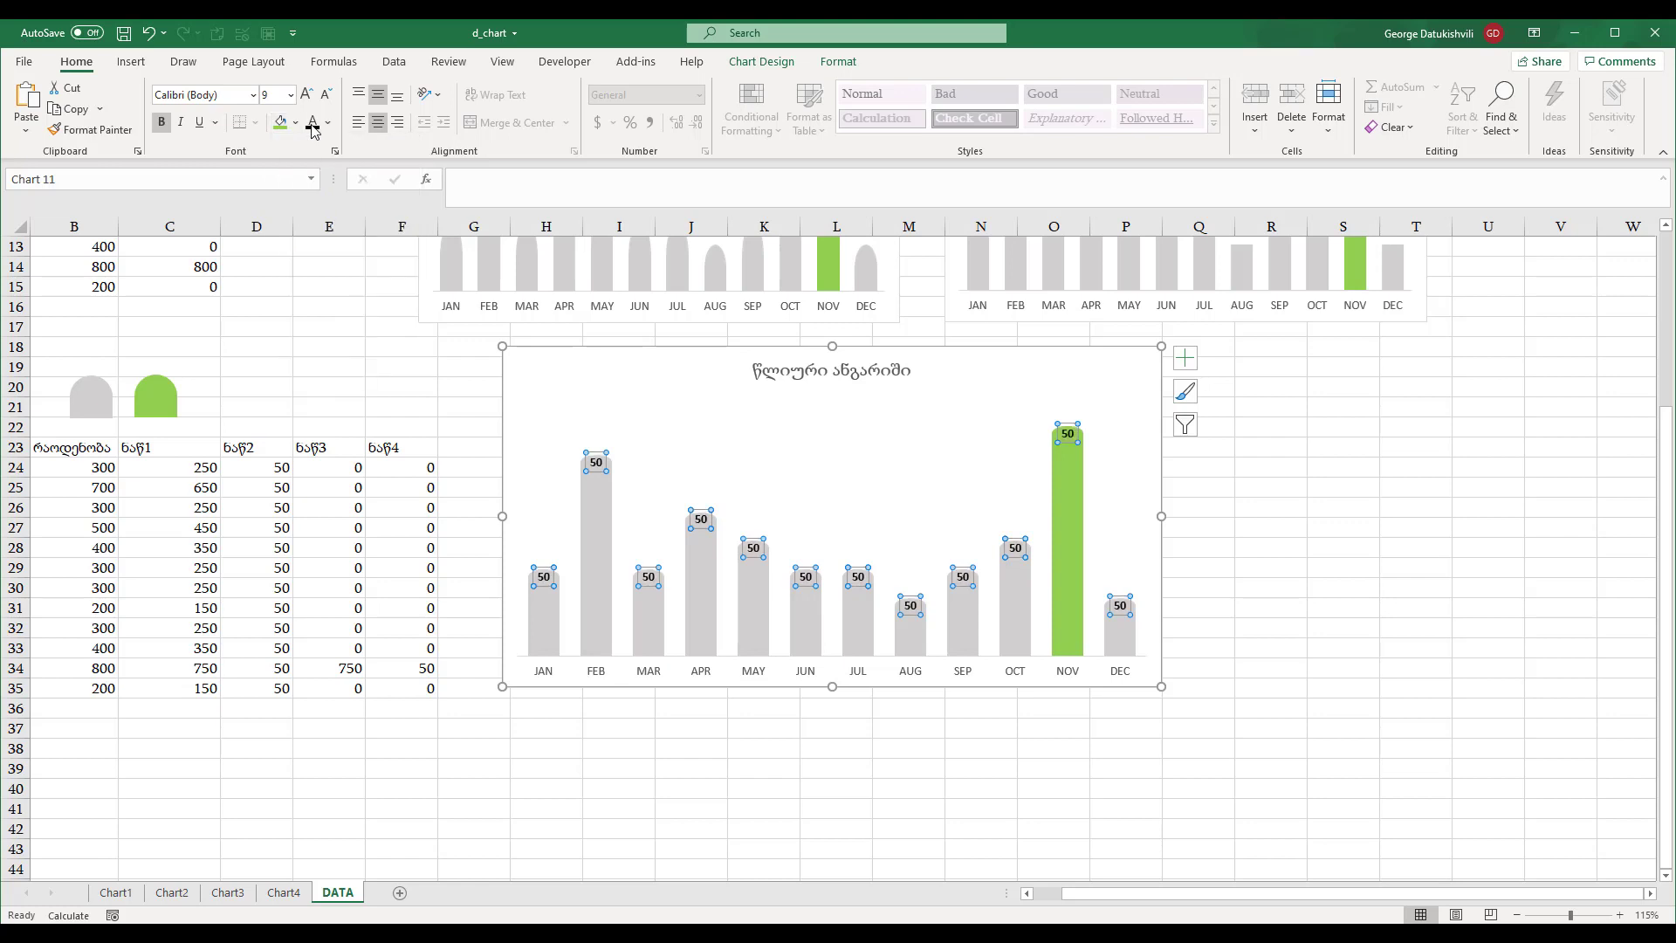
pyautogui.click(328, 123)
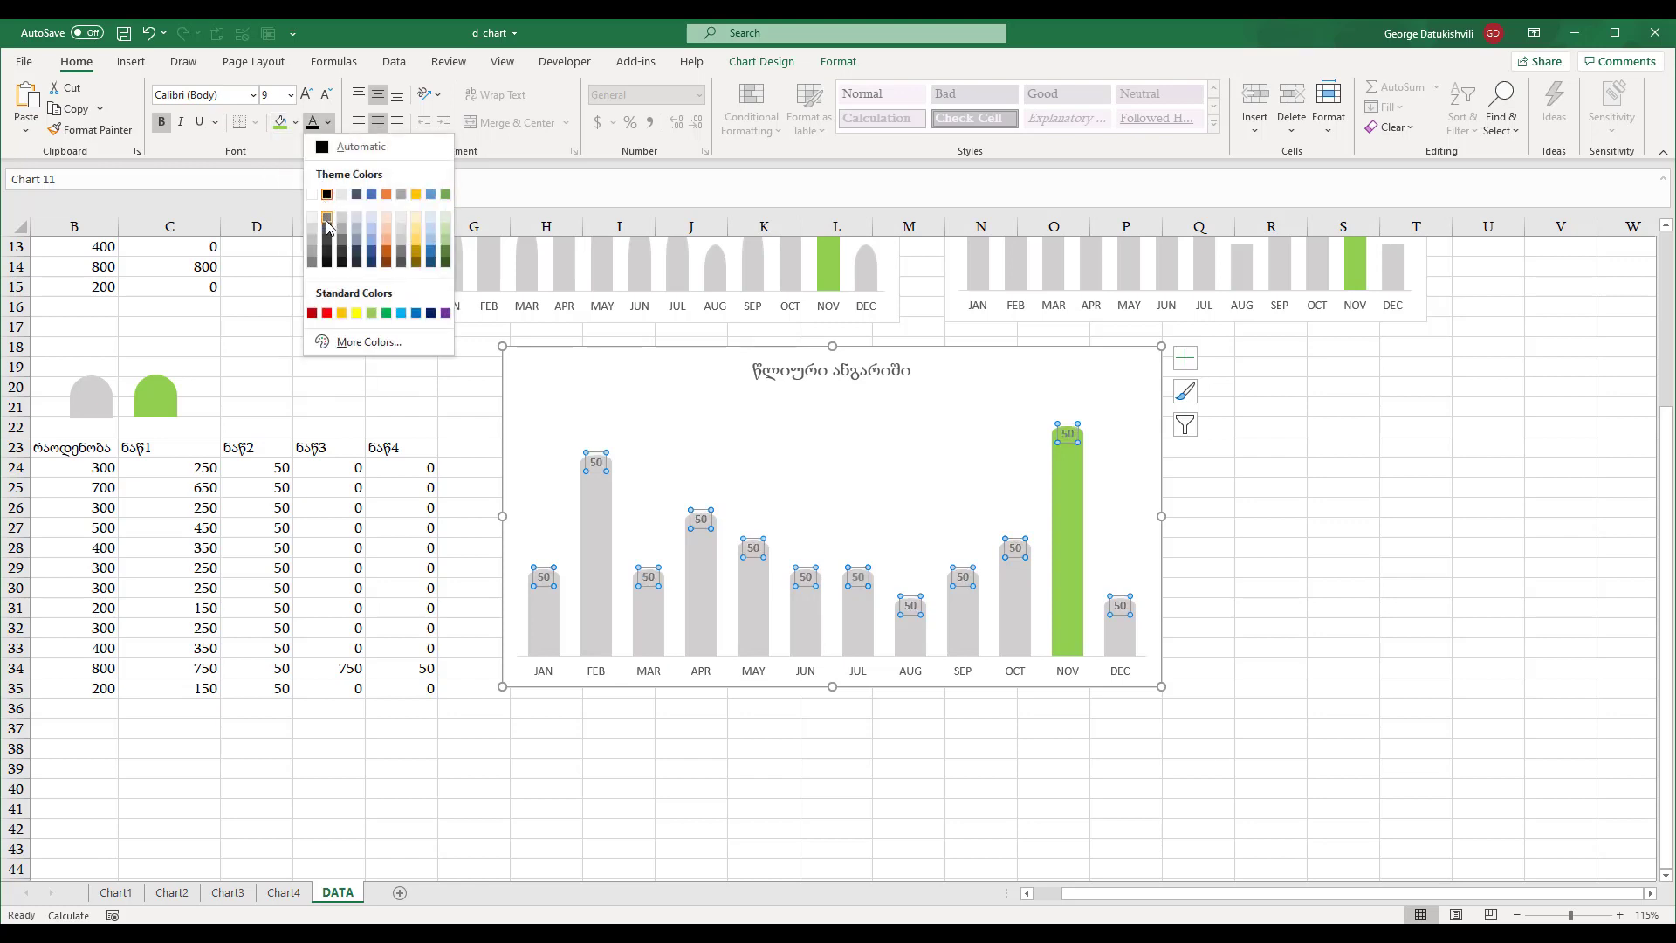
pyautogui.click(328, 221)
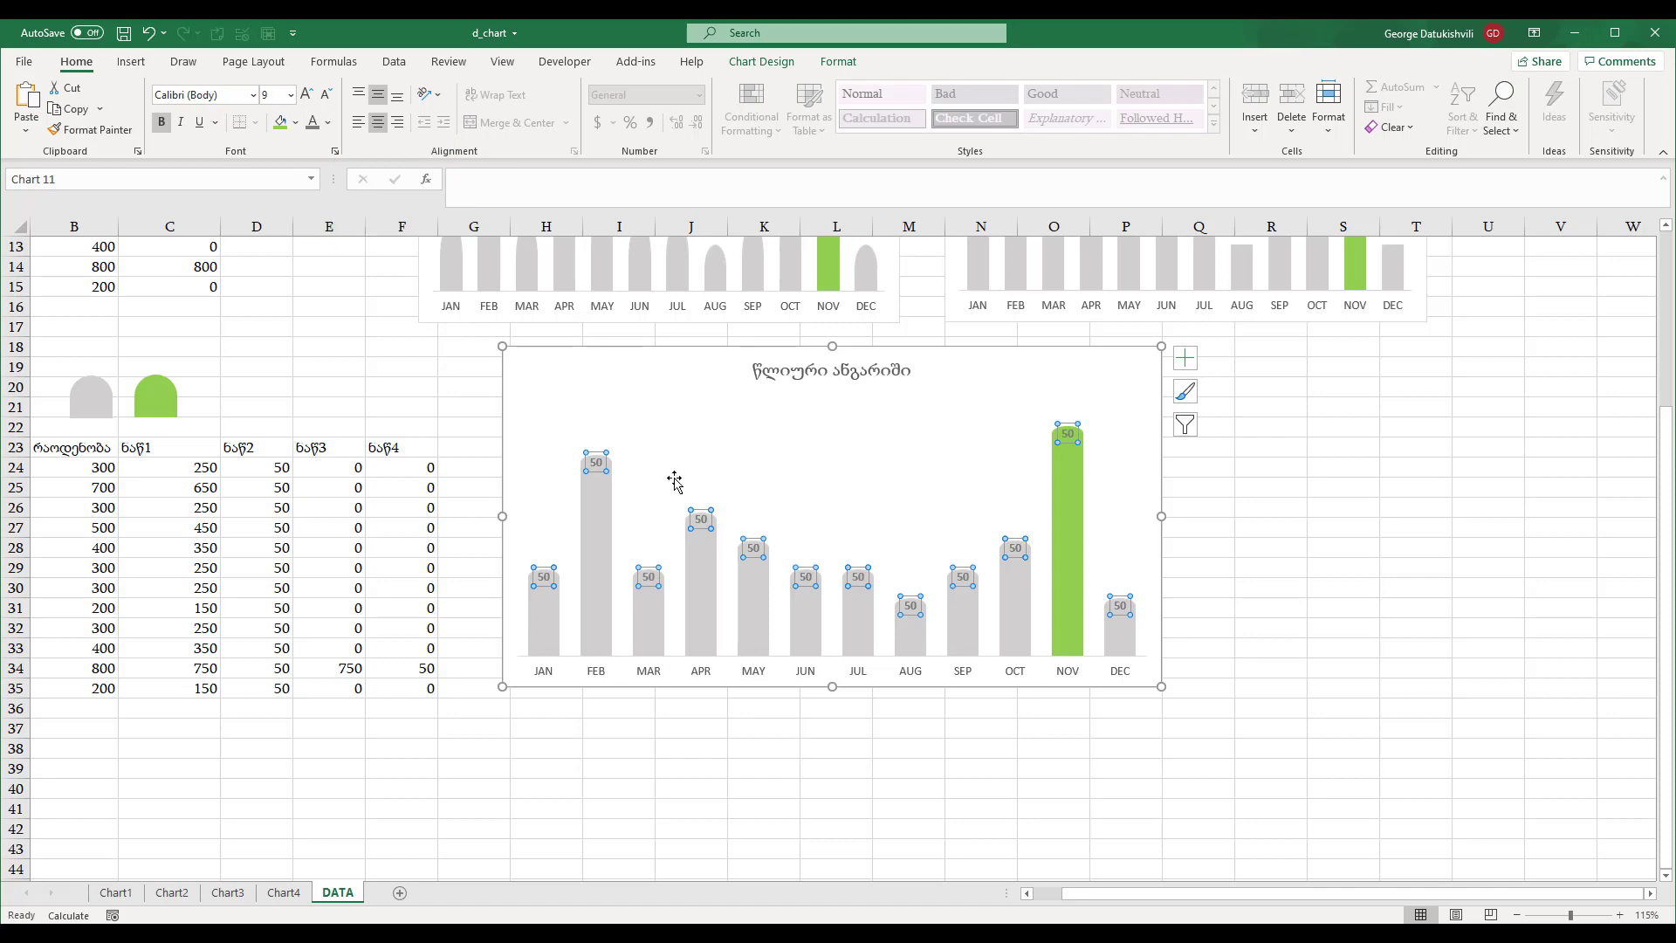
pyautogui.rightClick(811, 584)
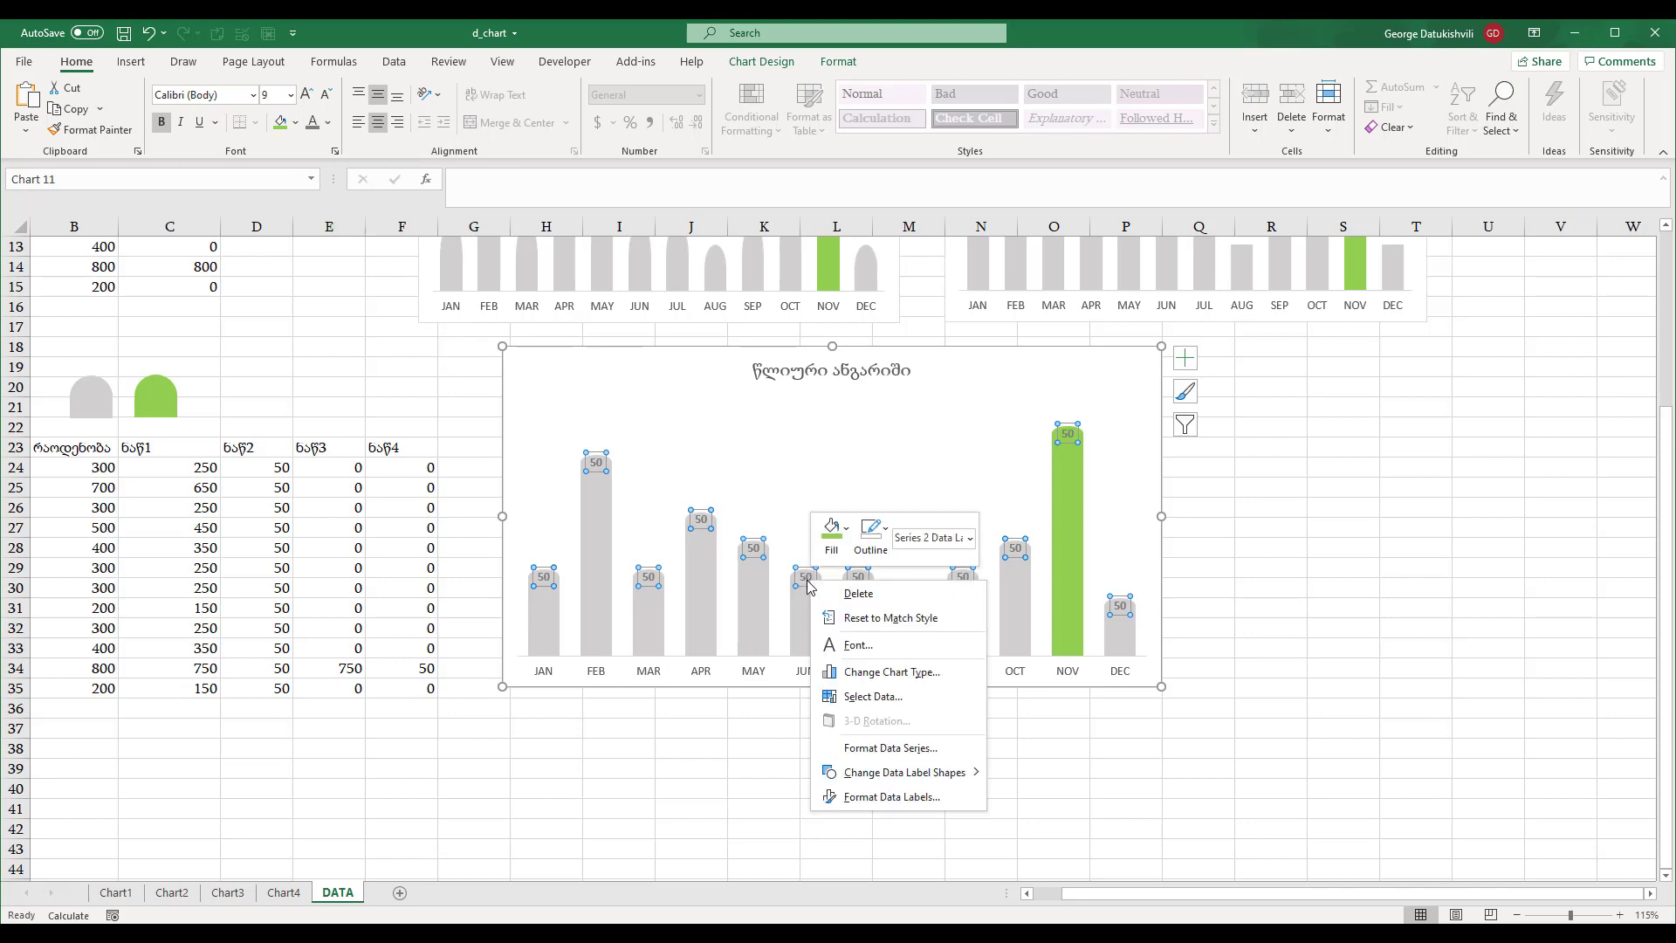
pyautogui.click(910, 799)
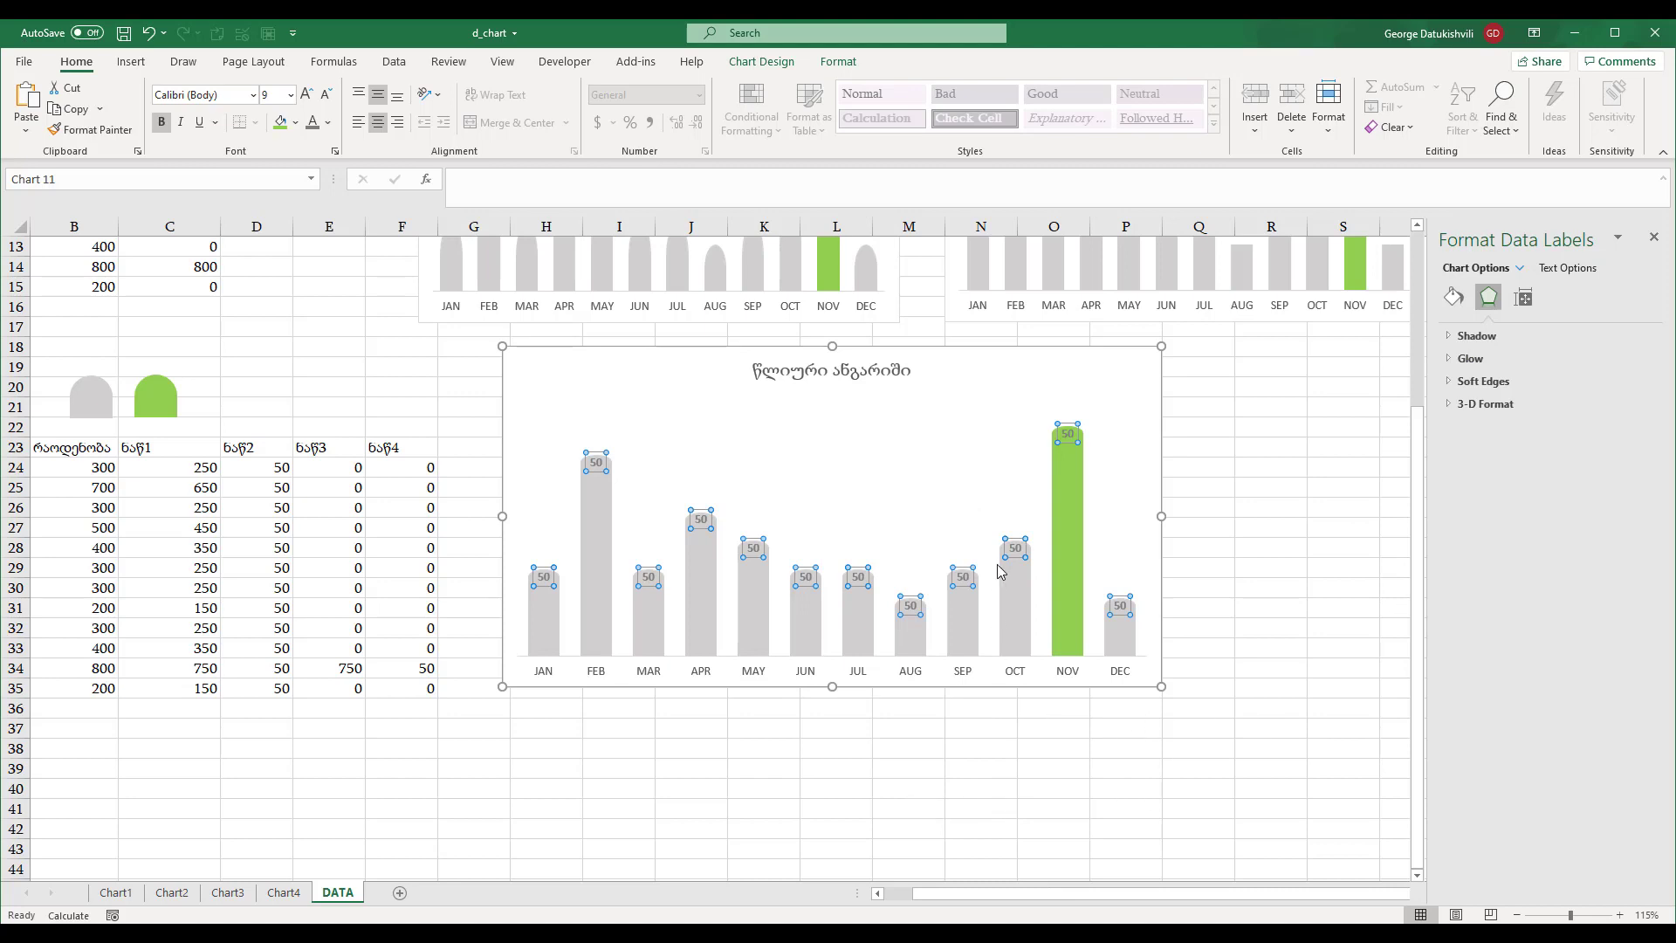
pyautogui.click(963, 580)
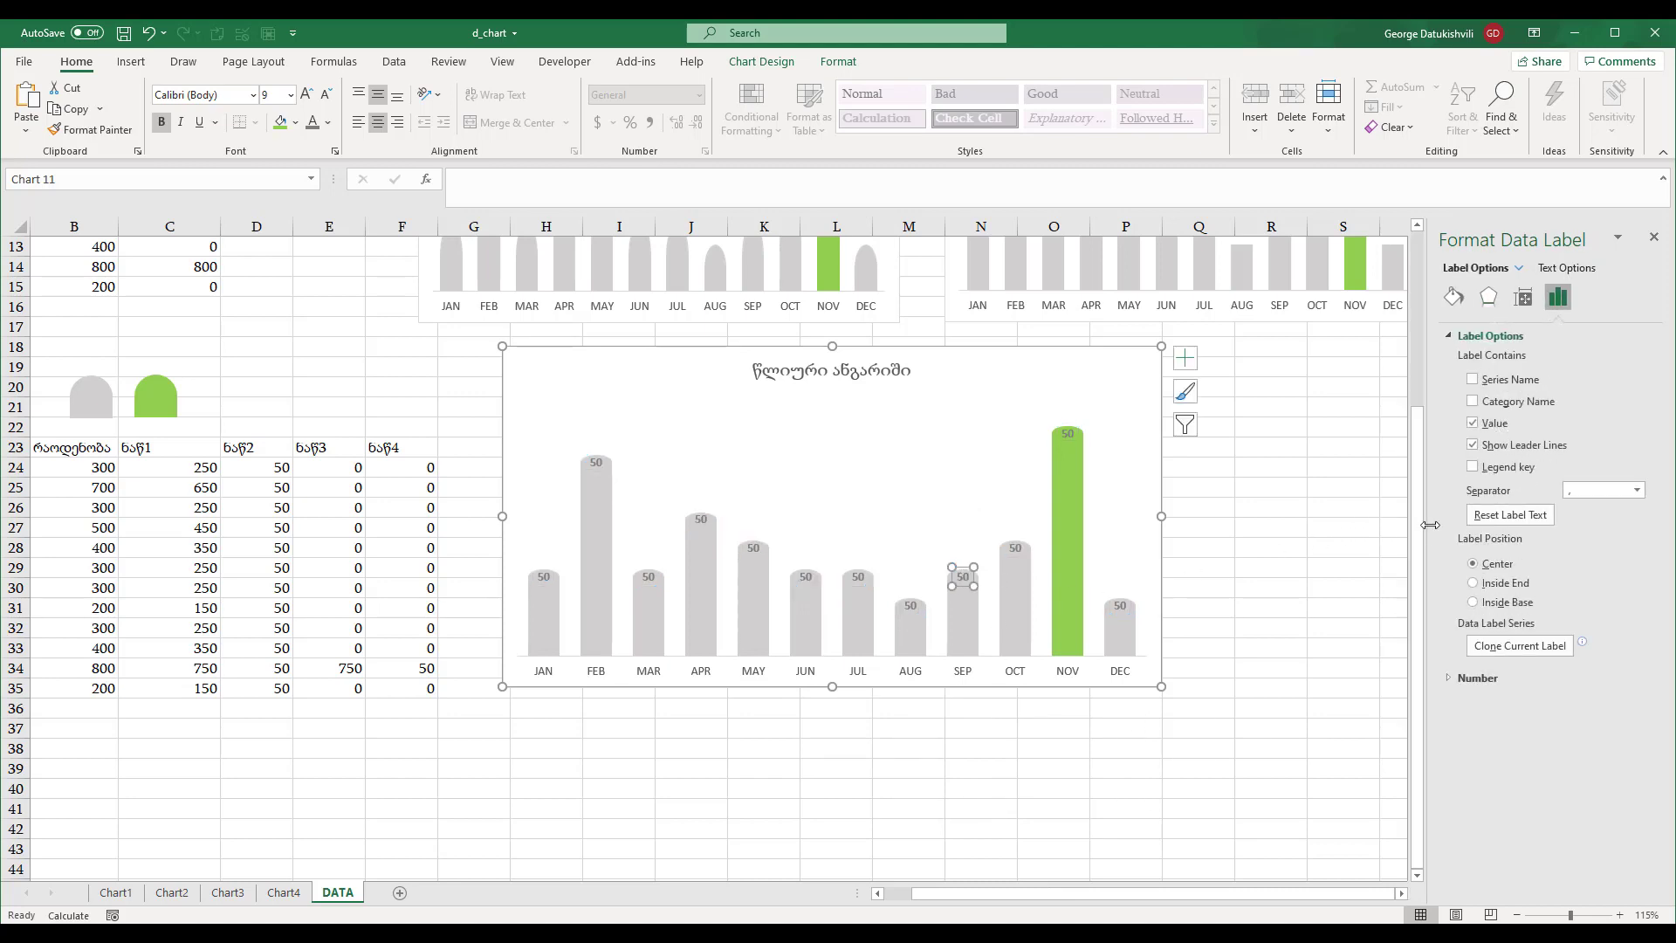
pyautogui.click(1017, 547)
pyautogui.click(1020, 589)
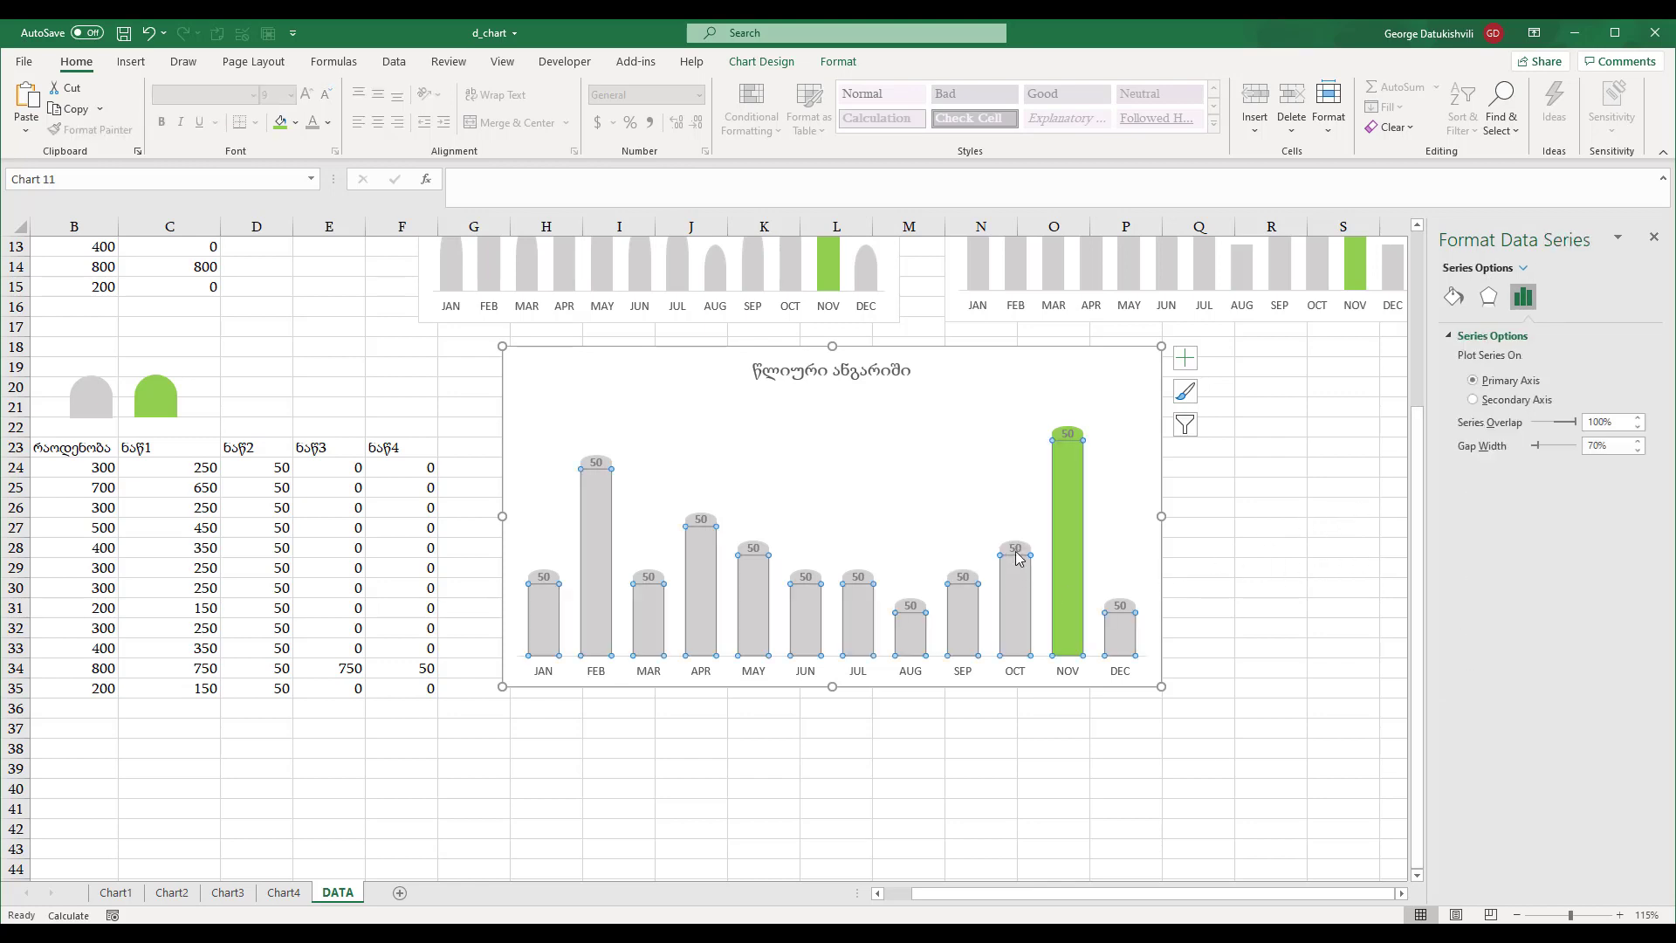
# - Set the Series 2 data labels to take their values from cells B24:B35 and stop showing the series' own value
pyautogui.click(1016, 547)
pyautogui.rightClick(1015, 548)
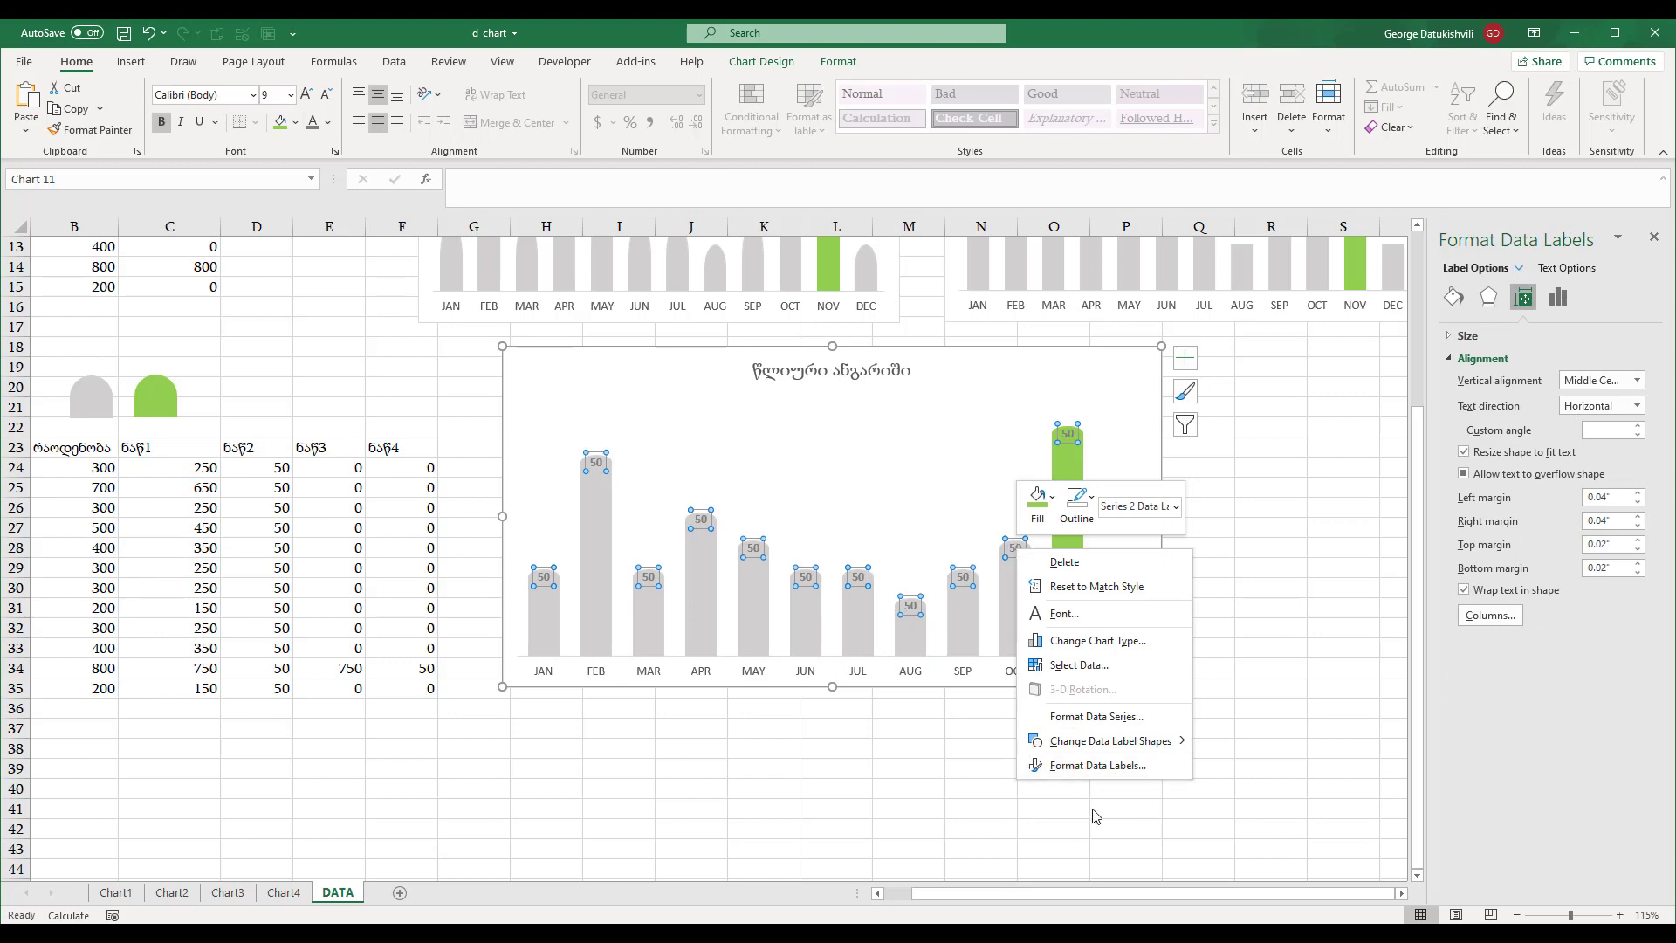
pyautogui.click(1097, 766)
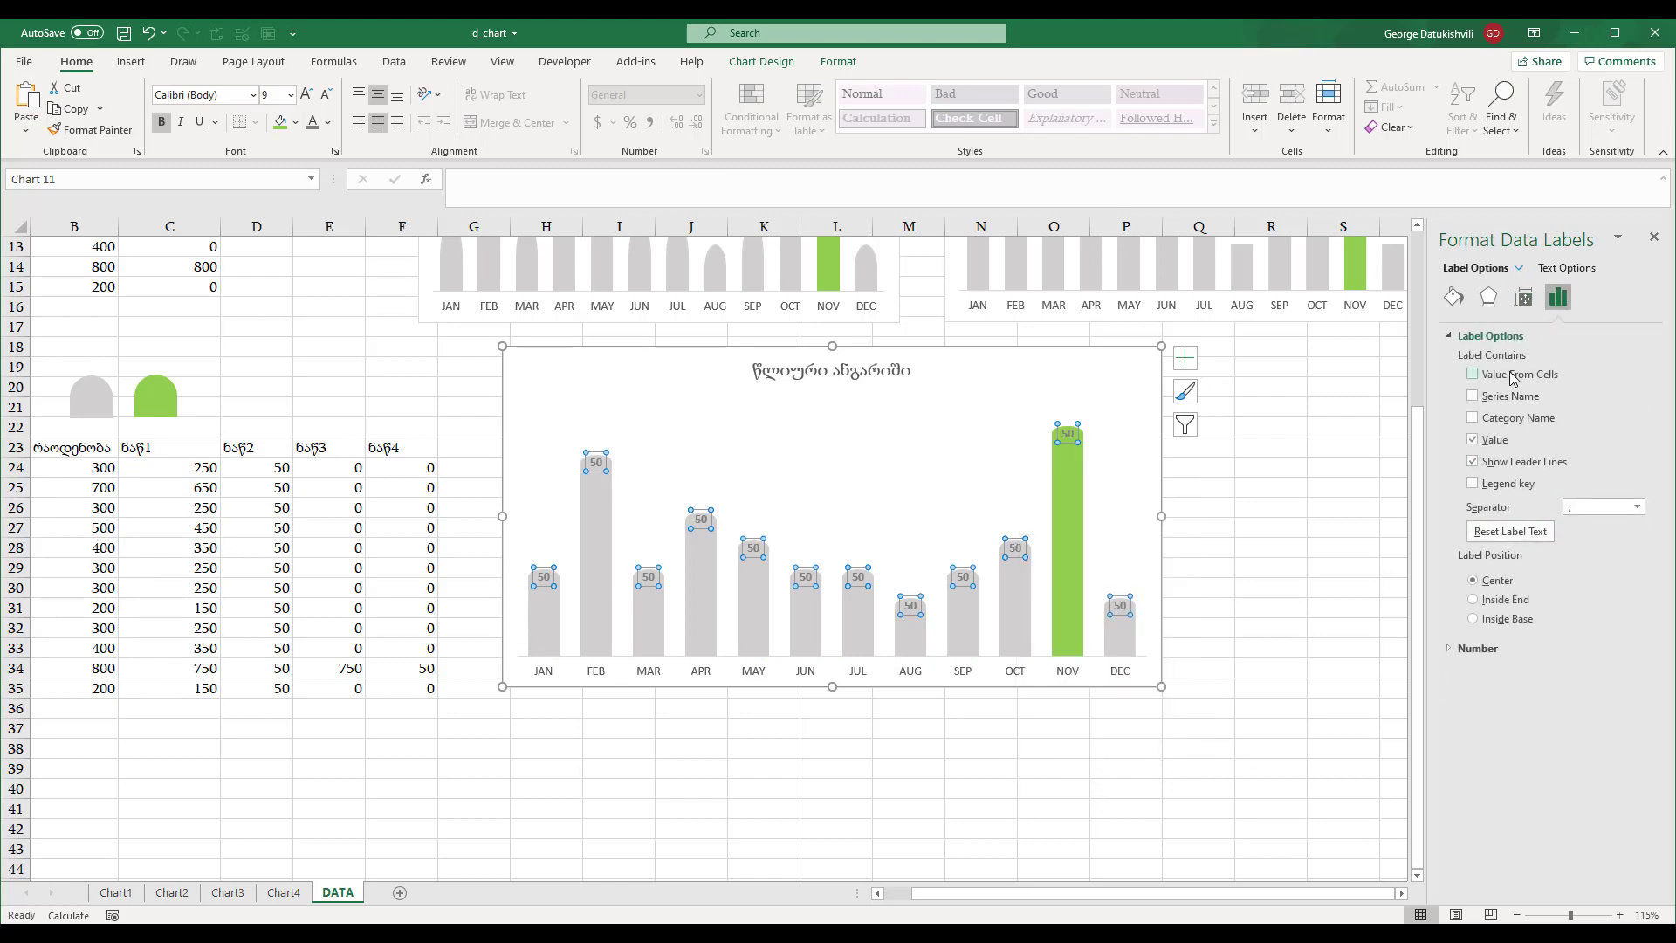
pyautogui.click(1513, 378)
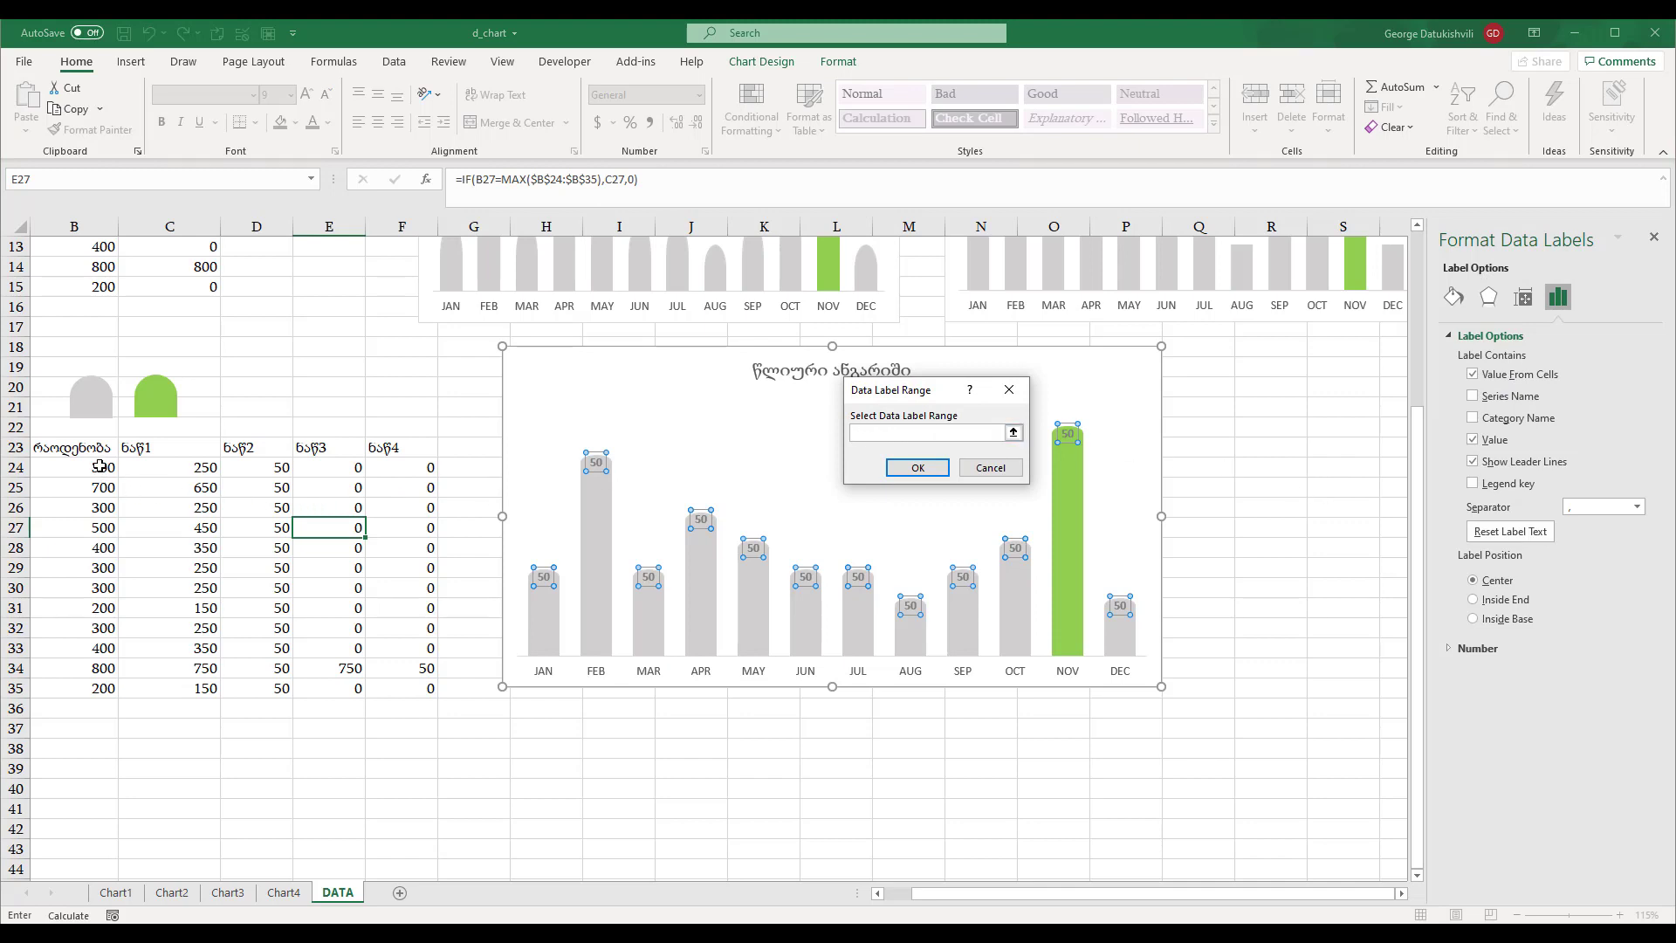
pyautogui.moveTo(100, 467); pyautogui.dragTo(94, 688)
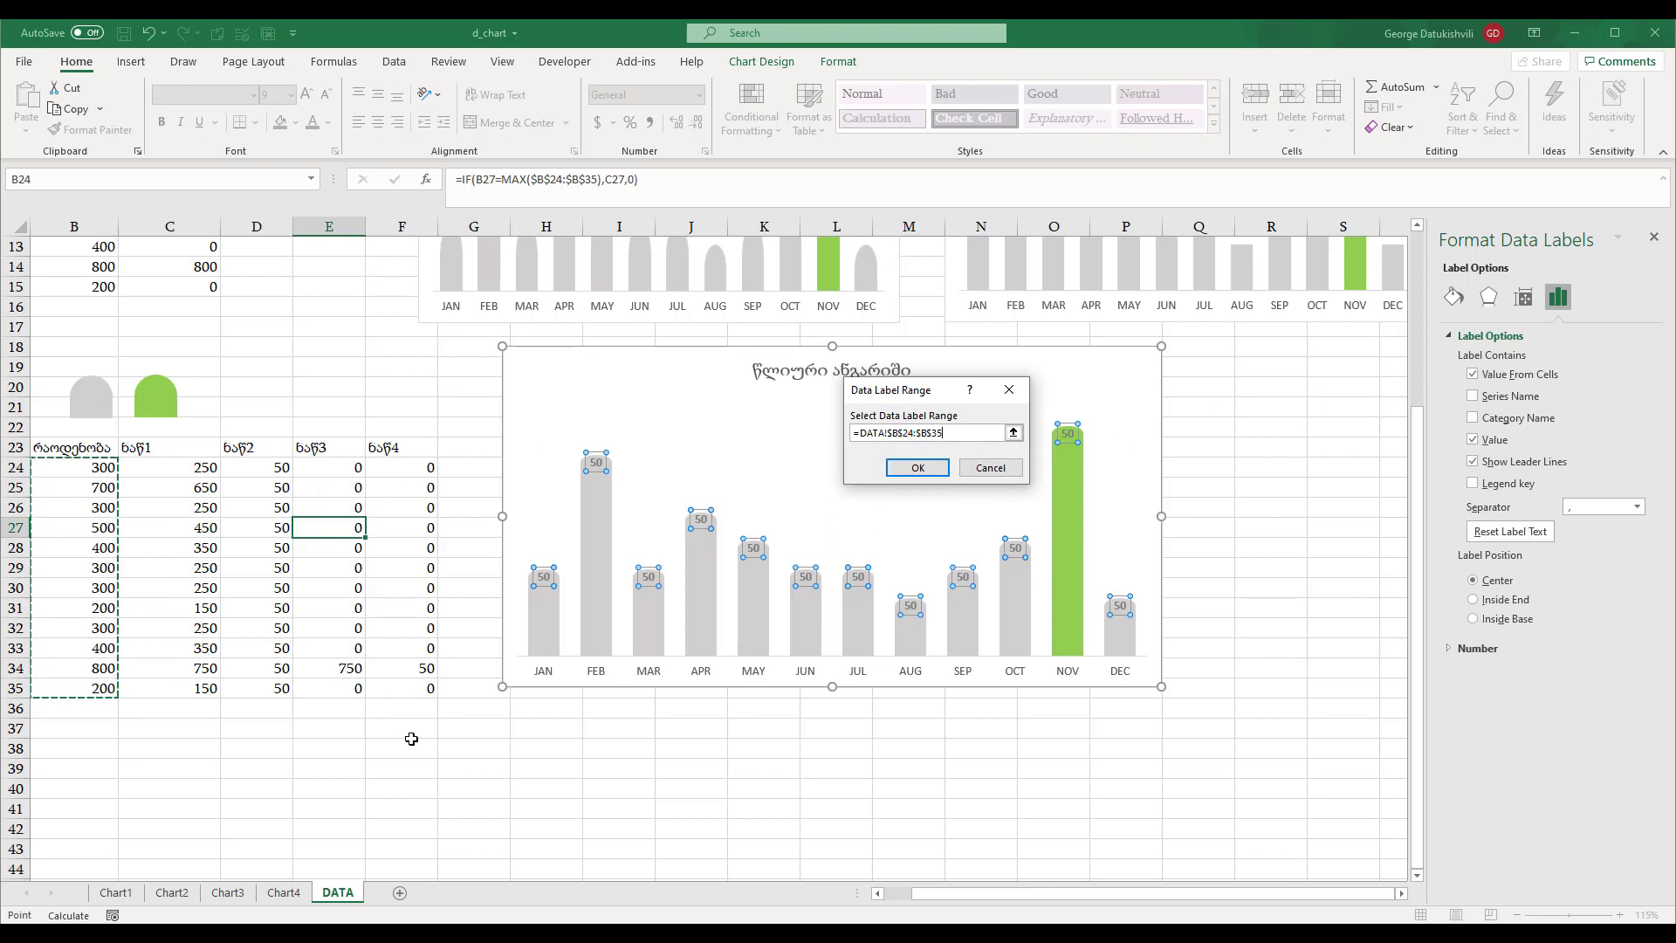
pyautogui.click(905, 468)
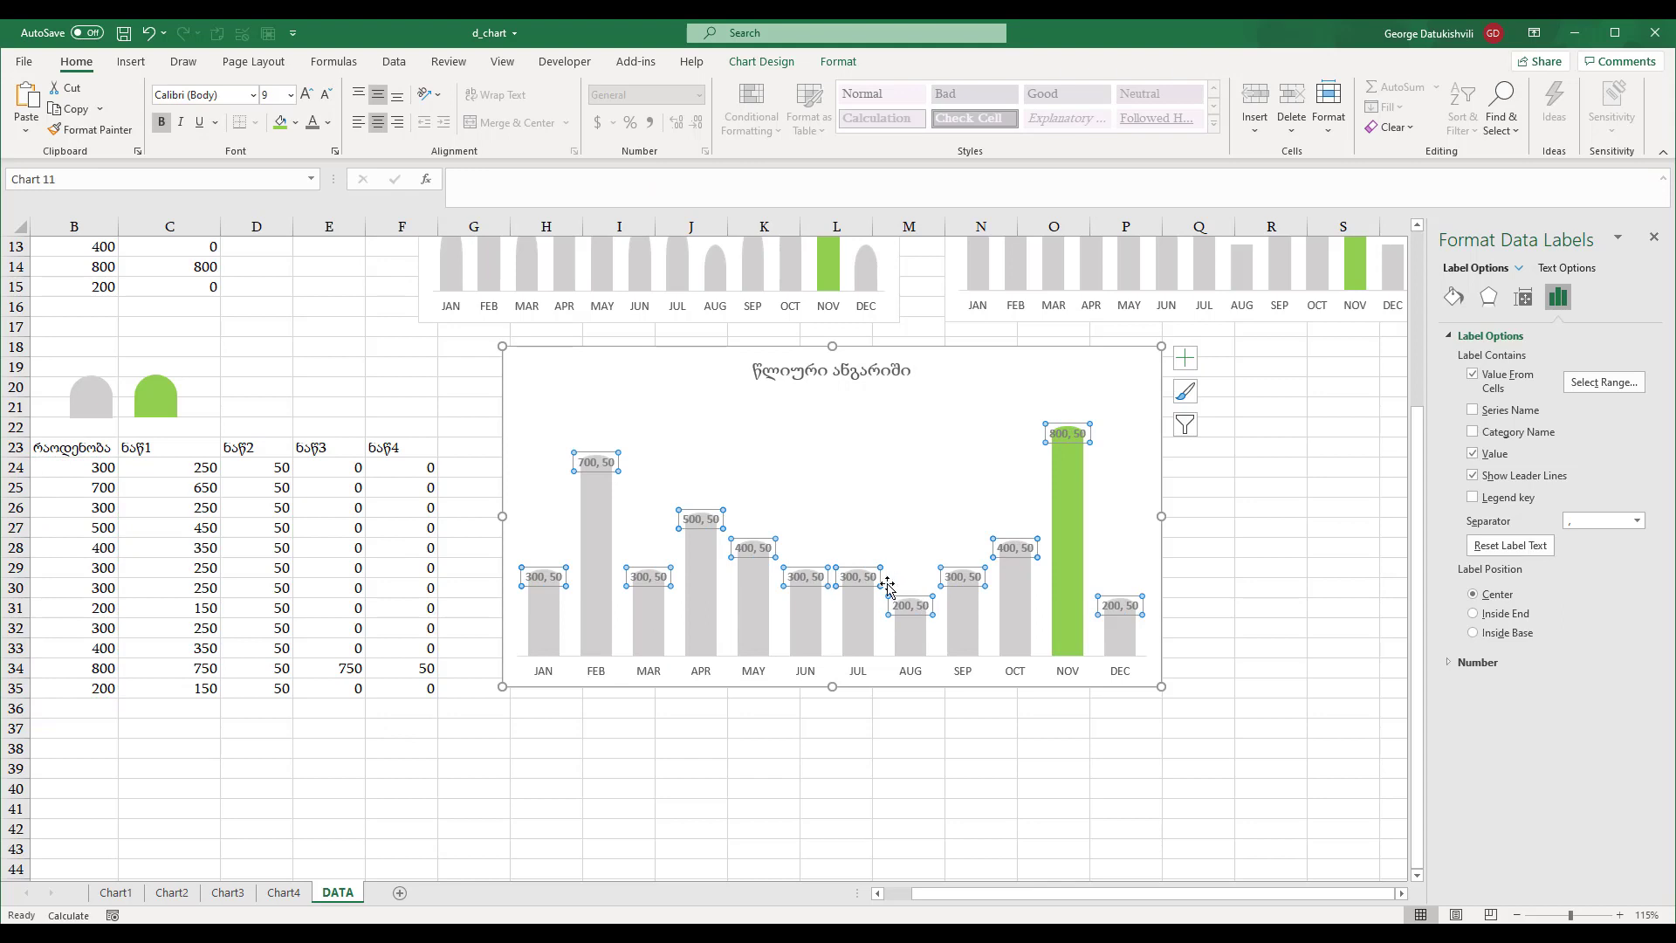
pyautogui.click(1474, 455)
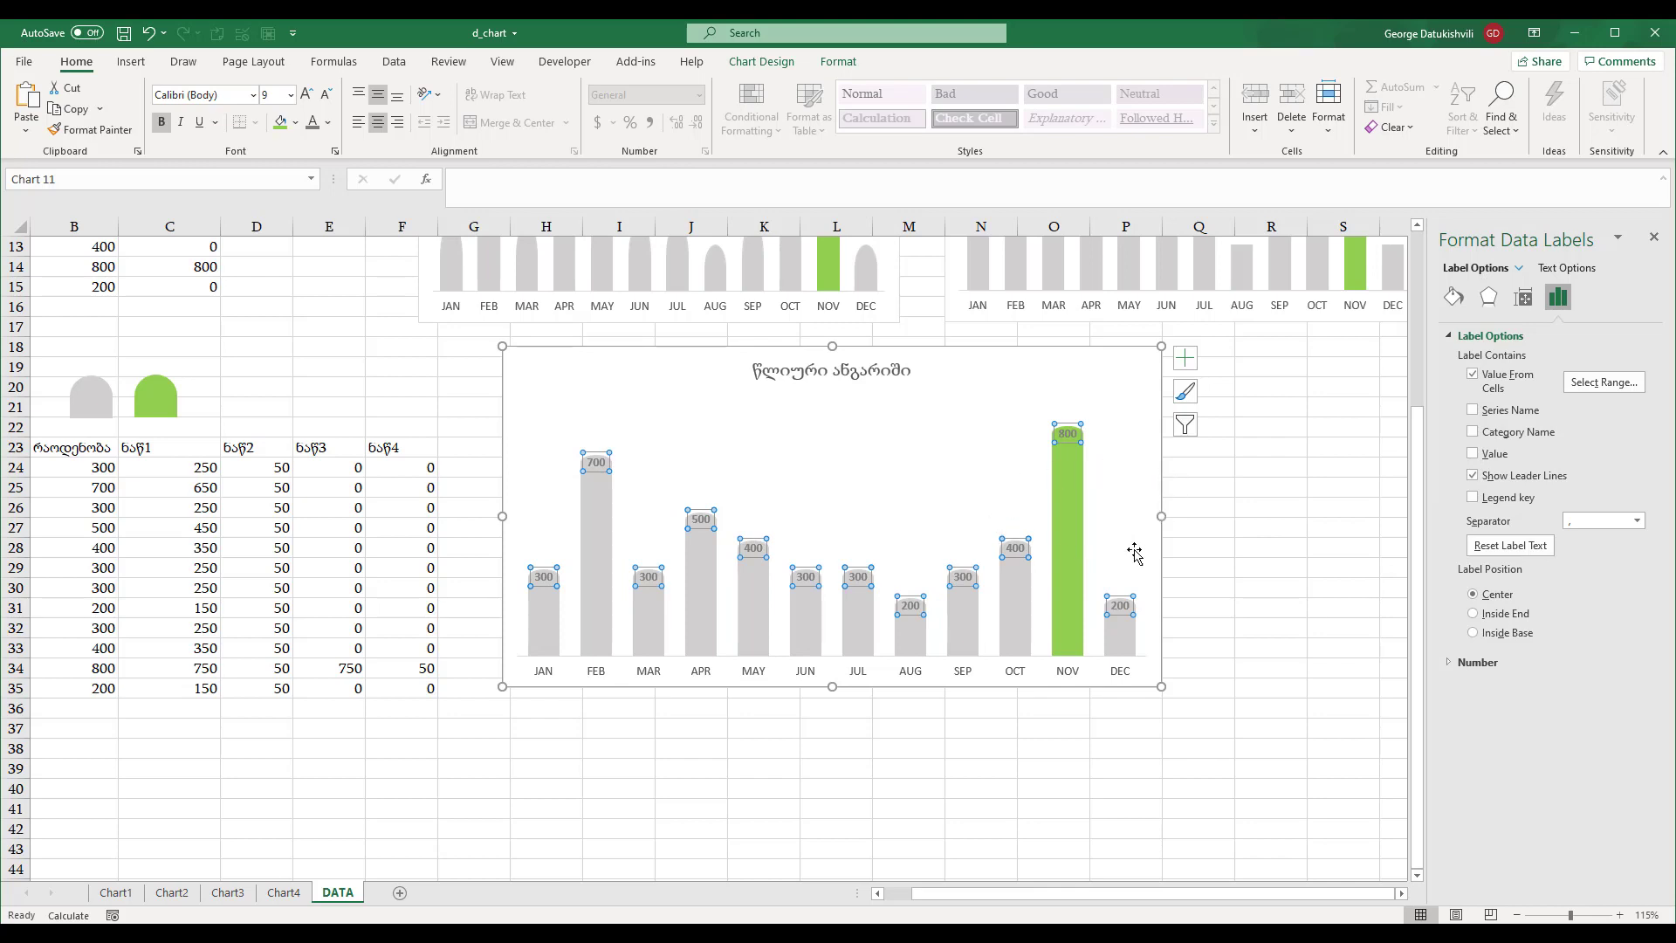
# - Delete the horizontal month axis from the stacked chart
pyautogui.click(1071, 676)
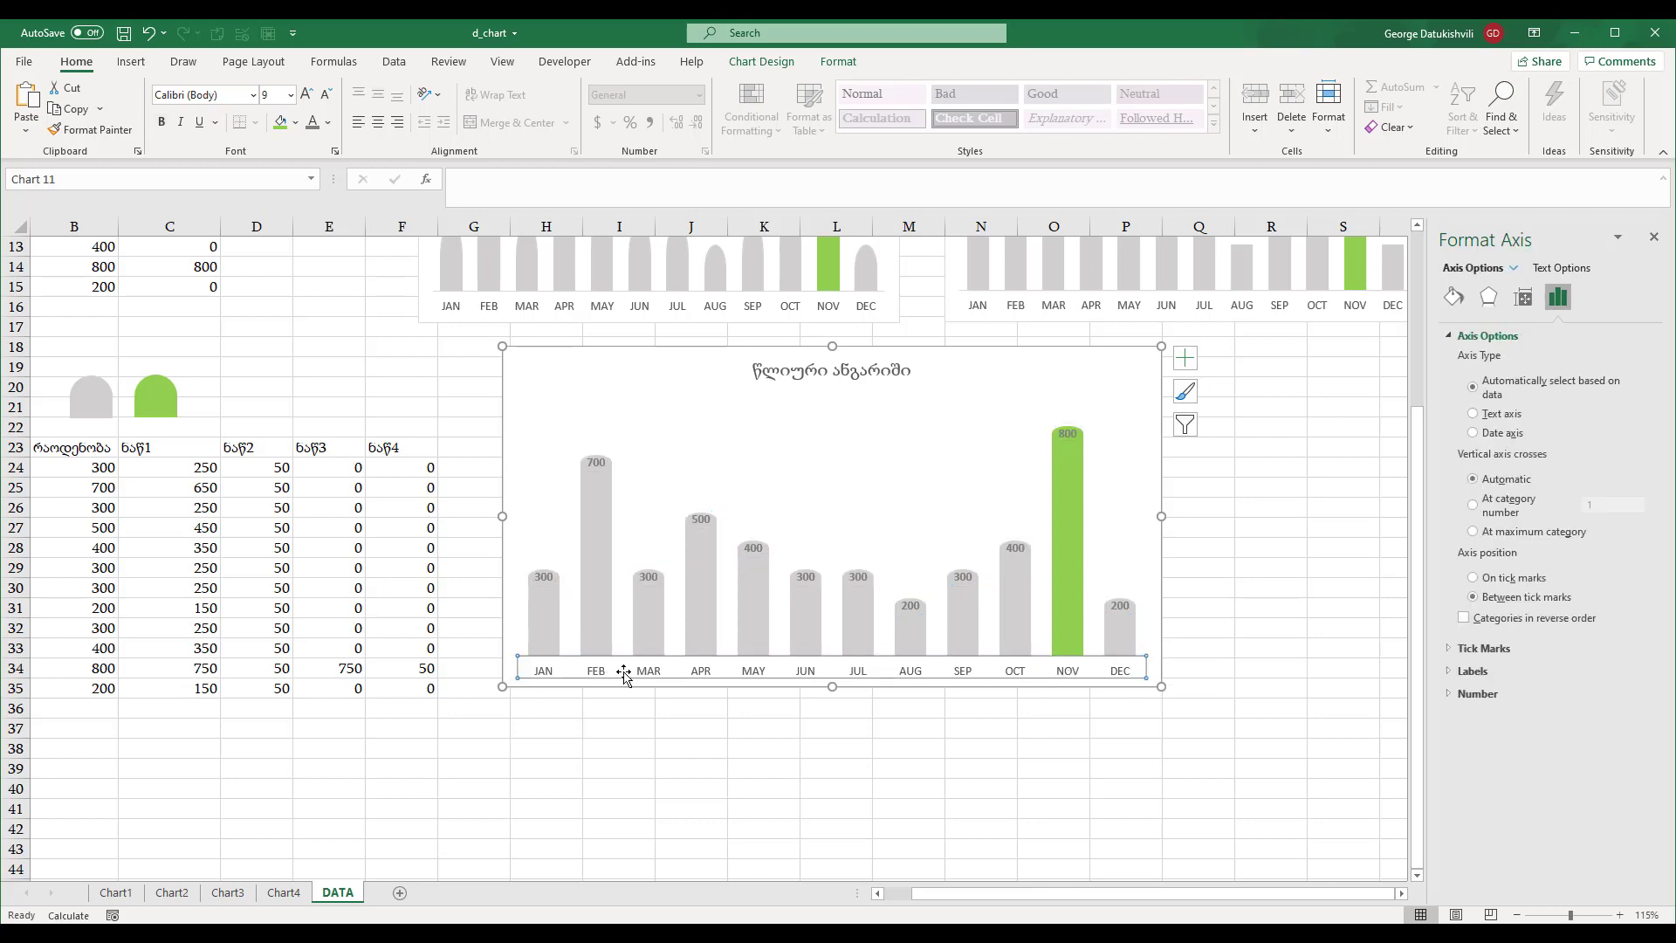
pyautogui.press('Delete')
# - Add data labels to Series 1, the lower column bodies of the stacked chart
pyautogui.click(848, 659)
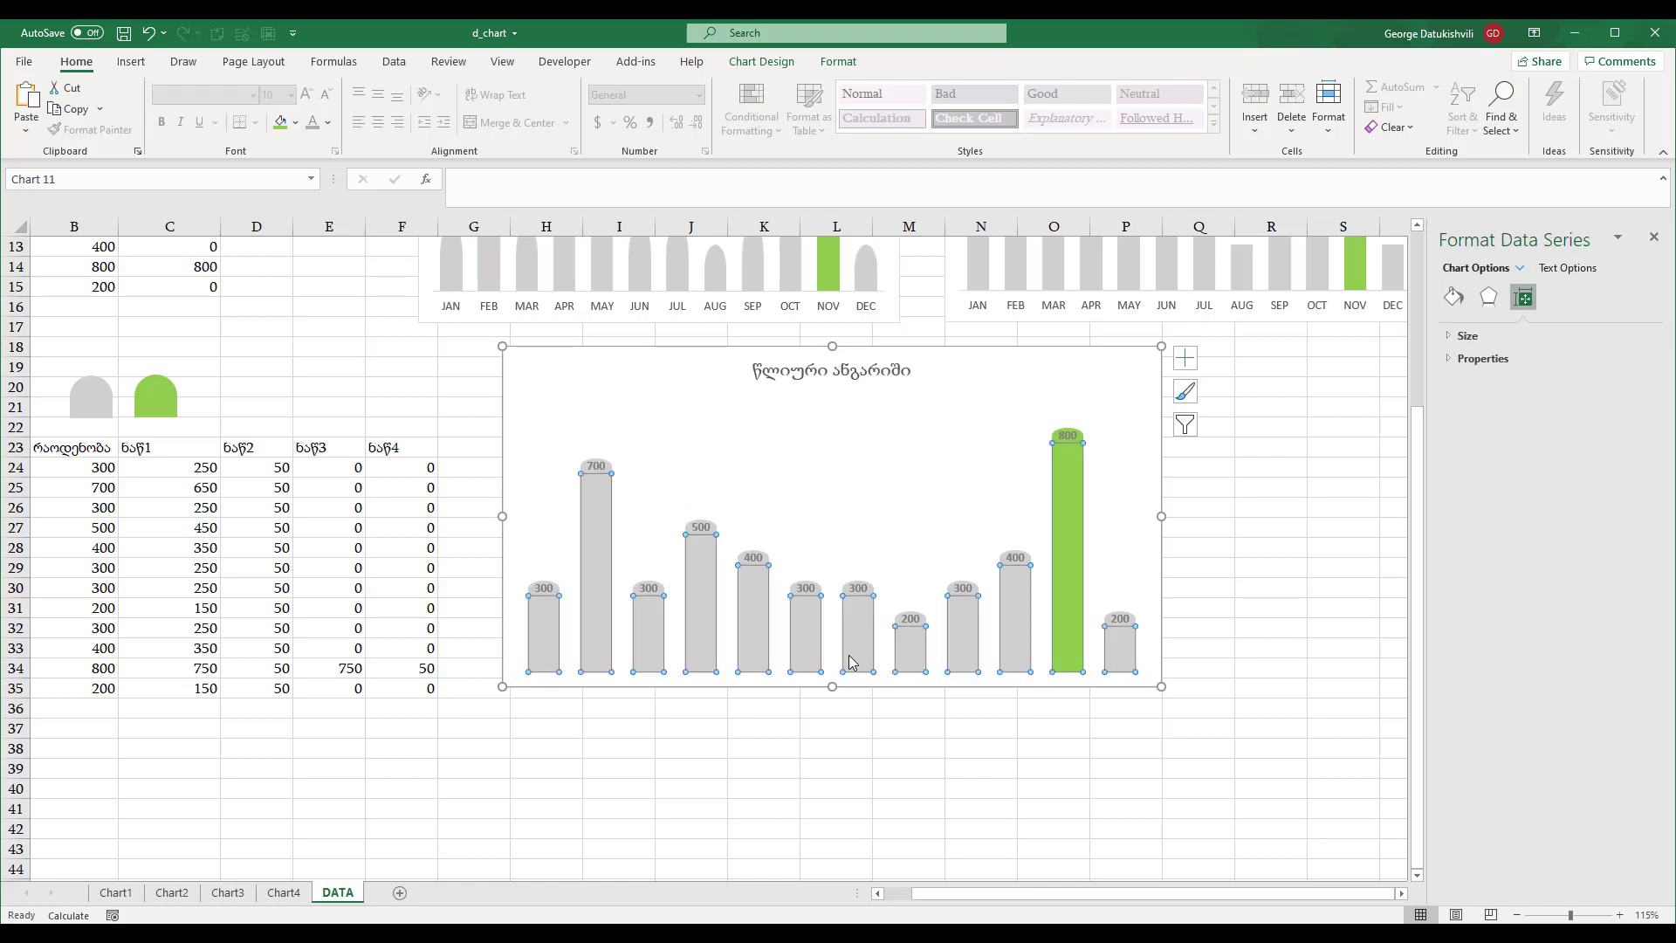
pyautogui.rightClick(855, 661)
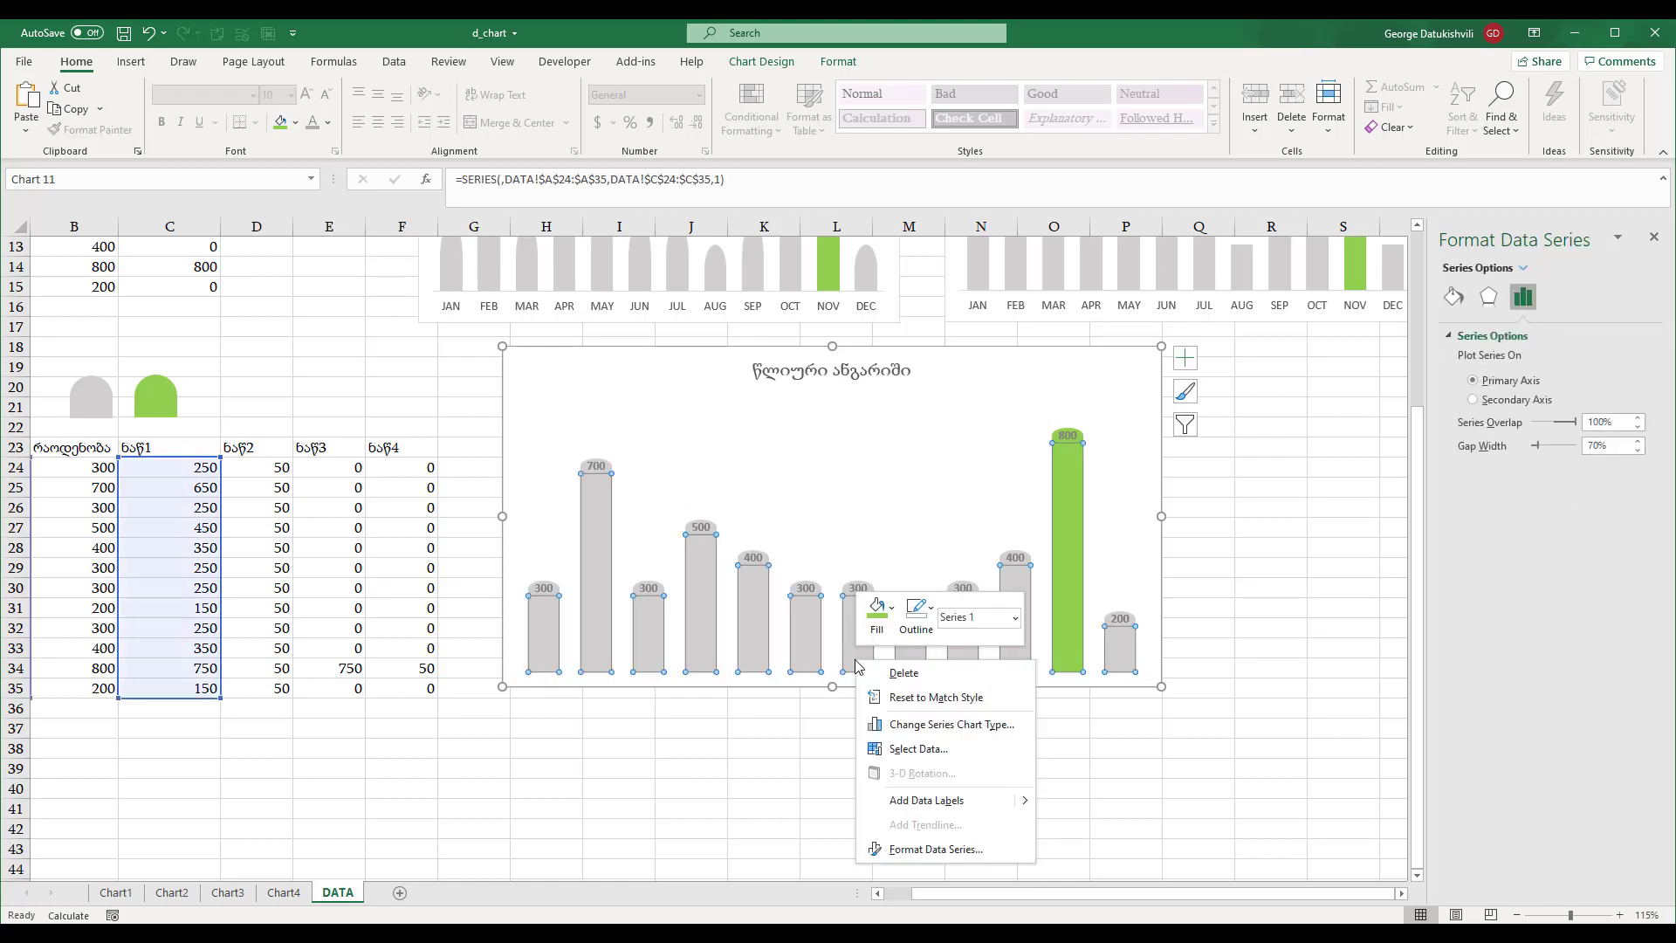
pyautogui.click(932, 851)
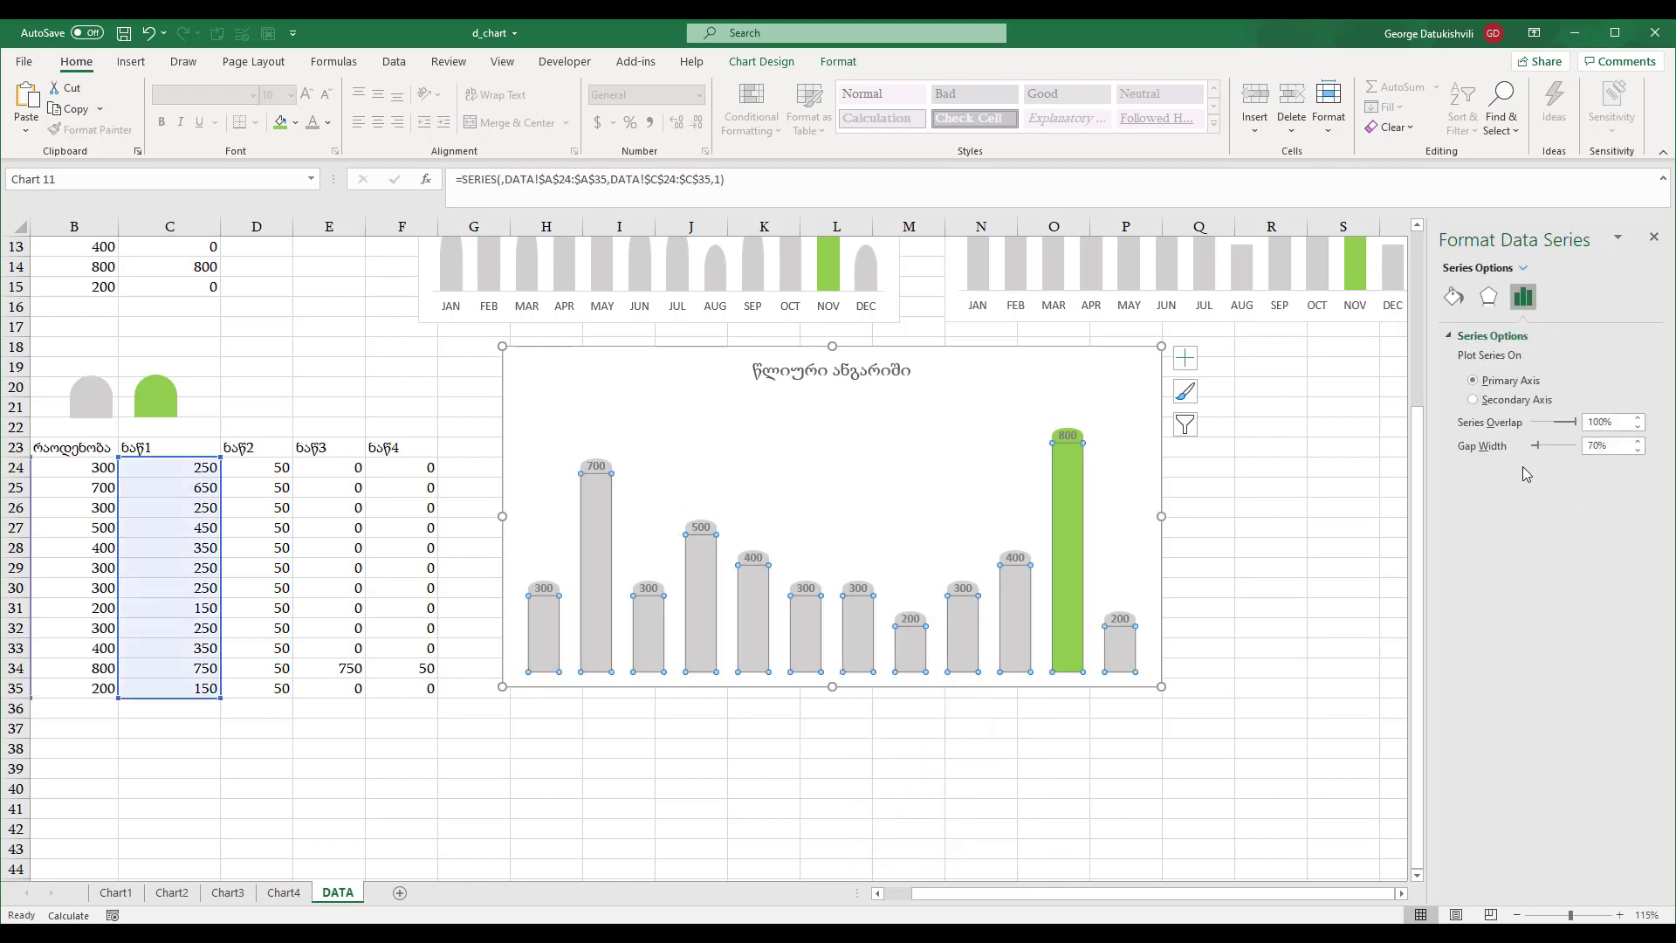
pyautogui.click(1119, 672)
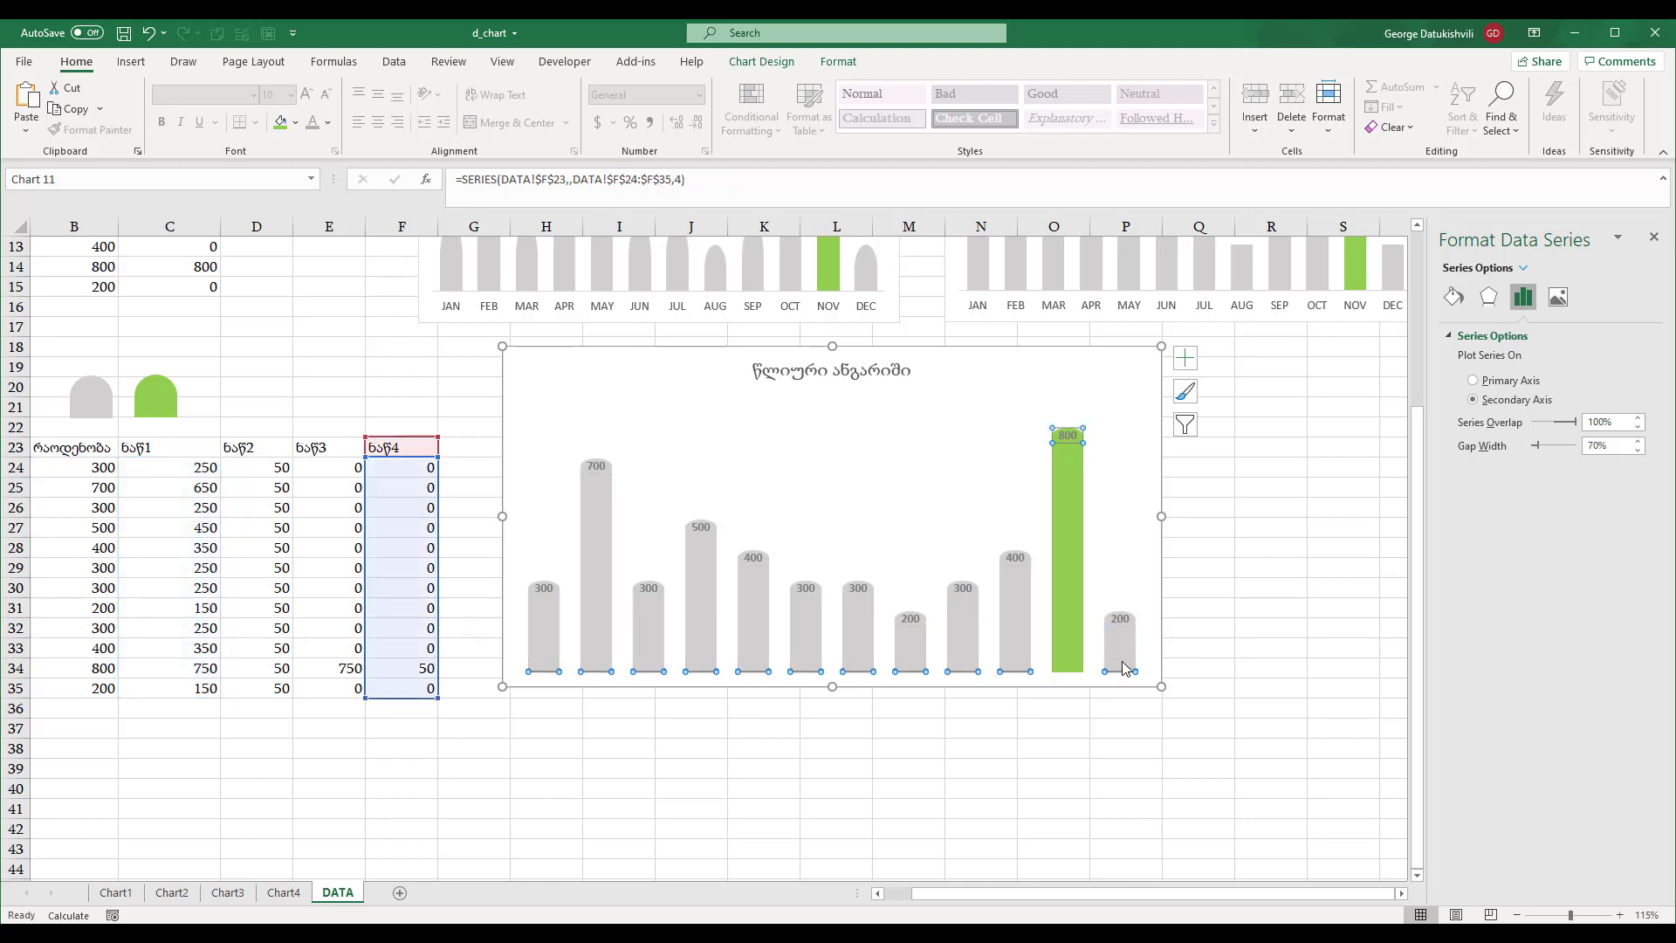
pyautogui.rightClick(1125, 665)
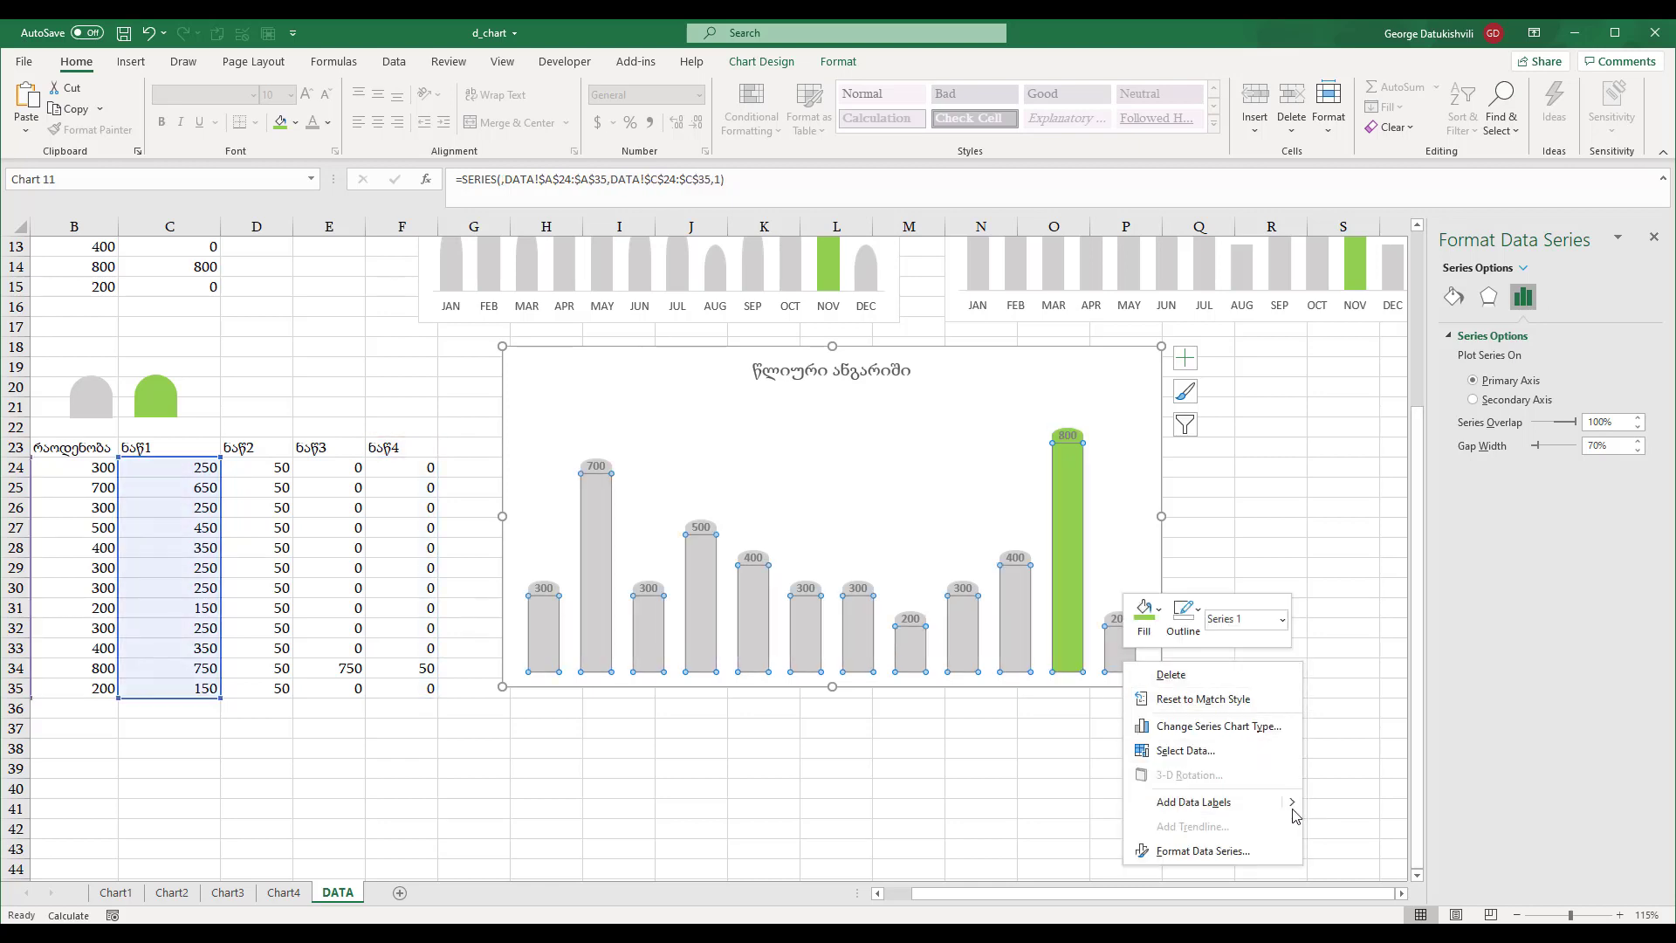
pyautogui.moveTo(1294, 805)
pyautogui.click(1364, 797)
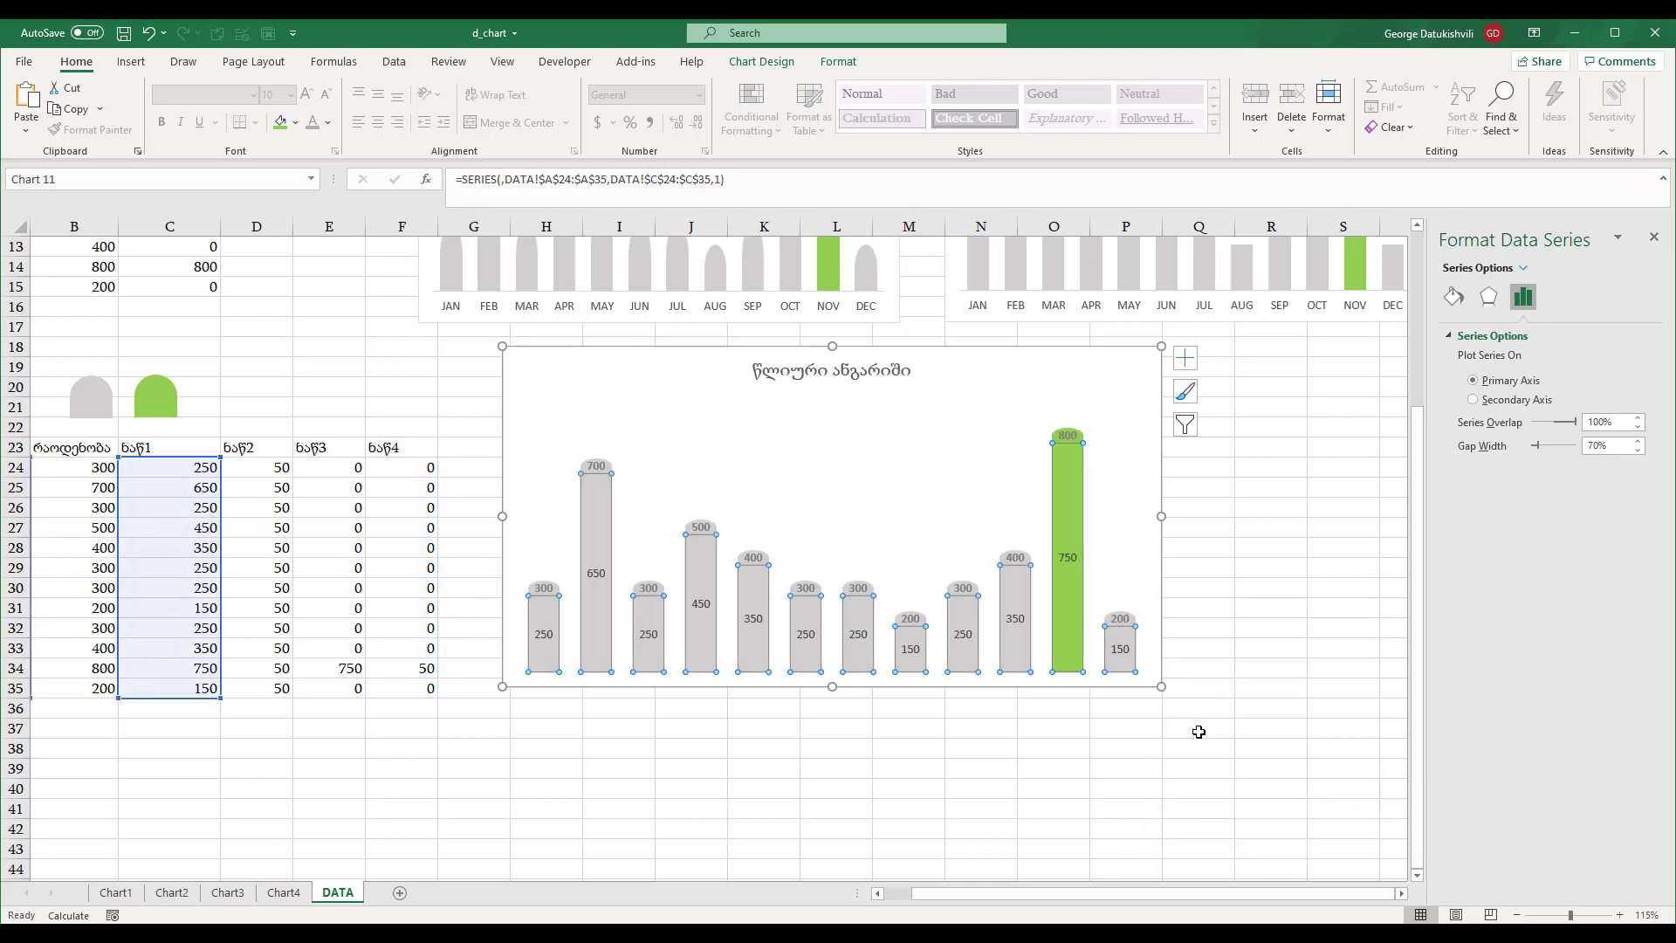
# - Set the label position of the Series 1 data labels to Inside Base
pyautogui.click(1116, 648)
pyautogui.rightClick(1121, 652)
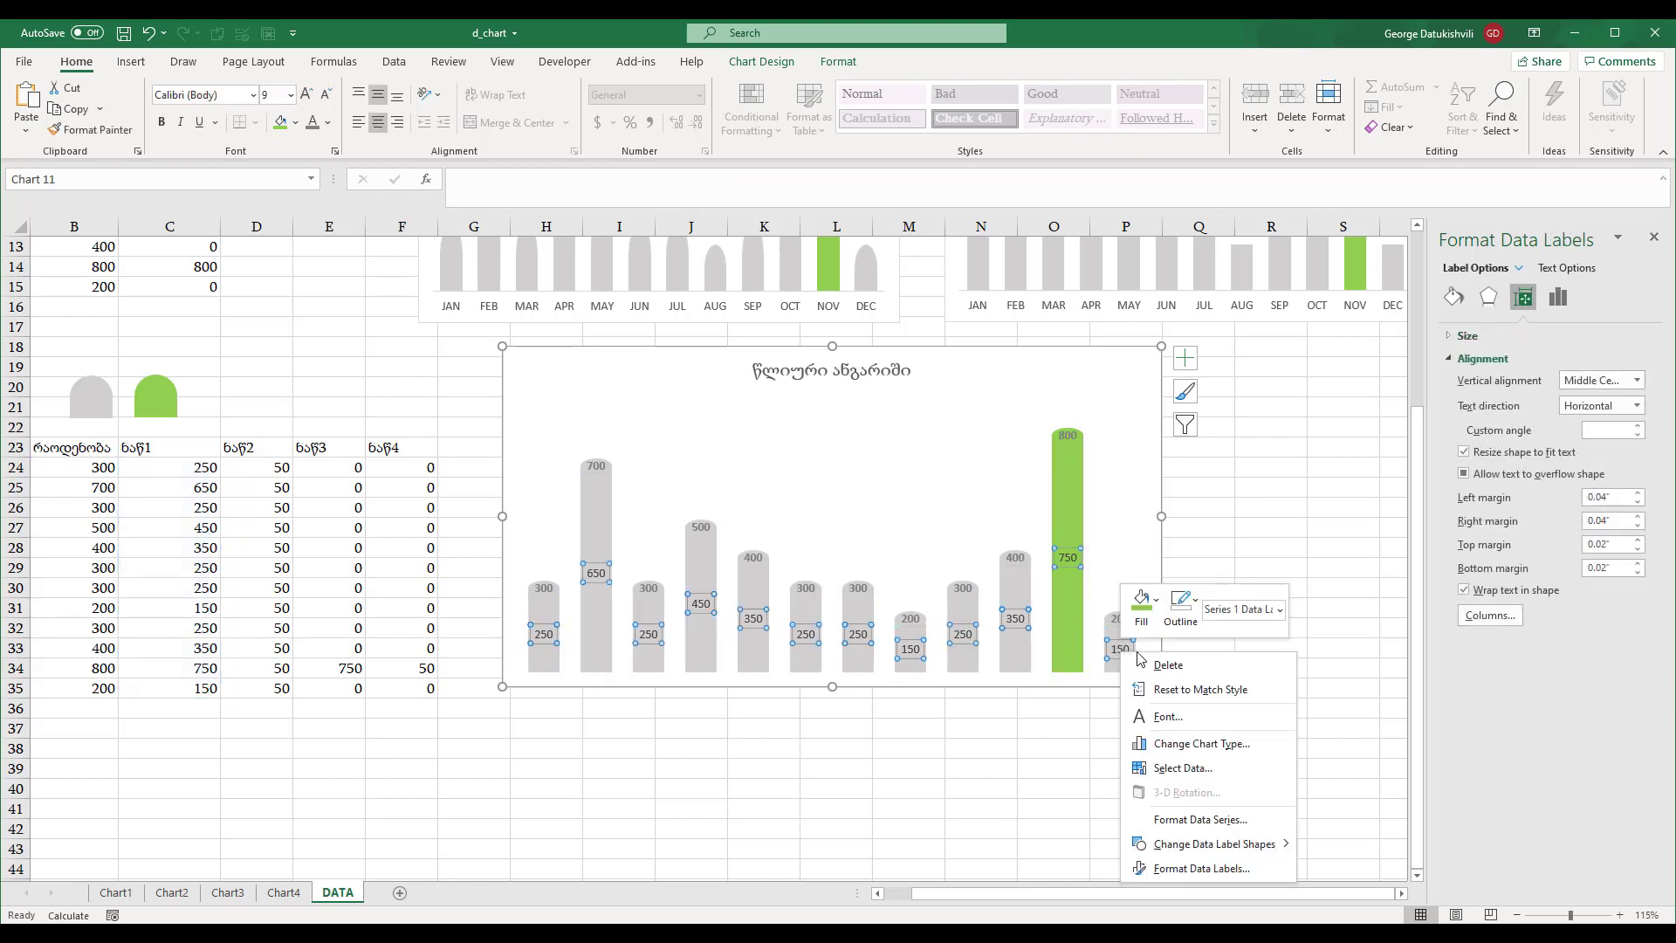
pyautogui.click(1203, 869)
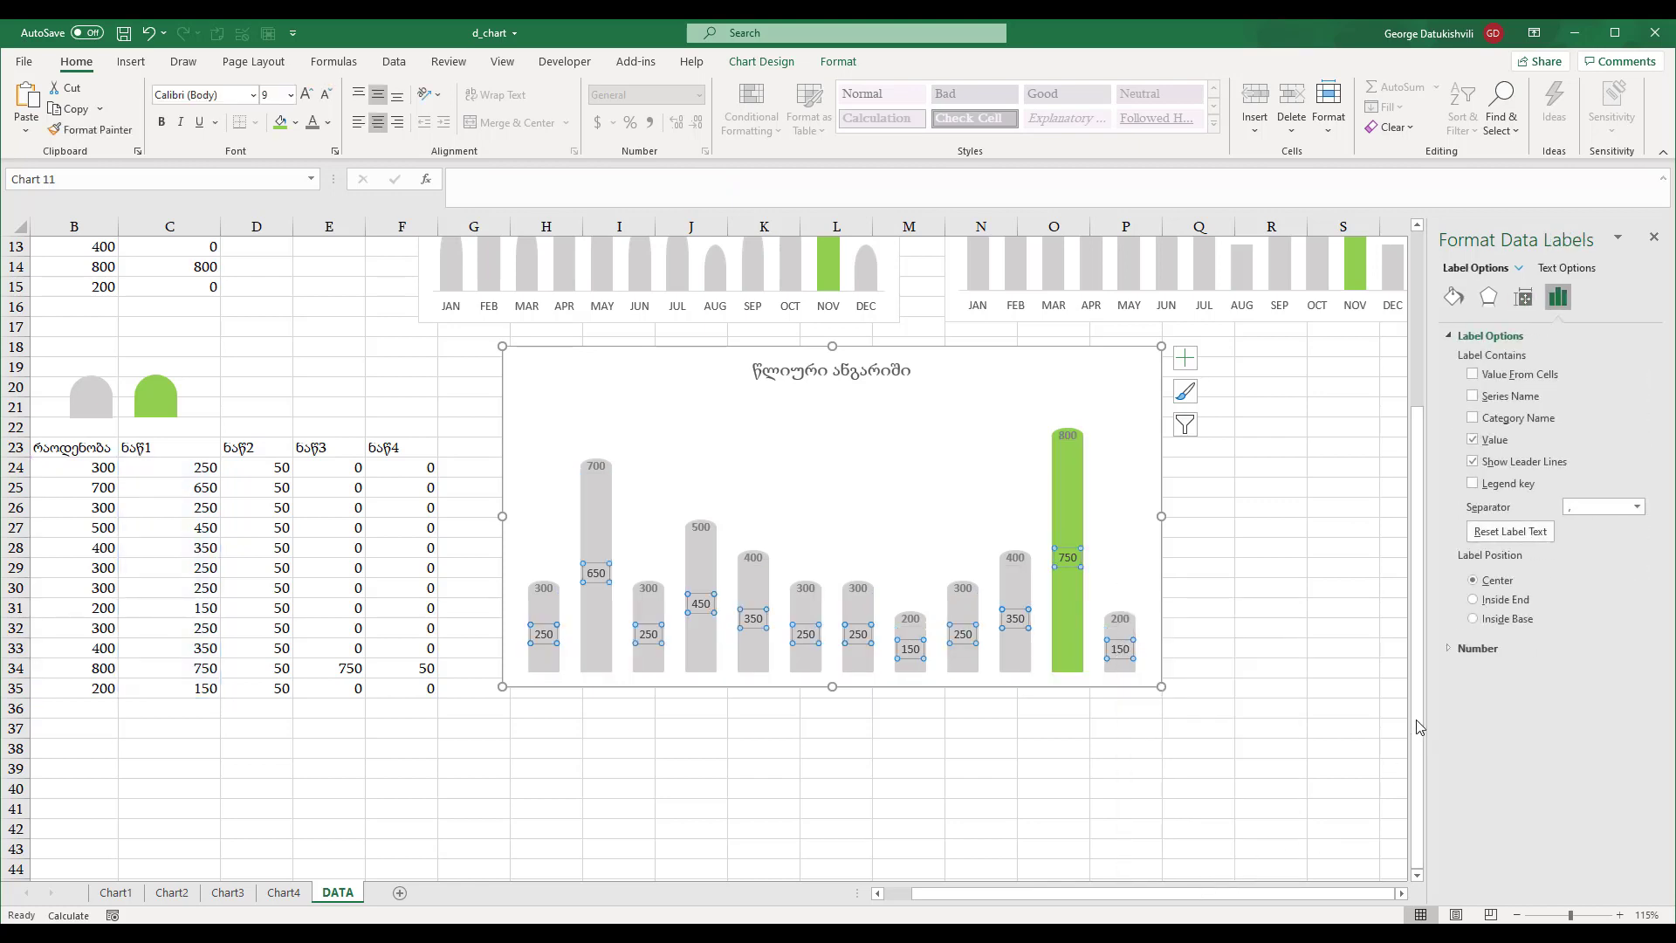
pyautogui.click(1481, 620)
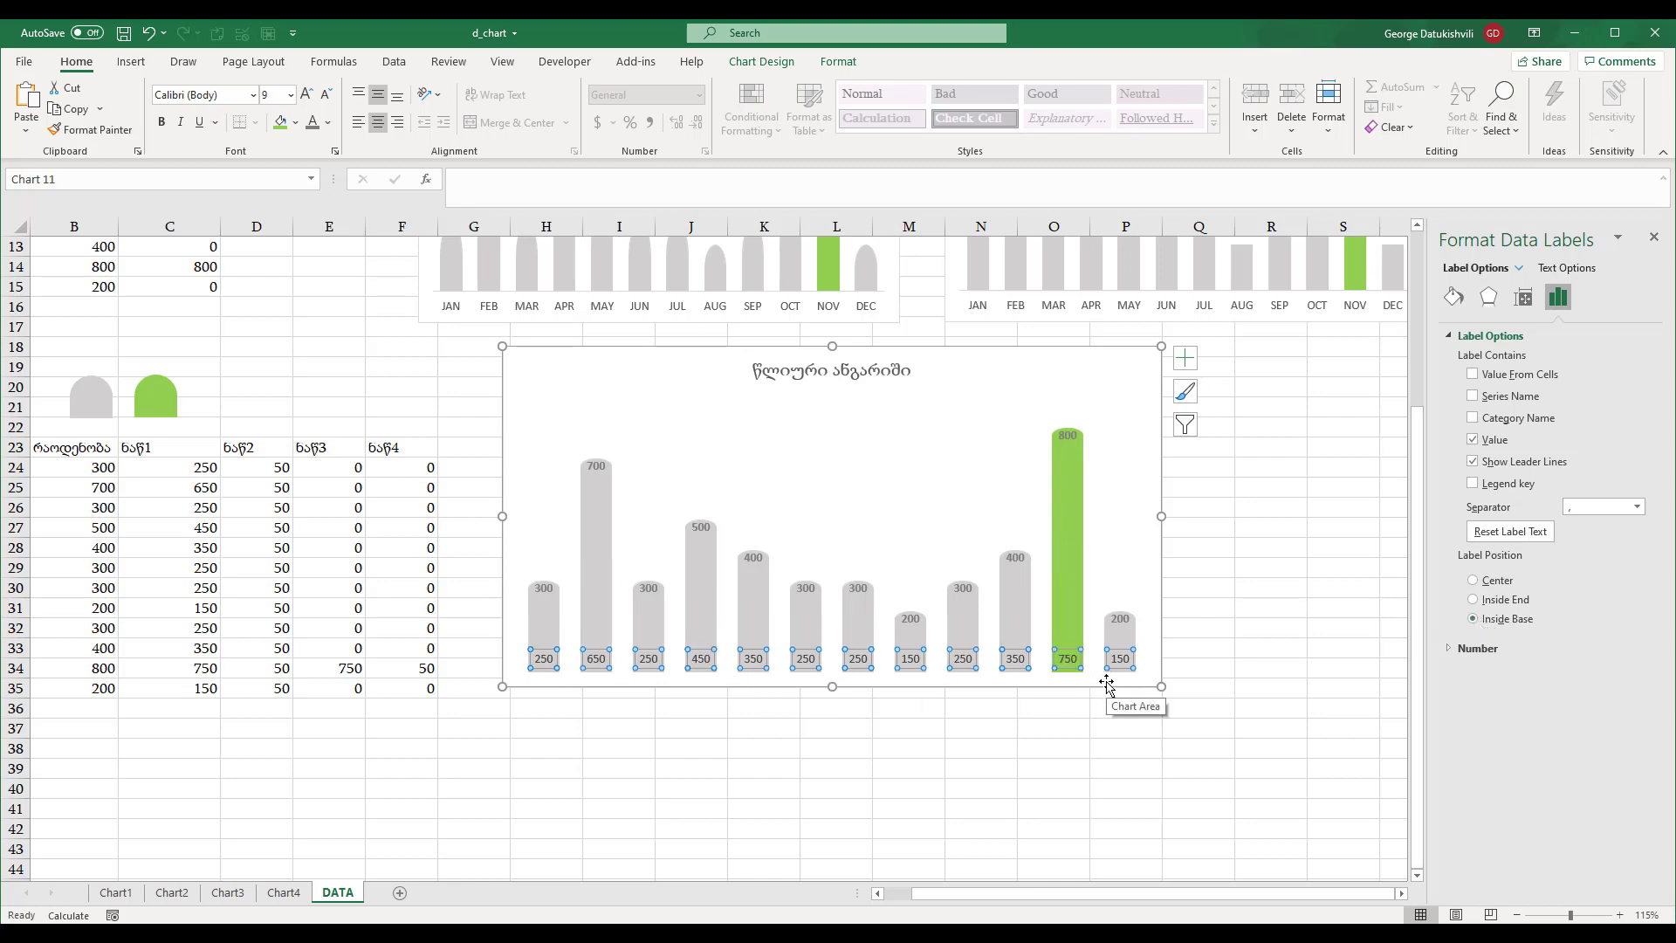
# - Set the Series 1 data labels to show the month names from cells A24:A35 and stop showing the series' own value
pyautogui.click(1473, 377)
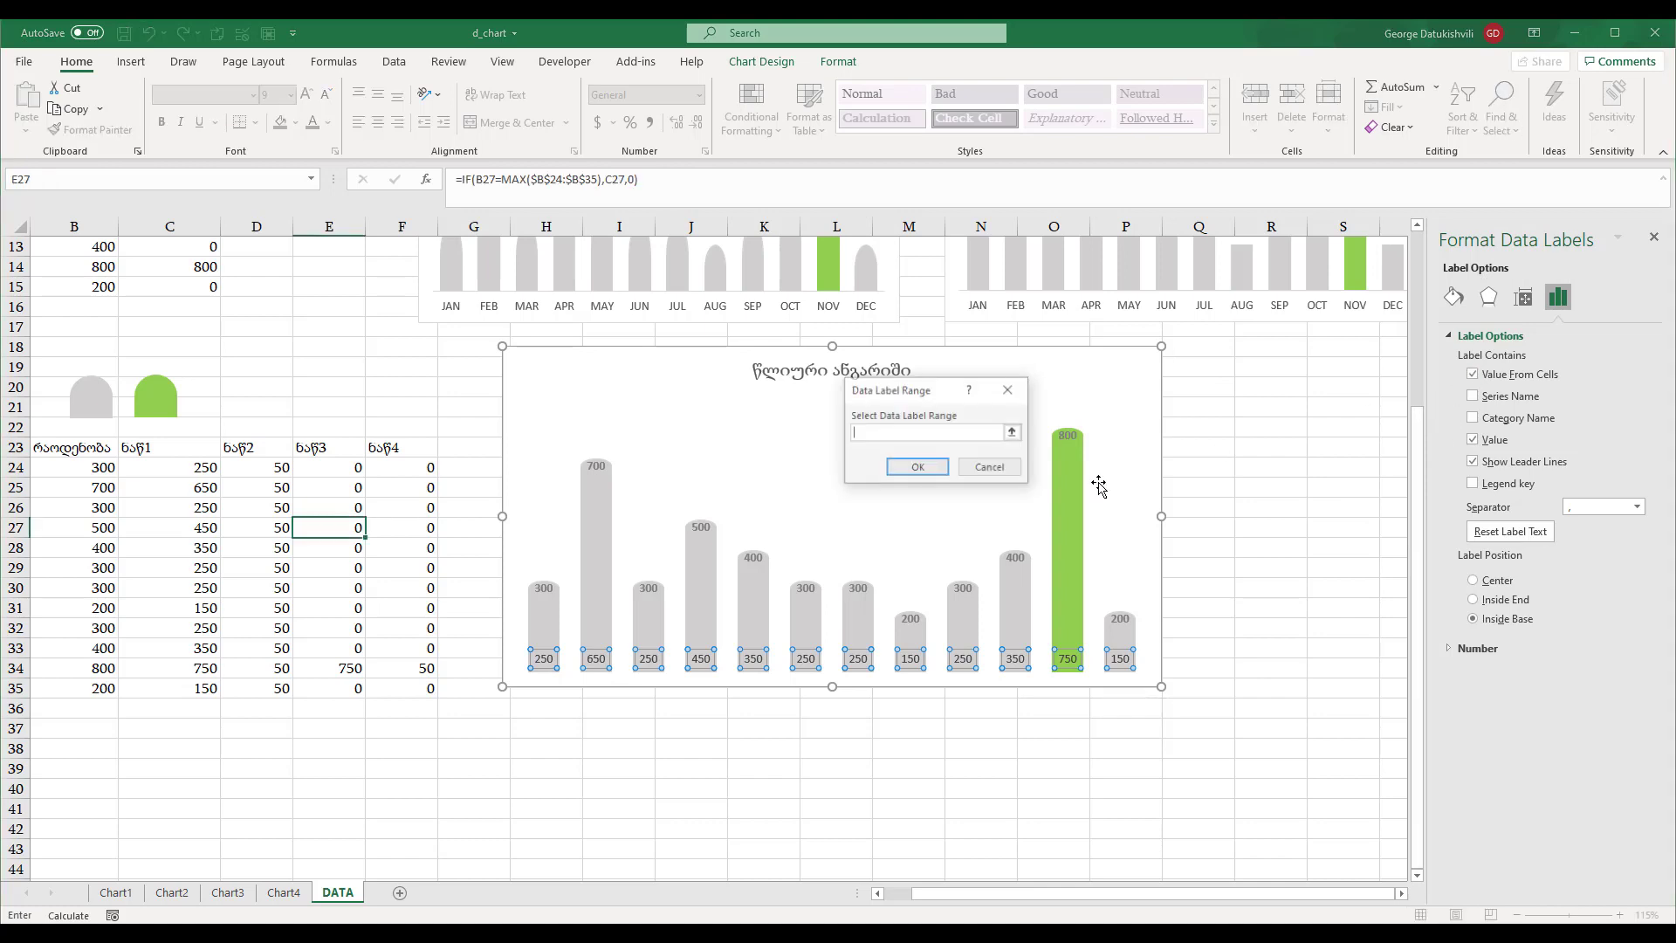
pyautogui.moveTo(931, 896); pyautogui.dragTo(905, 897)
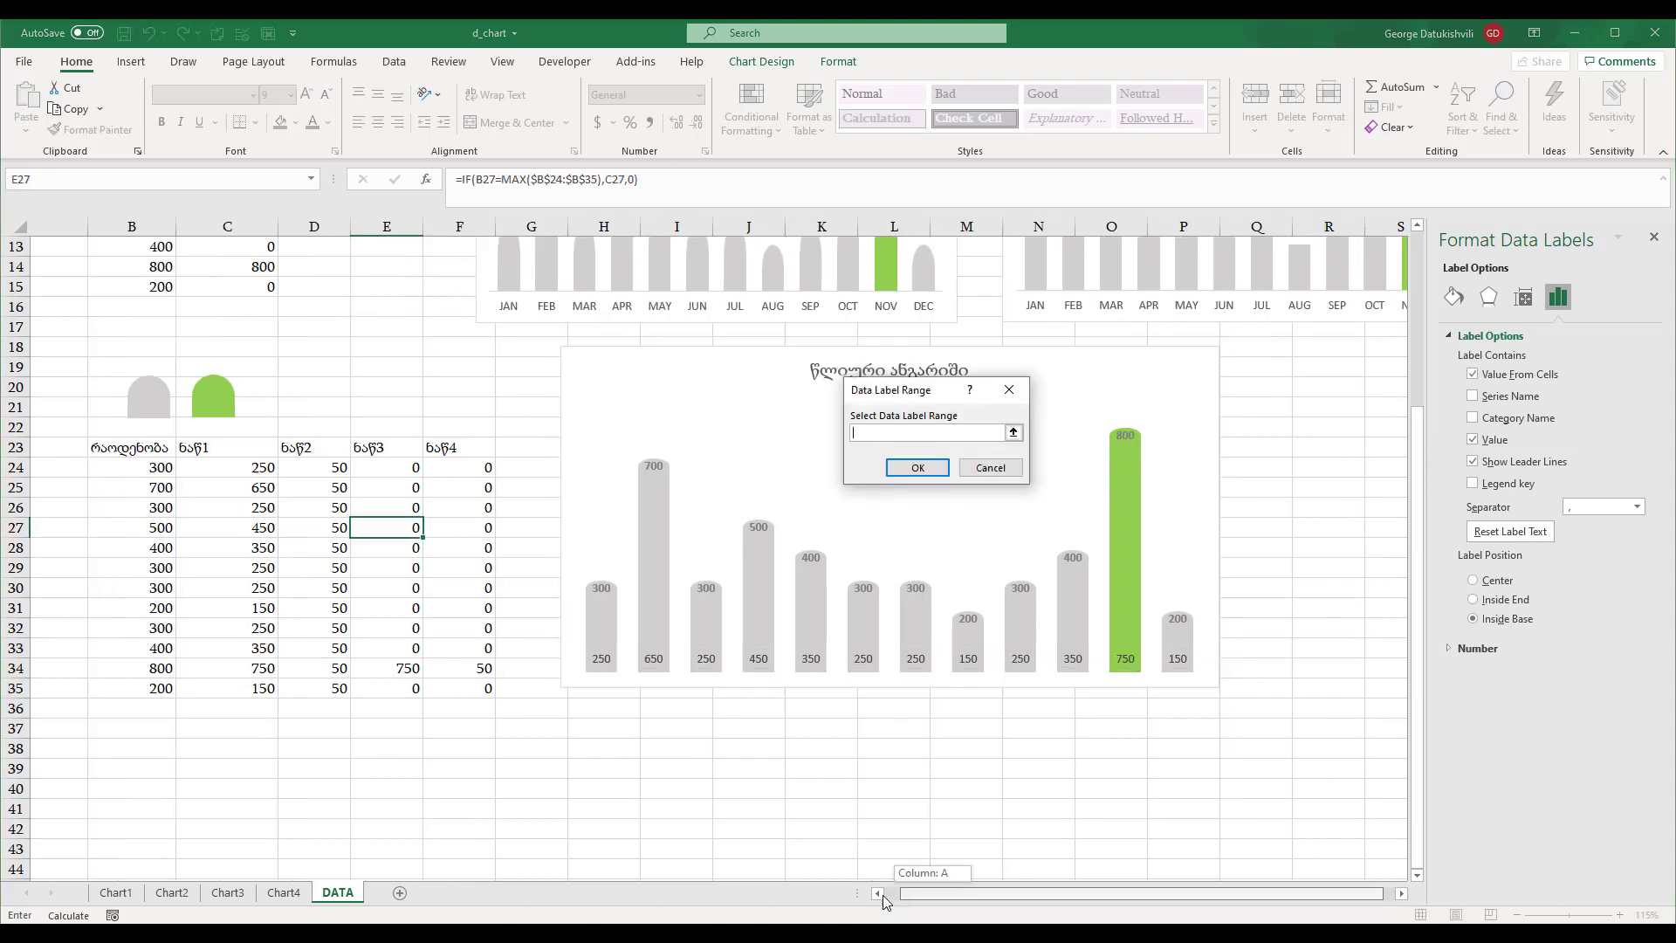
pyautogui.moveTo(90, 465); pyautogui.dragTo(88, 689)
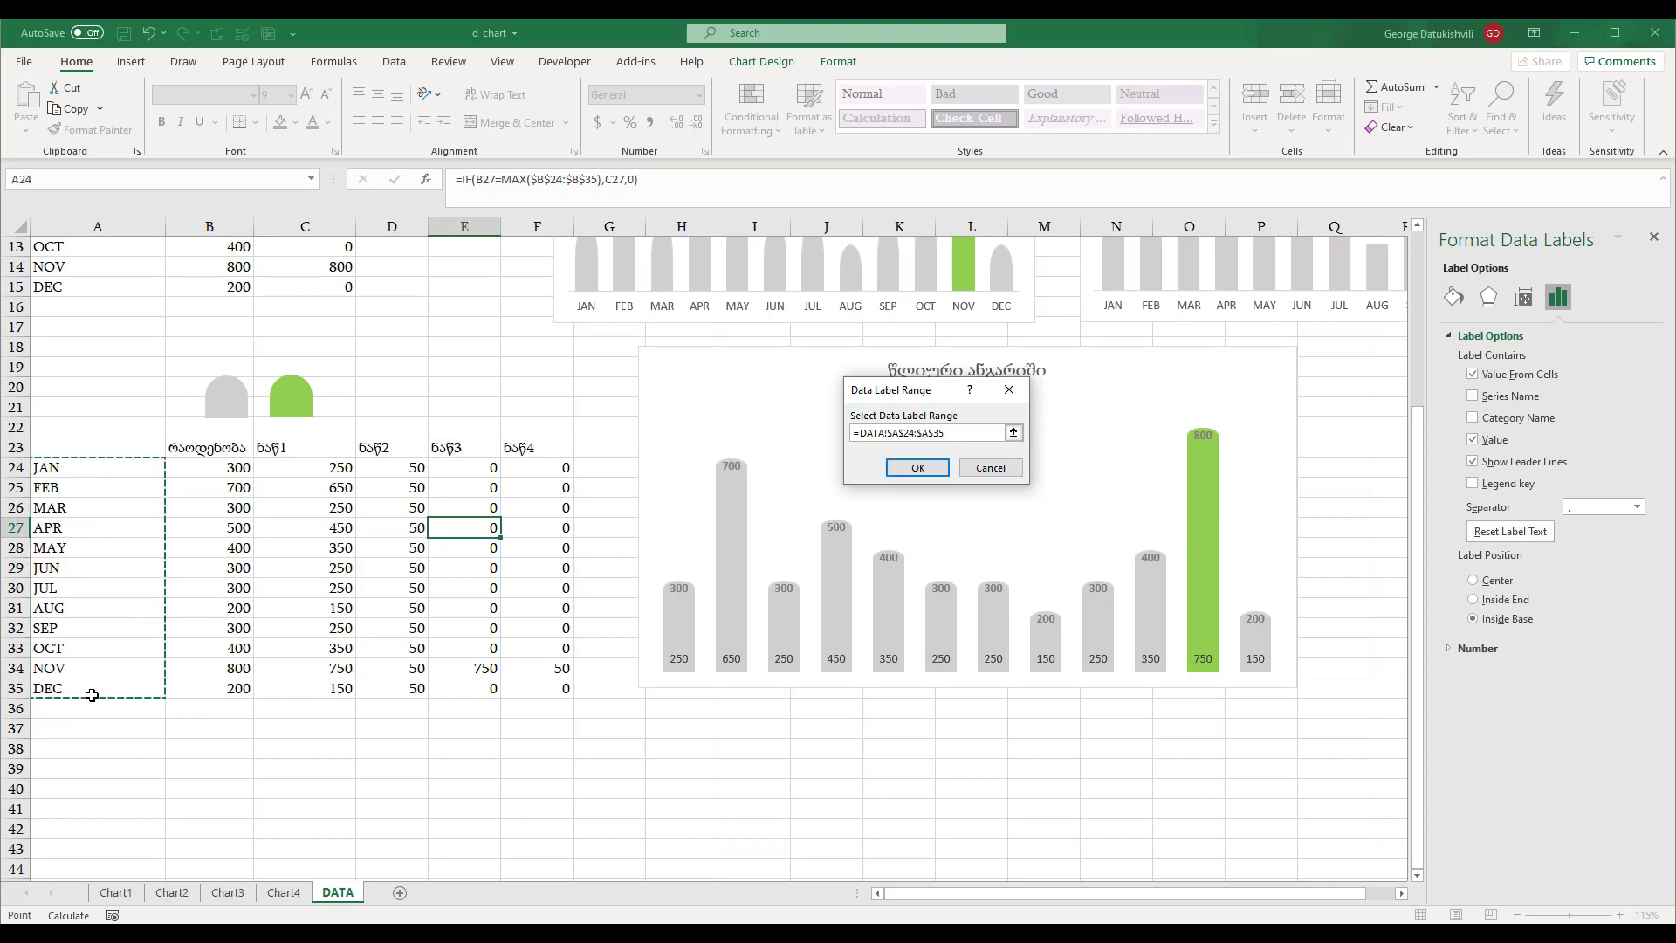
pyautogui.click(917, 467)
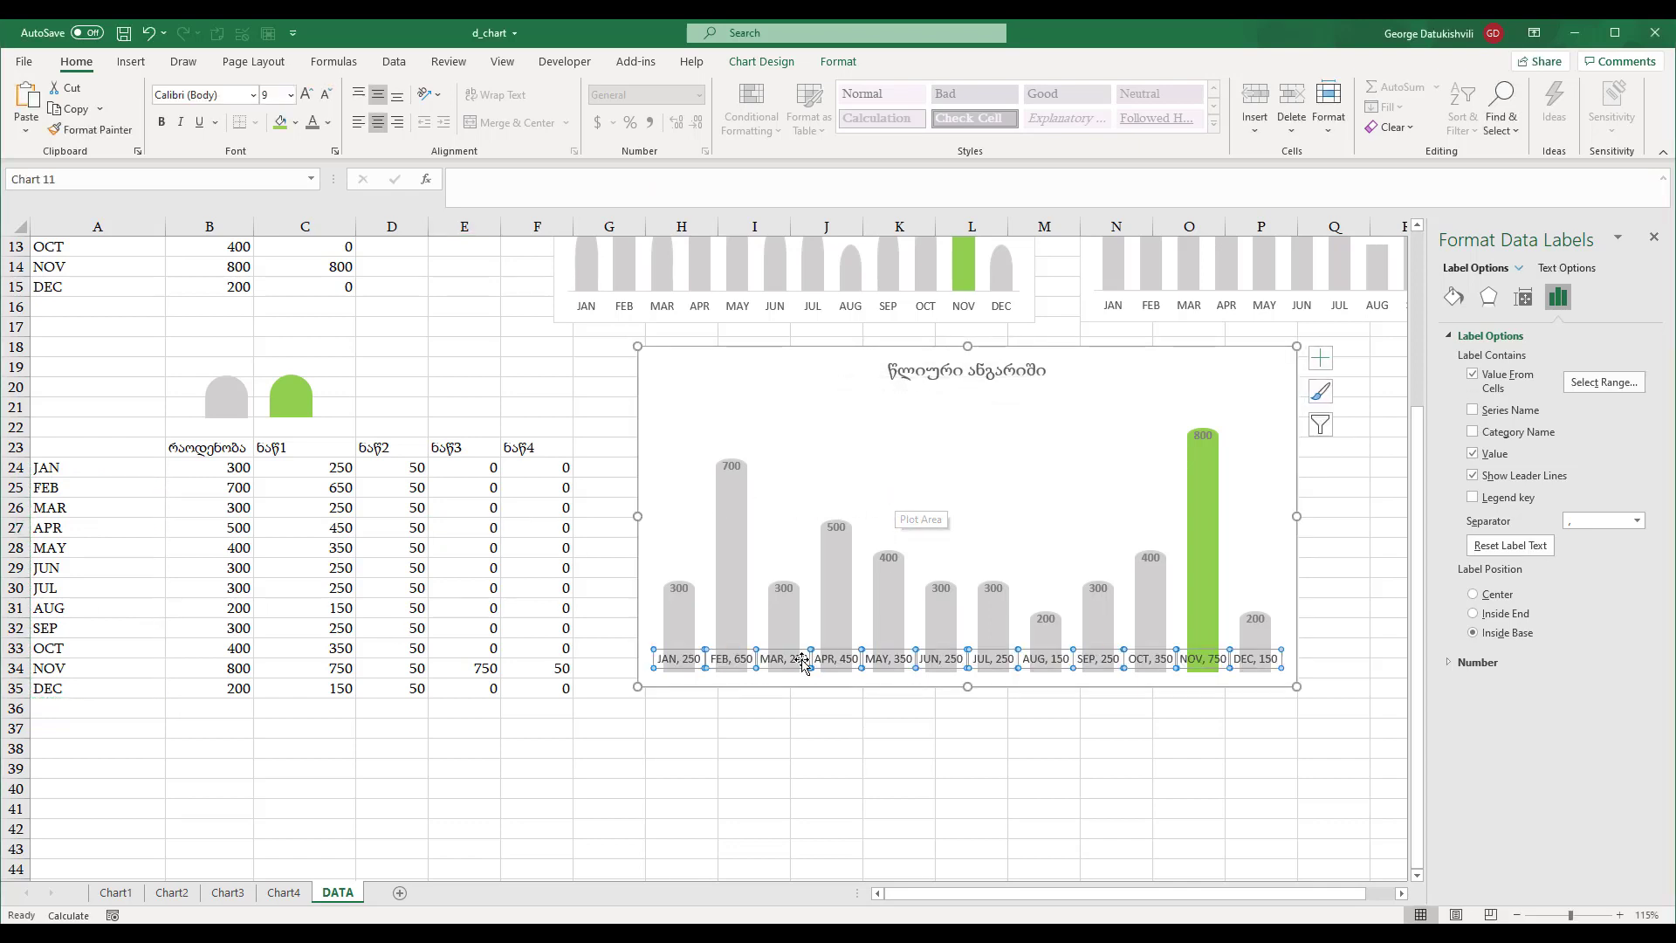
pyautogui.click(1473, 455)
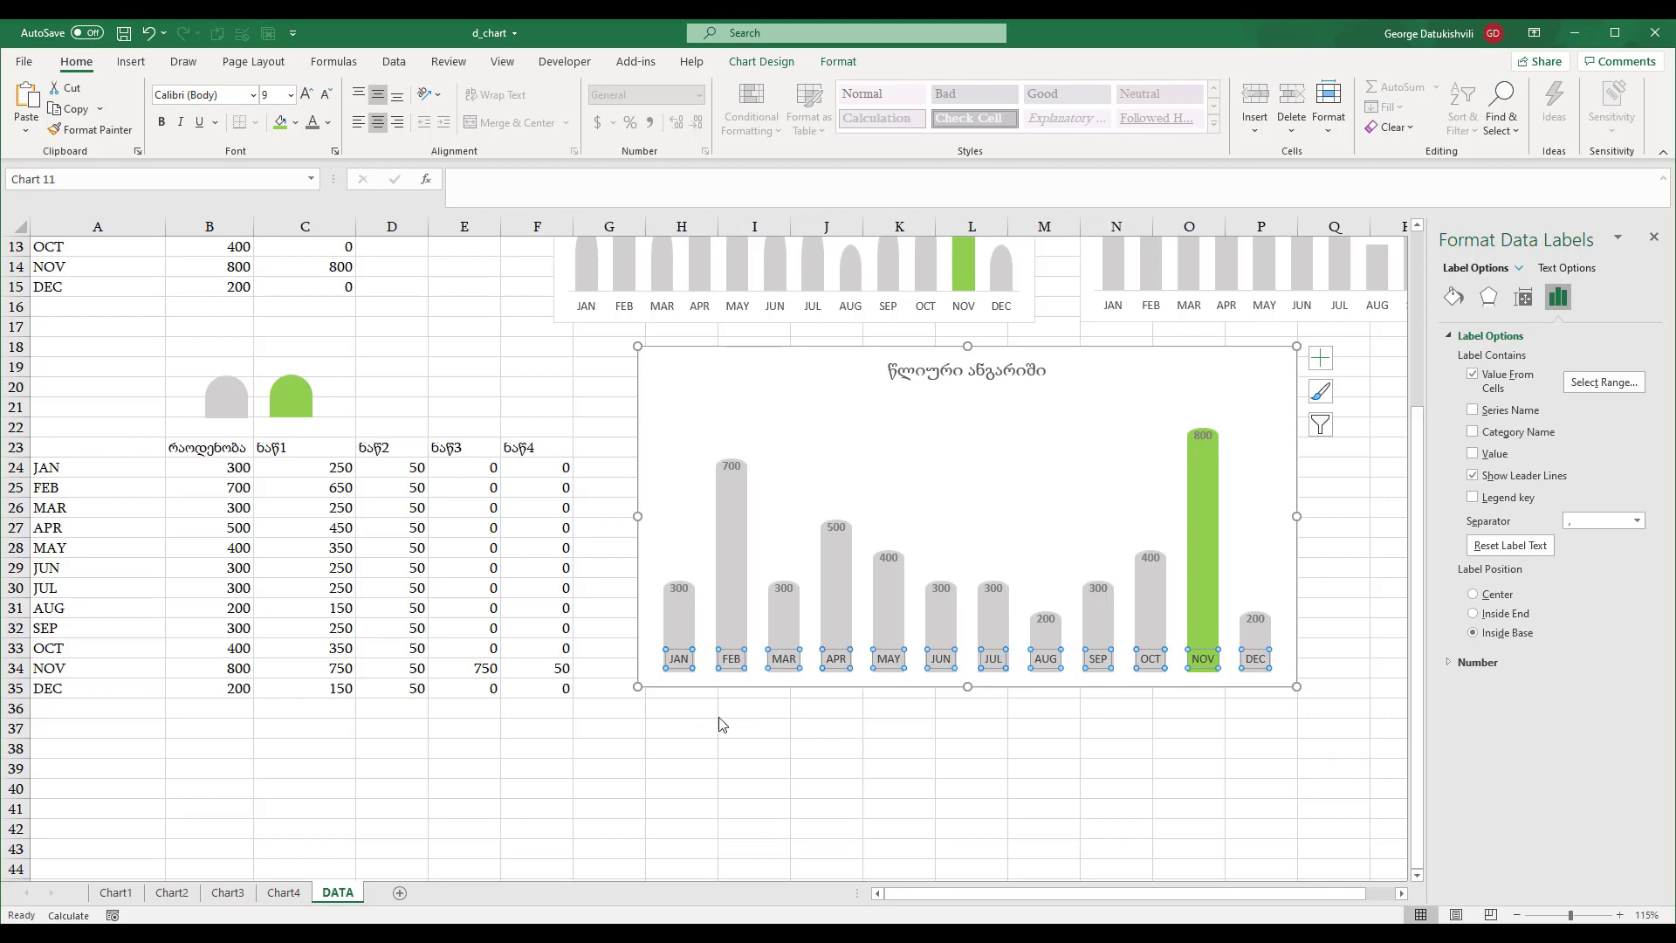
pyautogui.click(720, 719)
# - Compare the charts on the Chart1, Chart2, Chart3 and Chart4 sheets with the stacked chart on the DATA sheet
pyautogui.scroll(4, 934, 748)
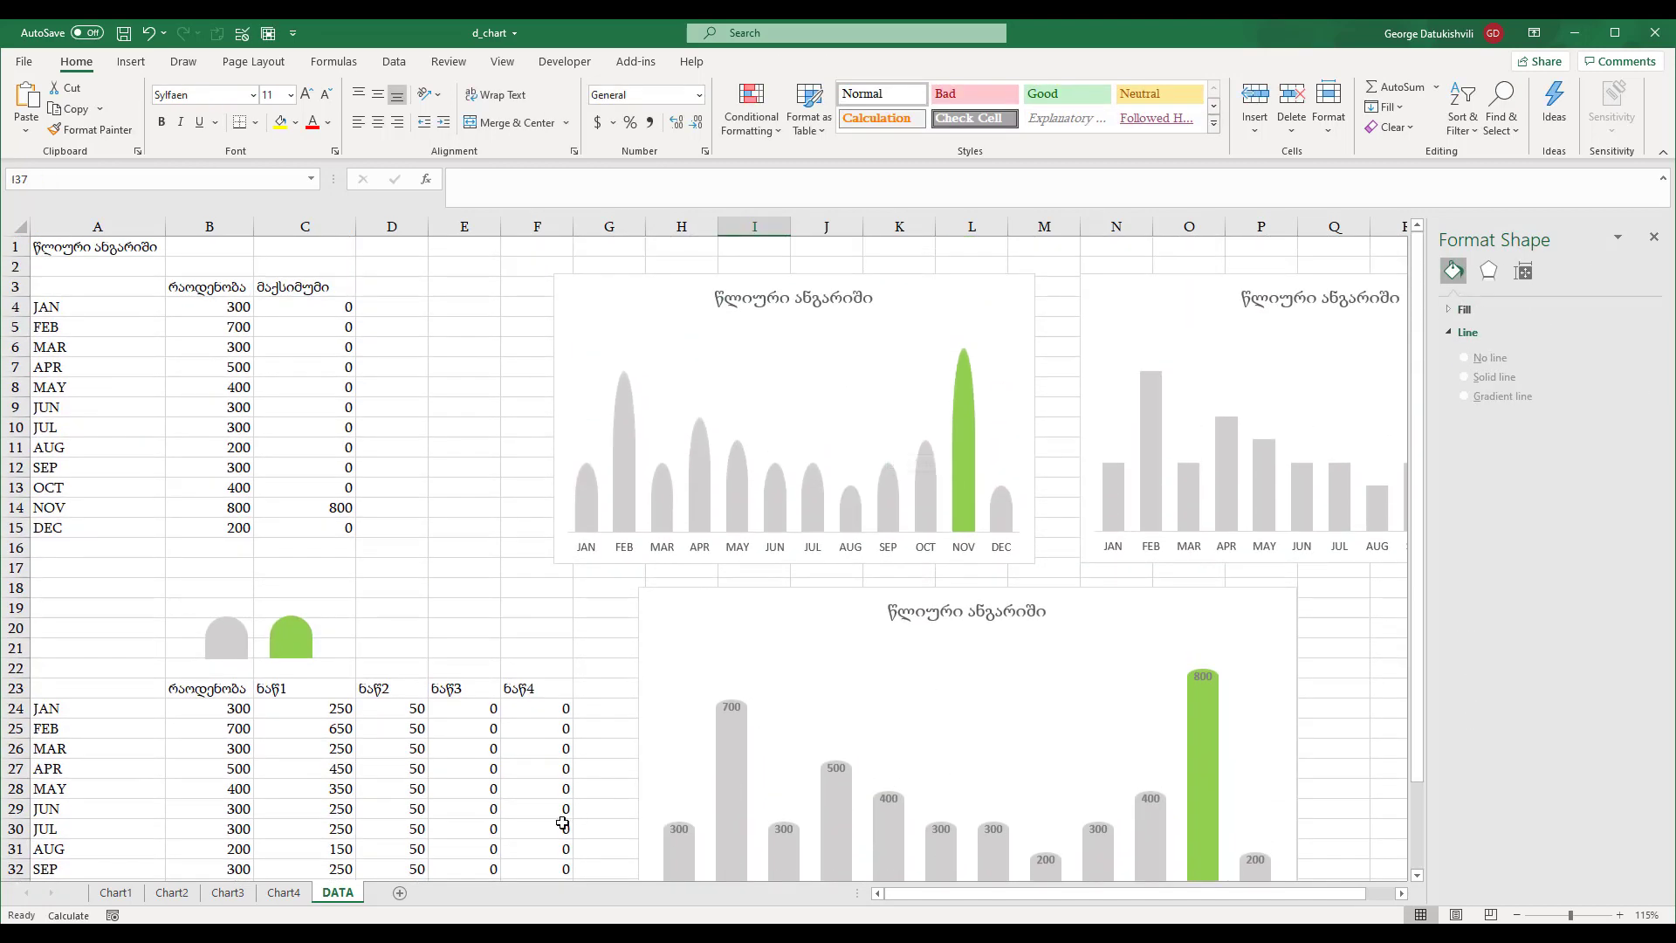
pyautogui.click(125, 898)
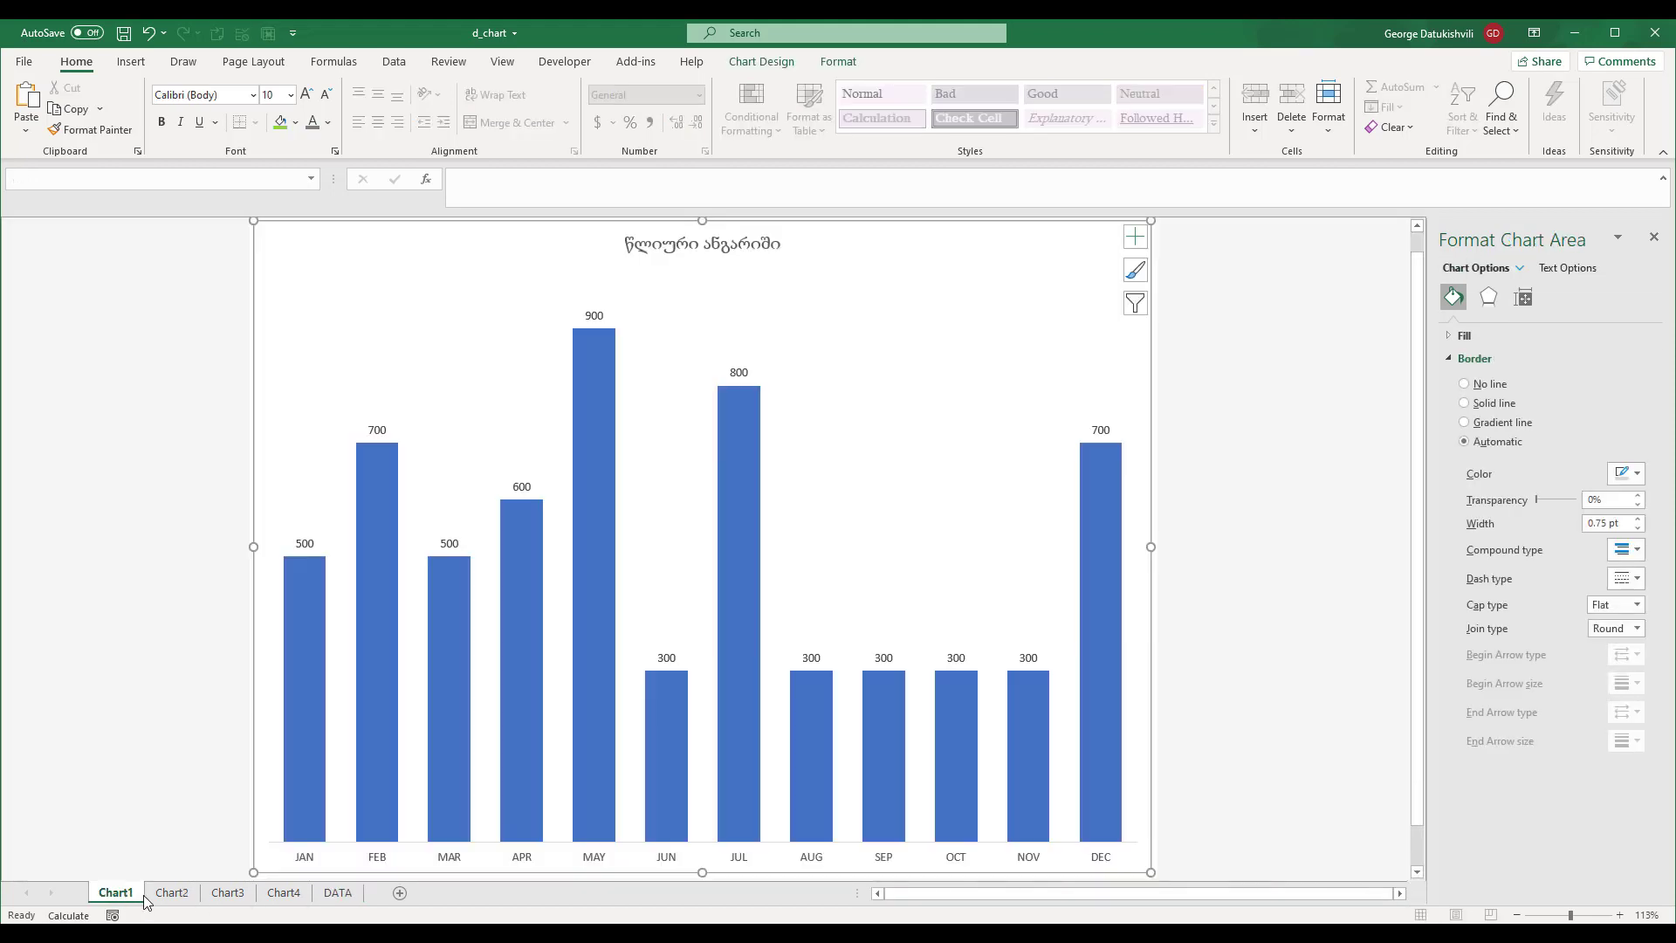
pyautogui.click(184, 899)
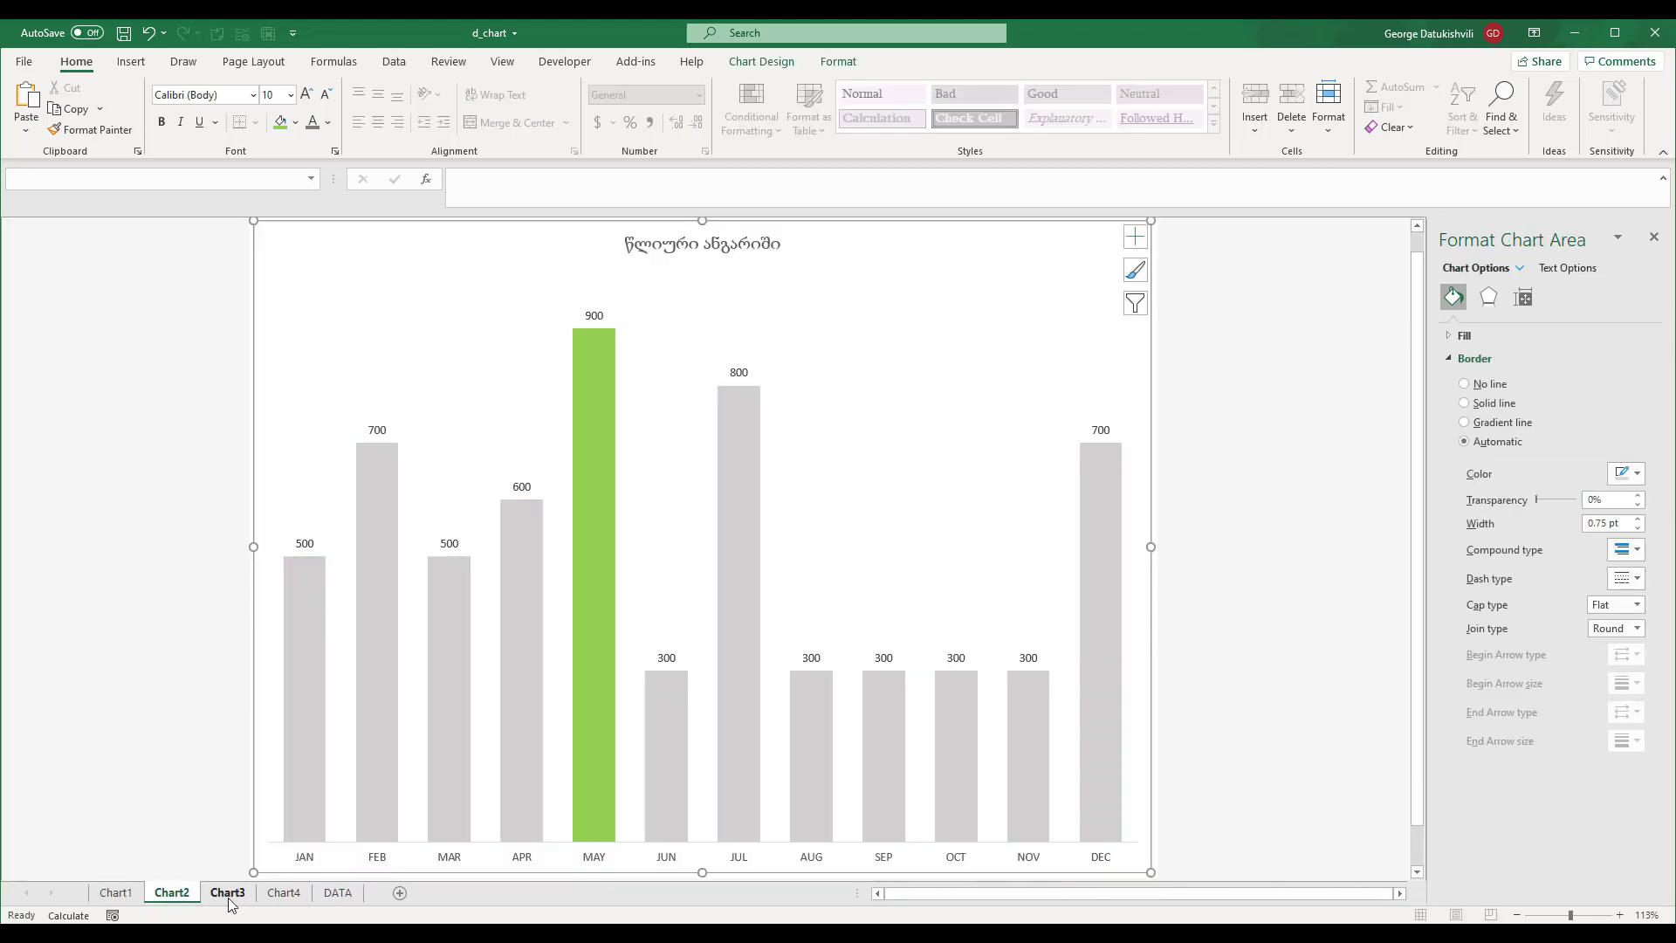
pyautogui.click(232, 898)
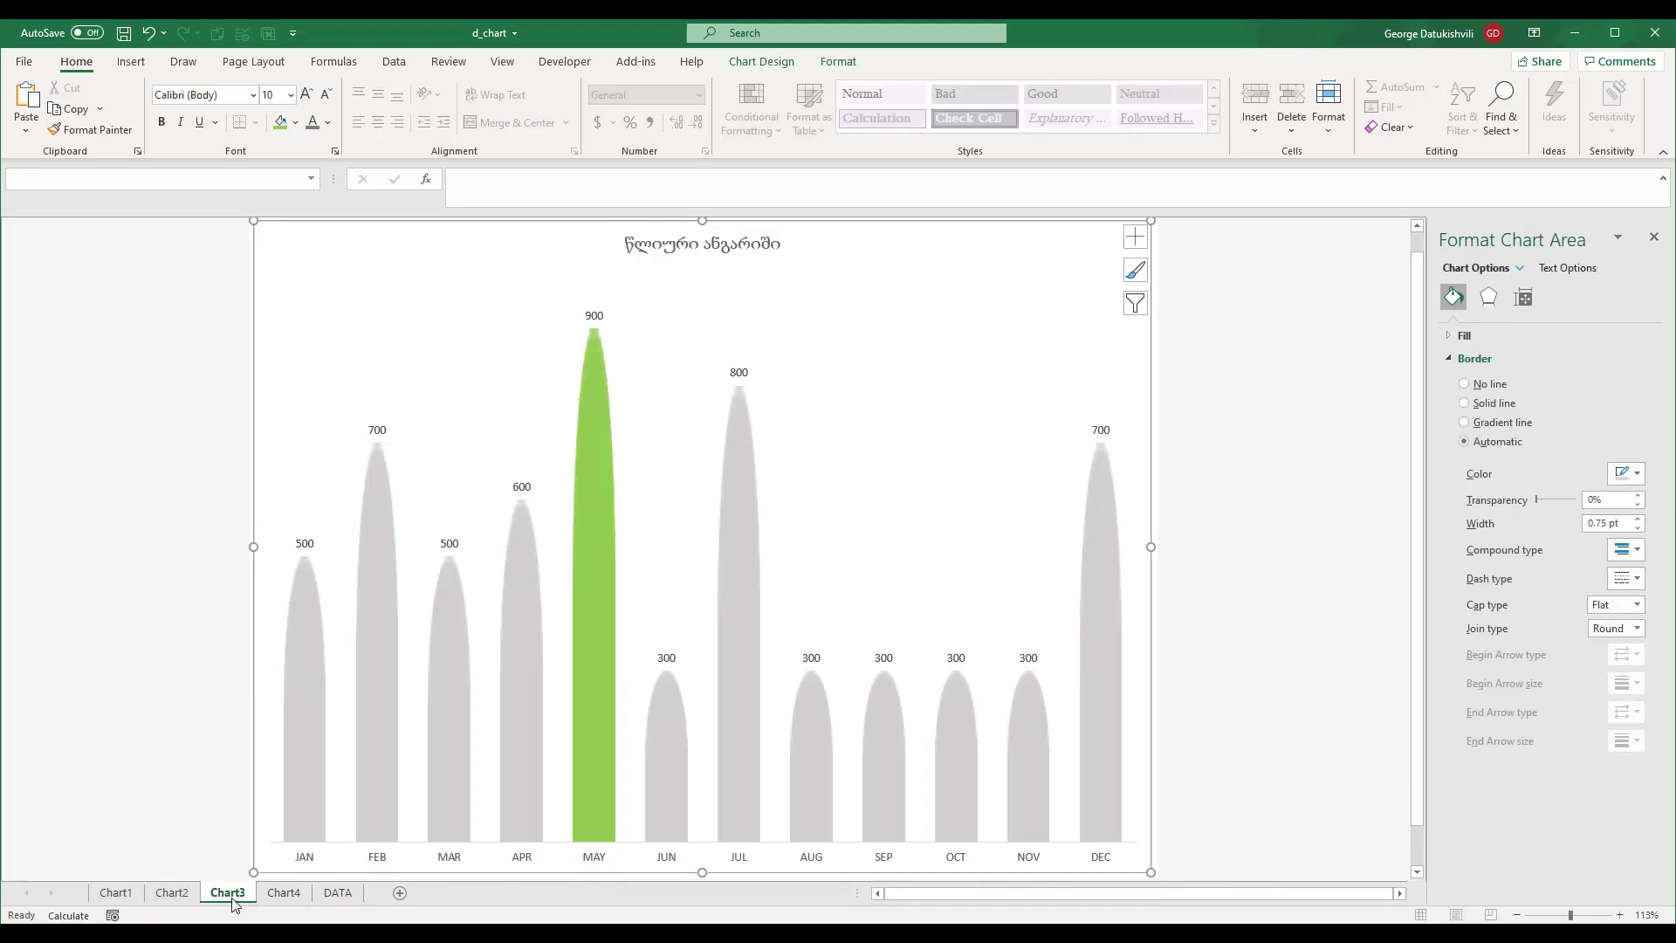
pyautogui.click(281, 899)
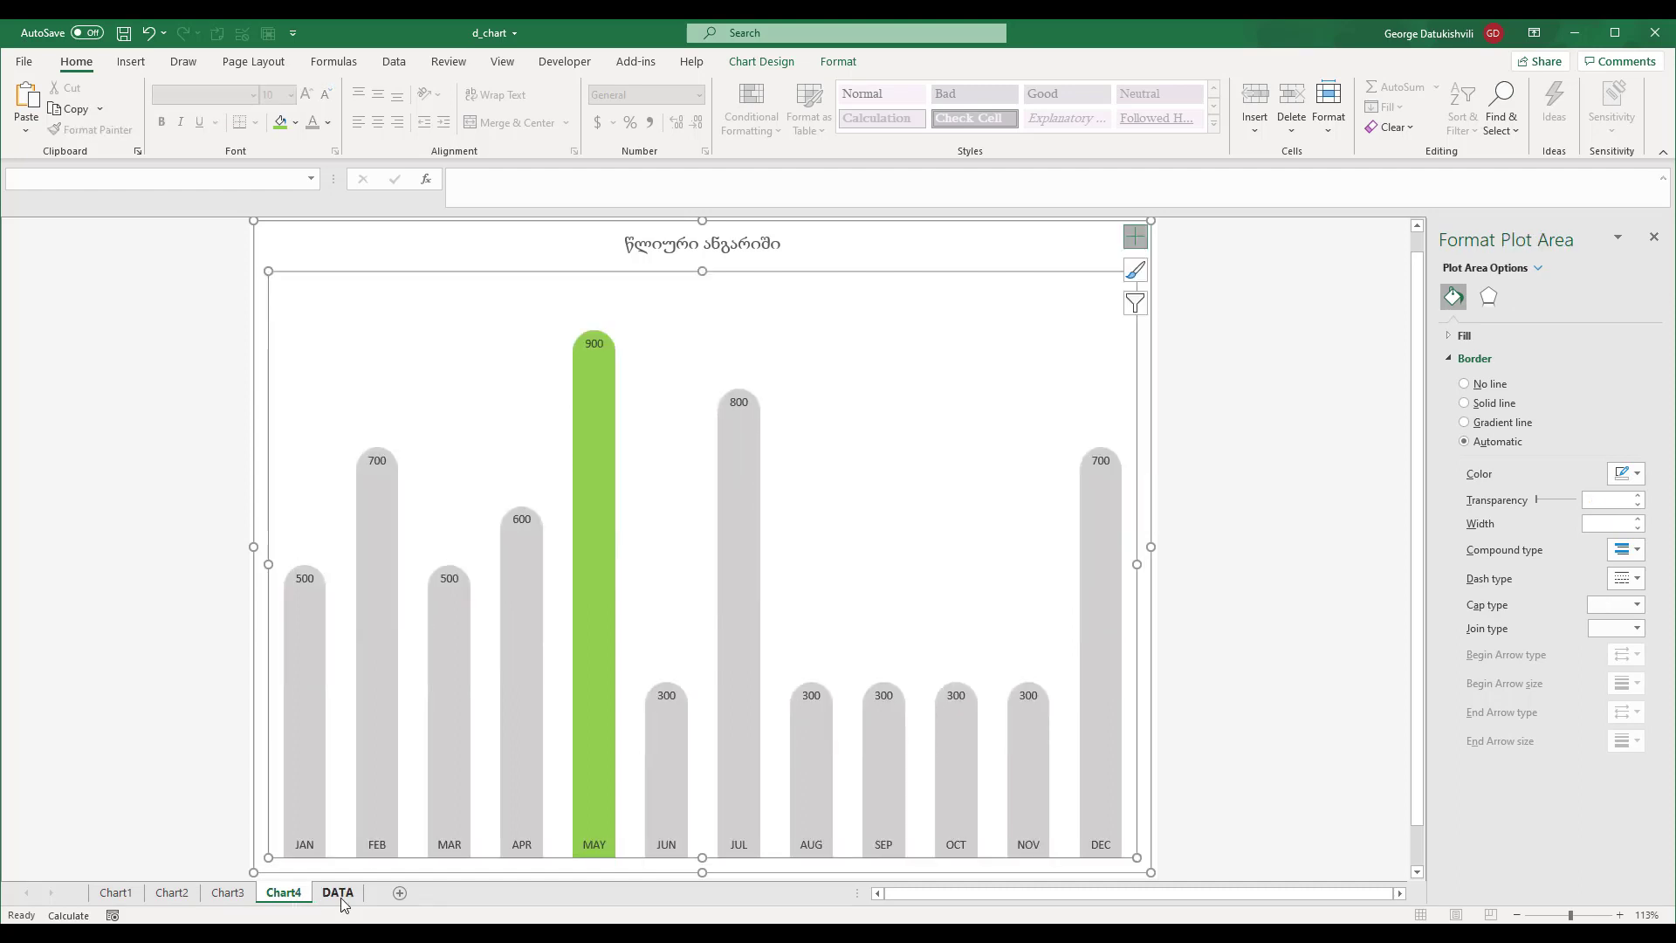
pyautogui.click(339, 894)
pyautogui.scroll(-2, 1109, 783)
pyautogui.scroll(-3, 1109, 783)
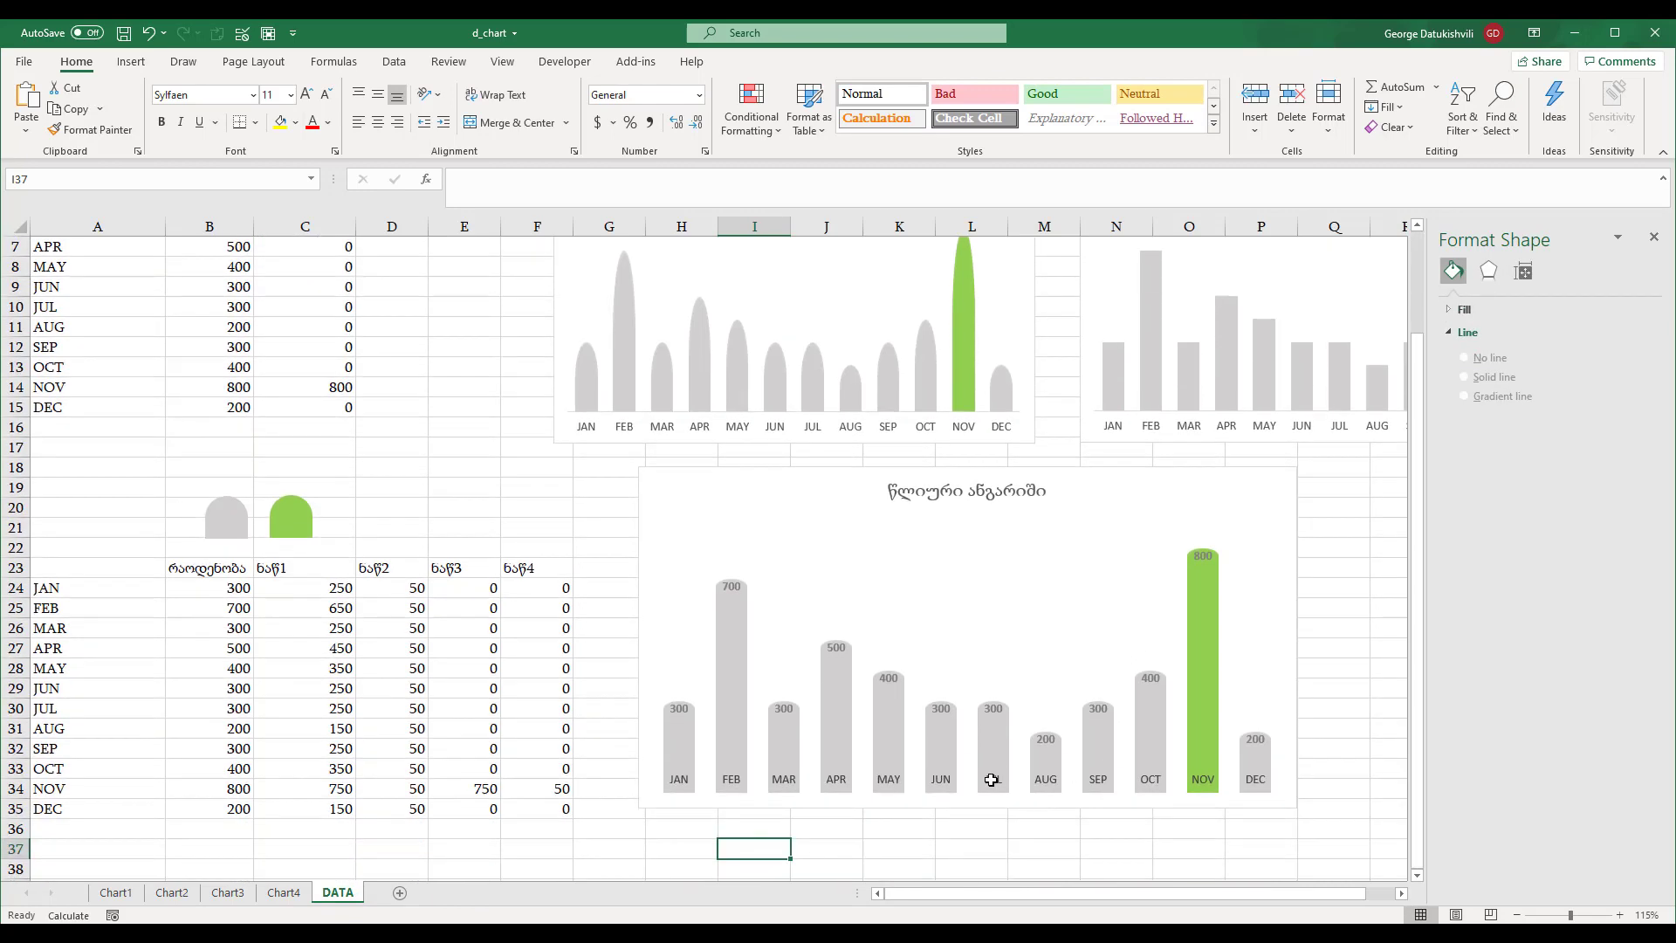
# - Try a June quantity of 1000 in cell B29 to test the chart's maximum highlight, and undo the change
pyautogui.click(342, 510)
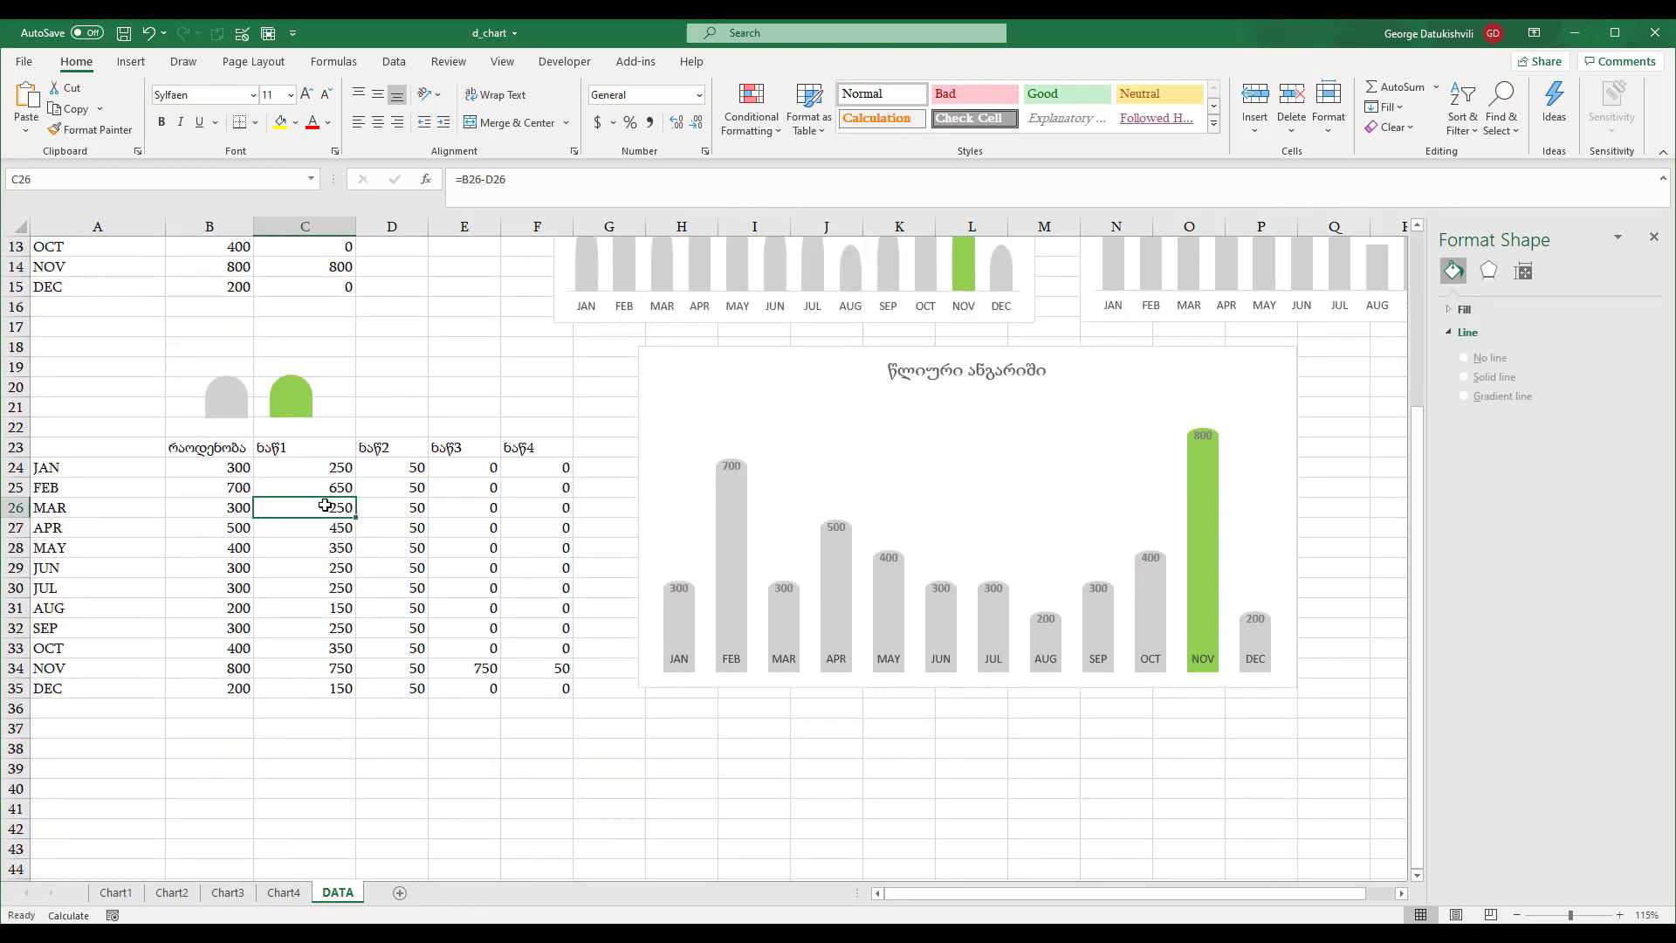
pyautogui.click(228, 514)
pyautogui.click(228, 569)
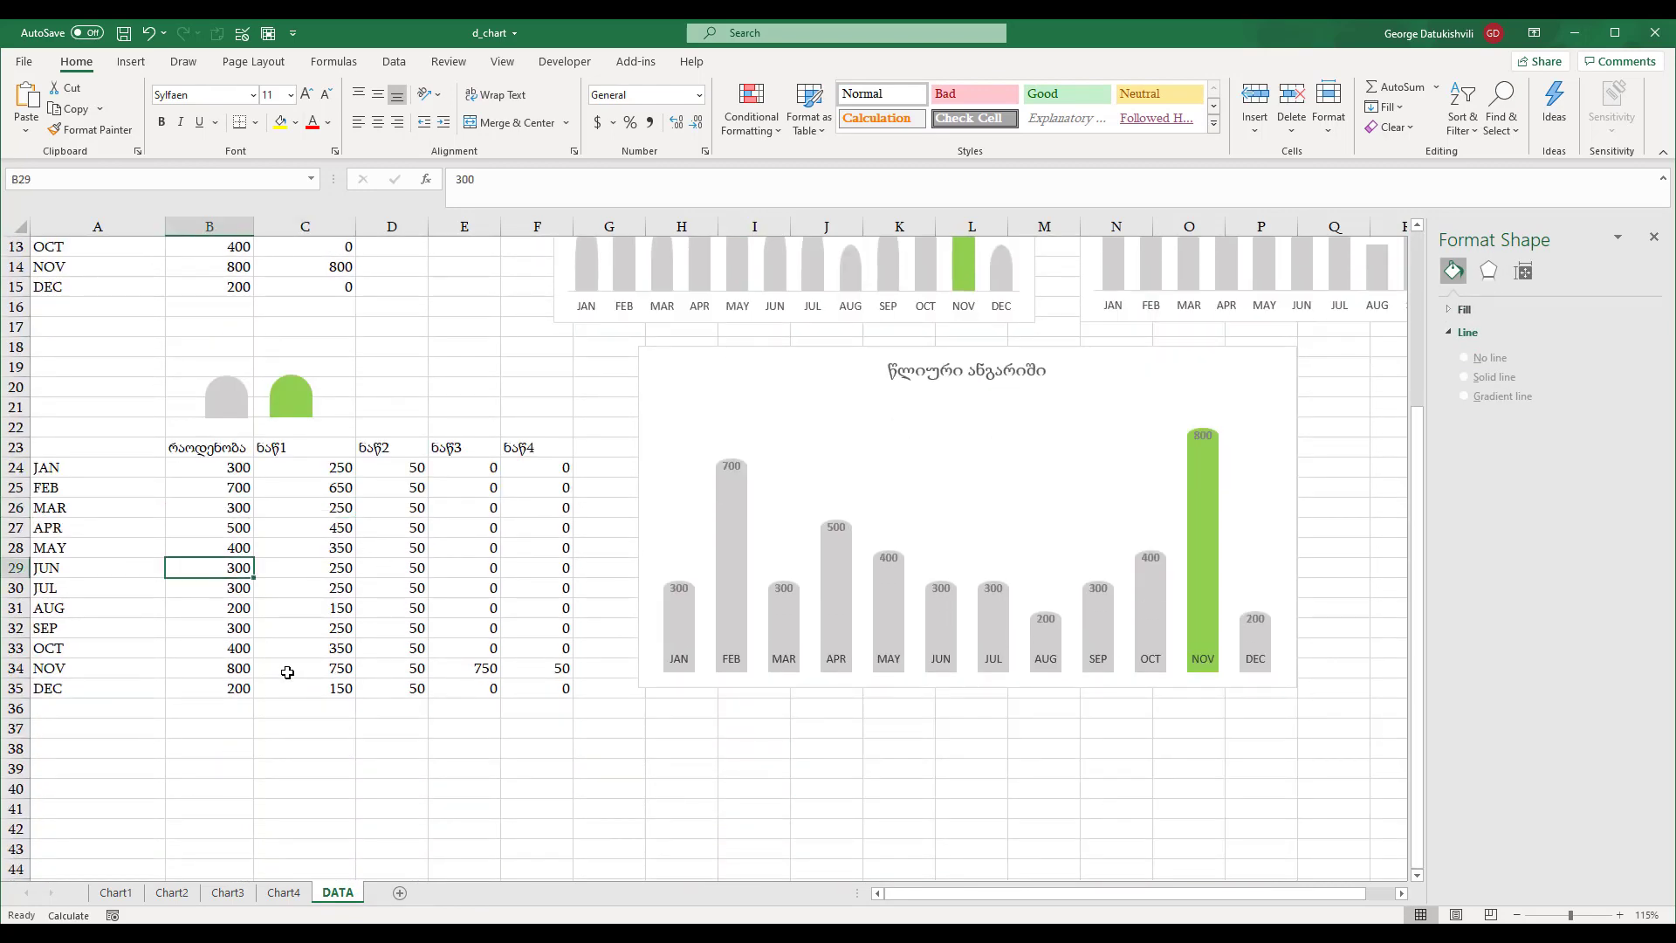
pyautogui.write('10')
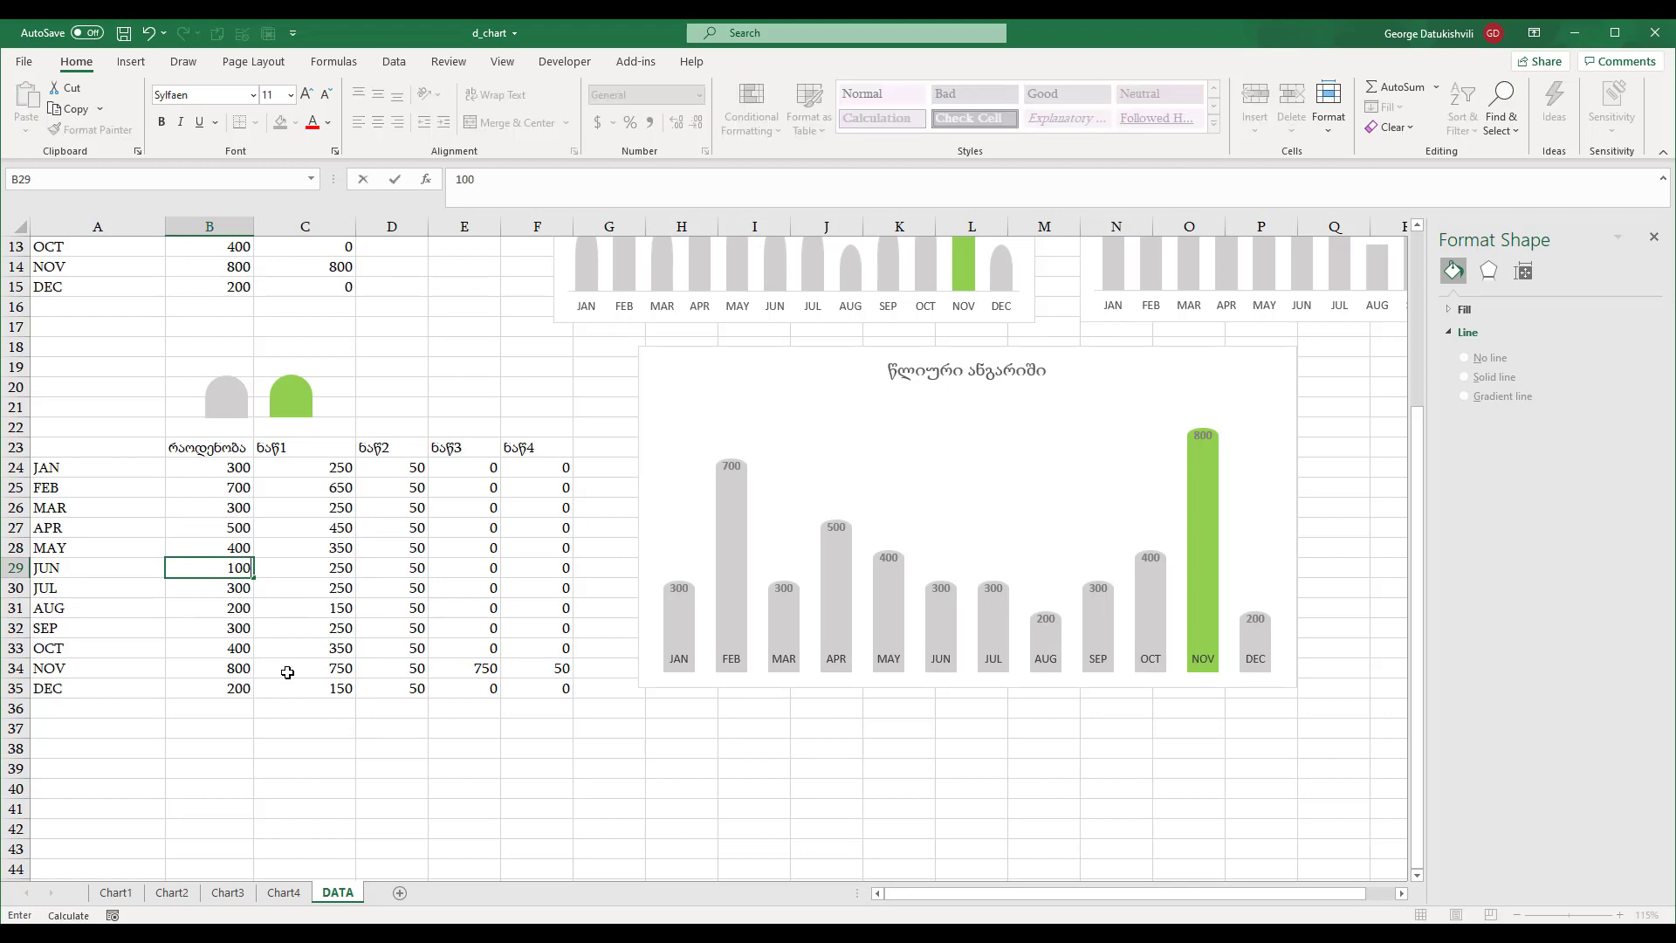
pyautogui.press('Return')
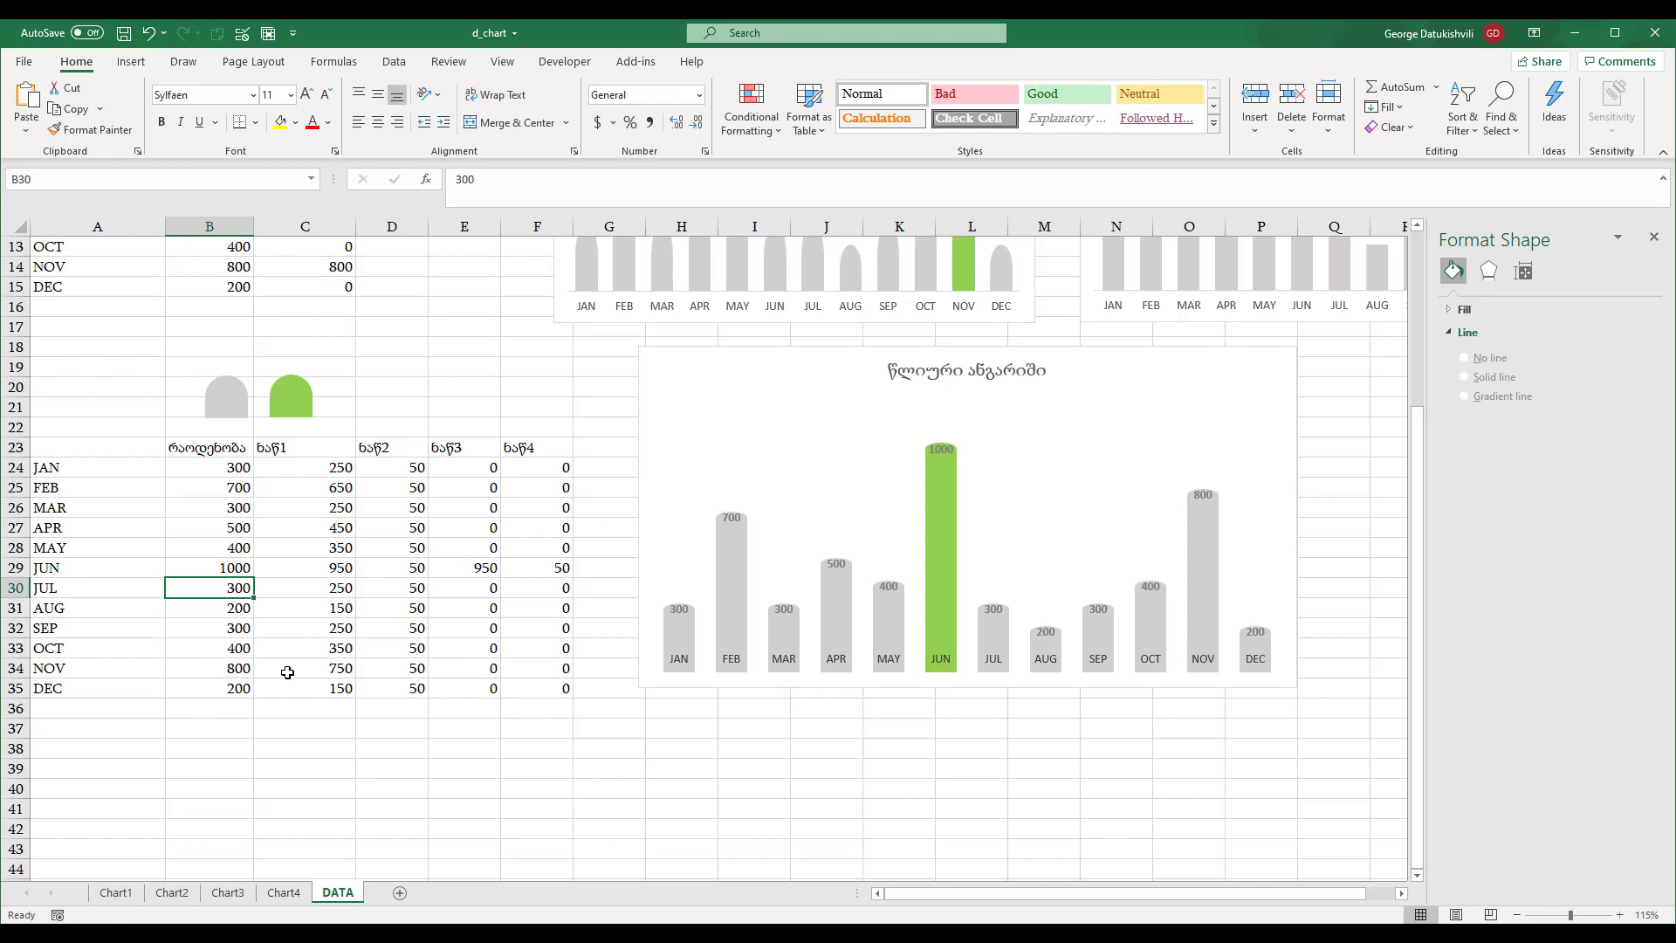
pyautogui.hotkey('ctrl', 'z')
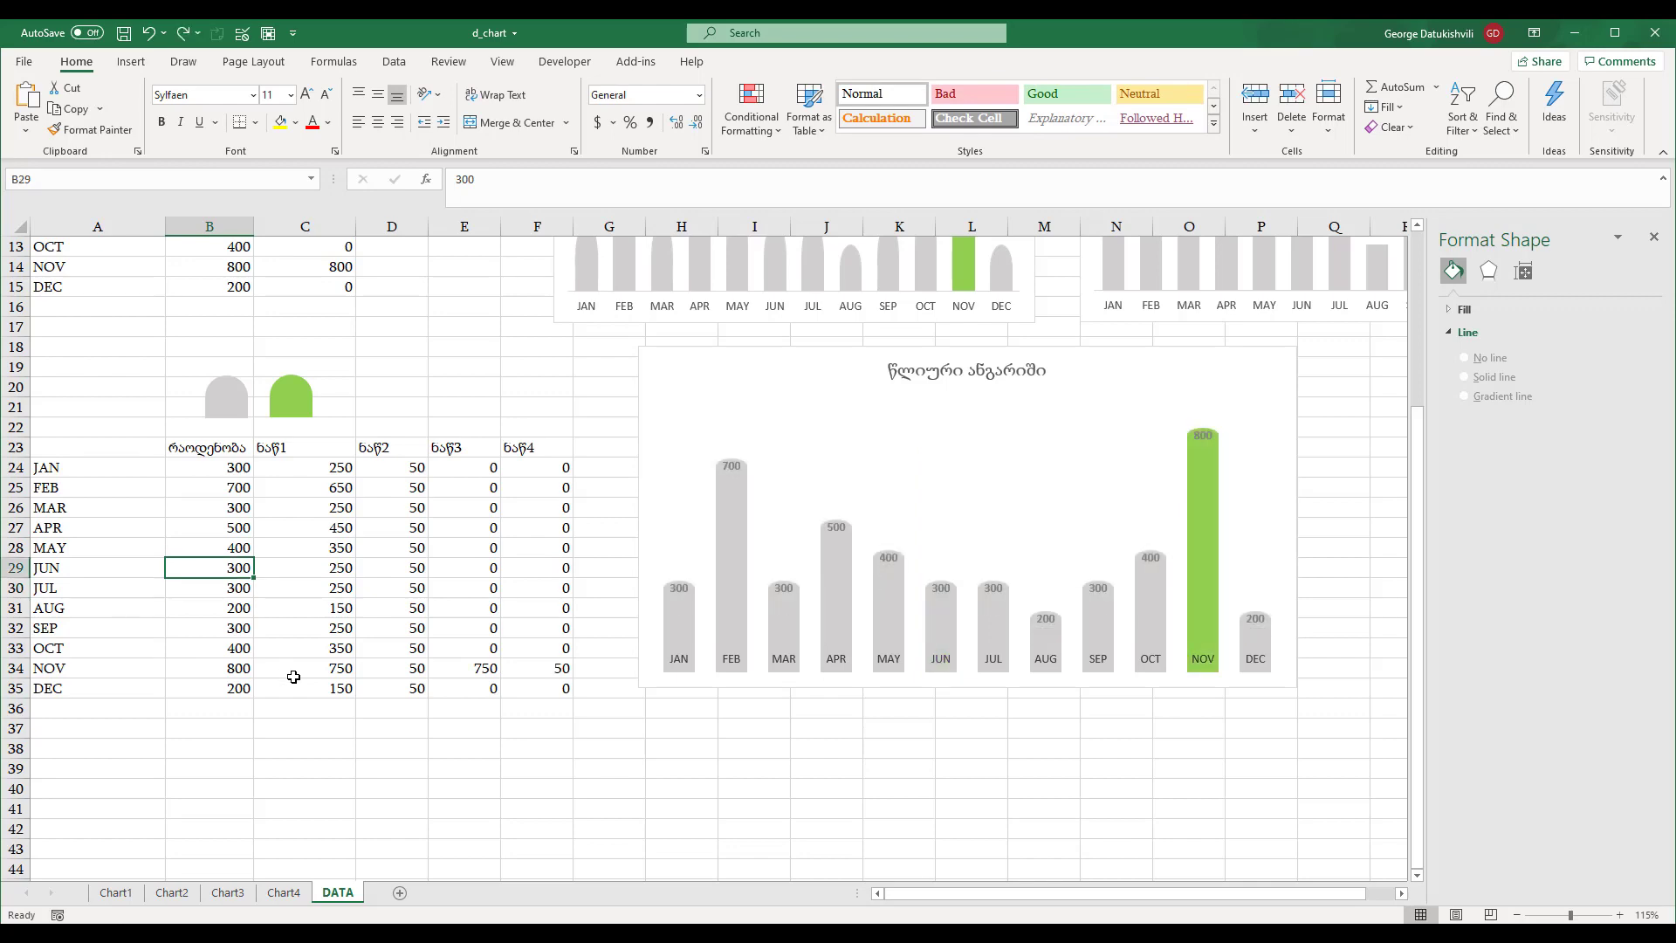